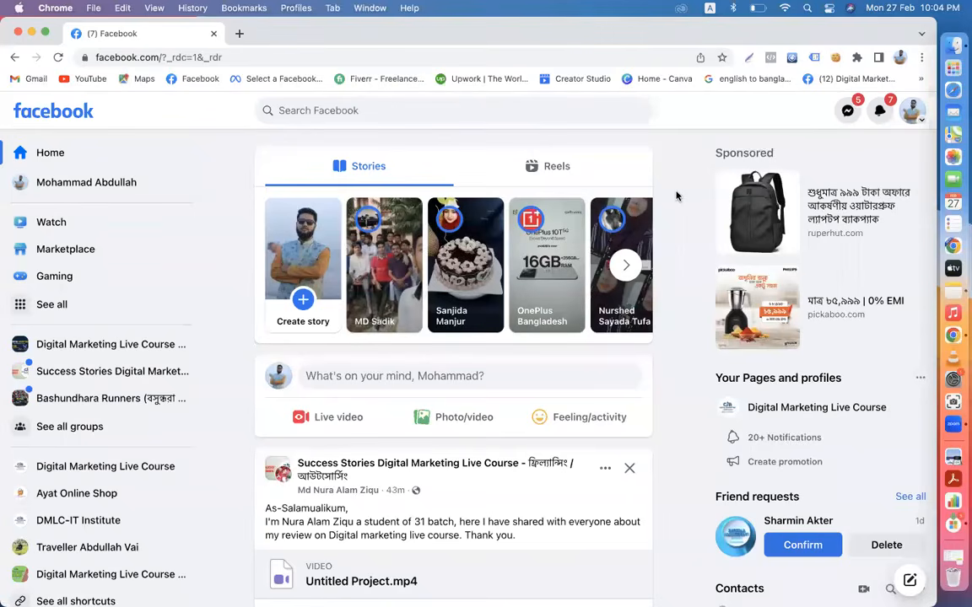
- Open the Success Stories Digital Marketing Live Course group from the sidebar shortcuts
scroll(676, 196, down, 5)
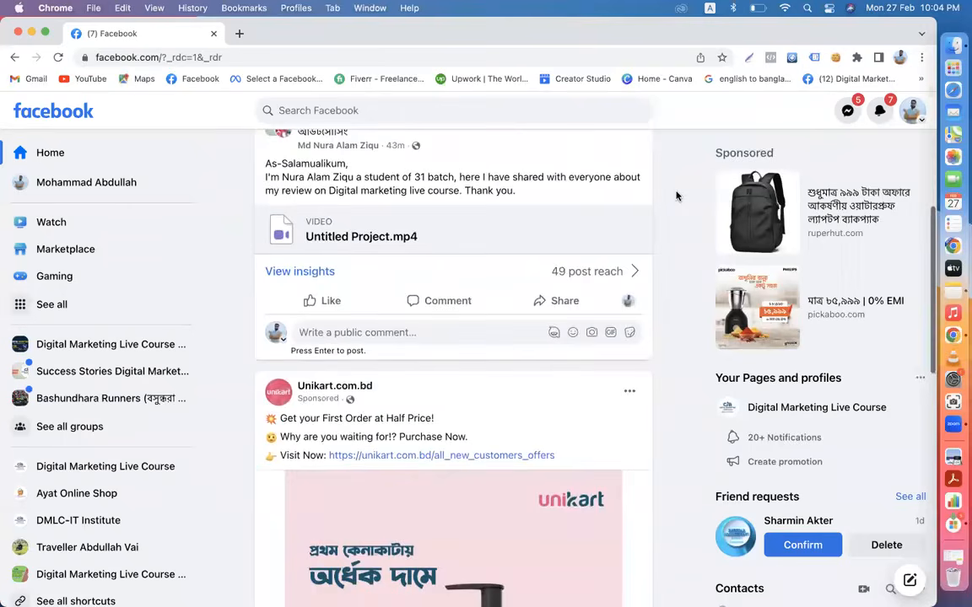
click(76, 373)
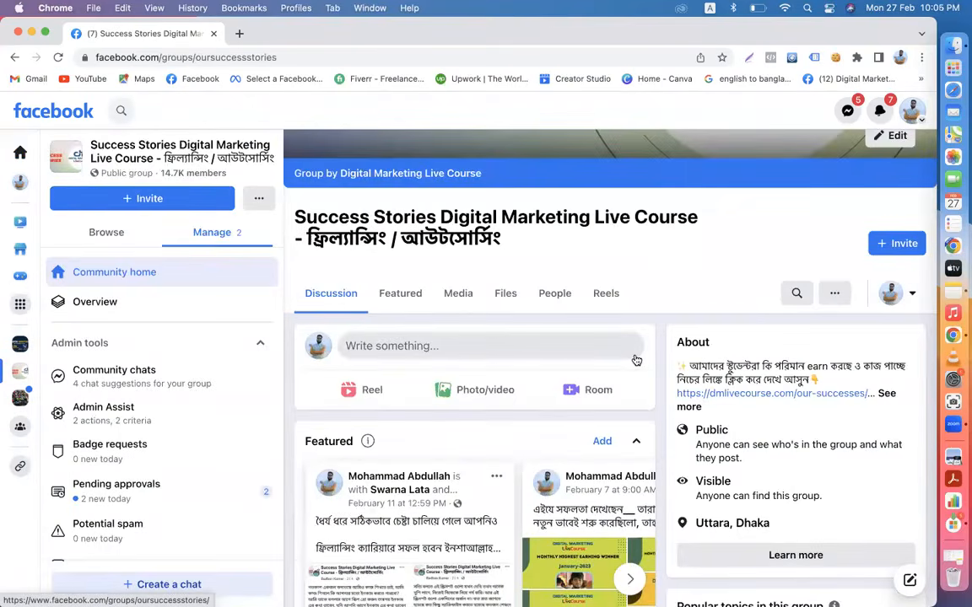
scroll(636, 361, down, 15)
scroll(636, 361, up, 15)
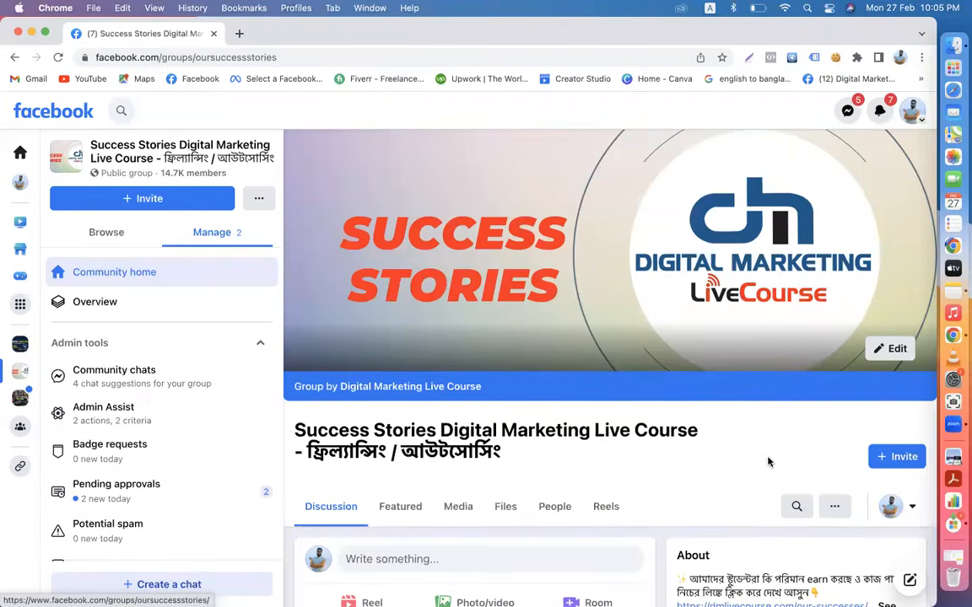
- Approve both pending posts, including the video post, then return to Community home
click(152, 482)
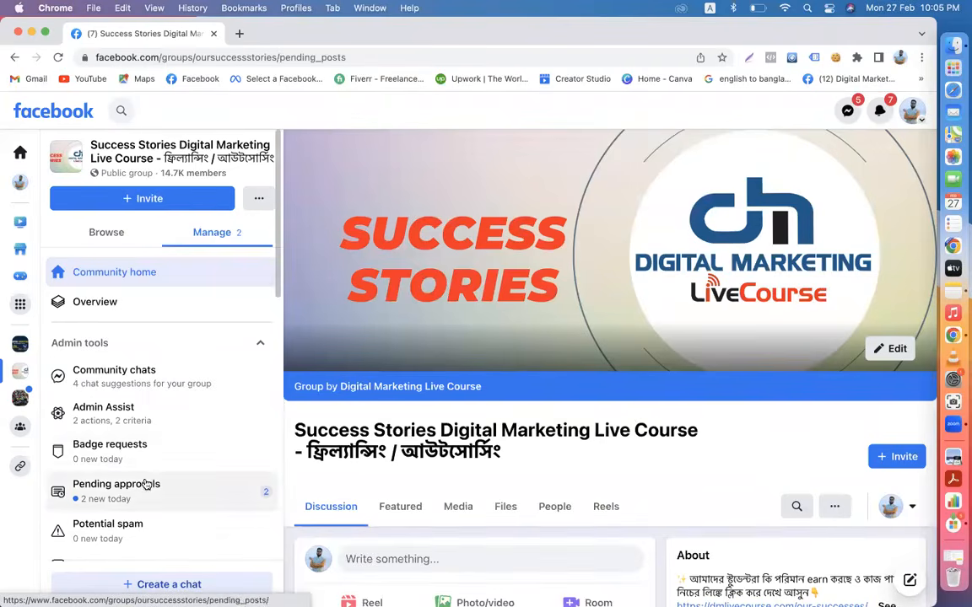
scroll(530, 447, down, 5)
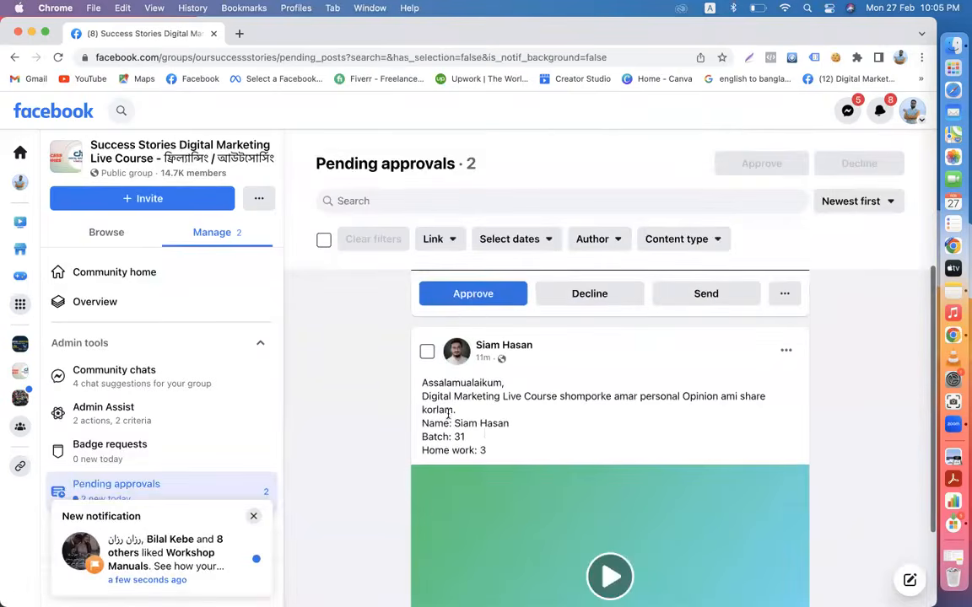
click(463, 297)
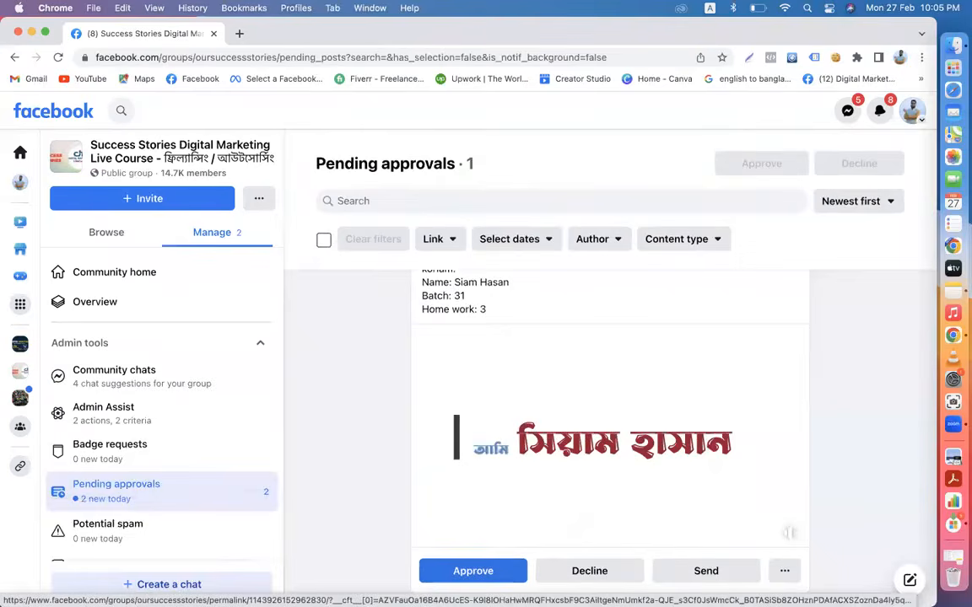
click(459, 570)
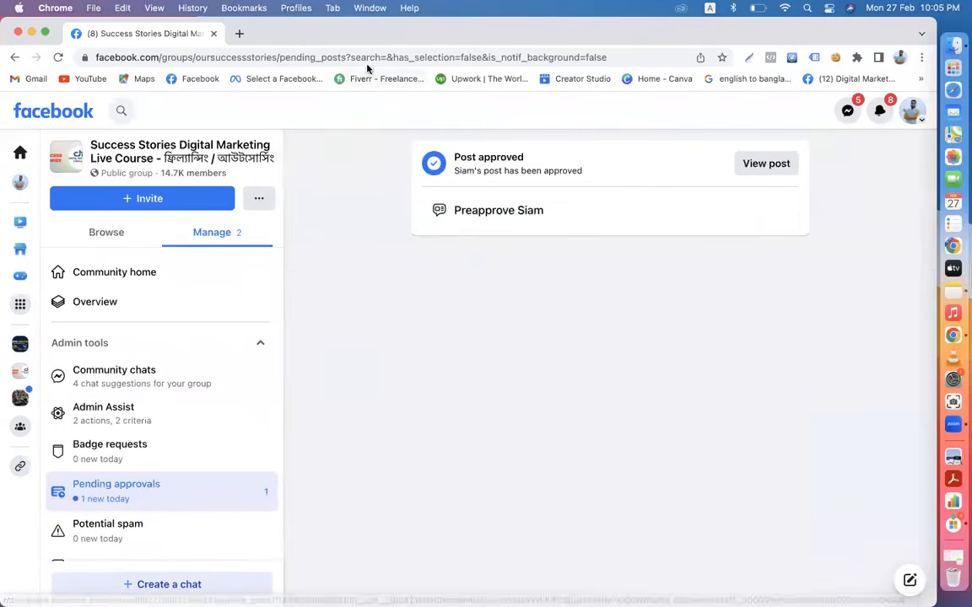
click(125, 275)
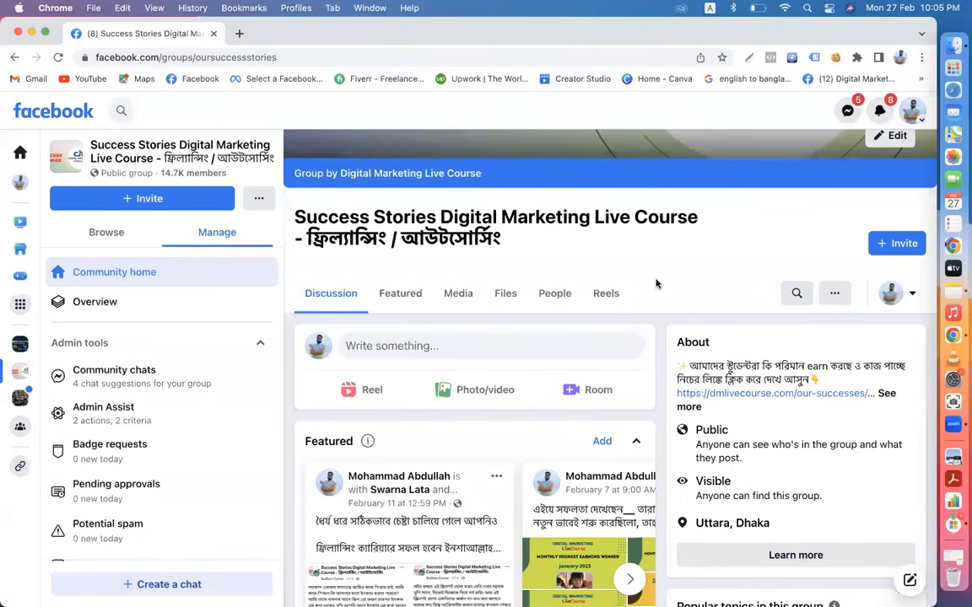
- Load Facebook in a new tab and close the group page tab
scroll(656, 283, down, 15)
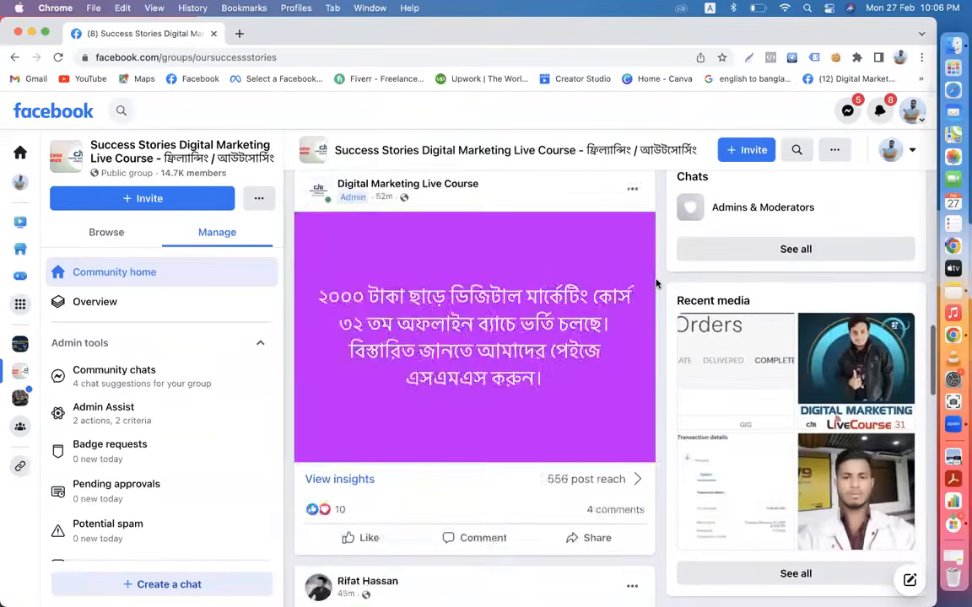
scroll(656, 284, down, 15)
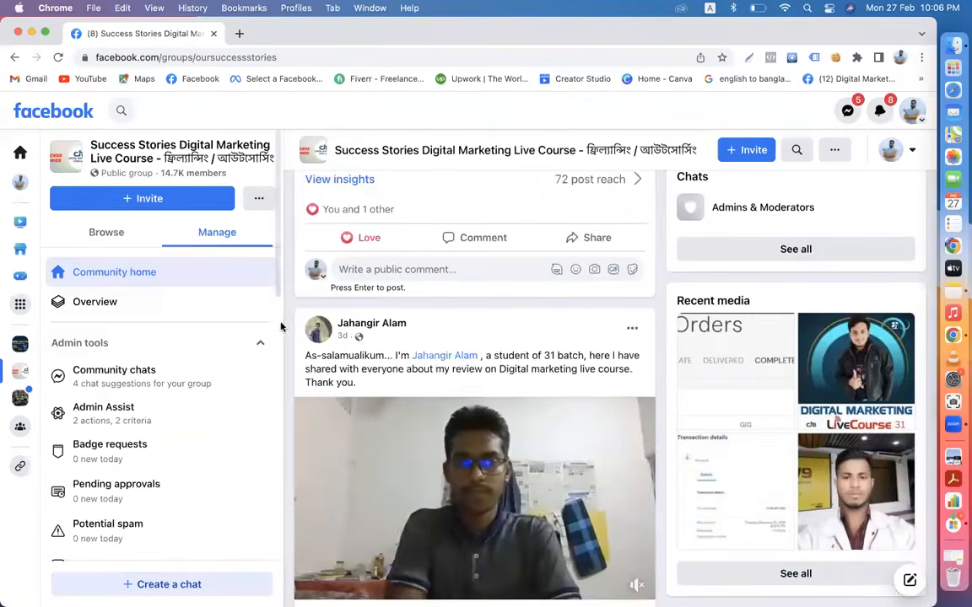
scroll(291, 253, up, 10)
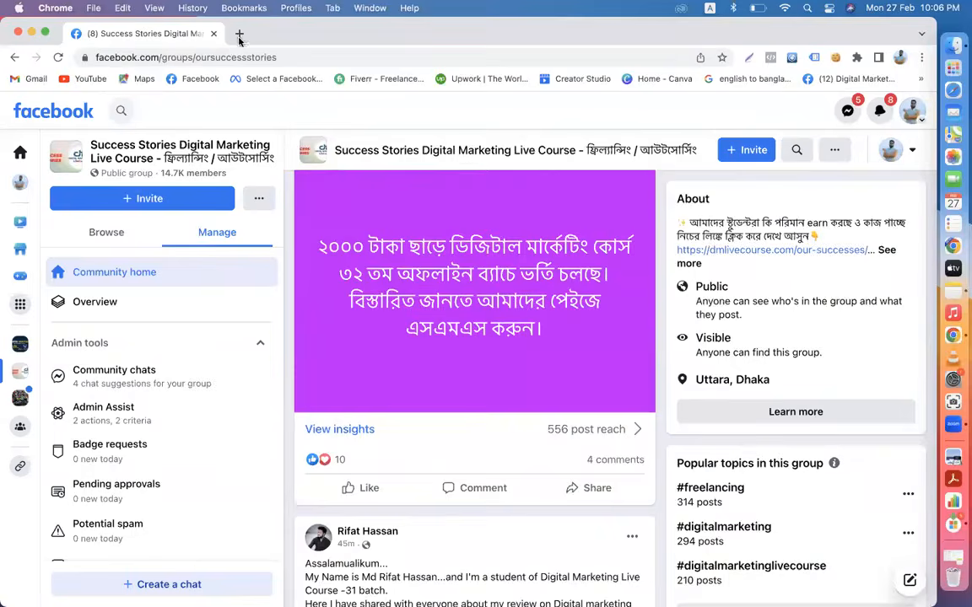
click(239, 35)
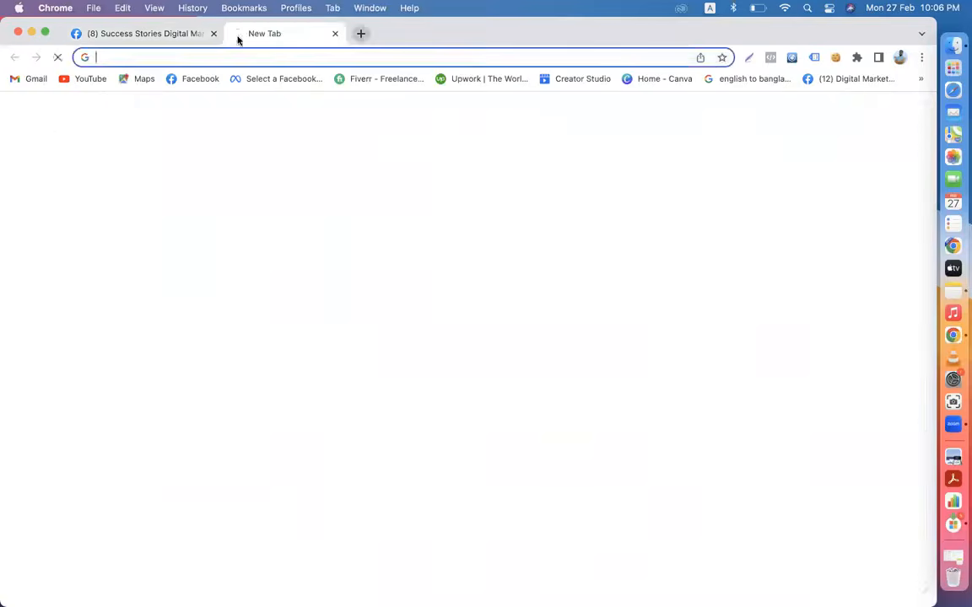
click(187, 80)
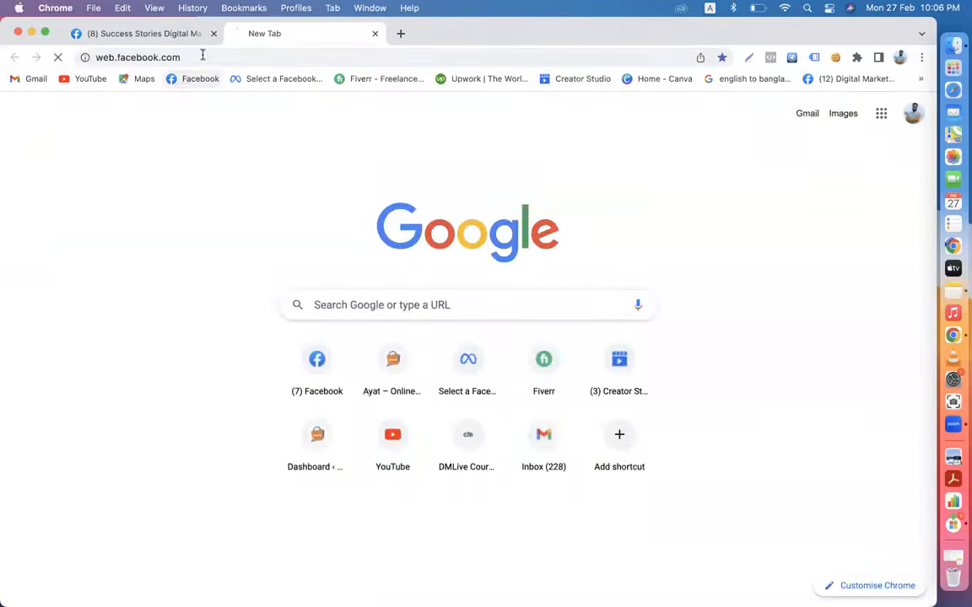
click(208, 40)
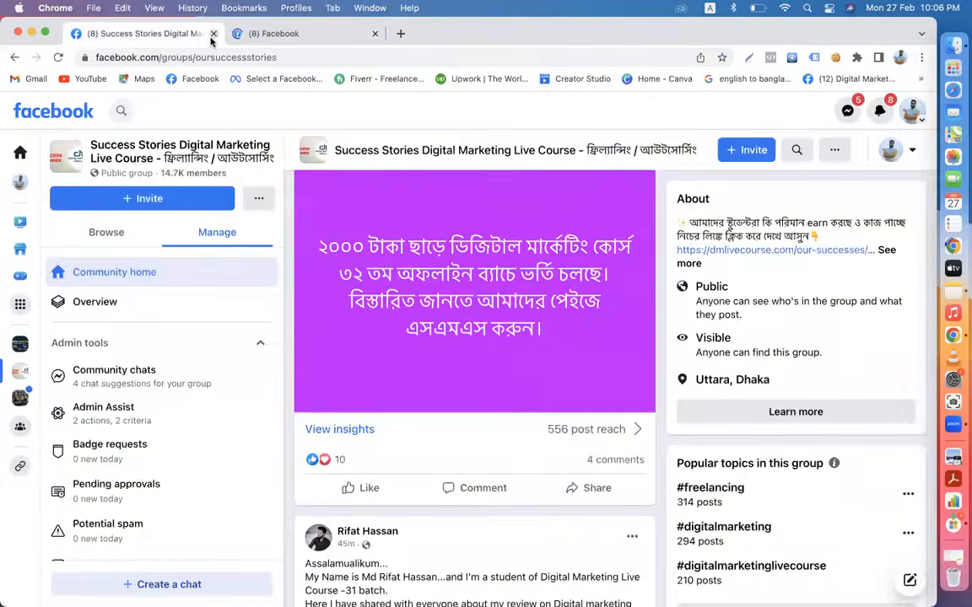
click(214, 34)
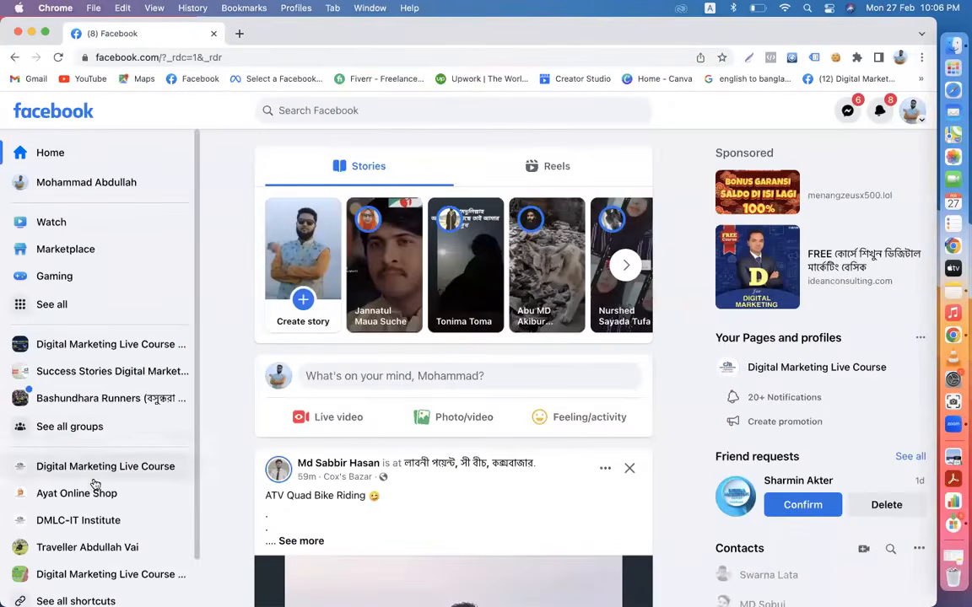
- Open the DMLC-IT Institute page from the sidebar shortcuts and look over it
click(99, 518)
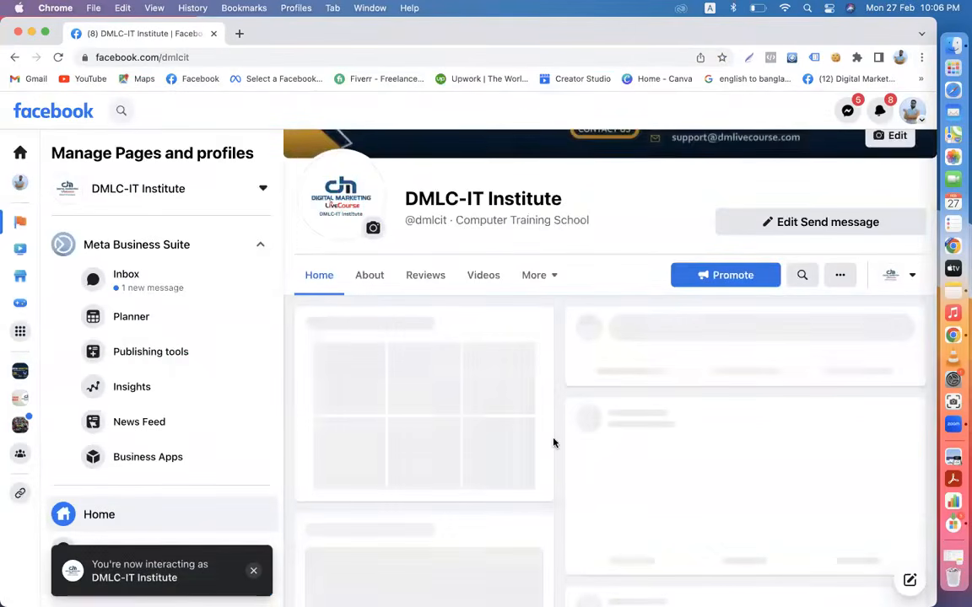
scroll(553, 442, up, 5)
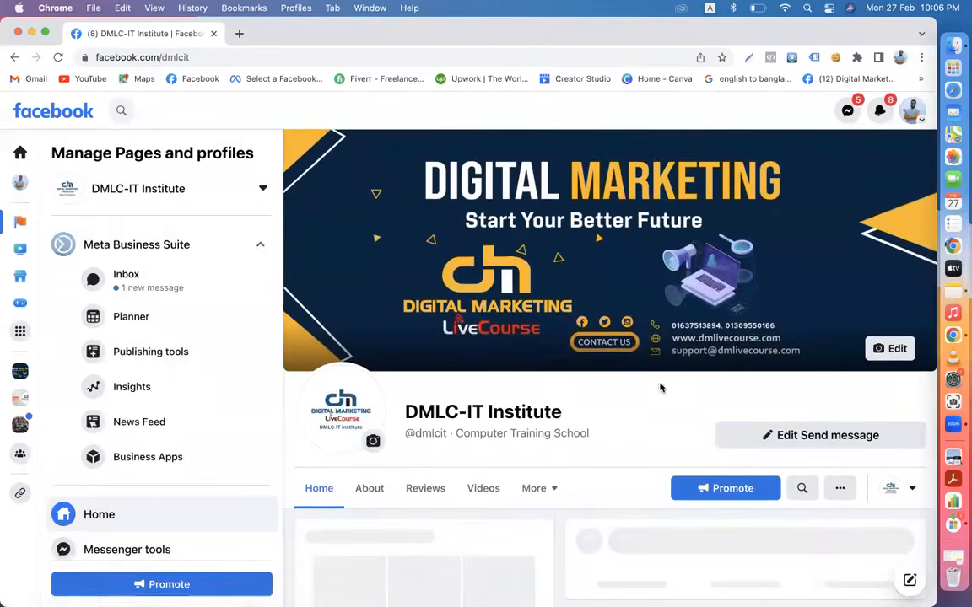
scroll(650, 433, down, 5)
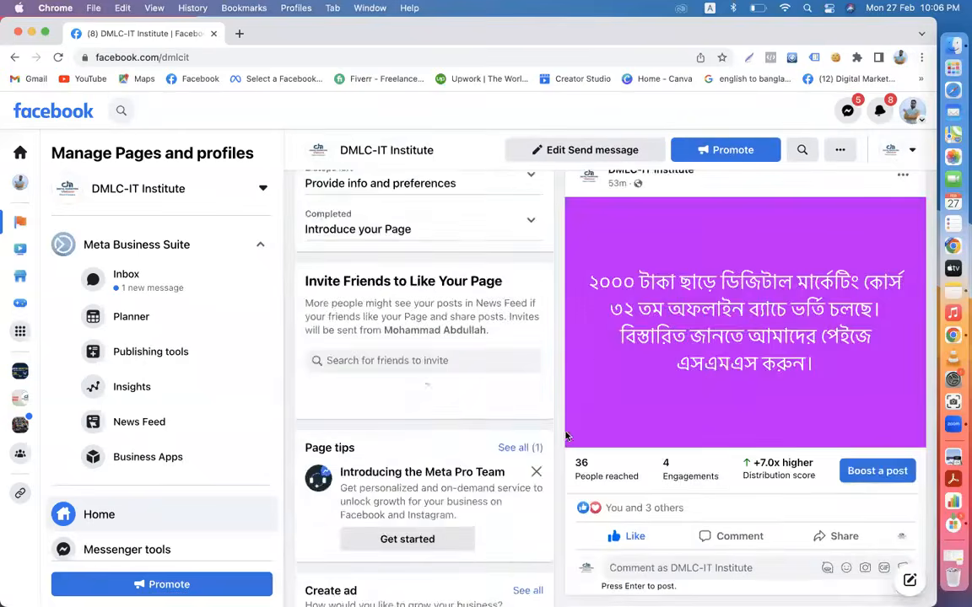
scroll(565, 435, down, 3)
scroll(566, 435, up, 10)
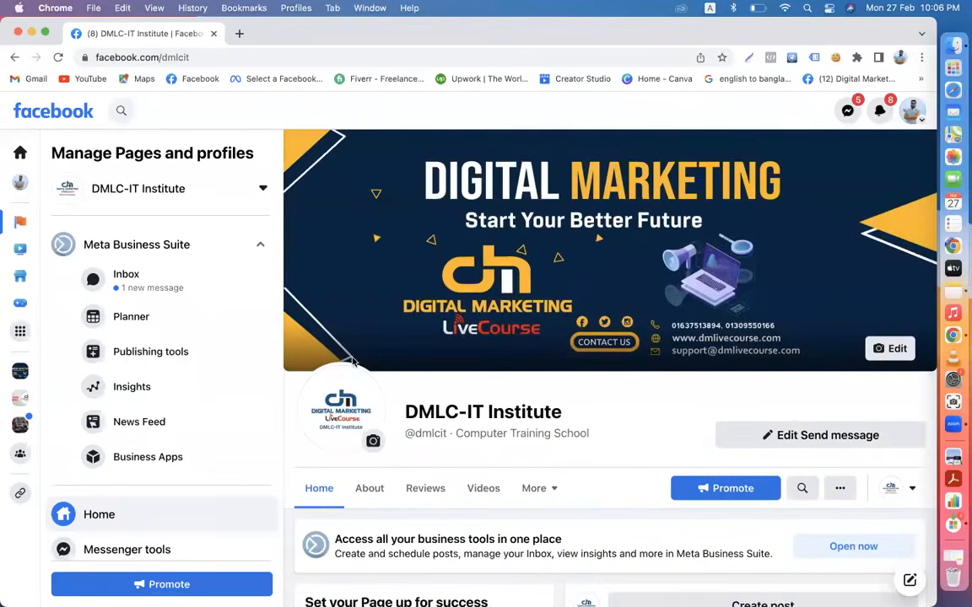
- Replace the Facebook tab with a Google search for 'meta business suite' and open the first result
click(239, 34)
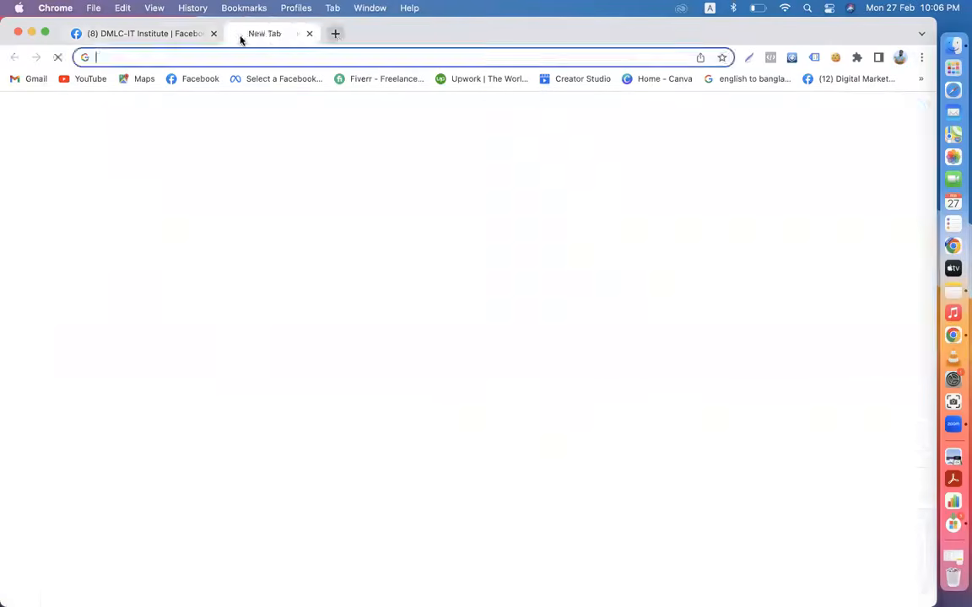
click(214, 34)
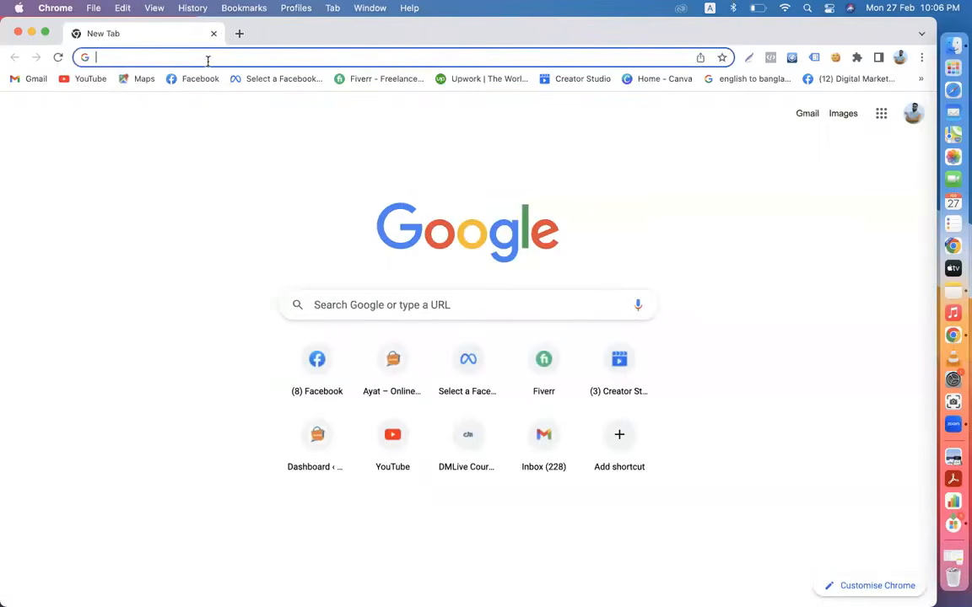
text(meta)
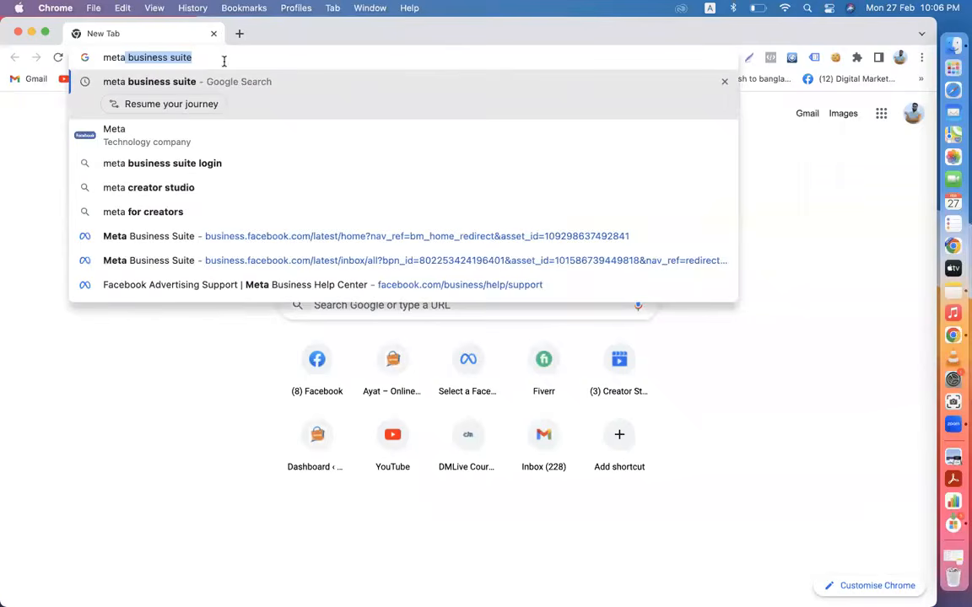
key(Right)
key(Return)
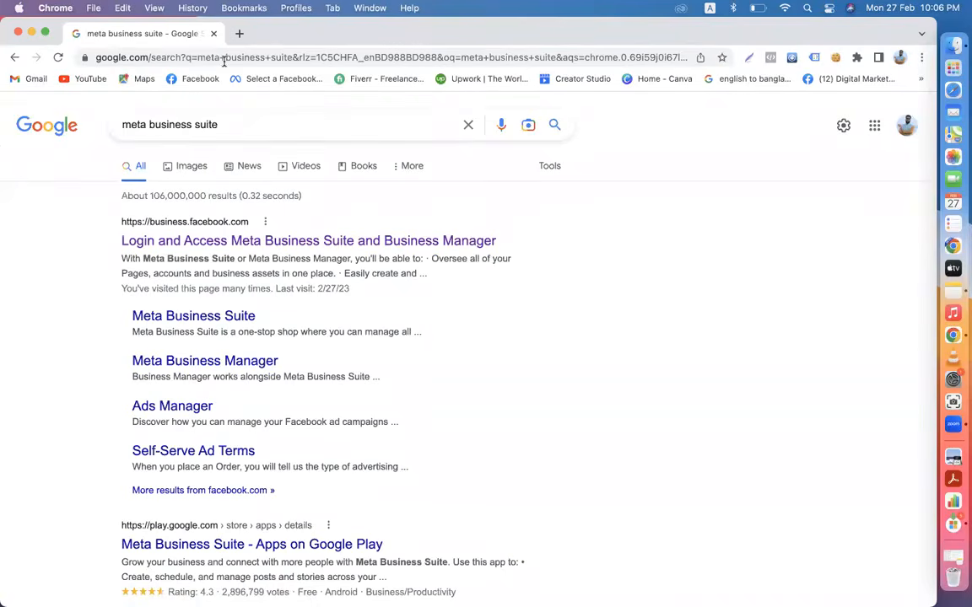
click(239, 244)
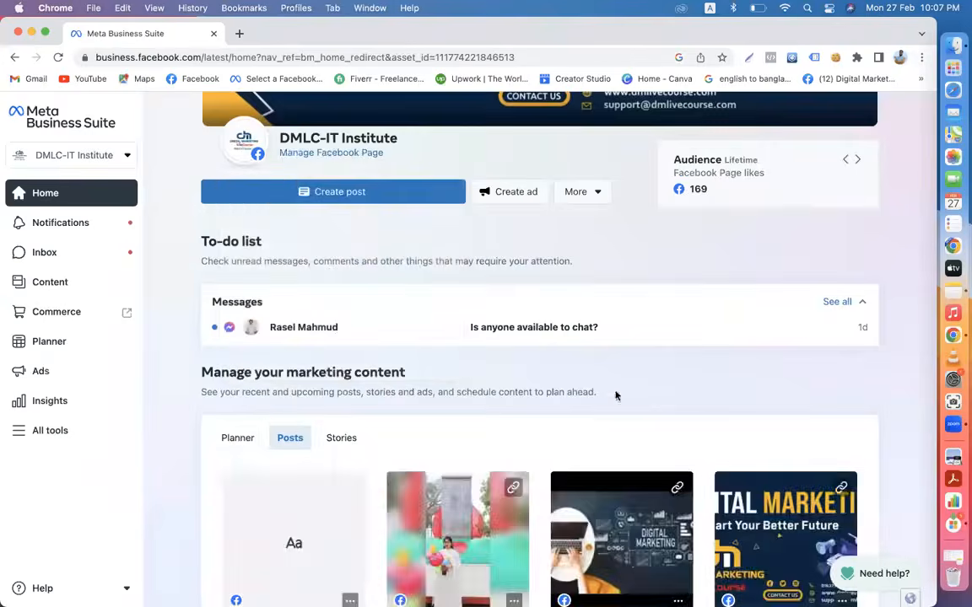
scroll(615, 395, down, 10)
scroll(616, 395, up, 10)
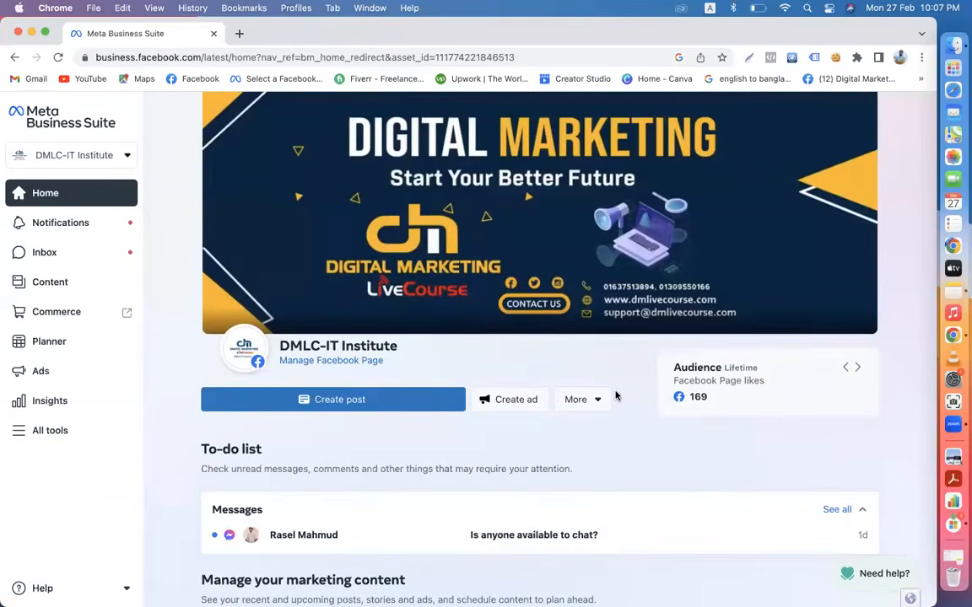
scroll(615, 395, down, 3)
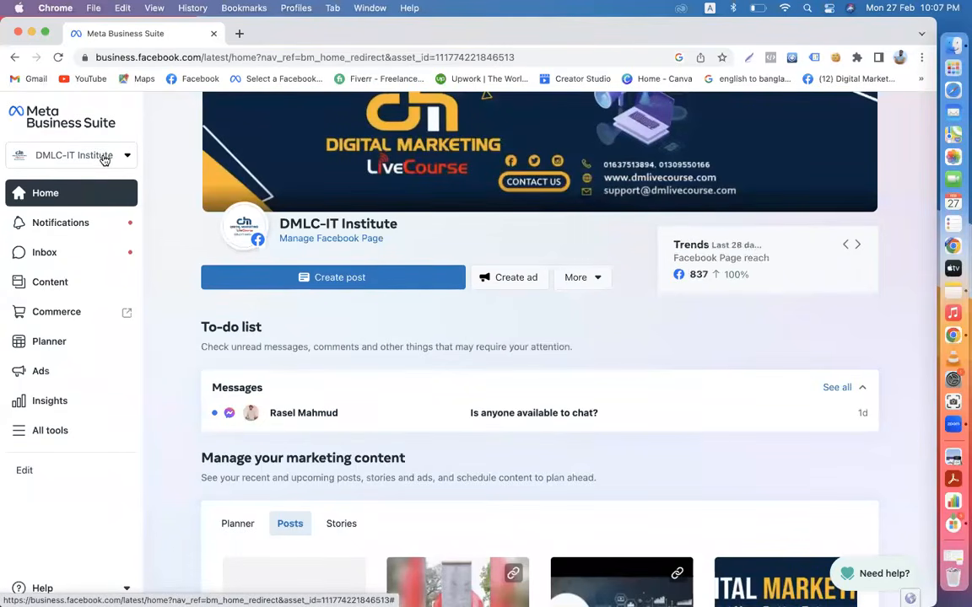
- Browse the page switcher list and reselect DMLC-IT Institute as the active page
click(127, 157)
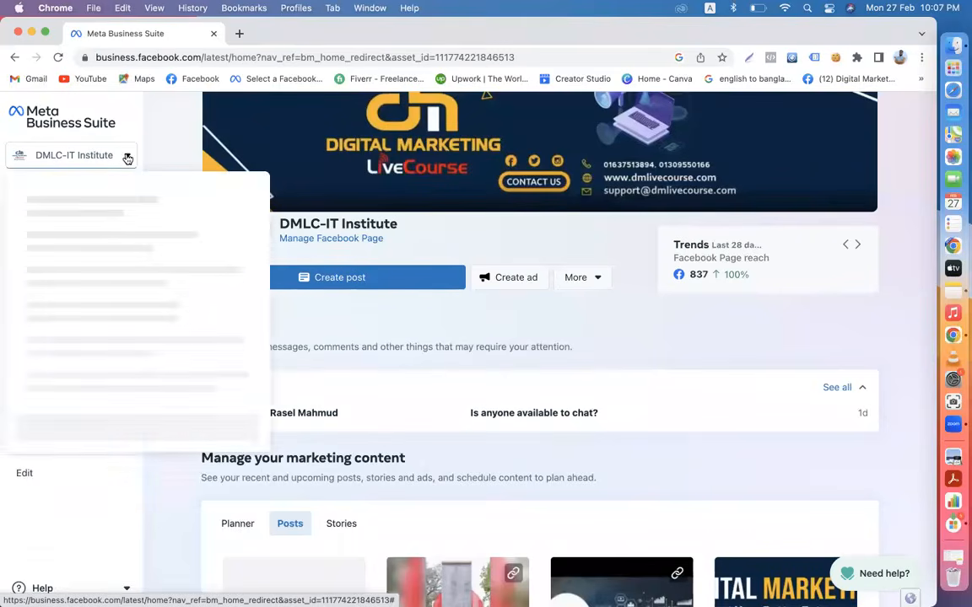
scroll(136, 326, down, 2)
scroll(134, 327, down, 3)
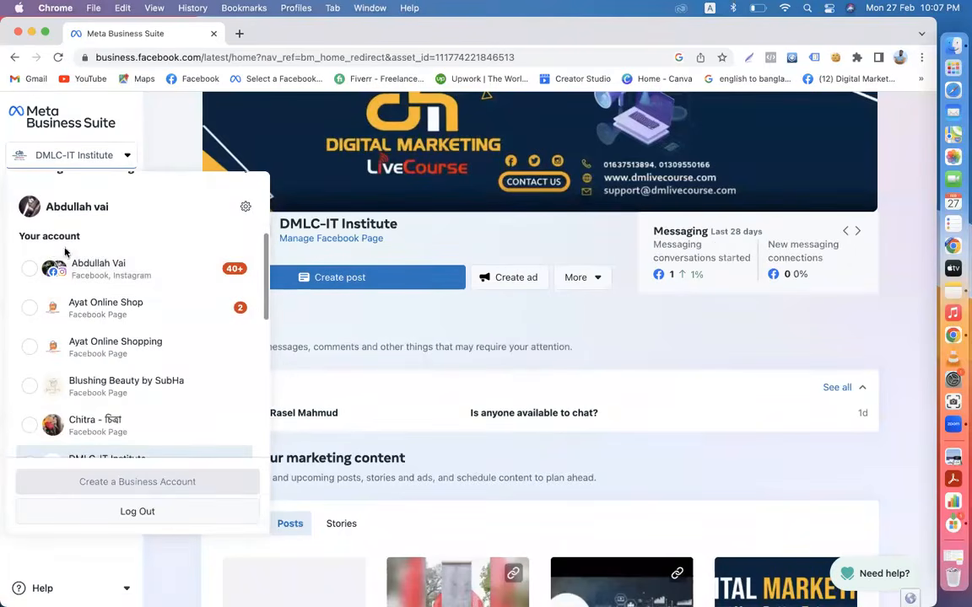
scroll(108, 330, down, 4)
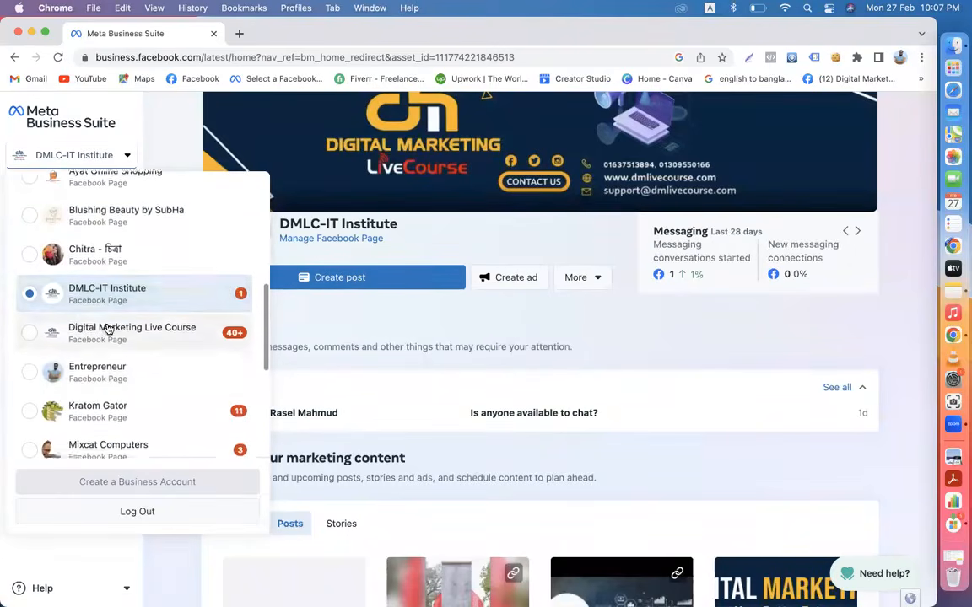
scroll(108, 330, down, 1)
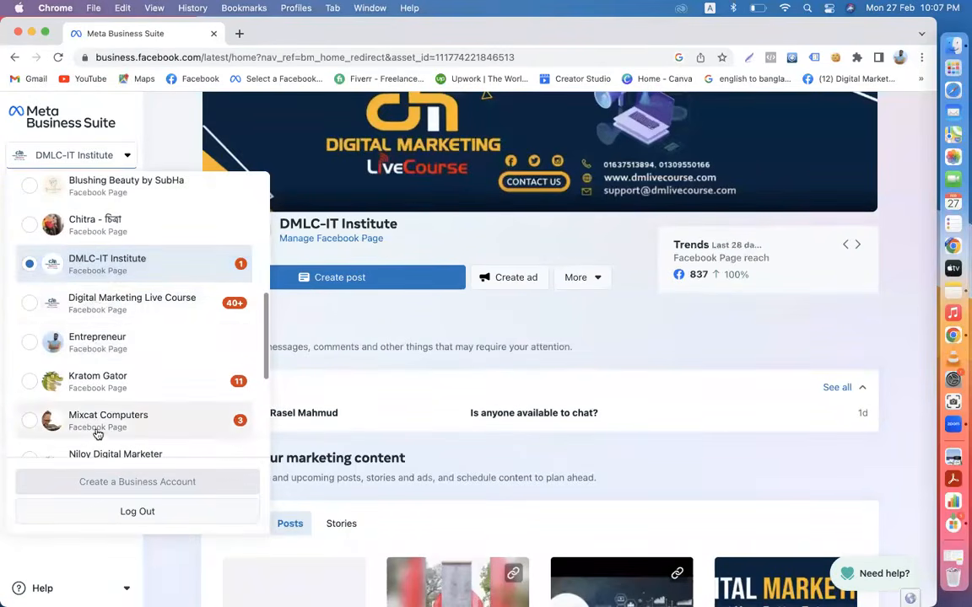
scroll(140, 438, down, 2)
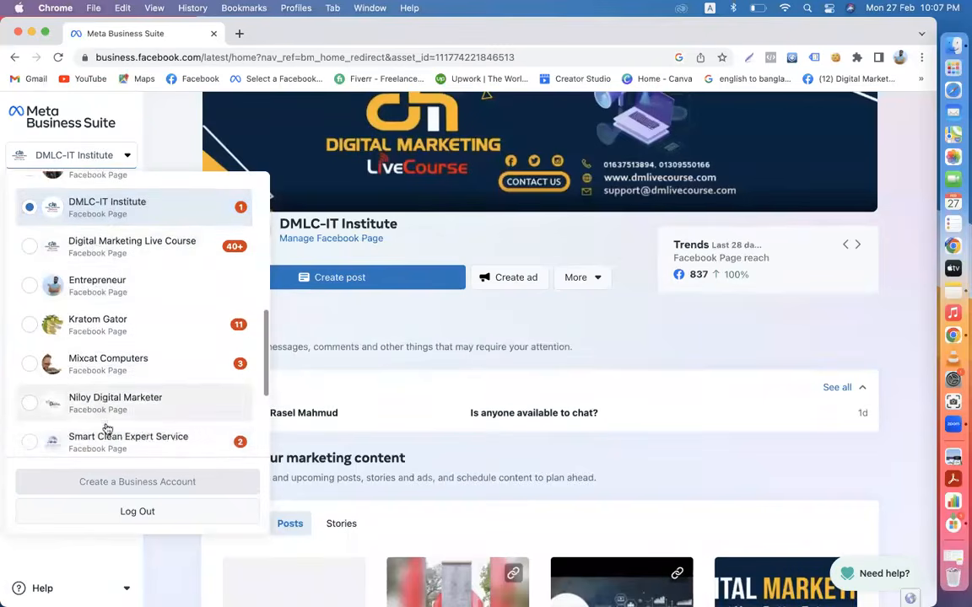
scroll(107, 430, up, 5)
scroll(107, 429, up, 1)
scroll(107, 427, down, 5)
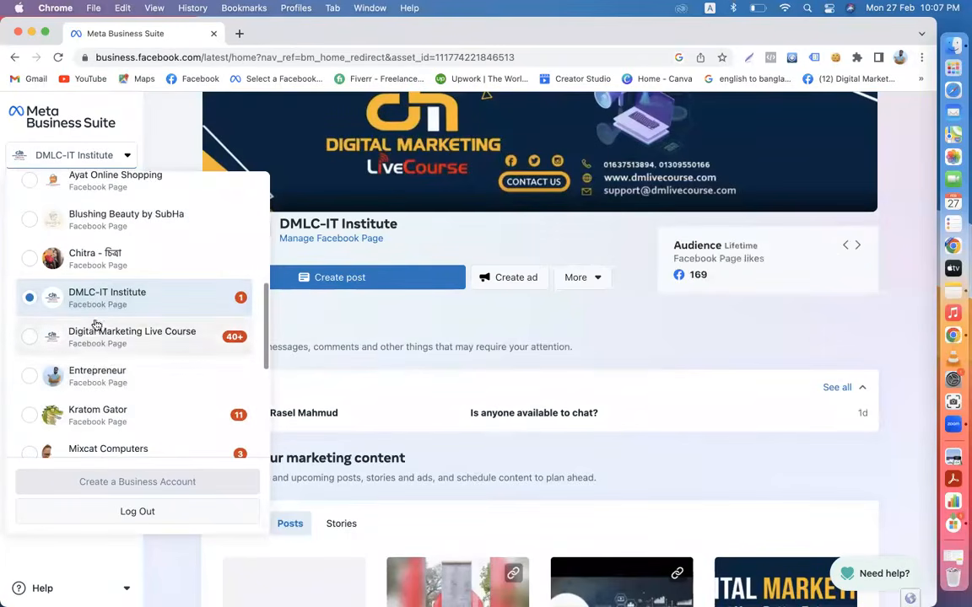
click(97, 311)
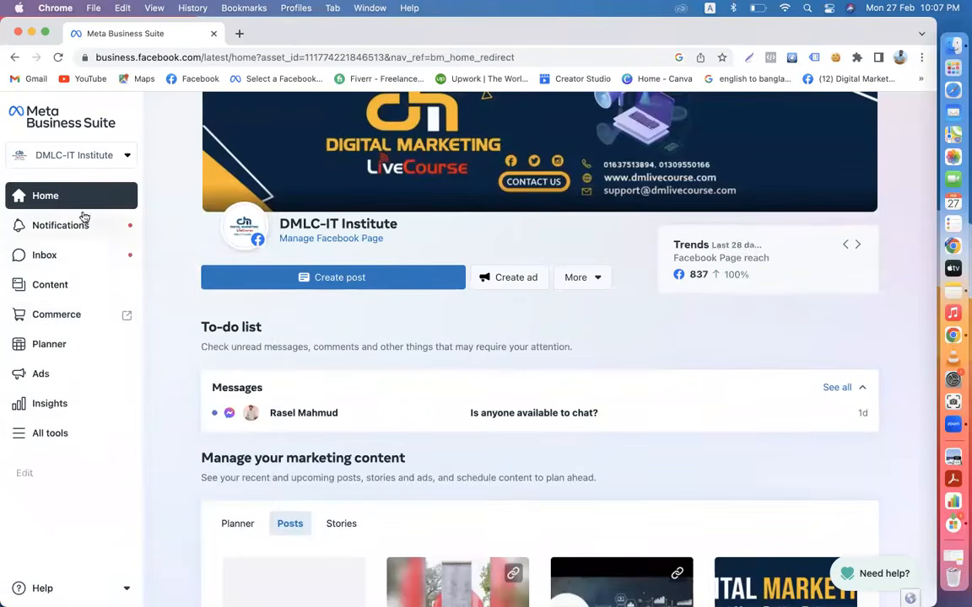
scroll(355, 404, down, 3)
scroll(355, 404, down, 5)
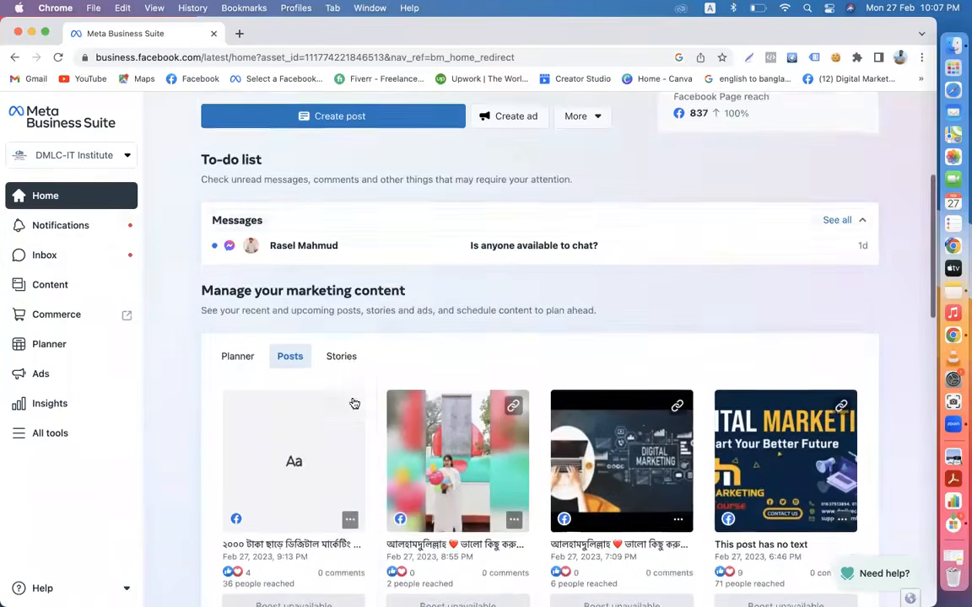
mouse_move(457, 383)
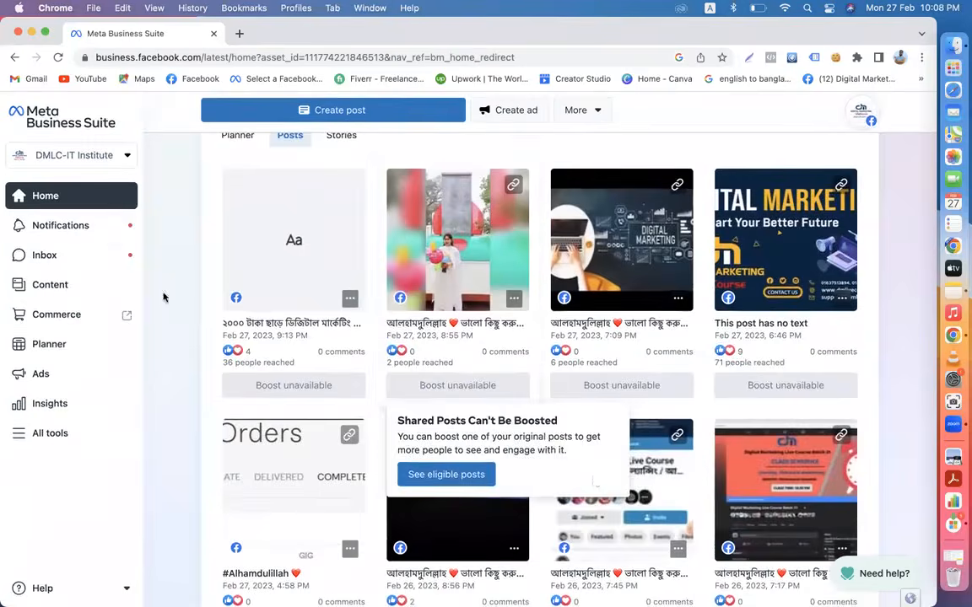
click(87, 227)
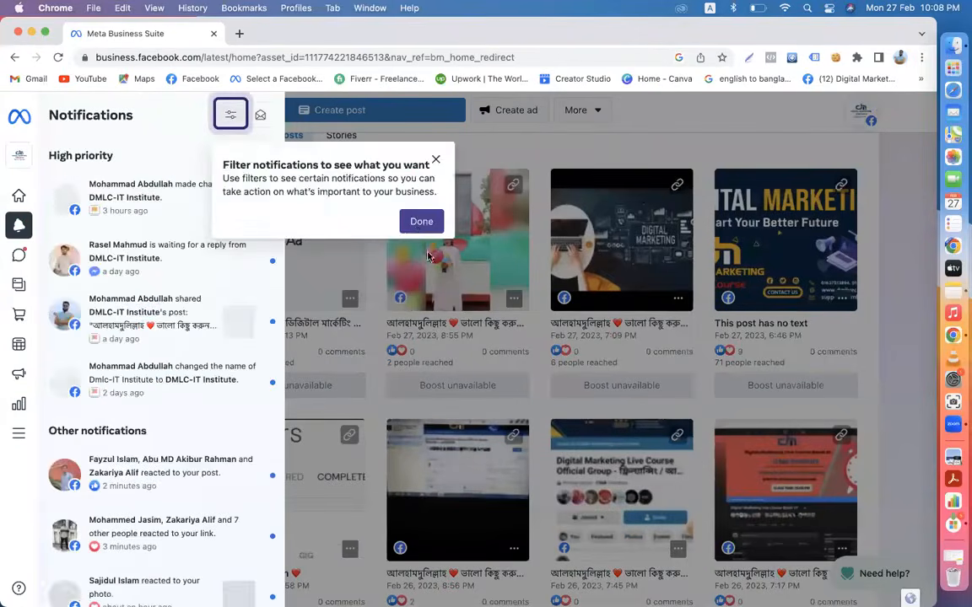
click(419, 221)
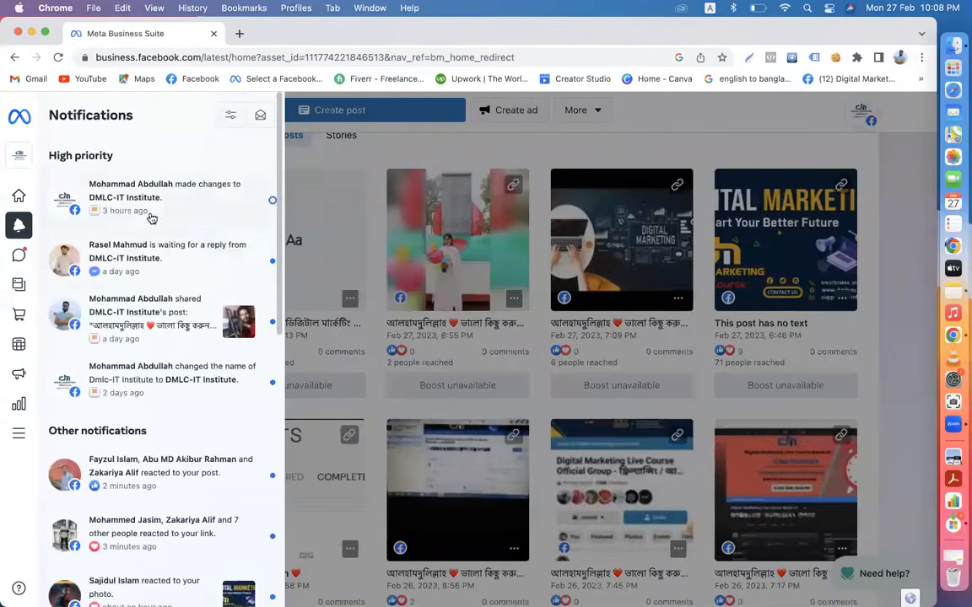
scroll(167, 351, down, 2)
scroll(167, 351, down, 10)
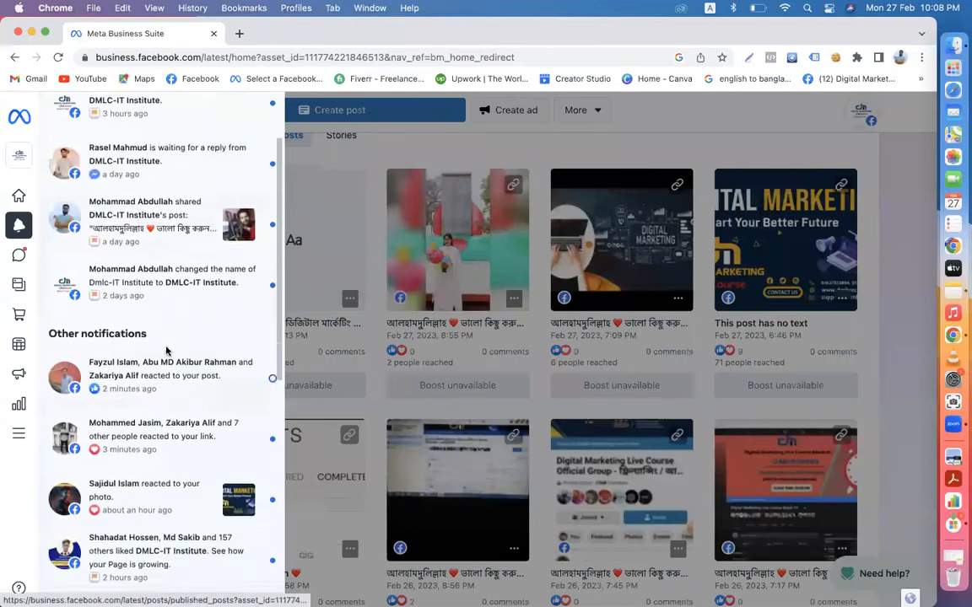
scroll(167, 352, down, 9)
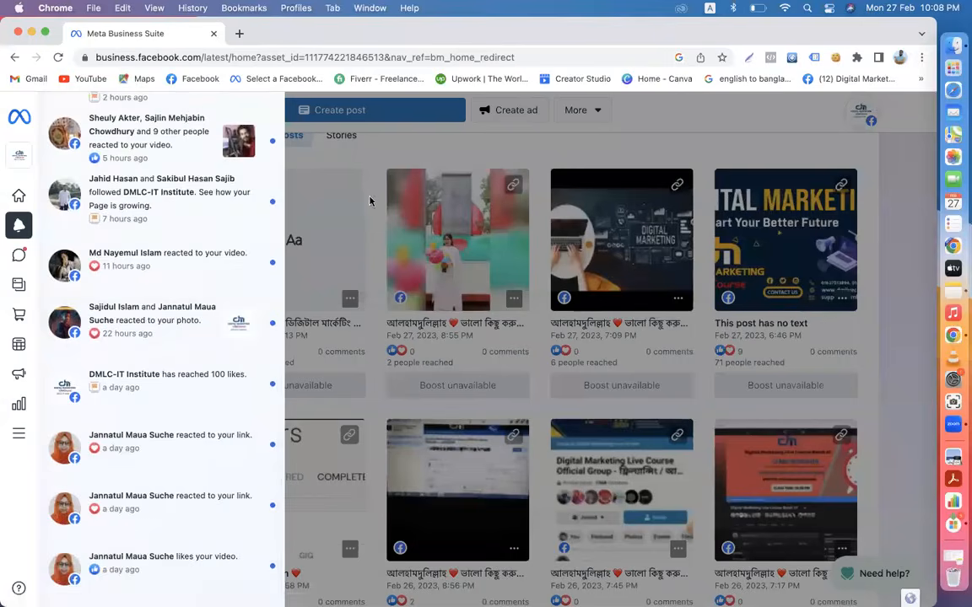
click(383, 156)
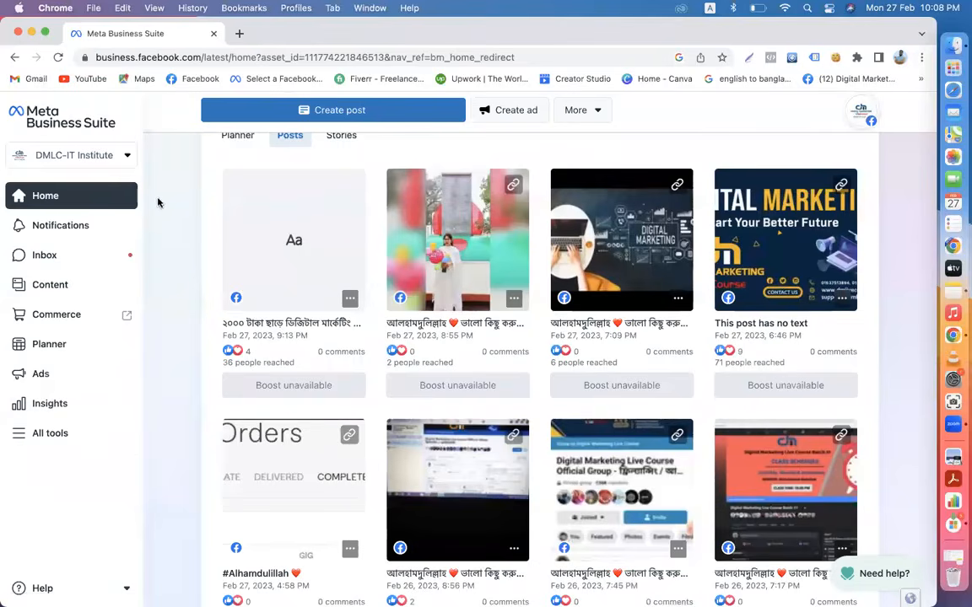
- Open the Inbox and highlight the customer's 'available to chat' question and the automatic reply
click(70, 263)
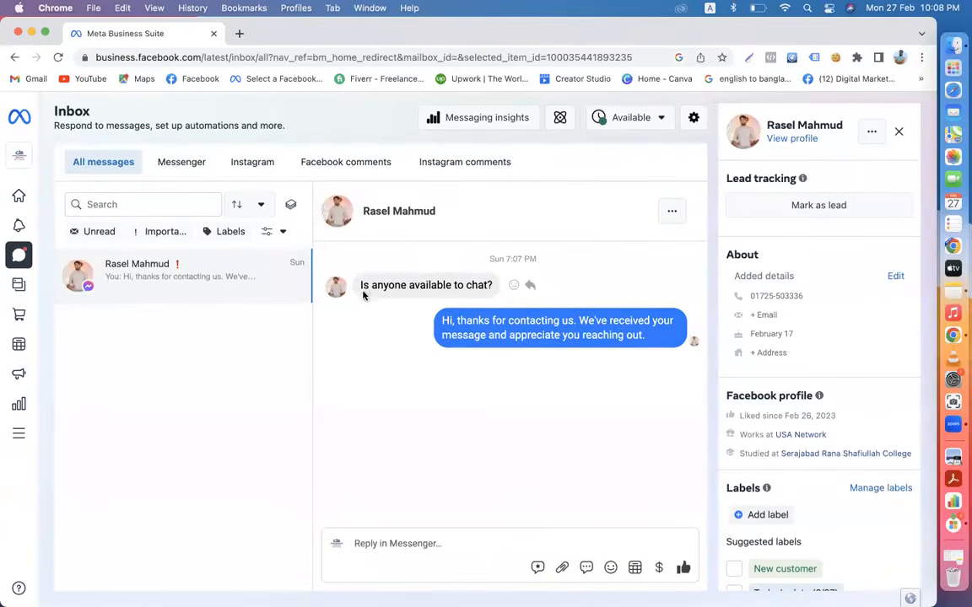
drag(361, 289, 449, 291)
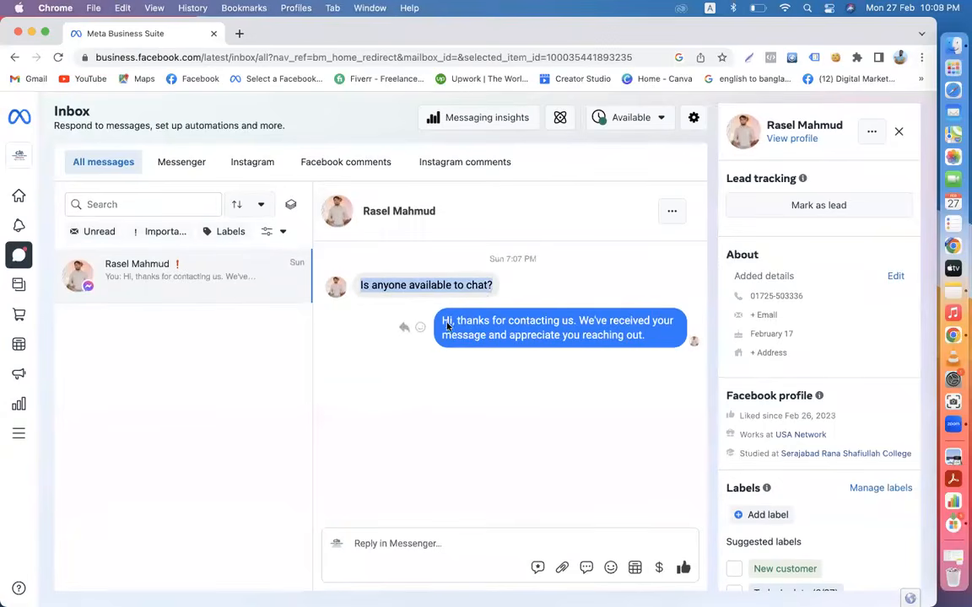
drag(442, 326, 643, 494)
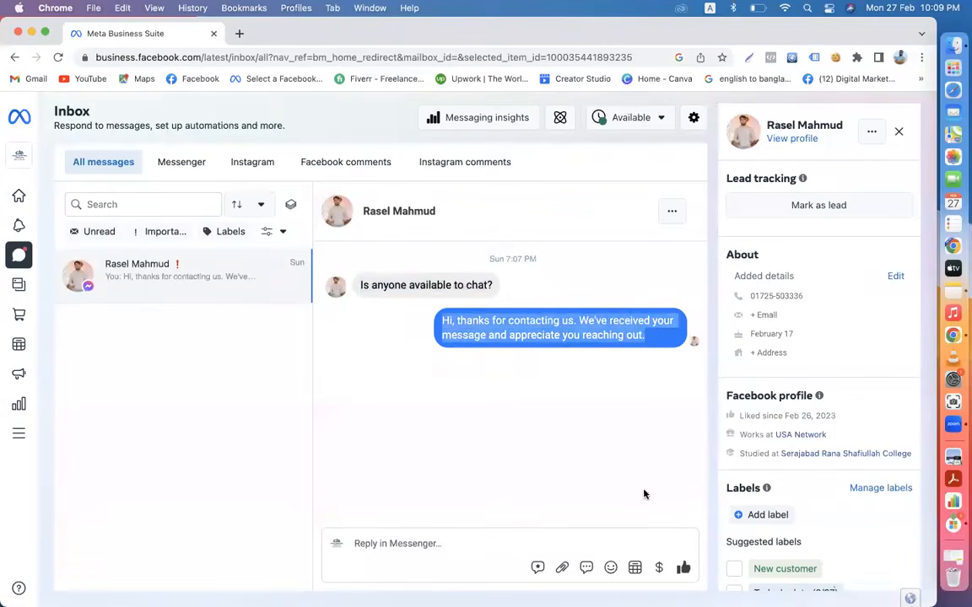
click(516, 422)
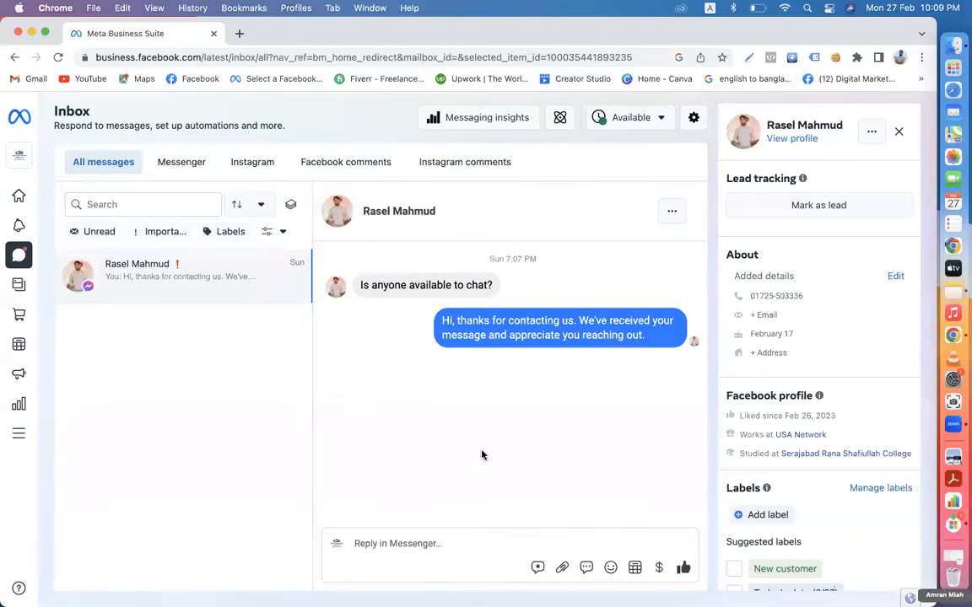
drag(439, 331, 553, 367)
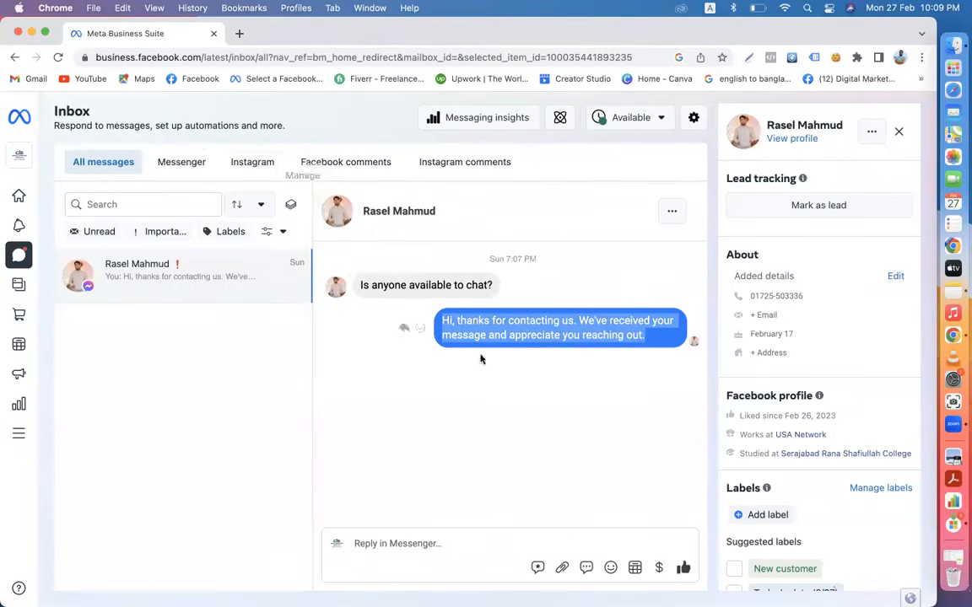
click(493, 480)
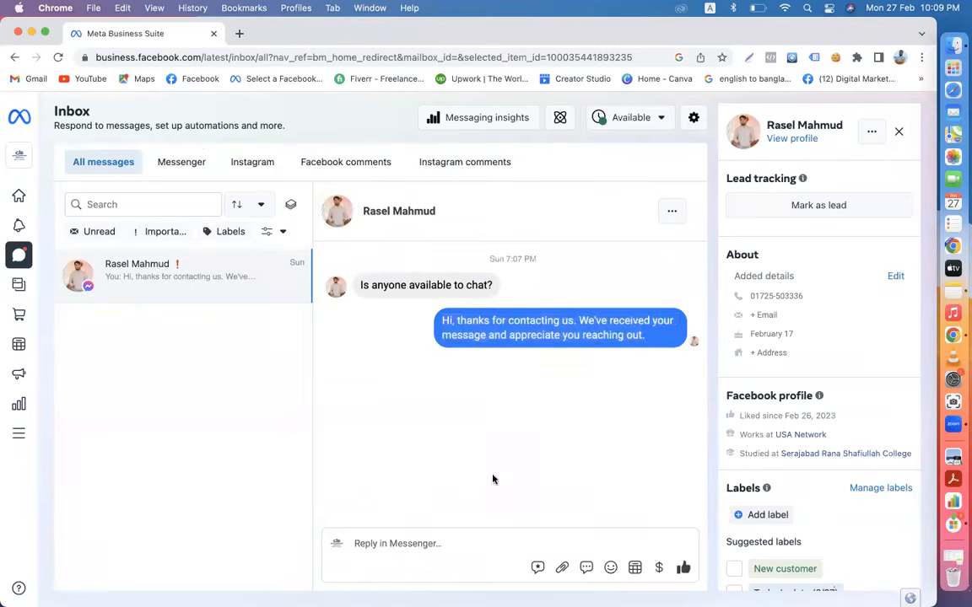
mouse_move(7, 165)
click(560, 120)
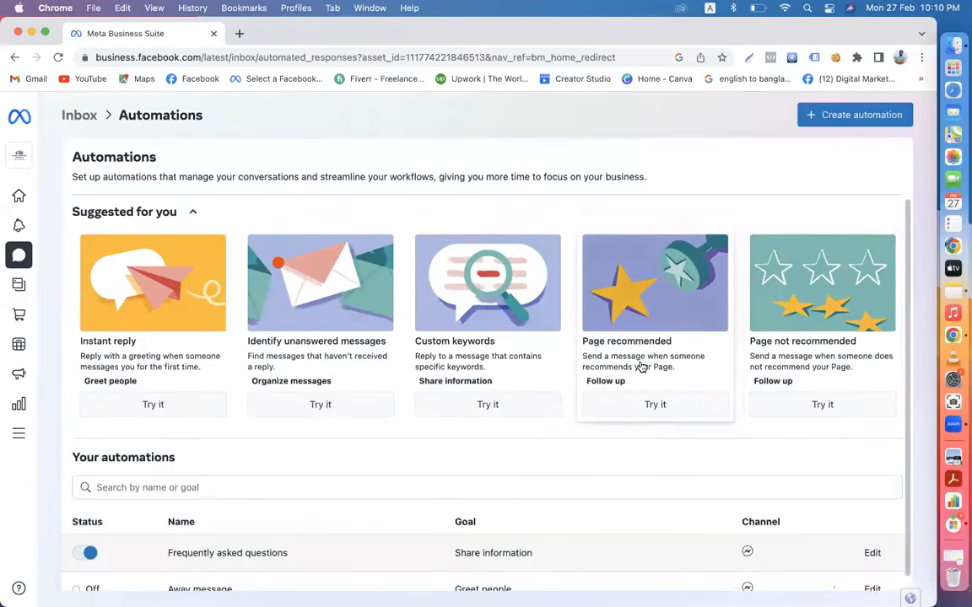
- Set up Instant reply for Messenger, switch it On, and select its greeting message text
scroll(643, 359, down, 1)
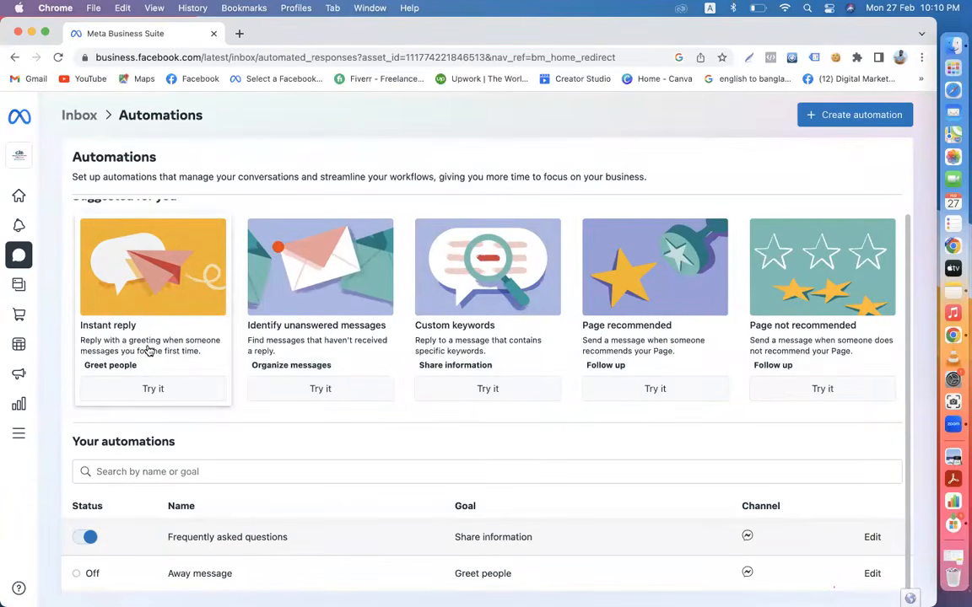
click(148, 390)
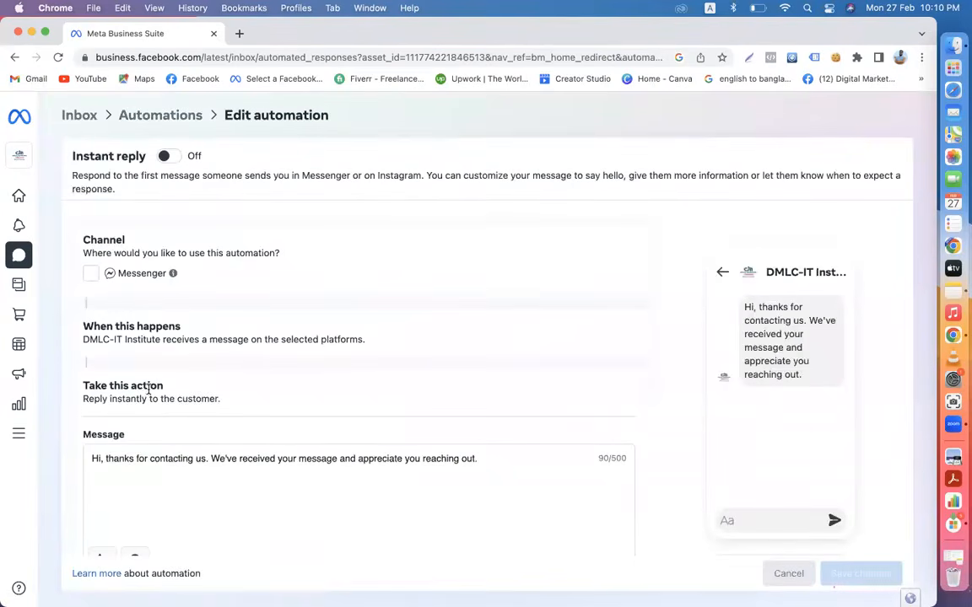
click(90, 275)
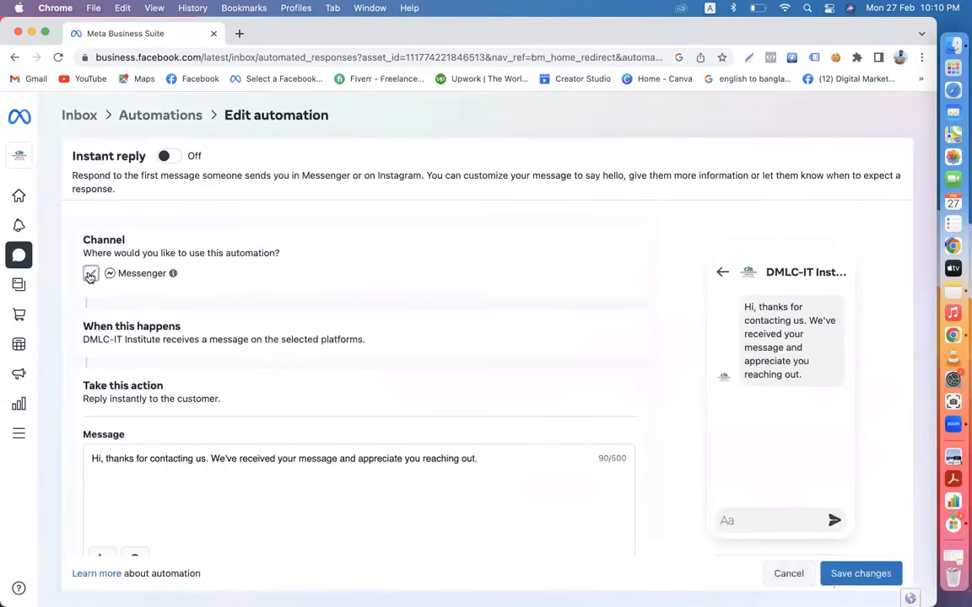
scroll(295, 412, down, 2)
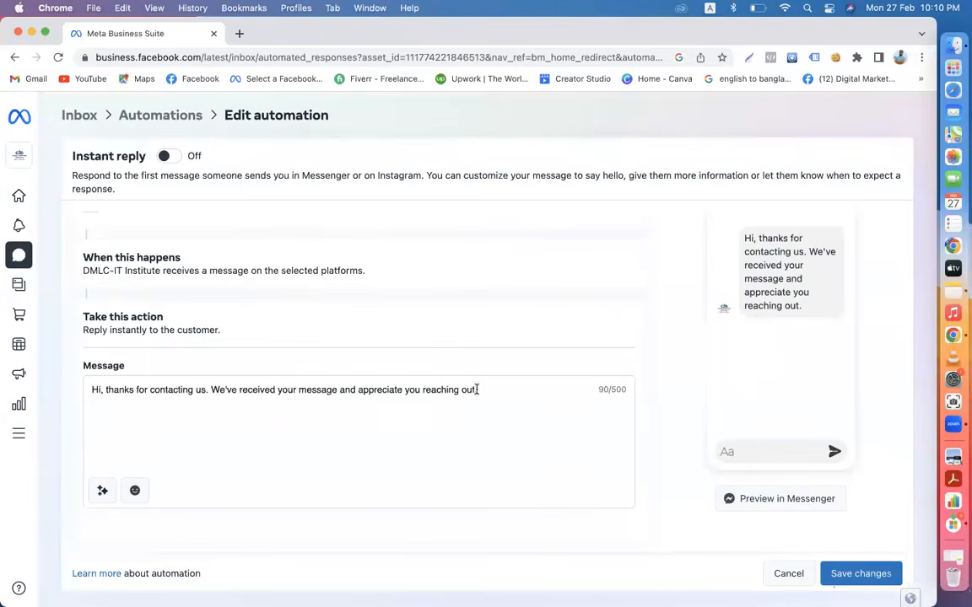
drag(478, 389, 180, 358)
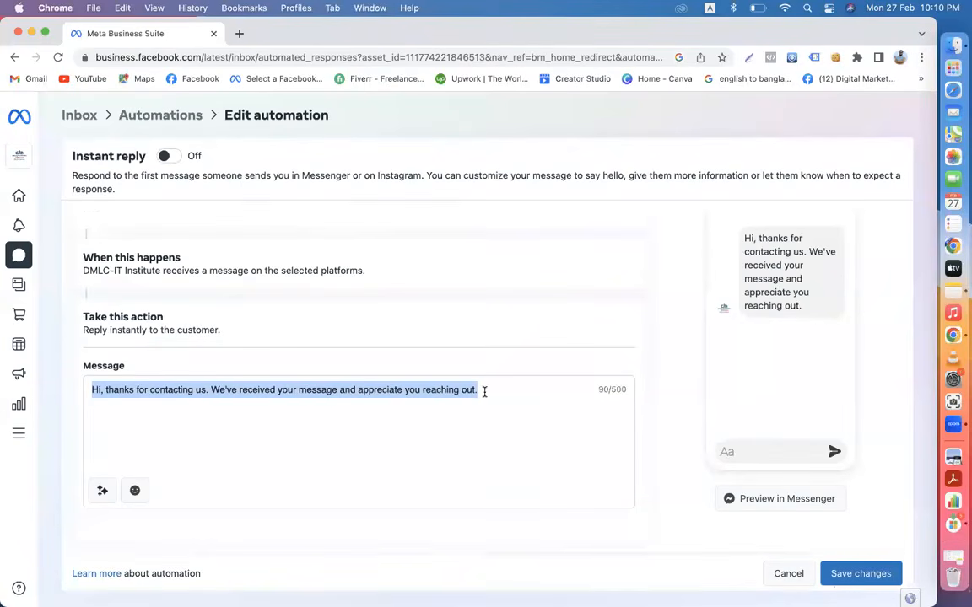
scroll(252, 319, up, 2)
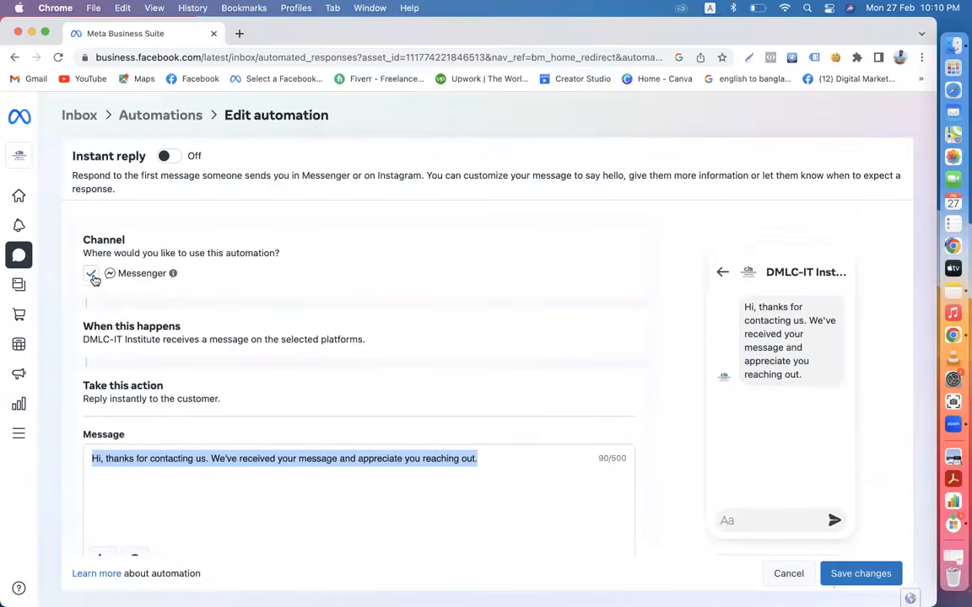
click(166, 157)
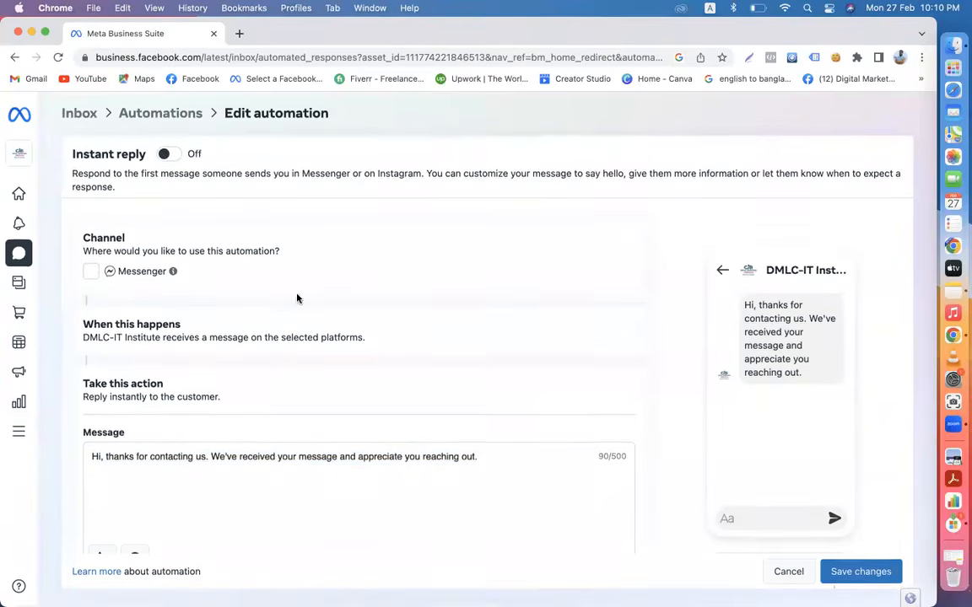
click(174, 155)
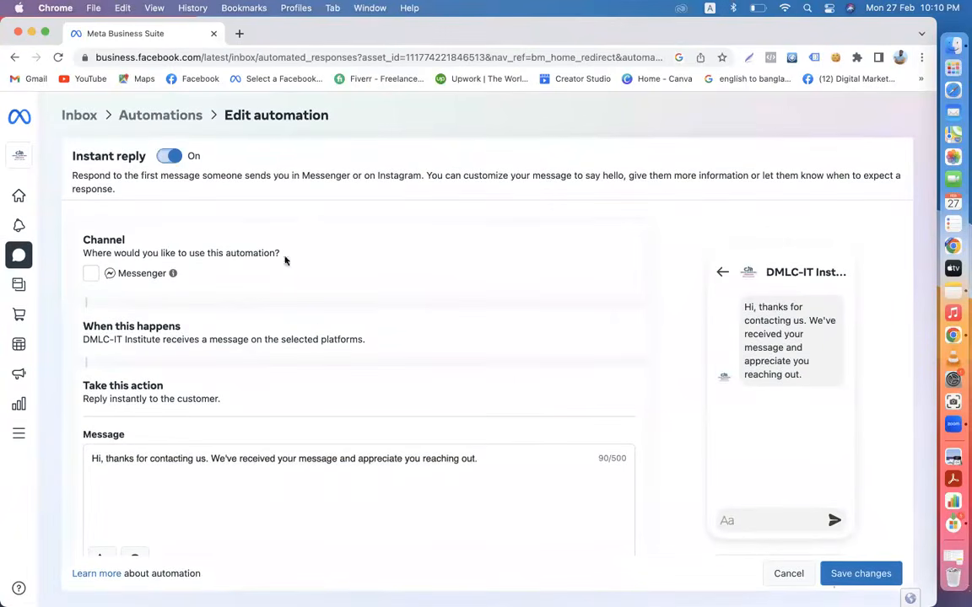
scroll(319, 327, down, 2)
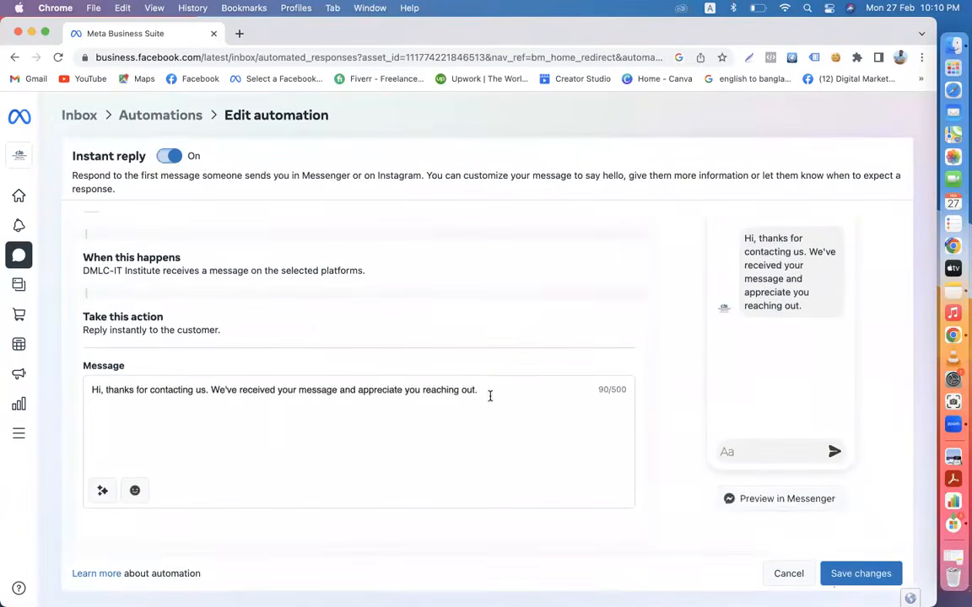
drag(488, 385, 91, 391)
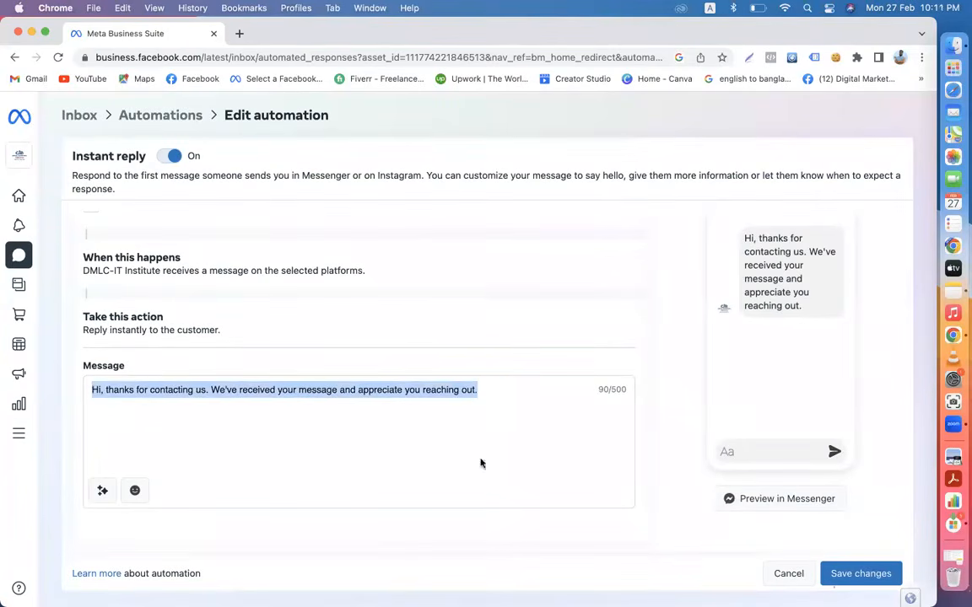
- Copy the Bangla welcome paragraph from Notes and bring the Chrome editor back to front
click(953, 292)
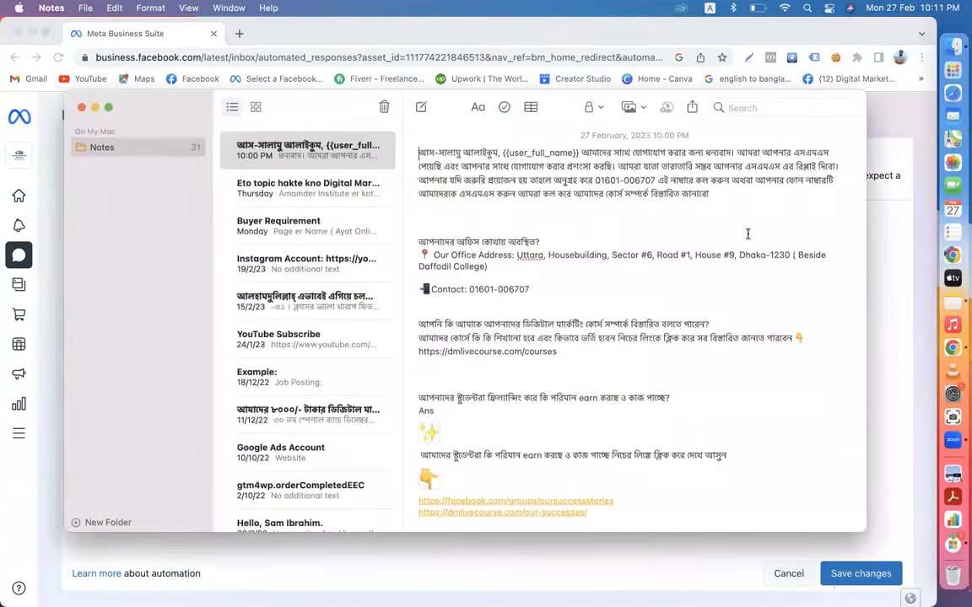
drag(710, 194, 416, 152)
key(super+c)
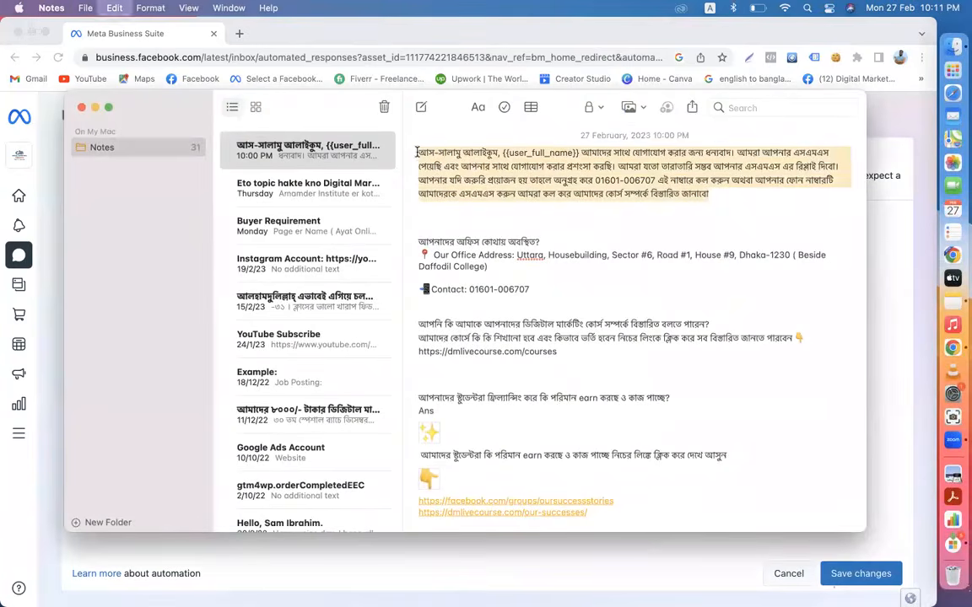
click(39, 144)
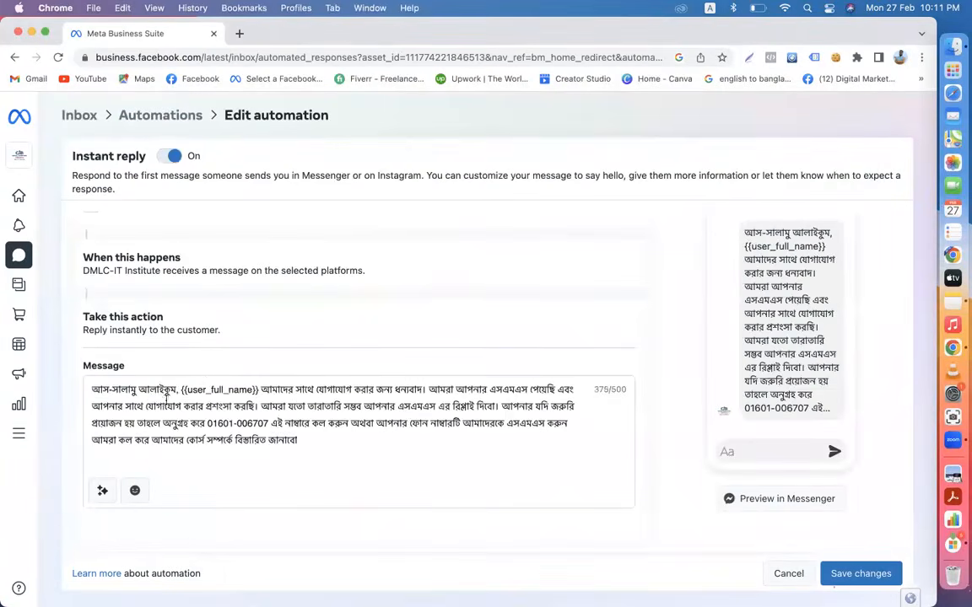
click(261, 388)
key(Left)
key(Left)
key(Left)
key(Left)
key(Left)
key(Left)
drag(260, 389, 181, 387)
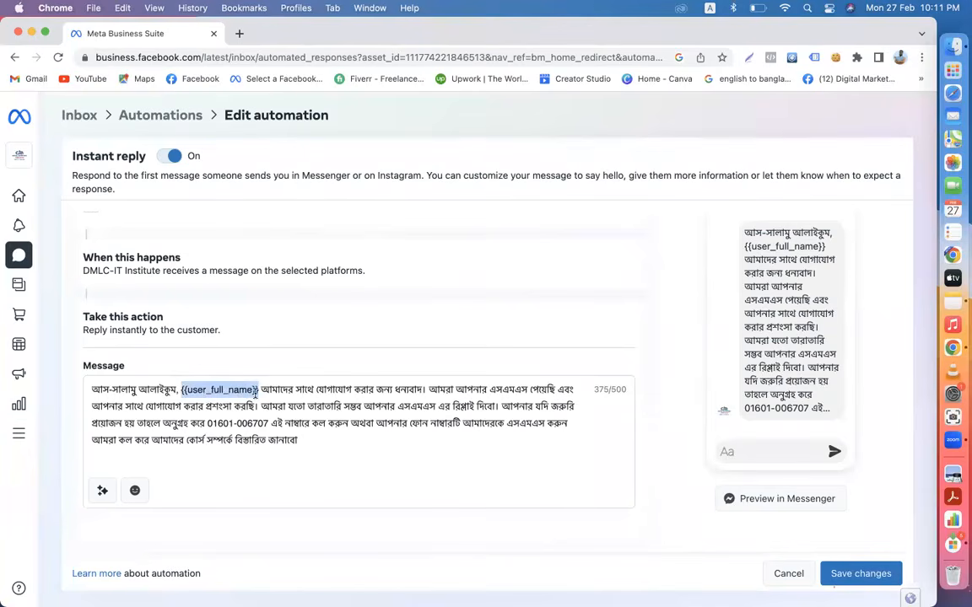
click(305, 440)
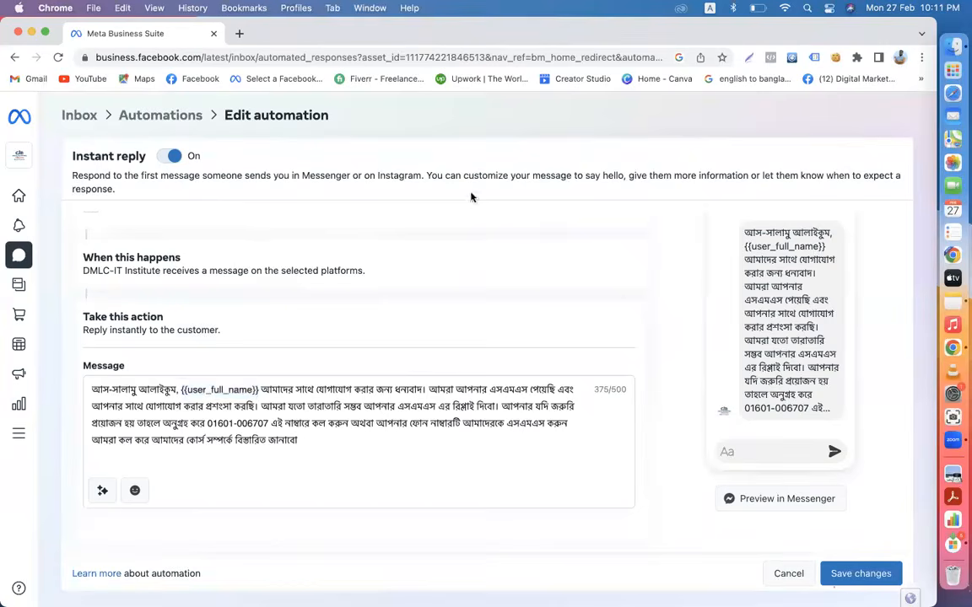
- Add a Bangla full stop '।' to the message with the Avro keyboard, then return to ABC
click(711, 10)
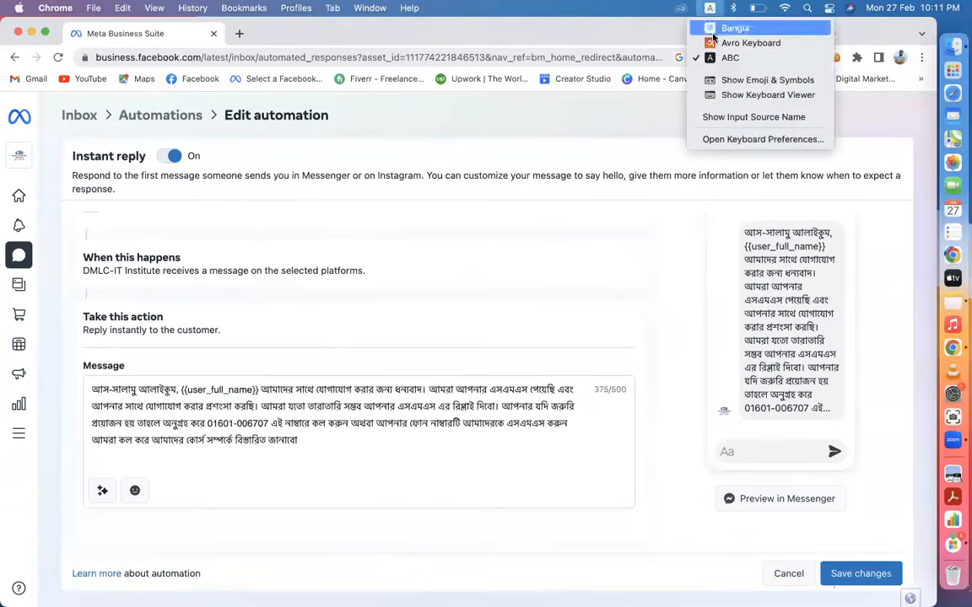
click(717, 40)
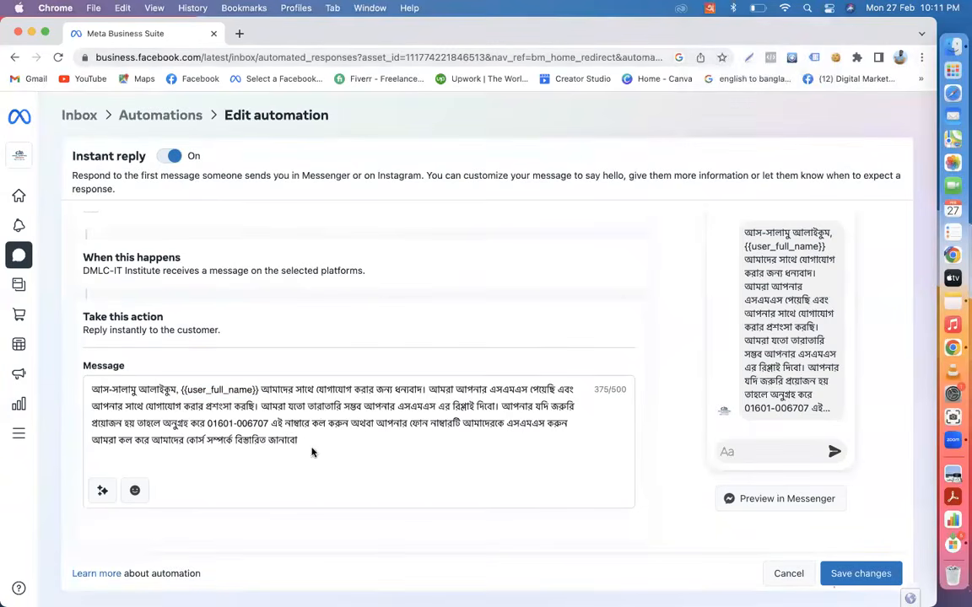
text(।)
click(709, 10)
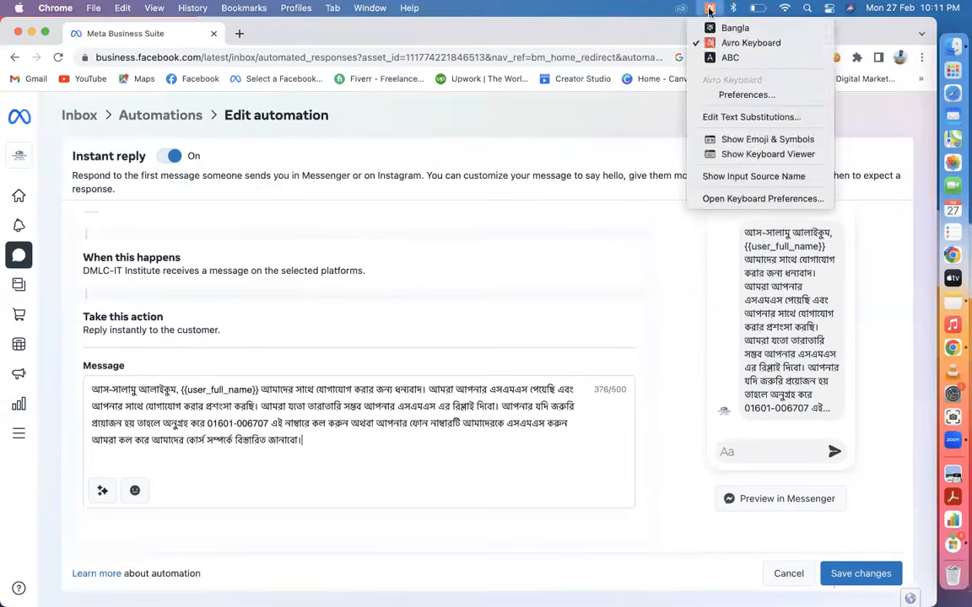
click(717, 53)
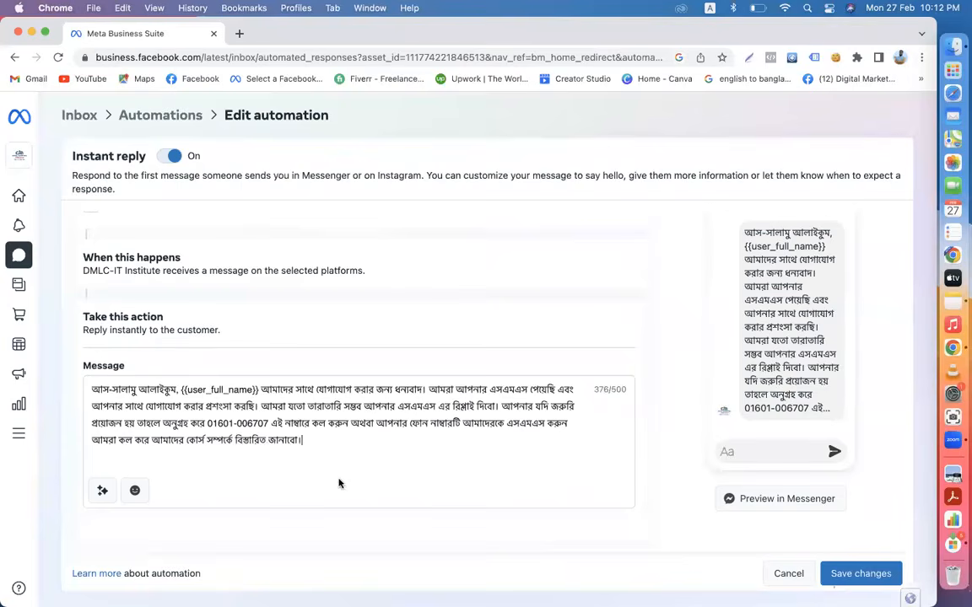
- Attempt to save, dismiss the 'Change not saved' notice, and select the whole Bangla message
scroll(339, 483, up, 2)
scroll(339, 481, down, 2)
click(853, 570)
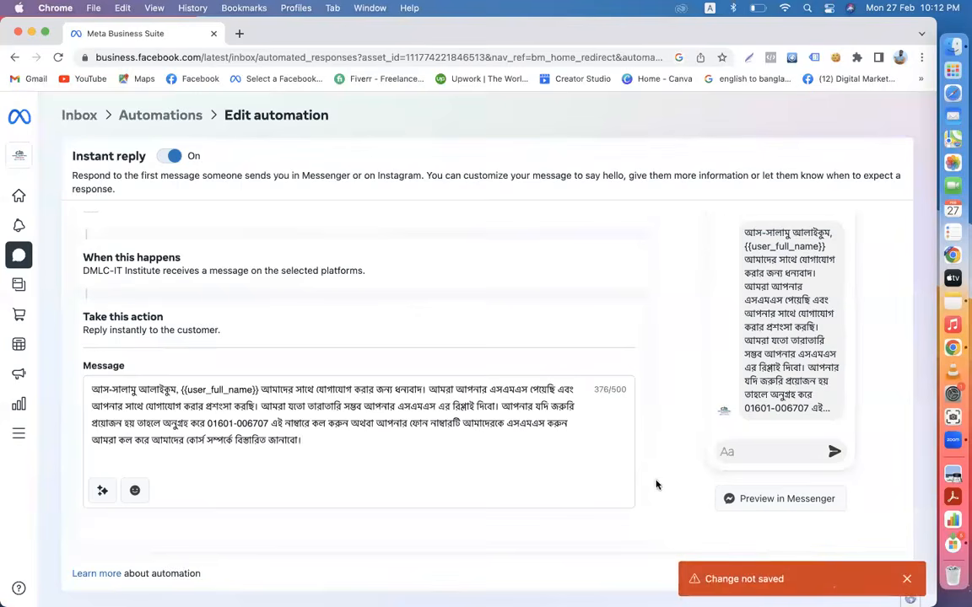
click(907, 579)
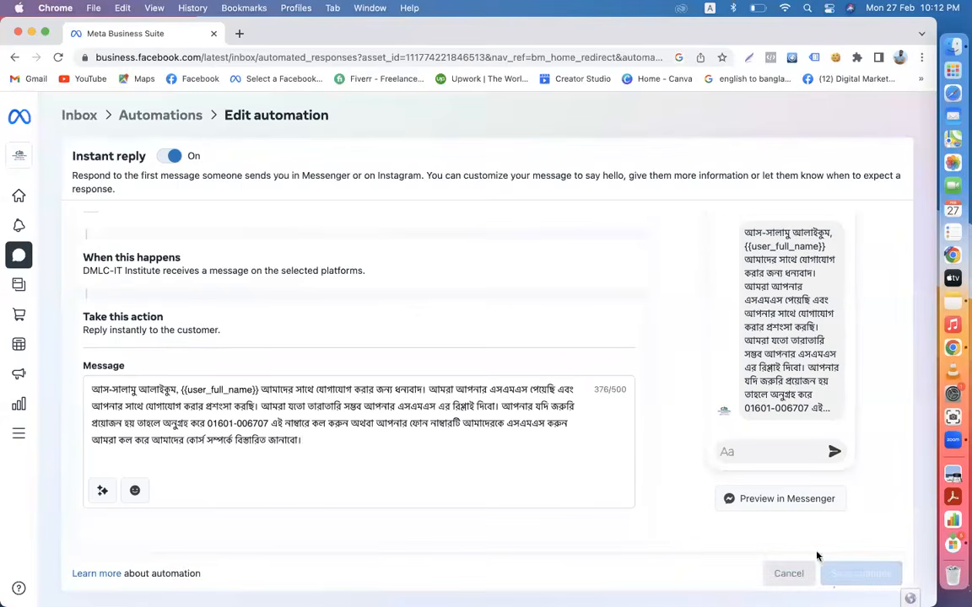
scroll(495, 469, up, 2)
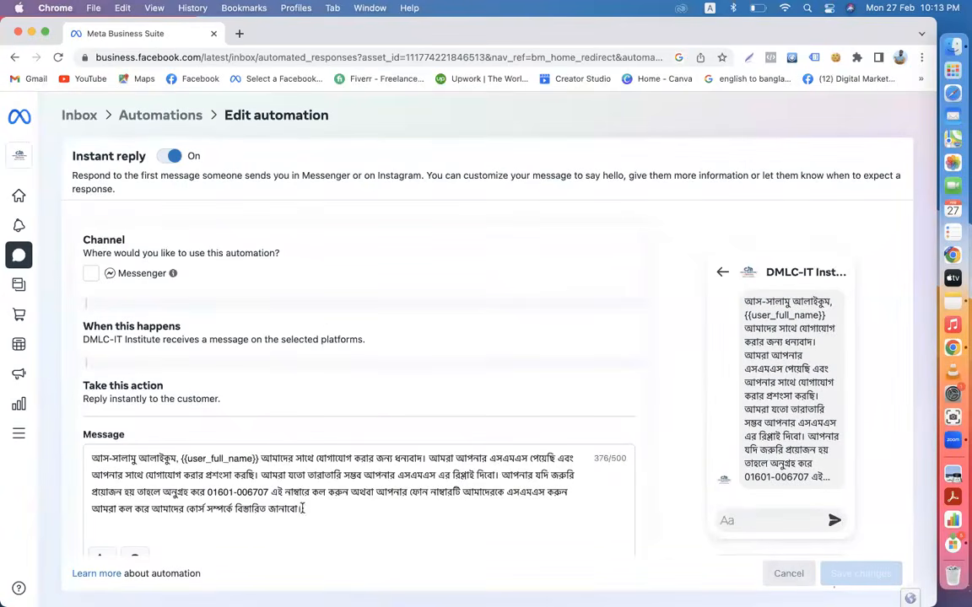
drag(301, 509, 75, 463)
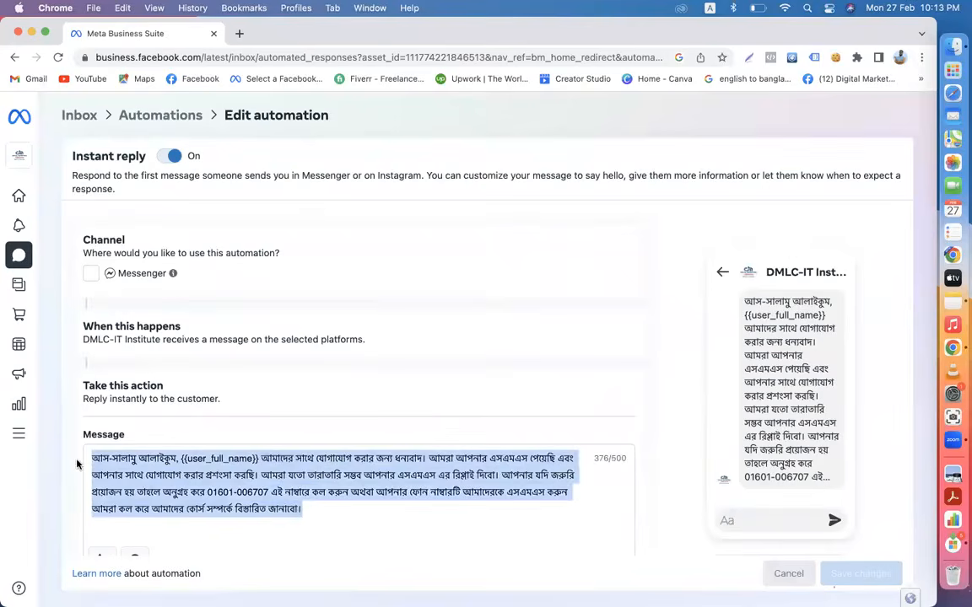
- Re-edit Instant reply, paste the Bangla welcome message over the English reply, and save
click(150, 113)
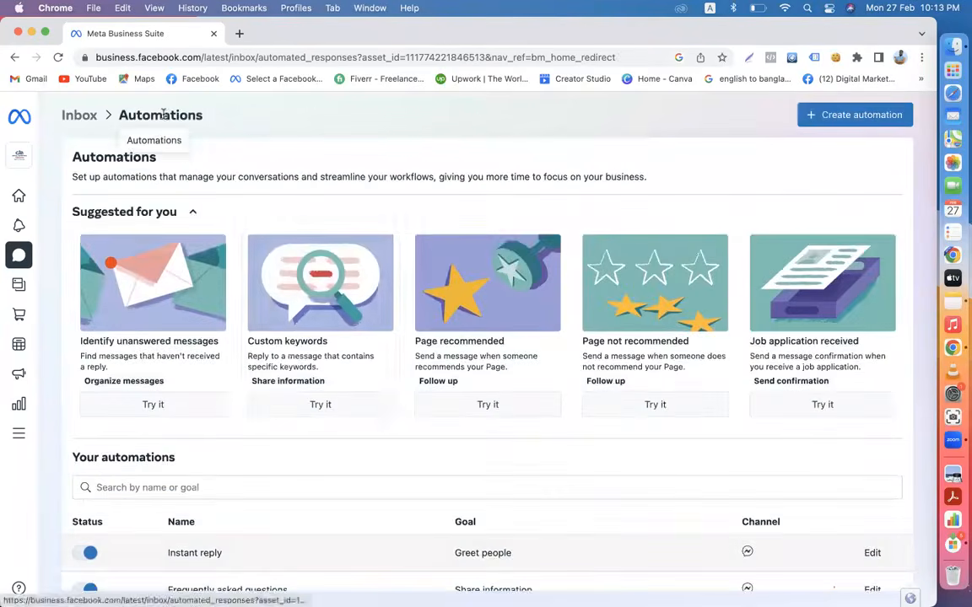
scroll(293, 350, down, 2)
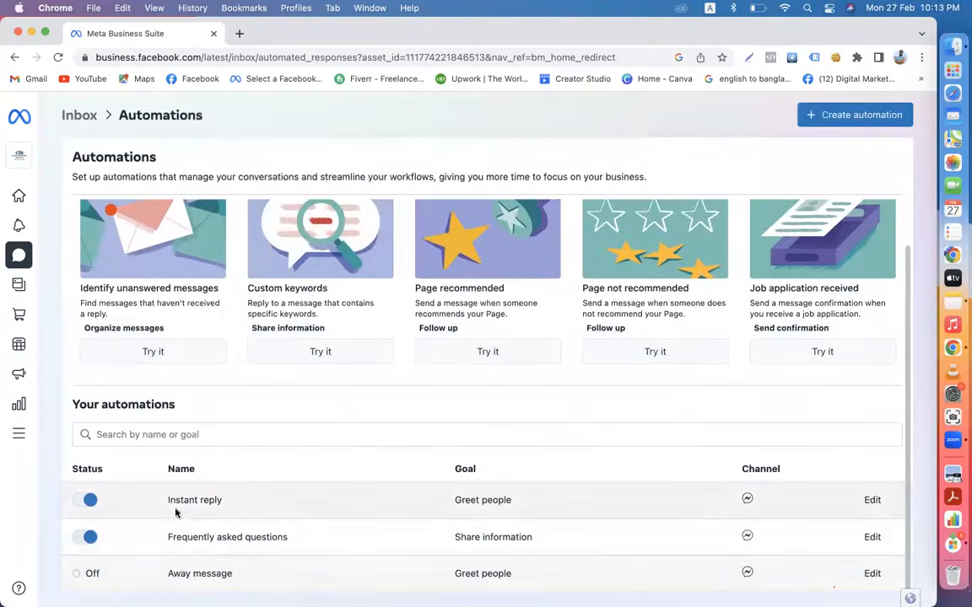
click(872, 501)
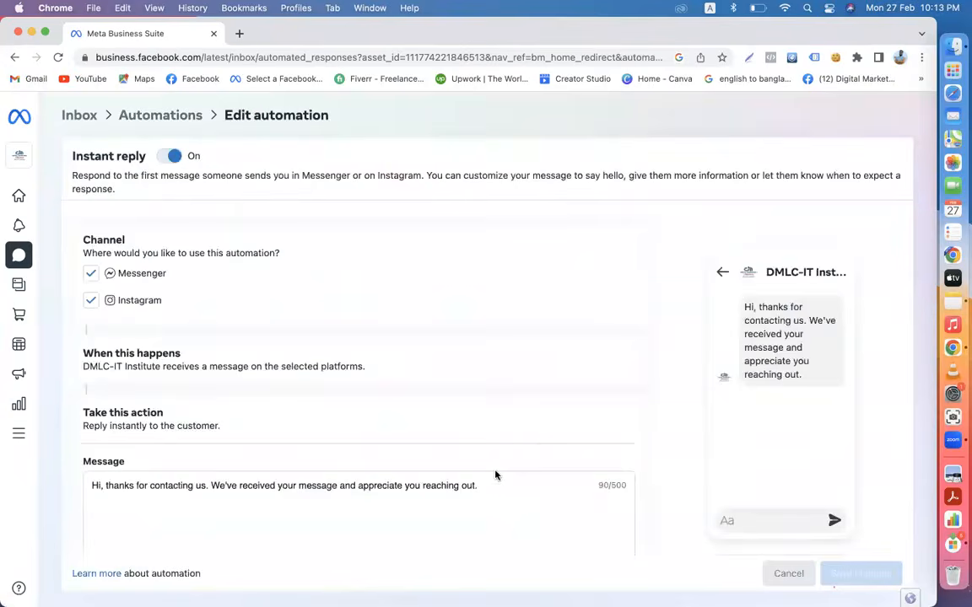
scroll(495, 475, down, 3)
drag(479, 379, 61, 376)
key(super+v)
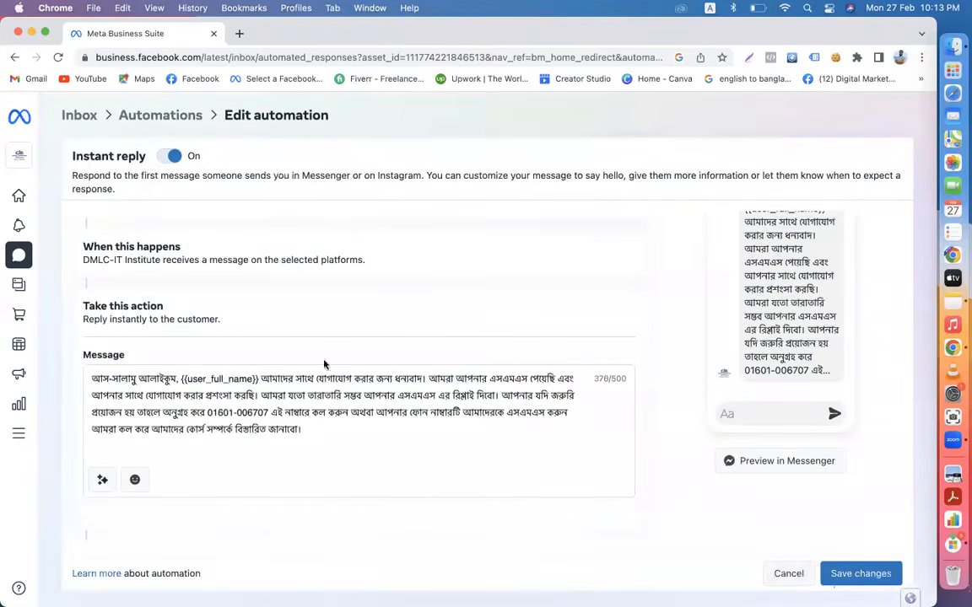
click(850, 575)
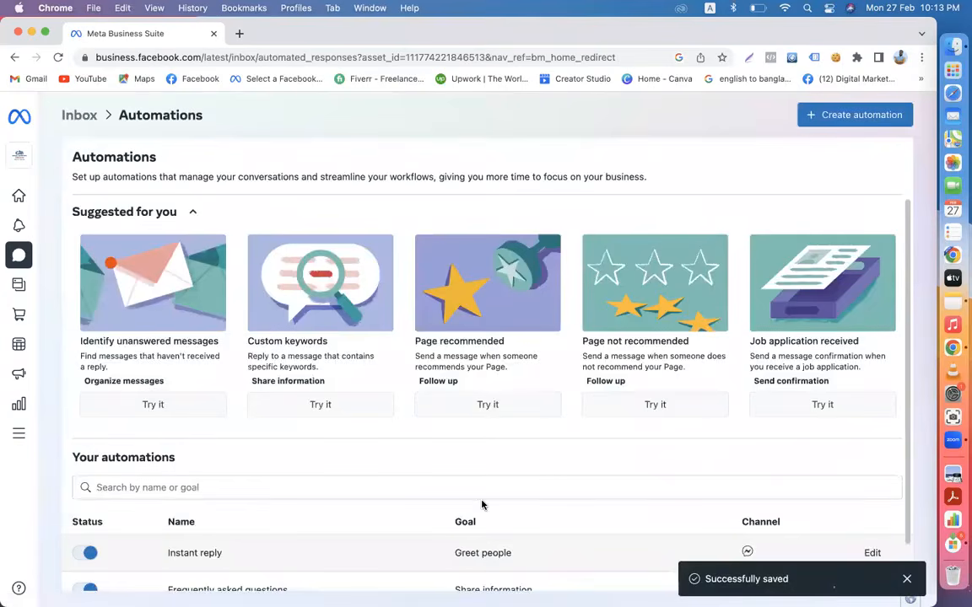
- Reopen Instant reply to verify the saved message, then go to the Inbox and open a new tab
scroll(482, 504, down, 2)
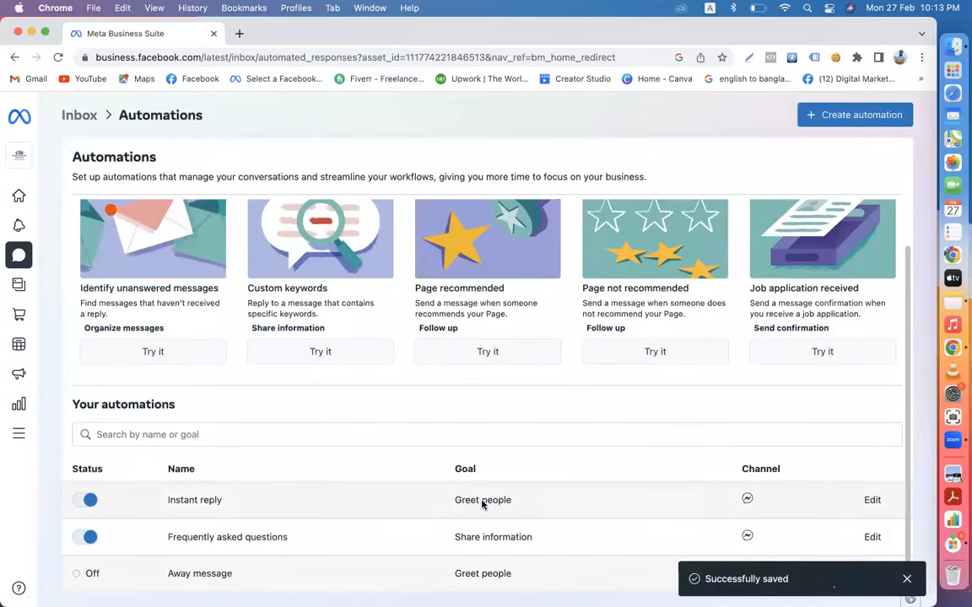
click(872, 500)
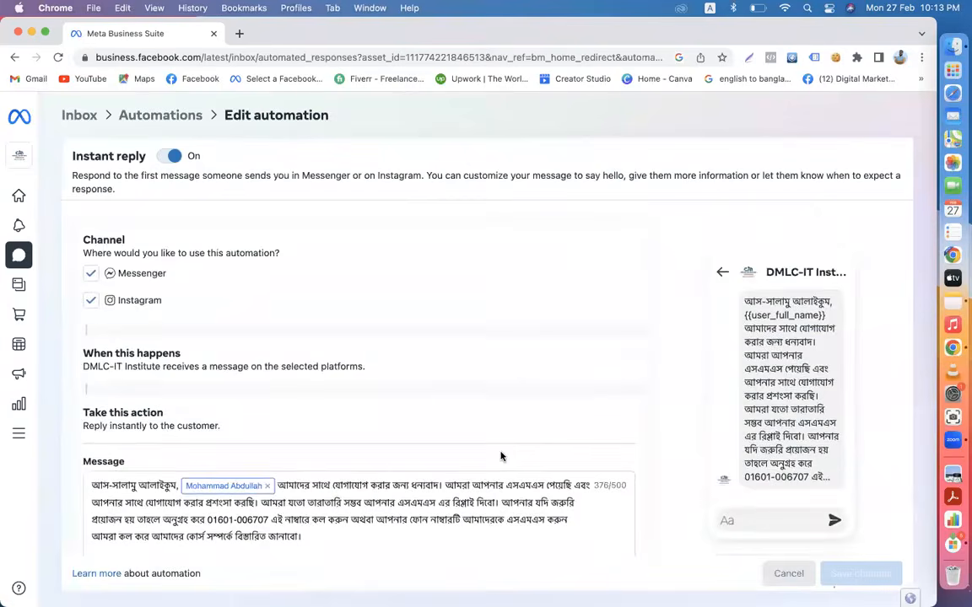
scroll(500, 457, down, 3)
scroll(502, 456, up, 3)
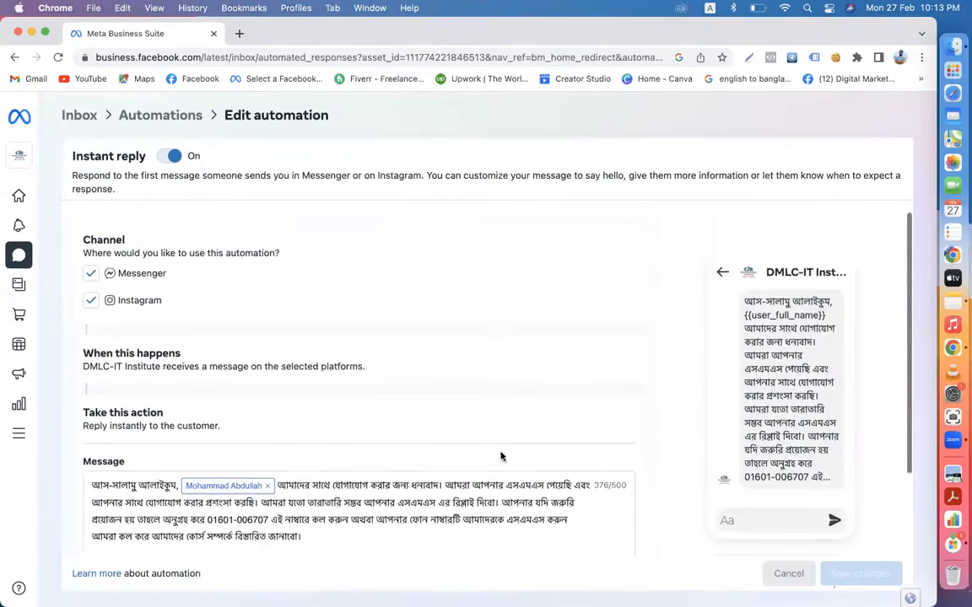
click(79, 115)
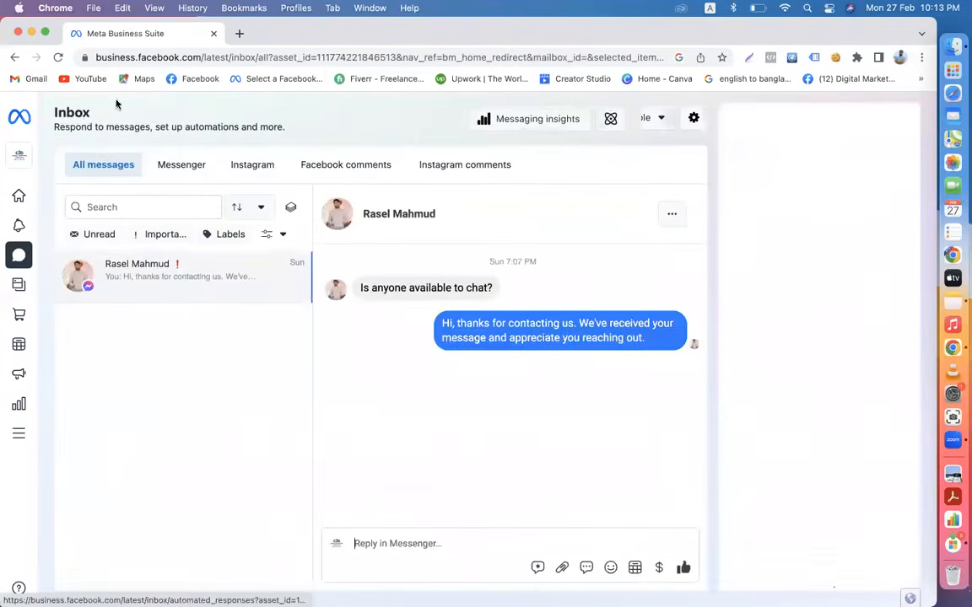
click(241, 35)
- Visit the DMLC-IT Institute Facebook page in a new tab, then close that tab
click(175, 80)
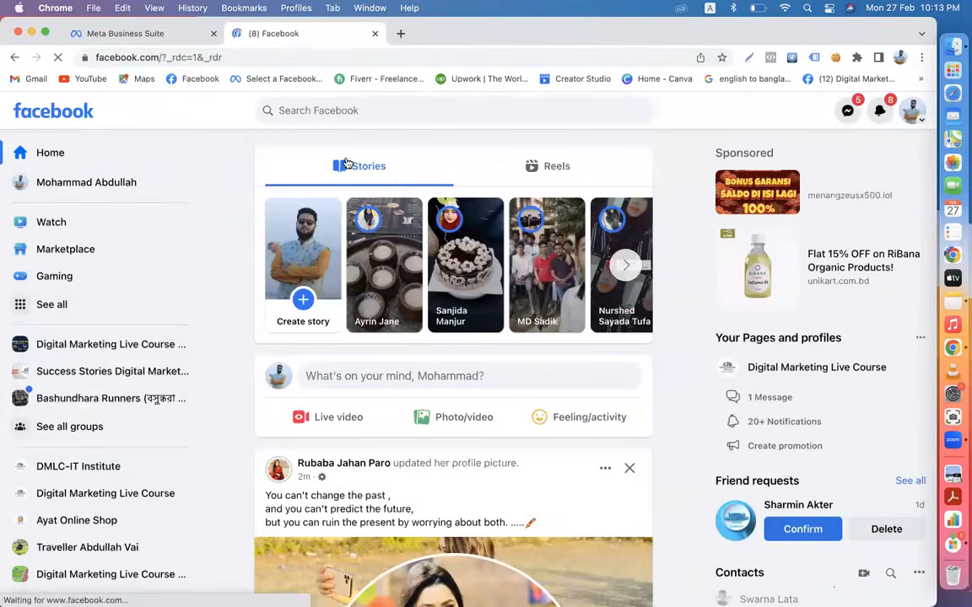
click(76, 468)
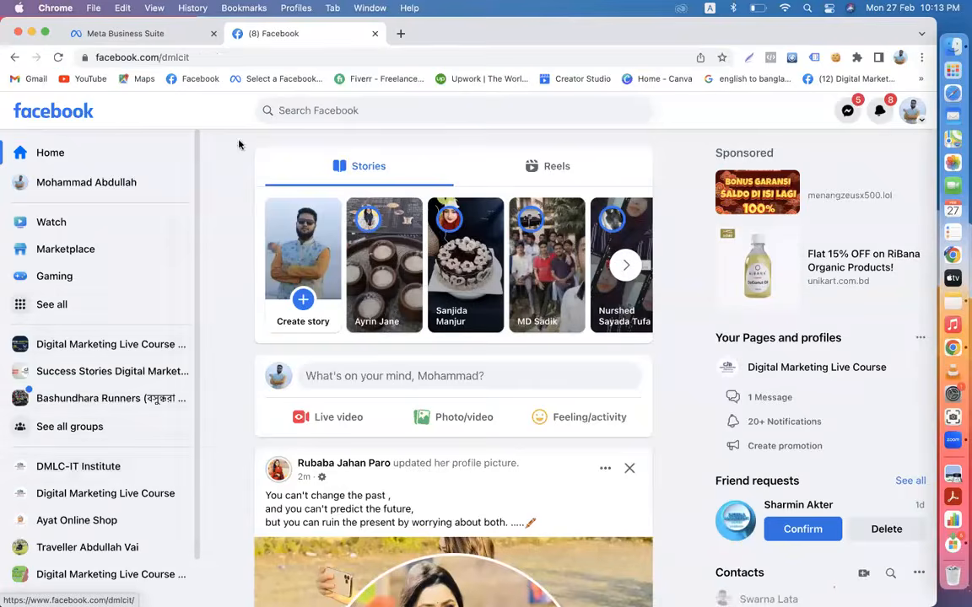
click(232, 56)
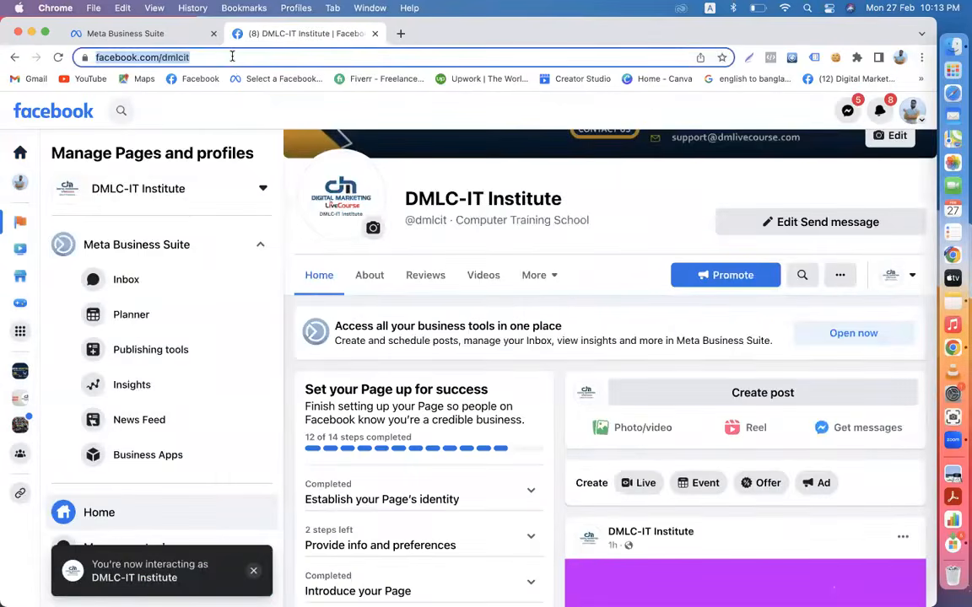
click(375, 33)
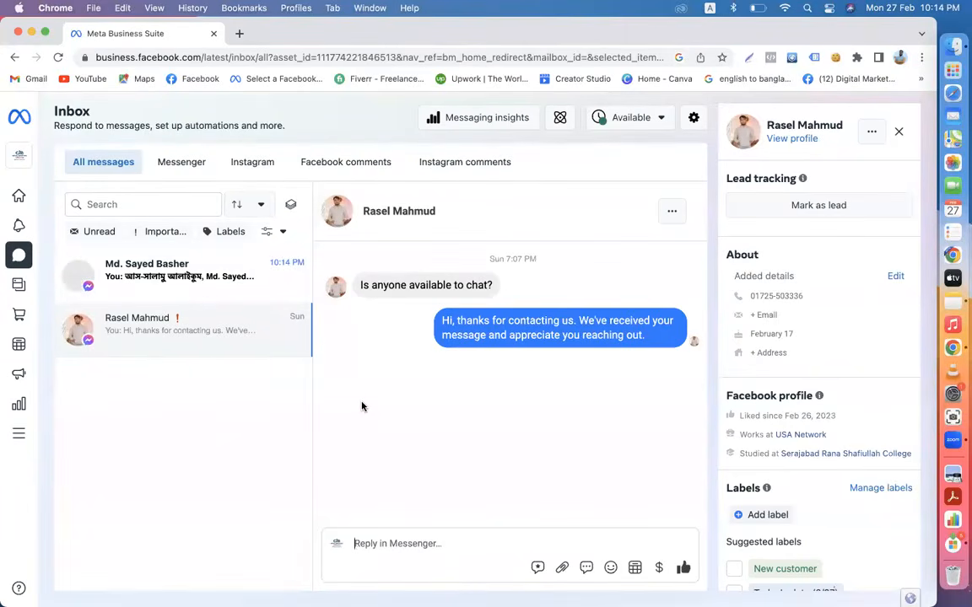
- Open a dozen new Inbox conversations in turn to check their Bangla auto-replies
click(146, 276)
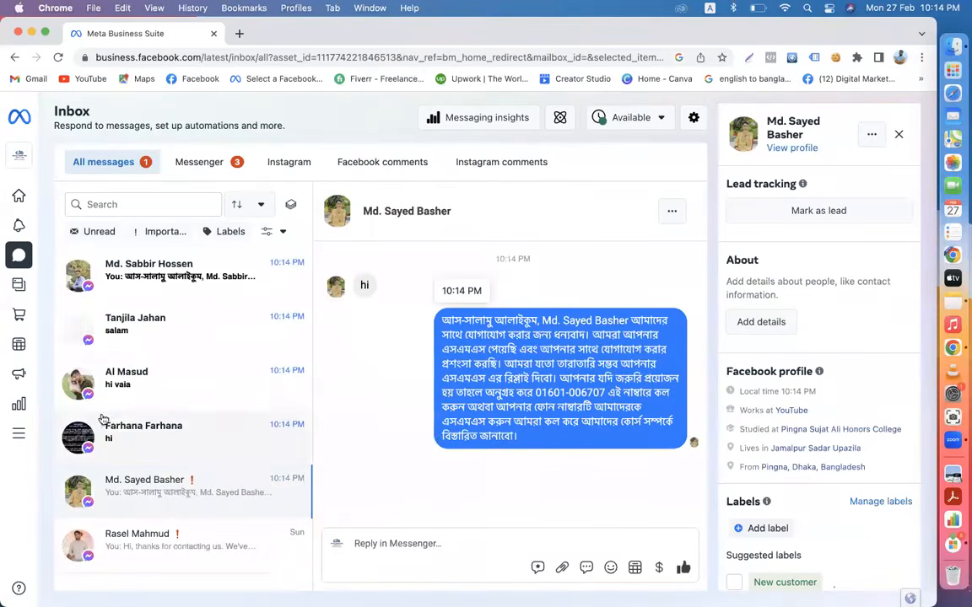
click(126, 440)
click(134, 381)
click(145, 317)
click(154, 280)
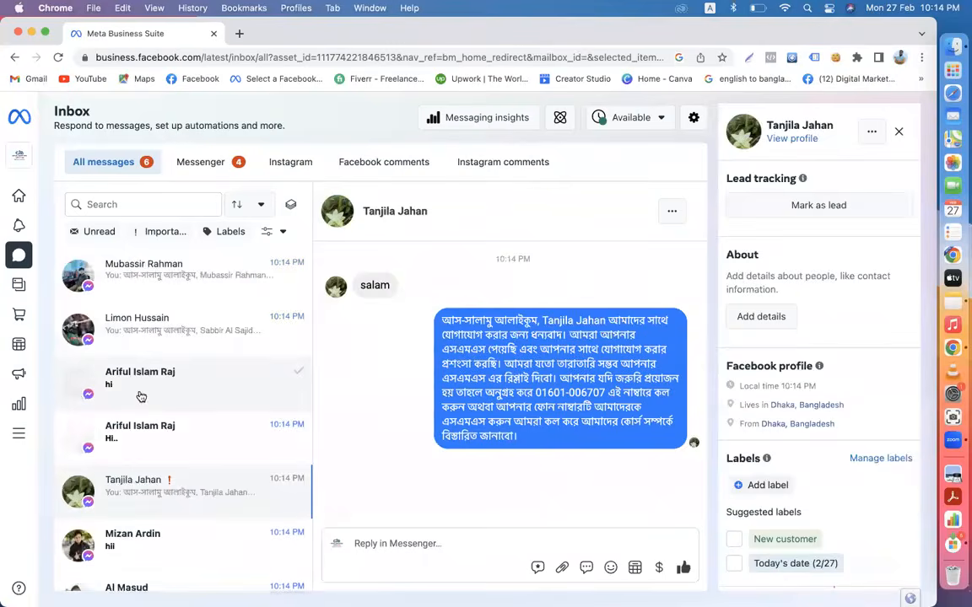
click(135, 445)
click(131, 480)
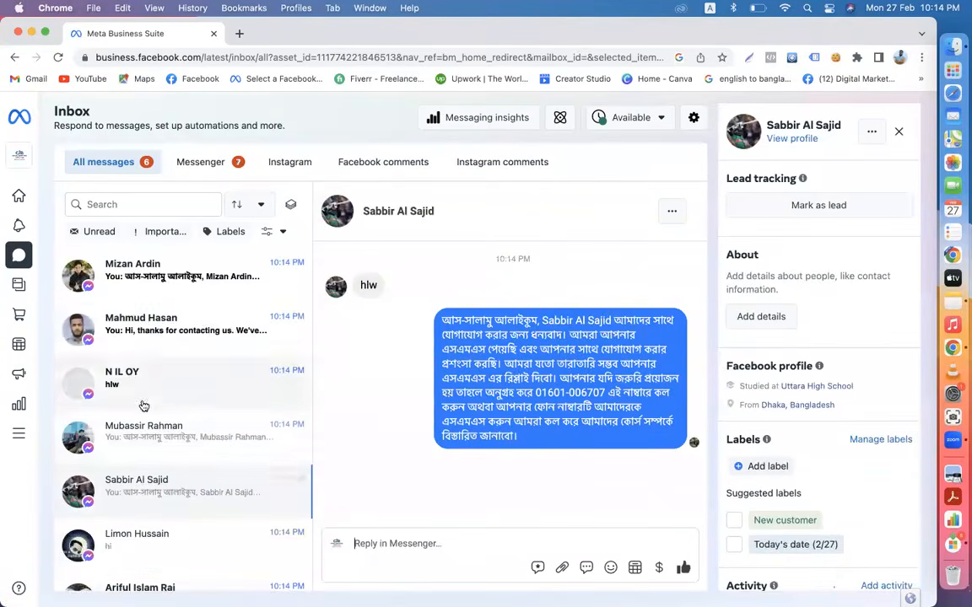
click(138, 397)
click(135, 325)
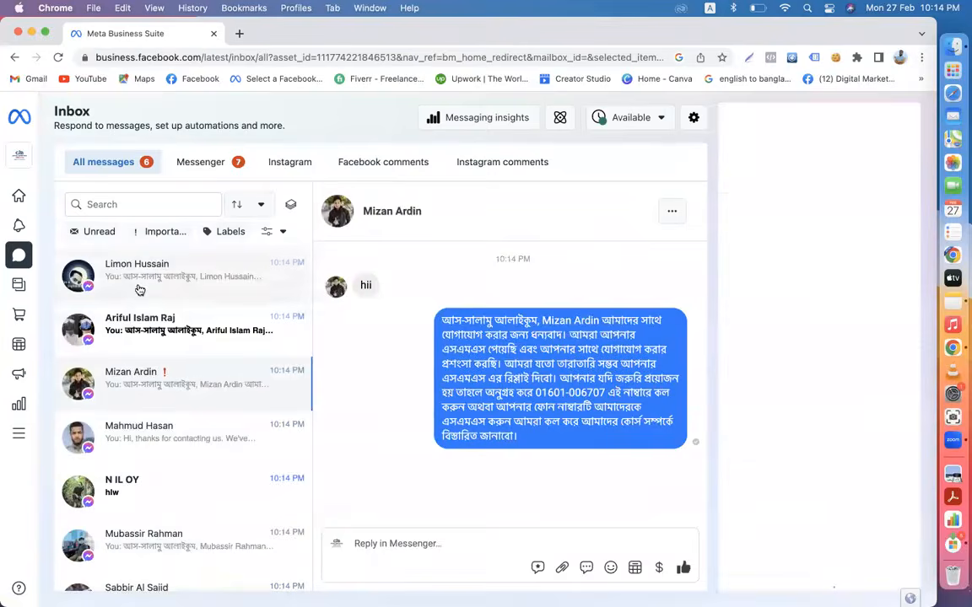
click(135, 329)
click(131, 492)
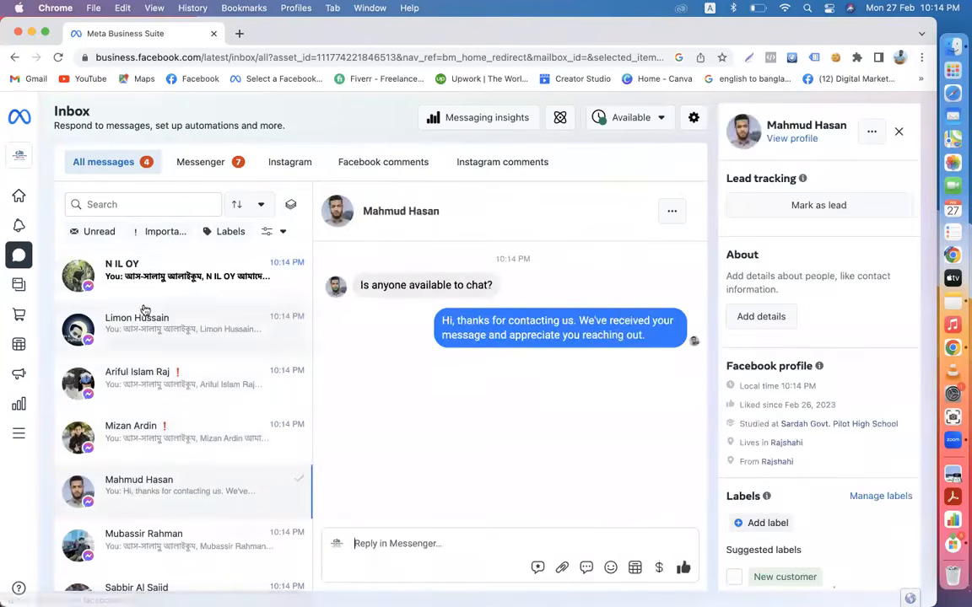
click(127, 274)
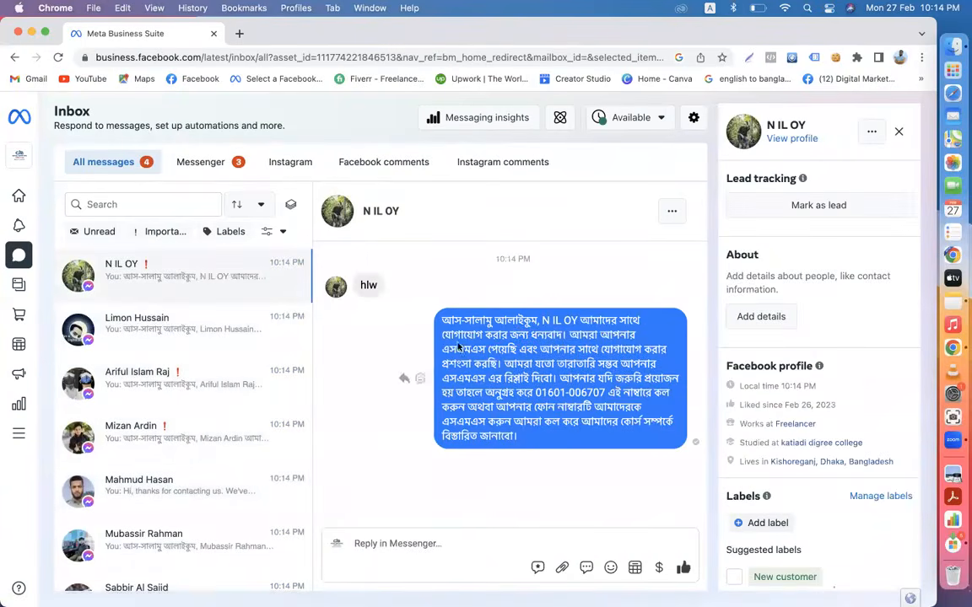
- Review more conversations further down the list, including the chat answered with the standard reply
scroll(201, 414, down, 3)
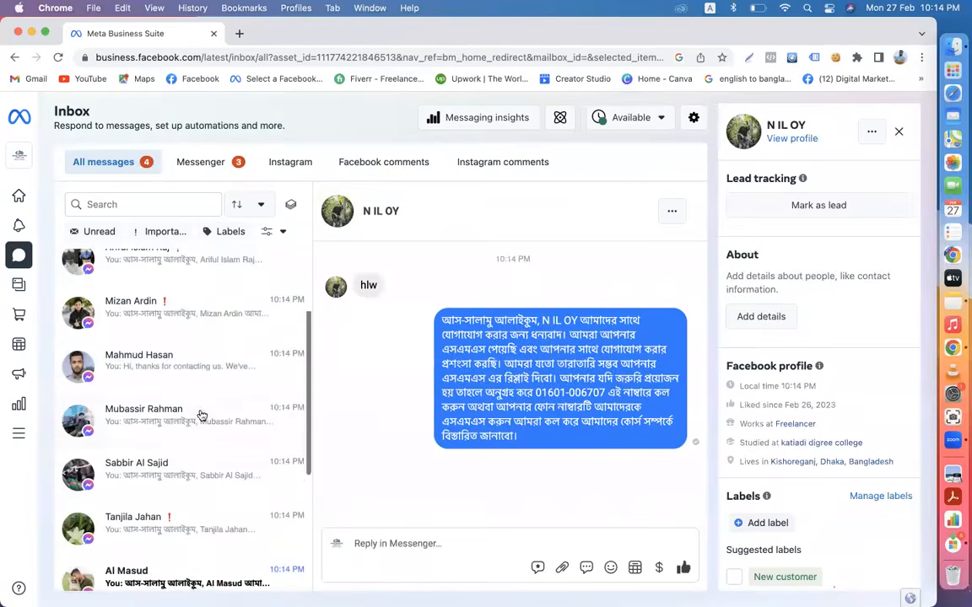
click(150, 344)
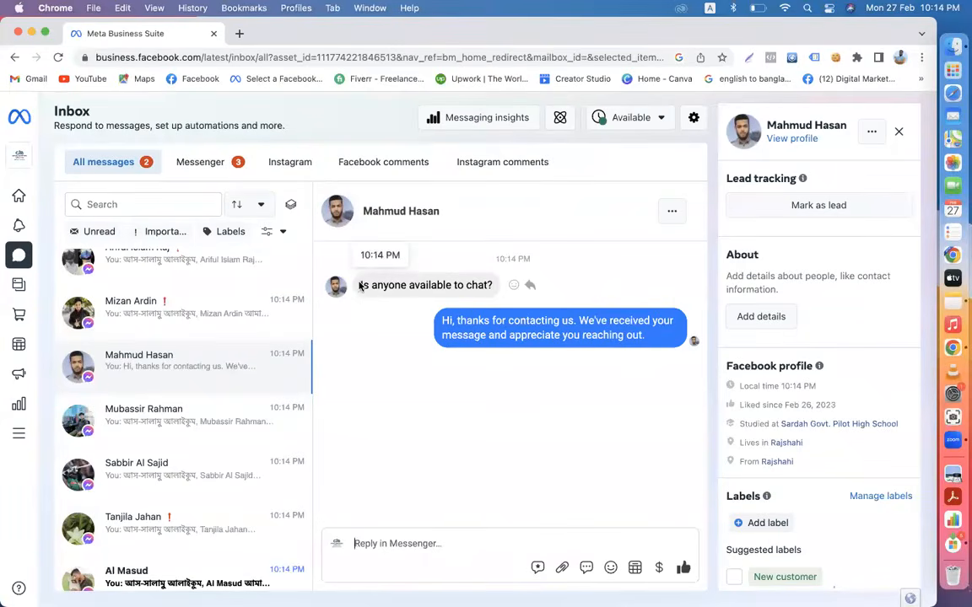
drag(364, 286, 488, 287)
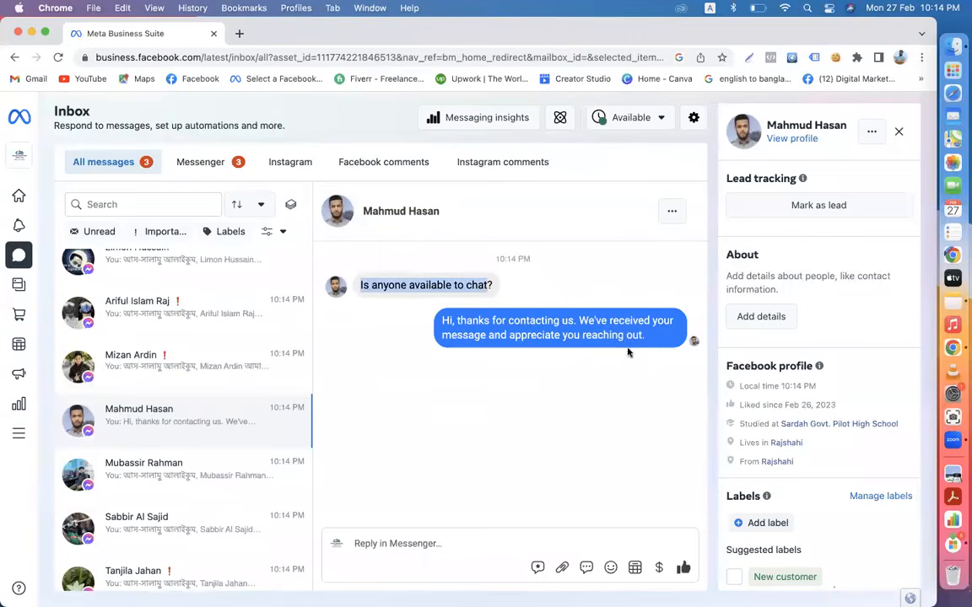
scroll(172, 434, down, 5)
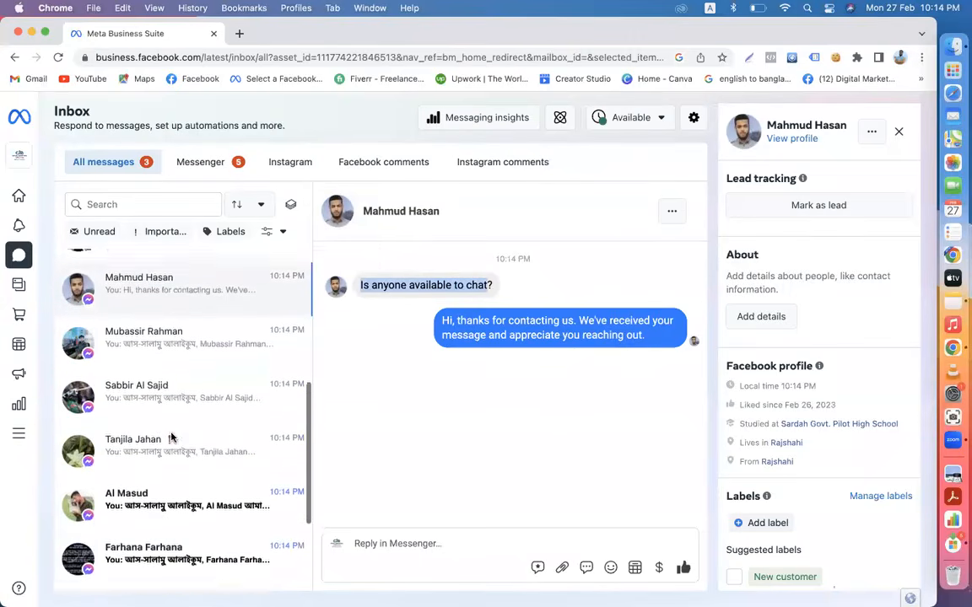
scroll(172, 436, down, 2)
click(149, 417)
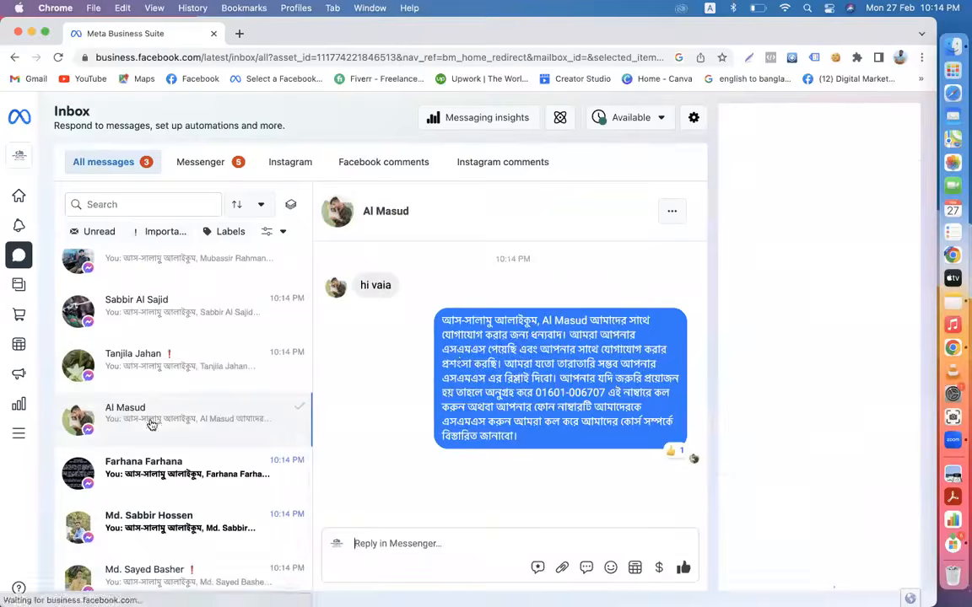
click(253, 468)
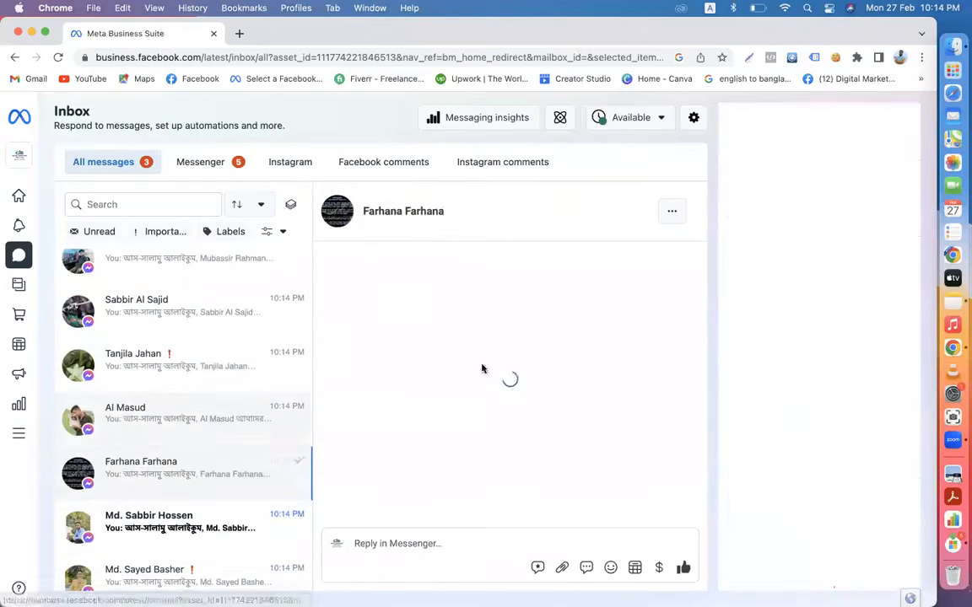
scroll(194, 451, down, 2)
click(167, 444)
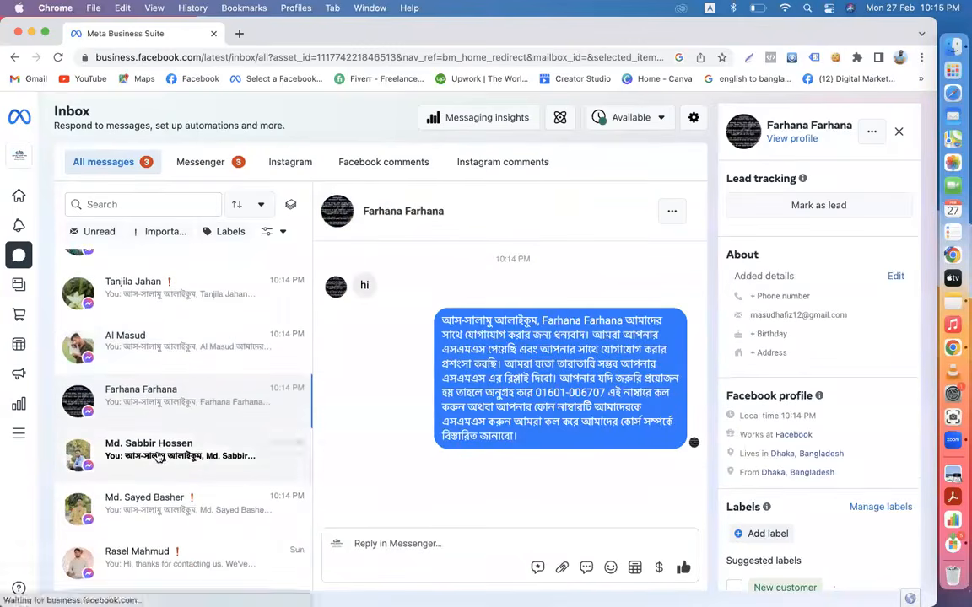
scroll(203, 401, up, 5)
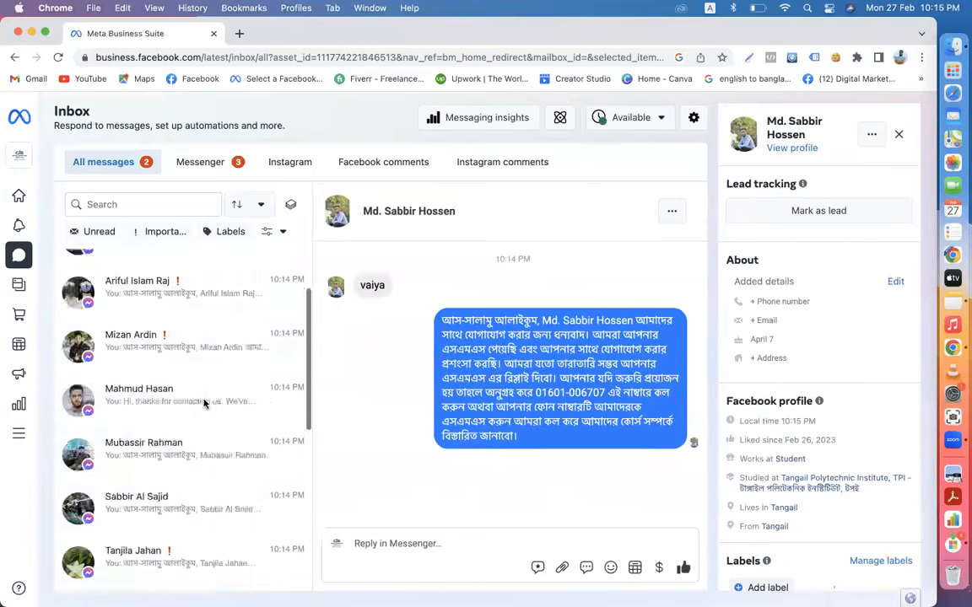
click(160, 324)
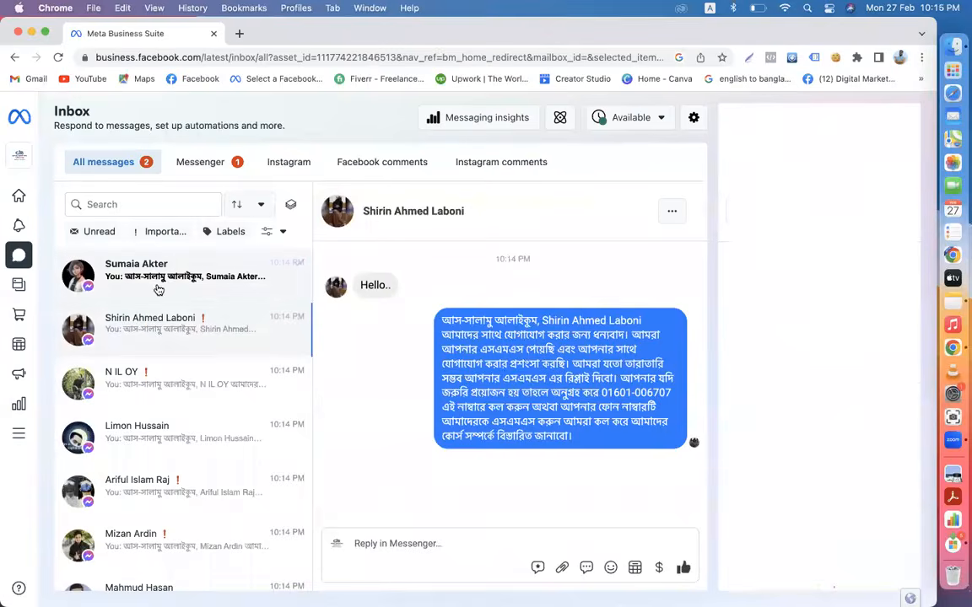
click(158, 289)
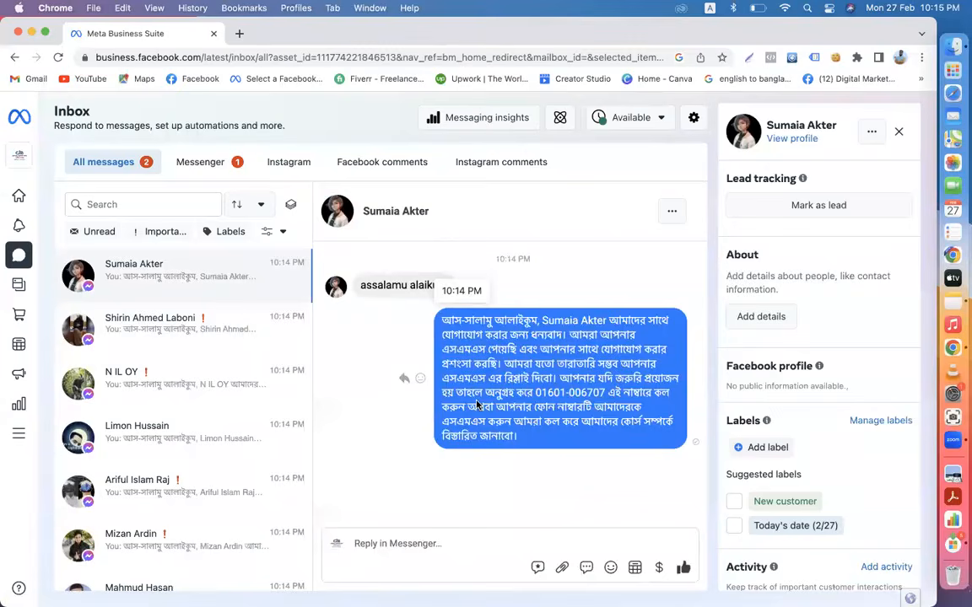
- Inspect the Bangla auto-reply sent in the most recent conversation
drag(520, 442, 394, 288)
click(337, 406)
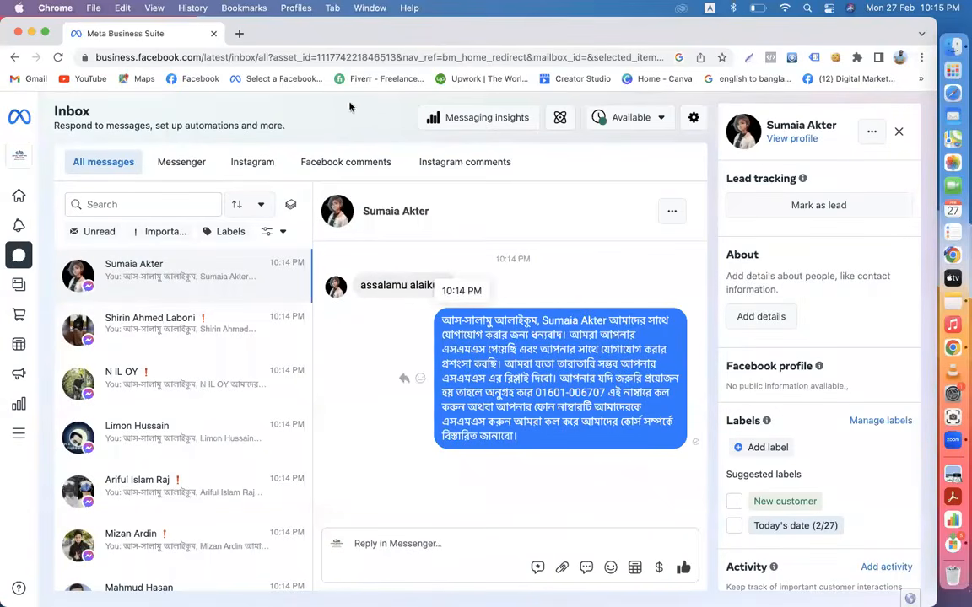
scroll(205, 387, down, 3)
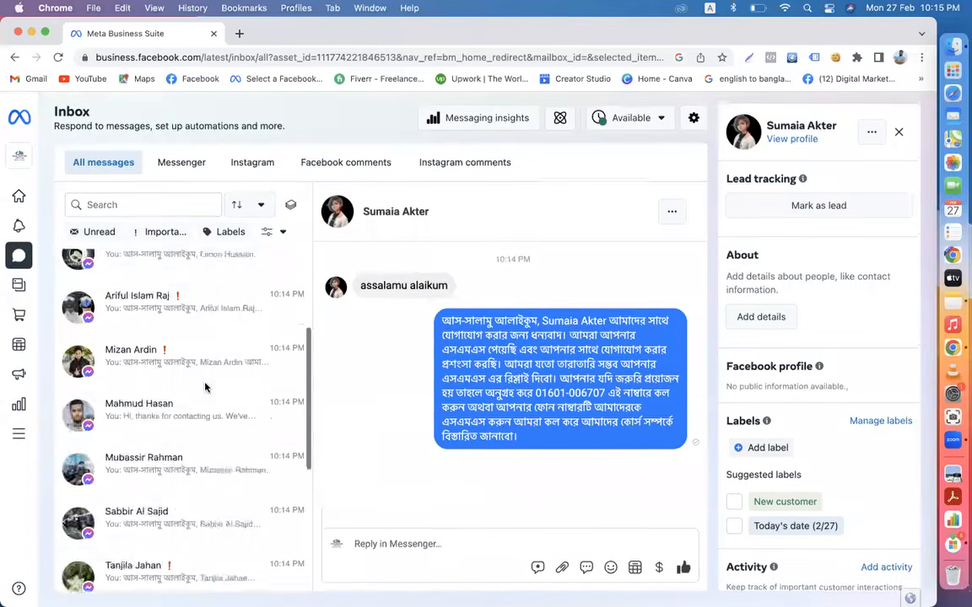
scroll(205, 387, down, 5)
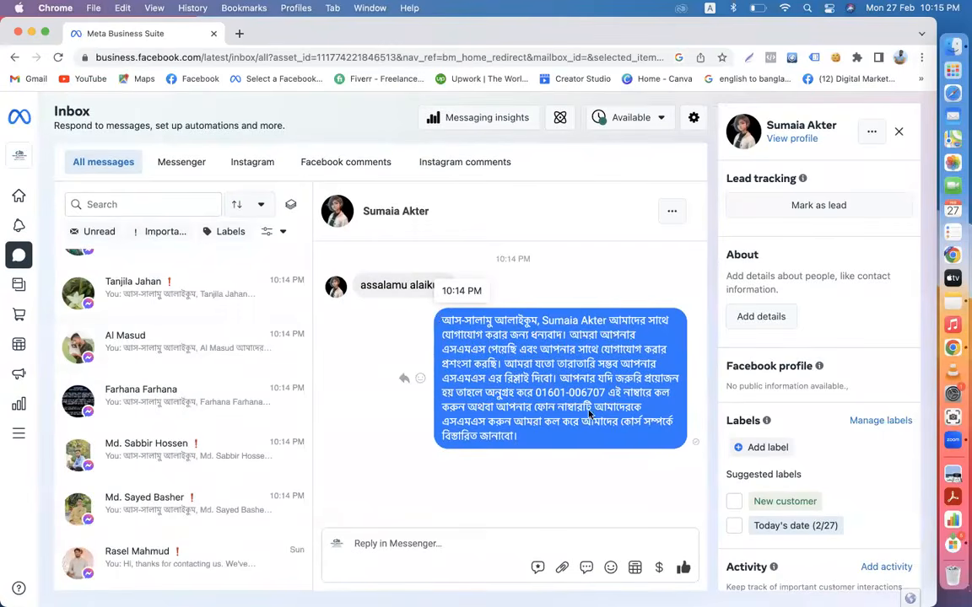
scroll(227, 365, up, 5)
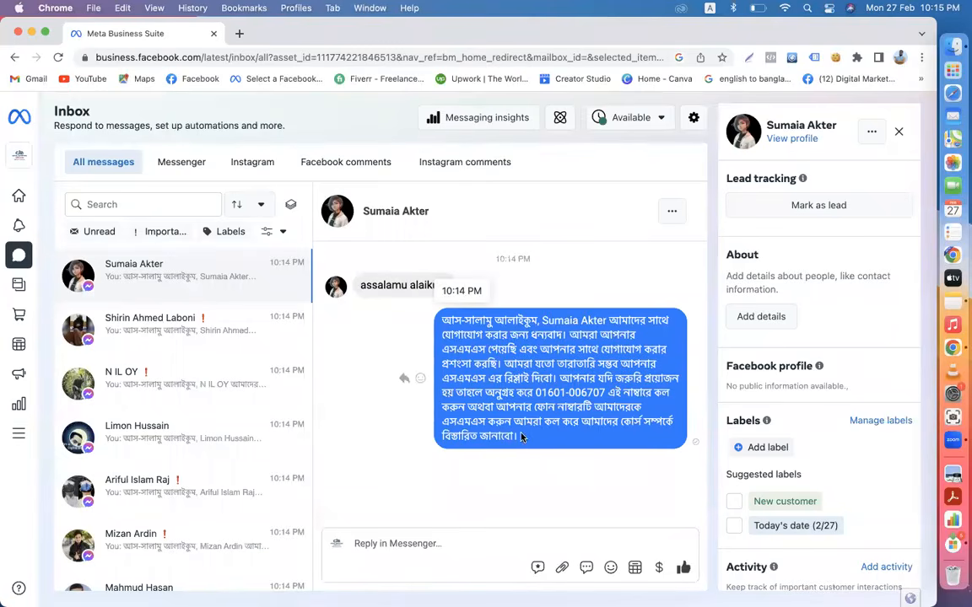
drag(522, 437, 440, 322)
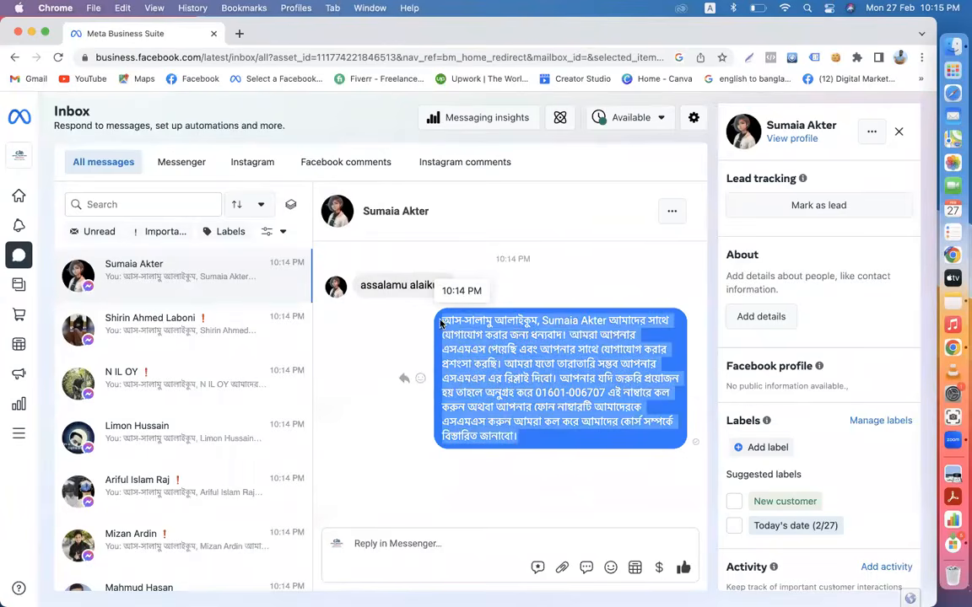
click(403, 372)
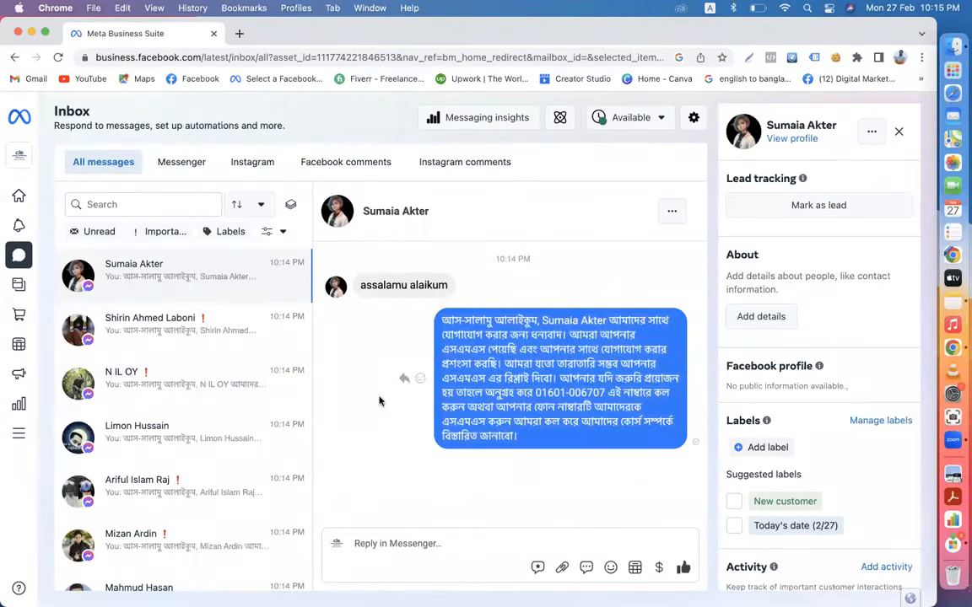
- Open Automations and find Frequently asked questions among Instant reply and Away message
click(560, 119)
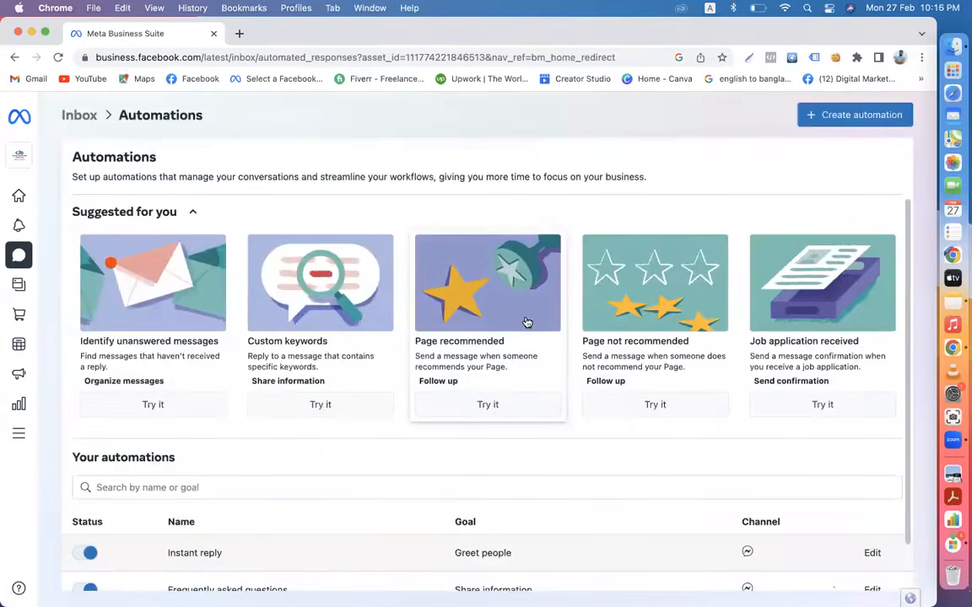
scroll(526, 322, down, 2)
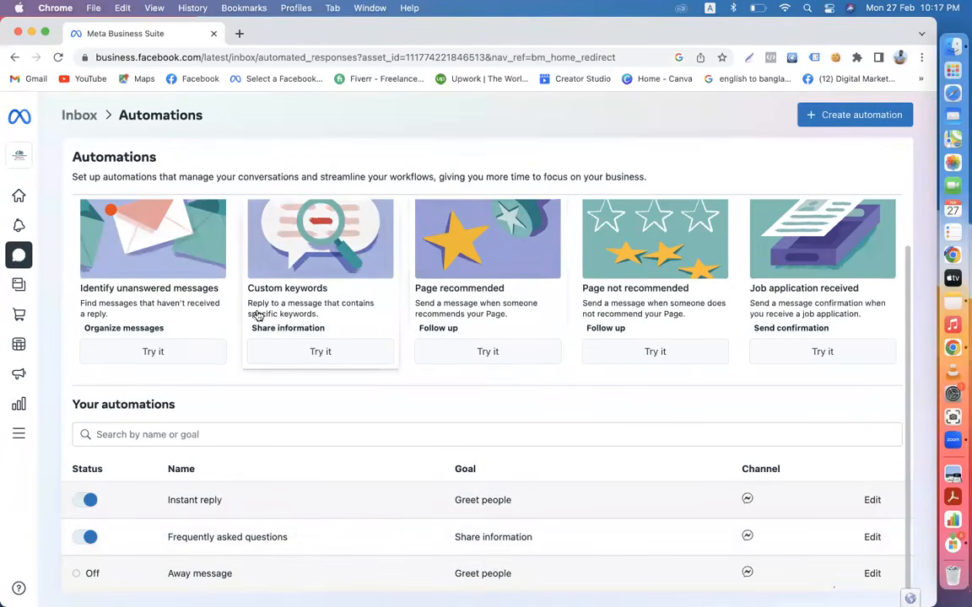
scroll(259, 315, up, 1)
scroll(249, 407, down, 1)
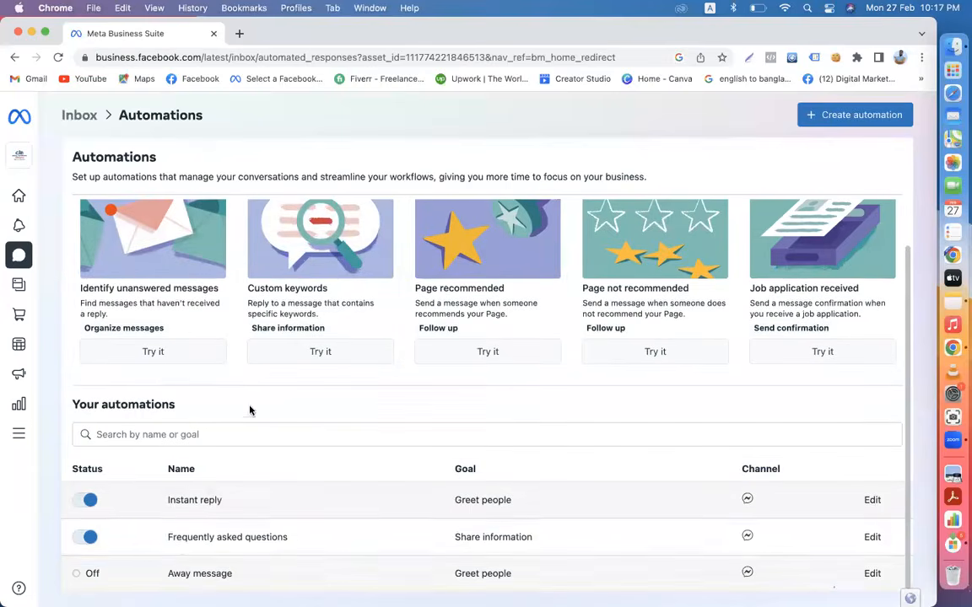
drag(169, 537, 270, 540)
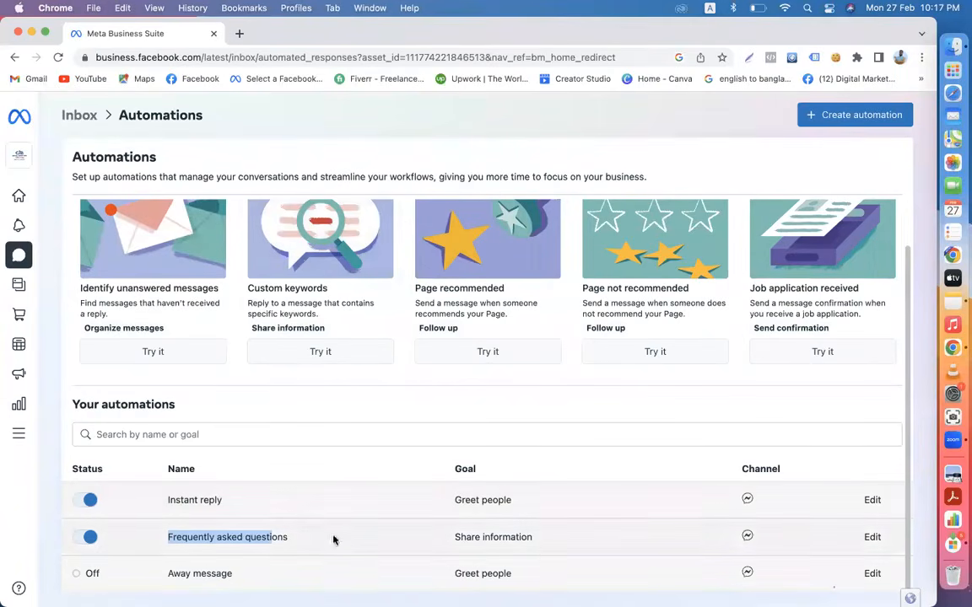
- Edit the Frequently asked questions automation and switch its preview between menu and chat bubble
click(871, 538)
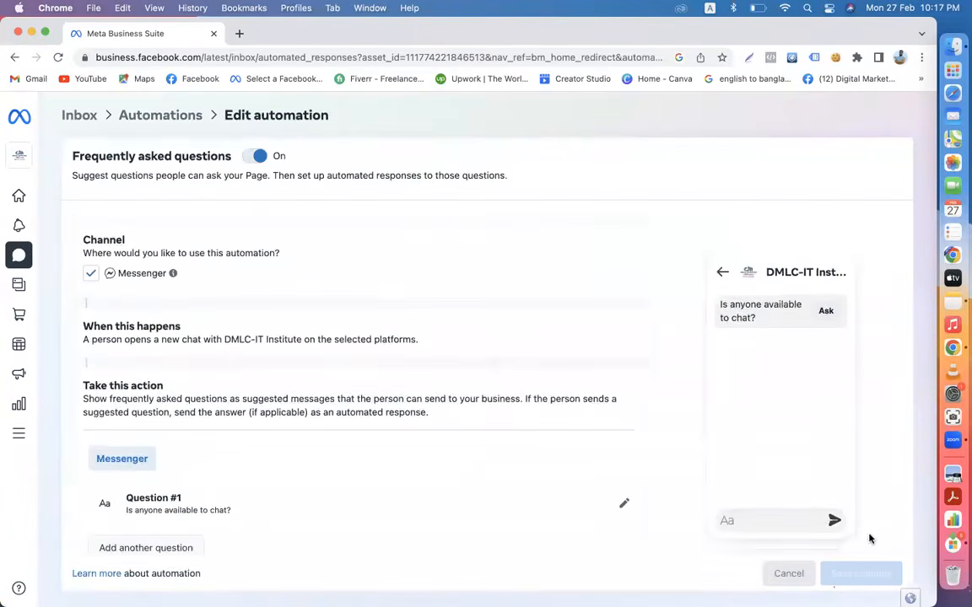
scroll(490, 395, down, 2)
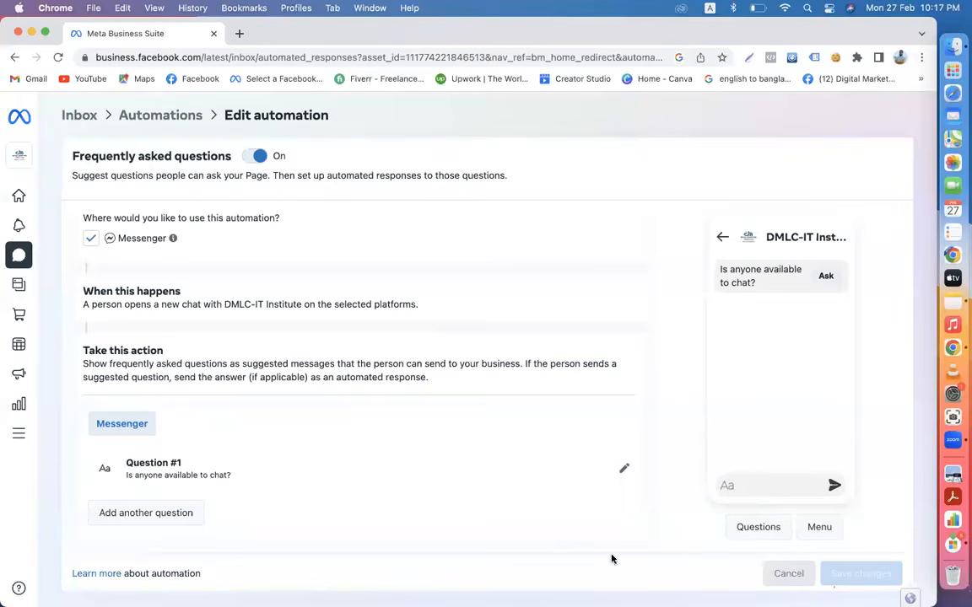
click(811, 531)
click(753, 534)
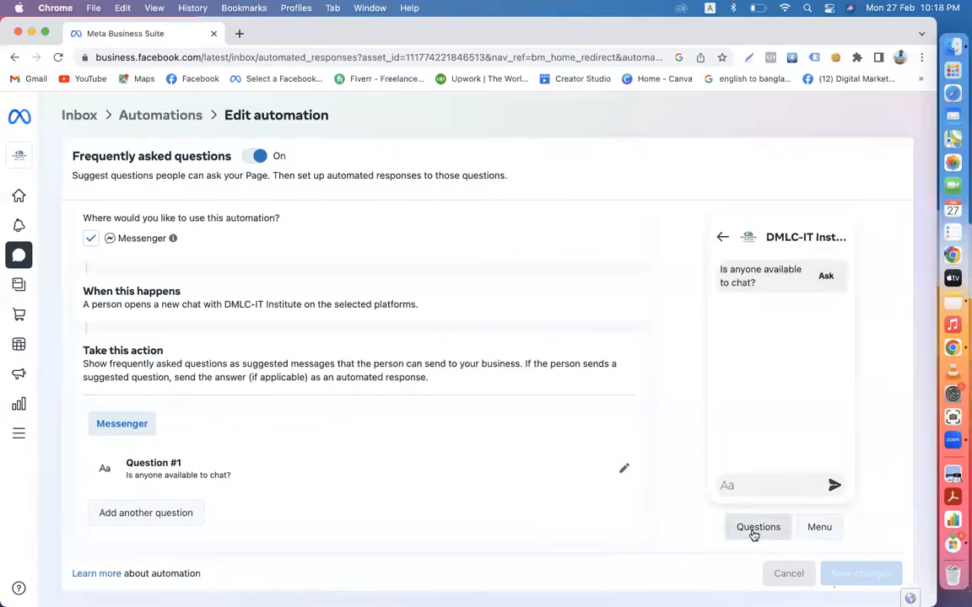
click(817, 530)
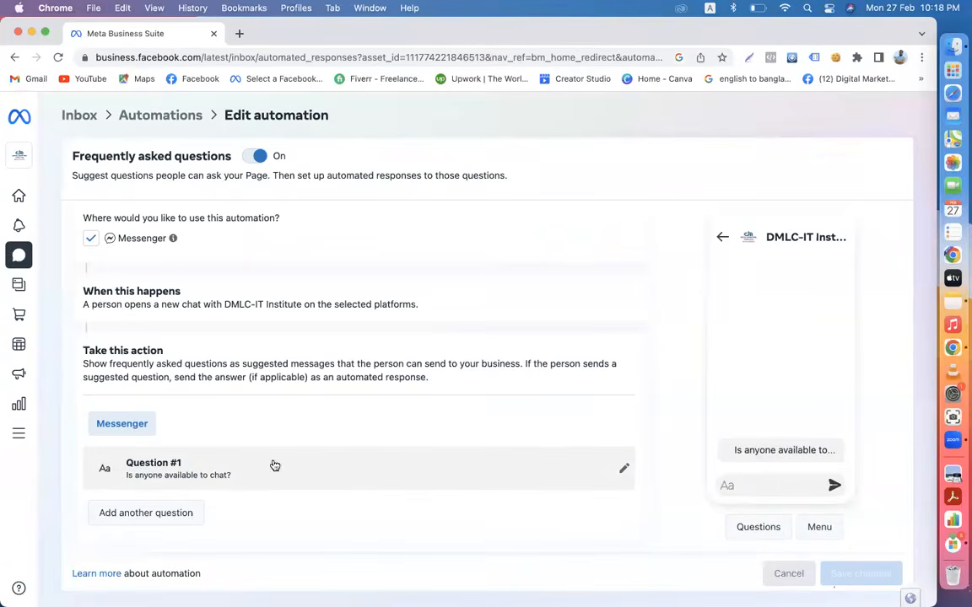
- Replace Question #1 with 'আপনাদের অফিস কোথায় অবস্থিত?' copied from Notes
click(625, 471)
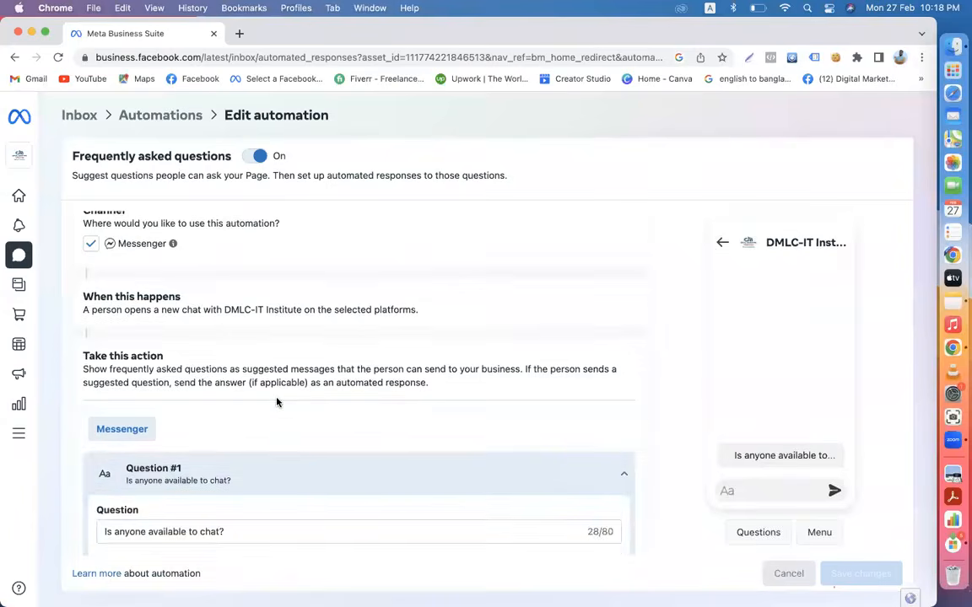
scroll(277, 402, down, 5)
click(229, 293)
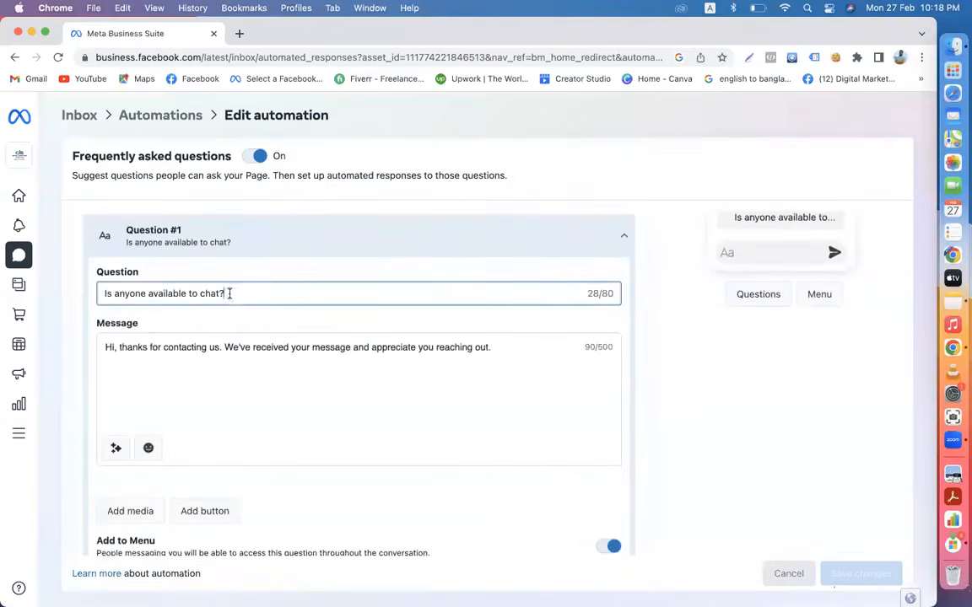
drag(229, 293, 76, 296)
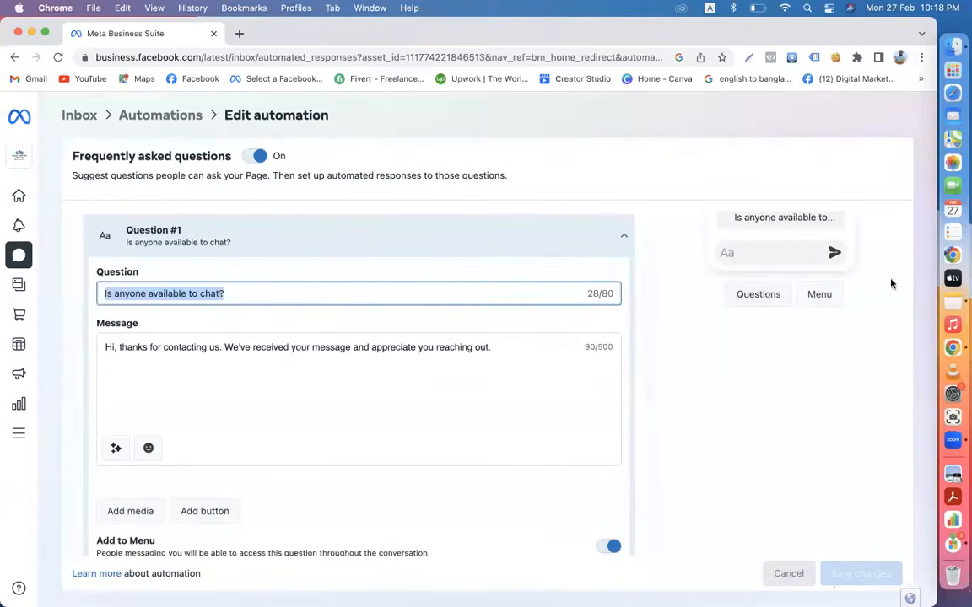
click(951, 302)
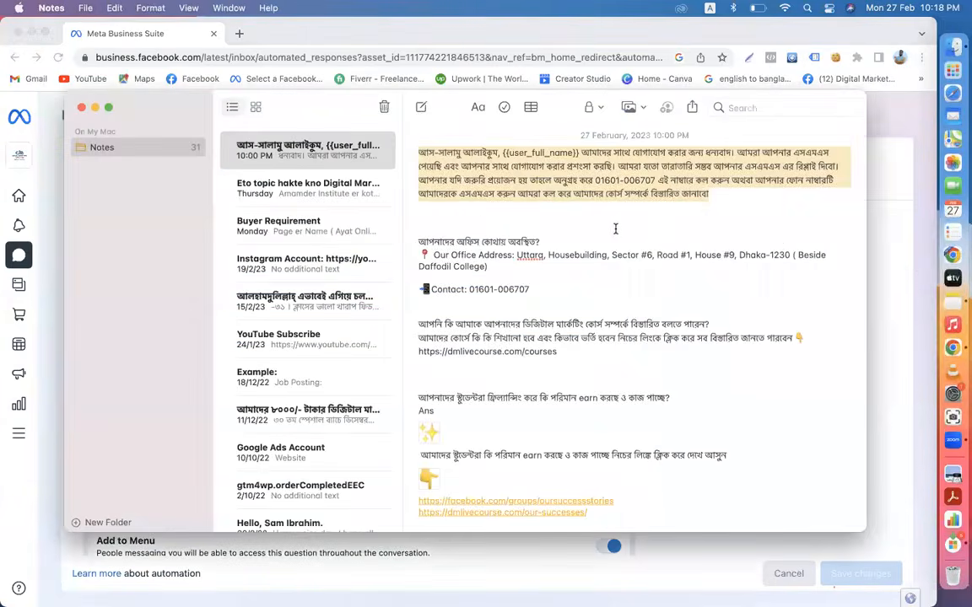
drag(544, 241, 418, 237)
key(super+c)
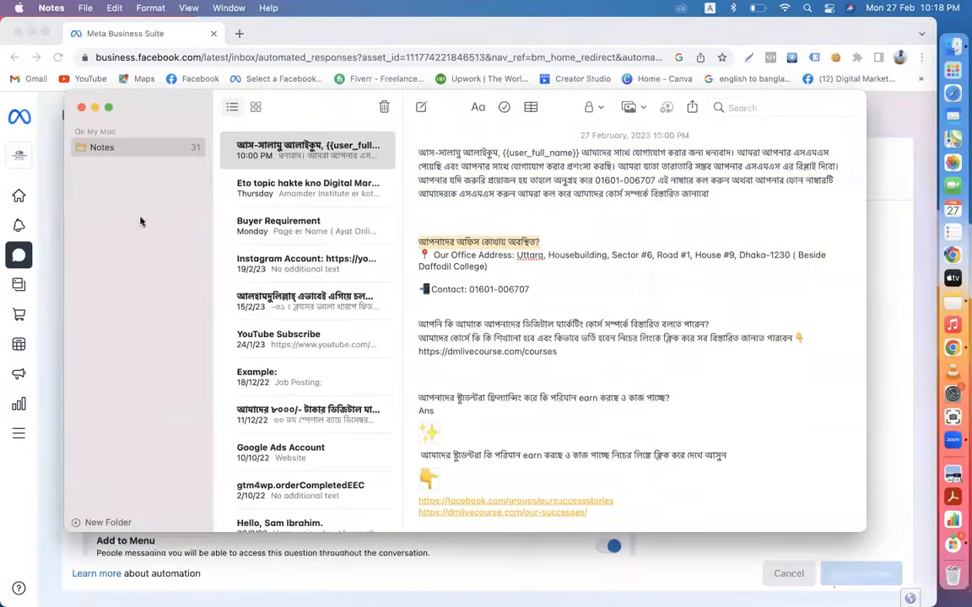
click(58, 196)
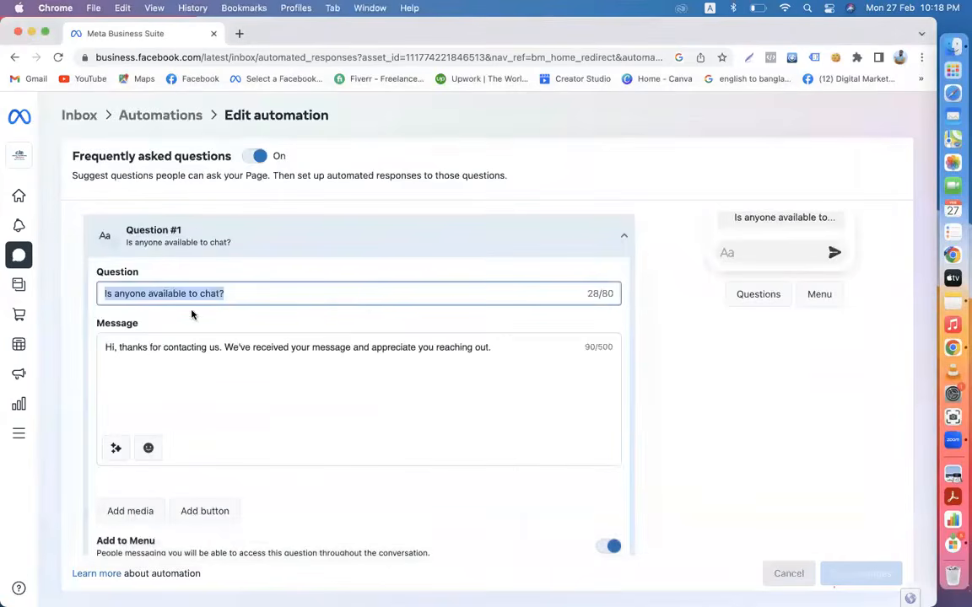
key(super+v)
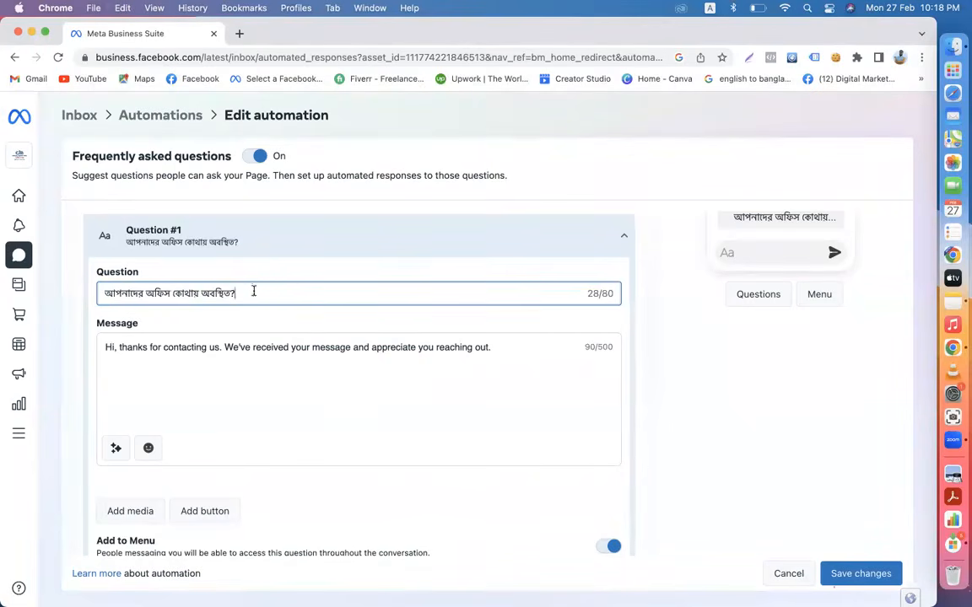
- Replace Question #1's default thank-you answer with the office address and contact number from Notes
click(507, 350)
drag(507, 349, 118, 331)
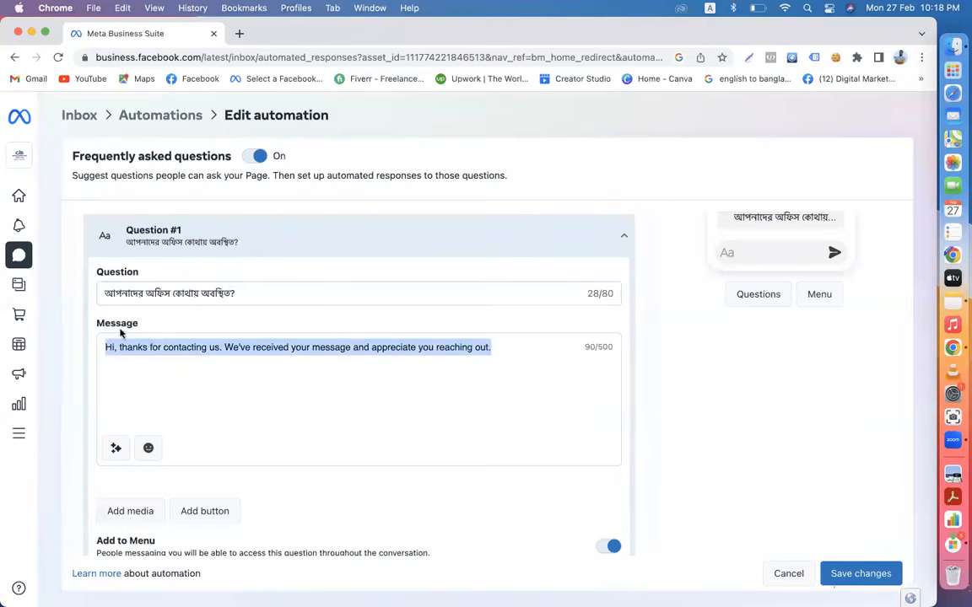
key(BackSpace)
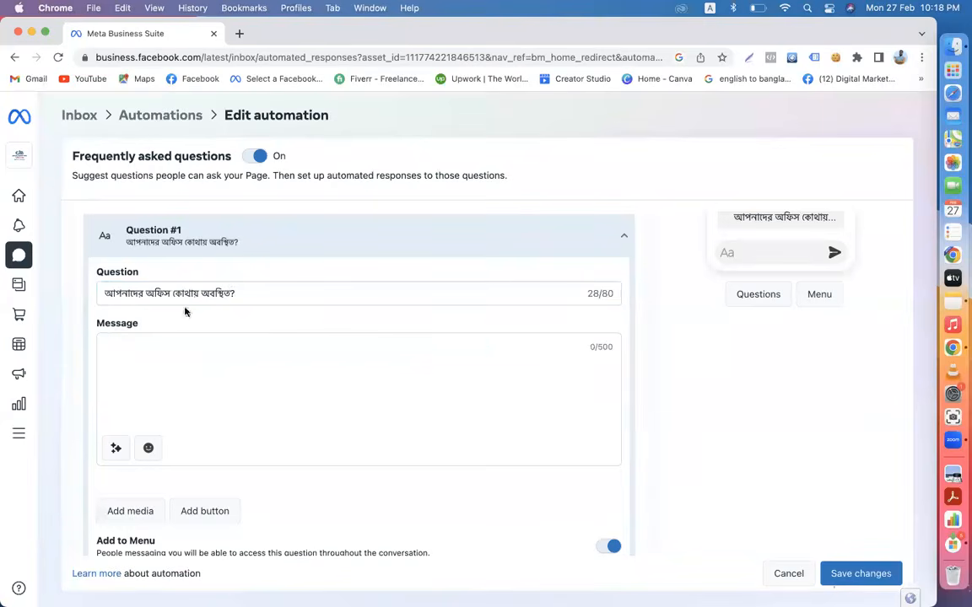
click(953, 303)
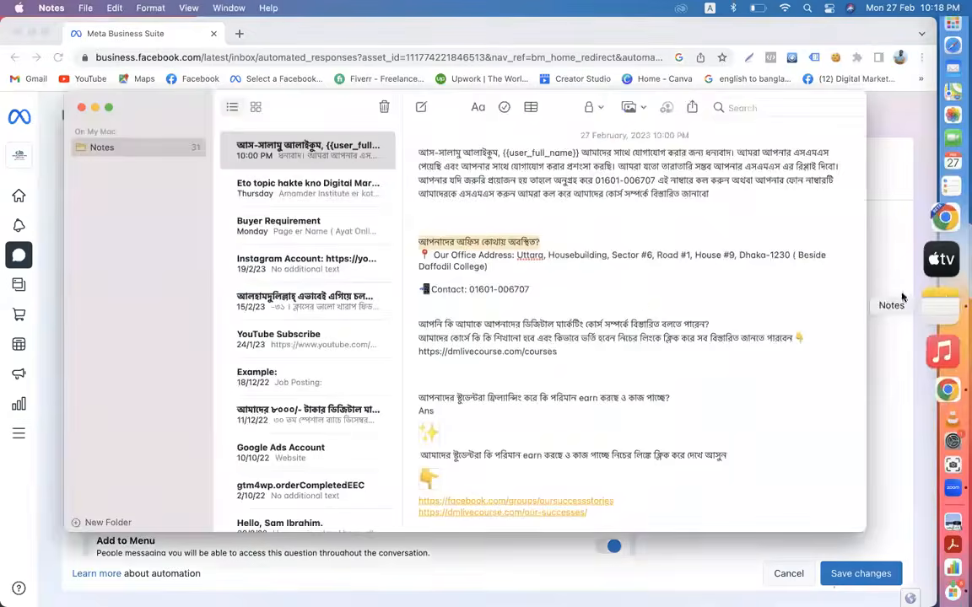
triple_click(416, 257)
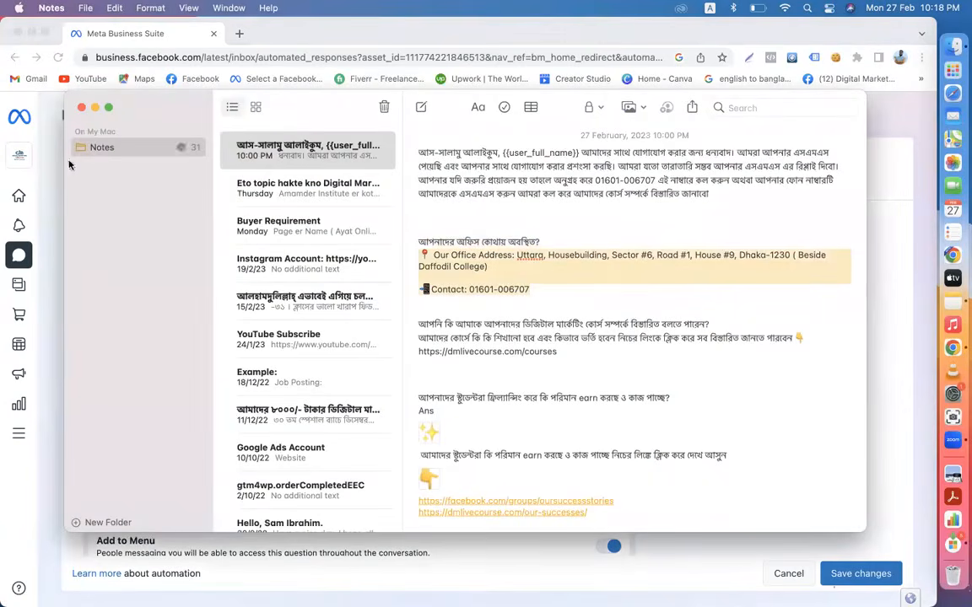
click(42, 157)
key(super+v)
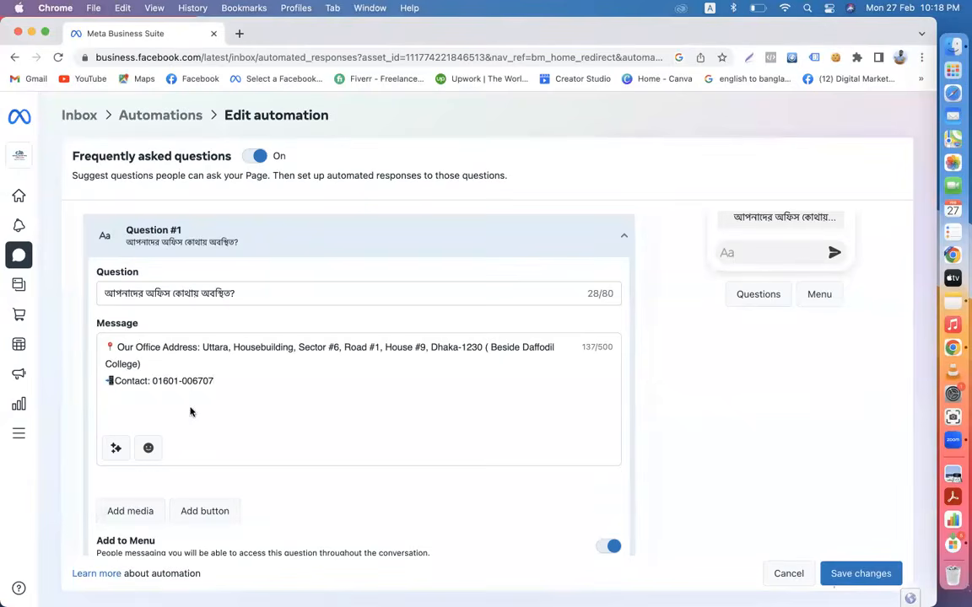
scroll(226, 426, down, 3)
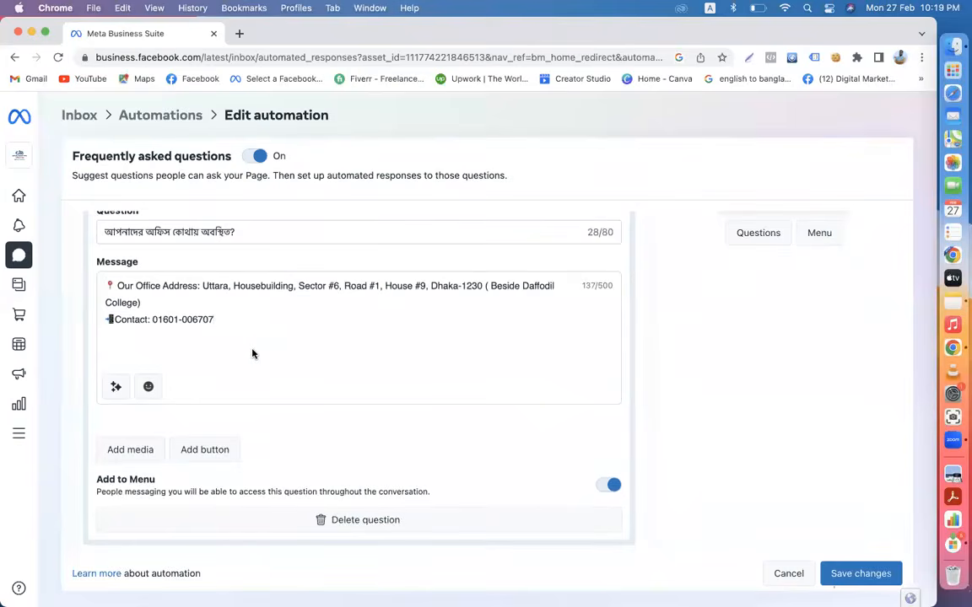
scroll(253, 354, down, 2)
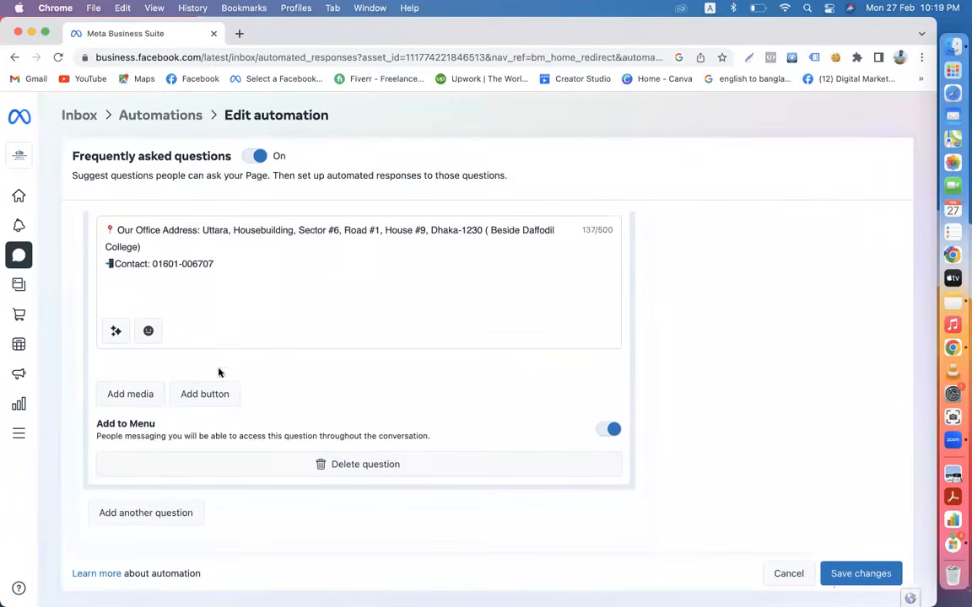
- Add Question #2 asking about the digital marketing course, pasted from Notes
click(135, 512)
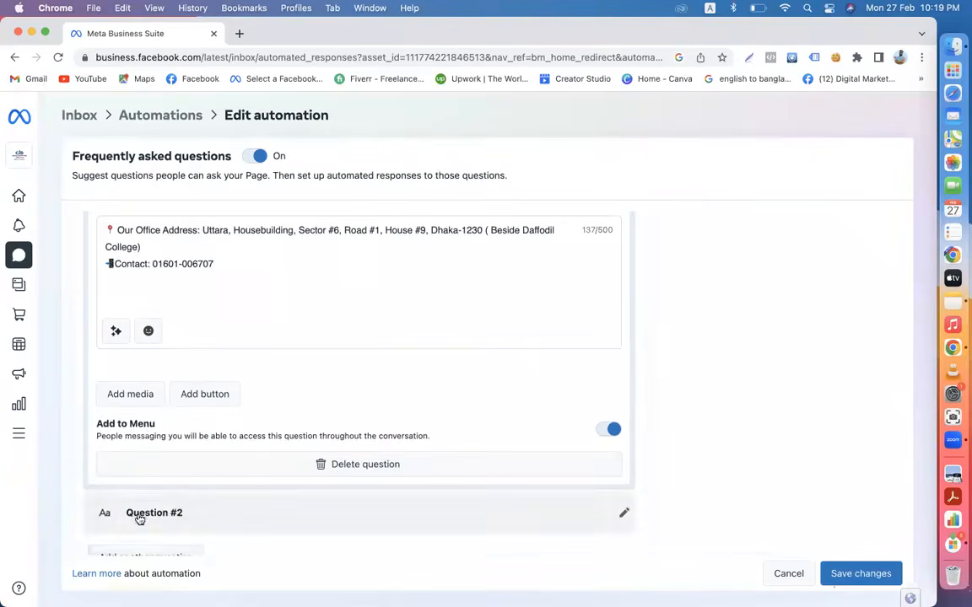
scroll(217, 492, down, 2)
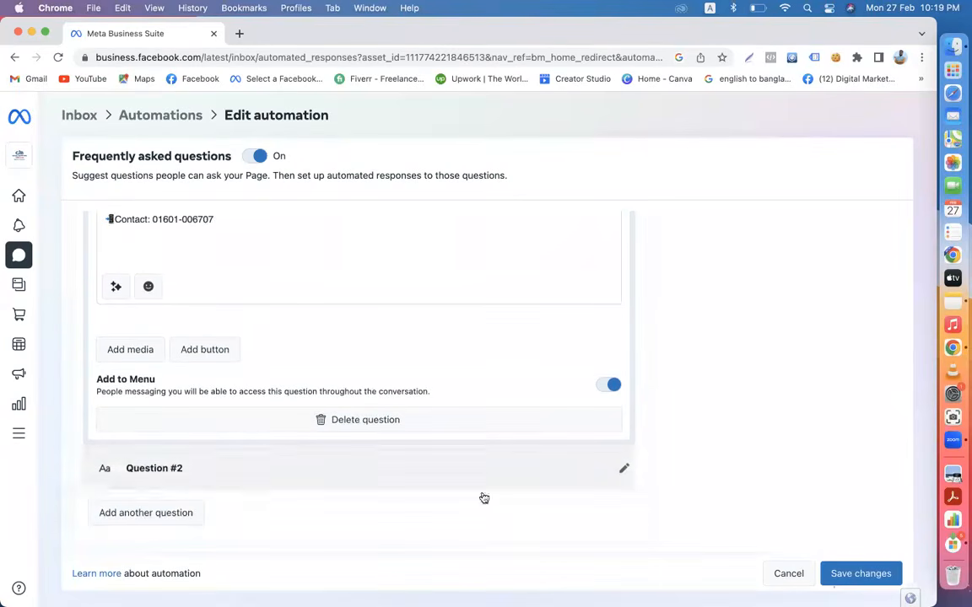
click(625, 470)
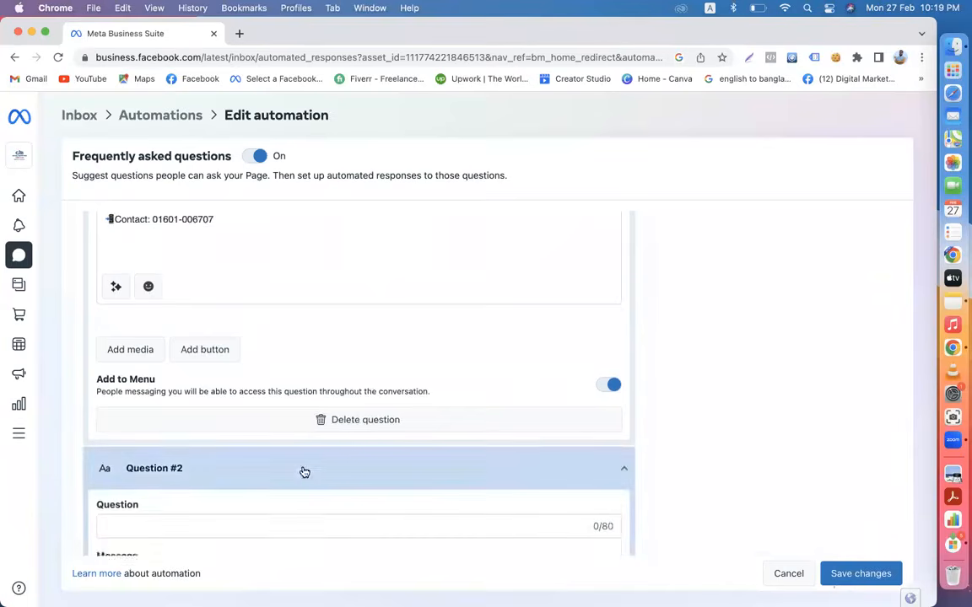
scroll(304, 468, down, 3)
click(189, 408)
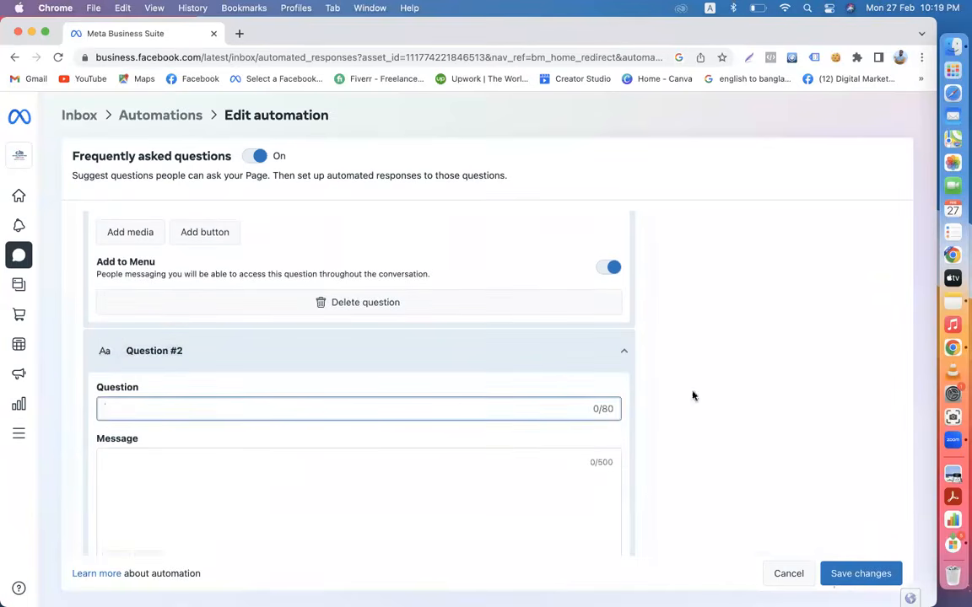
click(950, 300)
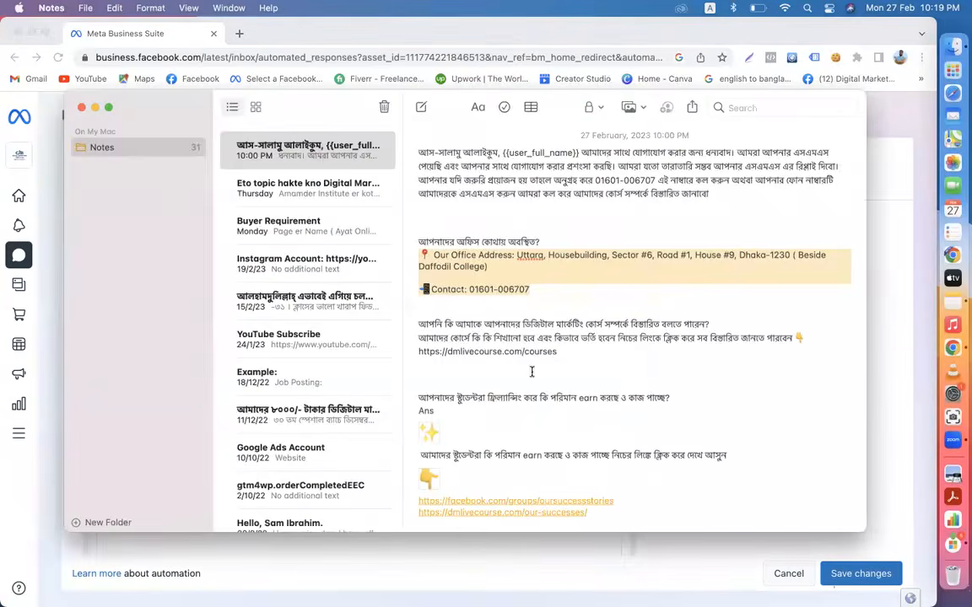
drag(713, 322, 430, 328)
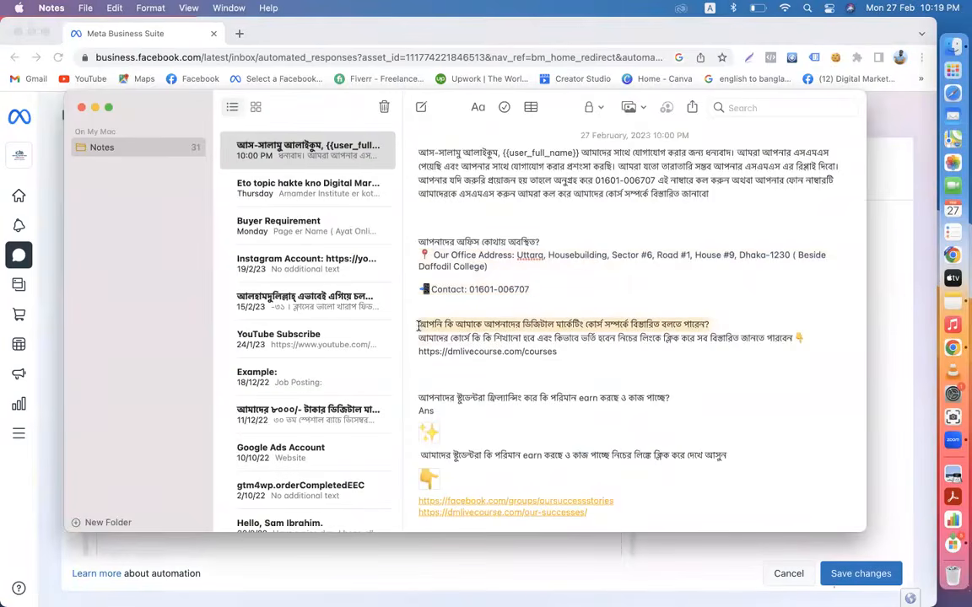
click(52, 238)
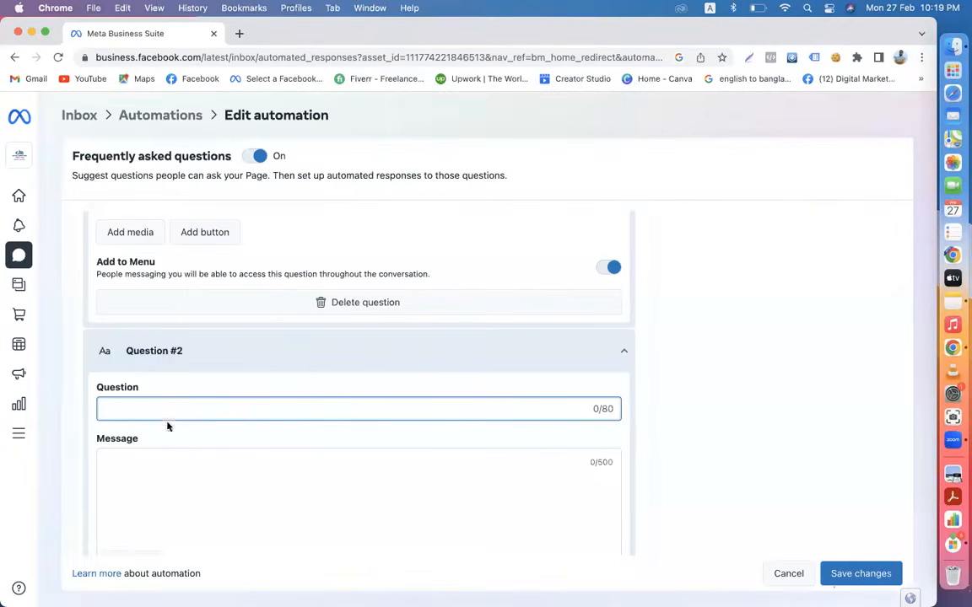
key(super+v)
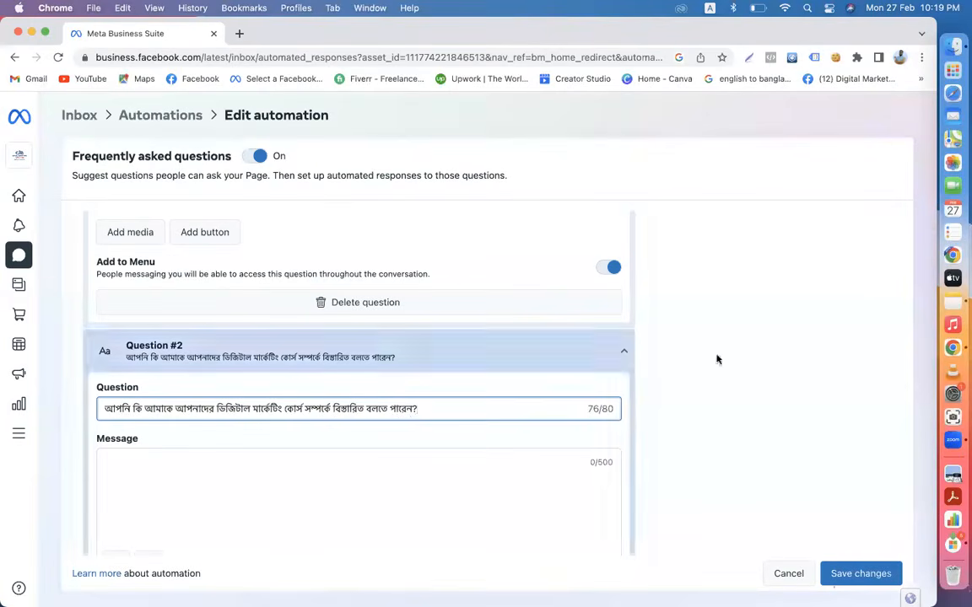
- Paste the Bangla course answer with the dmlivecourse.com/courses link into Question #2's message
click(943, 305)
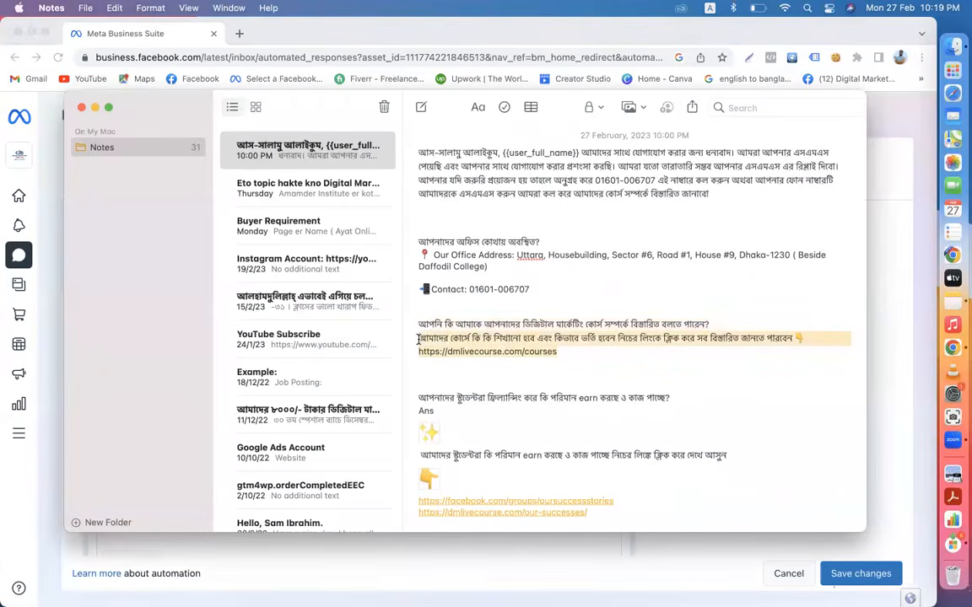
click(43, 284)
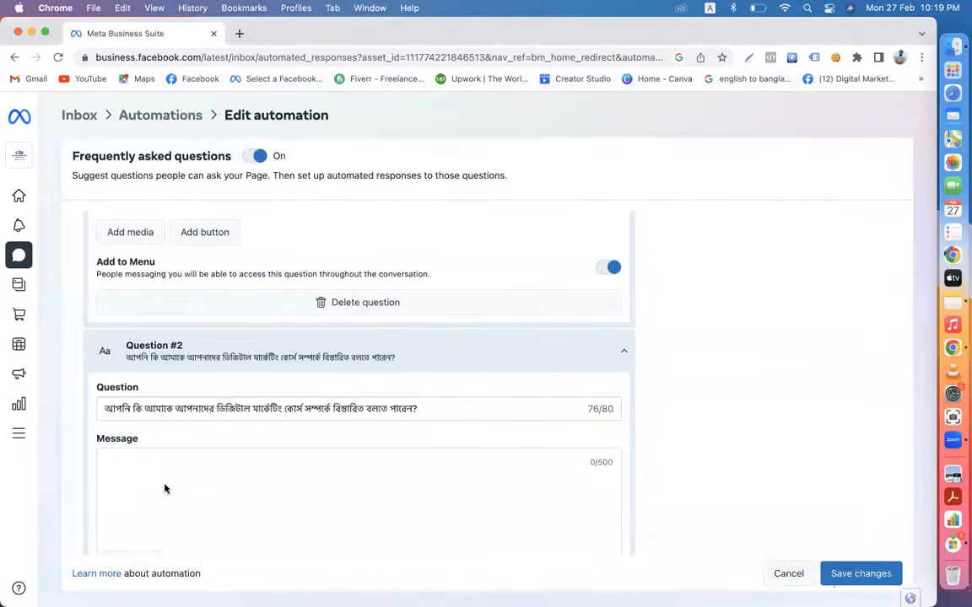
scroll(131, 488, down, 3)
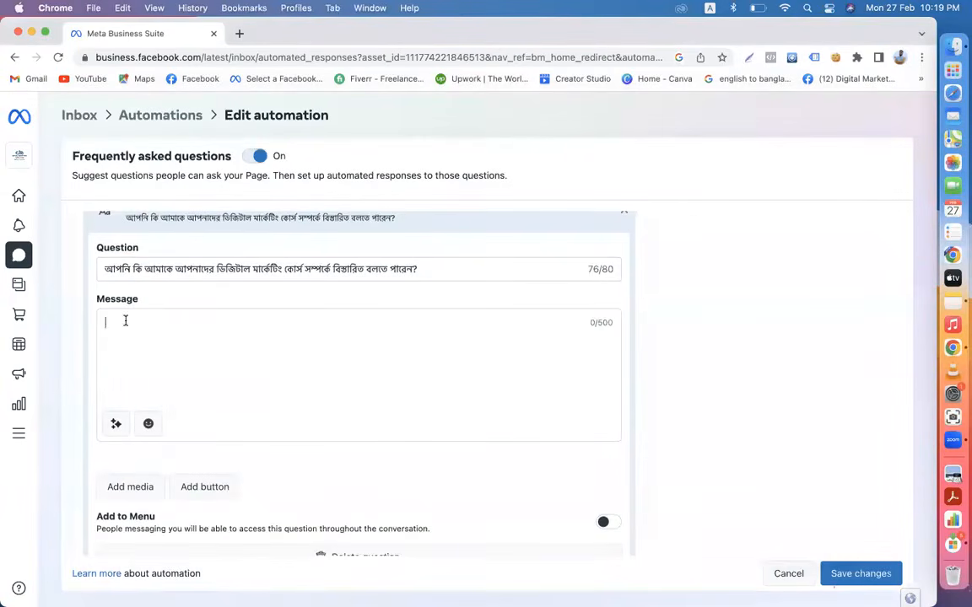
text(আমাদের কোর্সে কি কি শিখানো হবে এবং কিভাবে ভর্তি হবেন নিচের লিংকে ক্লিক করে সব বিস্তারিত জানতে পারবেন👇\nhttps://dmlivecourse.com/courses)
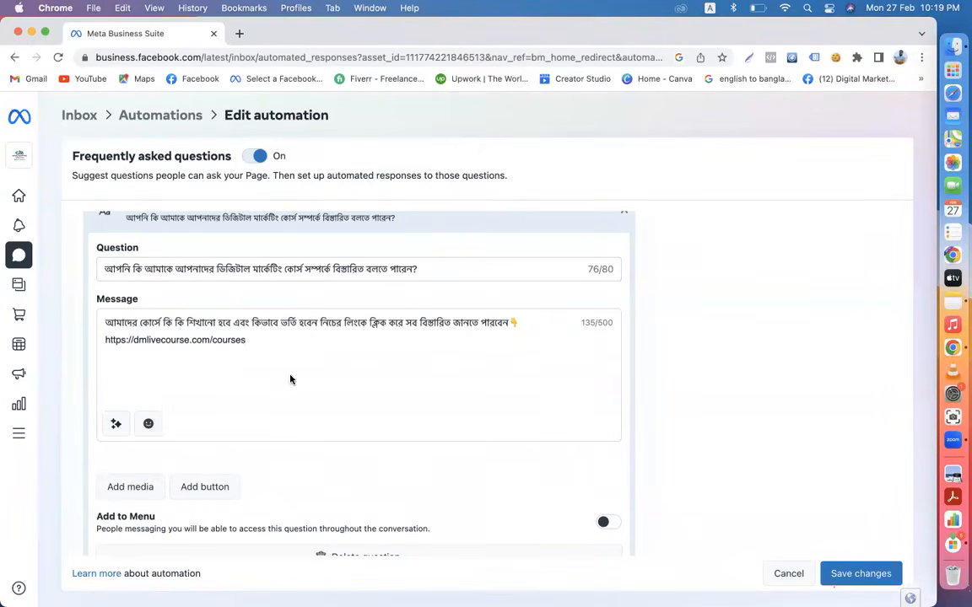
scroll(291, 379, down, 2)
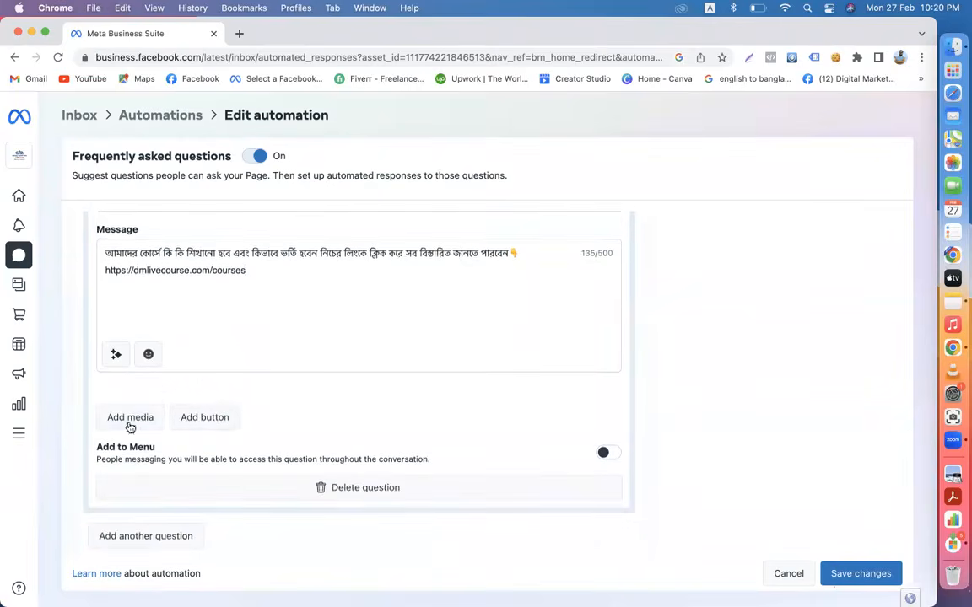
scroll(245, 405, up, 4)
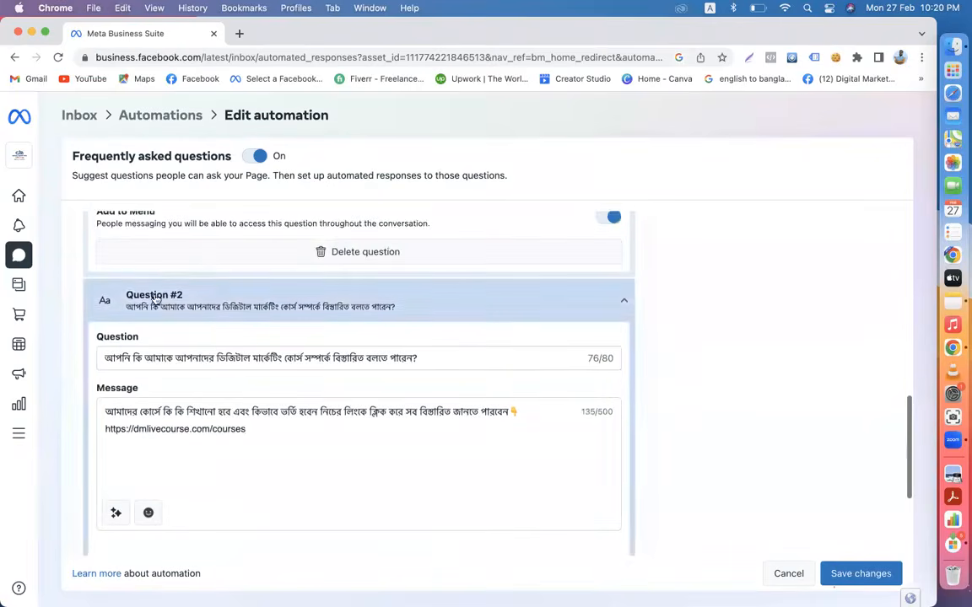
scroll(203, 262, up, 4)
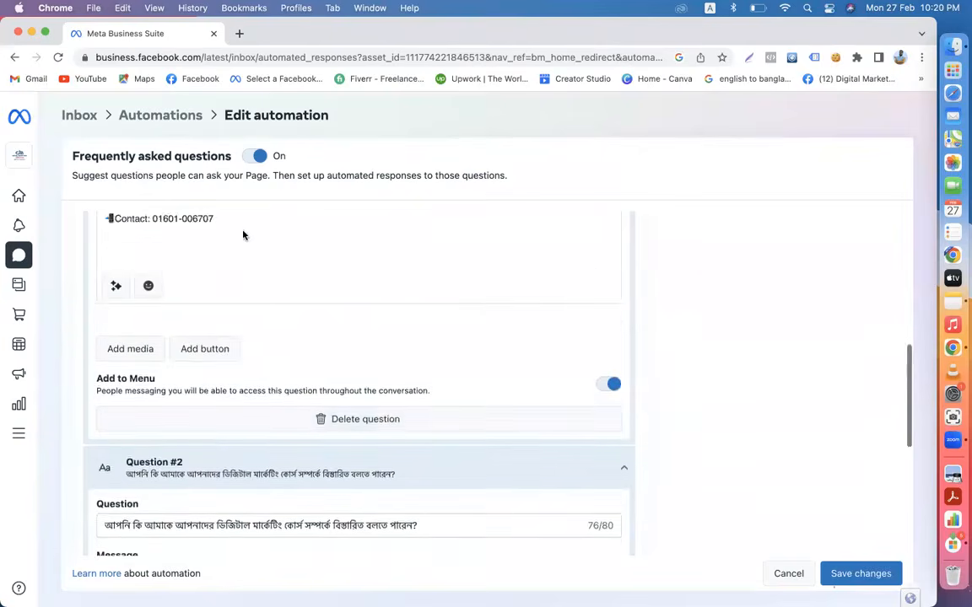
scroll(243, 235, down, 7)
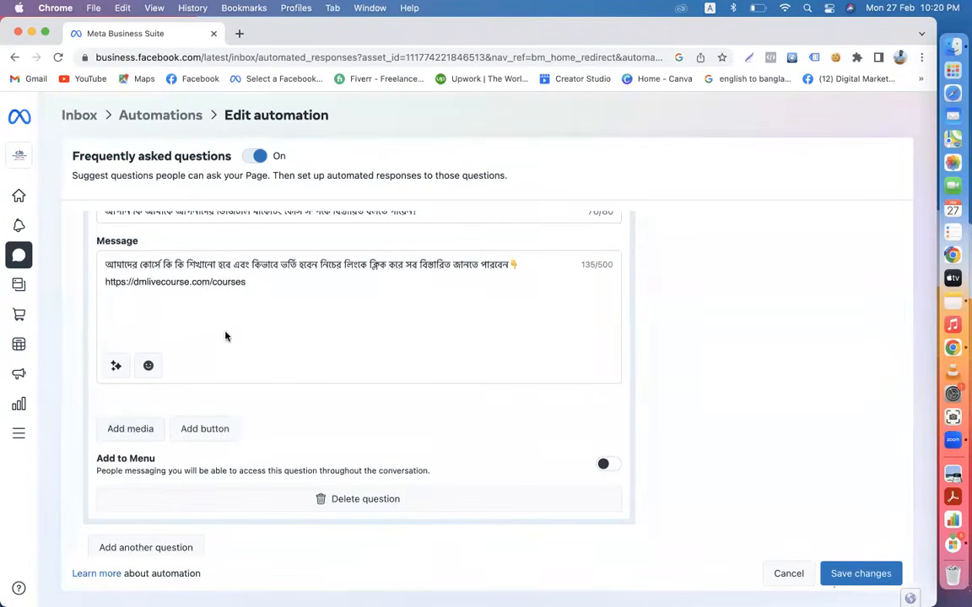
- Attach the 330926150… comment-screenshot JPEG from Downloads as Question #2's media
click(131, 429)
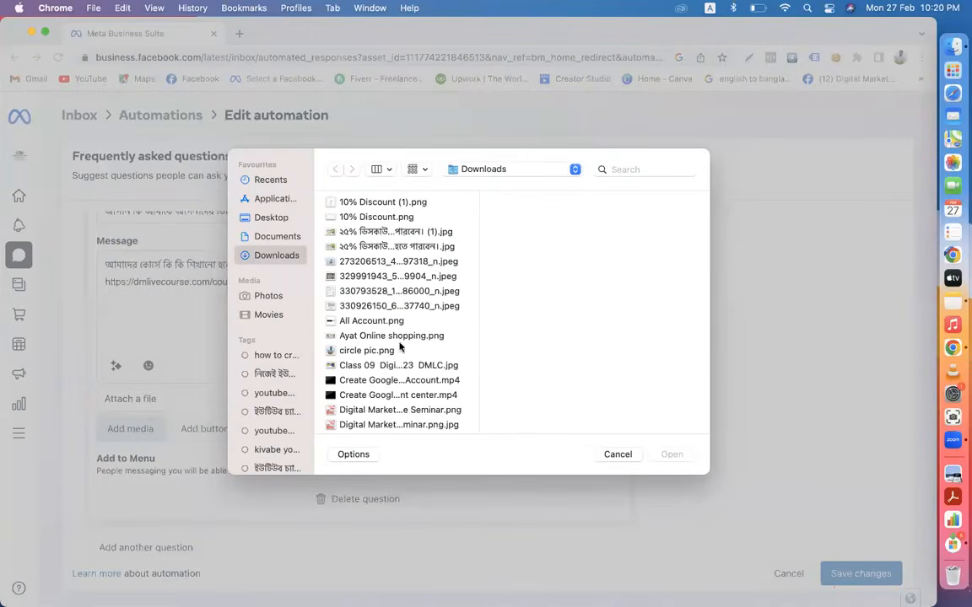
scroll(400, 346, down, 5)
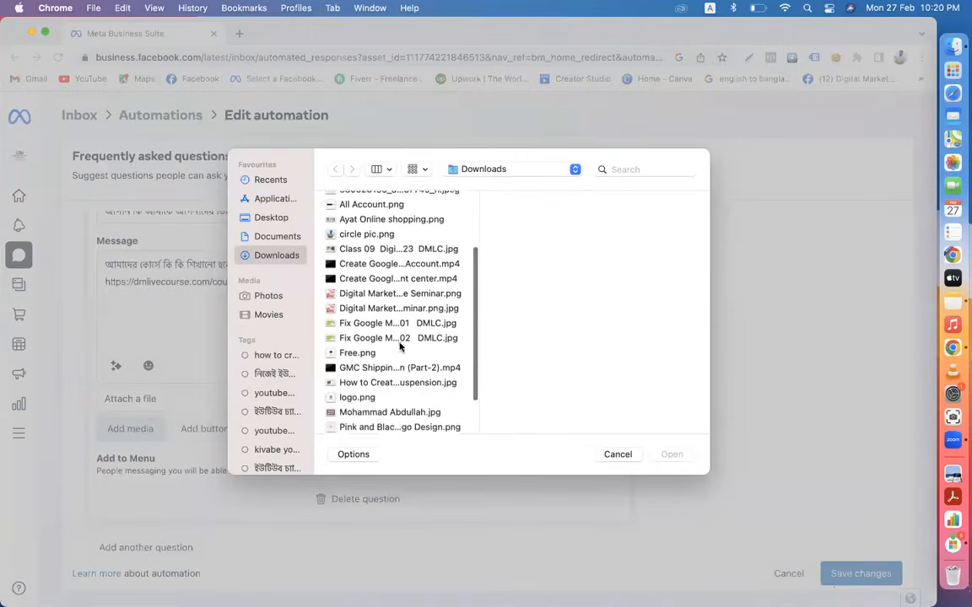
scroll(400, 346, down, 3)
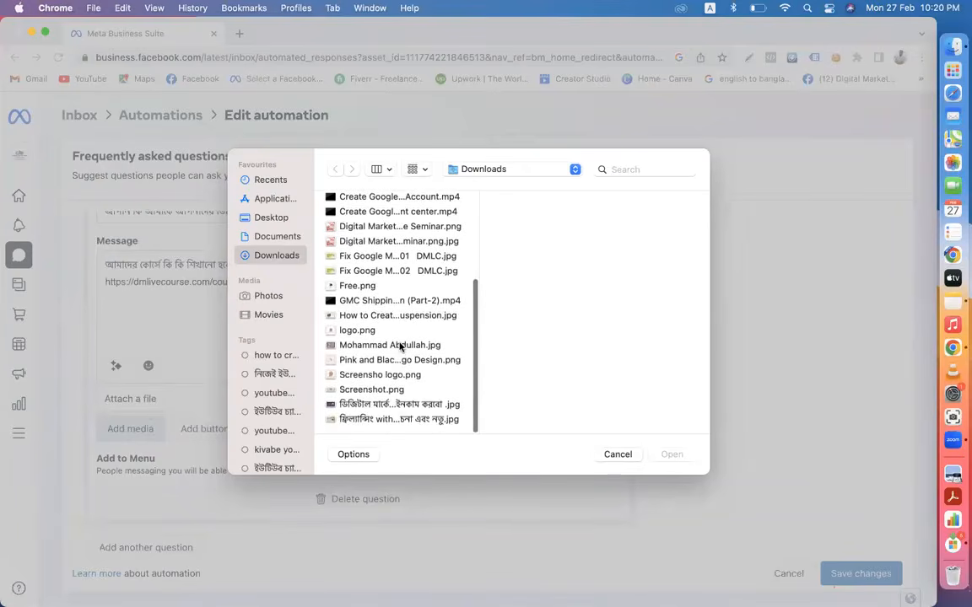
scroll(399, 346, up, 8)
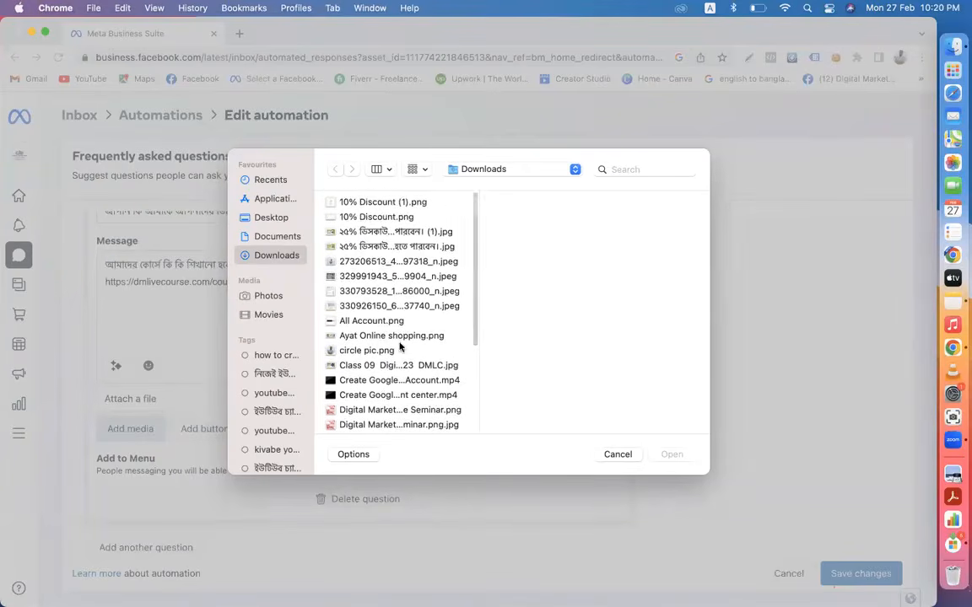
click(390, 307)
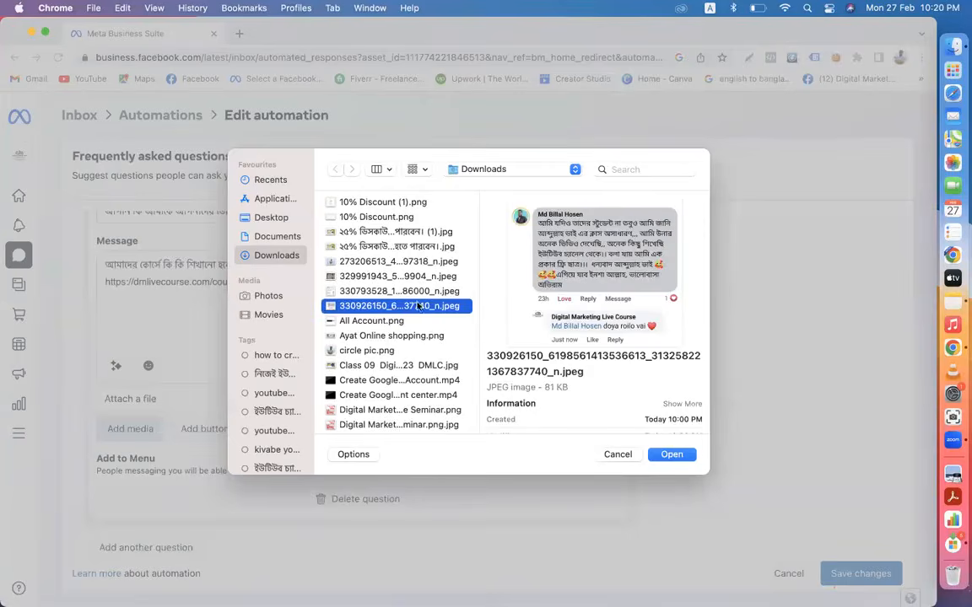
click(673, 455)
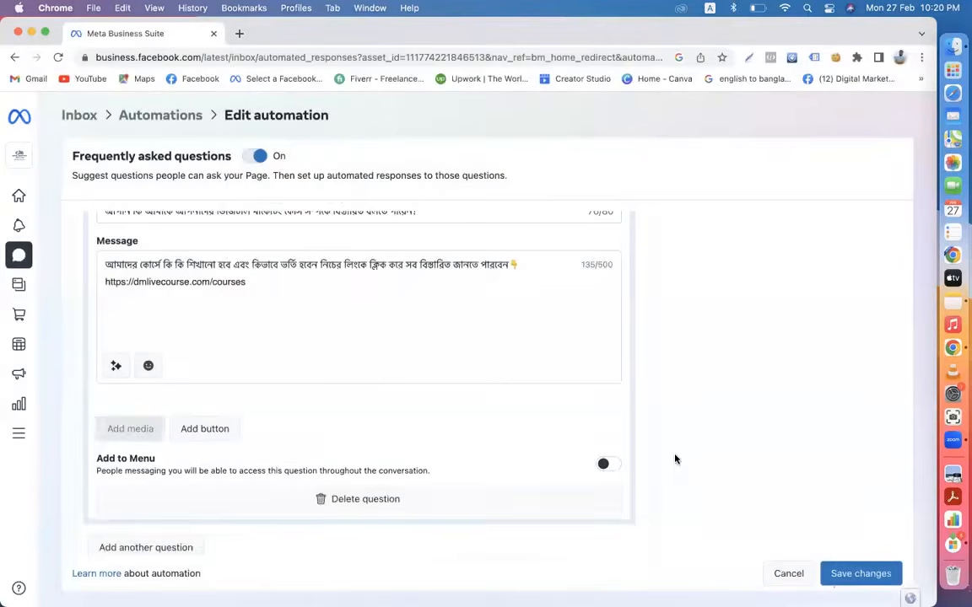
- Add a link button to Question #2 labelled 'live class sample video'
scroll(304, 428, down, 3)
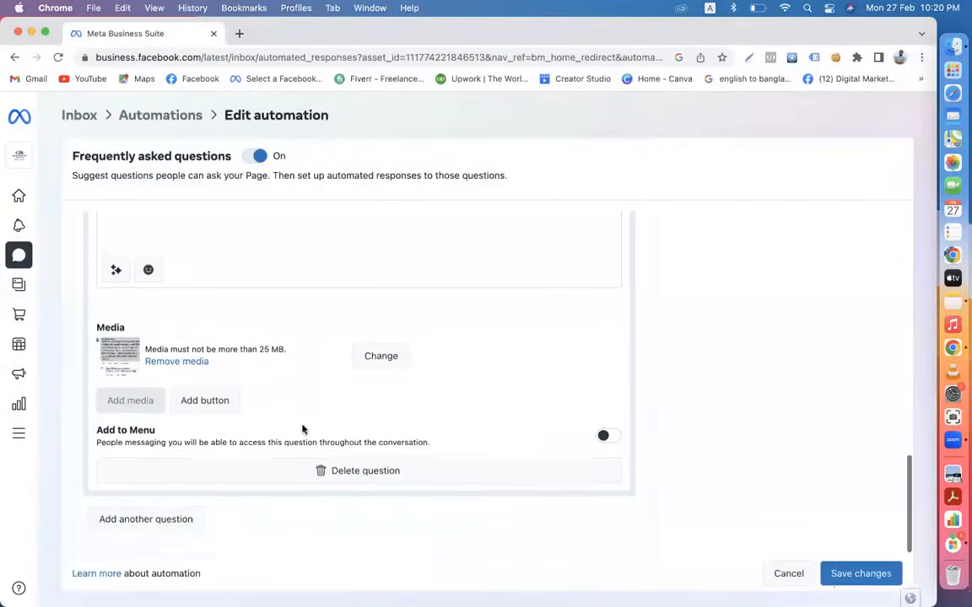
click(201, 395)
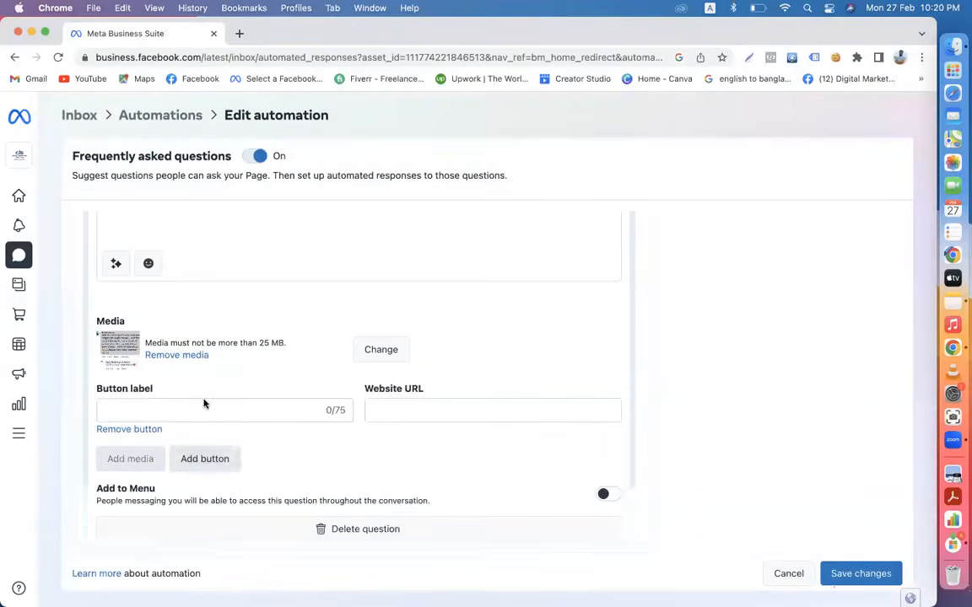
click(158, 414)
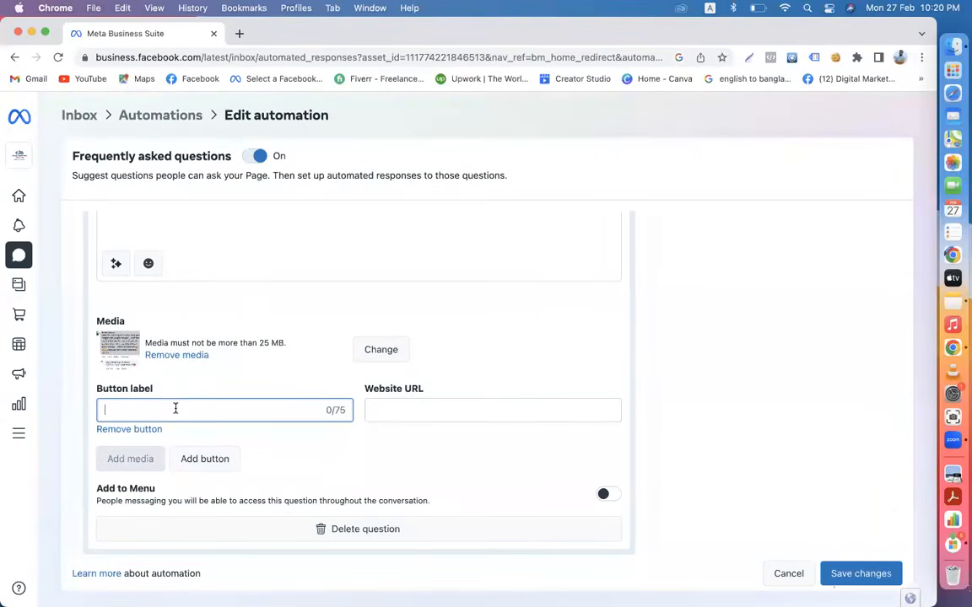
text(live class sample video)
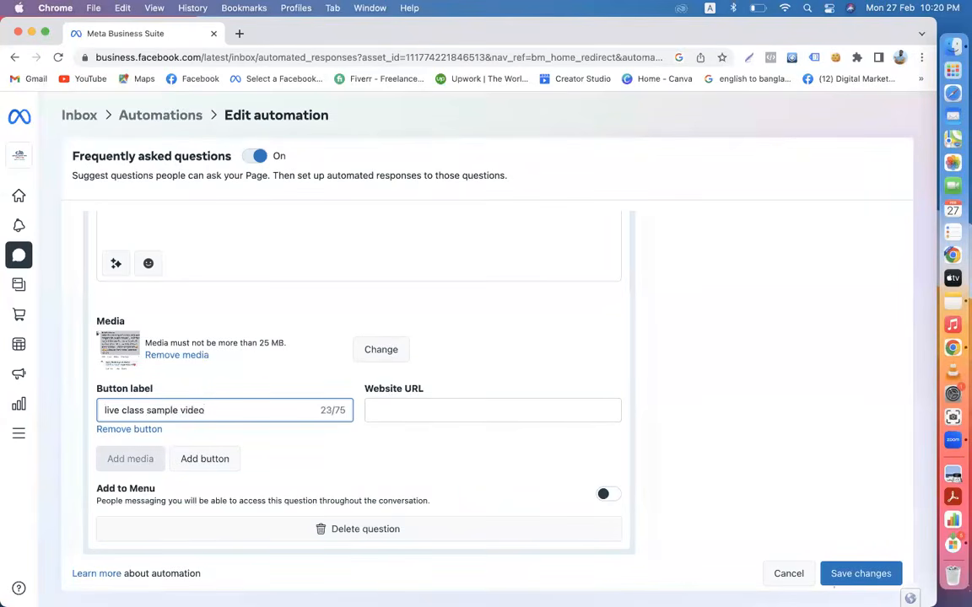
click(240, 34)
- Search YouTube for 'dmlc' and select the Digital Marketing Live Course channel's URL
click(81, 79)
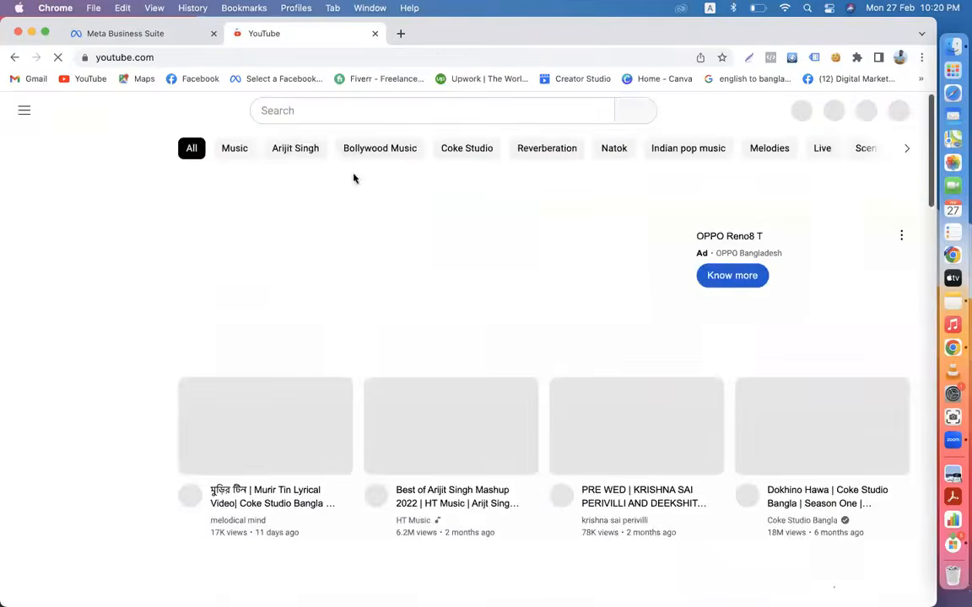
click(320, 110)
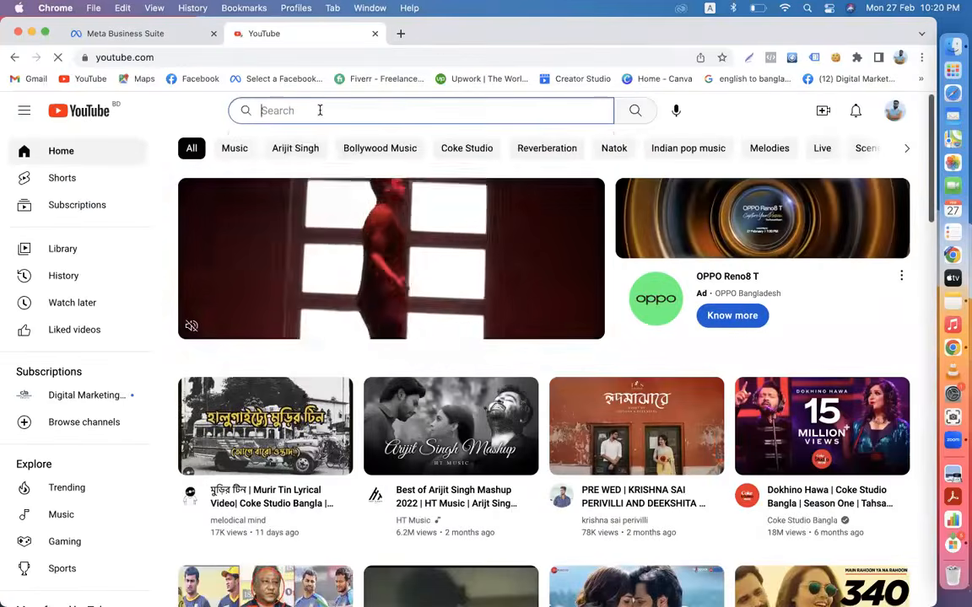
text(dmlc)
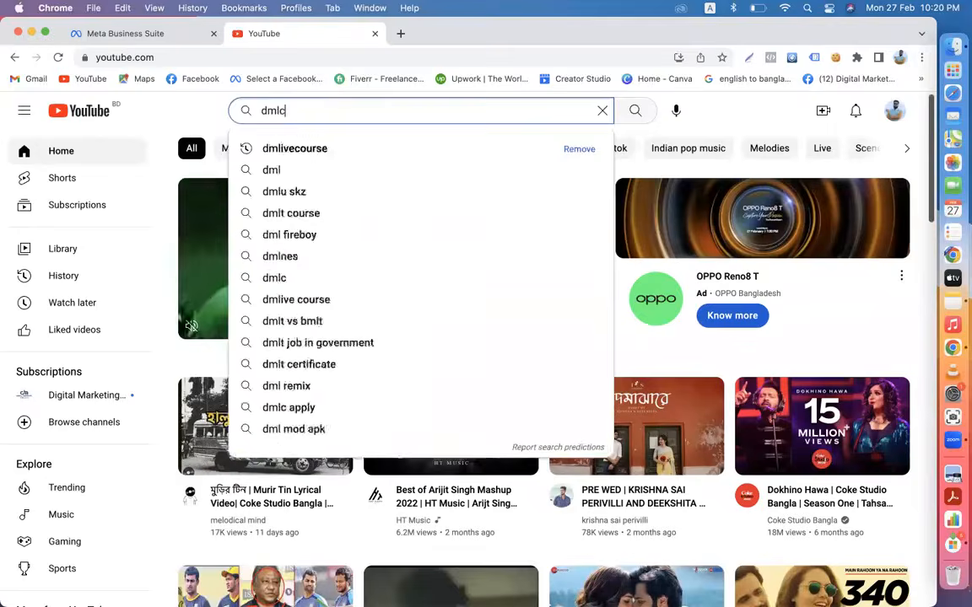
key(Return)
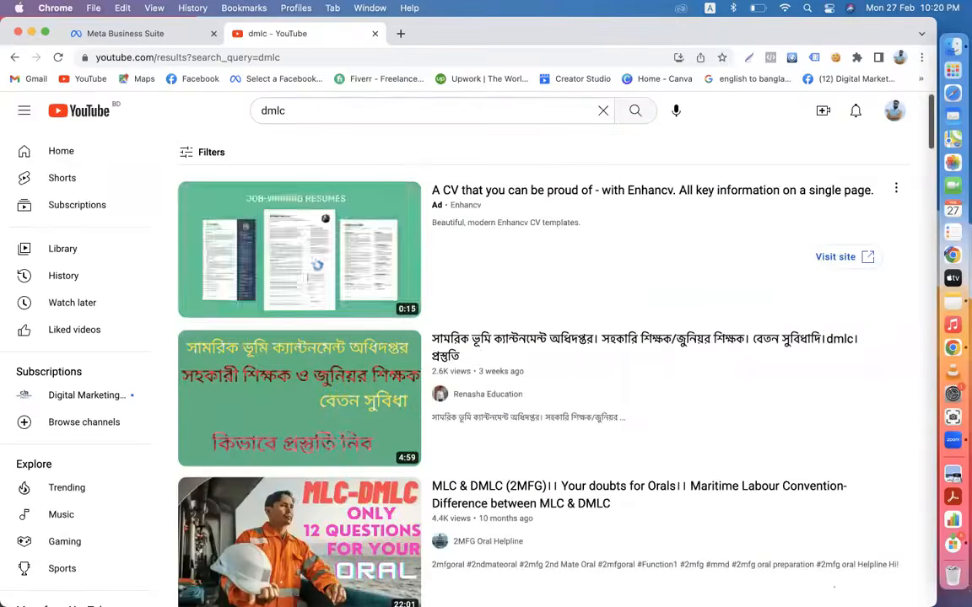
scroll(540, 355, down, 5)
scroll(478, 280, down, 3)
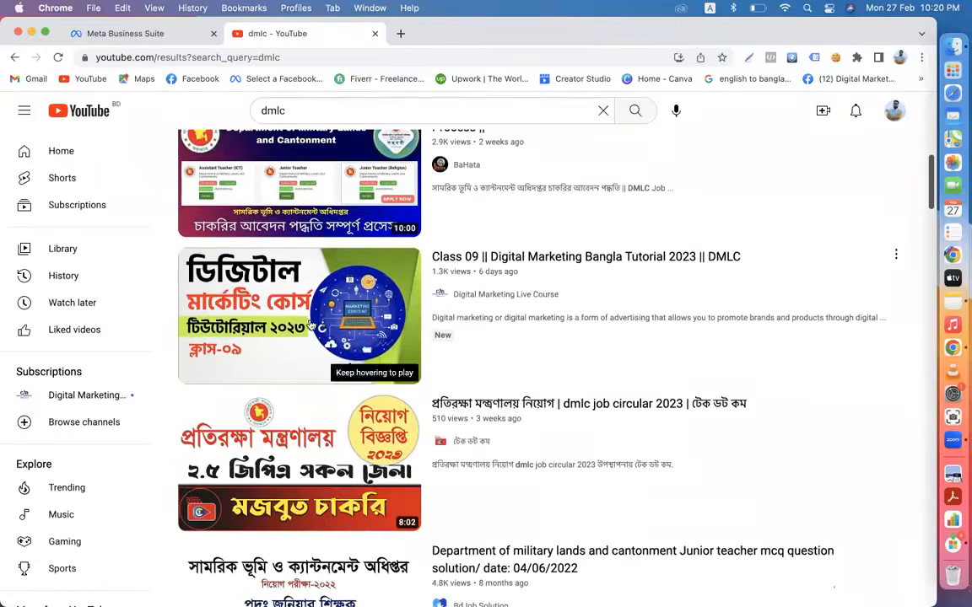
click(488, 295)
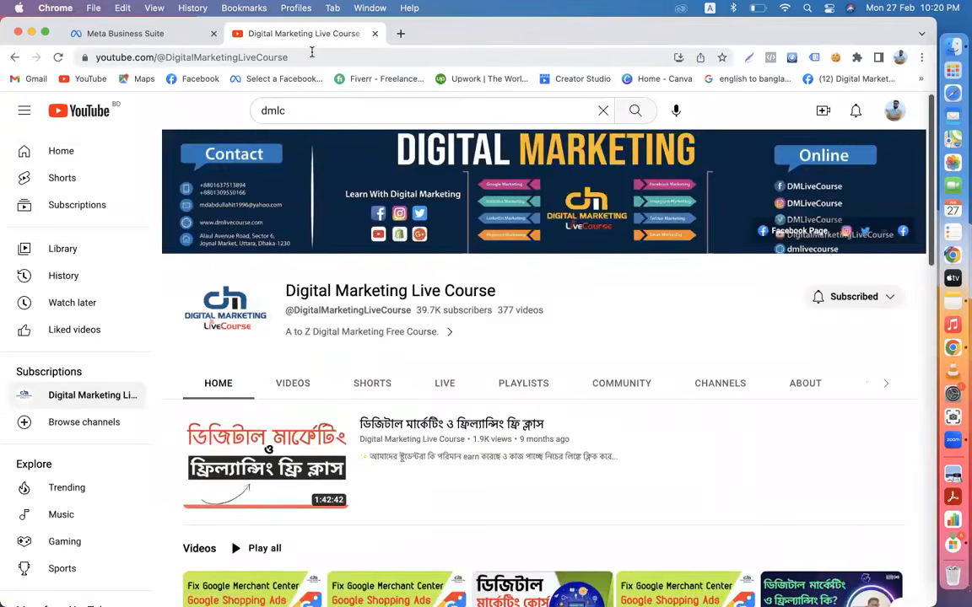
click(311, 54)
key(super+c)
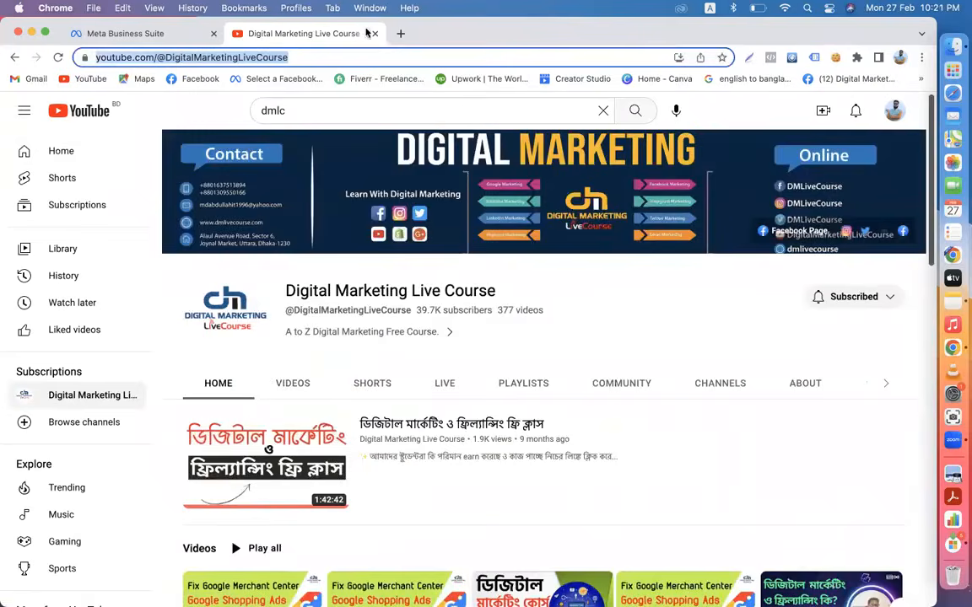
click(108, 35)
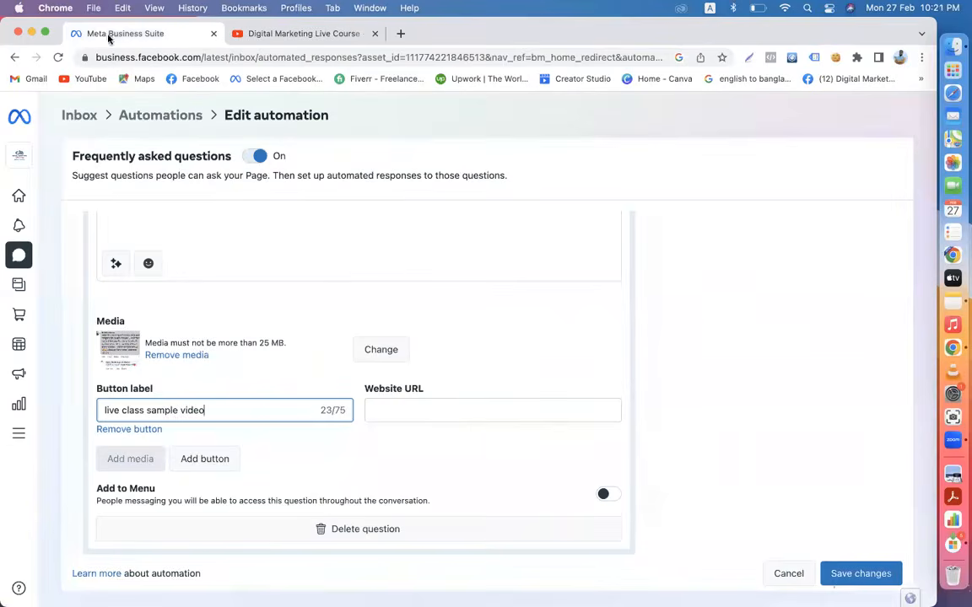
- Link the second question's button to the YouTube channel URL and add it to the menu
click(418, 410)
key(super+v)
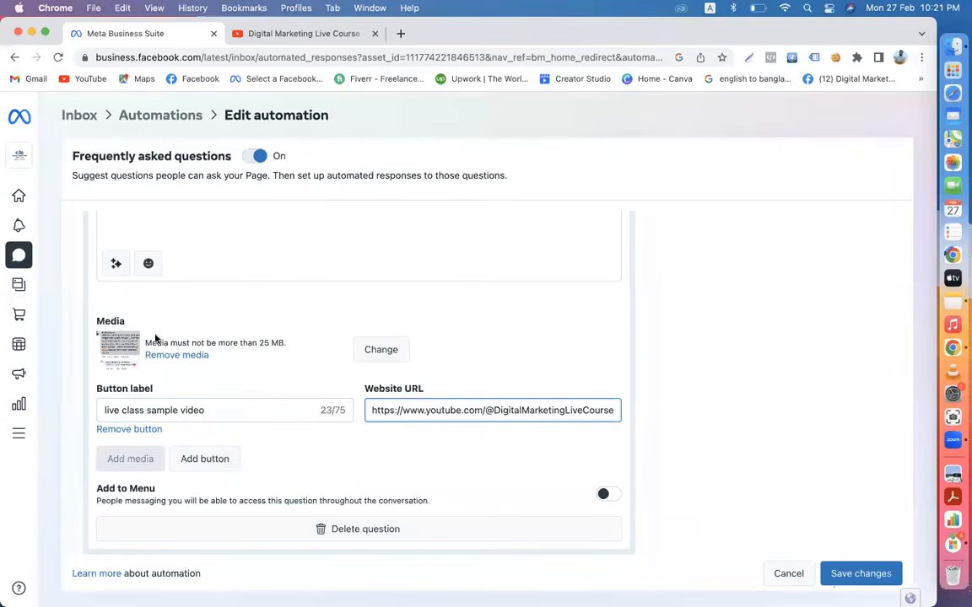
scroll(258, 381, up, 5)
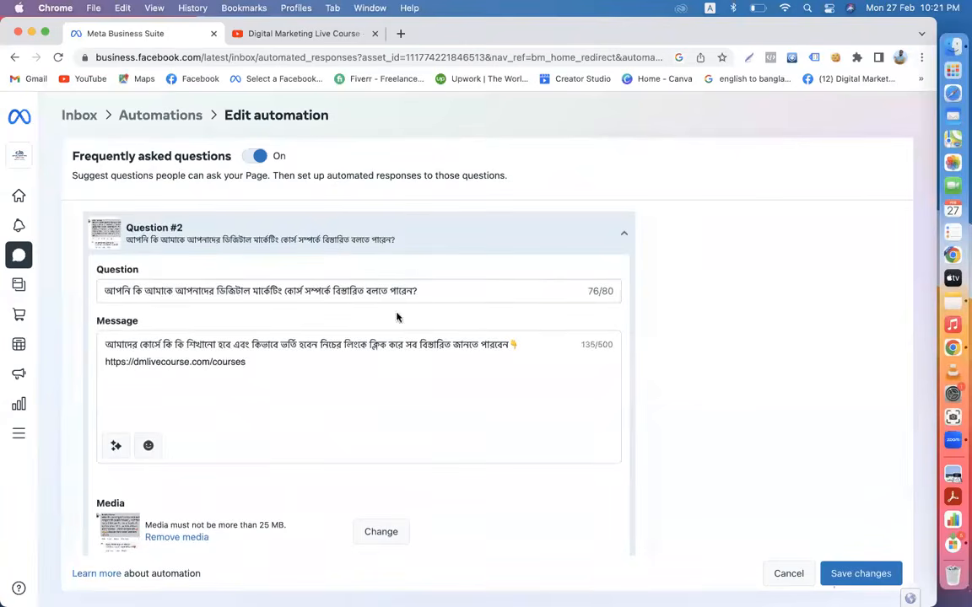
scroll(301, 395, down, 1)
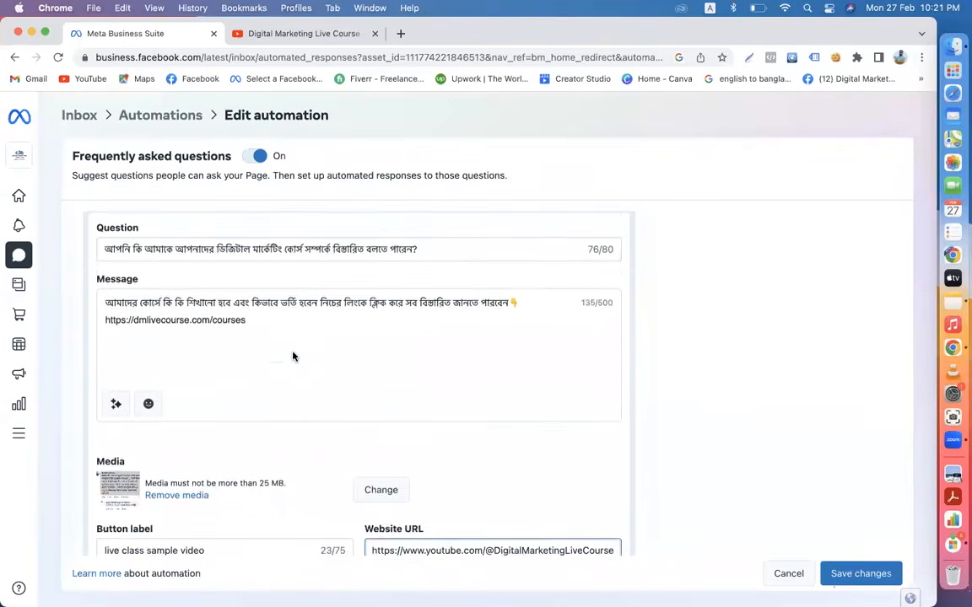
scroll(175, 347, down, 2)
scroll(174, 406, down, 2)
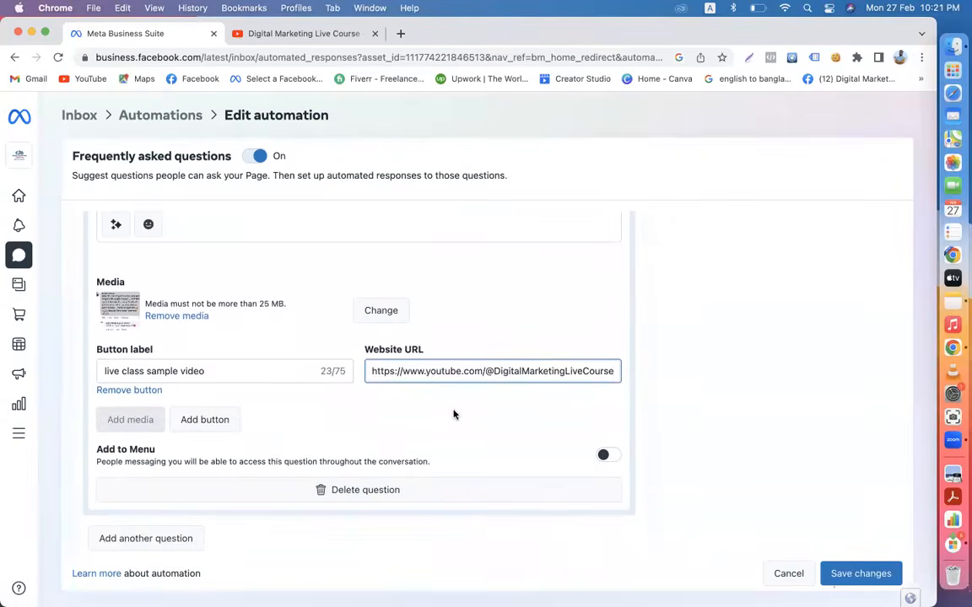
scroll(453, 413, down, 1)
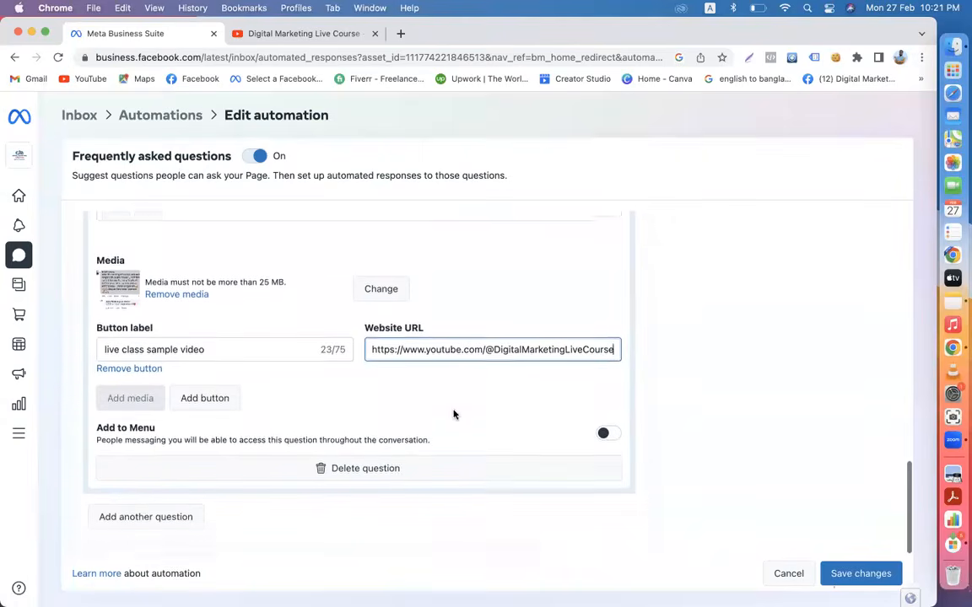
click(606, 430)
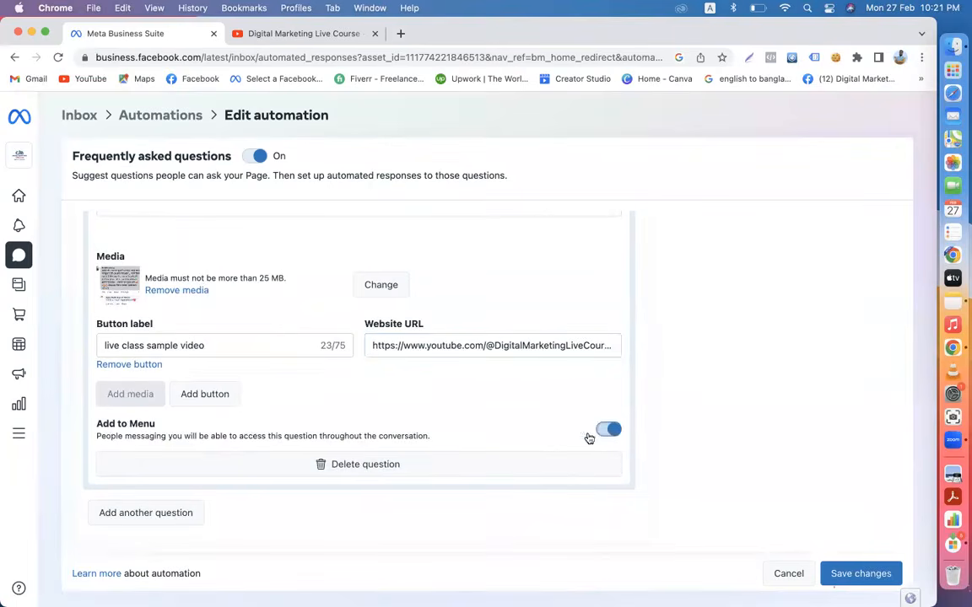
- Add an empty Question #3 to the FAQ list
scroll(490, 431, down, 5)
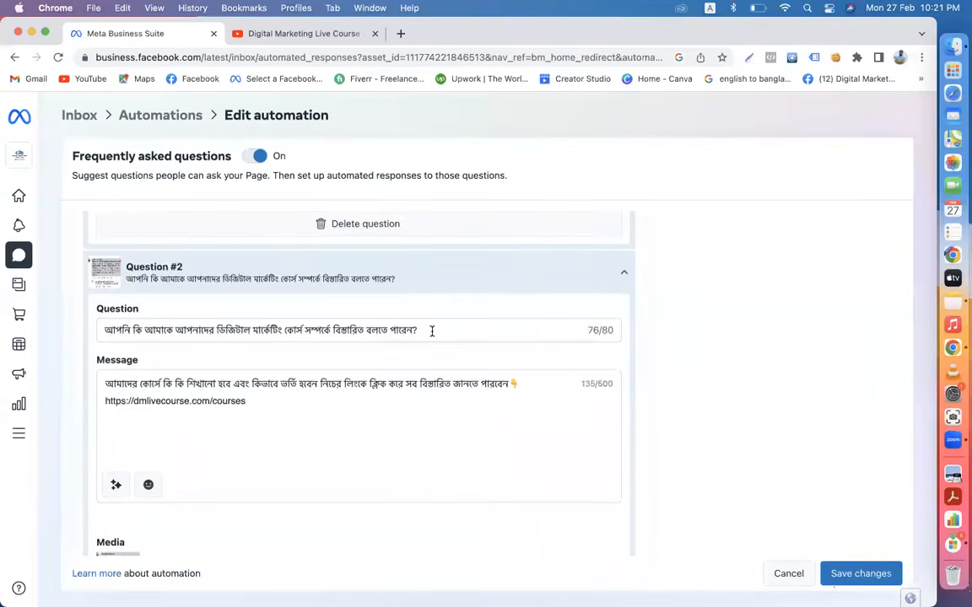
scroll(426, 325, up, 2)
scroll(339, 250, up, 1)
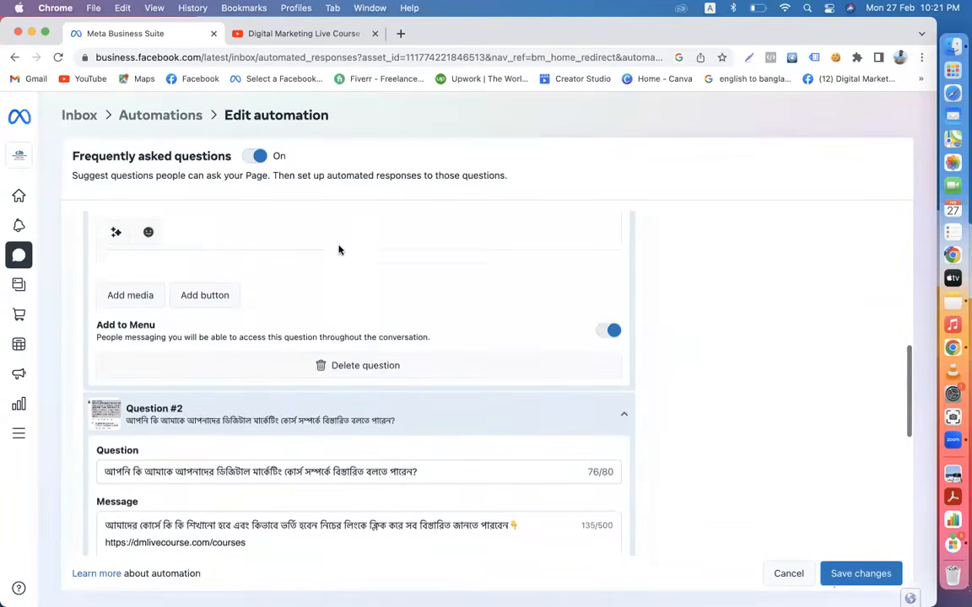
scroll(339, 249, up, 1)
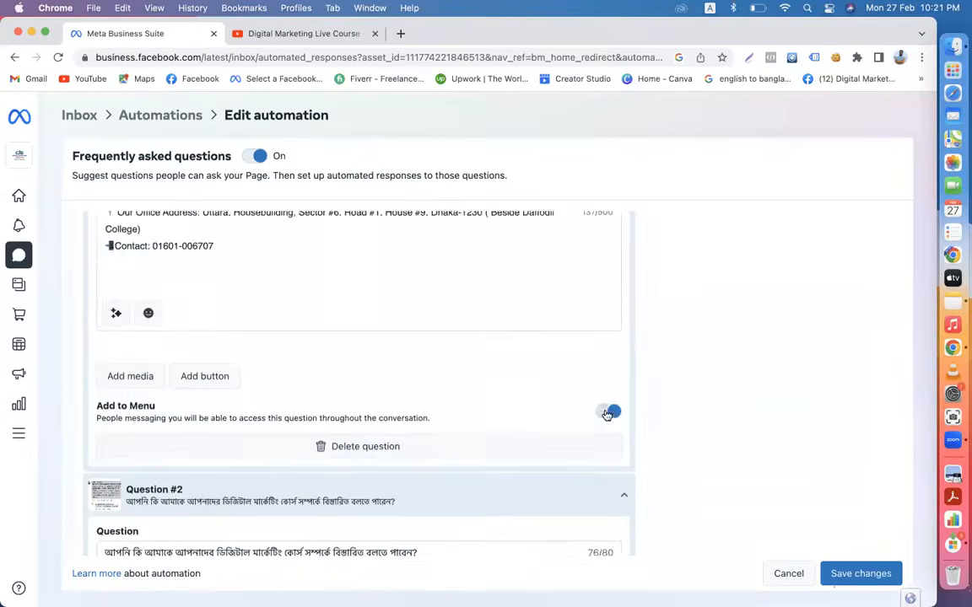
scroll(605, 413, down, 5)
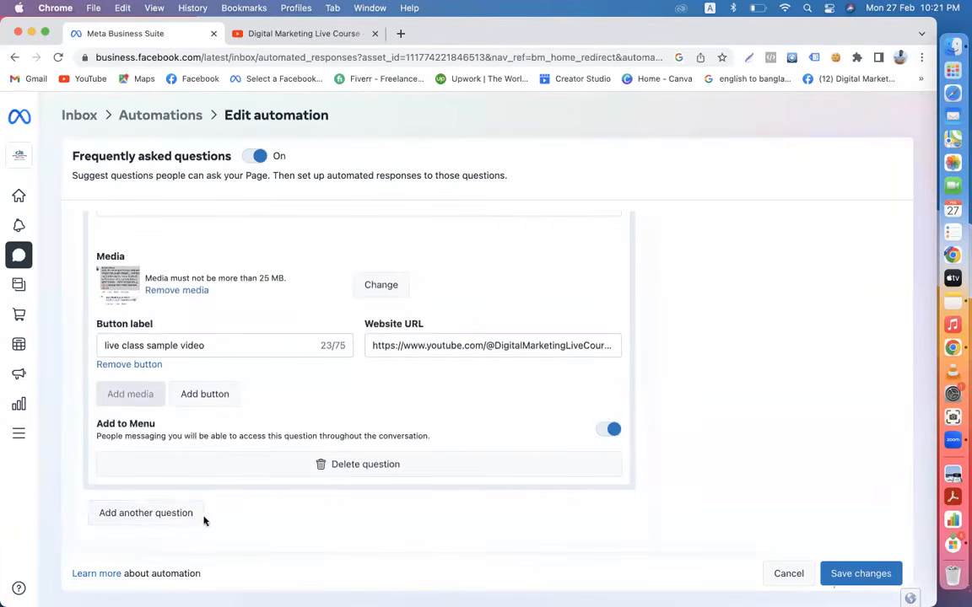
click(190, 513)
scroll(226, 499, down, 1)
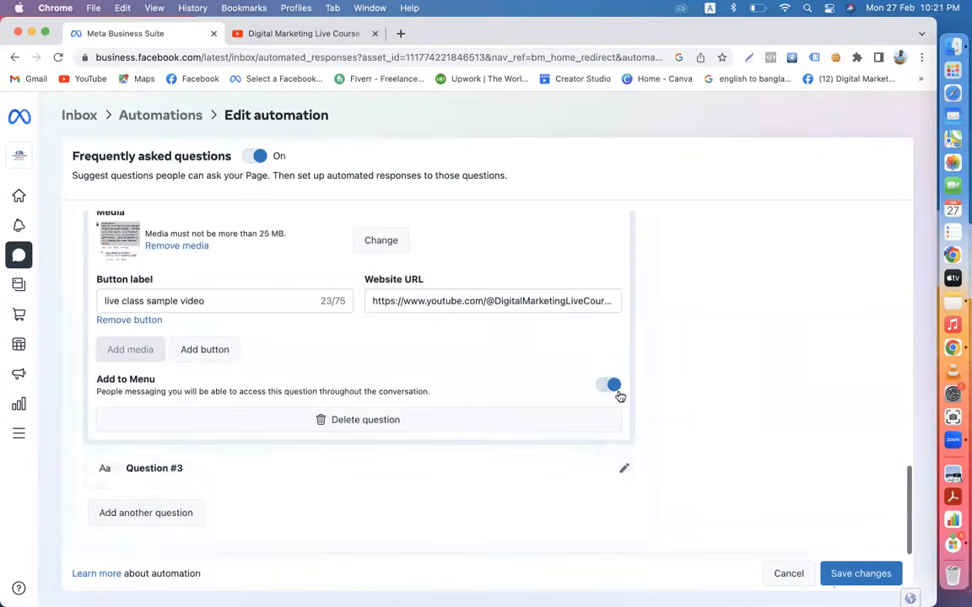
- Paste the third Bangla question about students' freelancing earnings from Notes into Question #3
click(623, 468)
scroll(470, 474, down, 3)
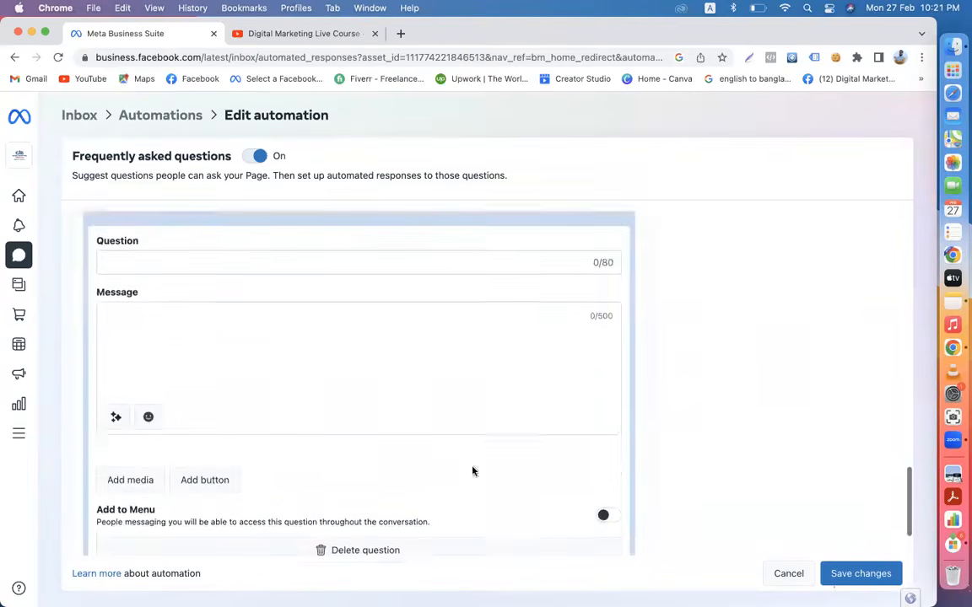
click(952, 302)
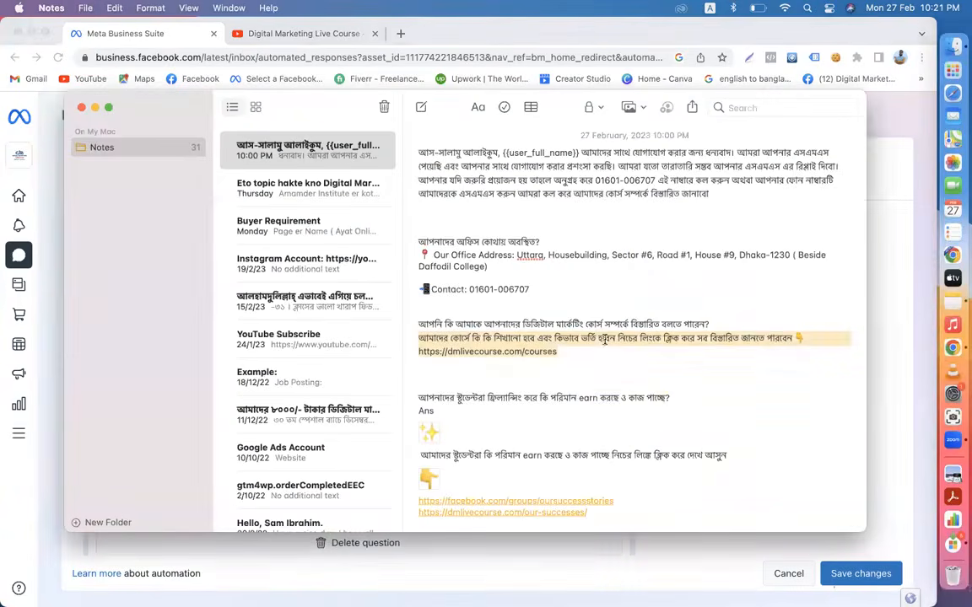
drag(675, 394, 414, 395)
key(super+c)
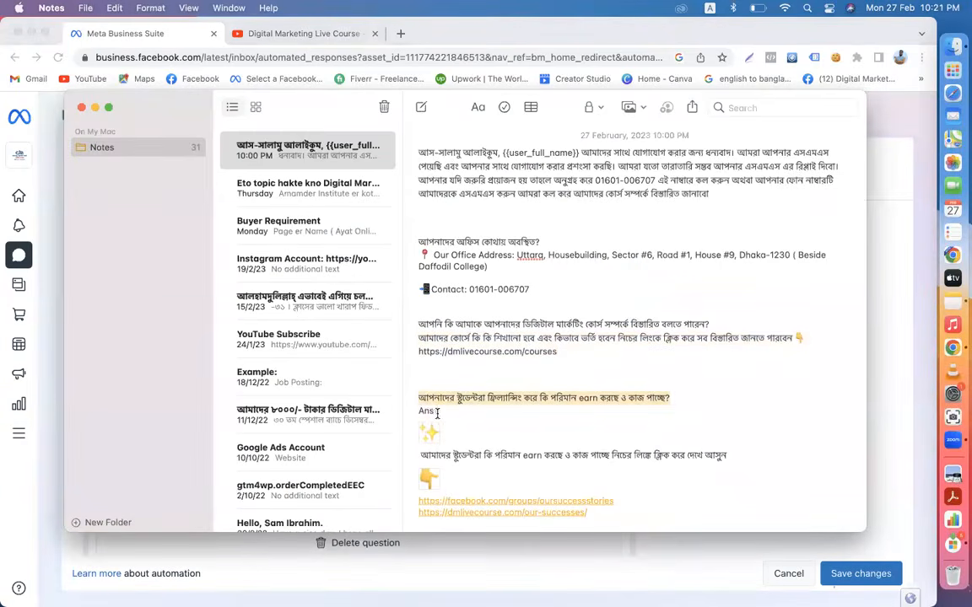
triple_click(437, 413)
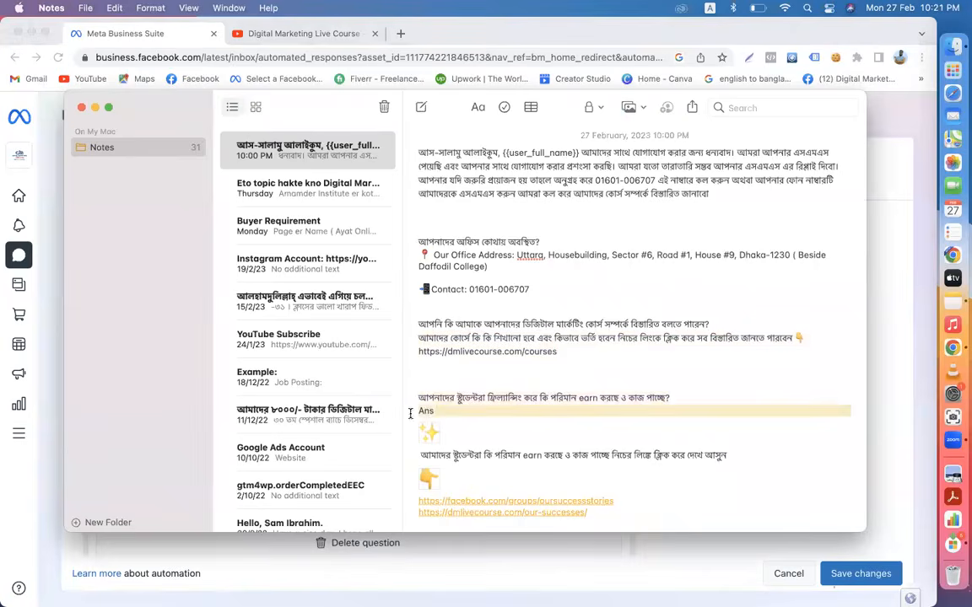
key(BackSpace)
click(35, 163)
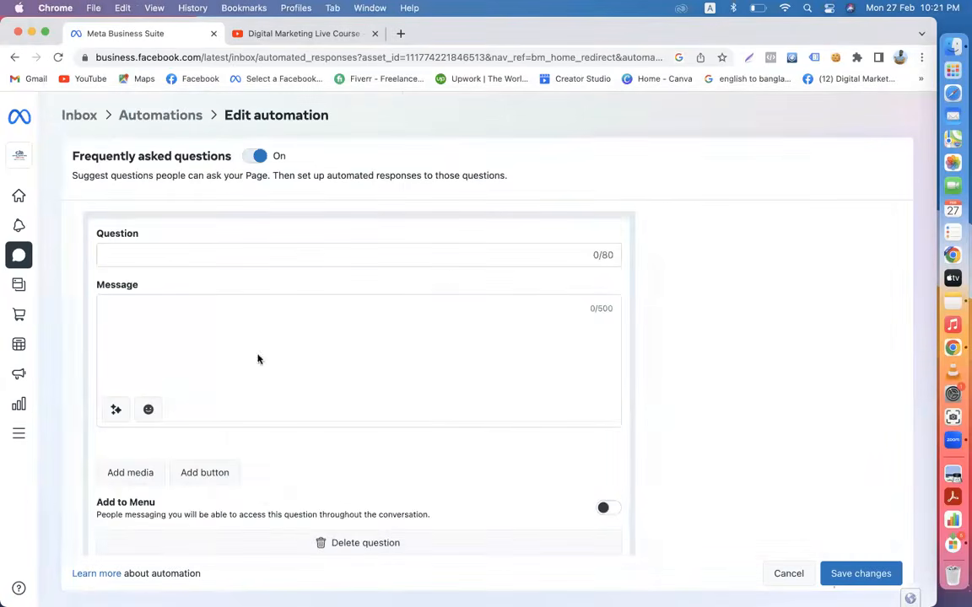
click(153, 254)
key(super+v)
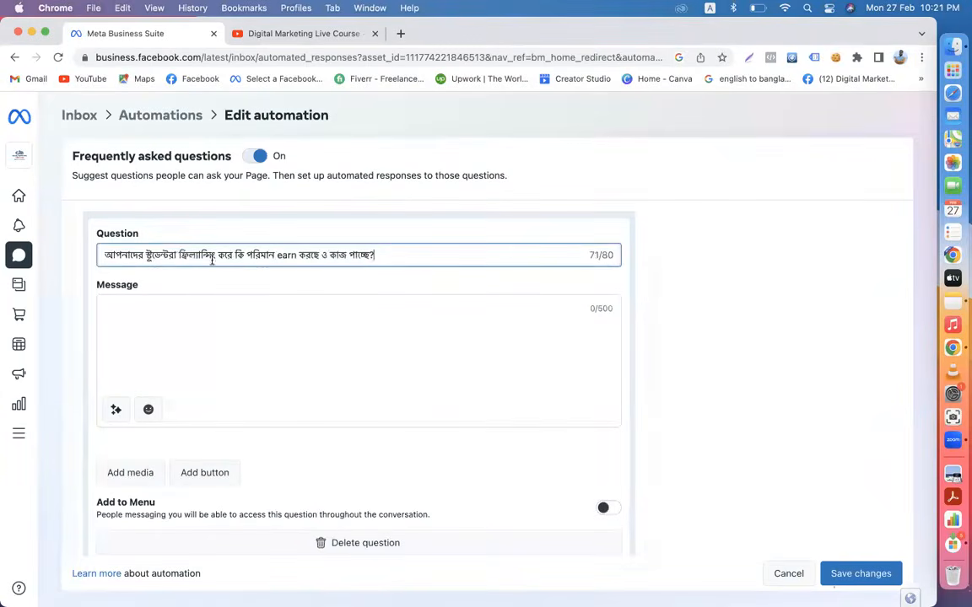
- Paste the answer sentence and its two success-story links from Notes into the message
click(325, 316)
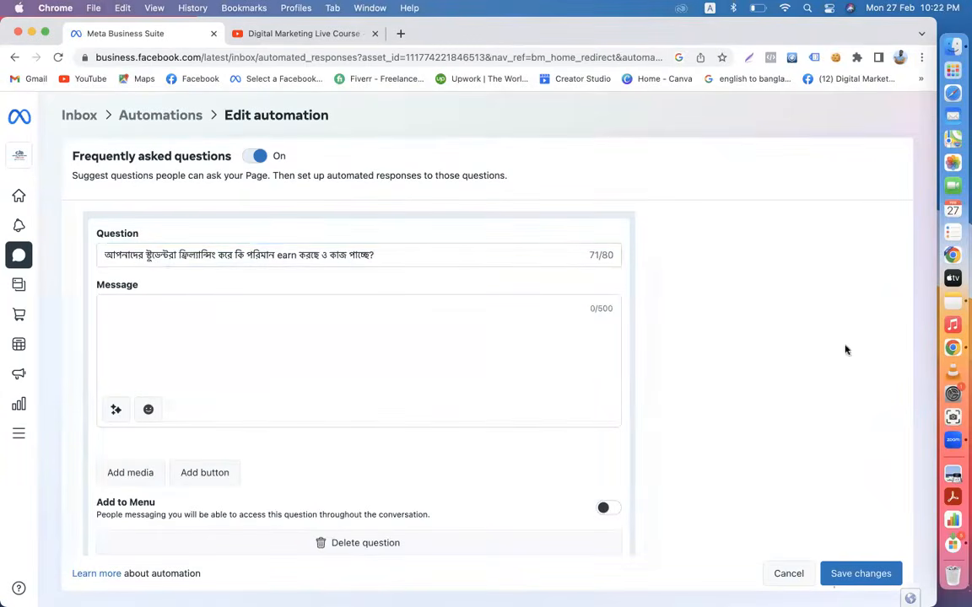
click(952, 300)
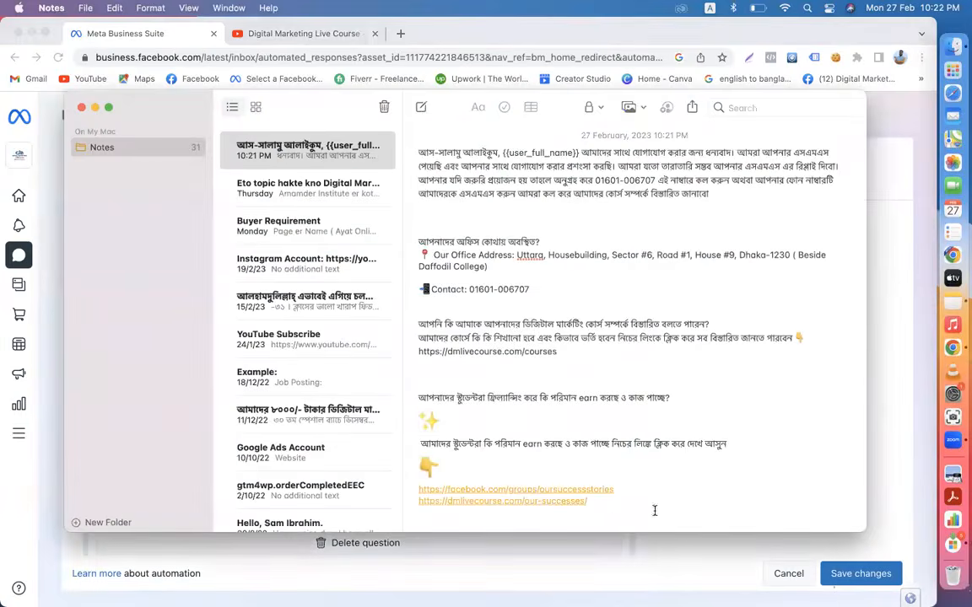
drag(614, 493, 417, 429)
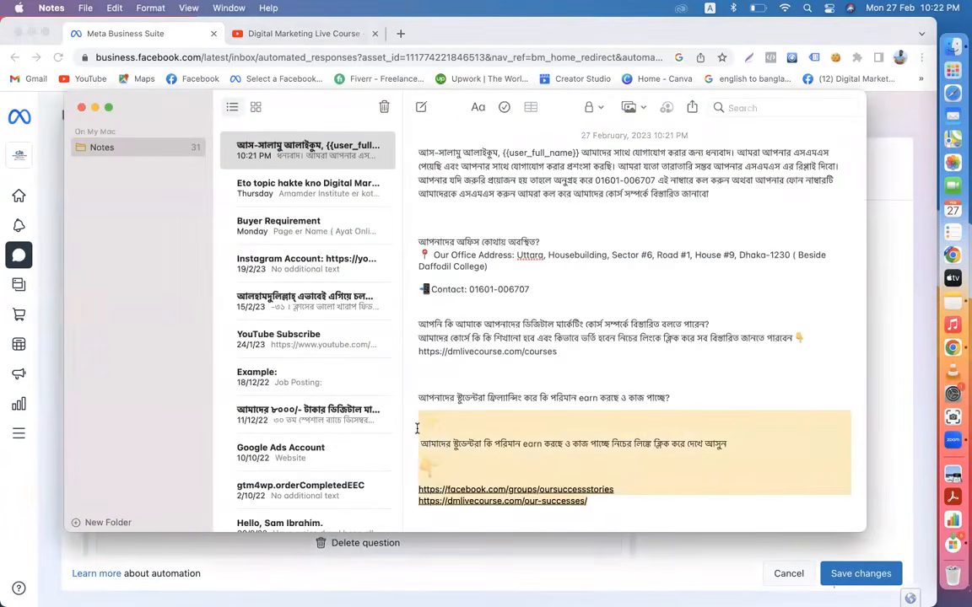
key(super+c)
click(44, 221)
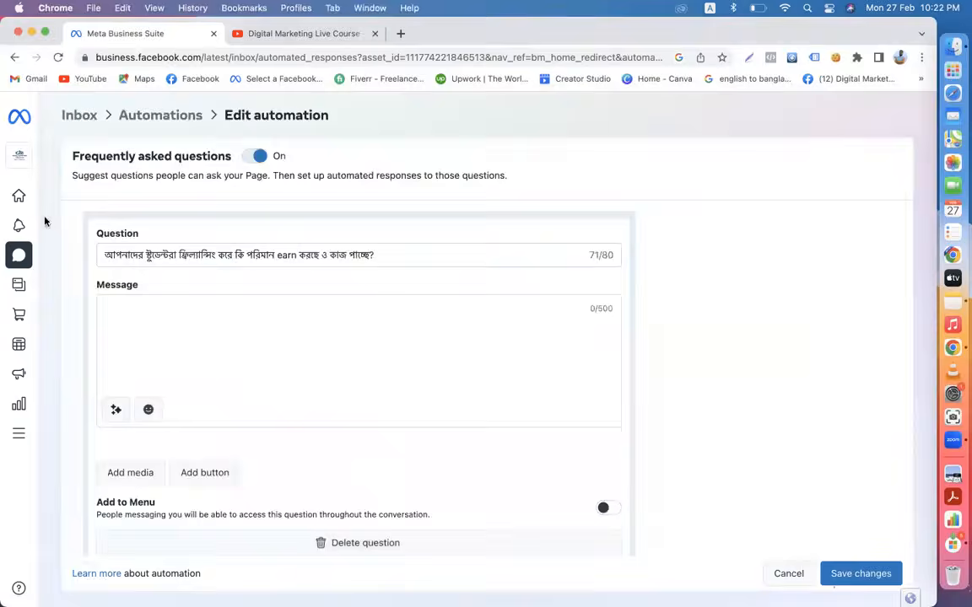
key(super+v)
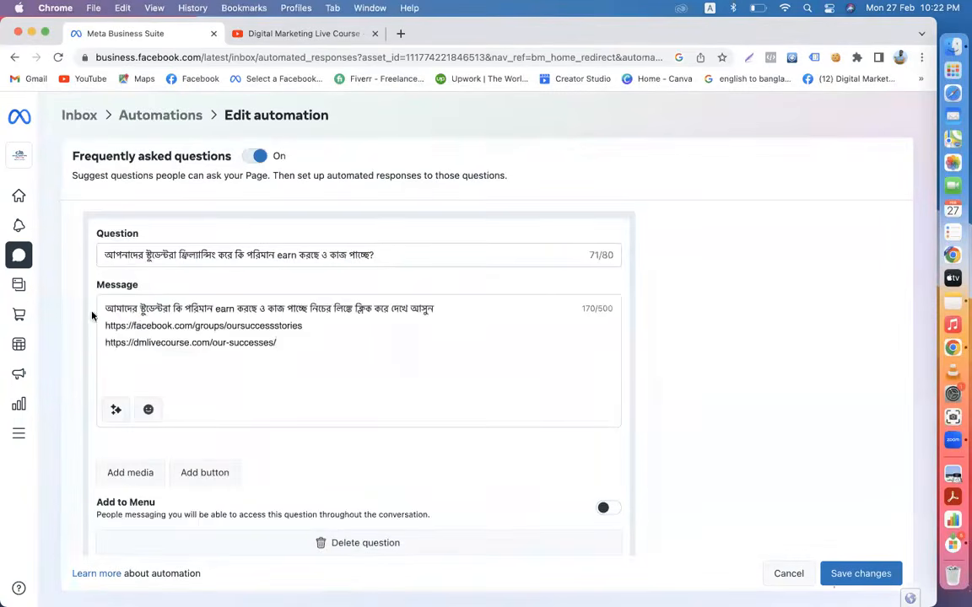
scroll(305, 344, up, 1)
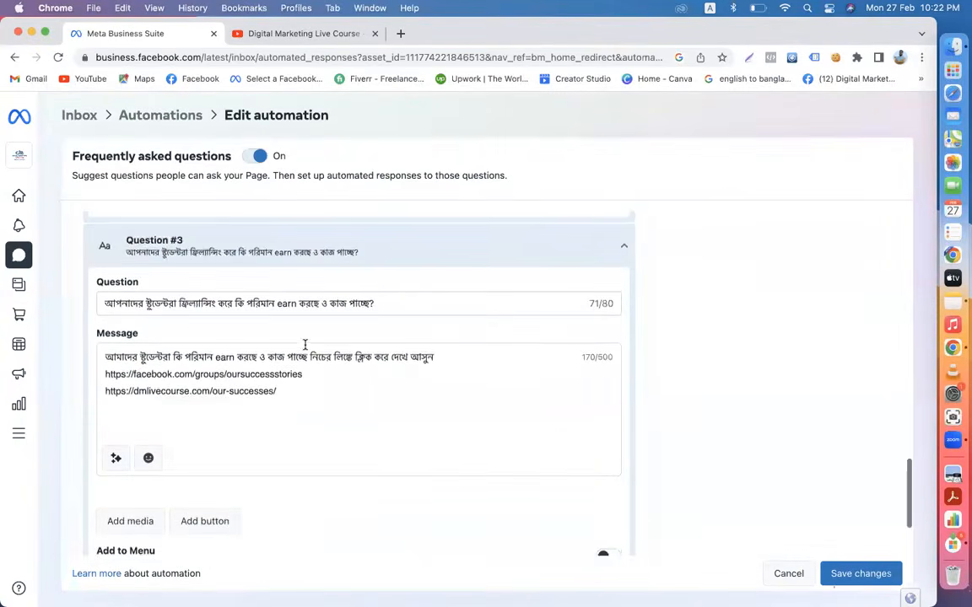
scroll(304, 344, down, 1)
- Insert the pointing emoji from Notes after the answer's first sentence
click(441, 295)
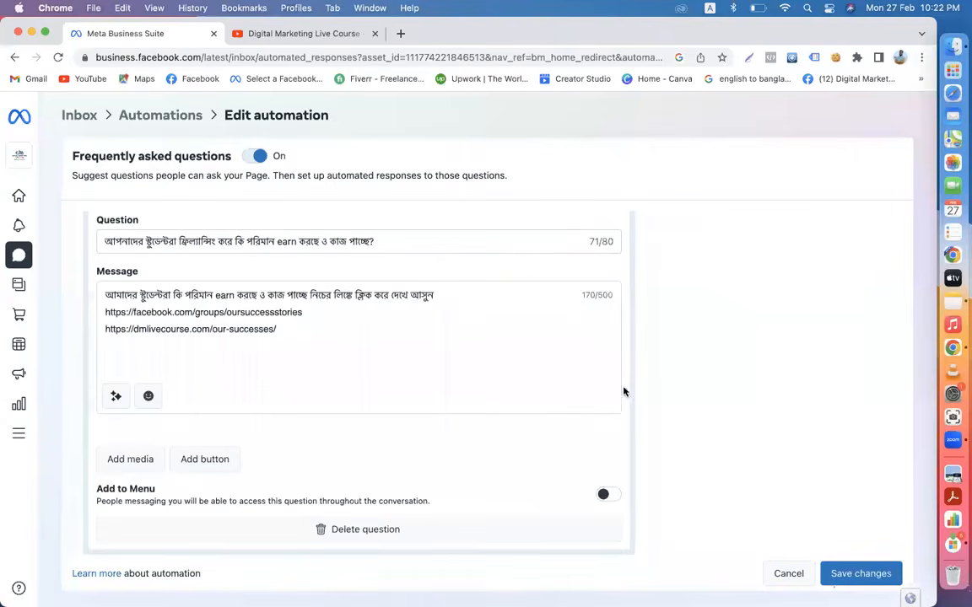
scroll(479, 388, up, 3)
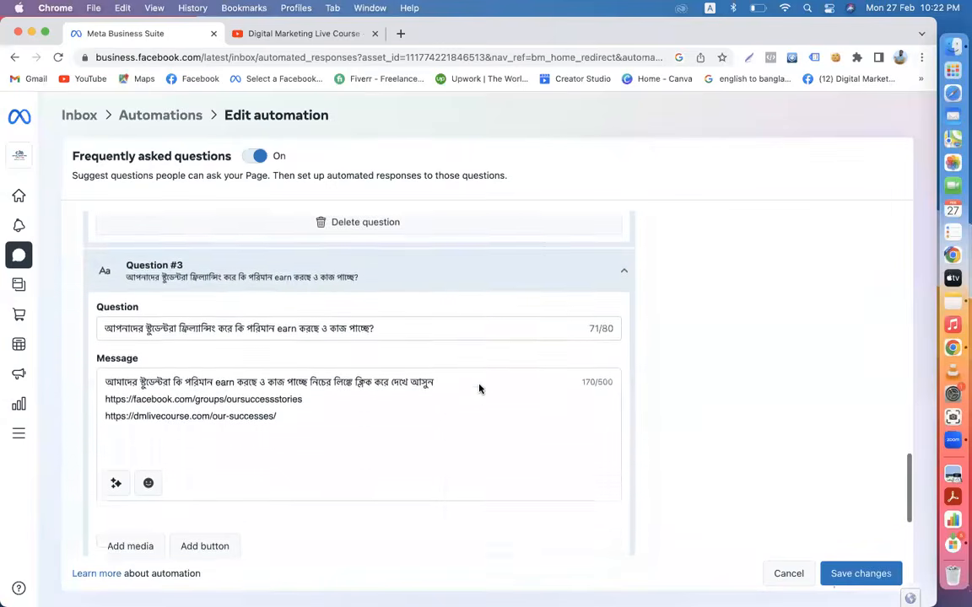
scroll(479, 388, up, 2)
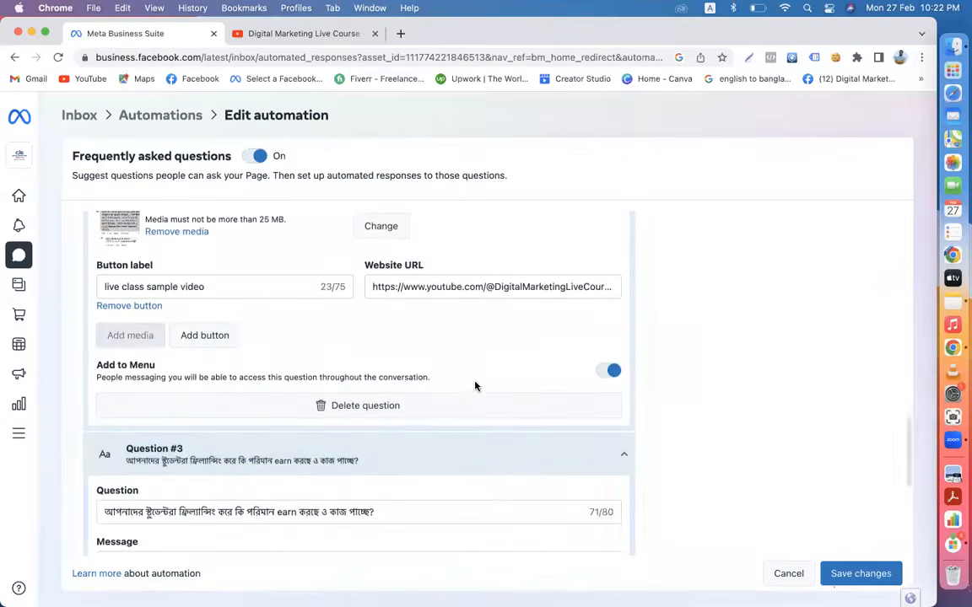
scroll(475, 386, up, 2)
scroll(475, 386, up, 3)
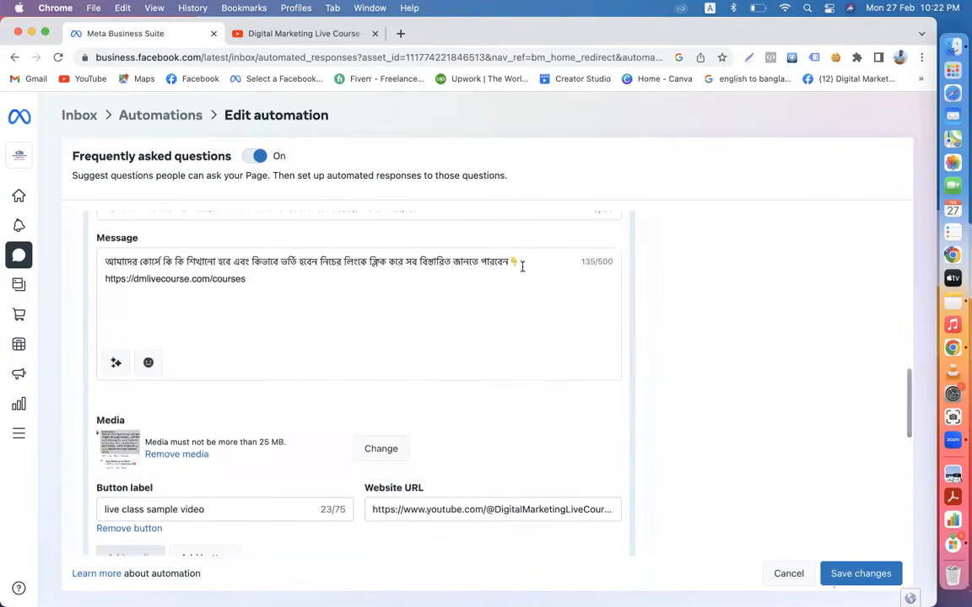
double_click(512, 260)
scroll(512, 319, down, 5)
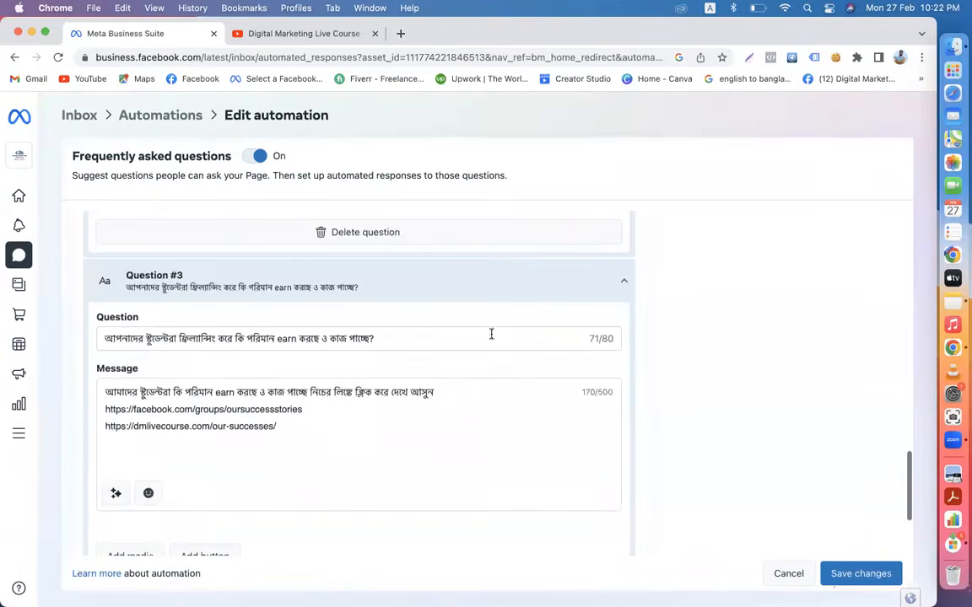
click(450, 386)
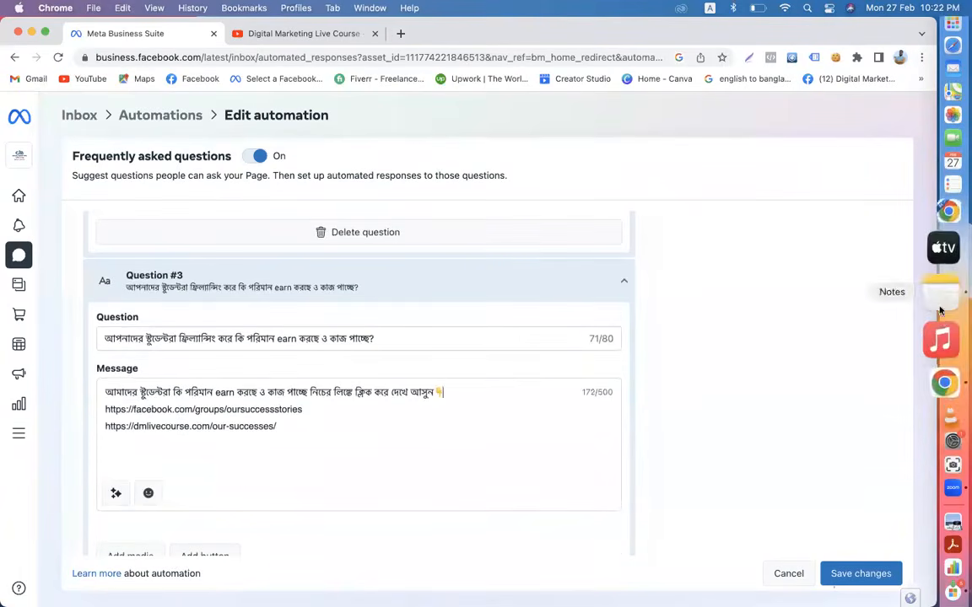
click(941, 311)
click(442, 420)
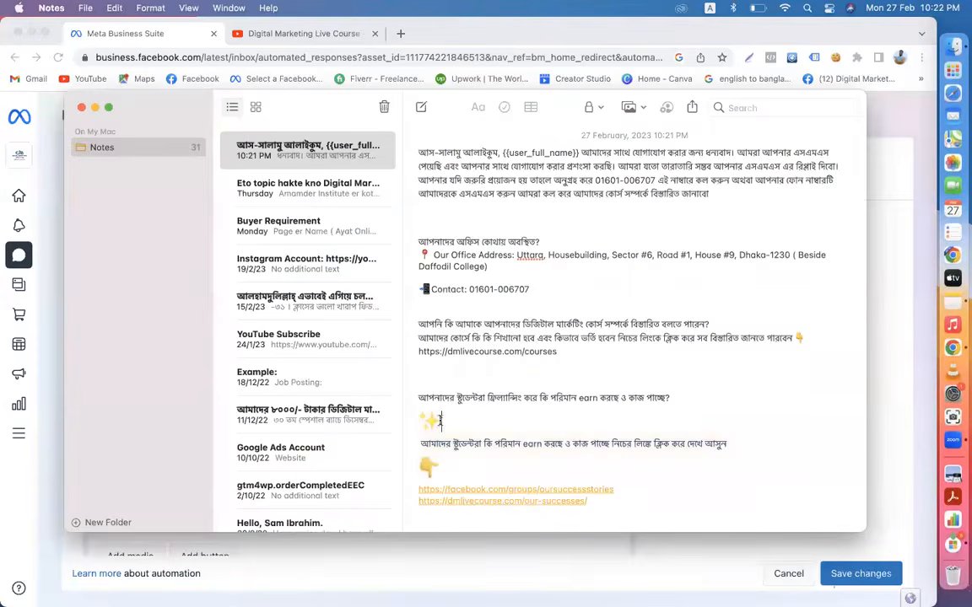
drag(446, 421, 415, 420)
key(super+c)
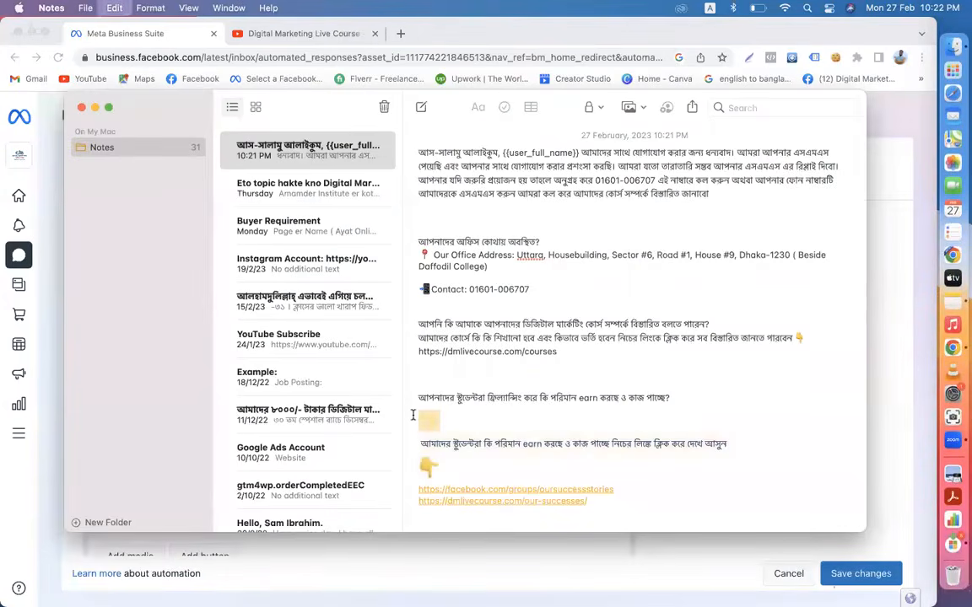
click(47, 223)
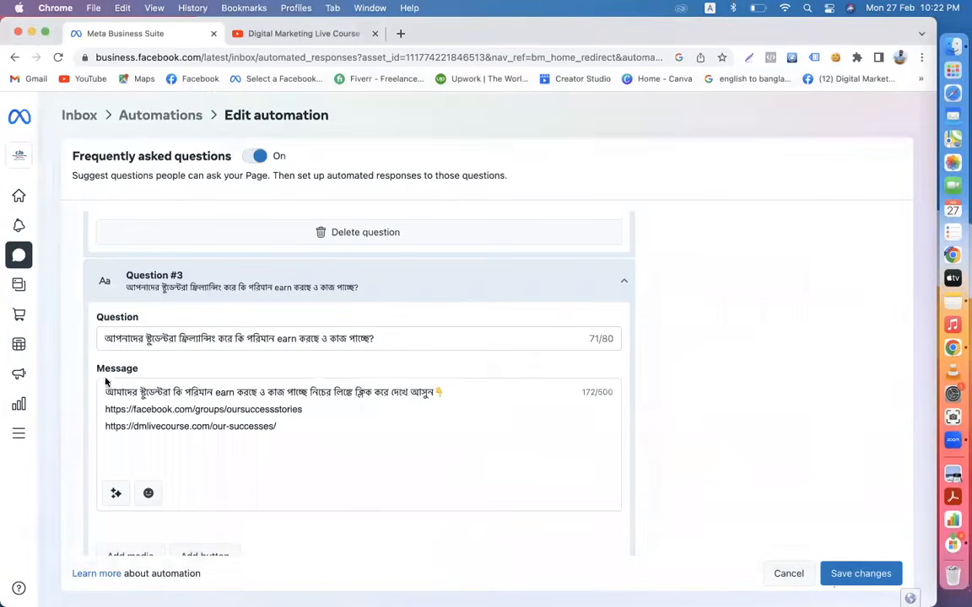
key(super+v)
scroll(141, 495, down, 5)
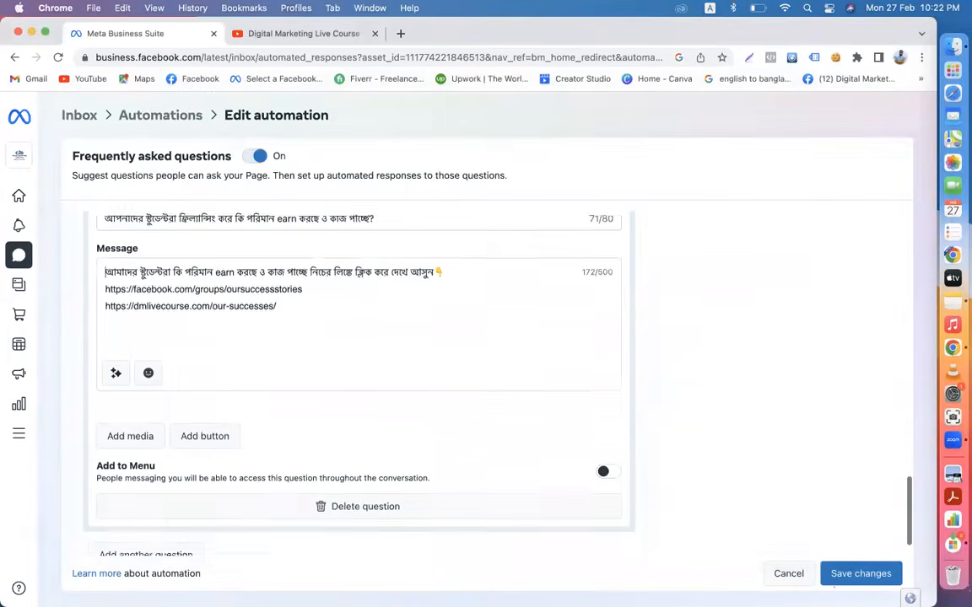
- Attach the success-story screenshot from Downloads to the third answer
click(127, 394)
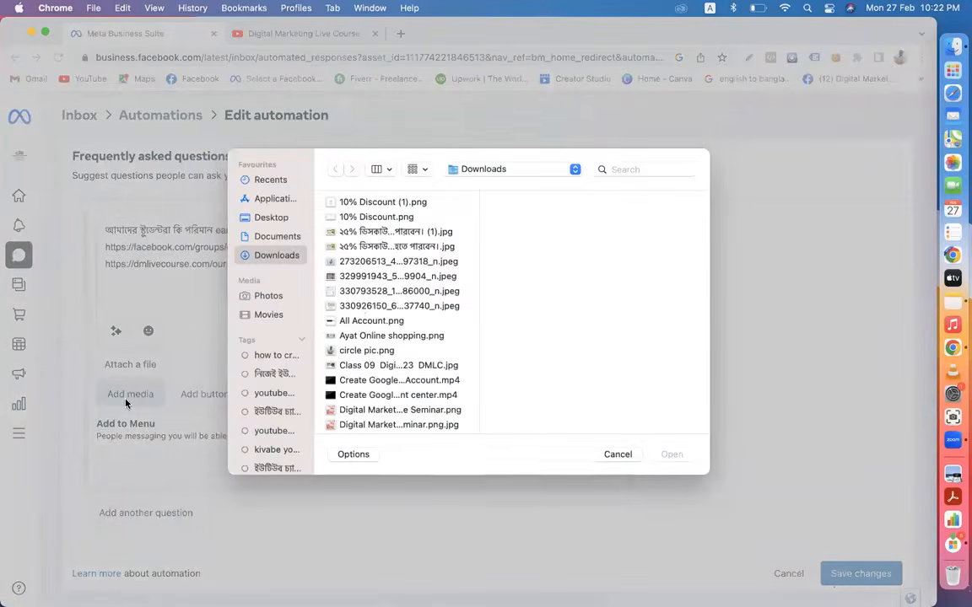
click(359, 307)
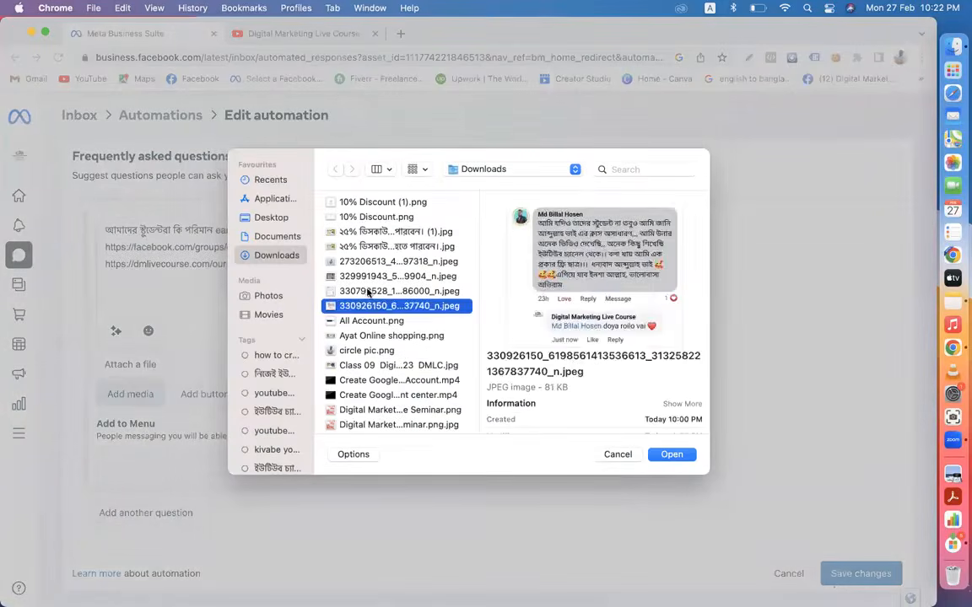
click(359, 291)
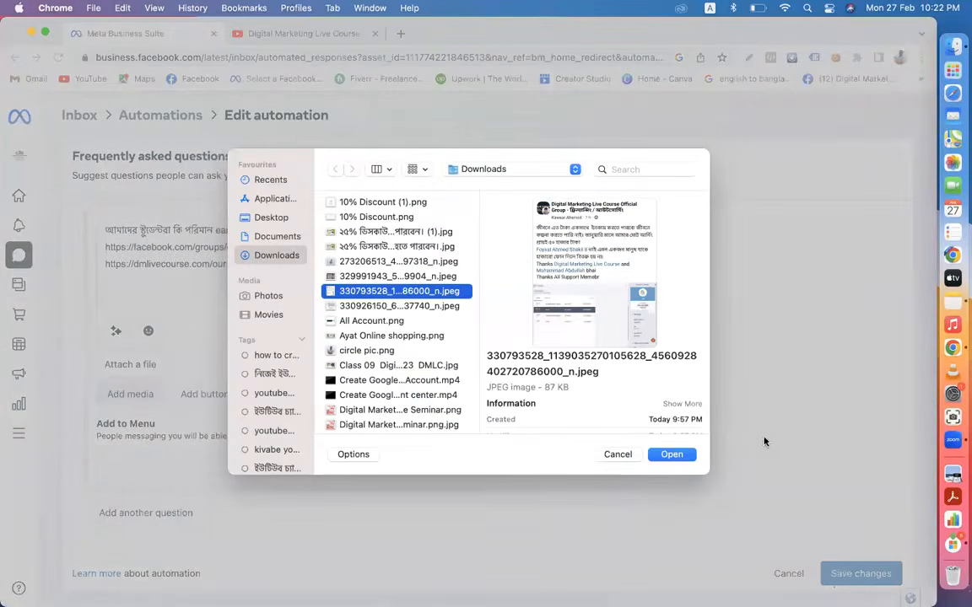
click(676, 456)
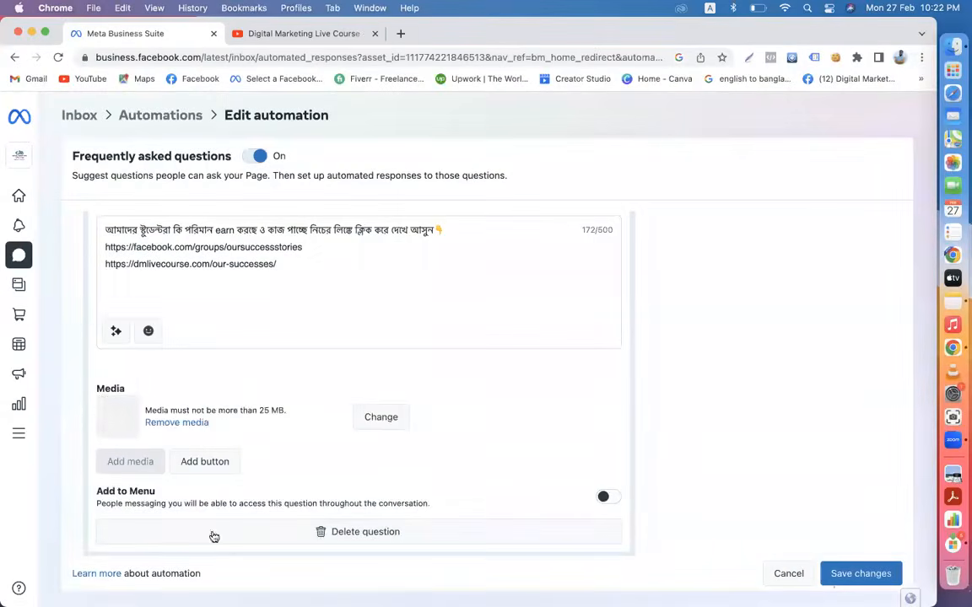
- Add a link button labelled '2nd success' to the third answer
click(201, 474)
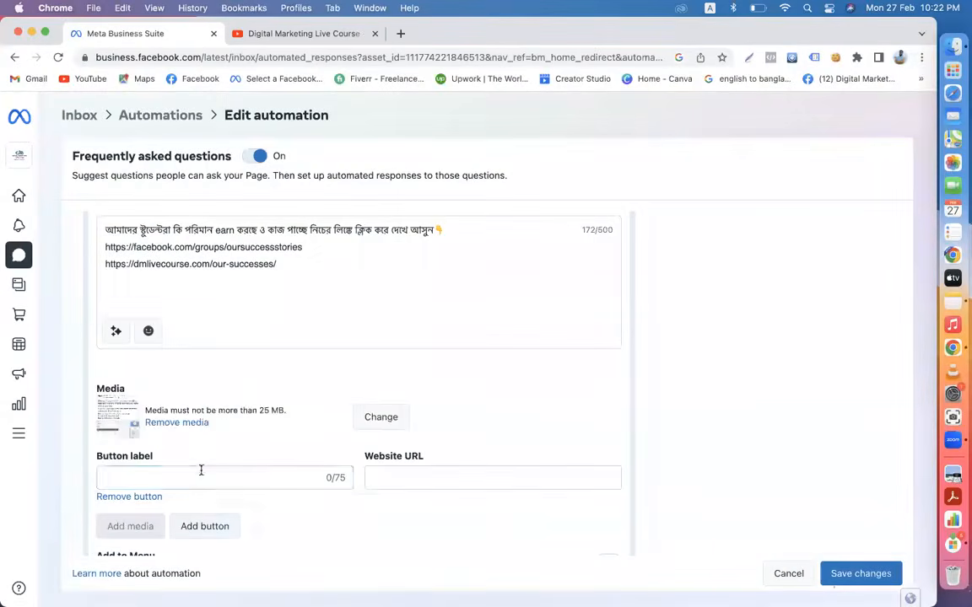
click(183, 476)
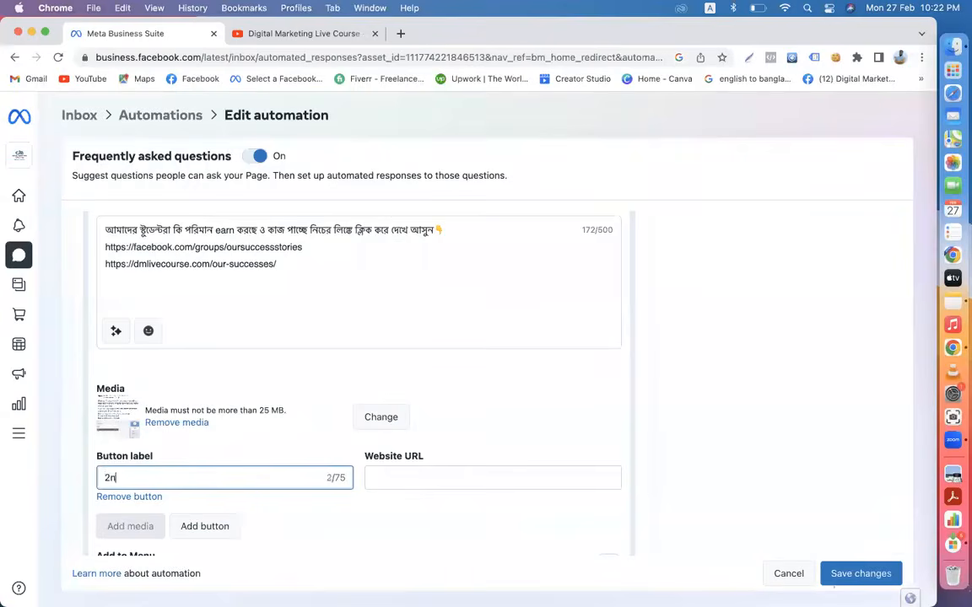
text(2nd success group link)
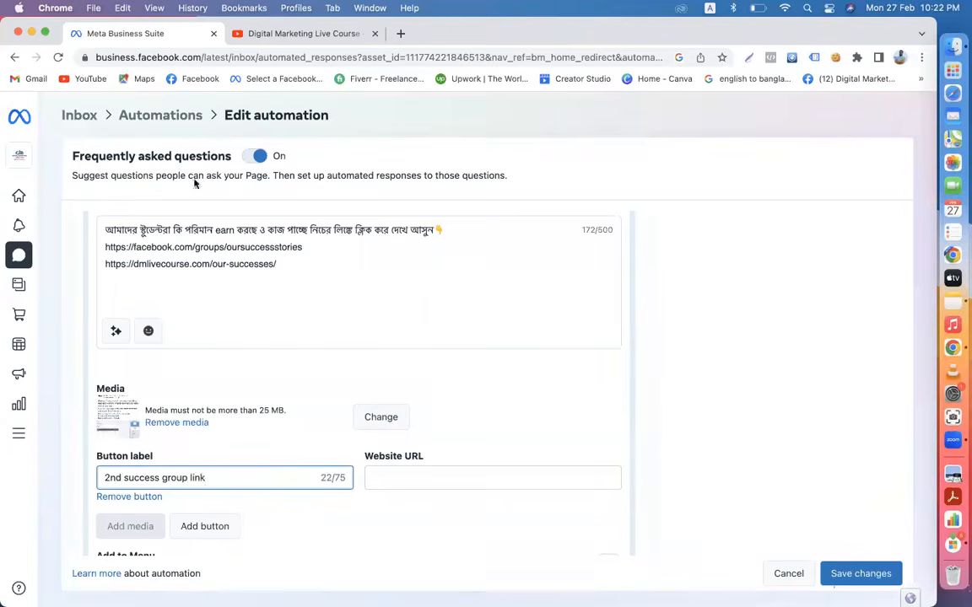
- Open the Digital Marketing Live Course group on Facebook and copy its web address
click(269, 35)
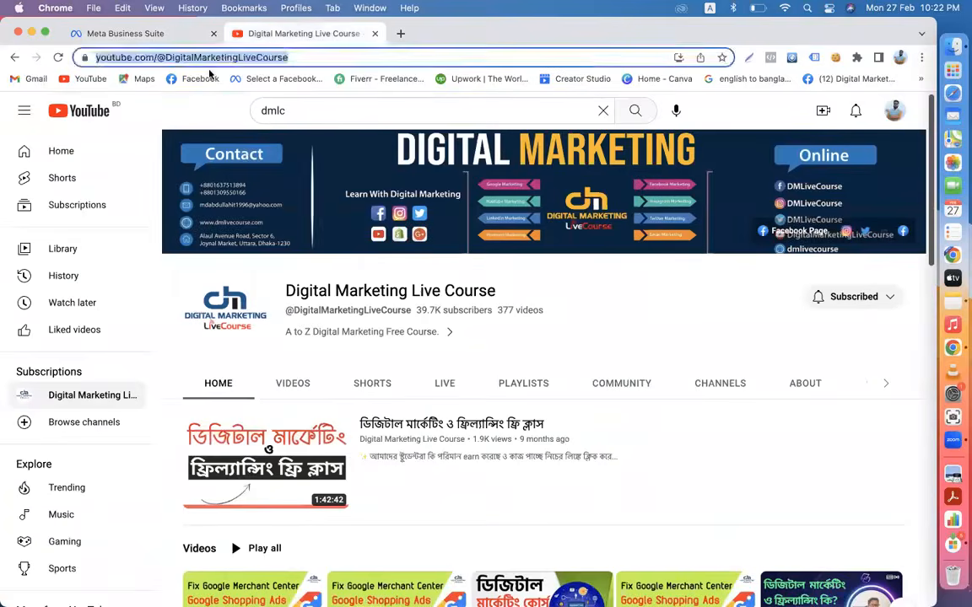
click(191, 79)
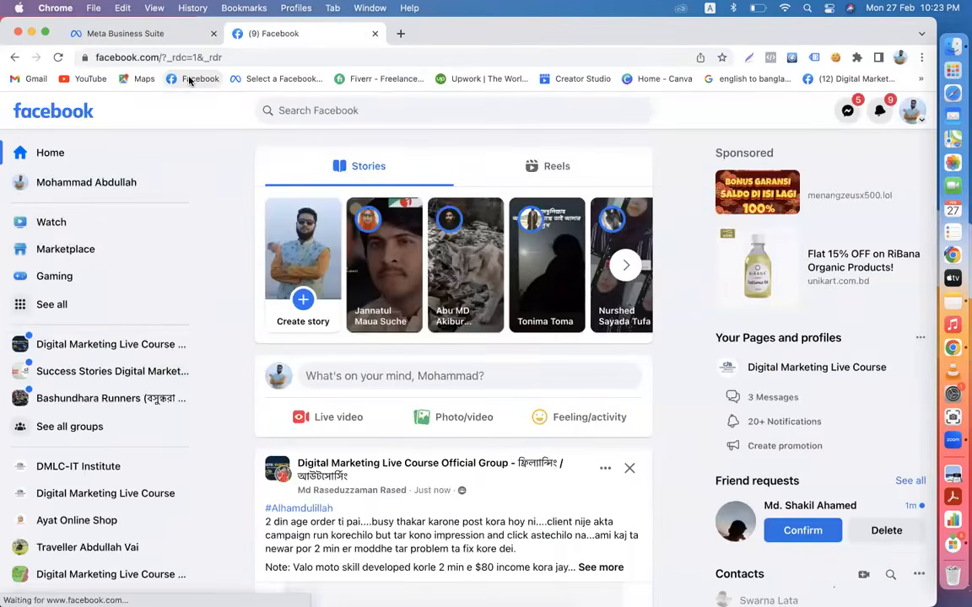
click(51, 371)
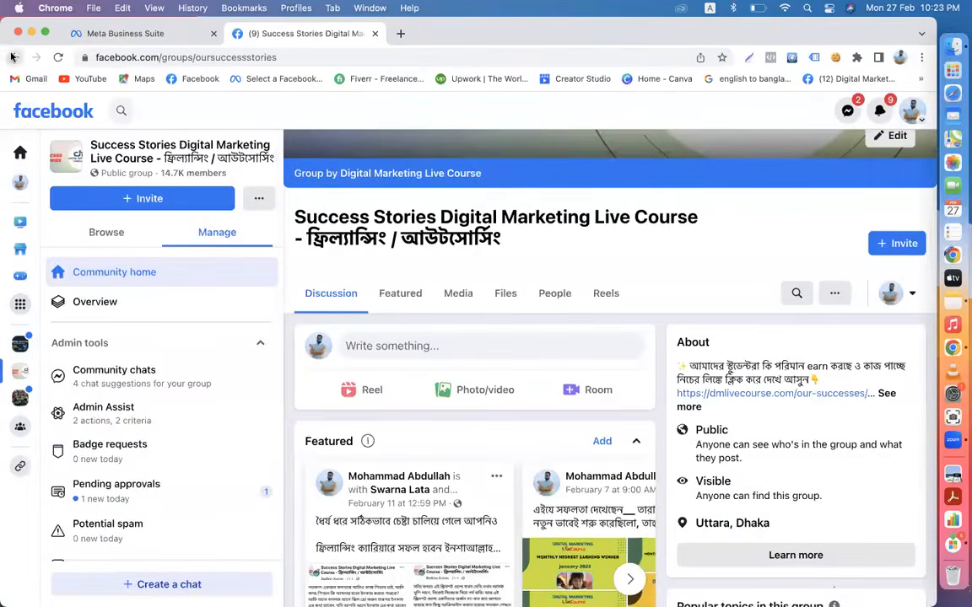
click(14, 58)
click(98, 344)
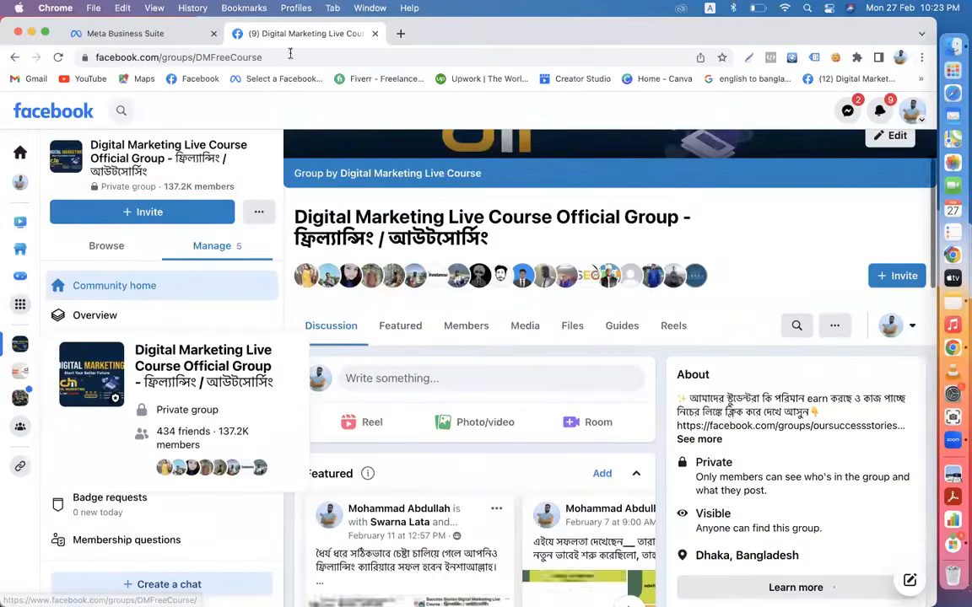
click(277, 59)
key(super+c)
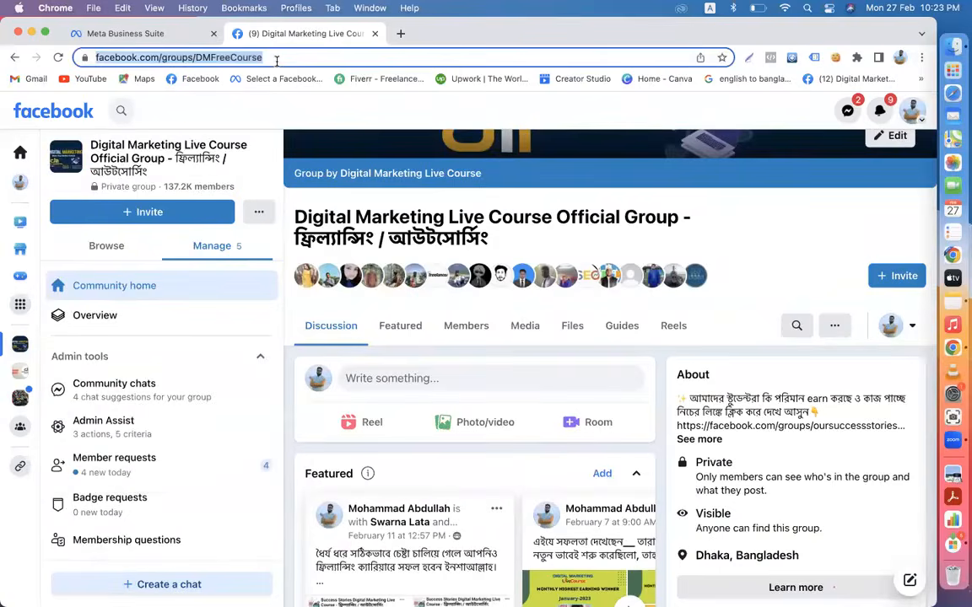
click(161, 39)
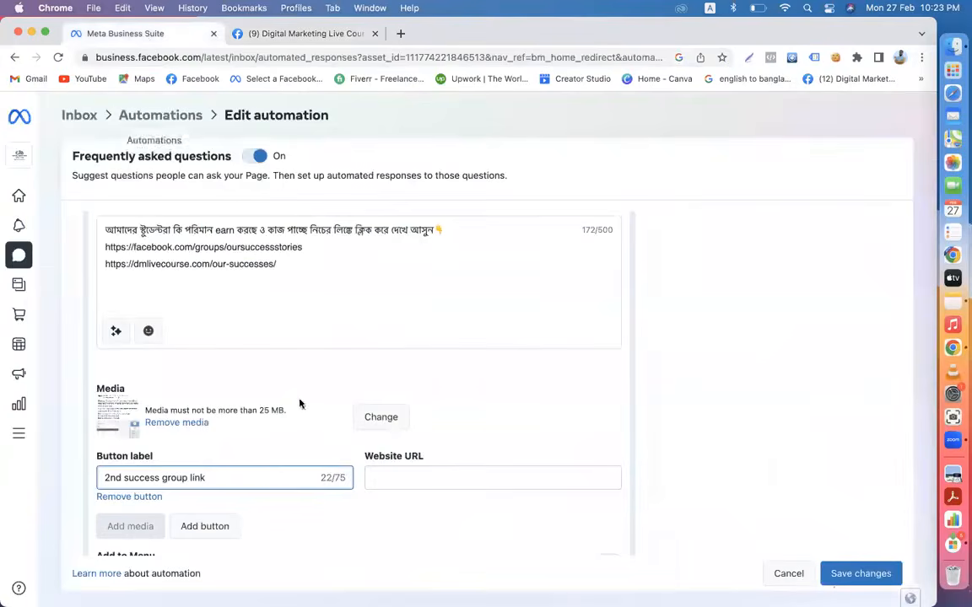
- Link Question #3's button to the DMFreeCourse group, add it to the menu, and save the automation
click(387, 475)
key(super+v)
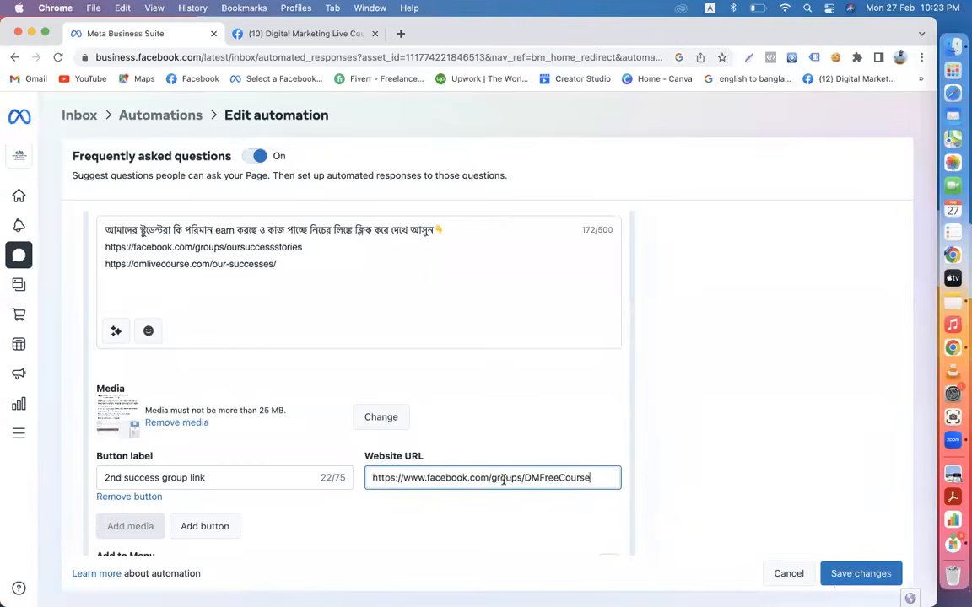
scroll(504, 480, down, 3)
click(610, 430)
scroll(436, 418, up, 8)
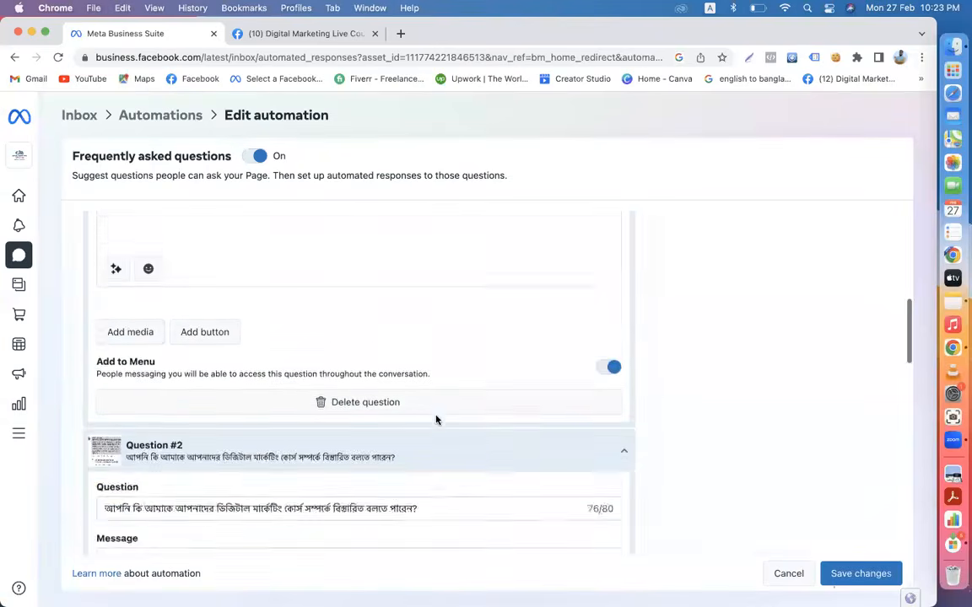
scroll(436, 420, down, 8)
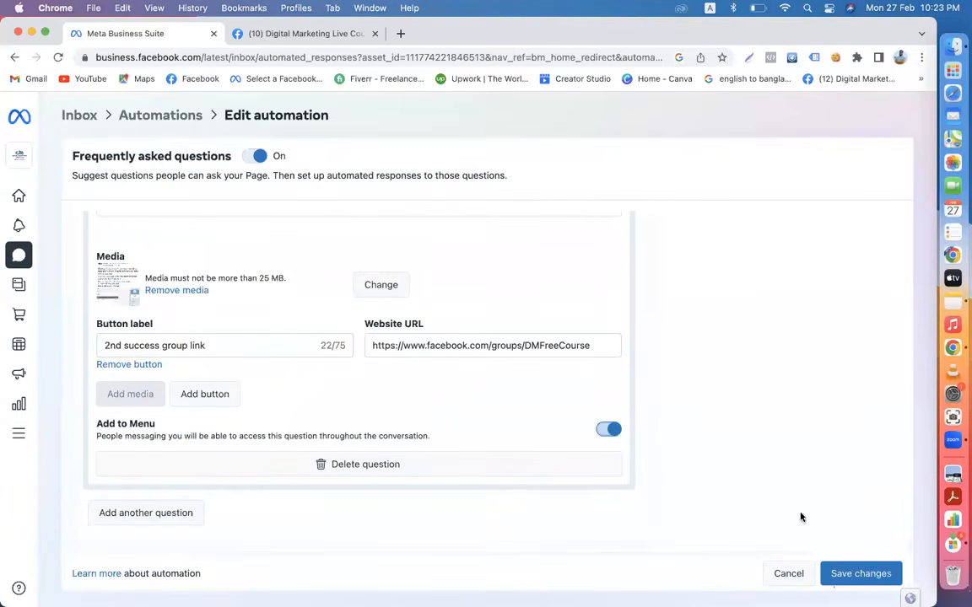
click(858, 573)
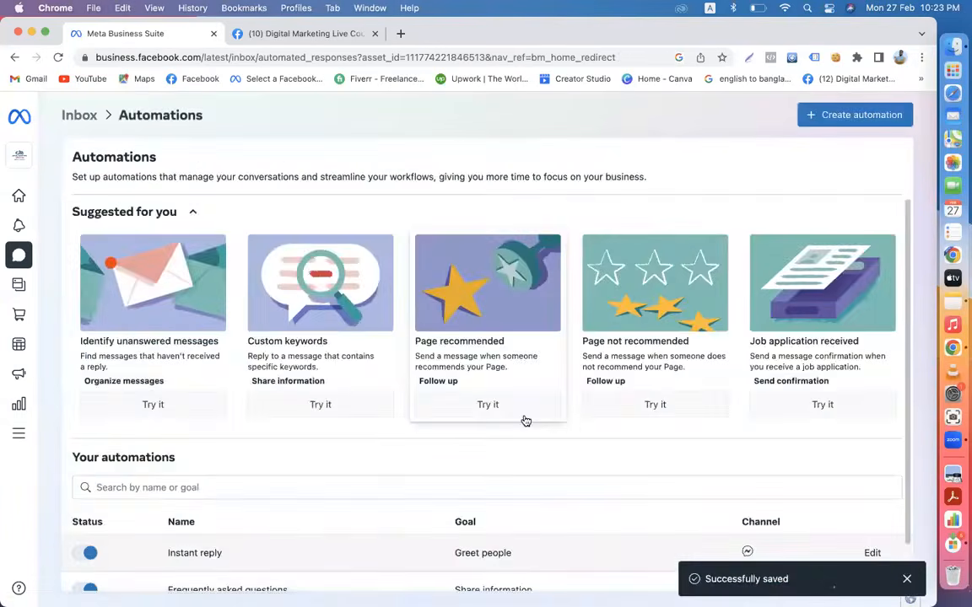
- Leave Automations for the Inbox to see the chat with the automated Bangla welcome reply
scroll(524, 421, down, 2)
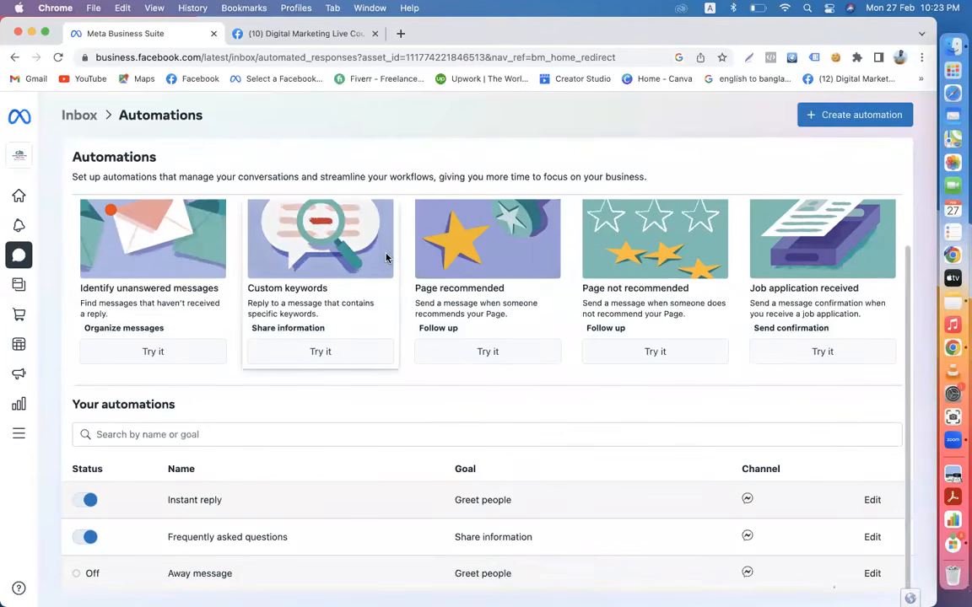
scroll(386, 258, up, 3)
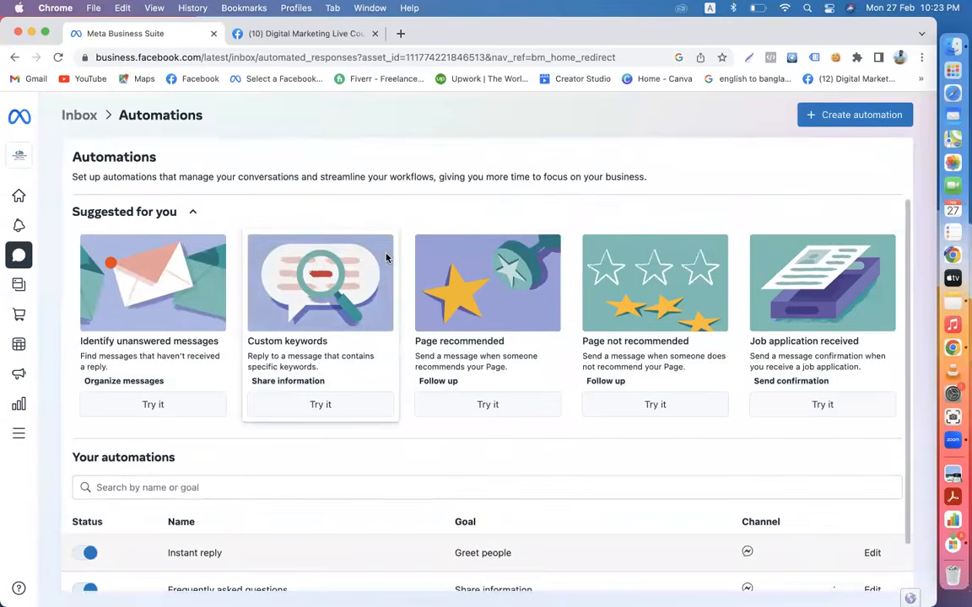
click(82, 117)
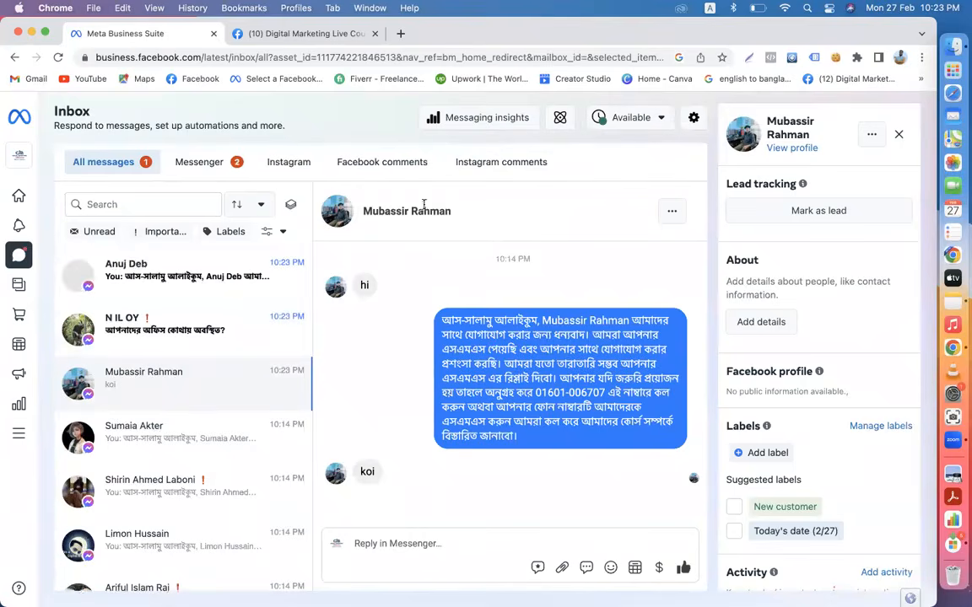
- Check the second conversation, close the Facebook group tab, and return to the Automations overview
click(186, 325)
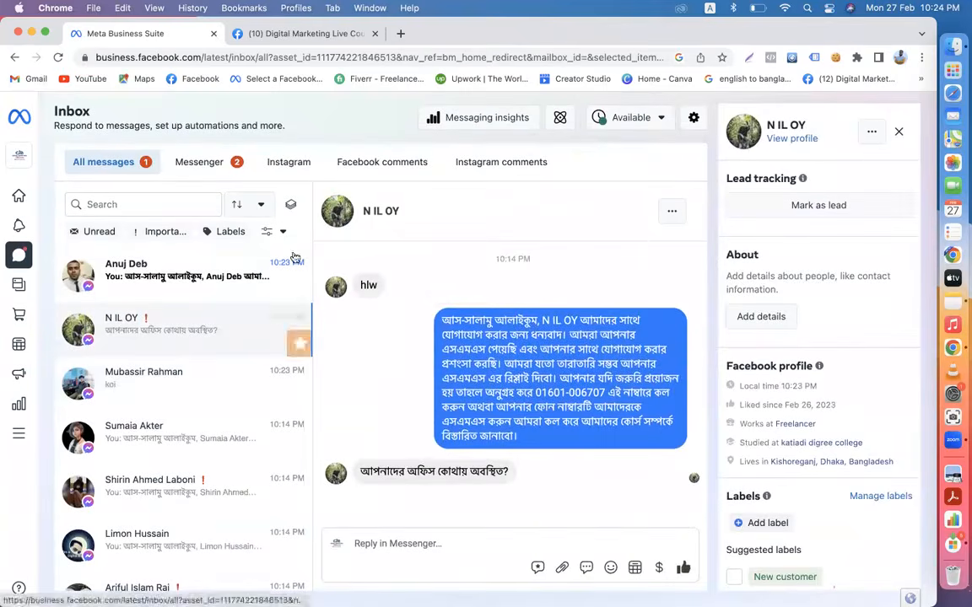
click(262, 33)
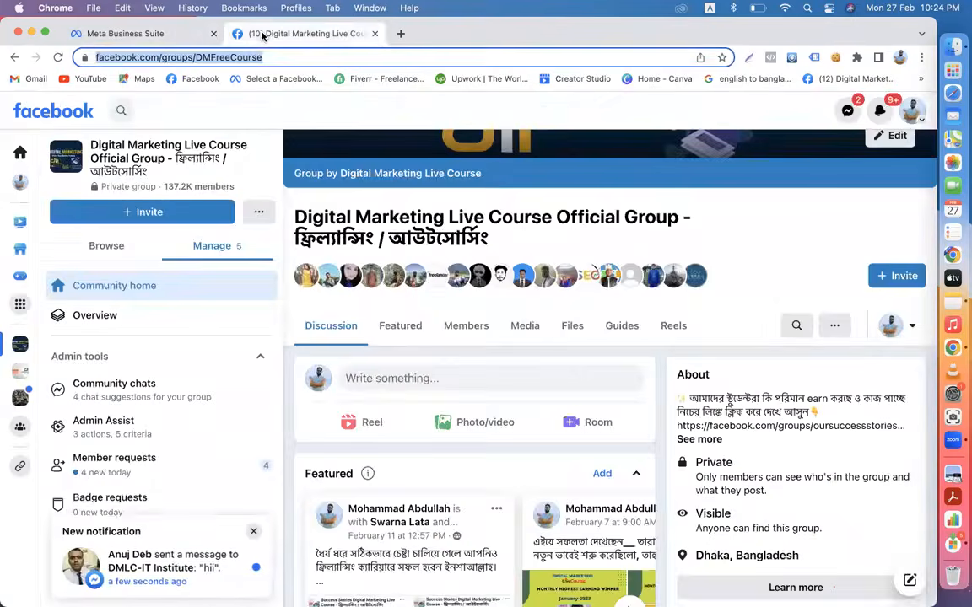
click(375, 34)
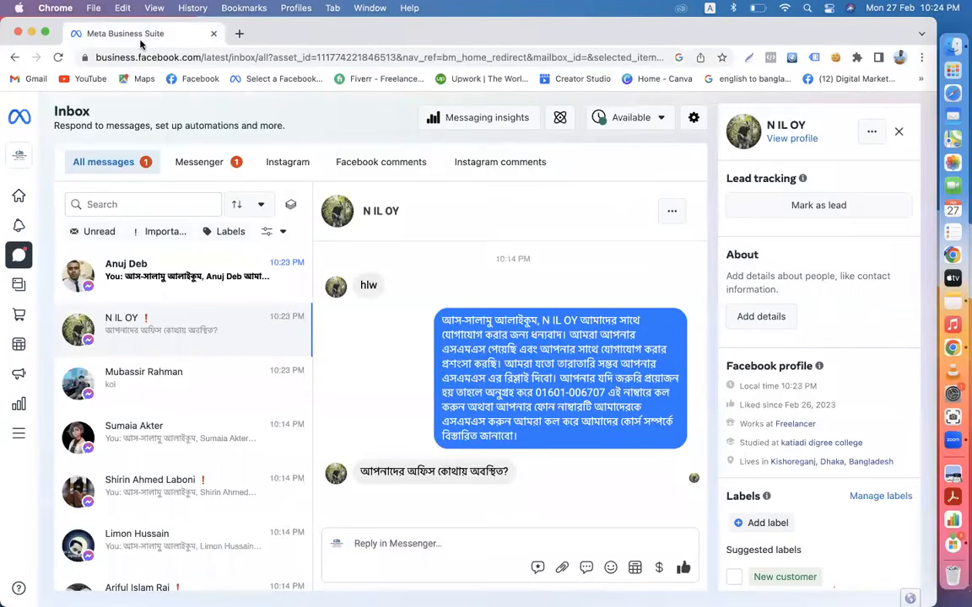
click(559, 118)
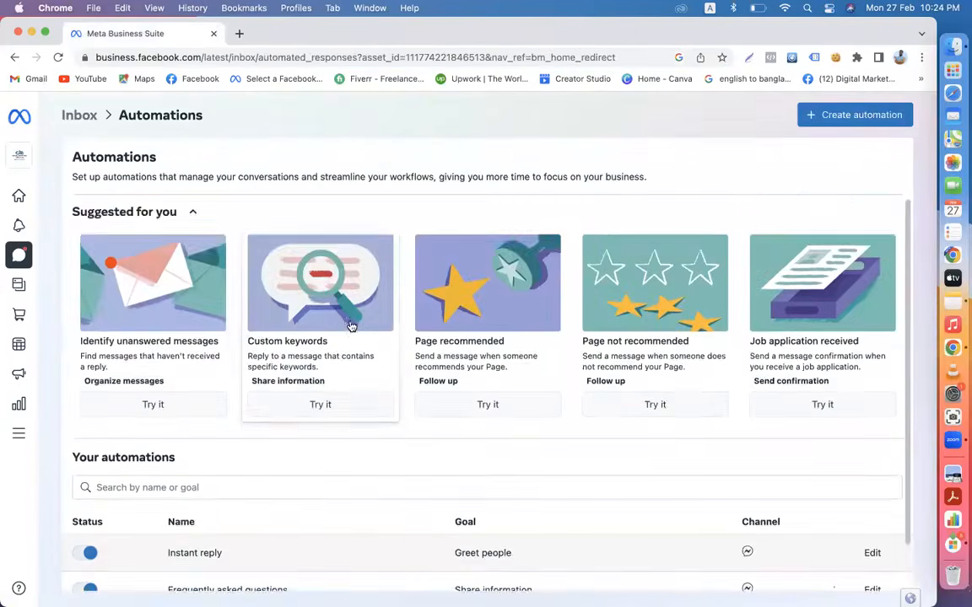
- Review the saved Frequently asked questions' three Bangla questions, then return to the Inbox
scroll(351, 326, down, 2)
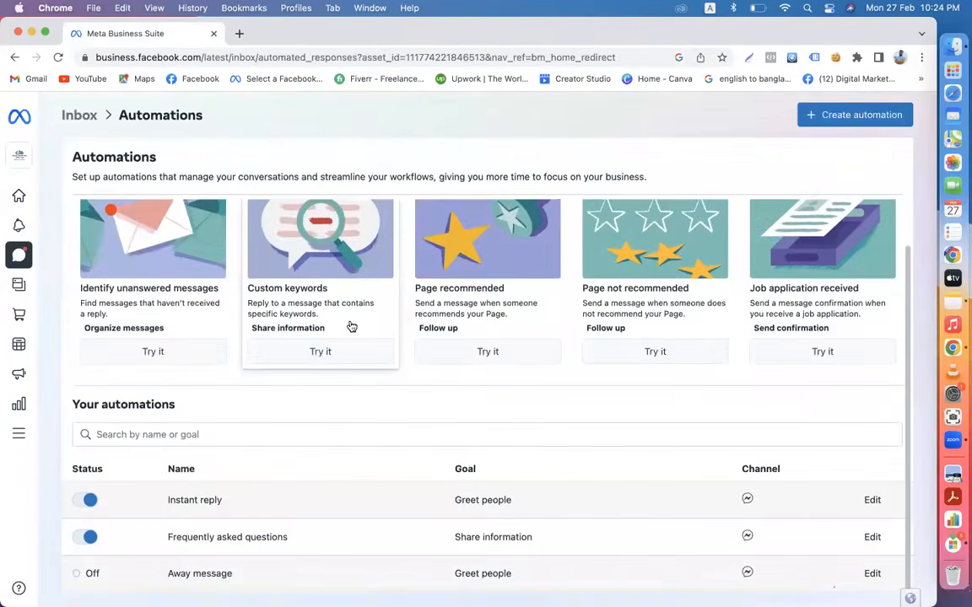
click(872, 538)
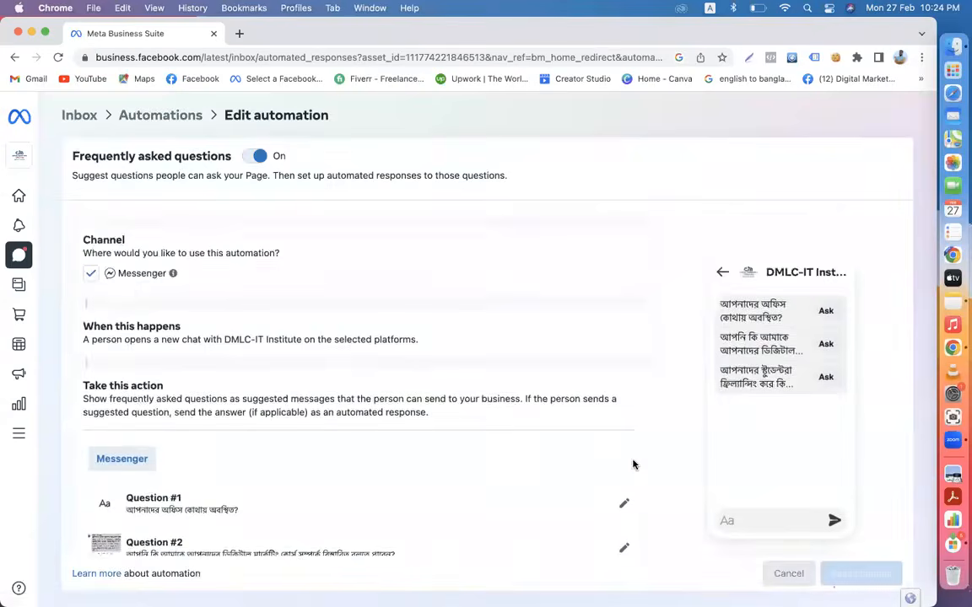
scroll(633, 465, down, 3)
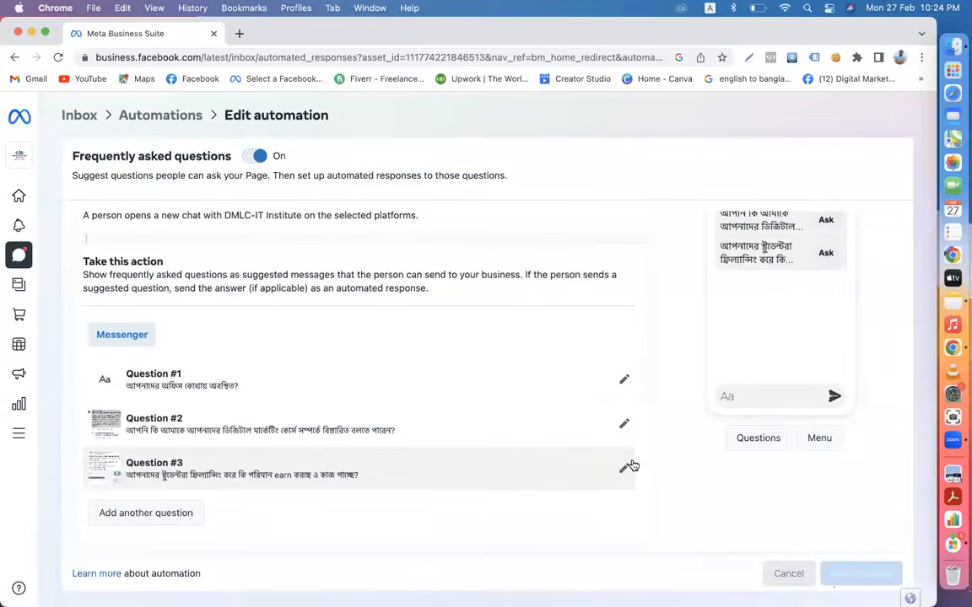
scroll(630, 343, up, 2)
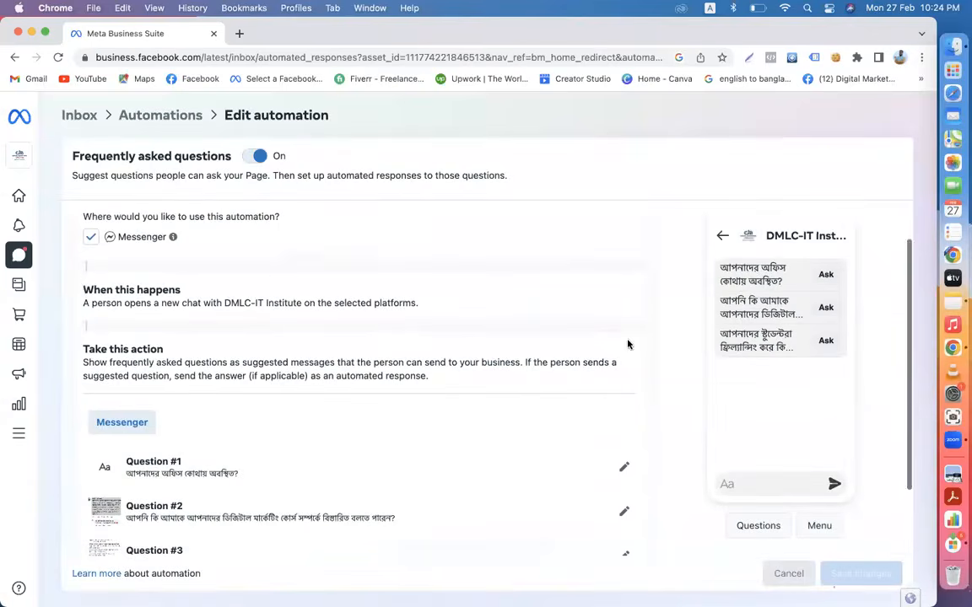
click(76, 116)
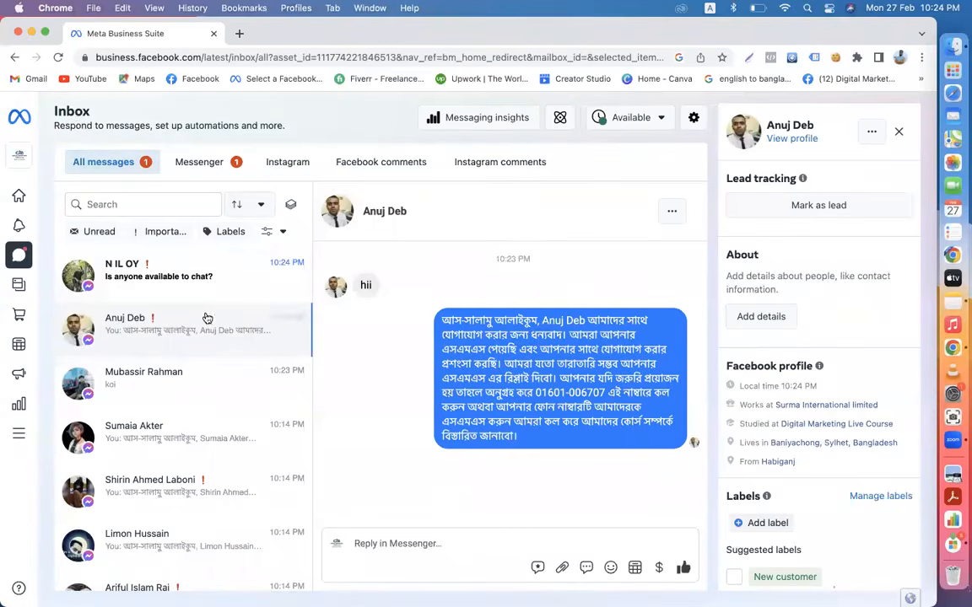
- Check the newest, third and fourth Inbox conversations for the automated Bangla reply
click(189, 279)
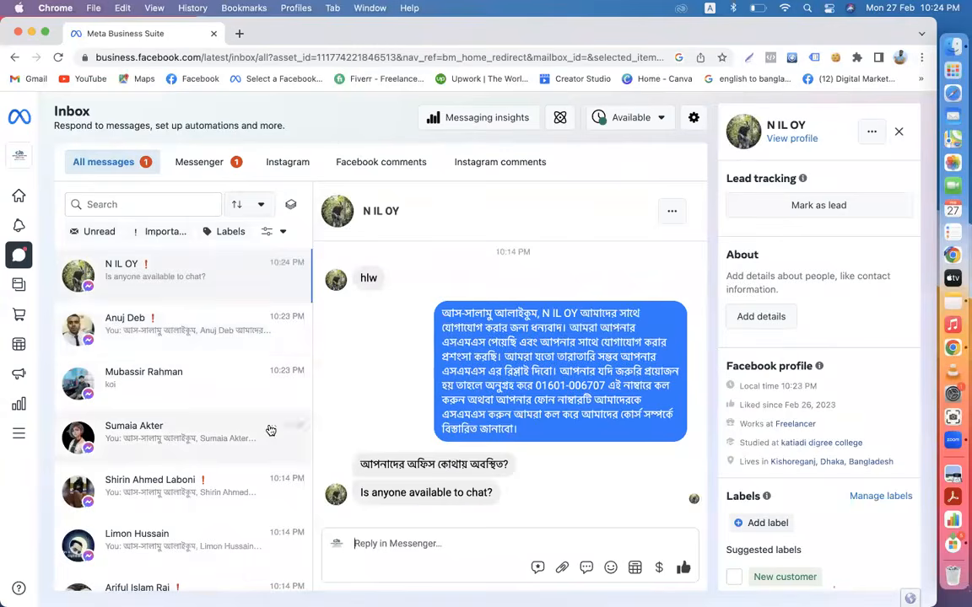
click(165, 376)
click(177, 430)
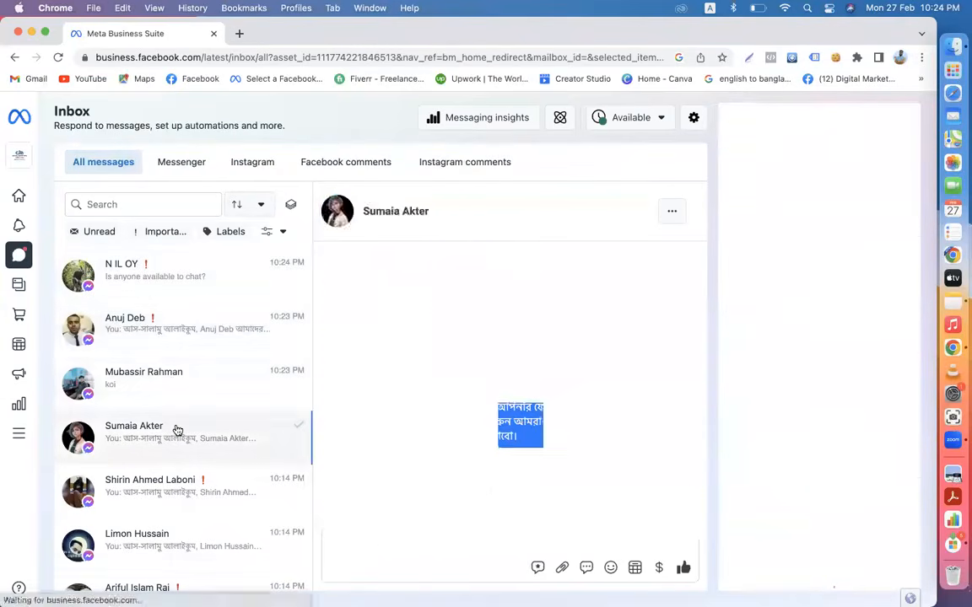
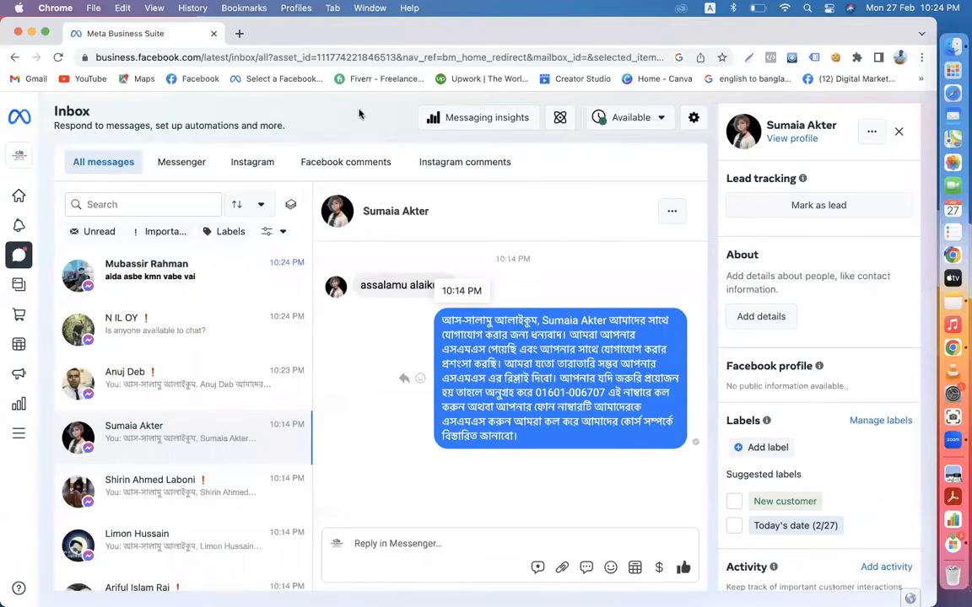
- Open another customer's conversation and set Chrome's page zoom back to 100%
click(166, 283)
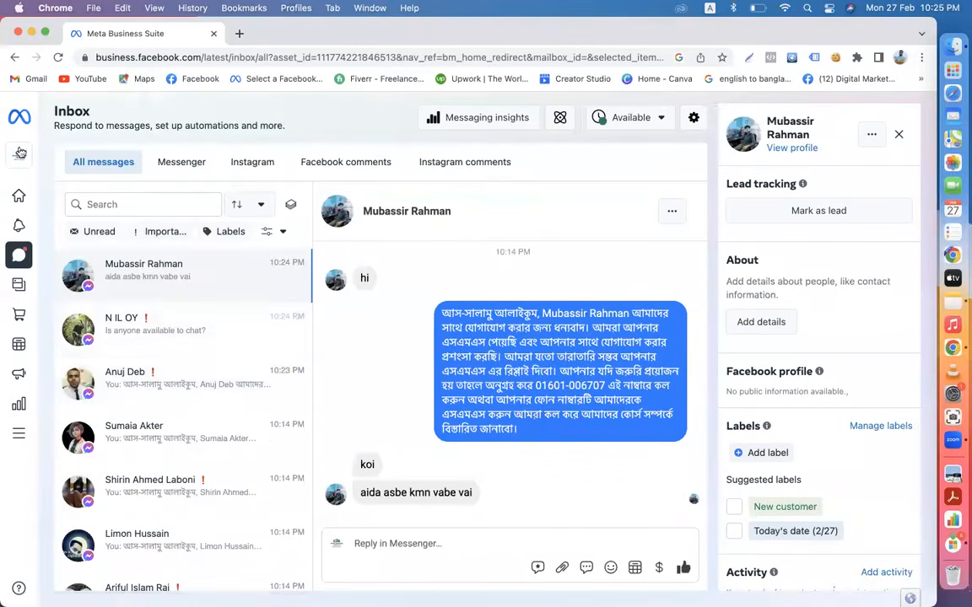
mouse_move(74, 316)
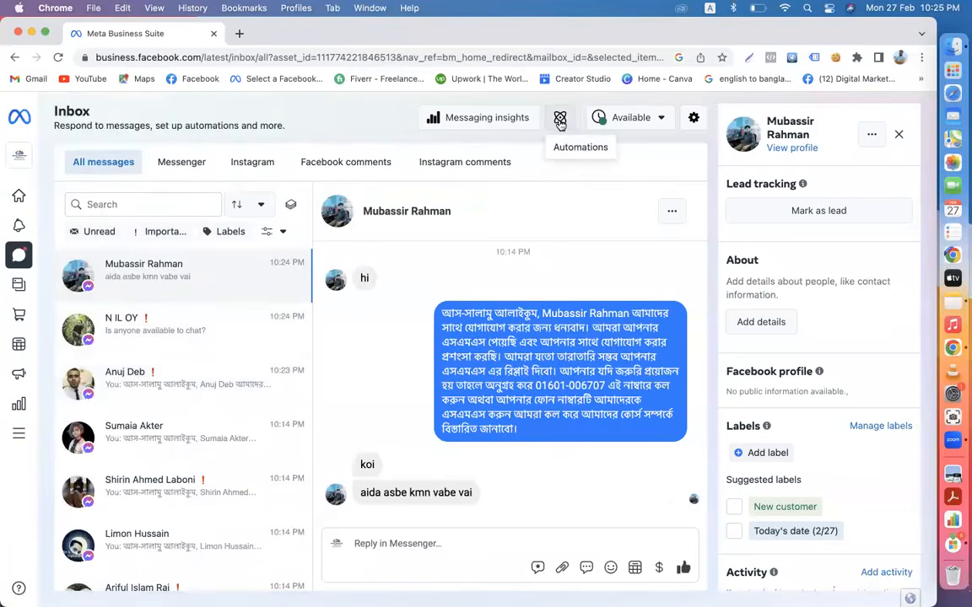
click(922, 59)
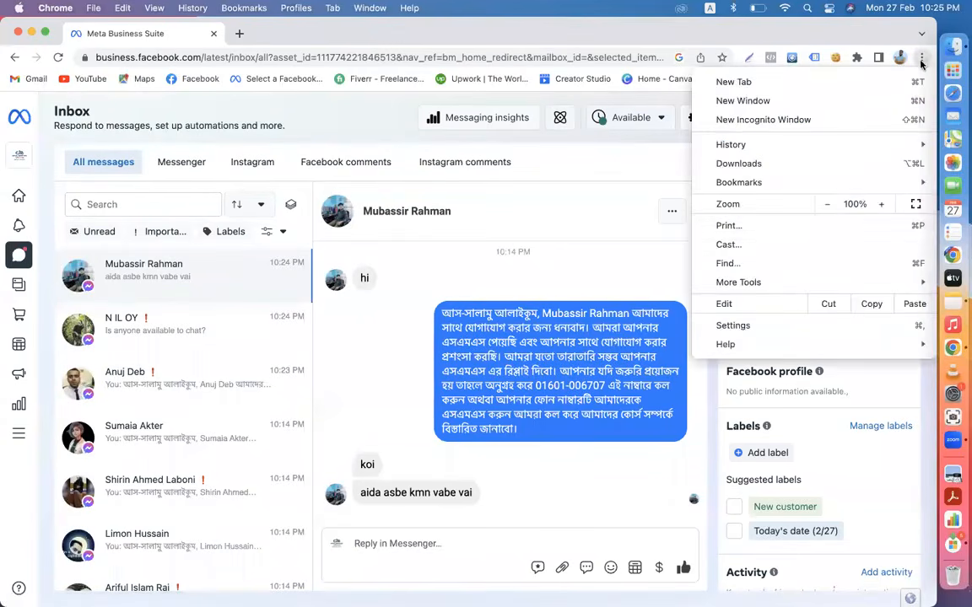
click(823, 205)
click(823, 205)
click(824, 205)
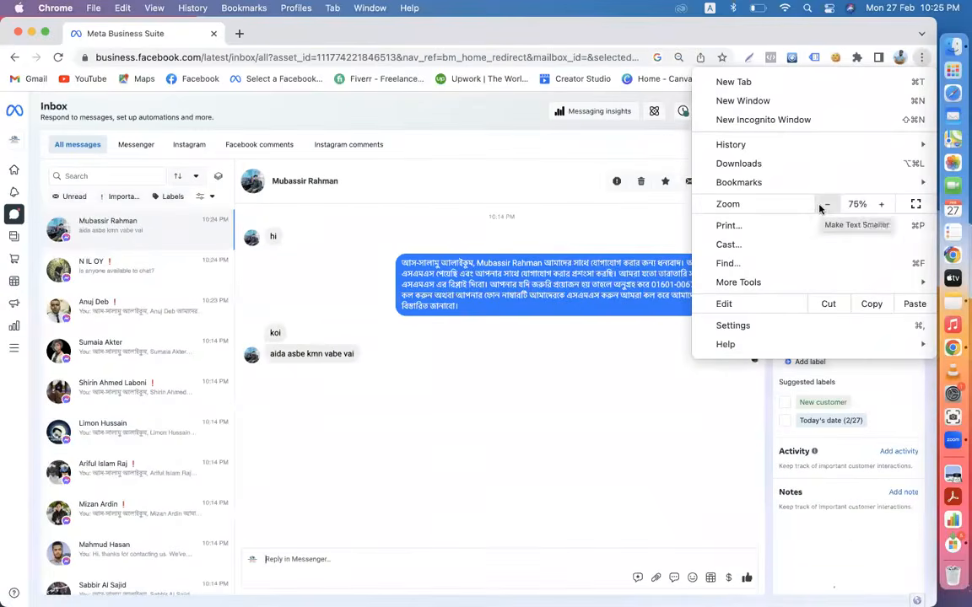
click(881, 205)
click(880, 205)
click(881, 205)
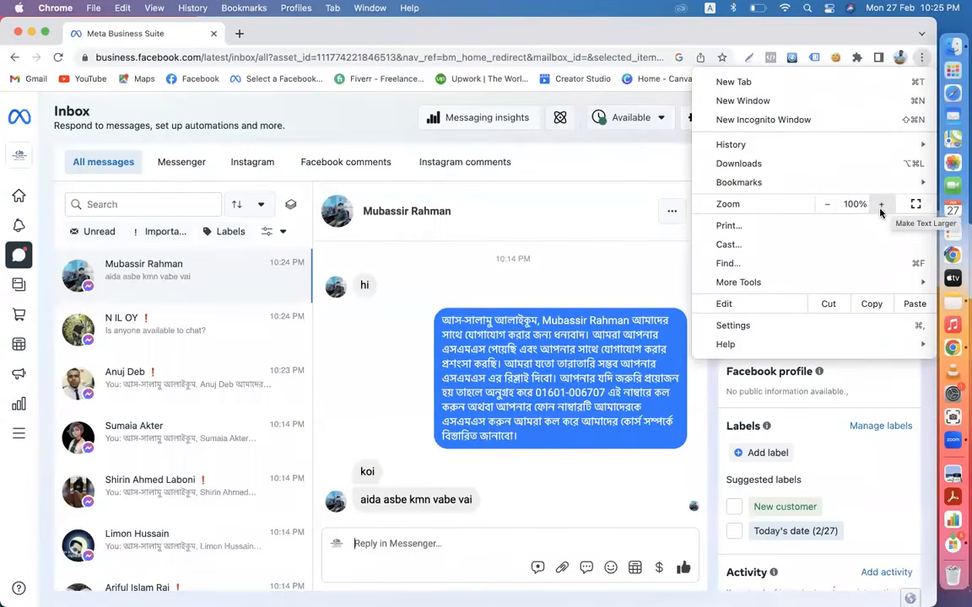
- Close the browser menu and bring up the Inbox Automations page
click(565, 119)
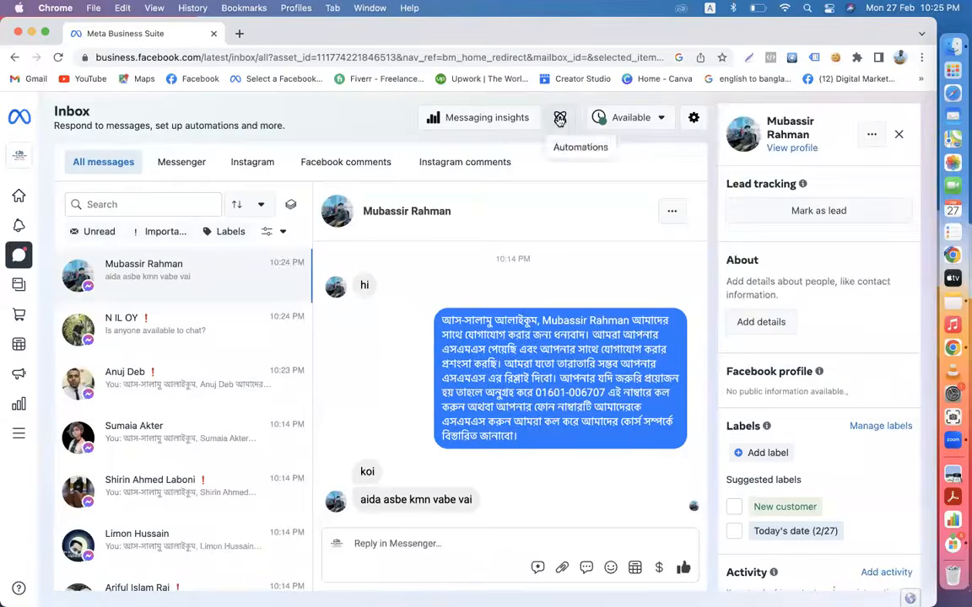
click(560, 119)
scroll(627, 373, down, 2)
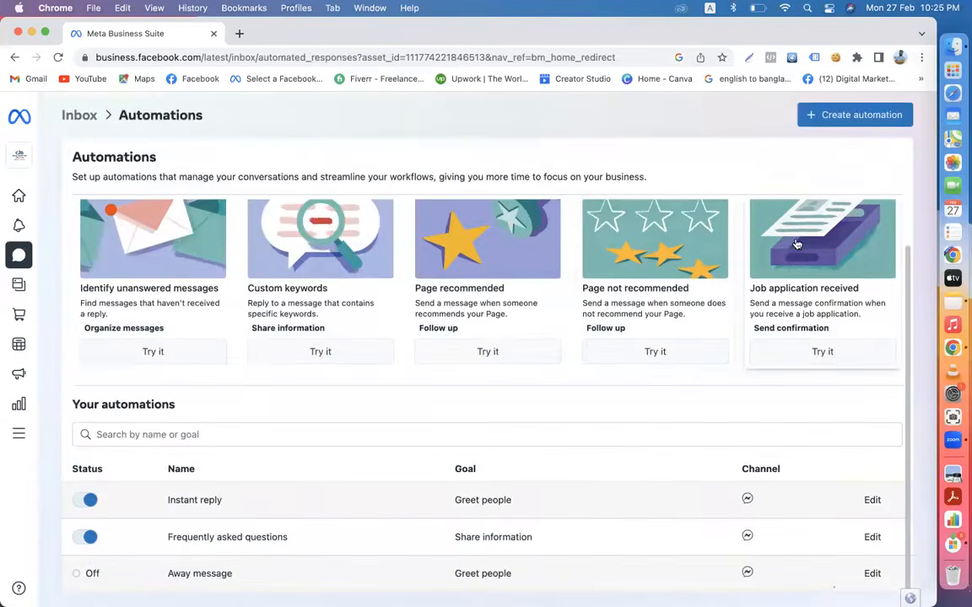
- Set up the Page recommended automation for Messenger, switch it On, and save it
click(922, 58)
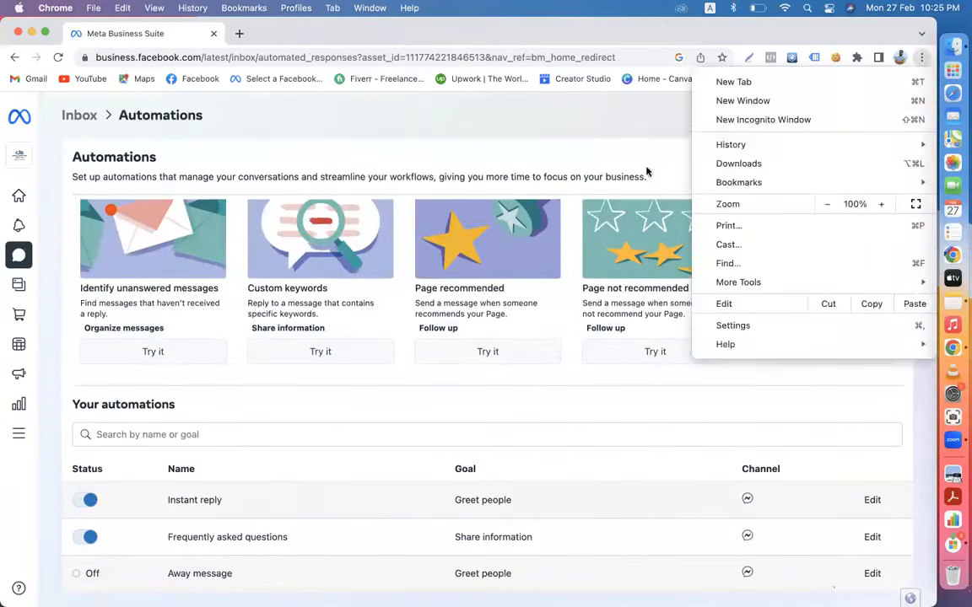
click(581, 141)
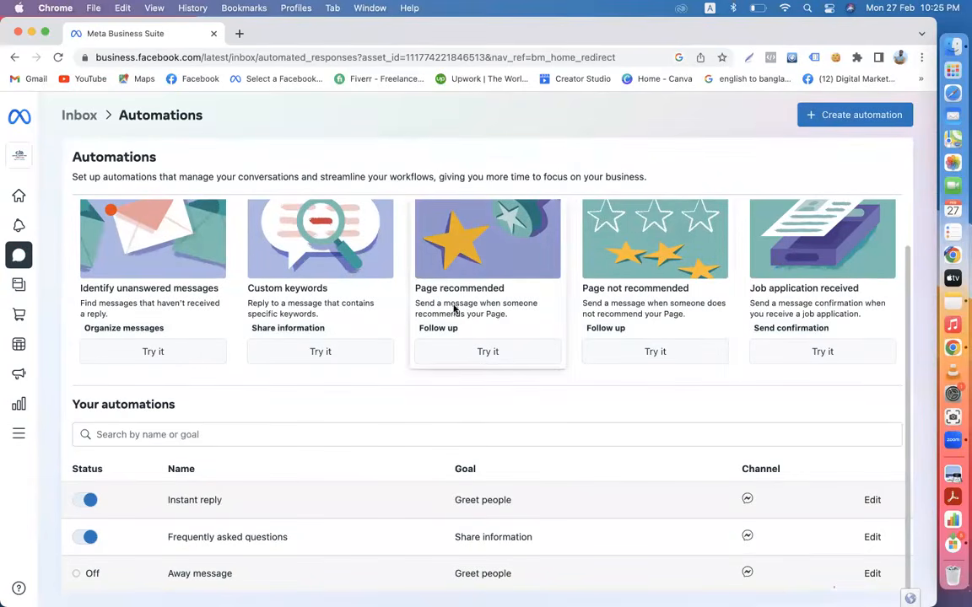
click(489, 352)
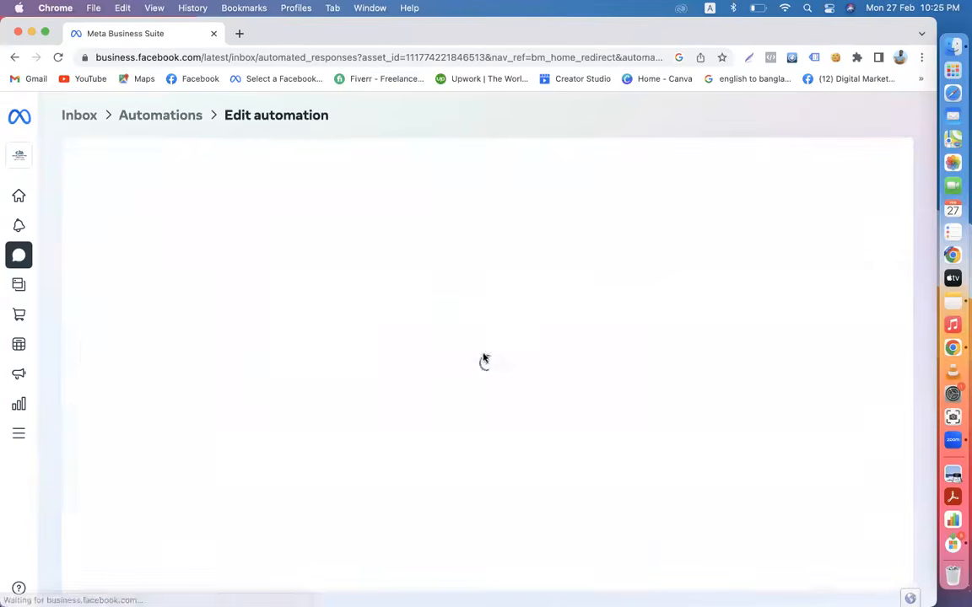
scroll(545, 440, down, 2)
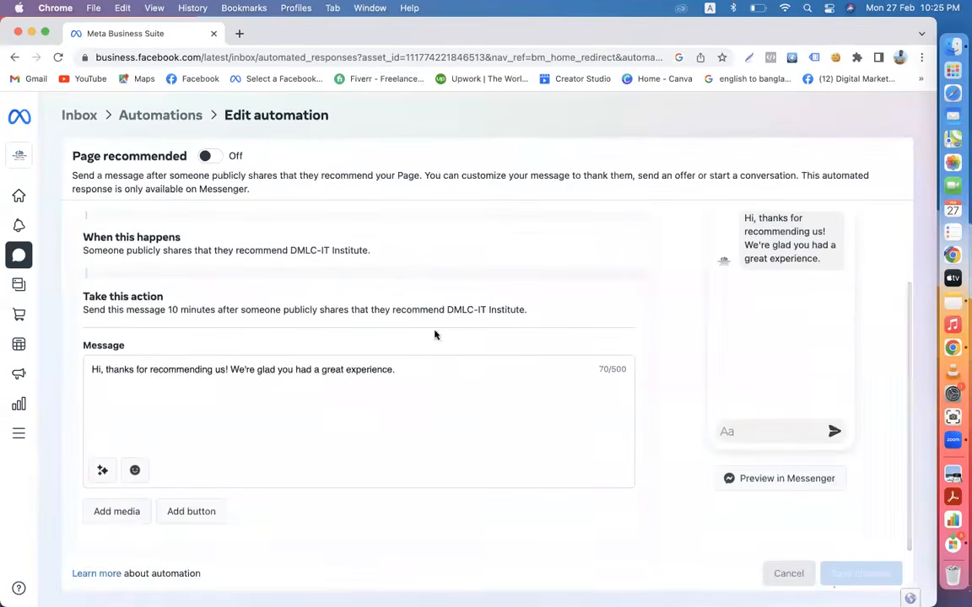
scroll(428, 369, down, 1)
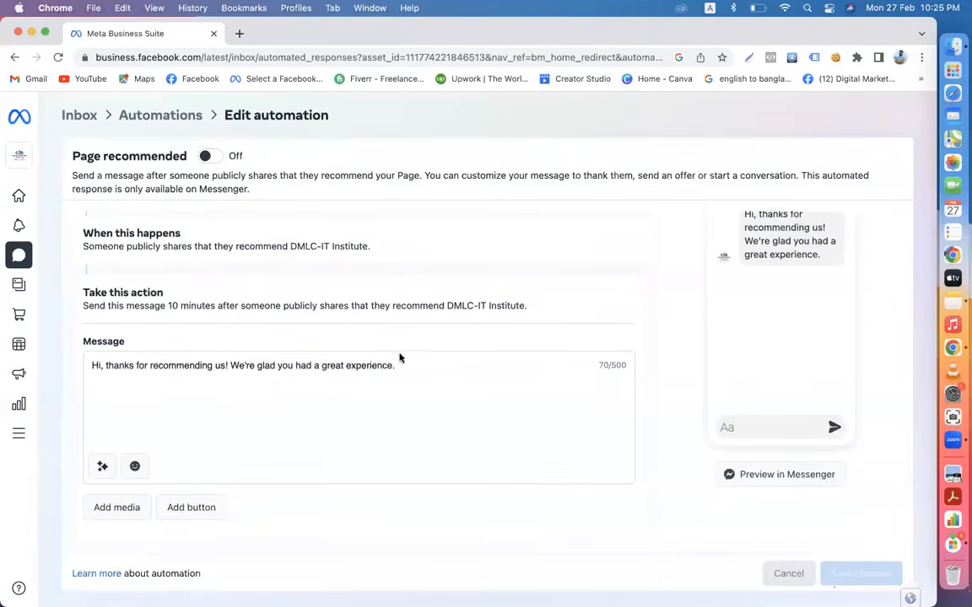
drag(402, 365, 200, 333)
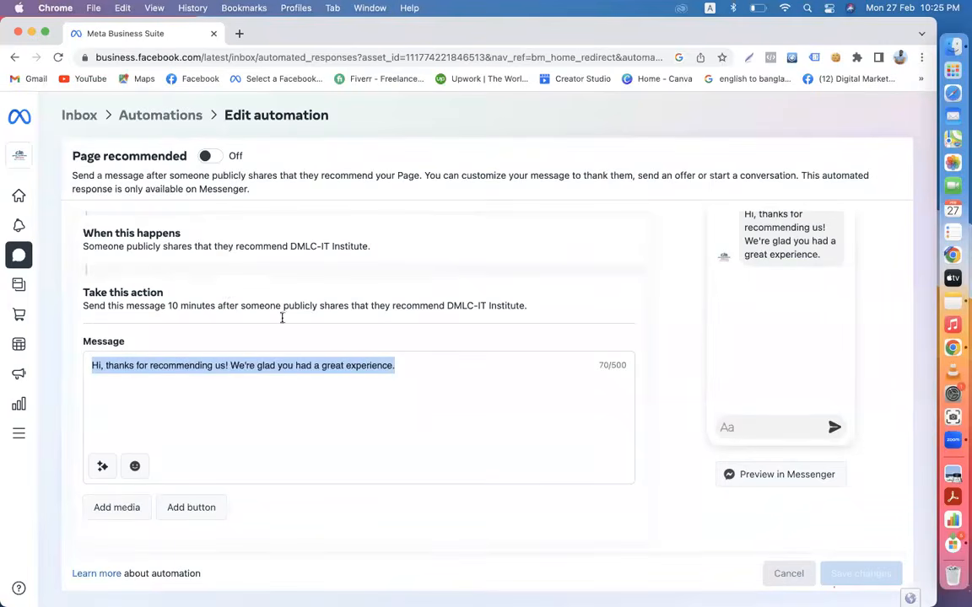
click(395, 363)
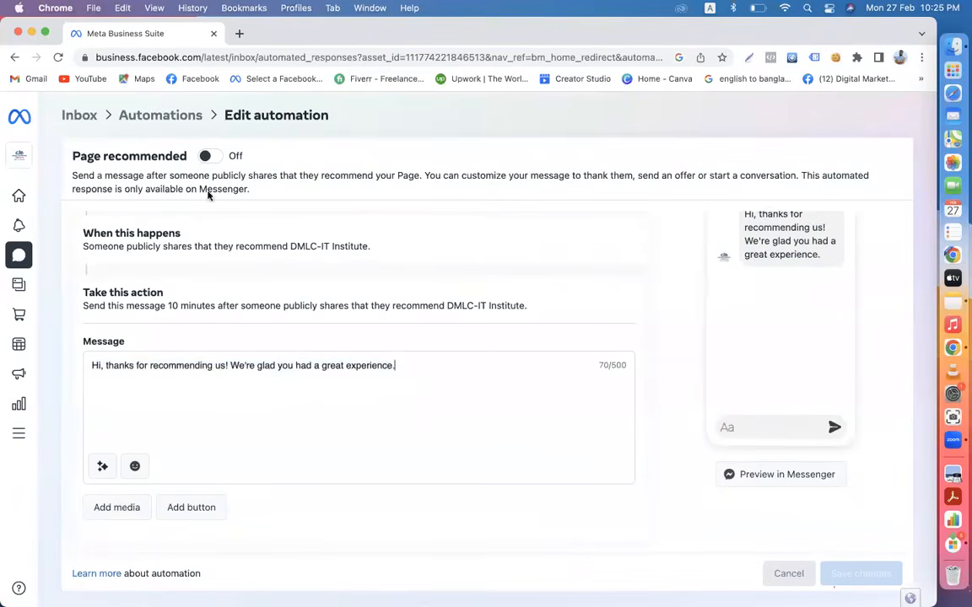
click(206, 156)
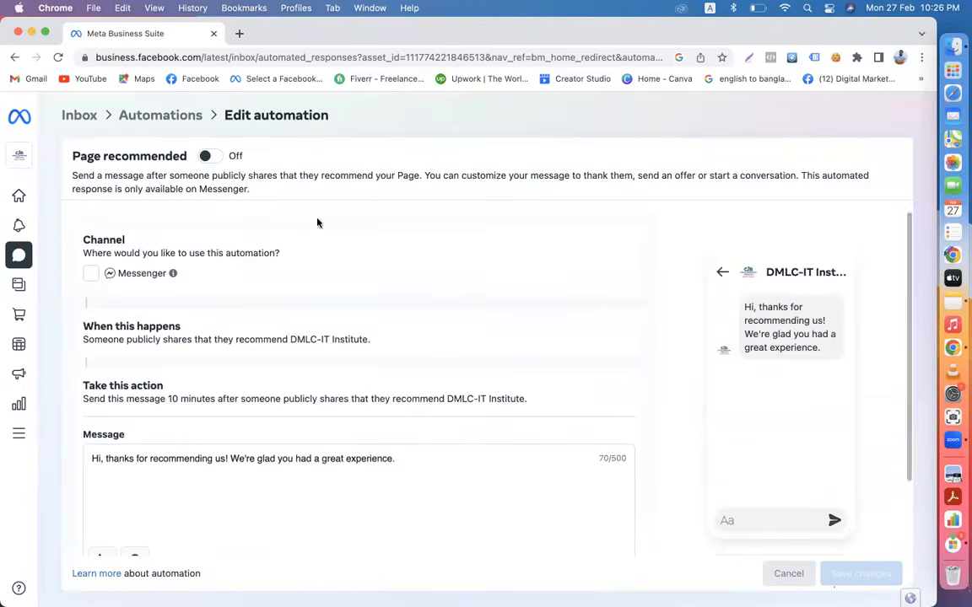
click(91, 274)
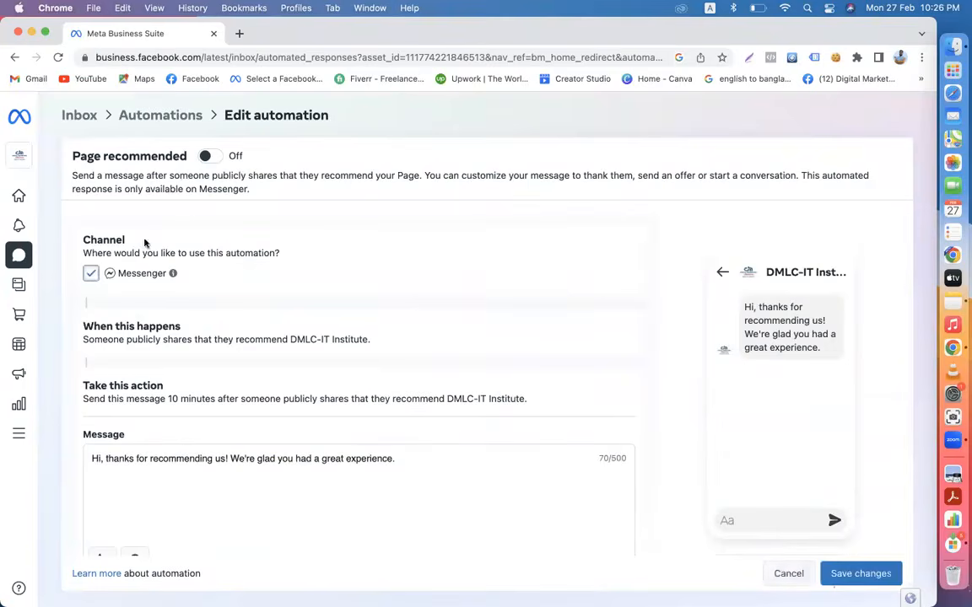
click(206, 156)
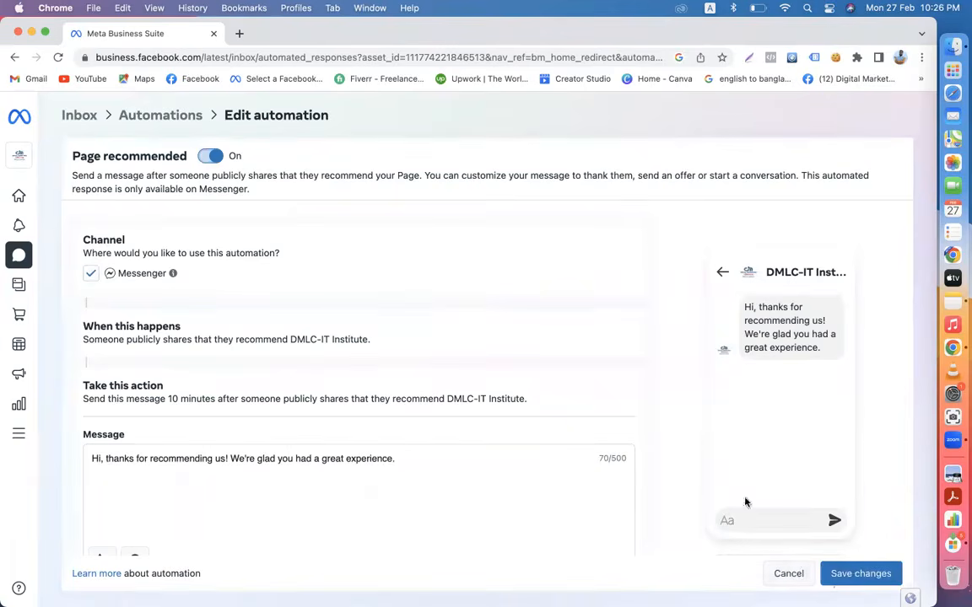
click(861, 579)
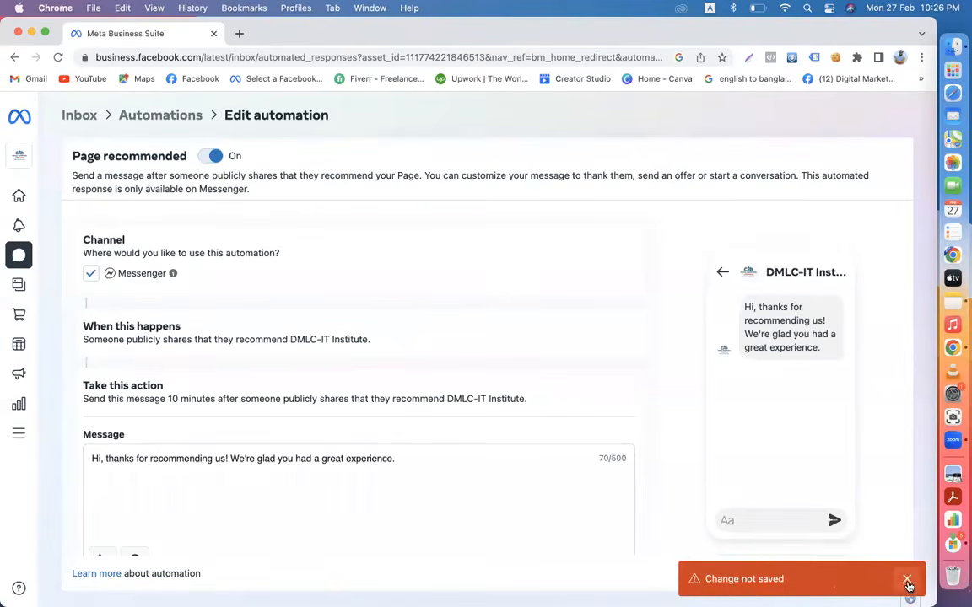
- Reopen Page recommended from the list, recheck Messenger and the On toggle, and save again
click(174, 113)
scroll(420, 415, down, 2)
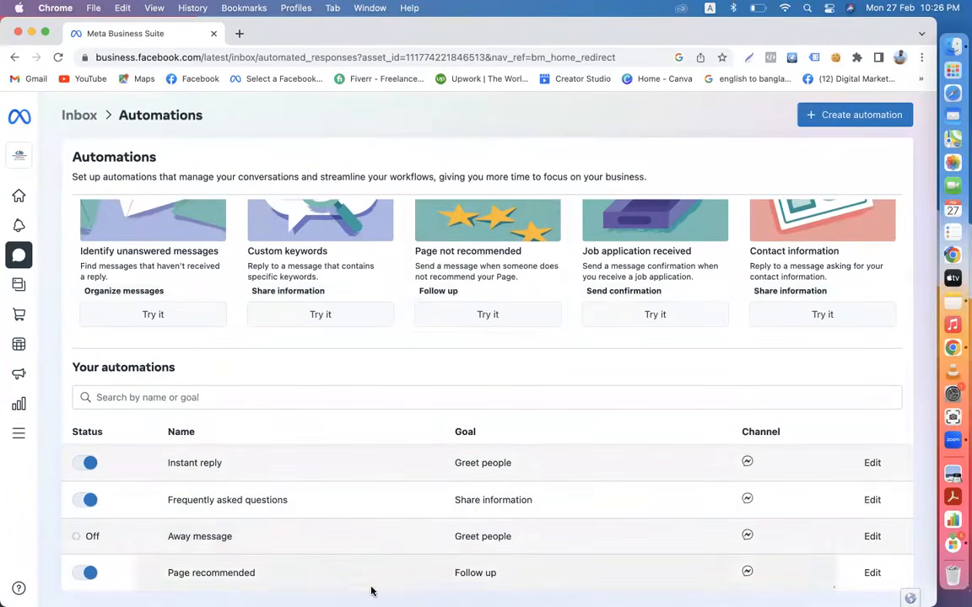
click(872, 573)
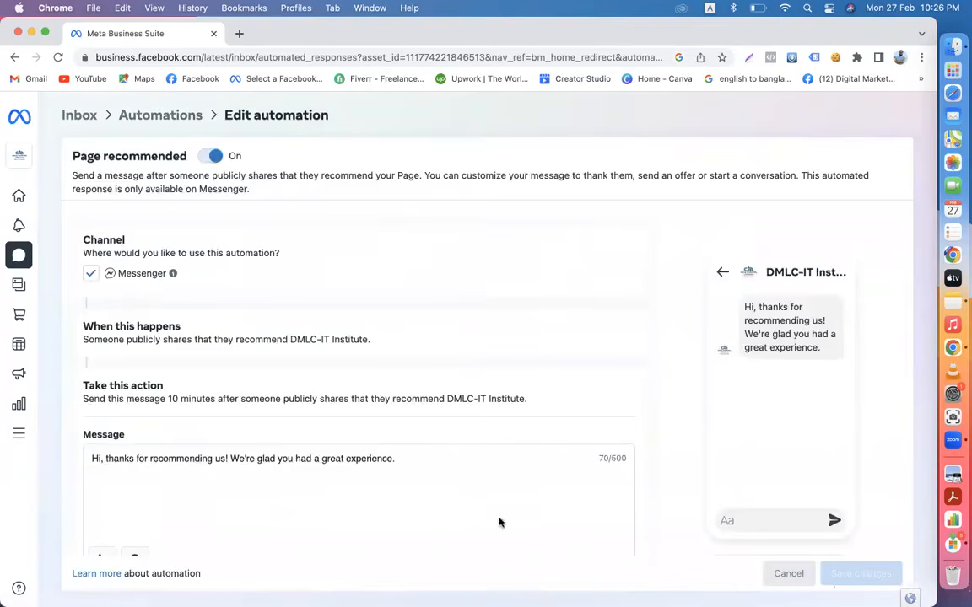
click(89, 274)
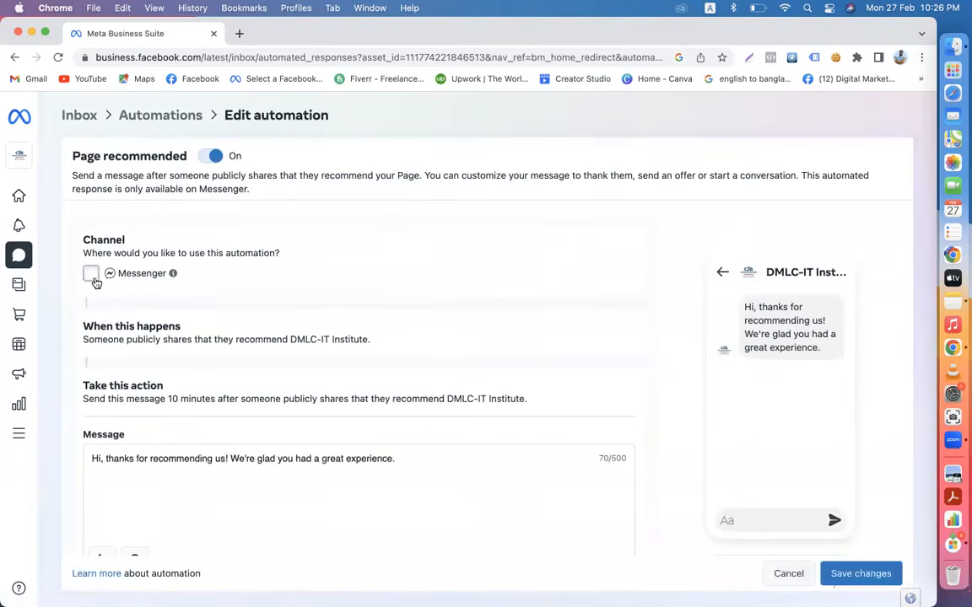
click(90, 273)
click(218, 160)
click(219, 163)
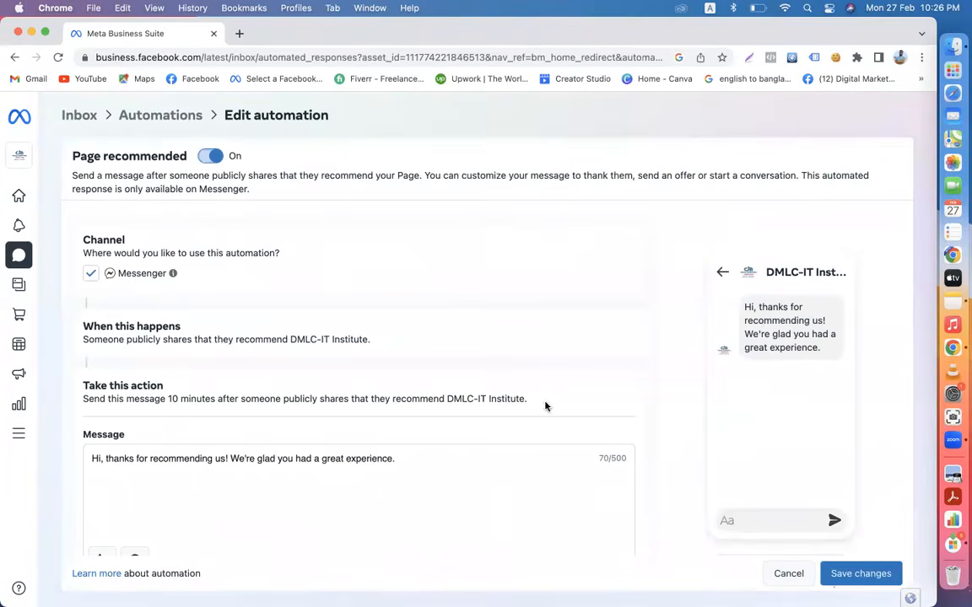
click(852, 574)
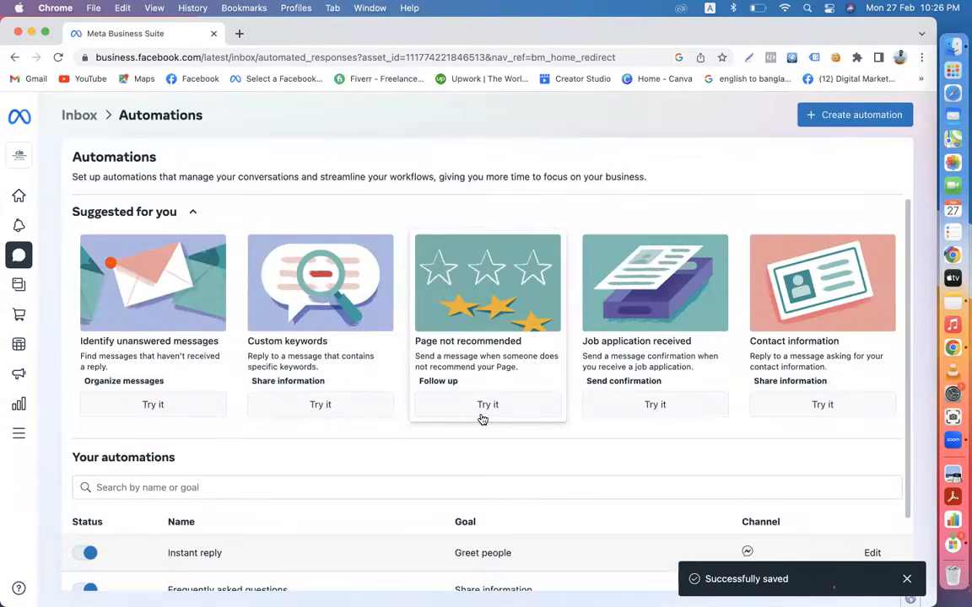
scroll(483, 419, down, 2)
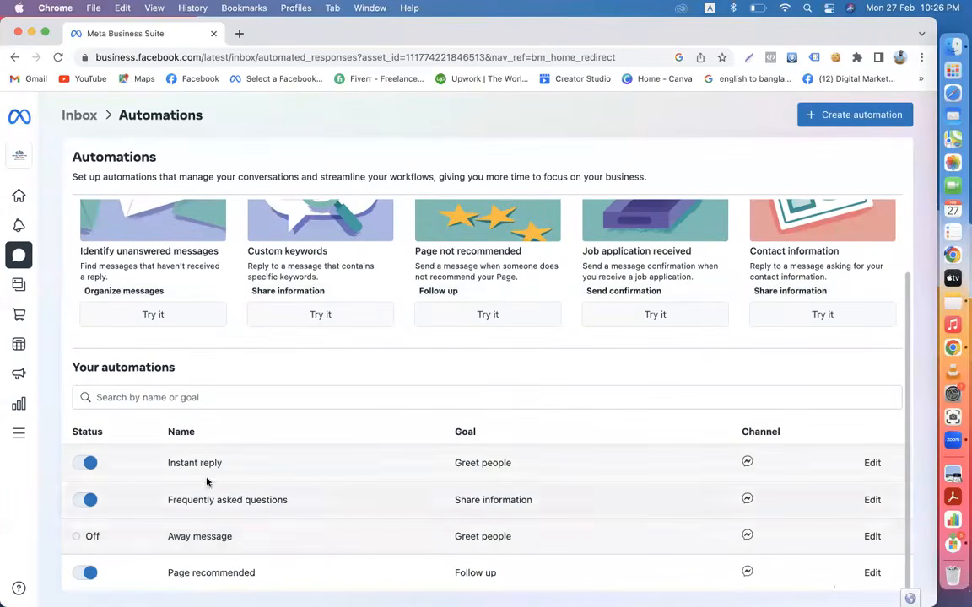
- Switch on the Page not recommended automation for Messenger and save it
click(489, 316)
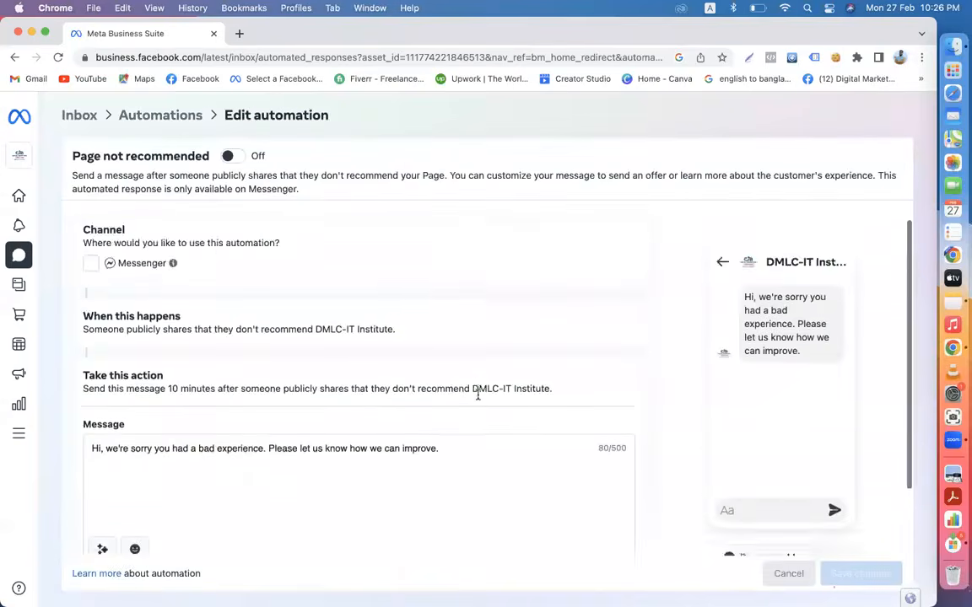
scroll(478, 394, down, 3)
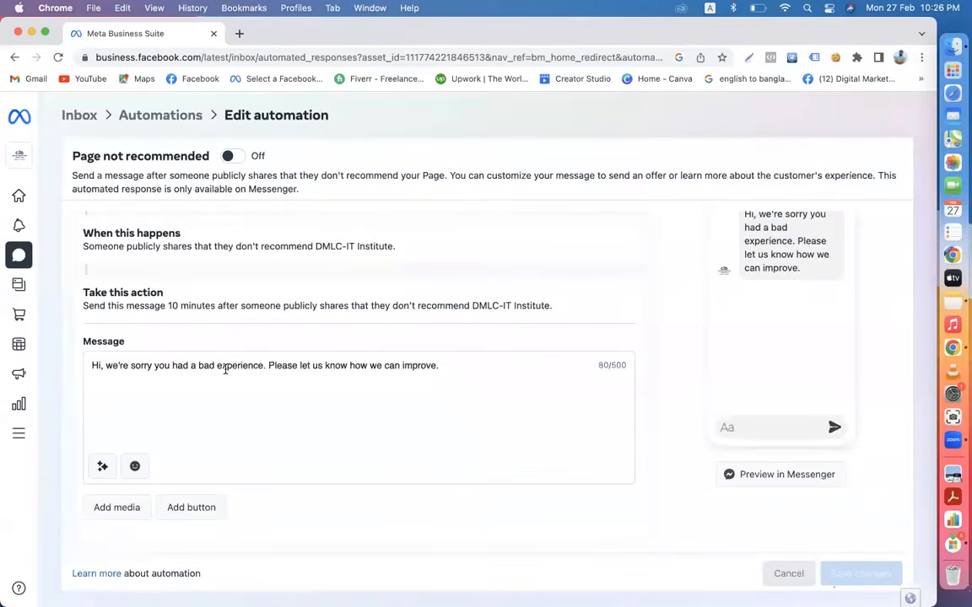
click(232, 156)
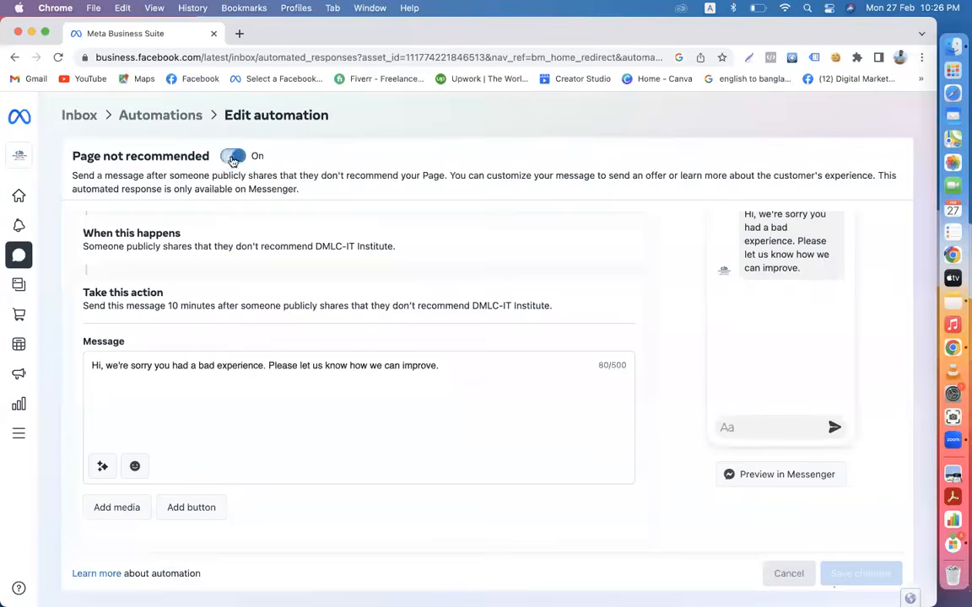
click(233, 157)
click(90, 273)
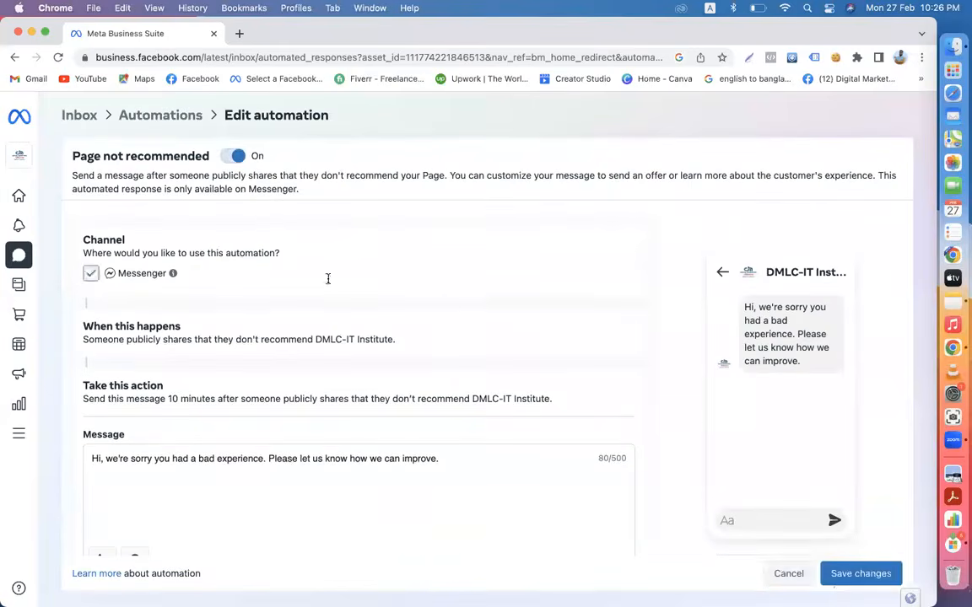
scroll(557, 413, down, 3)
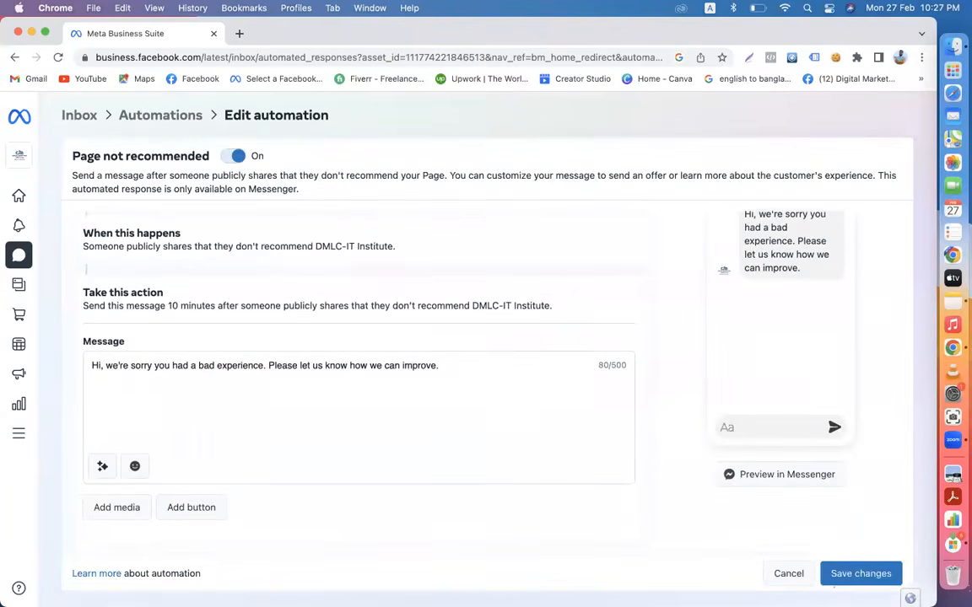
click(850, 575)
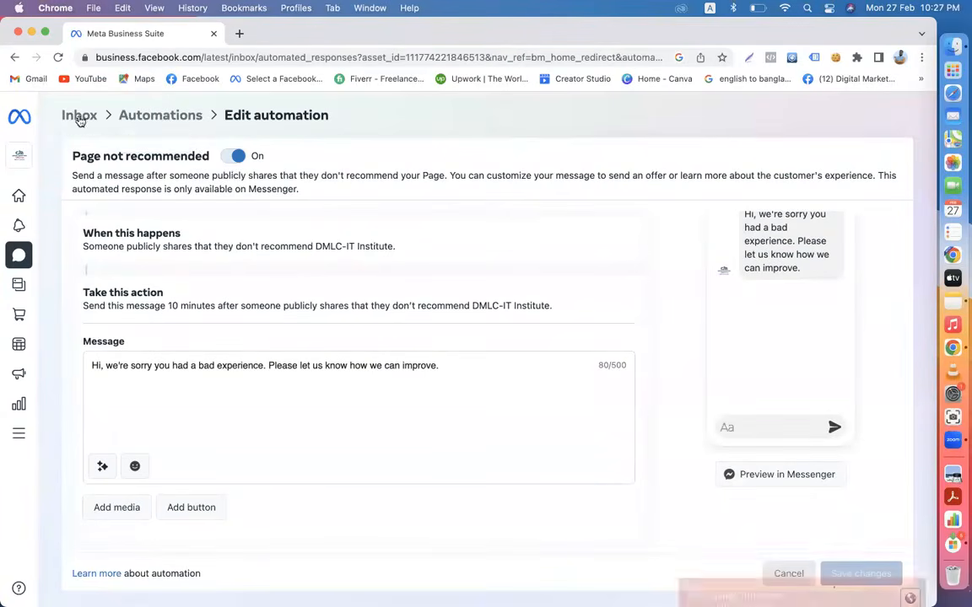
- Reopen Page not recommended, re-toggle On and Messenger, review the apology text, and save again
click(135, 116)
scroll(303, 455, down, 3)
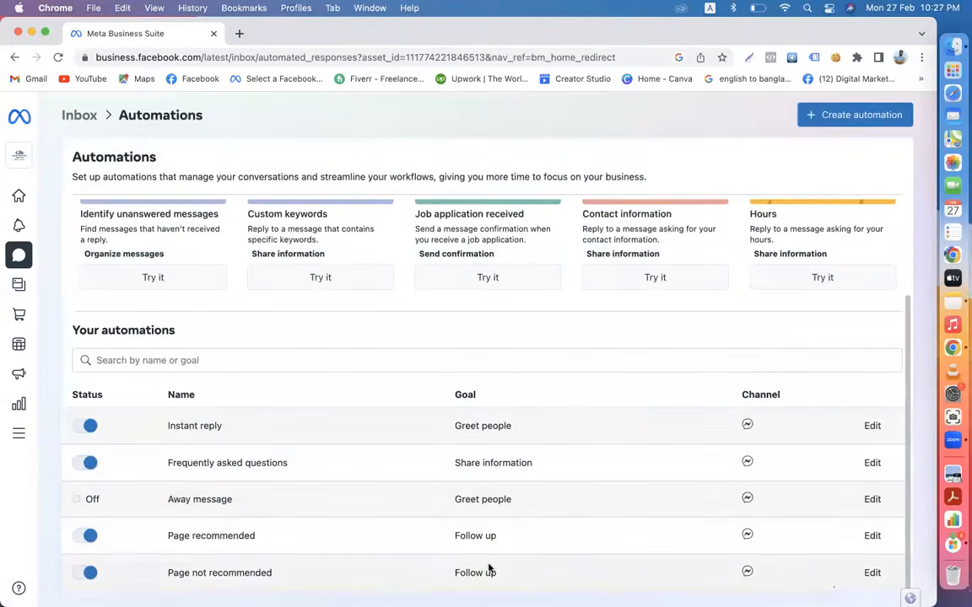
click(872, 573)
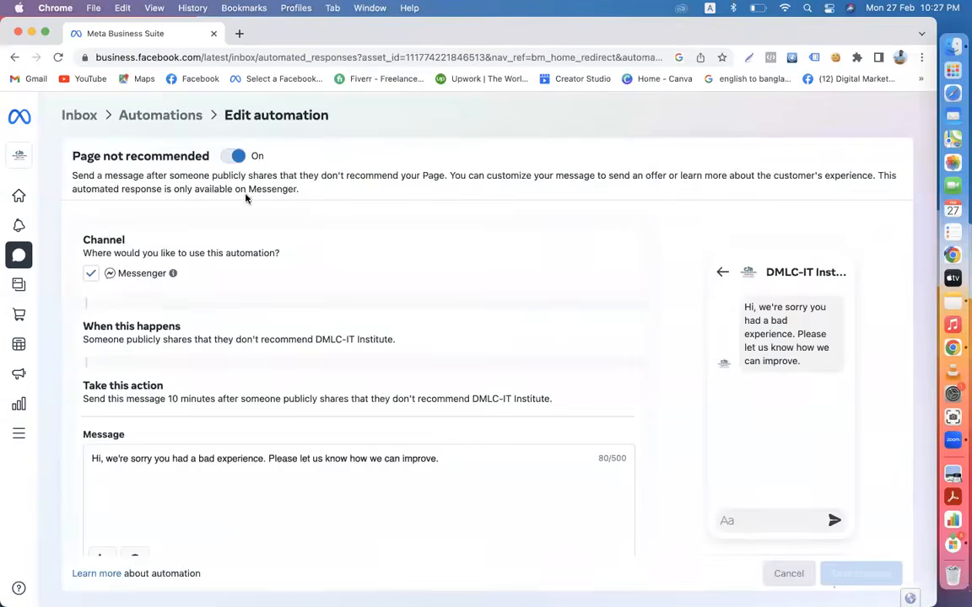
click(233, 156)
click(253, 163)
click(93, 274)
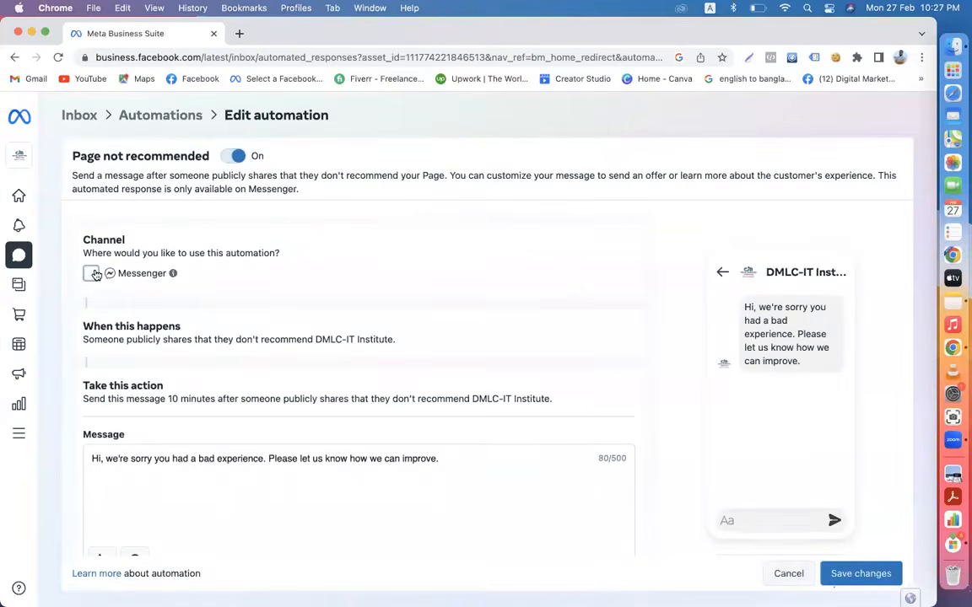
click(92, 274)
drag(452, 461, 140, 451)
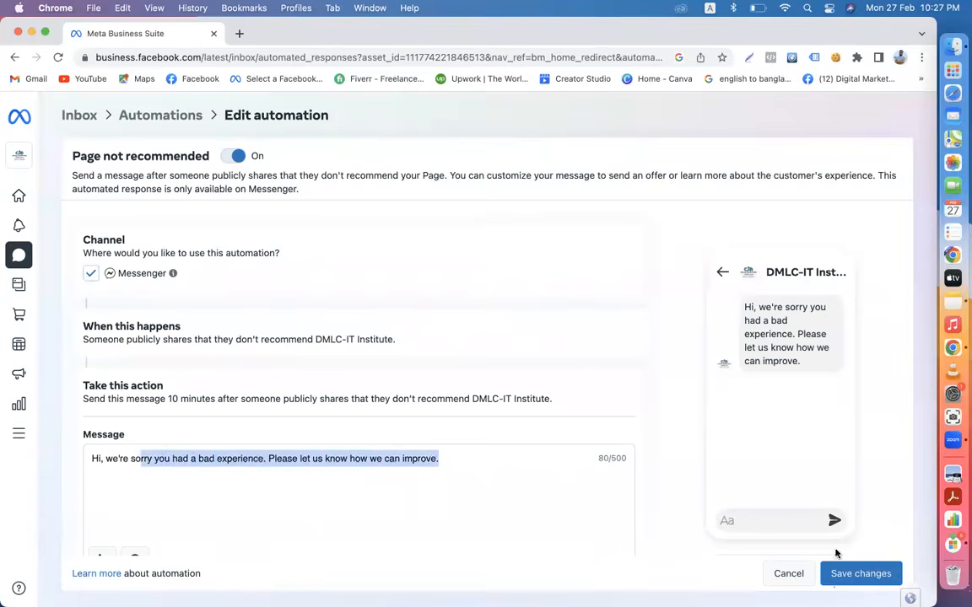
click(839, 574)
scroll(523, 467, down, 3)
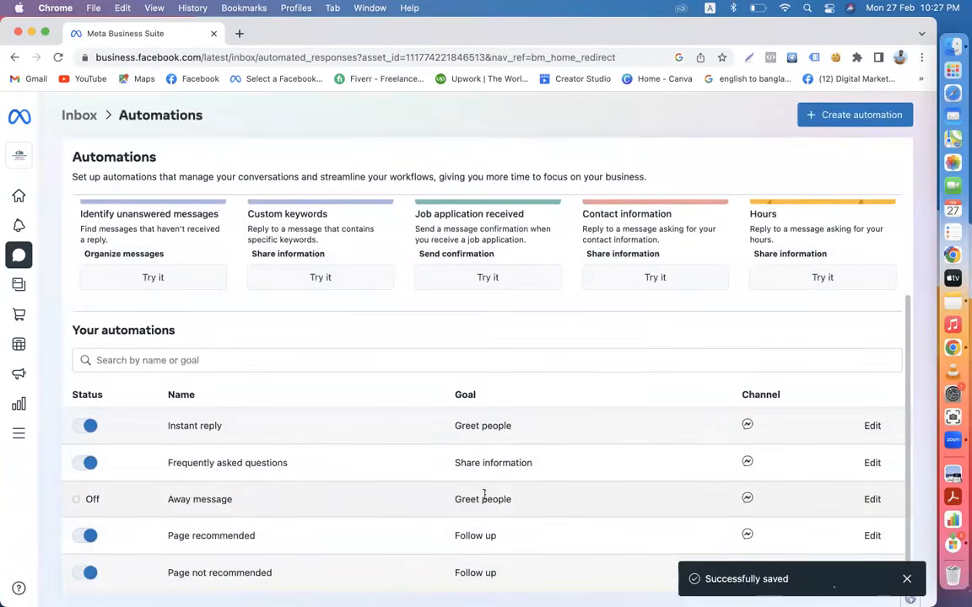
- Open the Away message editor, recheck Messenger as channel, and review the away text
click(870, 500)
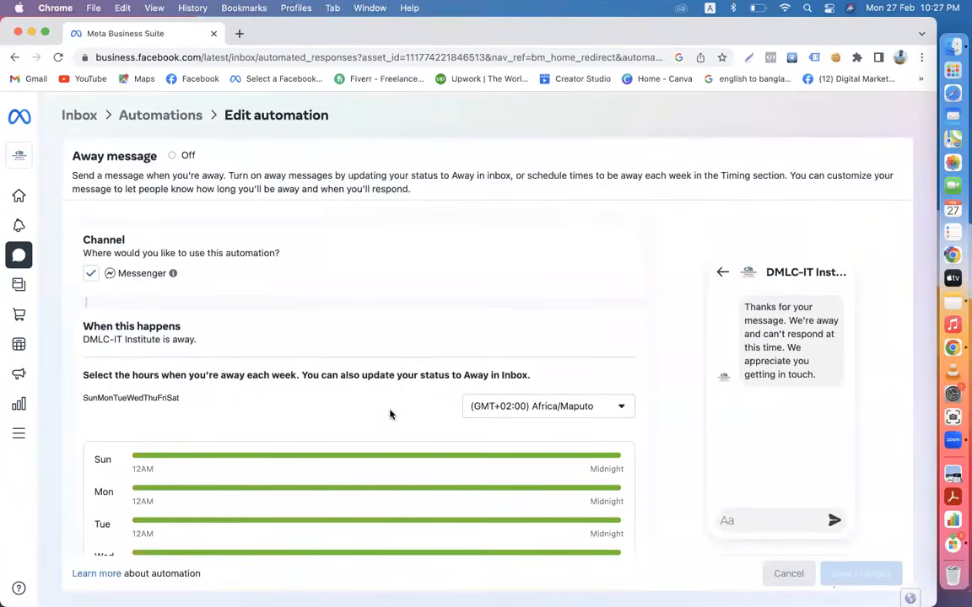
scroll(390, 413, down, 5)
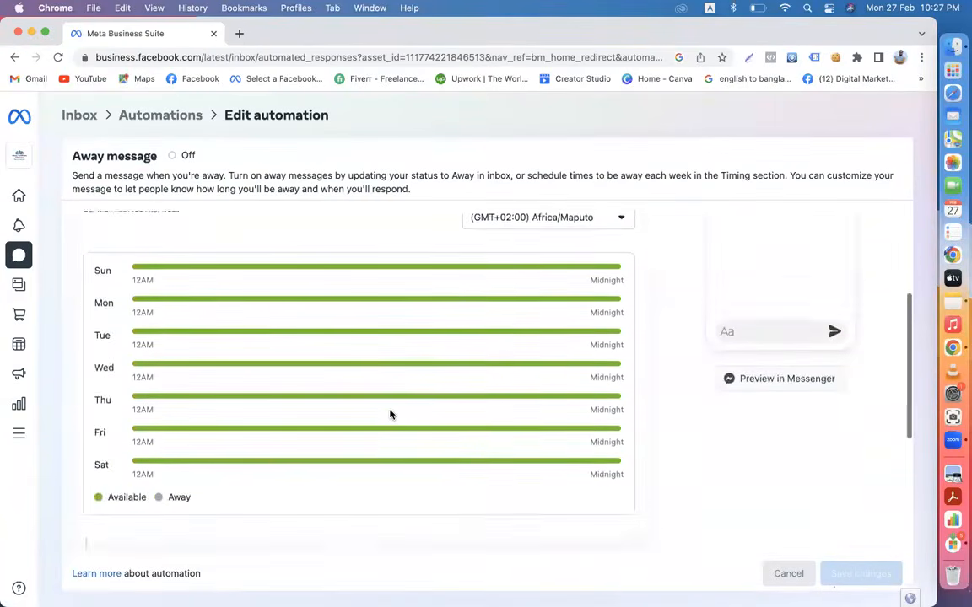
scroll(389, 414, down, 7)
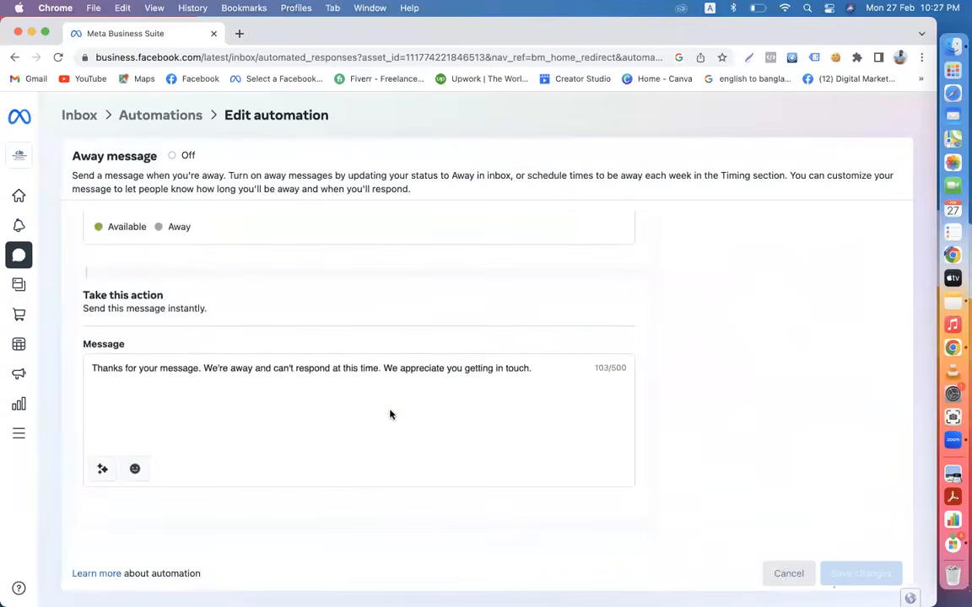
scroll(389, 414, up, 12)
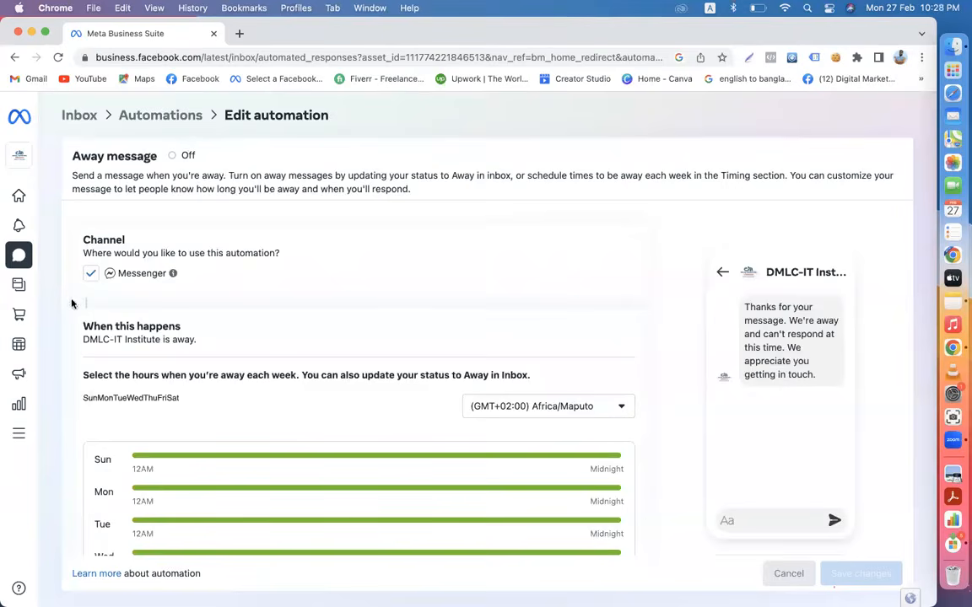
click(91, 274)
click(91, 274)
scroll(262, 301, down, 7)
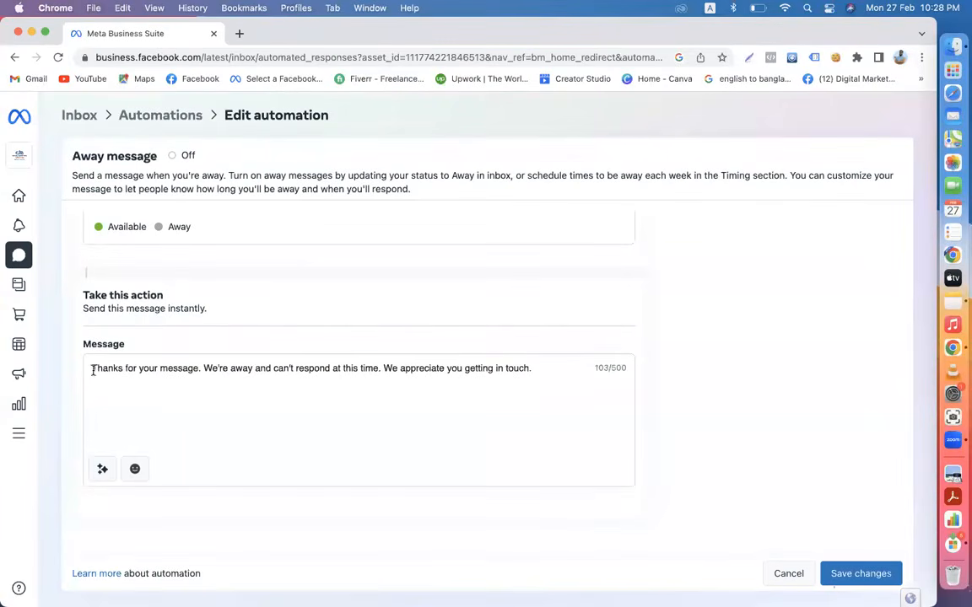
drag(92, 371, 195, 381)
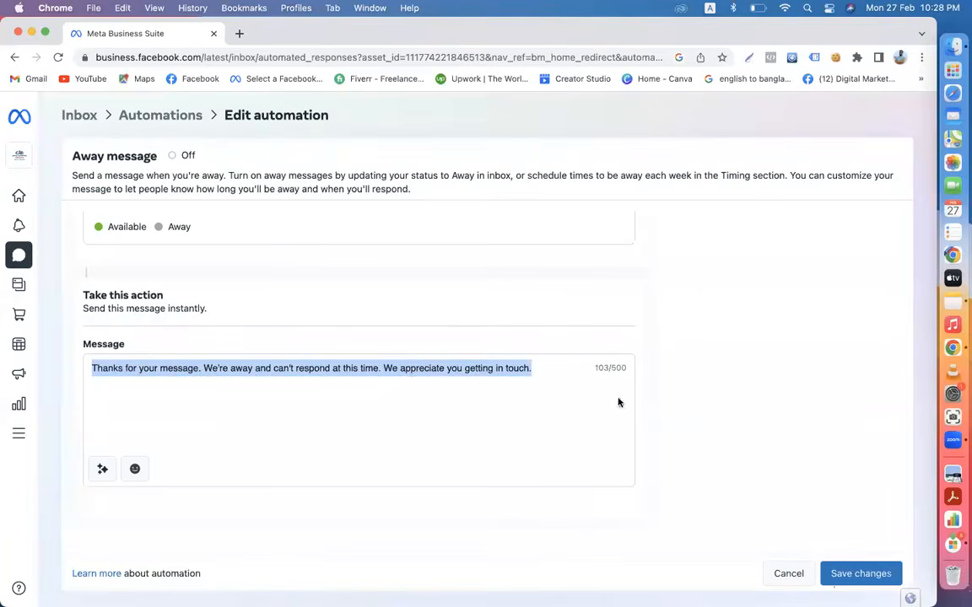
click(534, 368)
scroll(275, 422, up, 3)
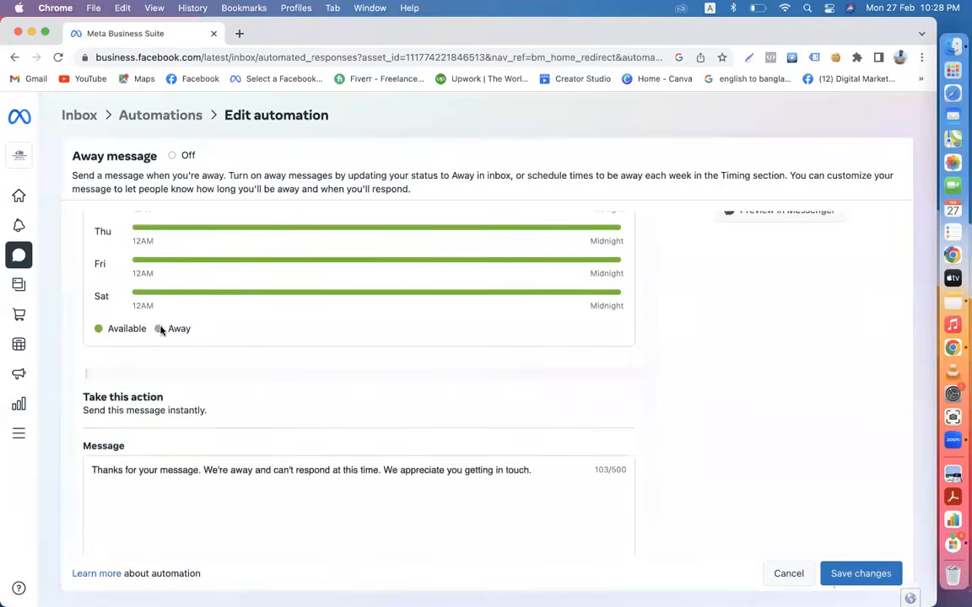
scroll(287, 380, up, 2)
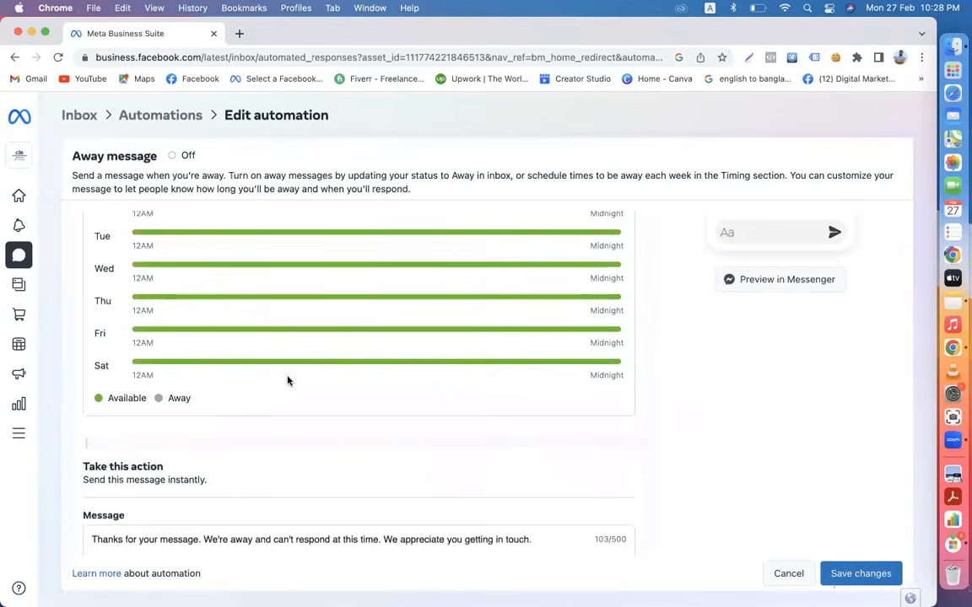
scroll(287, 380, up, 5)
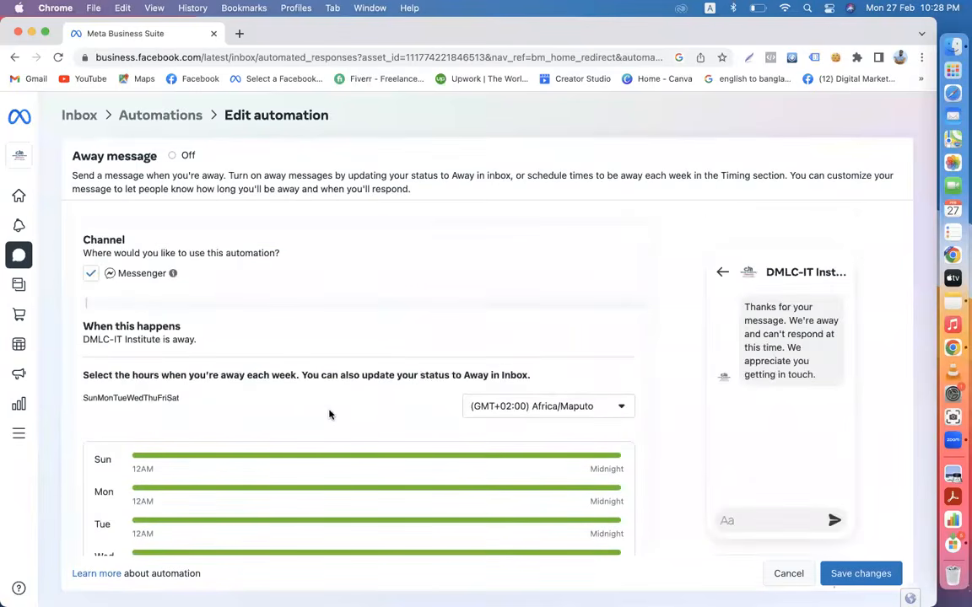
scroll(330, 413, down, 2)
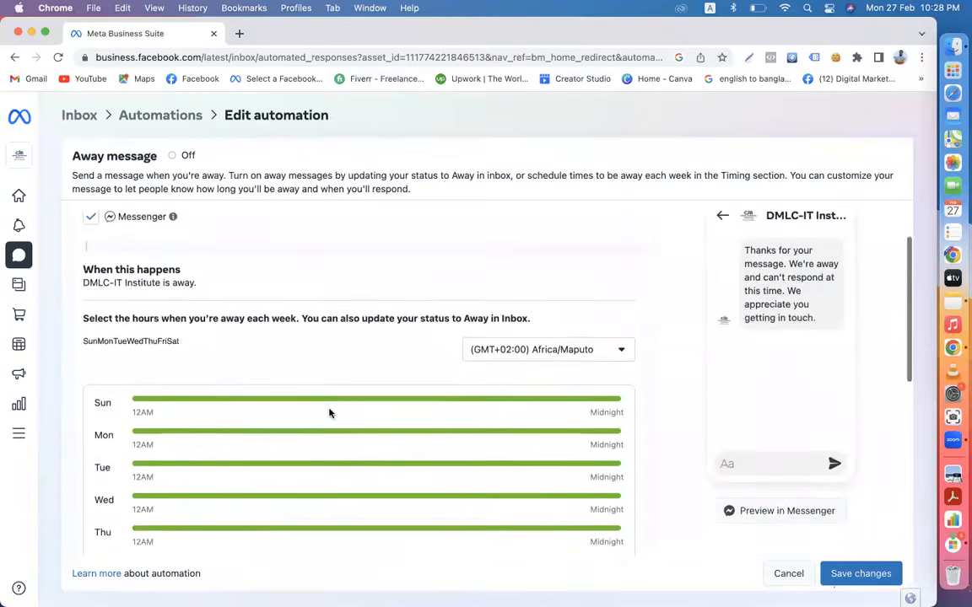
- Search 'dh' and set the schedule time zone to (GMT+06:00) Asia/Dhaka
click(558, 350)
text(dh)
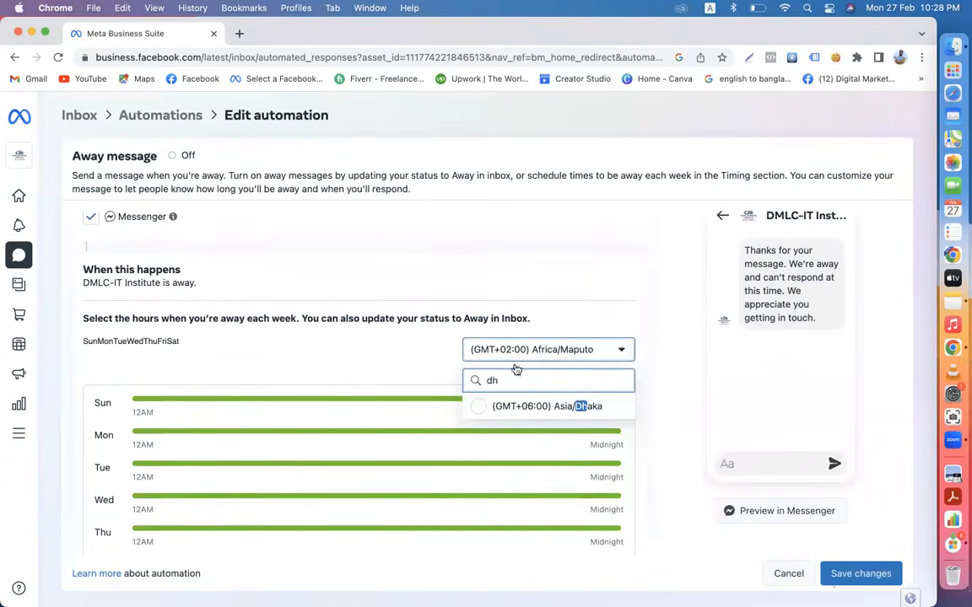
click(488, 406)
scroll(577, 432, down, 3)
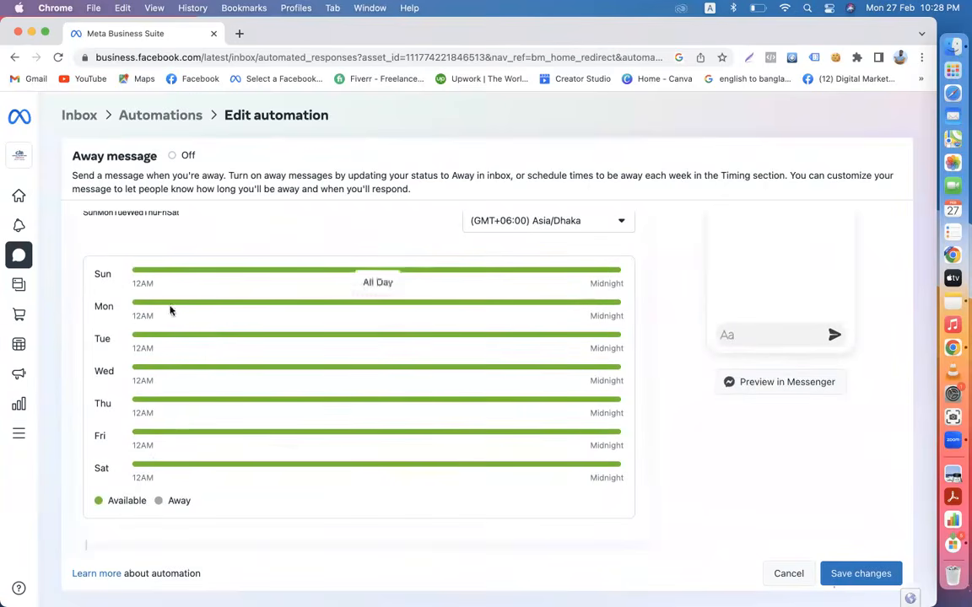
scroll(148, 451, down, 1)
scroll(152, 462, down, 5)
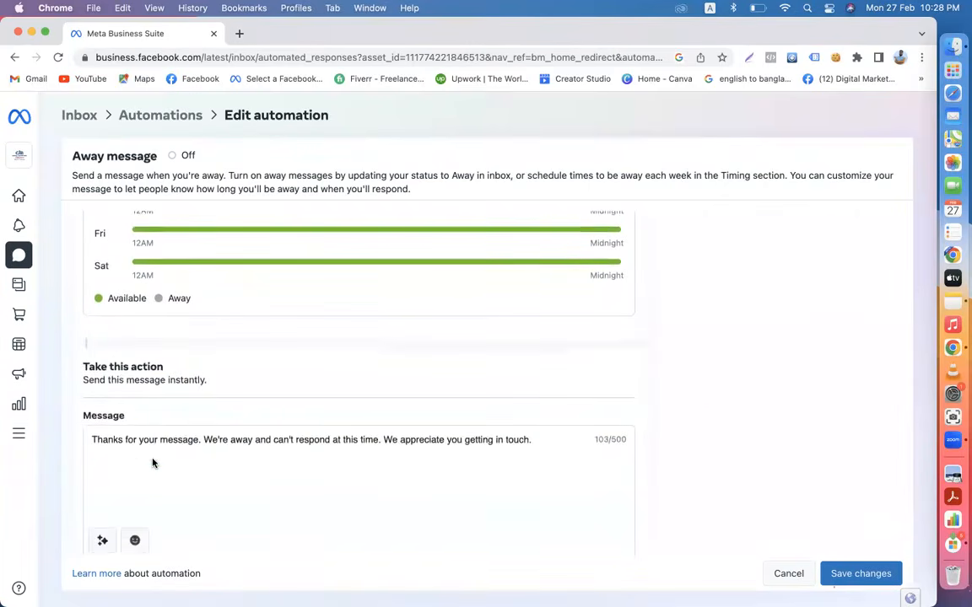
scroll(152, 462, down, 2)
drag(545, 411, 91, 391)
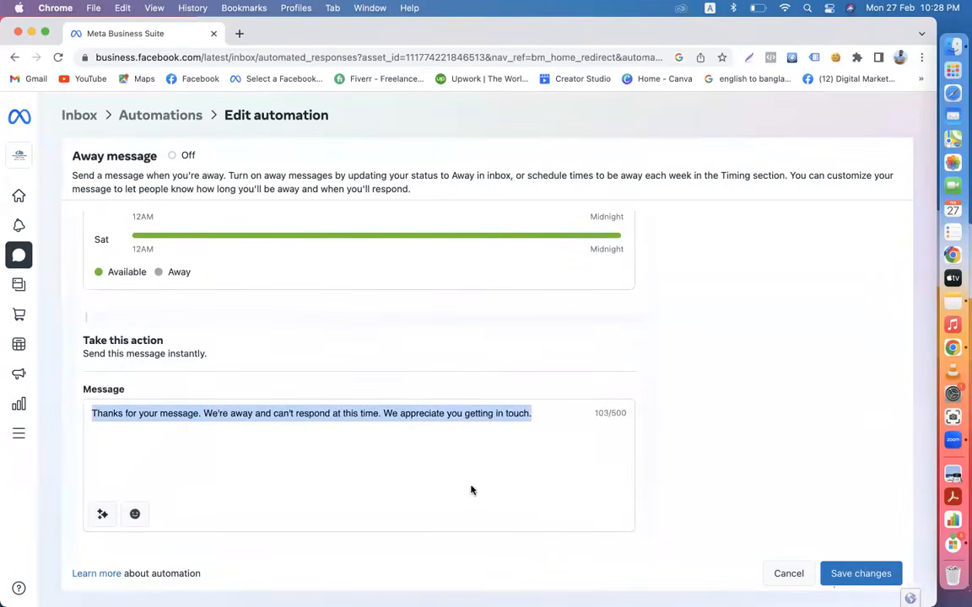
scroll(478, 501, up, 5)
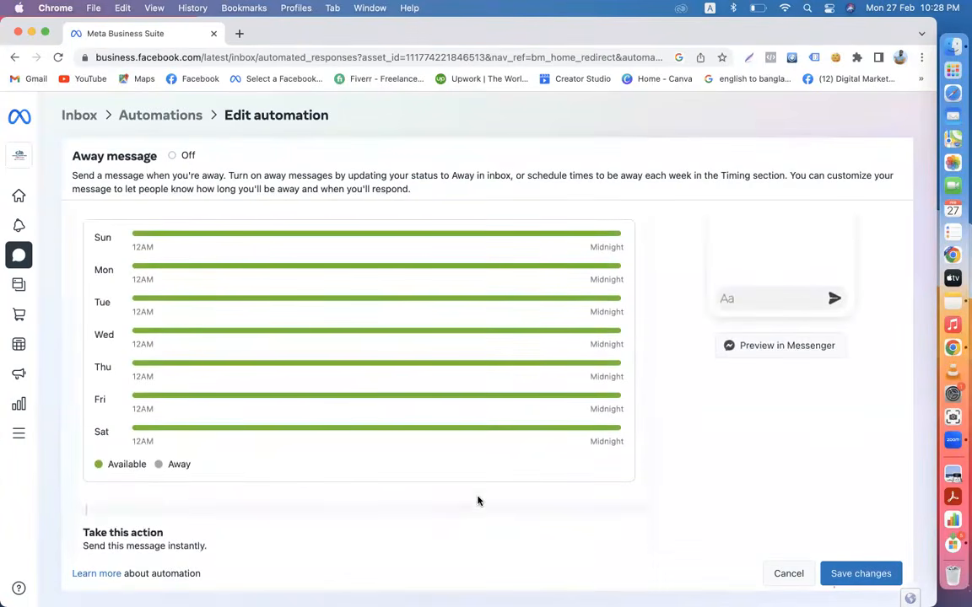
scroll(477, 501, up, 5)
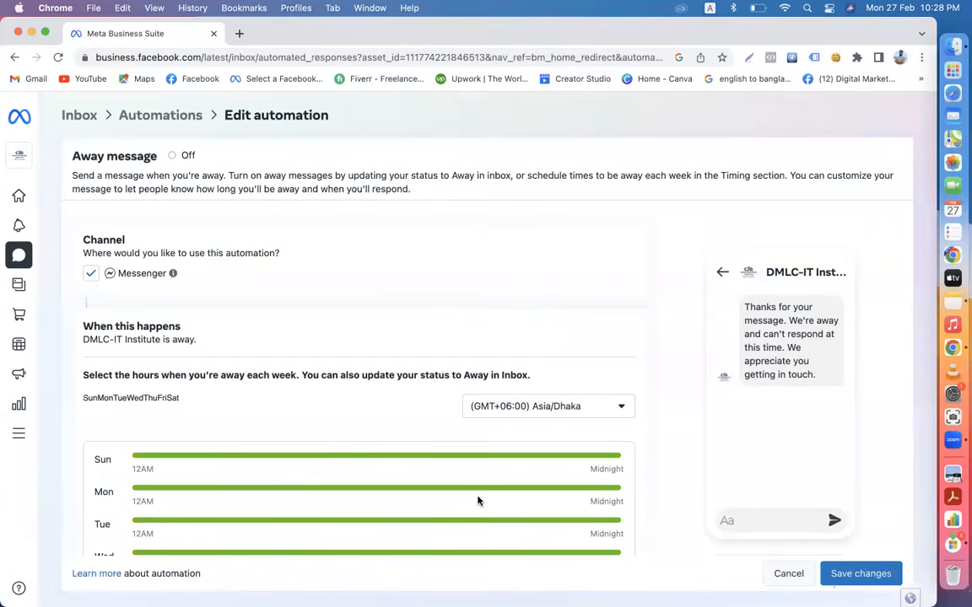
scroll(478, 501, down, 3)
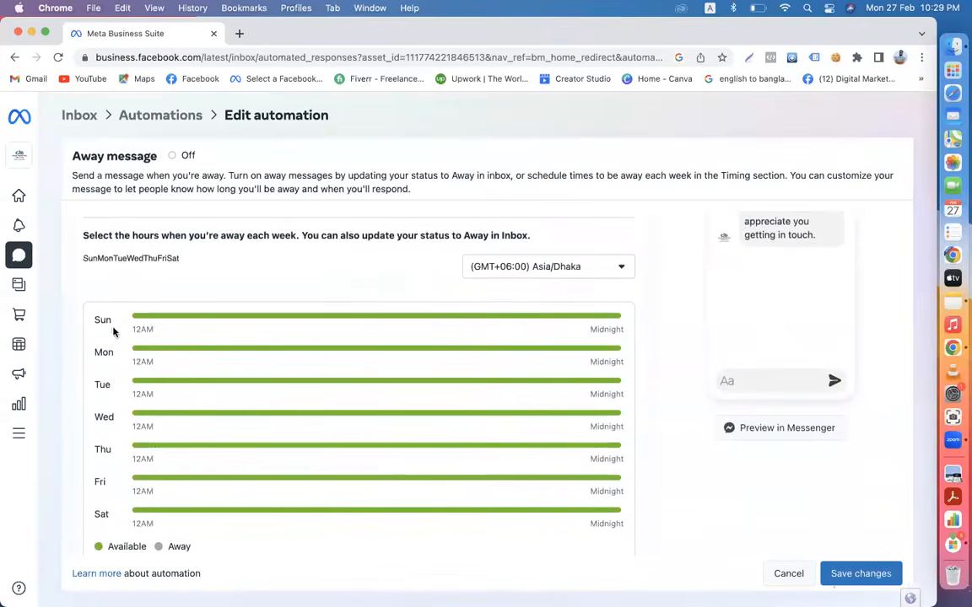
- Review the weekly schedule rows and away message, then save the Away message changes
drag(94, 350, 128, 381)
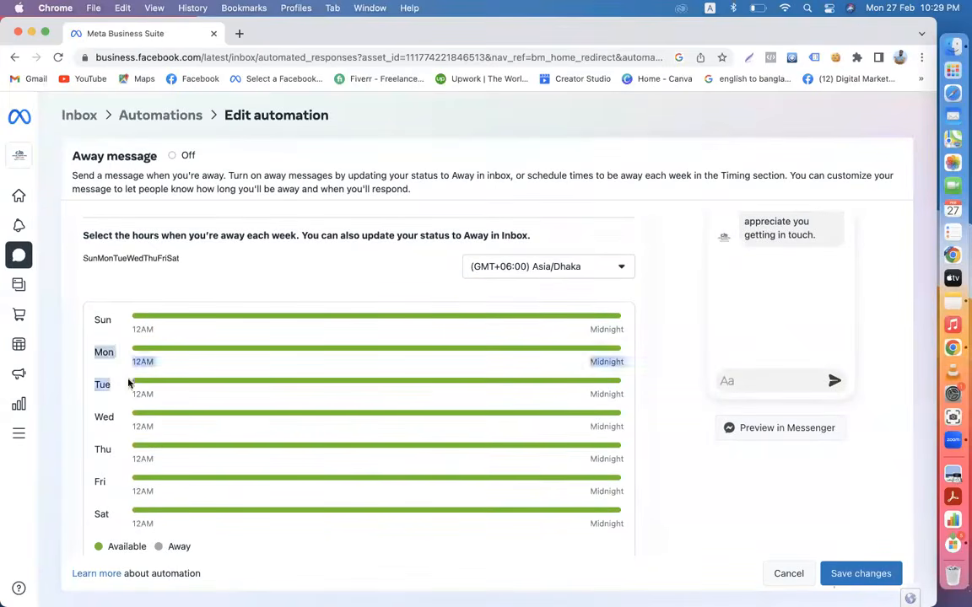
click(235, 544)
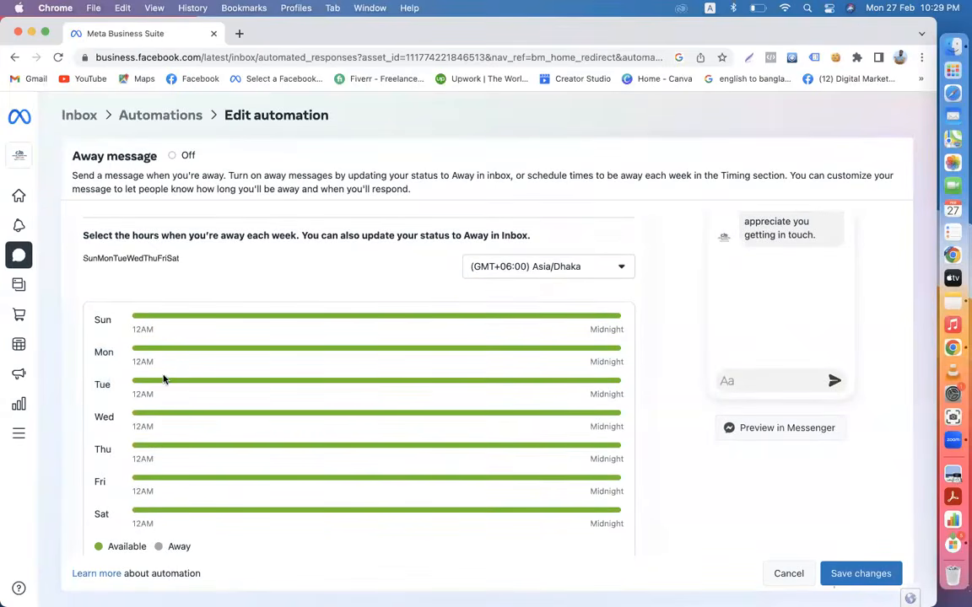
scroll(162, 377, up, 3)
scroll(163, 377, up, 1)
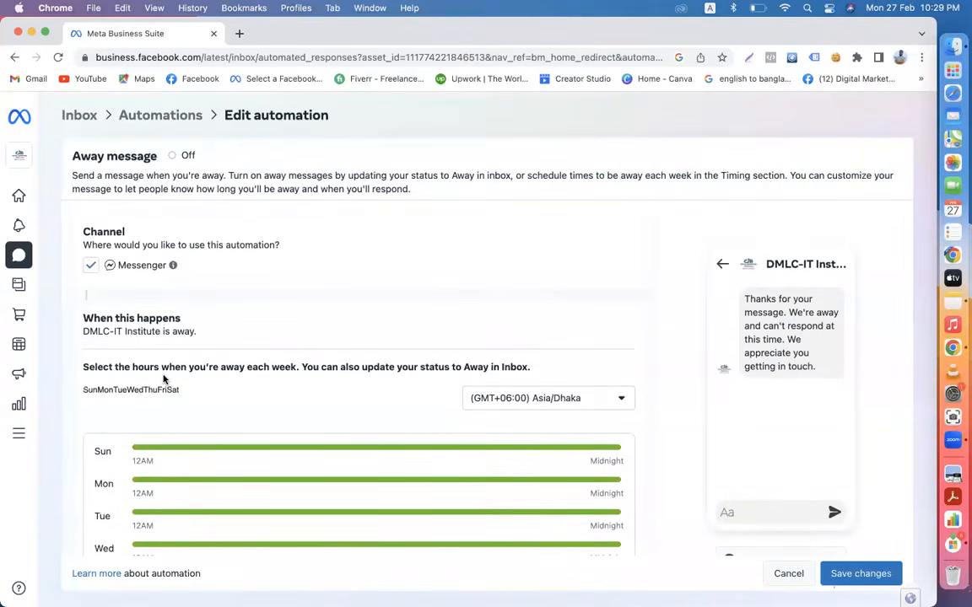
scroll(163, 379, down, 2)
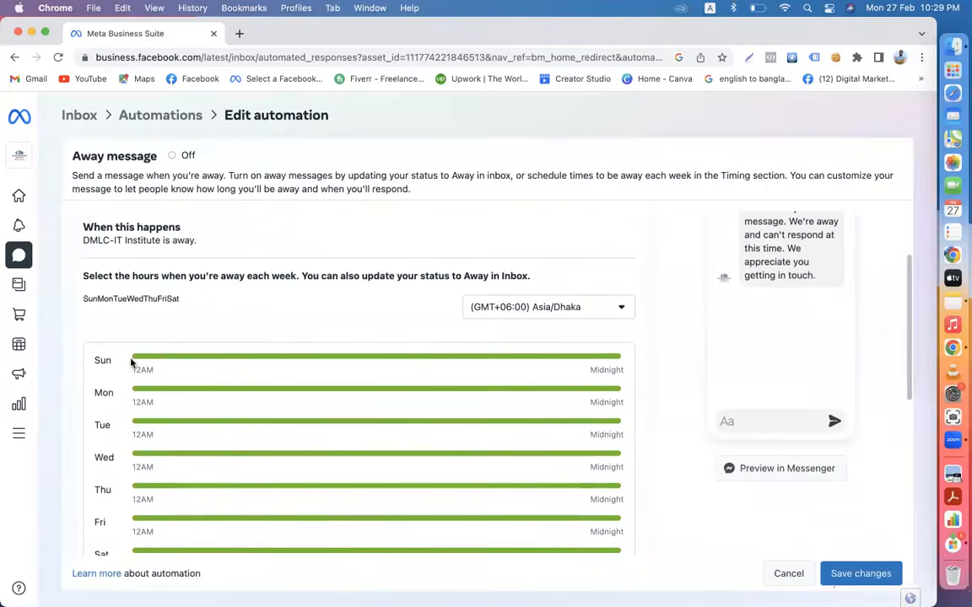
scroll(87, 402, down, 1)
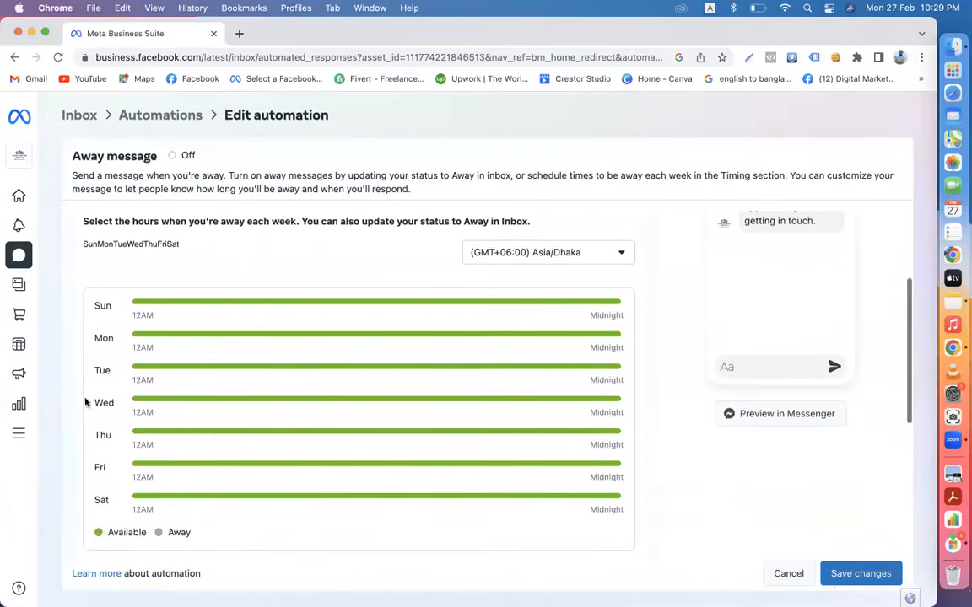
scroll(151, 389, down, 5)
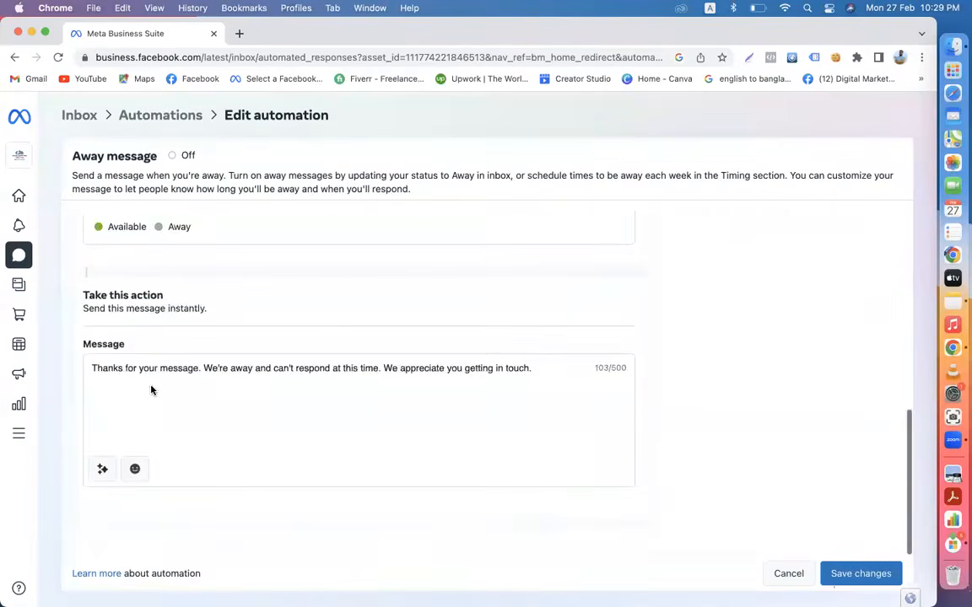
drag(536, 369, 331, 372)
click(315, 377)
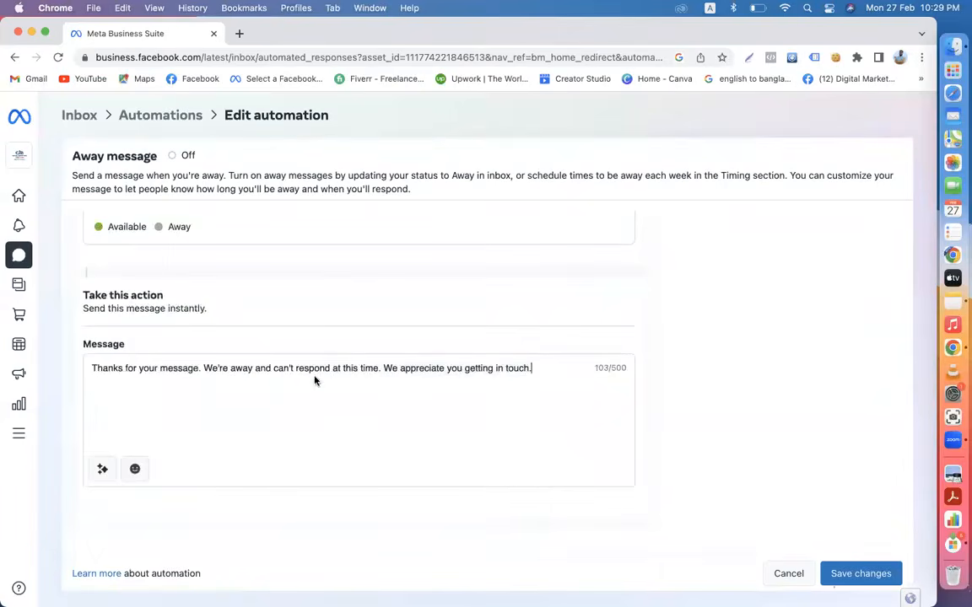
click(856, 576)
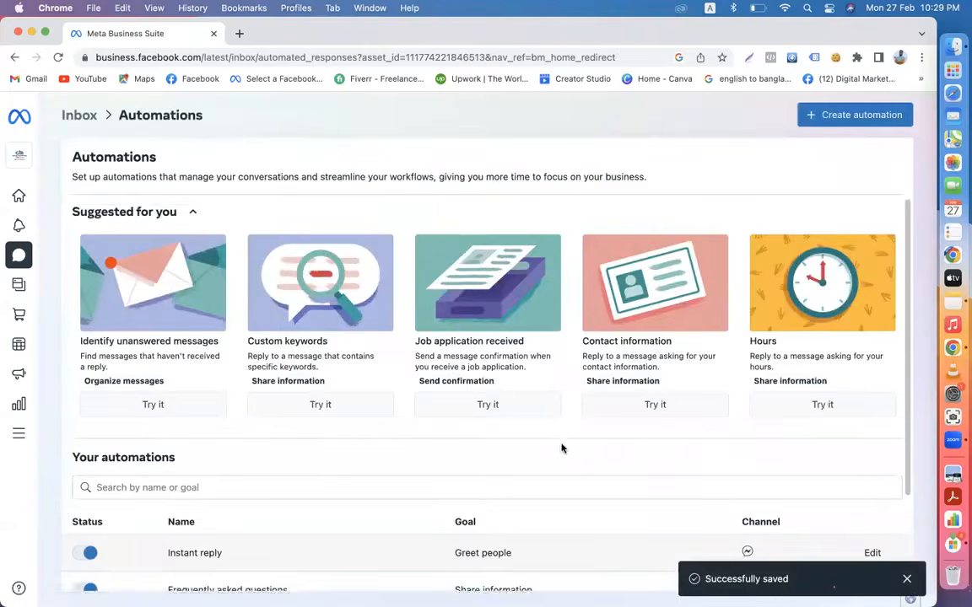
- Preview the Job application received automation, then return to the Automations list's suggestions
scroll(552, 446, down, 3)
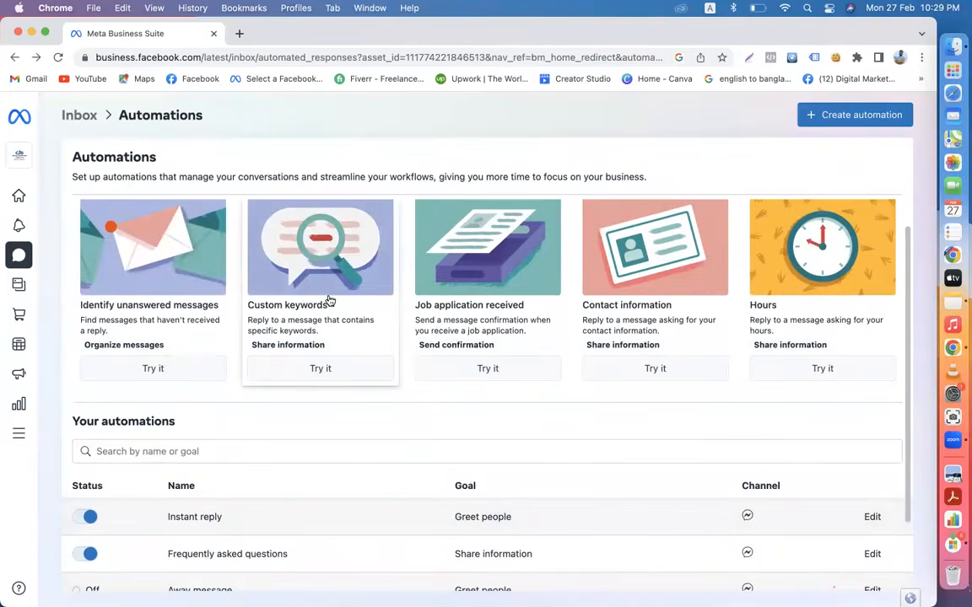
click(484, 368)
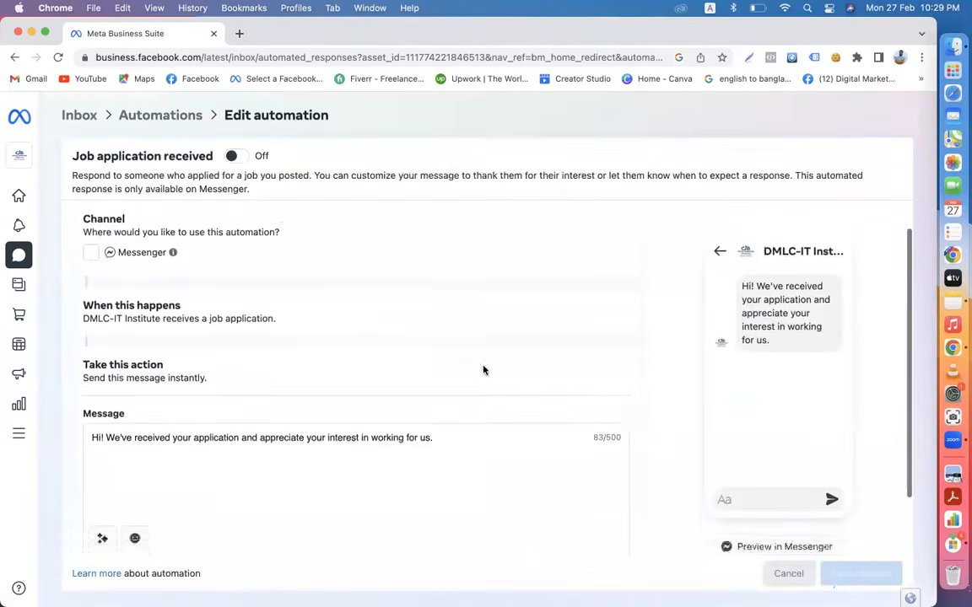
click(137, 108)
scroll(432, 544, down, 2)
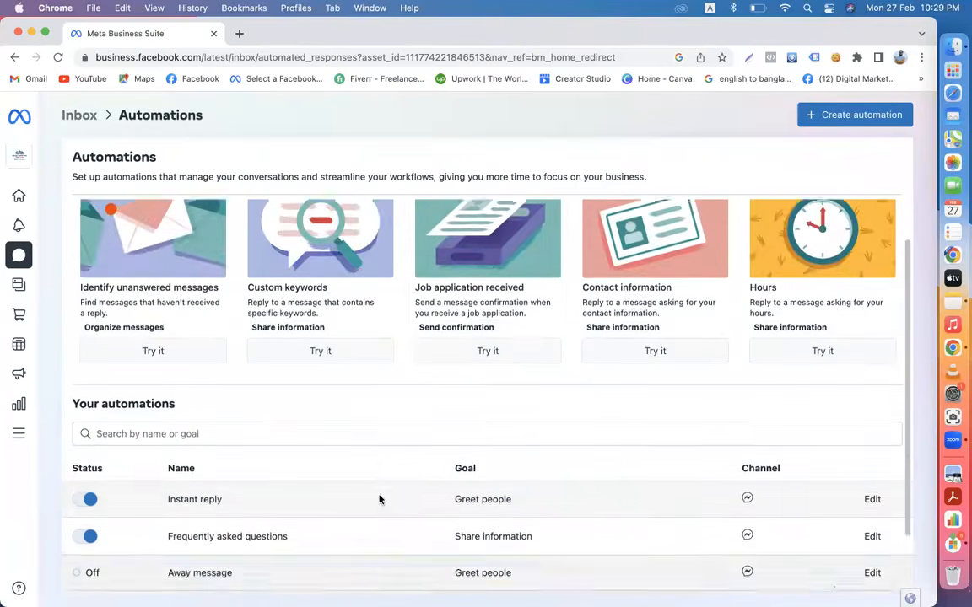
scroll(380, 499, up, 2)
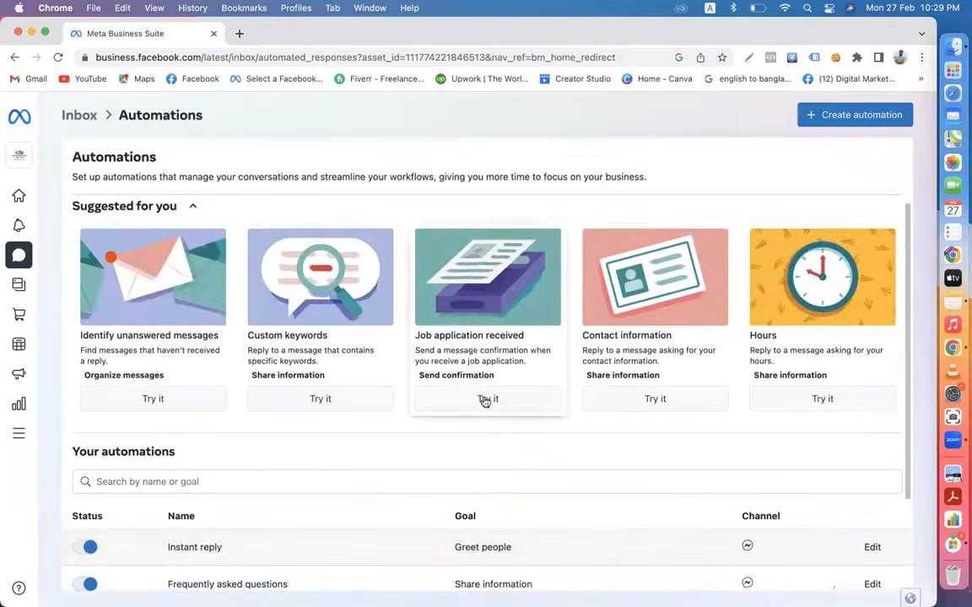
- Switch the Job application received automation On and return to the Automations overview
click(486, 399)
click(233, 156)
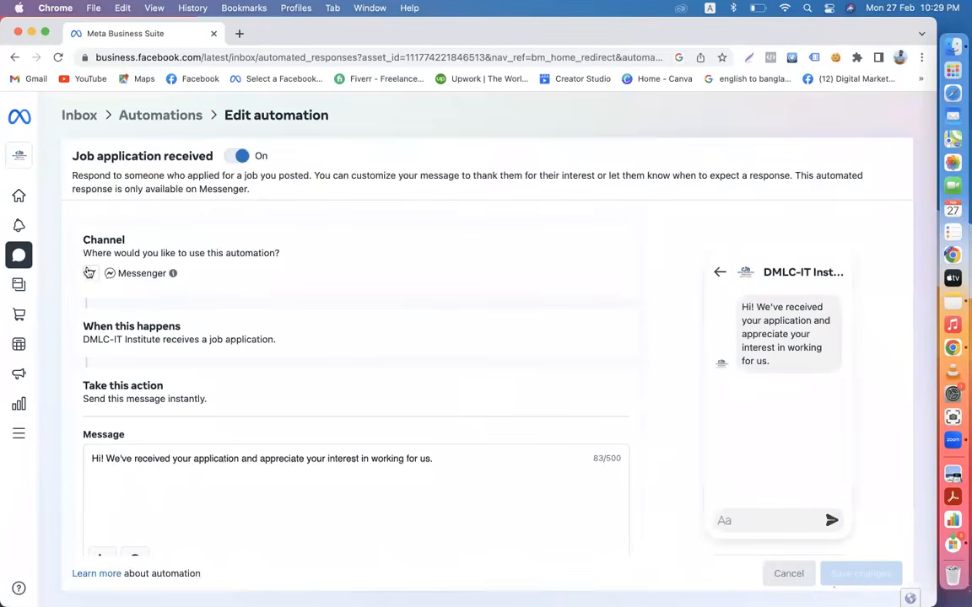
scroll(321, 328, down, 3)
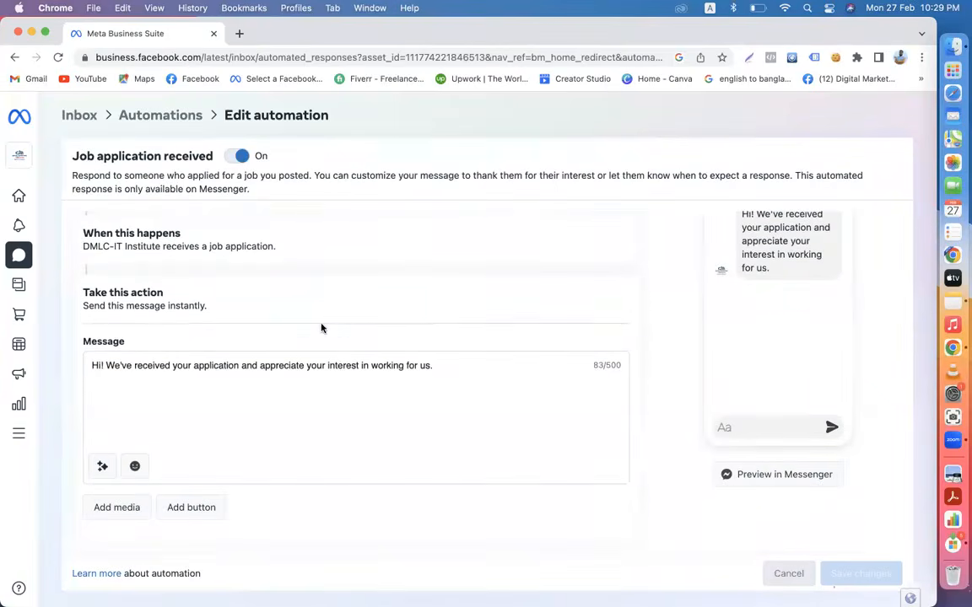
click(156, 114)
scroll(365, 426, down, 4)
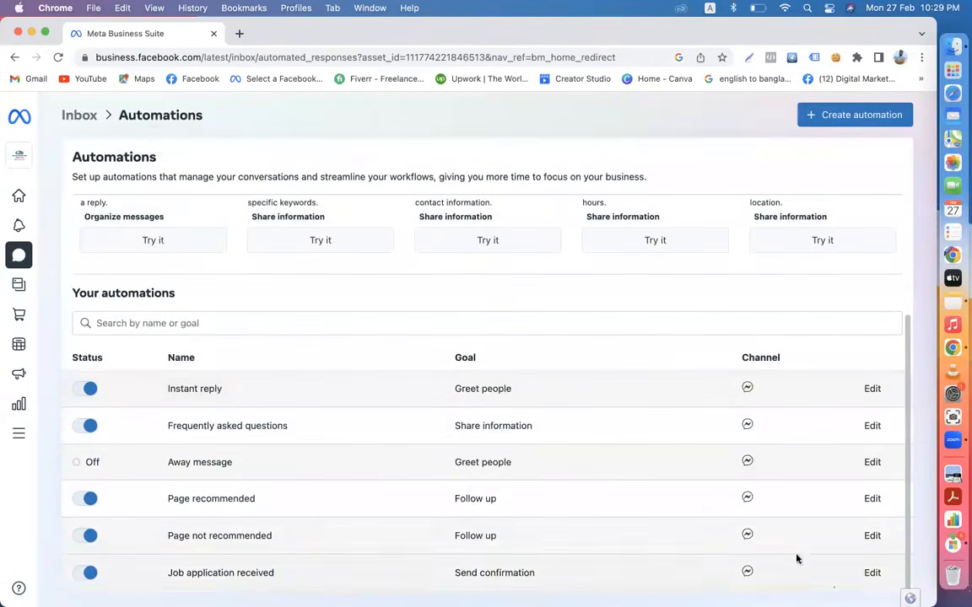
- Reopen Job application received, keep Messenger as its channel, and save changes
click(873, 575)
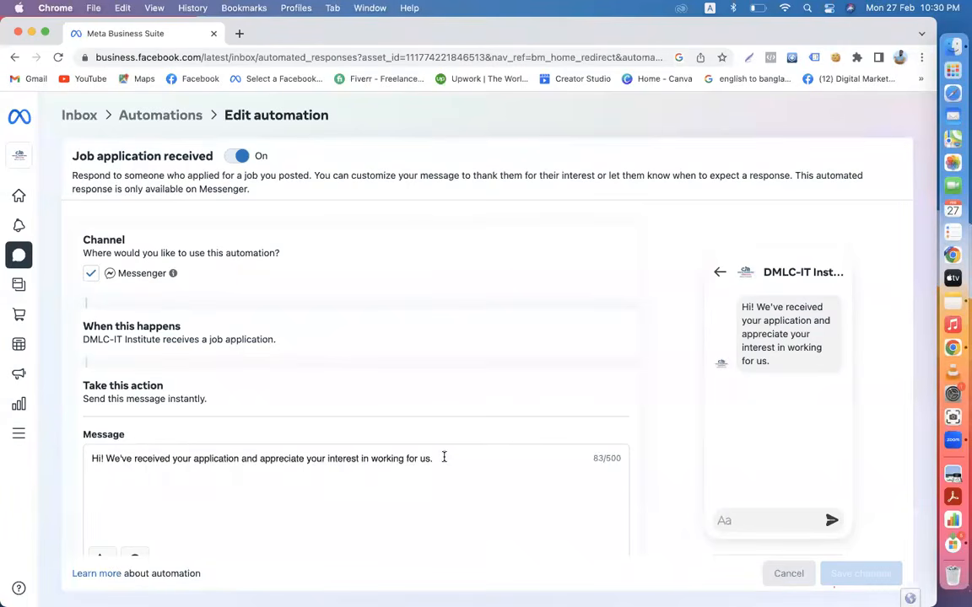
drag(446, 463, 154, 437)
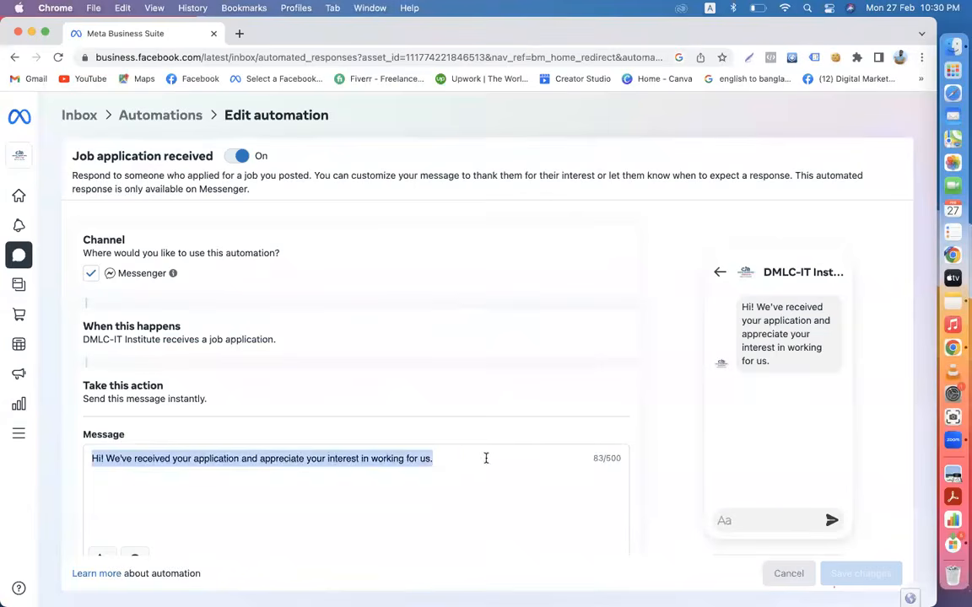
click(459, 463)
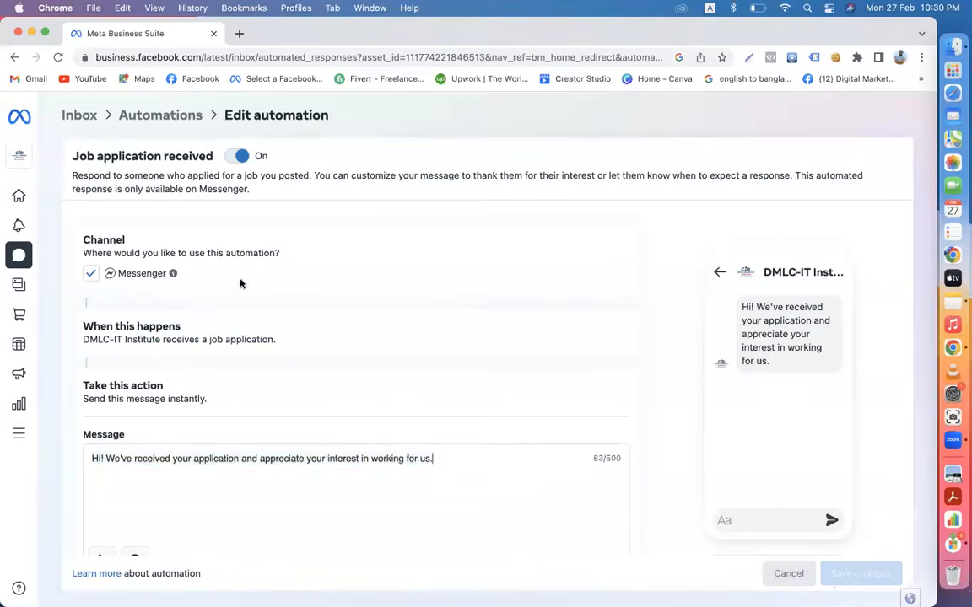
click(90, 276)
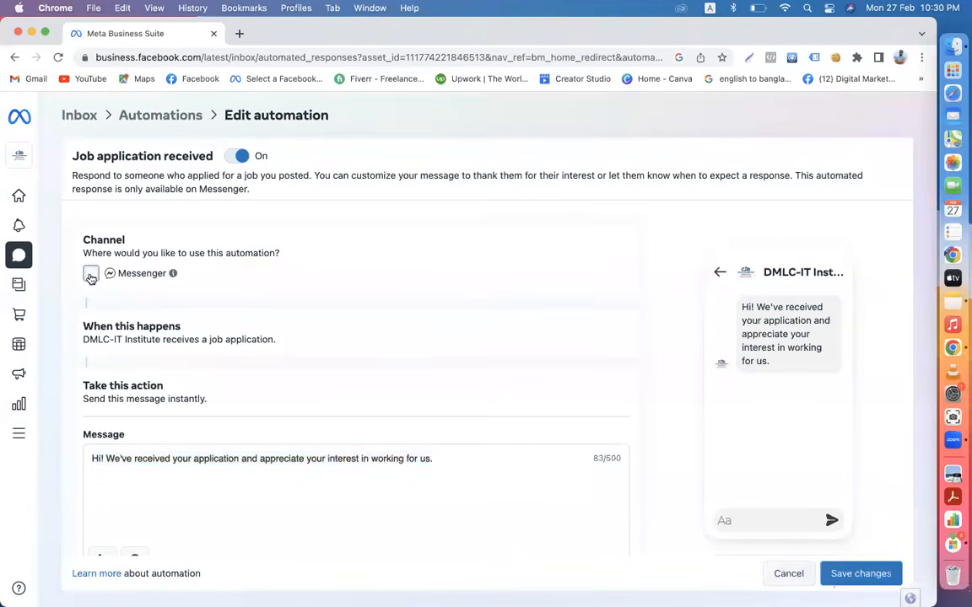
click(90, 275)
drag(448, 462, 31, 481)
click(849, 576)
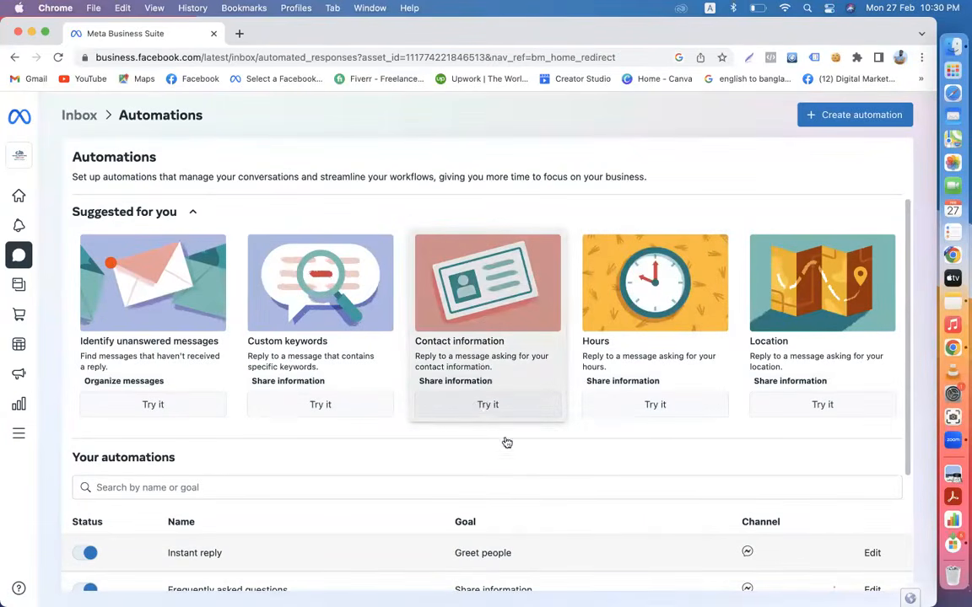
- Set up the Contact information automation to reply via Messenger and save it
click(478, 412)
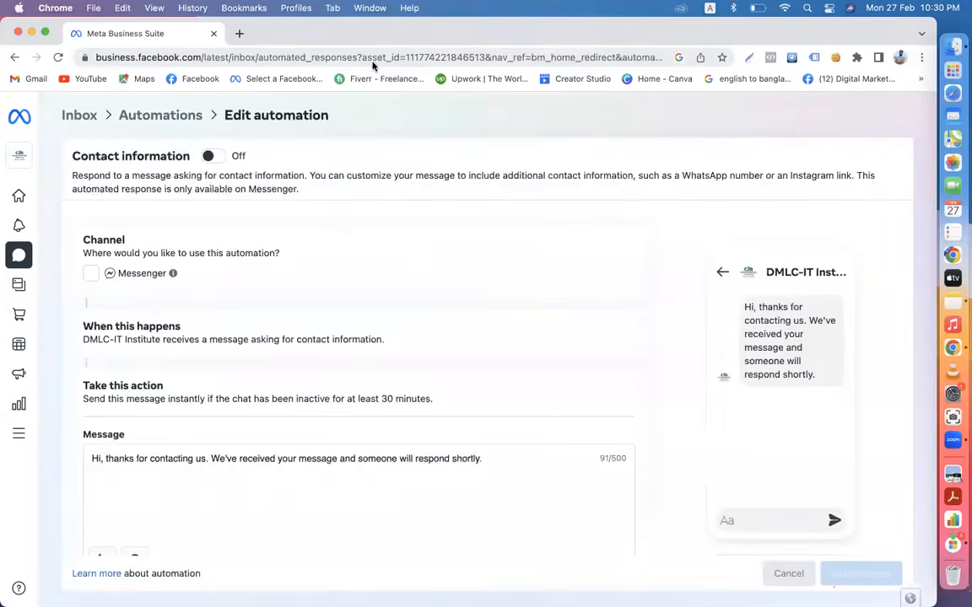
scroll(297, 349, down, 3)
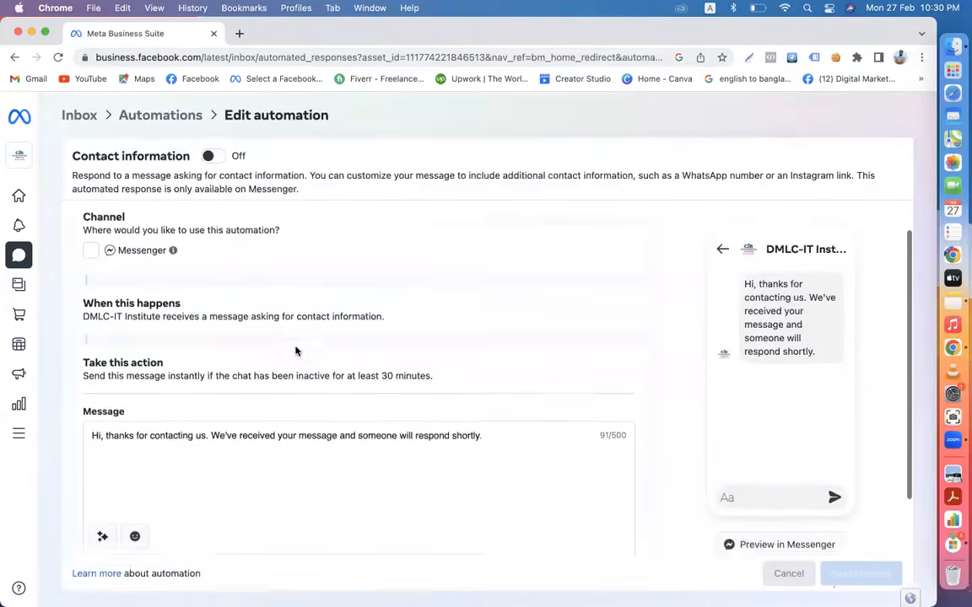
scroll(297, 349, up, 2)
scroll(297, 349, down, 1)
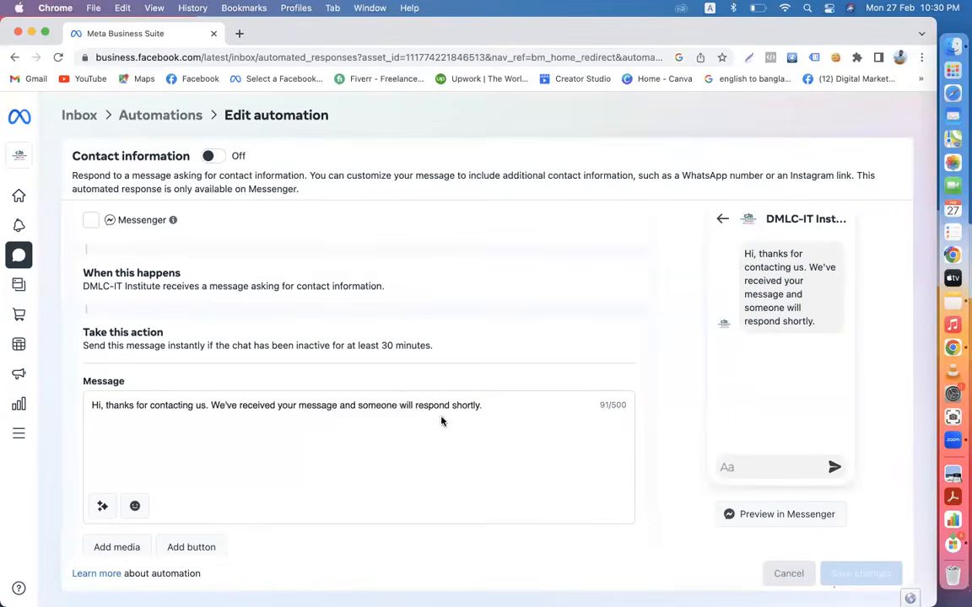
scroll(140, 302, up, 3)
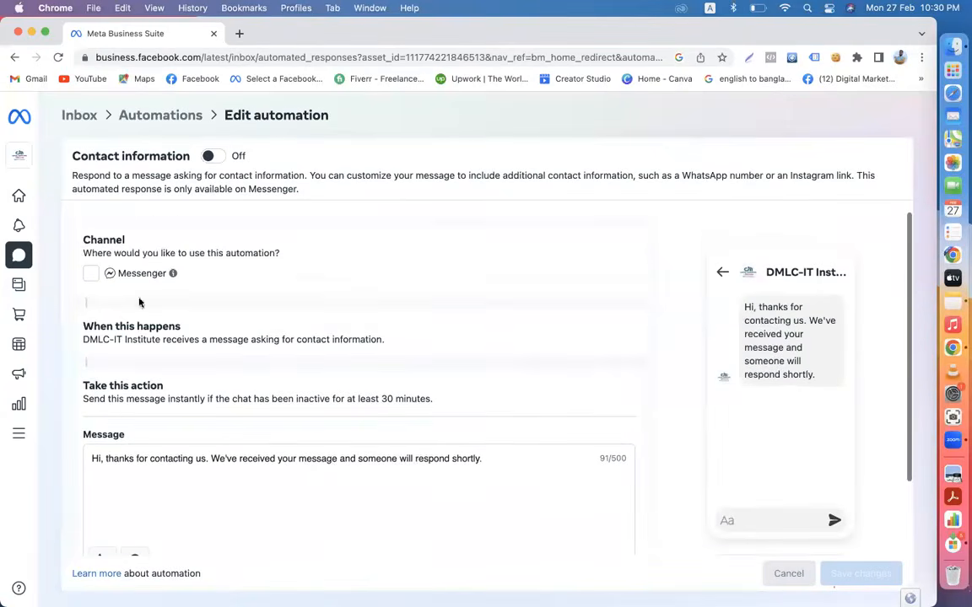
click(89, 273)
click(210, 157)
click(211, 158)
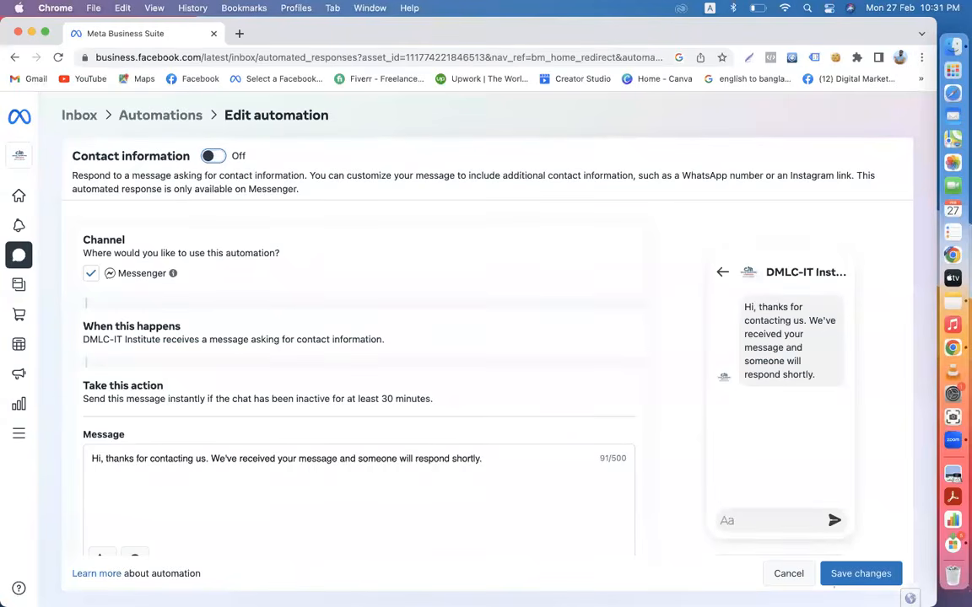
click(865, 573)
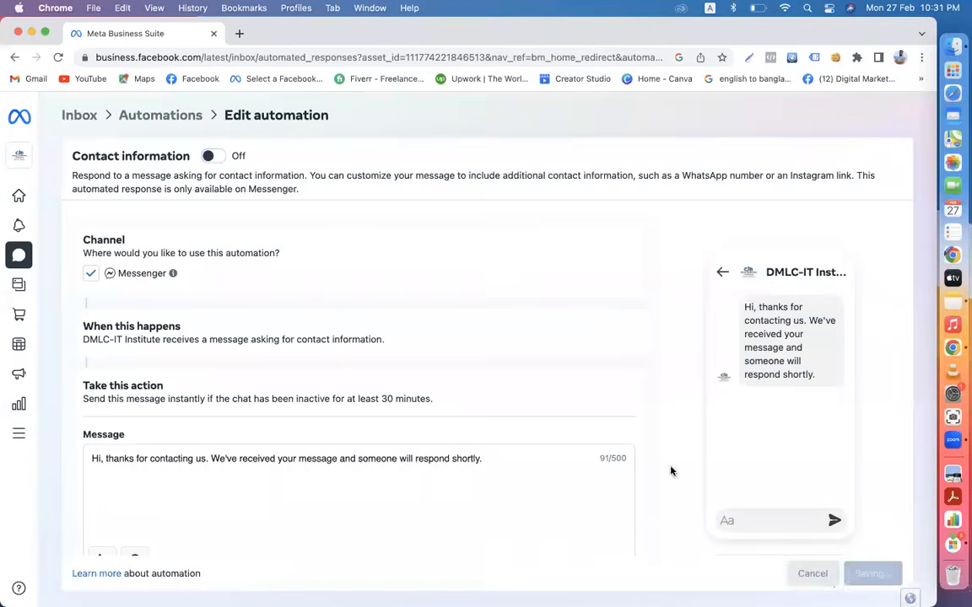
- Reopen Contact information to verify it, then go back to the Automations overview
scroll(305, 434, down, 5)
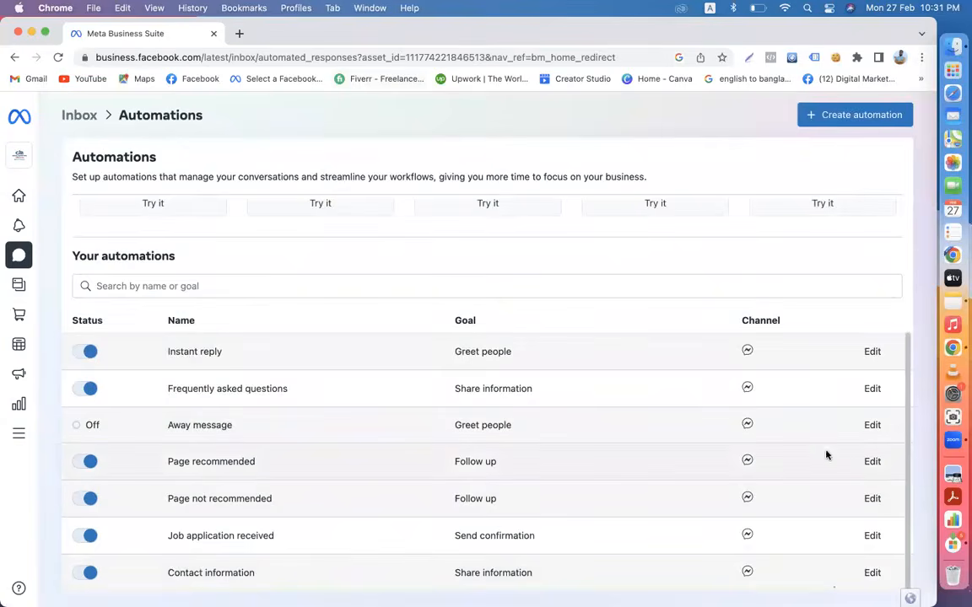
click(871, 574)
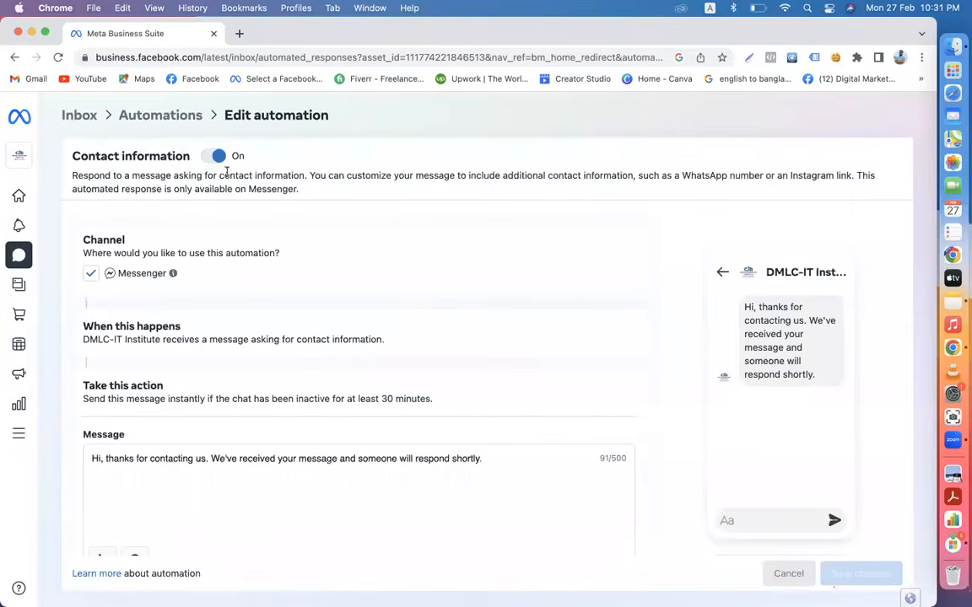
click(162, 115)
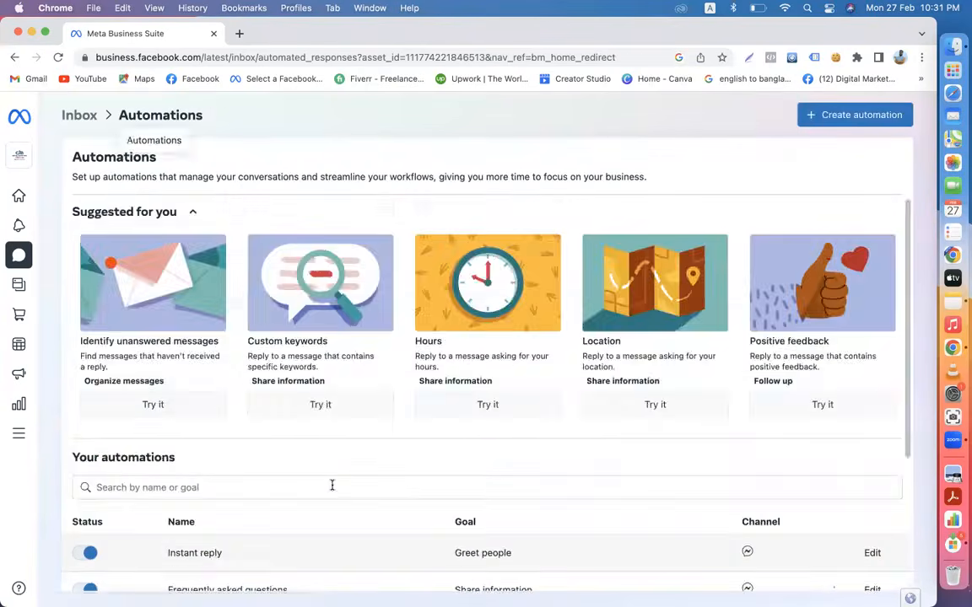
scroll(331, 485, down, 5)
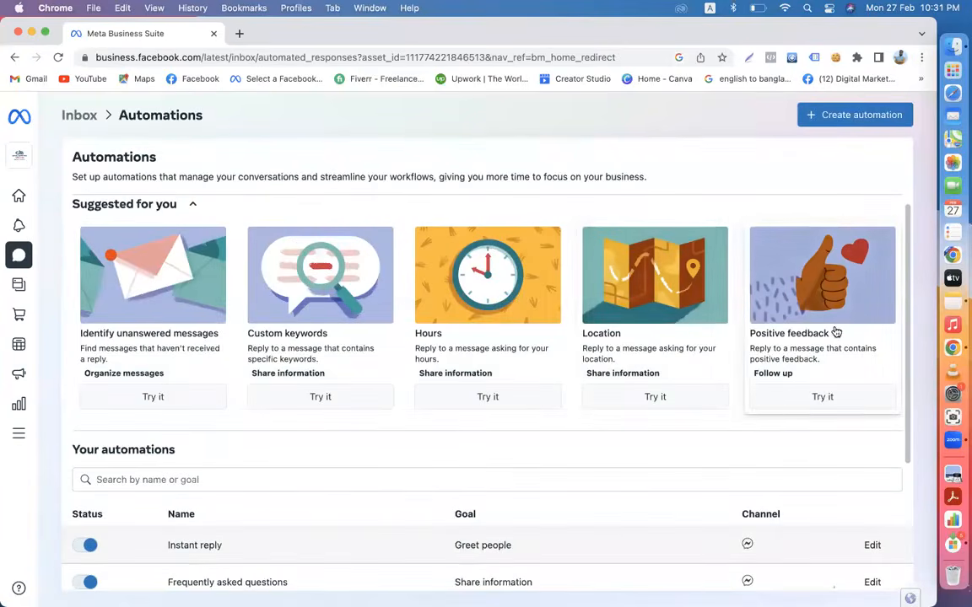
- Start the Location automation with Messenger, then leave and discard the unsaved changes
click(628, 308)
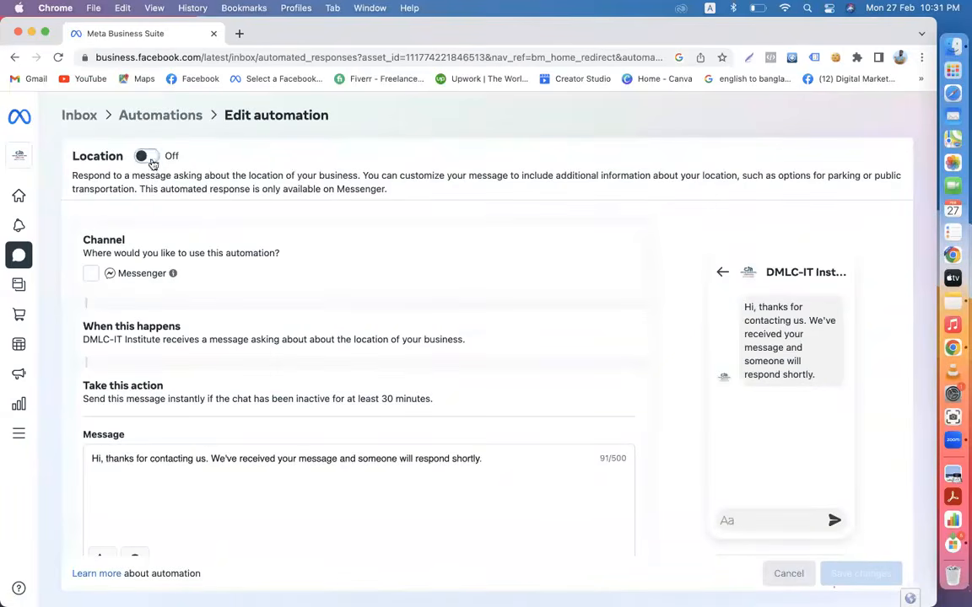
click(90, 273)
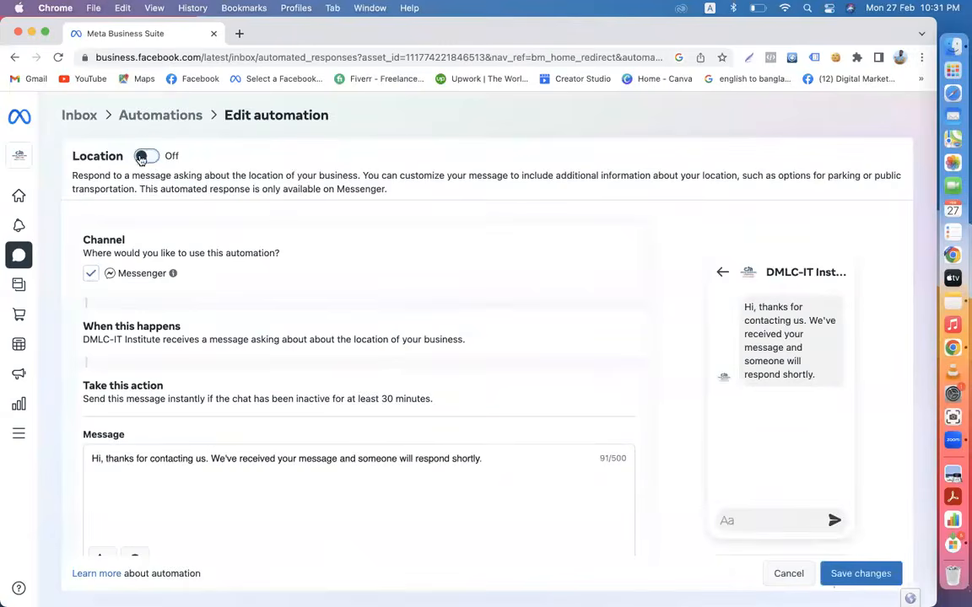
click(142, 118)
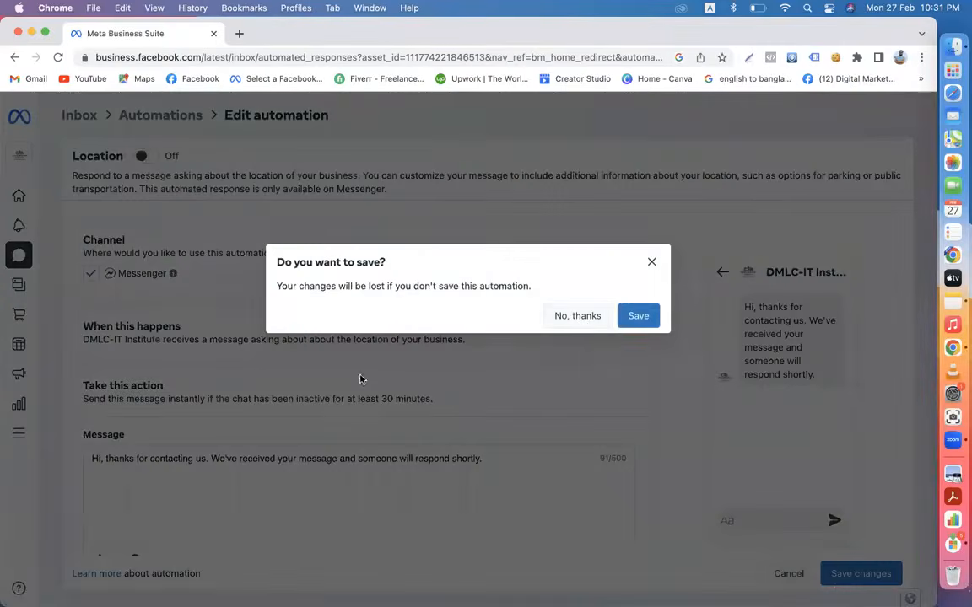
click(581, 323)
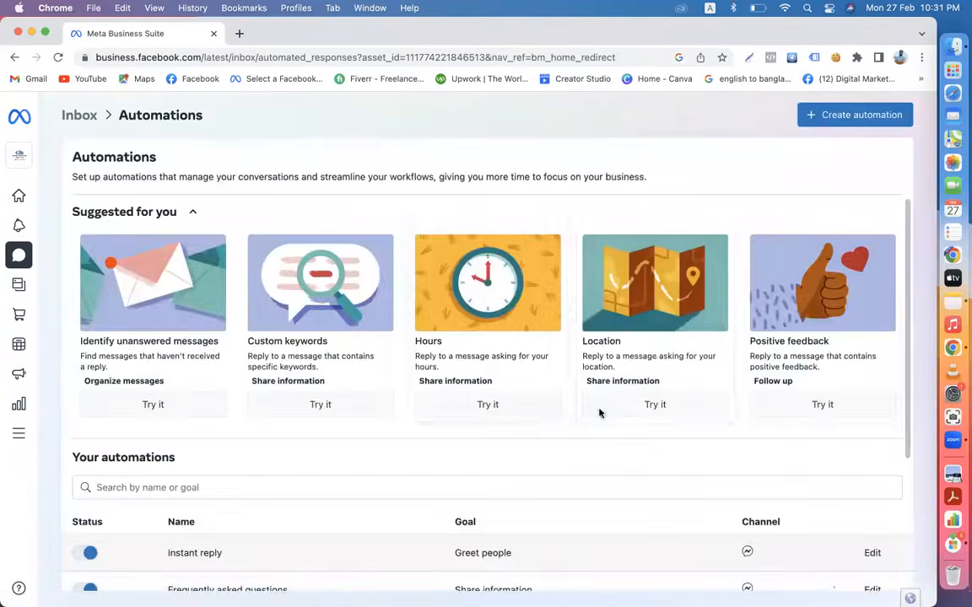
- Set up the Location automation again with Messenger, save it, and dismiss the saved notice
click(626, 380)
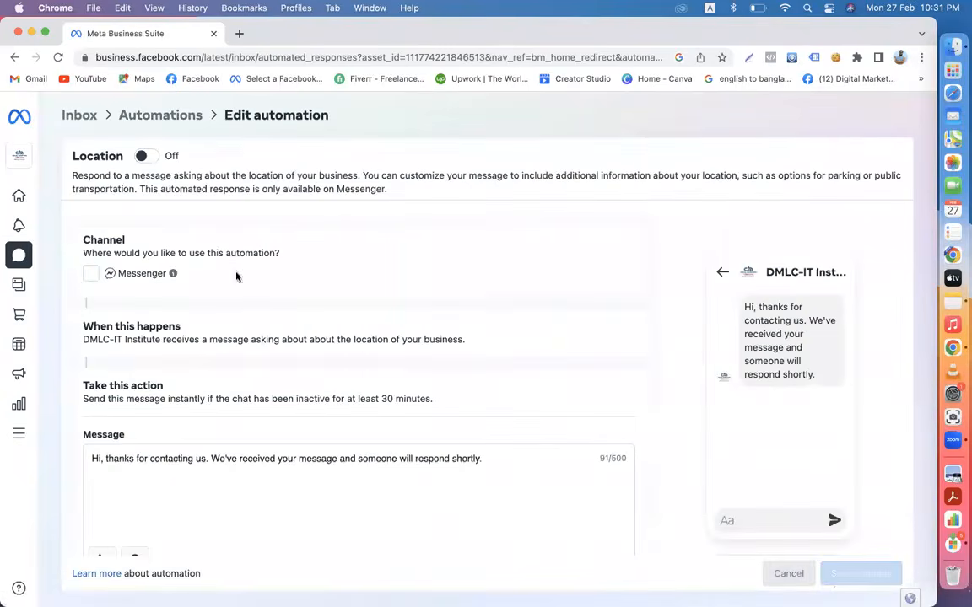
click(89, 274)
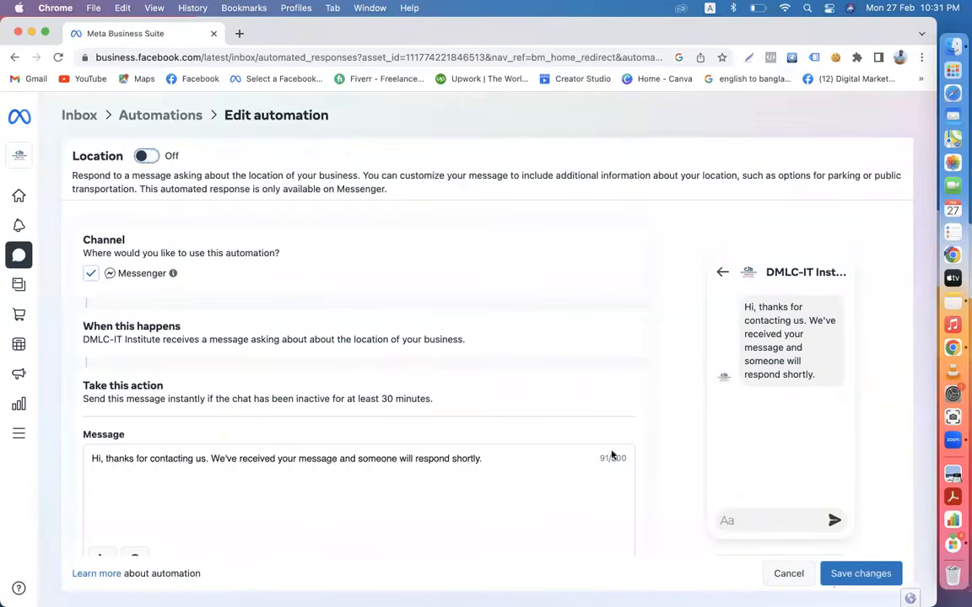
click(833, 574)
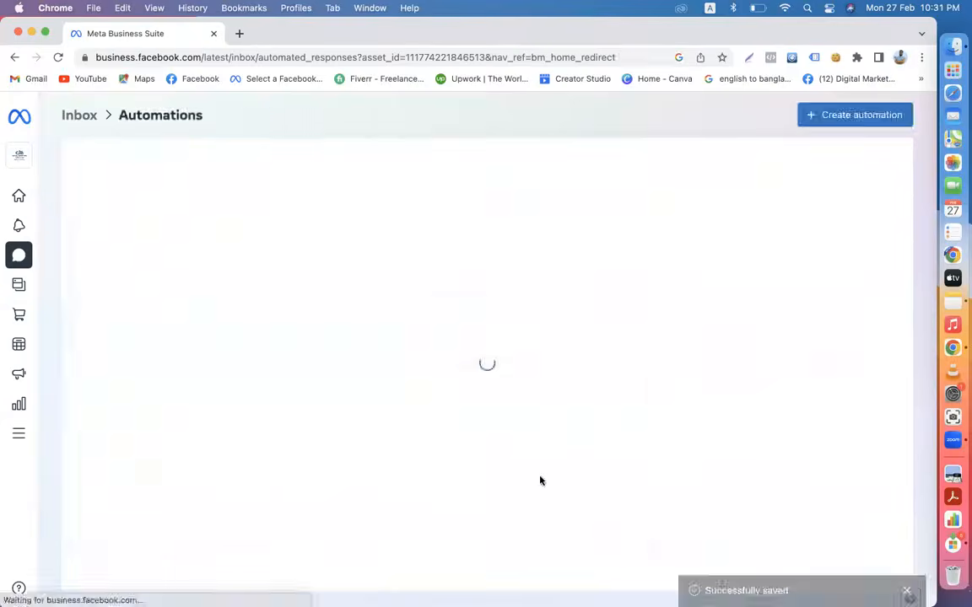
scroll(540, 480, down, 4)
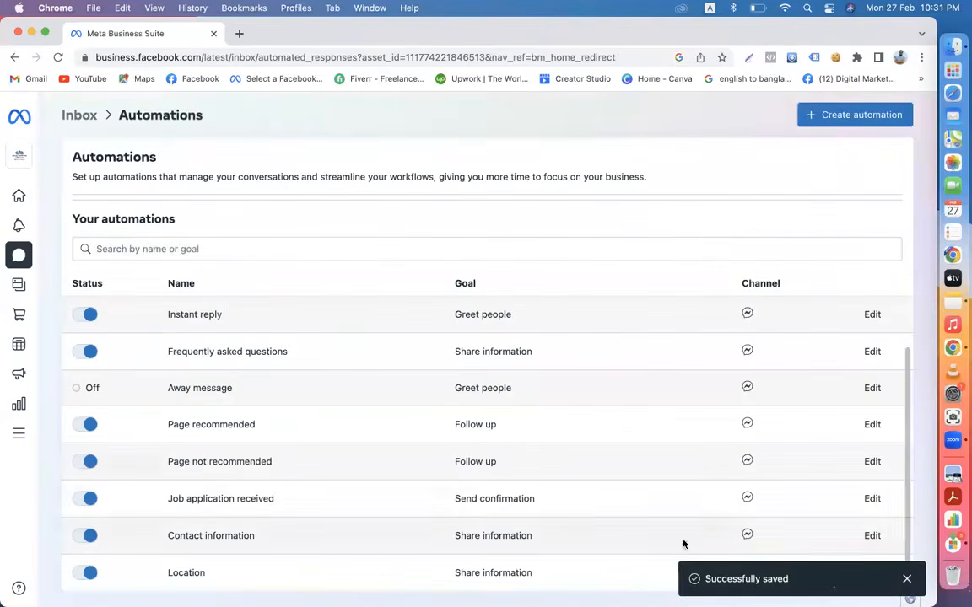
click(907, 579)
- Reopen Location to confirm it is on, then return to Automations
click(870, 575)
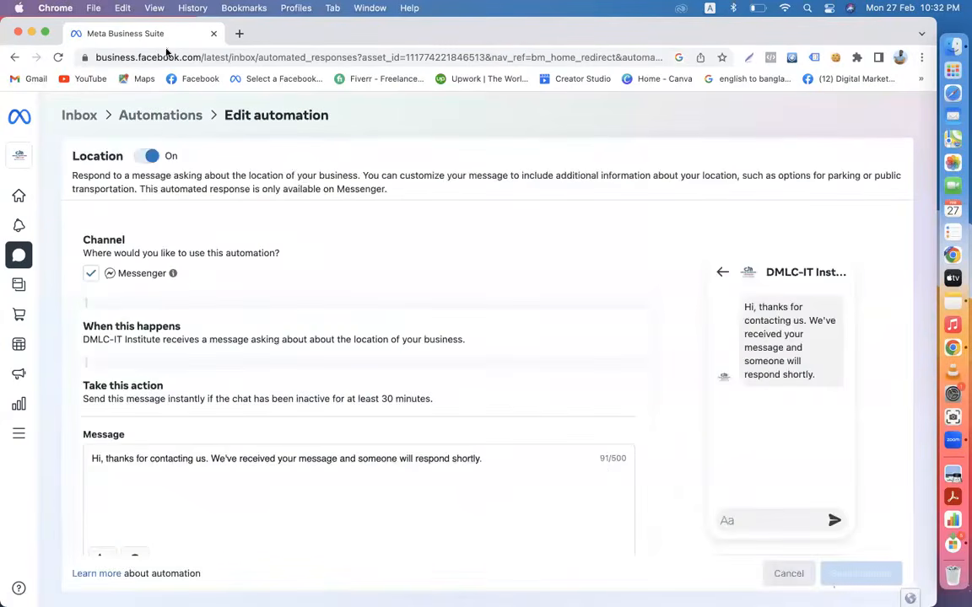
click(159, 120)
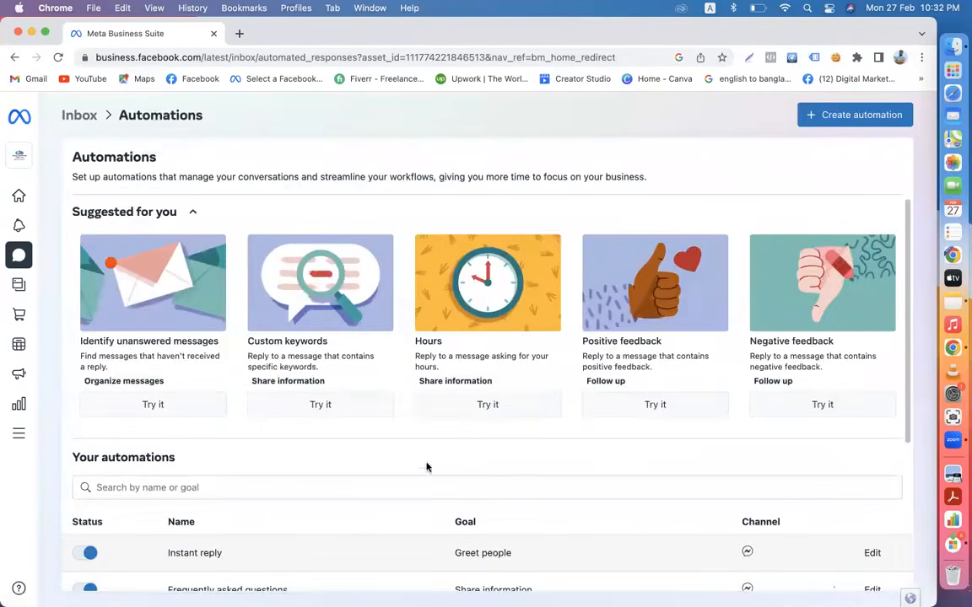
scroll(723, 331, right, 5)
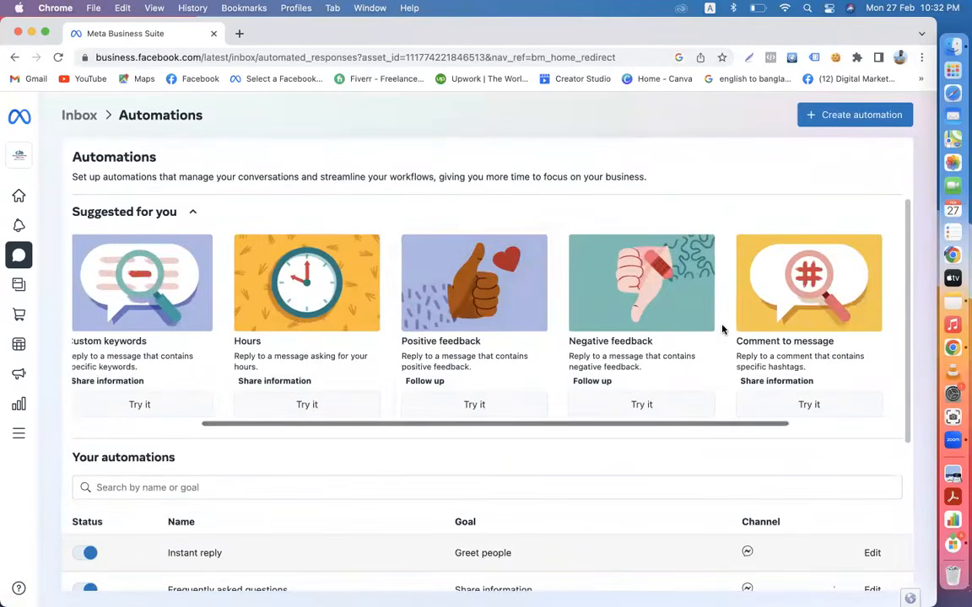
scroll(723, 330, right, 3)
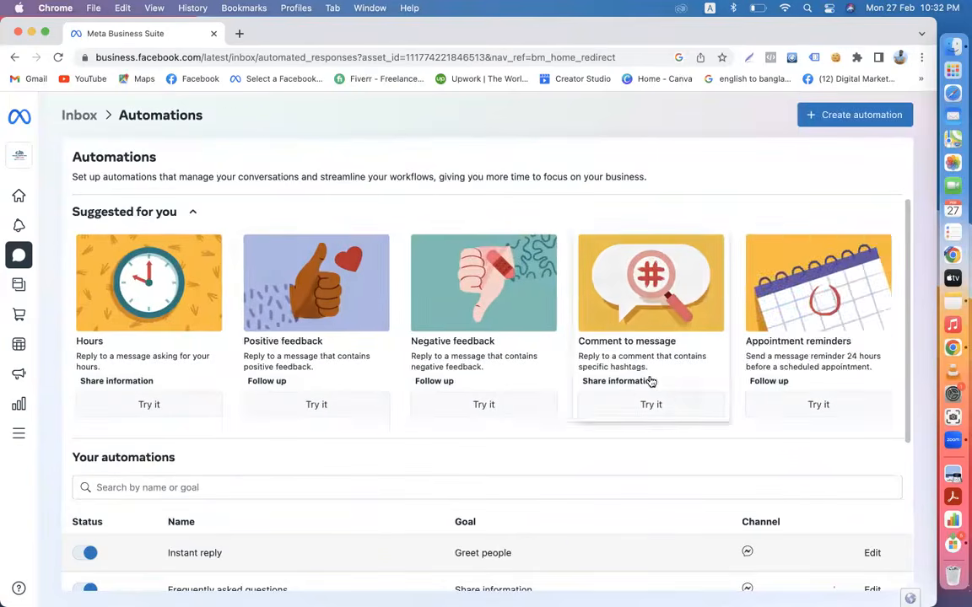
click(652, 382)
click(218, 157)
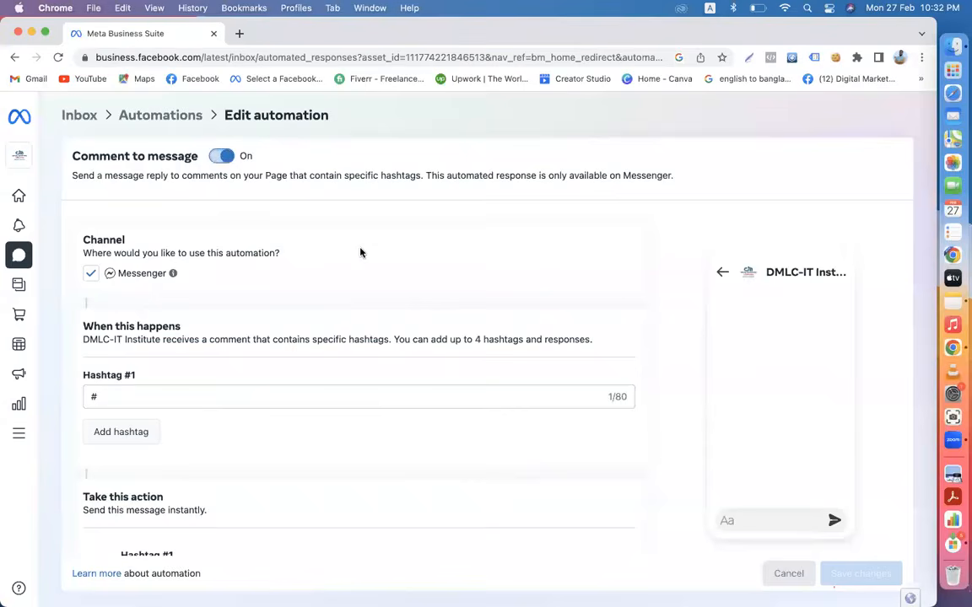
scroll(360, 251, down, 2)
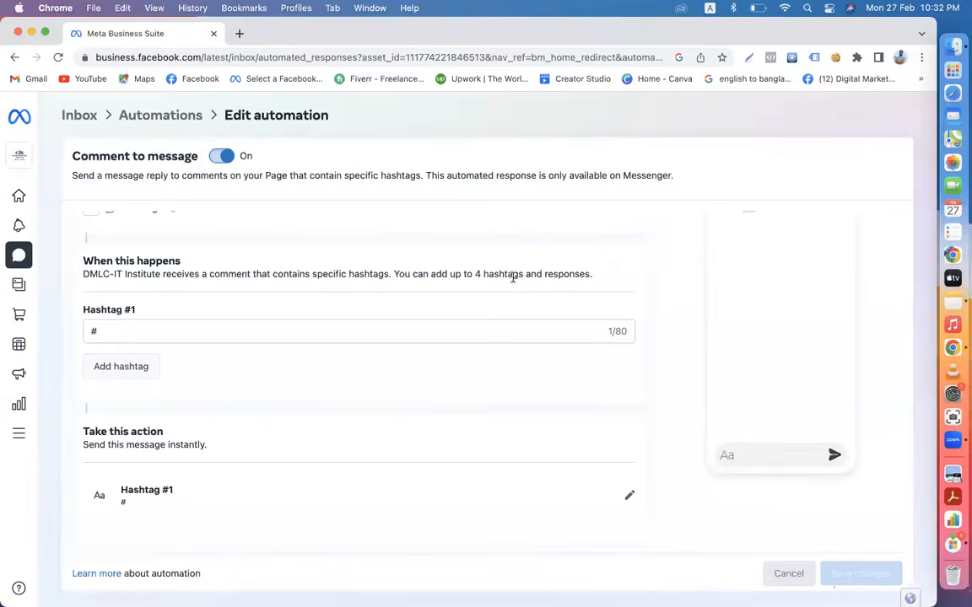
scroll(391, 292, up, 2)
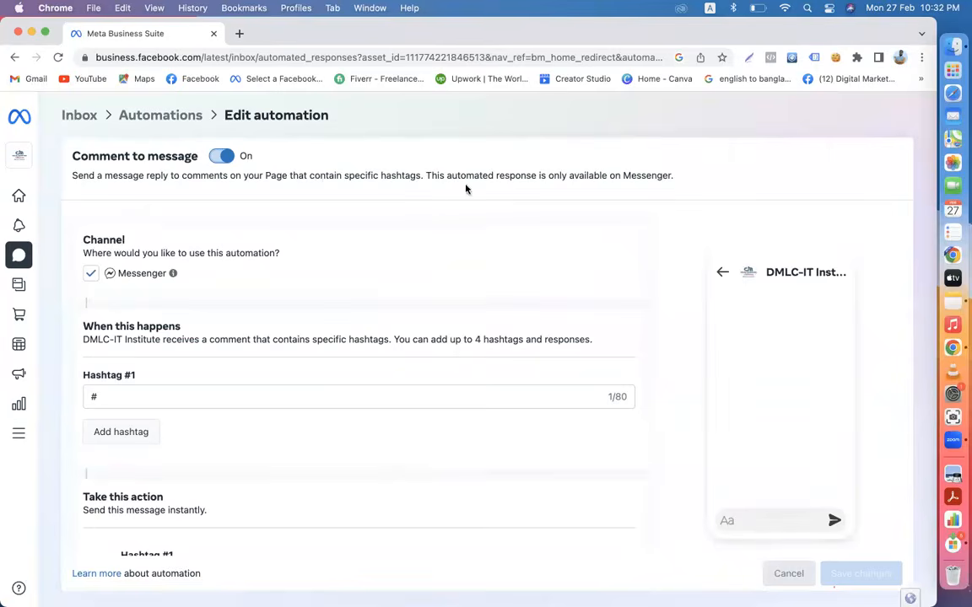
click(174, 399)
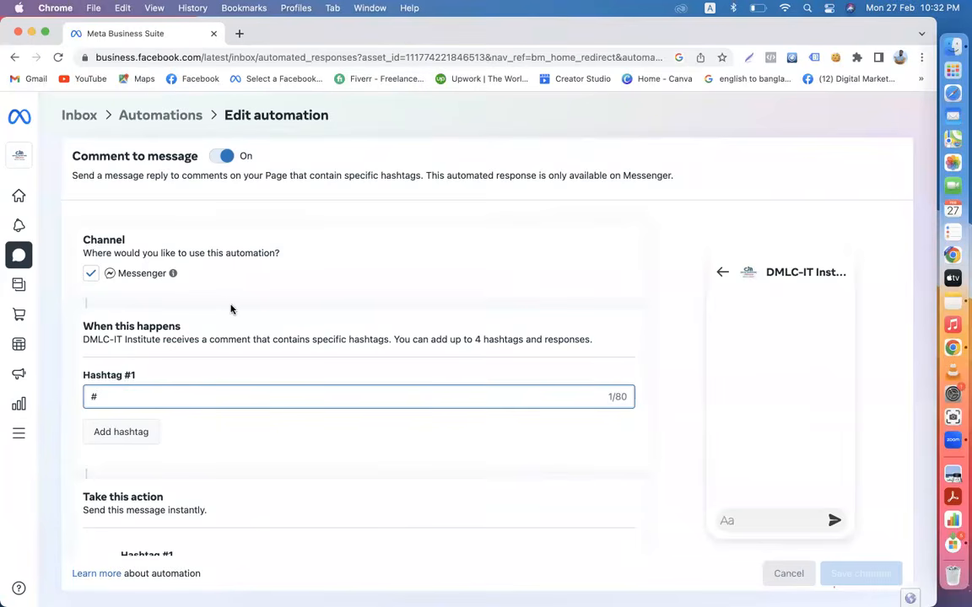
scroll(232, 309, down, 2)
scroll(232, 309, up, 2)
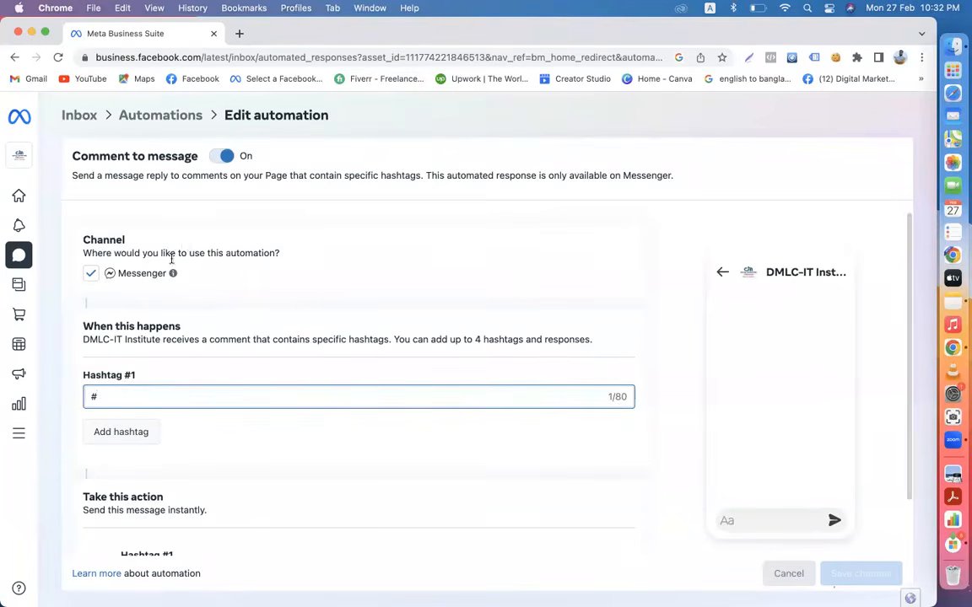
click(155, 124)
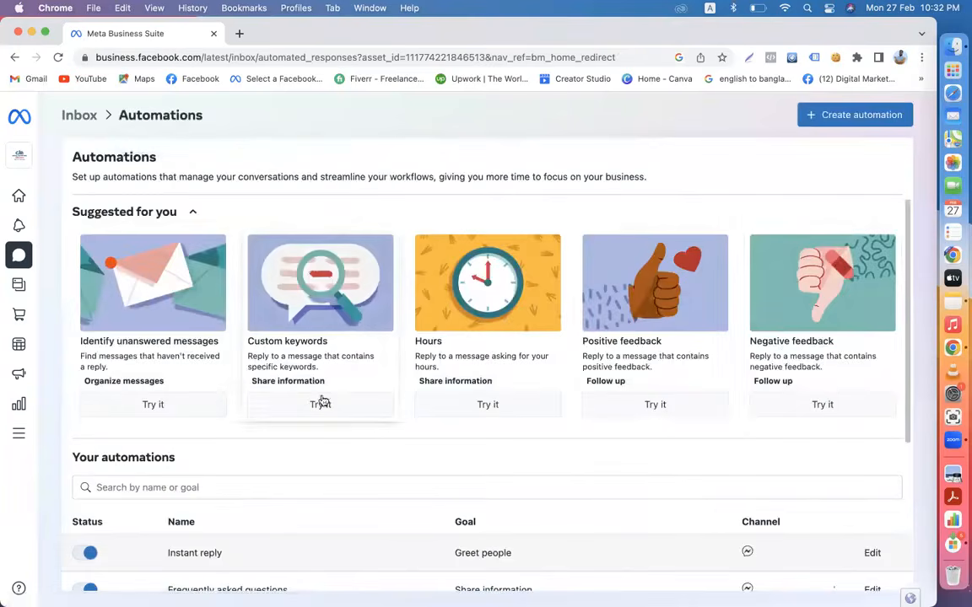
scroll(785, 364, right, 5)
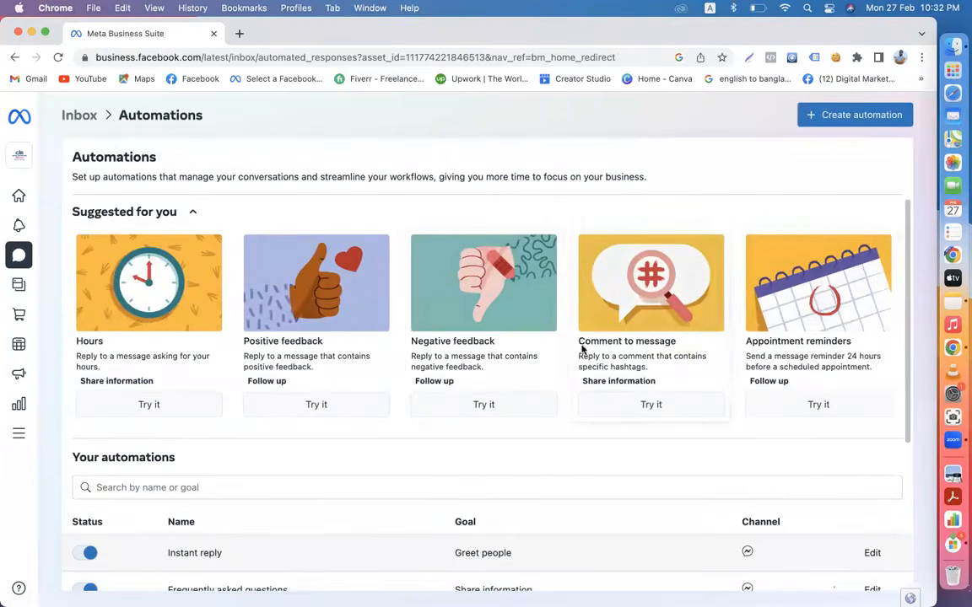
scroll(554, 348, down, 5)
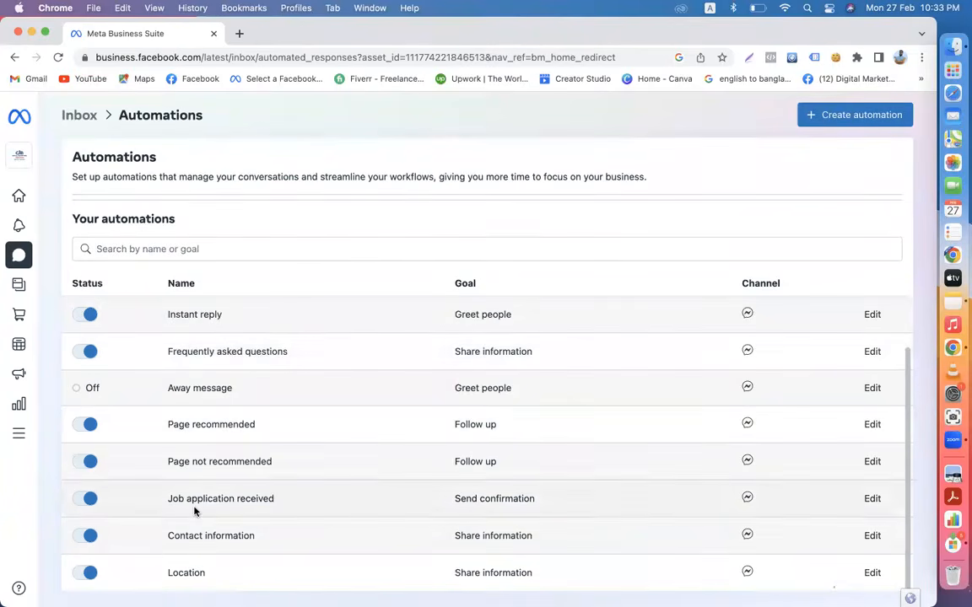
scroll(194, 510, up, 3)
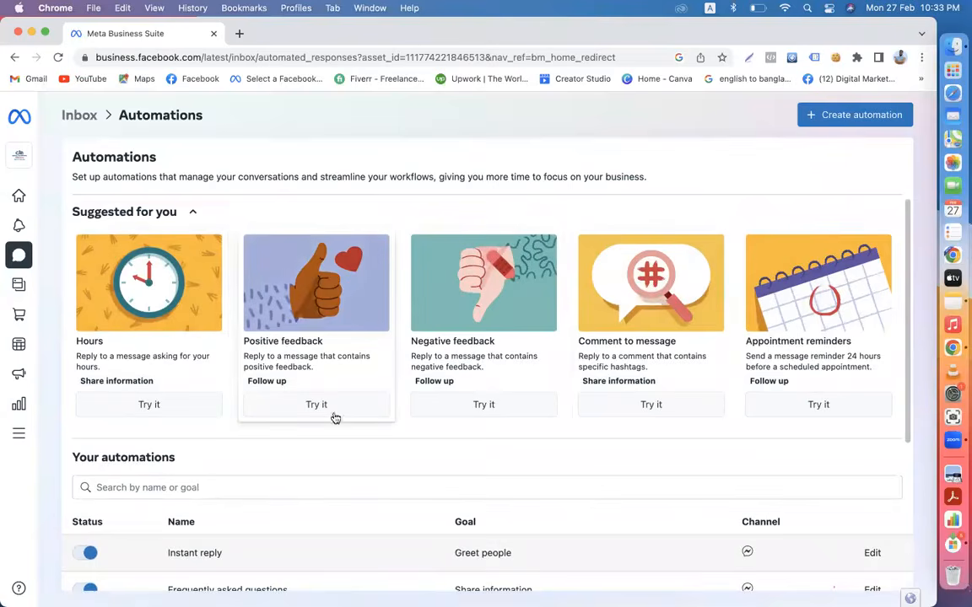
scroll(372, 332, left, 5)
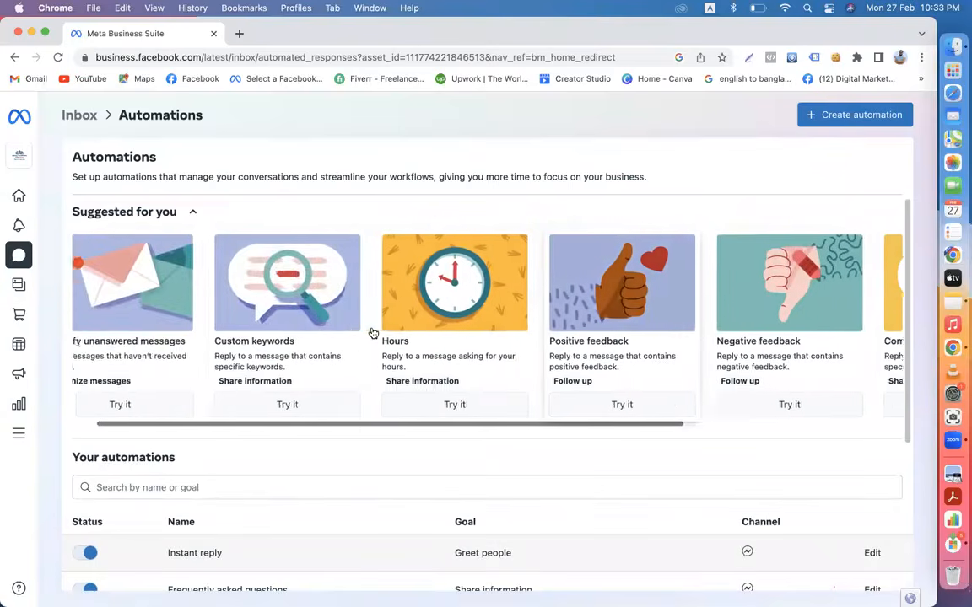
scroll(372, 334, left, 2)
scroll(373, 333, down, 1)
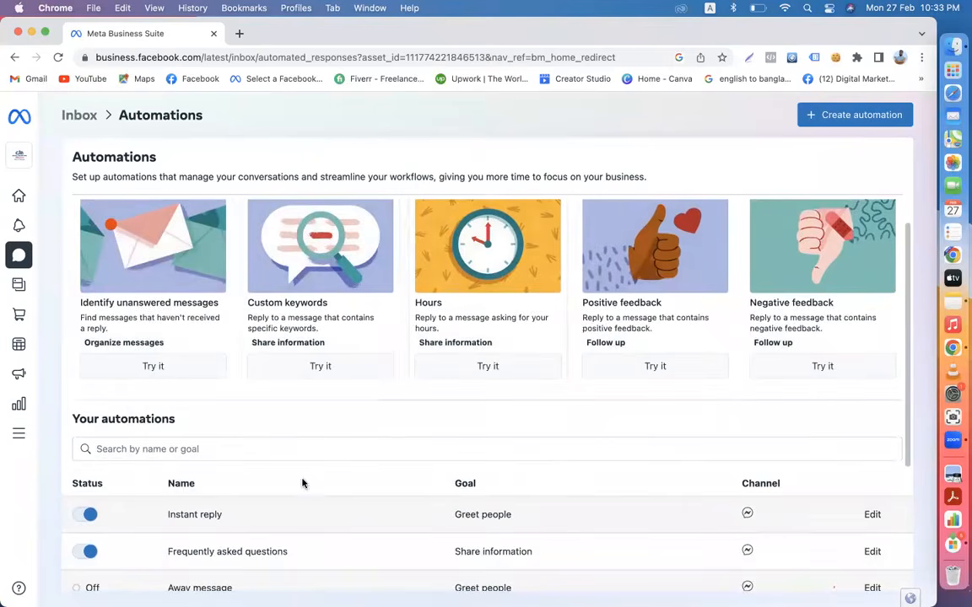
scroll(302, 481, down, 3)
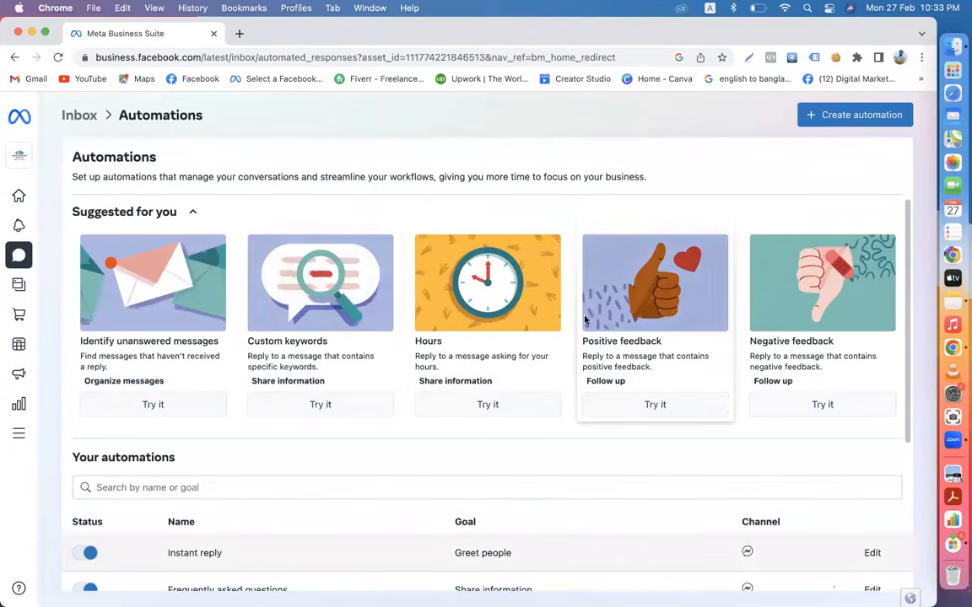
scroll(673, 353, right, 5)
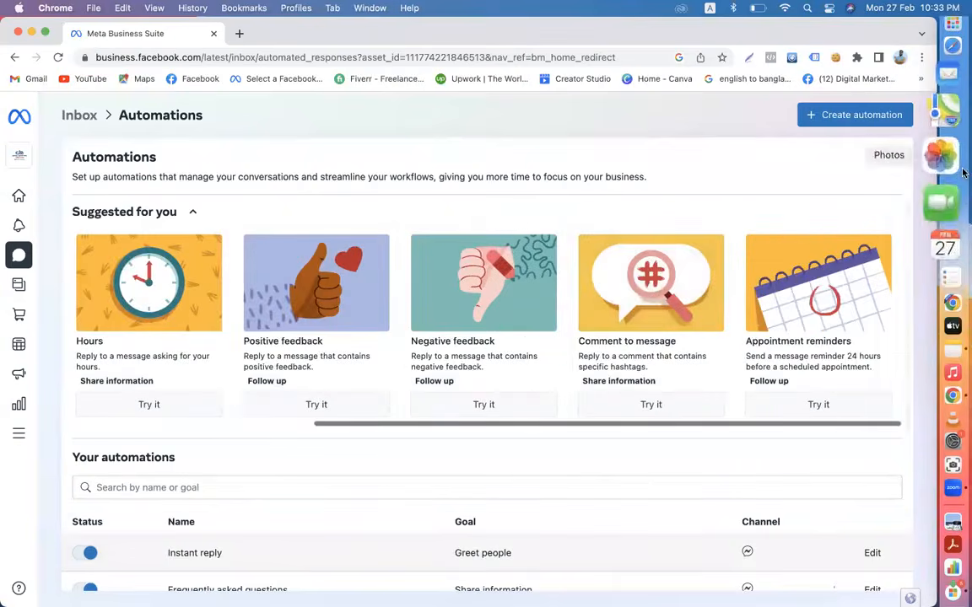
click(840, 122)
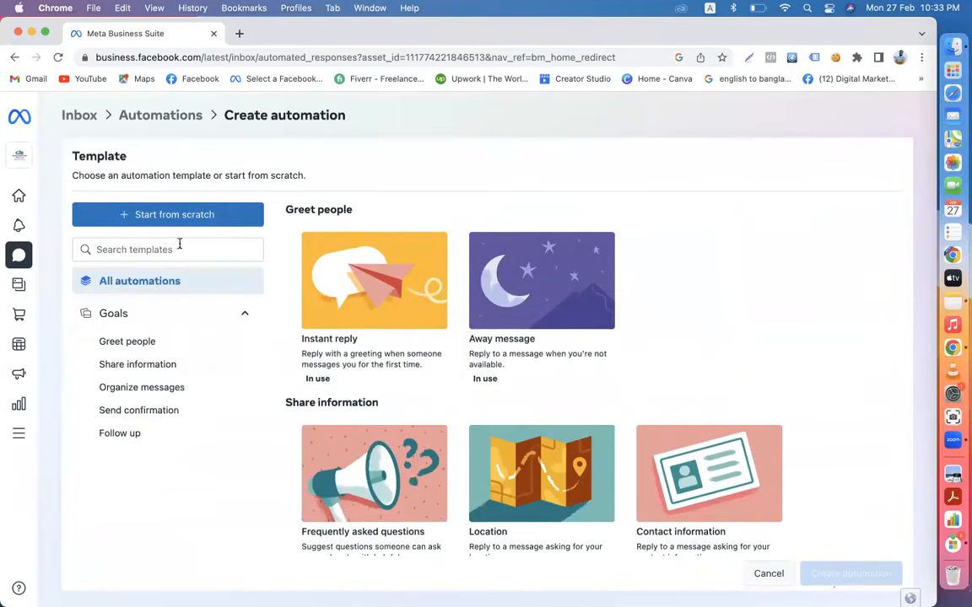
click(149, 326)
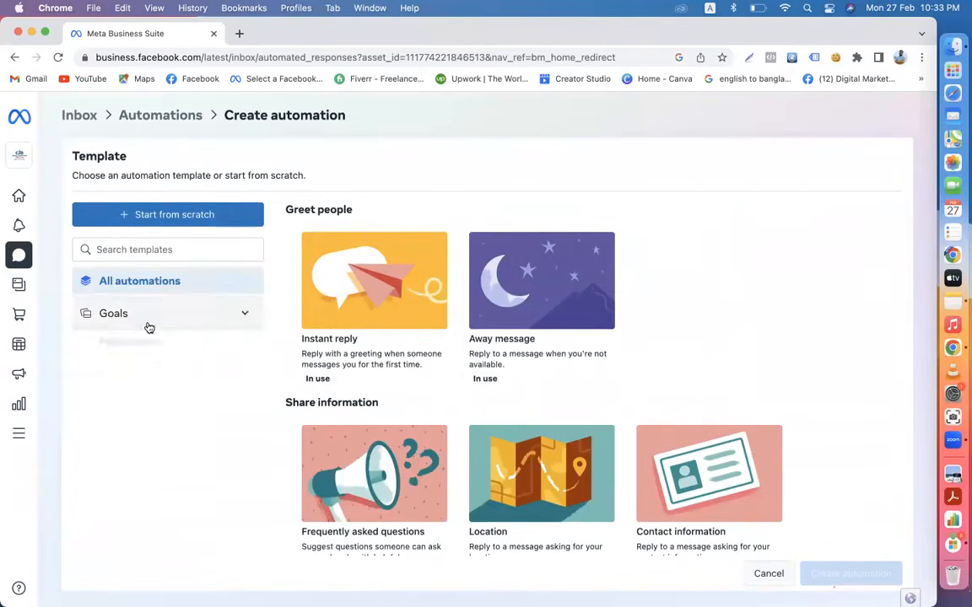
click(136, 322)
click(134, 341)
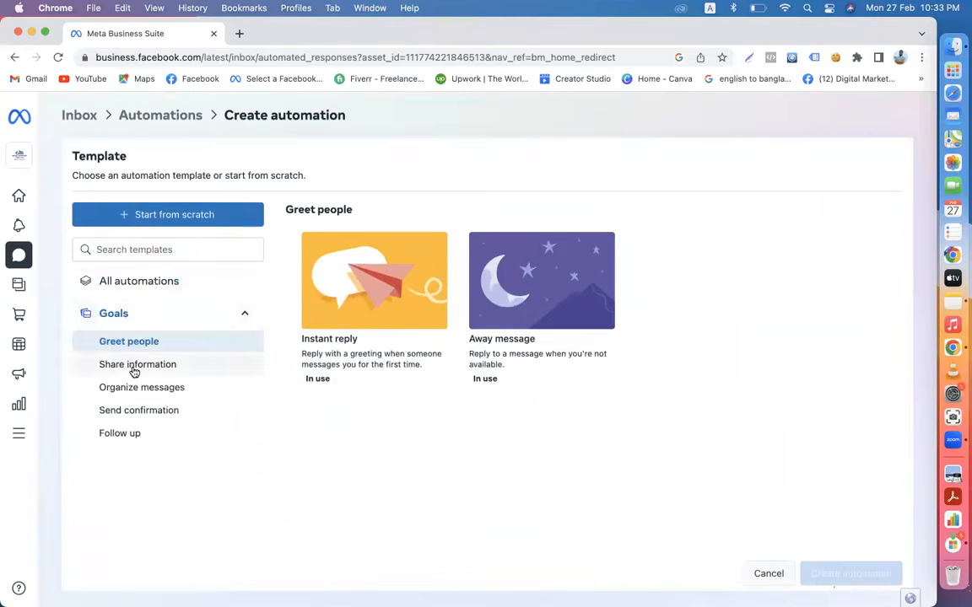
click(135, 364)
click(130, 390)
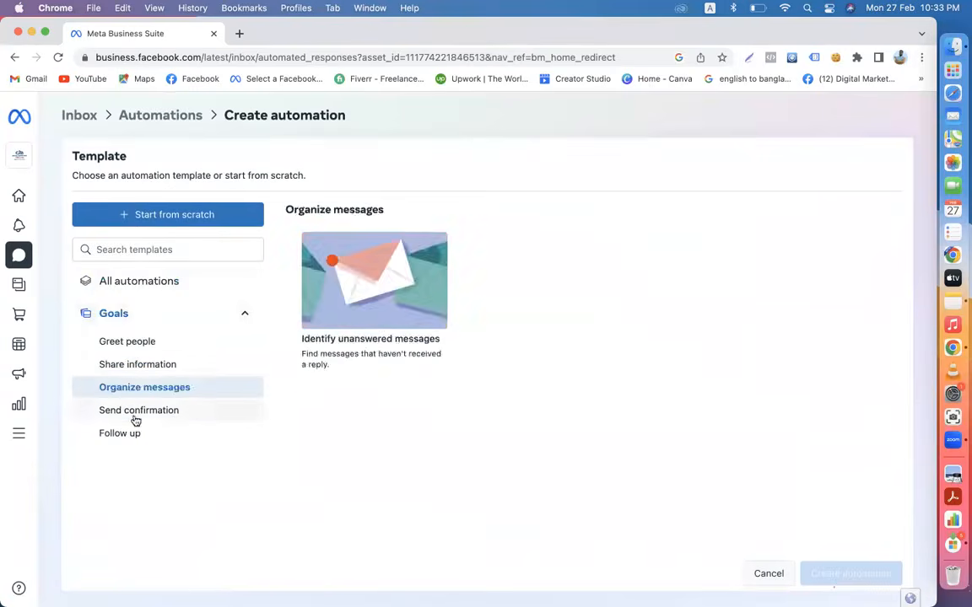
click(137, 416)
click(140, 436)
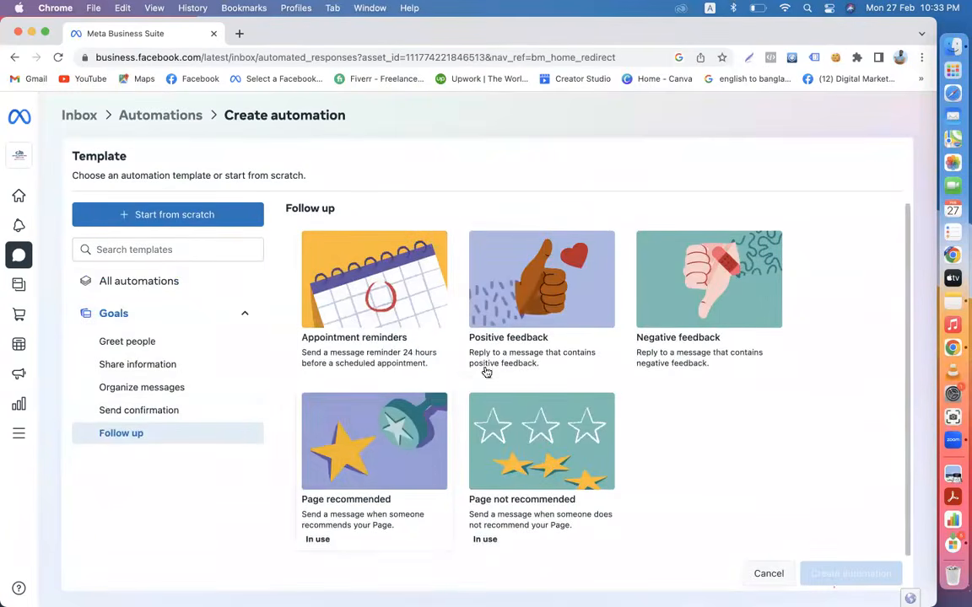
click(143, 347)
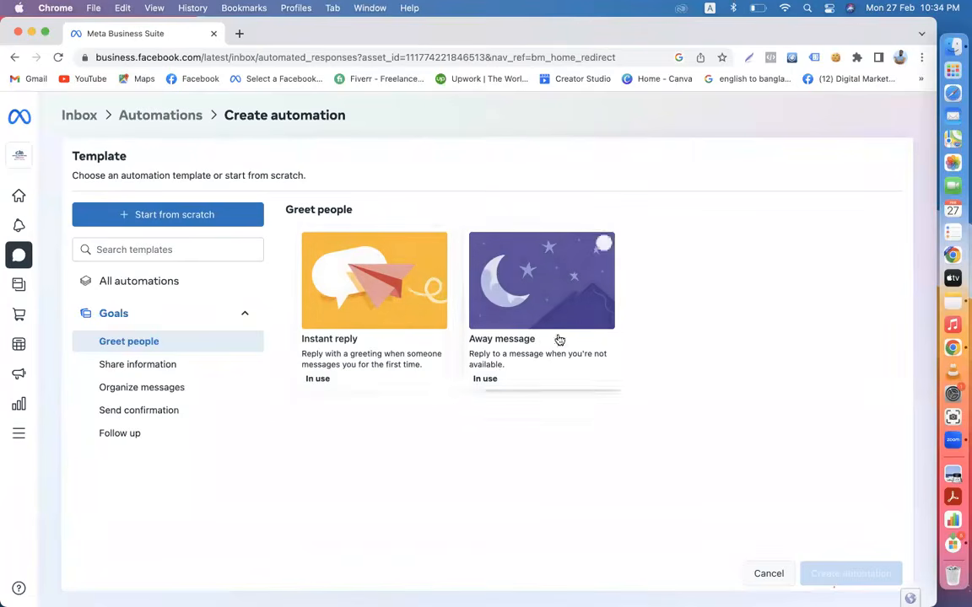
click(101, 286)
click(139, 121)
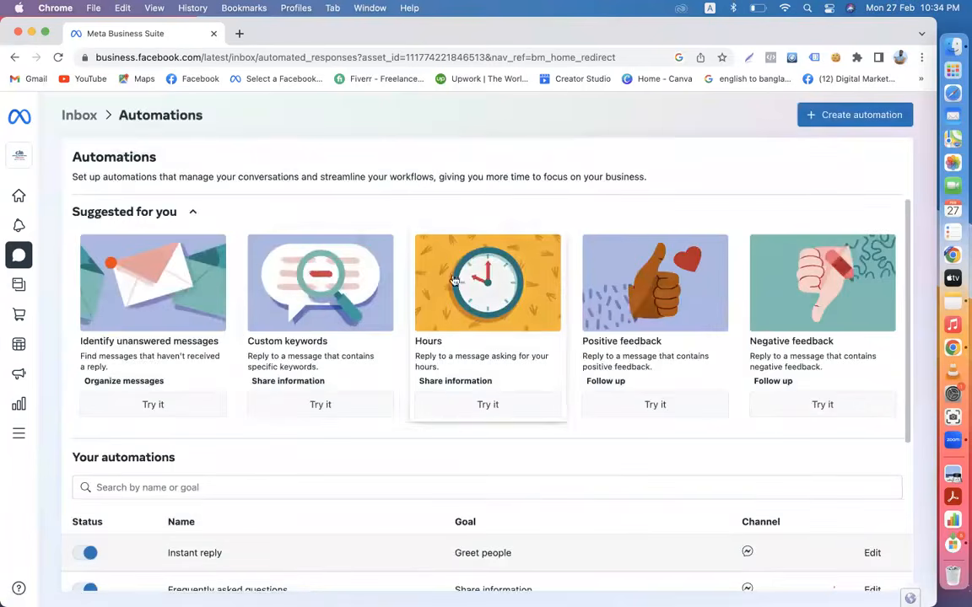
- Scroll down to Your automations and select the first two automation rows
scroll(516, 330, right, 3)
scroll(518, 329, left, 3)
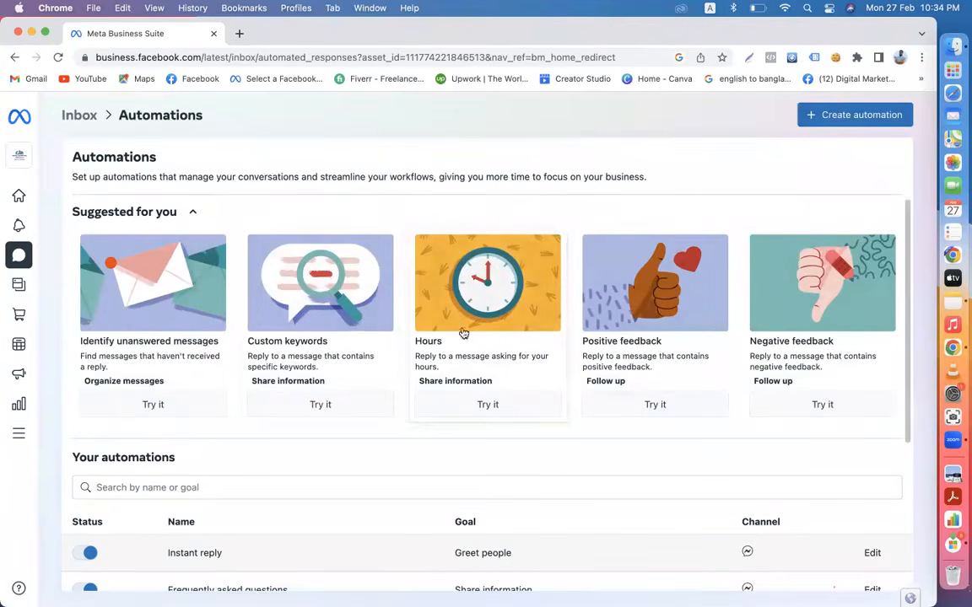
scroll(487, 363, down, 5)
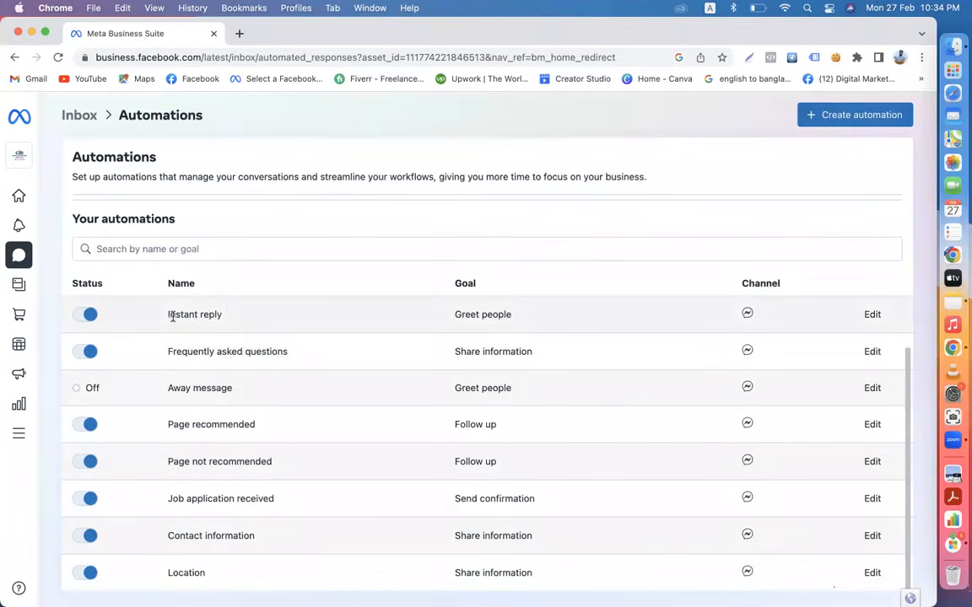
drag(166, 317, 288, 353)
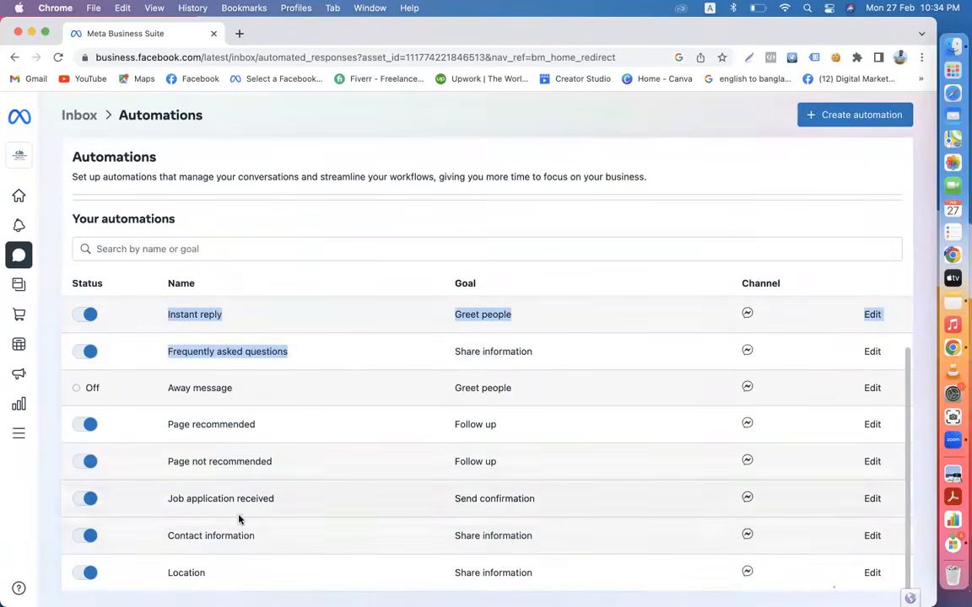
mouse_move(37, 275)
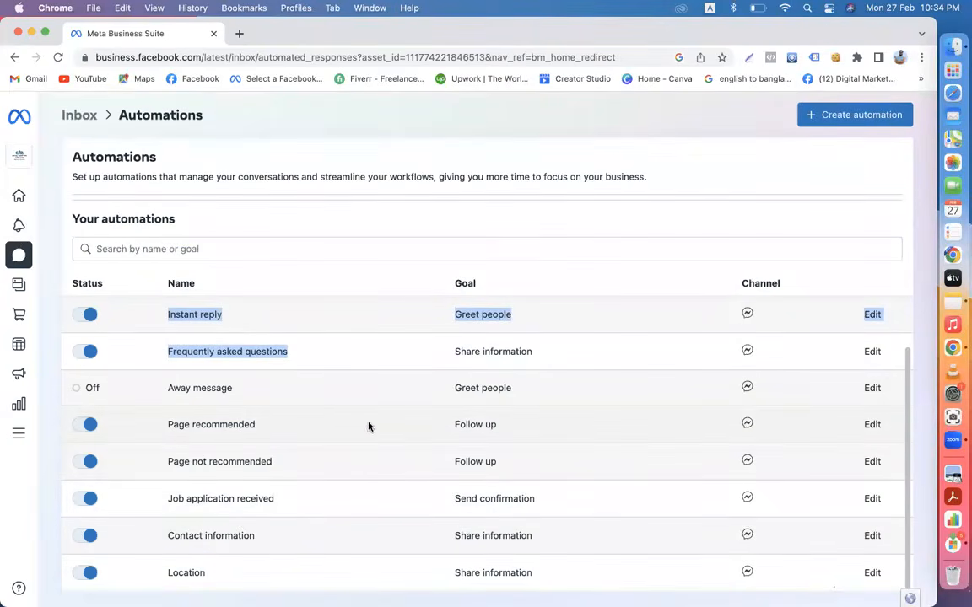
mouse_move(69, 199)
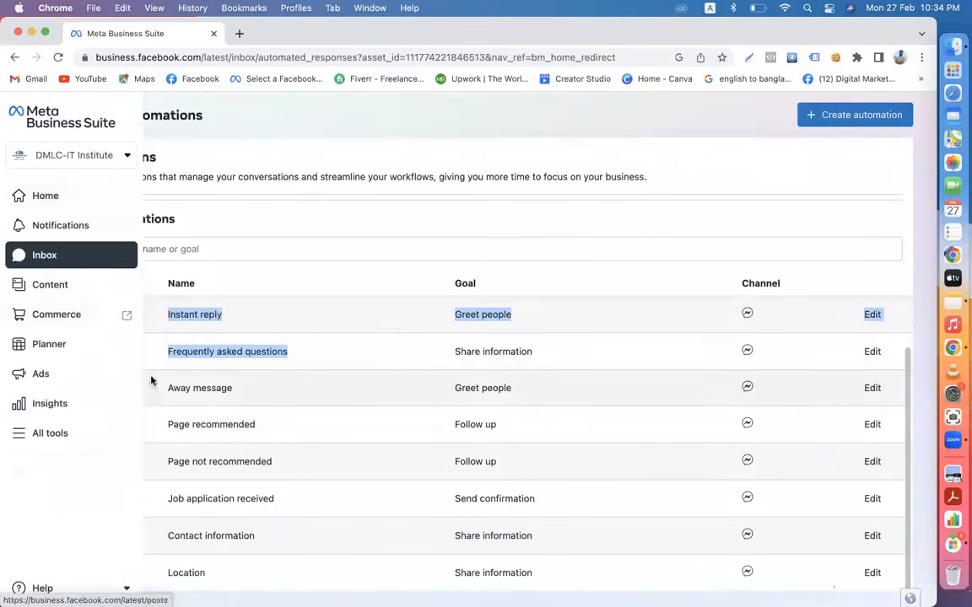
- Open the Inbox, scroll through its conversations, and start a new Chrome tab
mouse_move(31, 230)
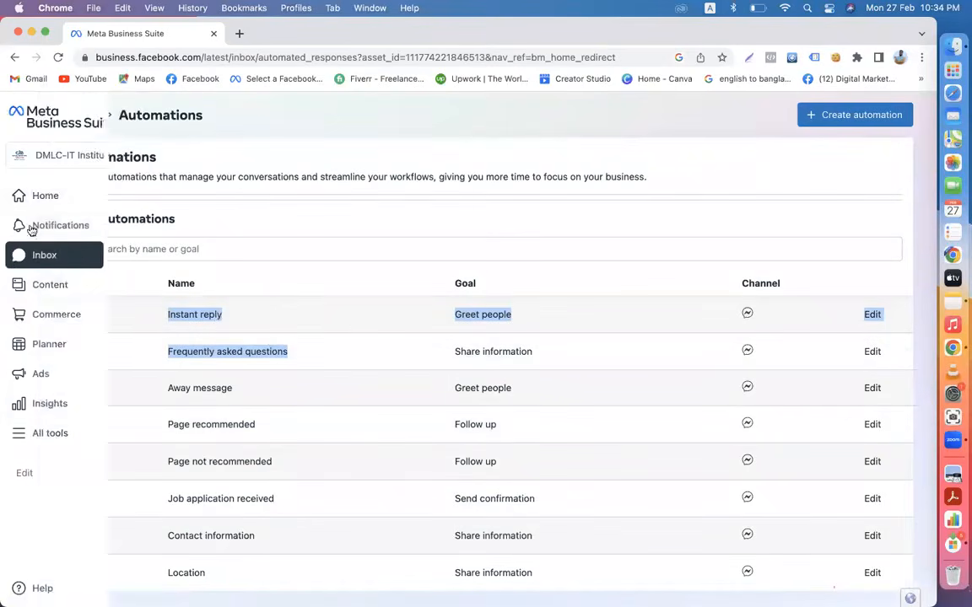
click(73, 262)
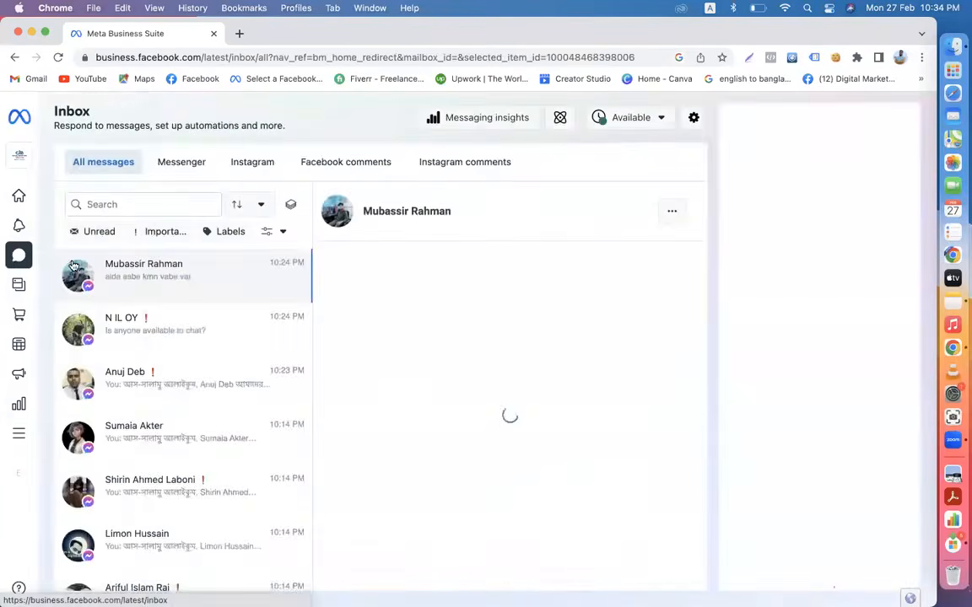
scroll(200, 424, down, 10)
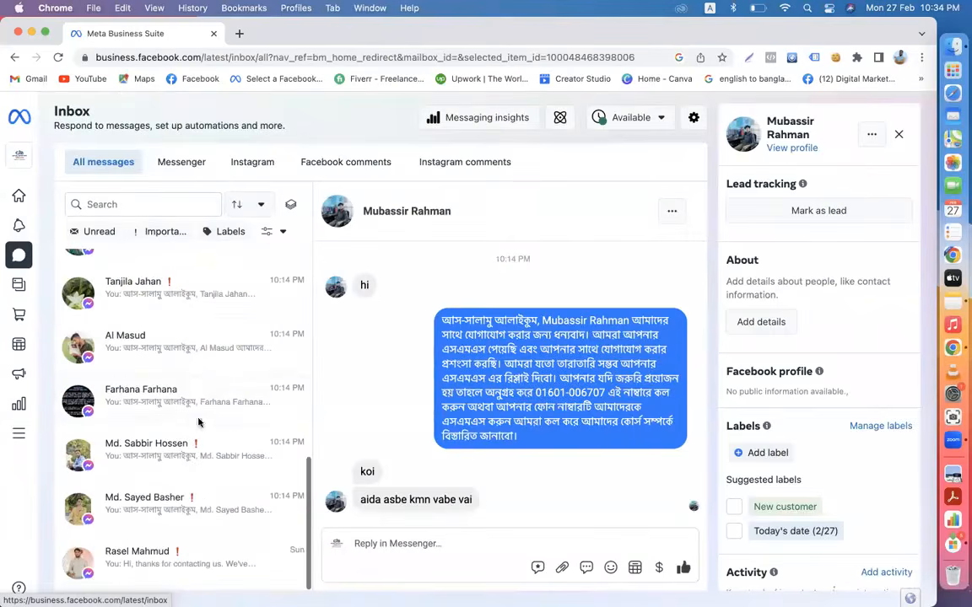
scroll(156, 316, up, 10)
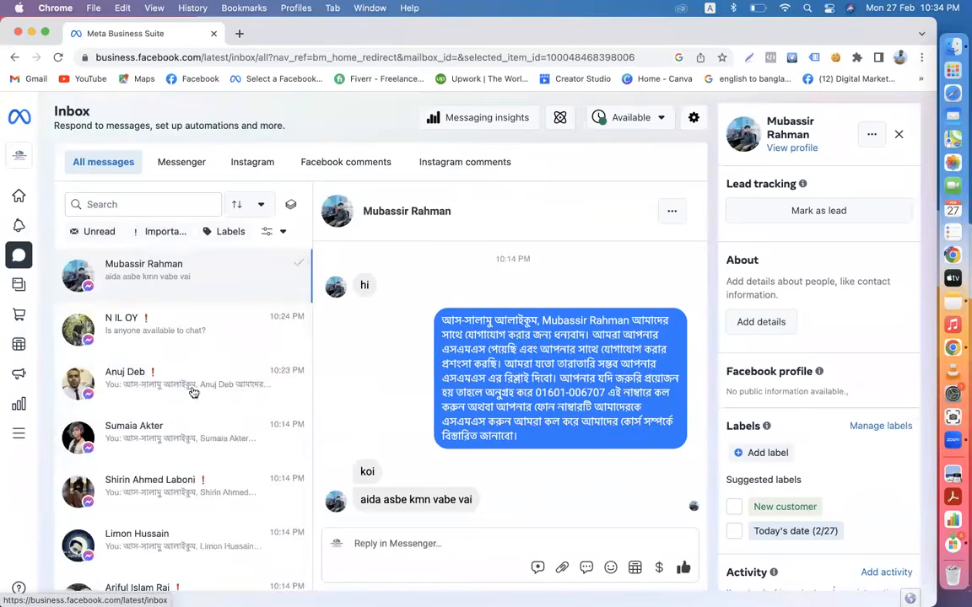
scroll(206, 430, down, 5)
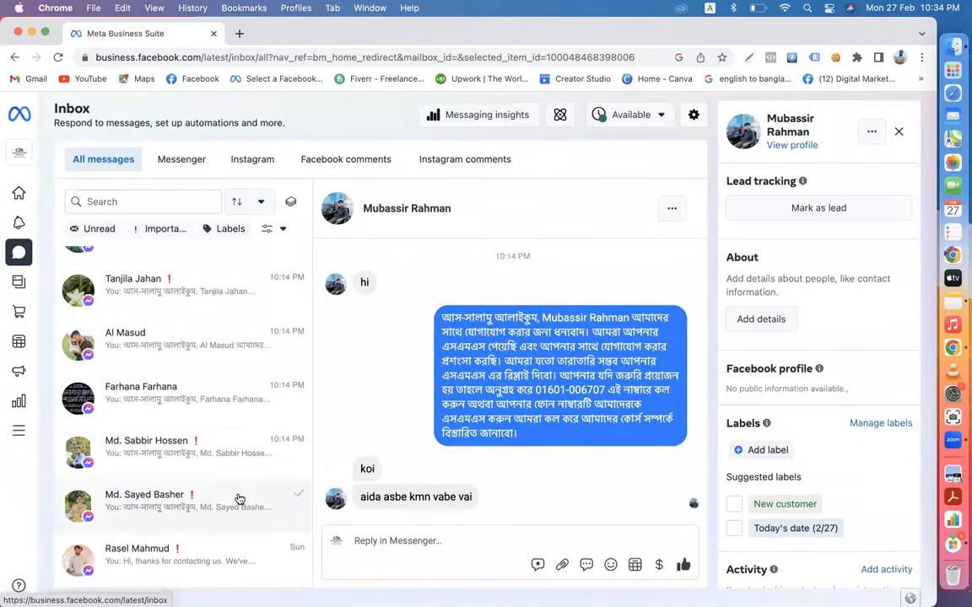
scroll(240, 498, up, 5)
scroll(240, 499, up, 2)
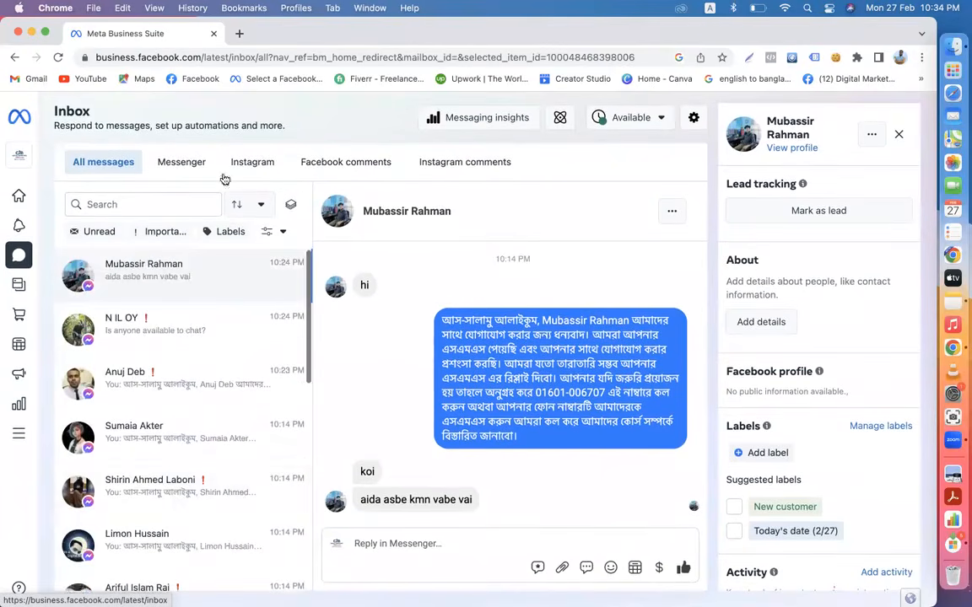
click(237, 34)
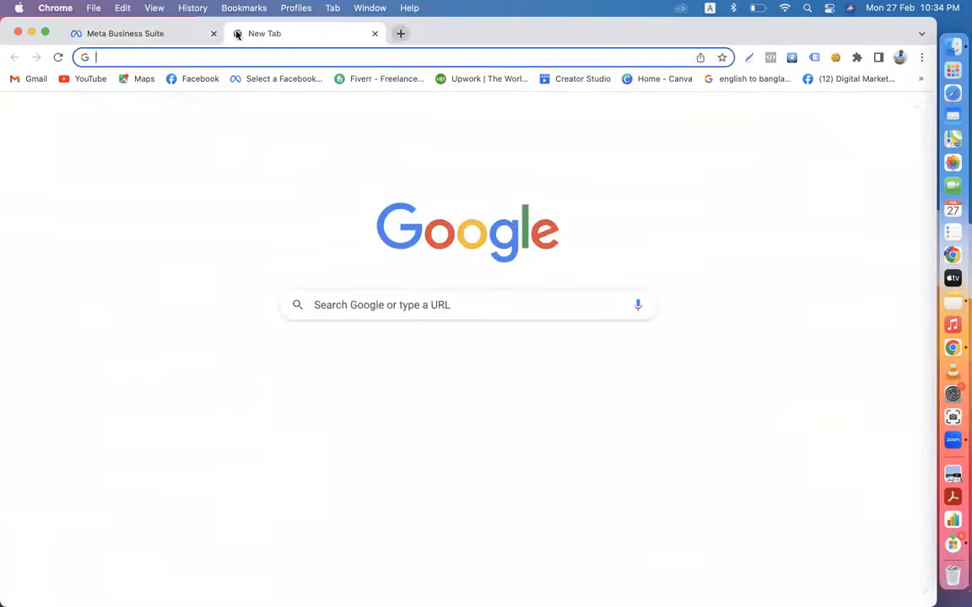
- Load Facebook in the second tab, browse the Digital Marketing Live Course page, then return to Business Suite
click(197, 78)
click(158, 35)
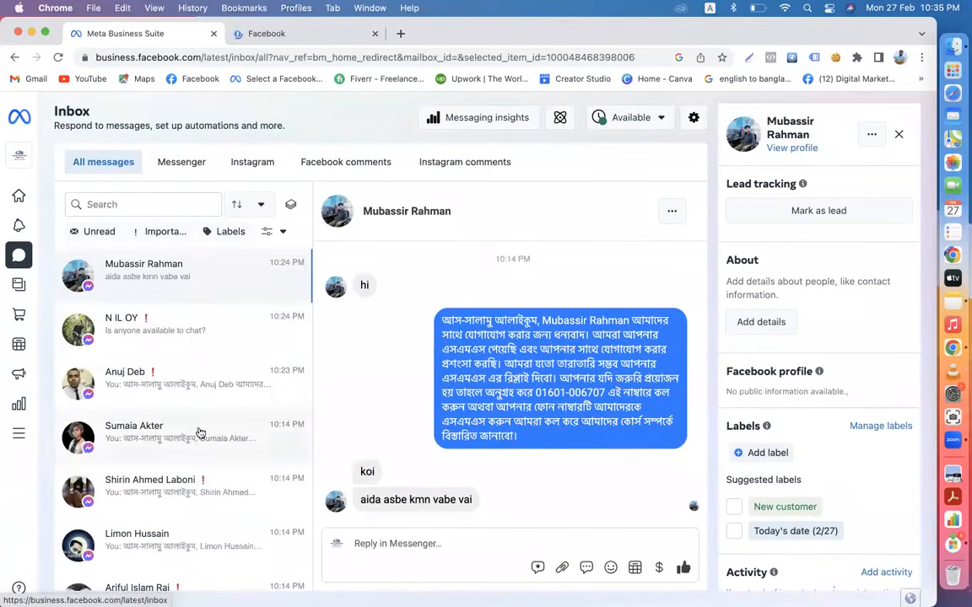
scroll(185, 409, down, 2)
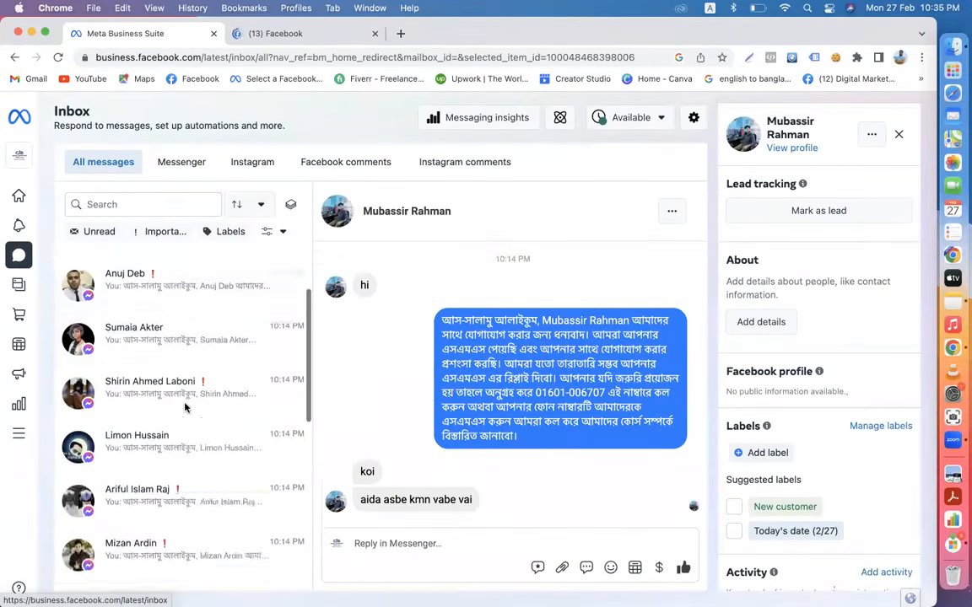
scroll(186, 408, down, 2)
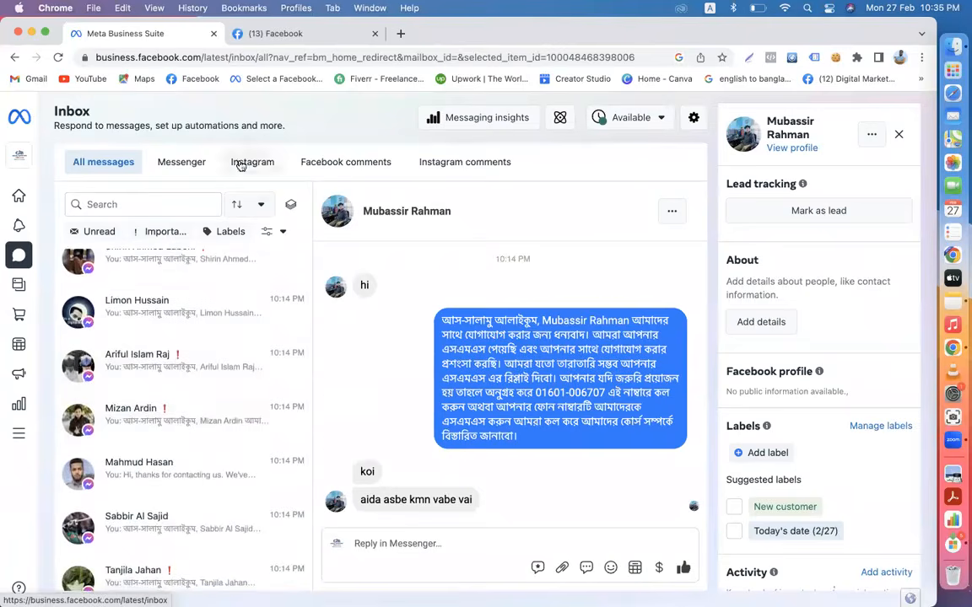
click(281, 34)
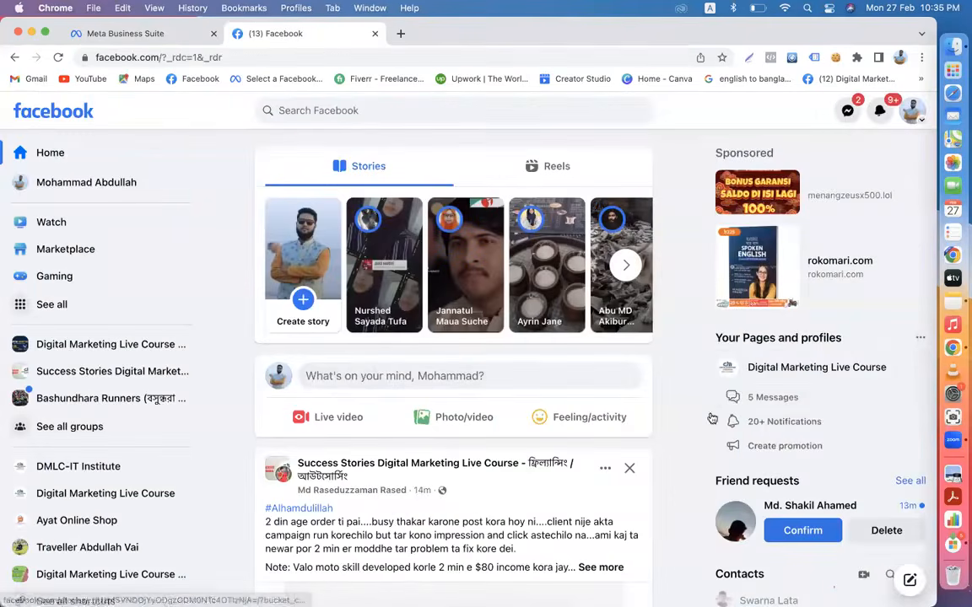
click(752, 368)
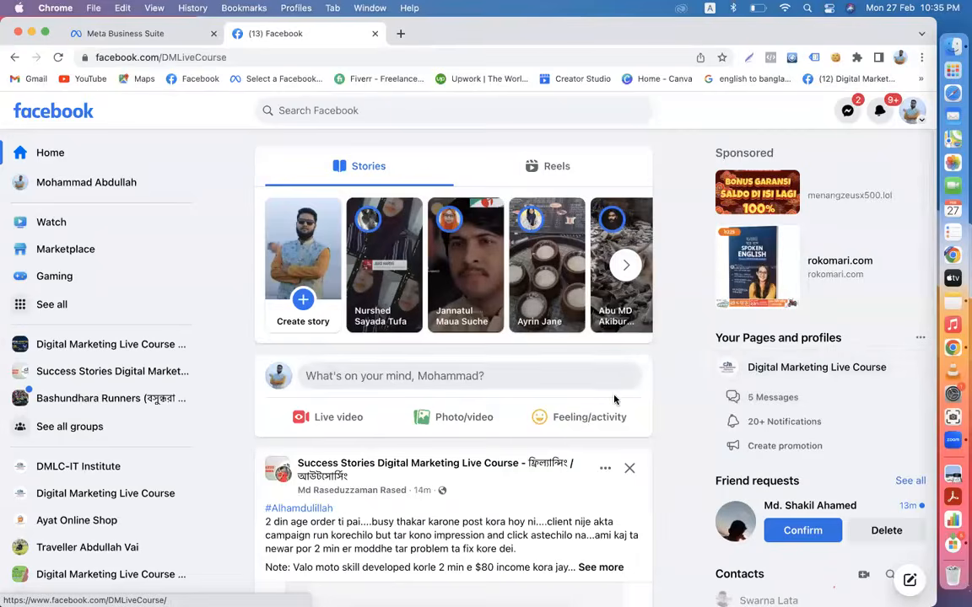
scroll(614, 398, down, 5)
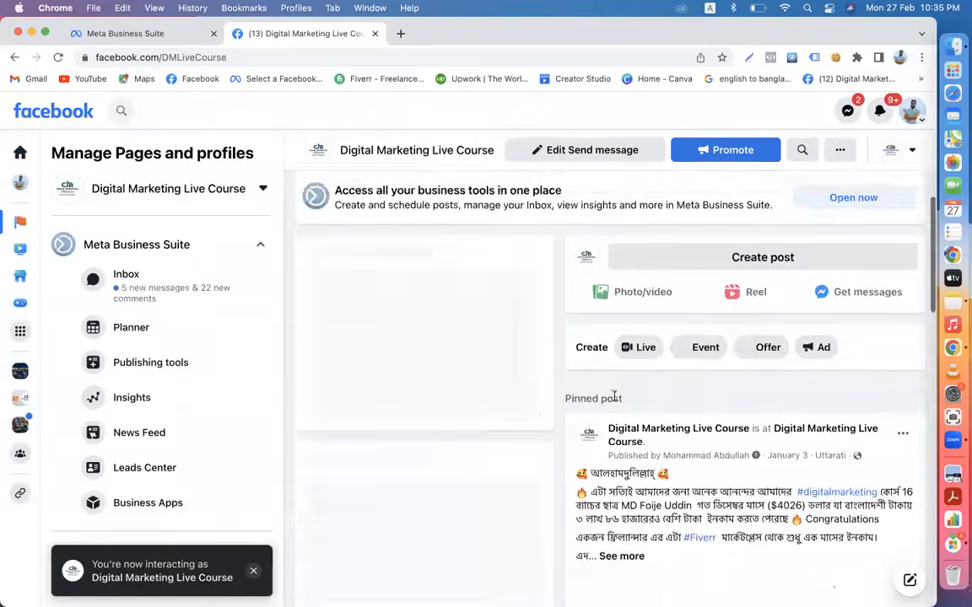
scroll(614, 396, down, 10)
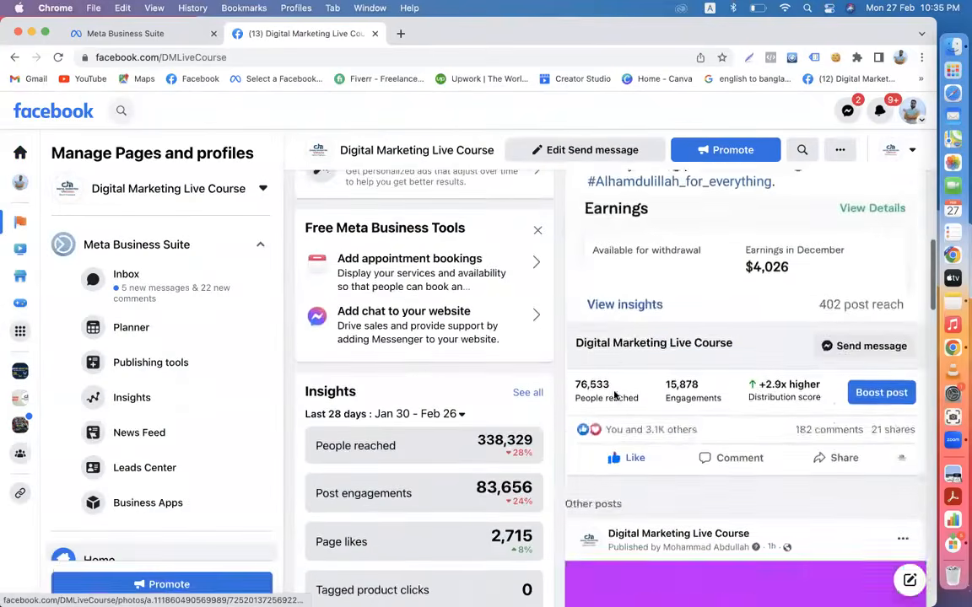
scroll(614, 395, down, 10)
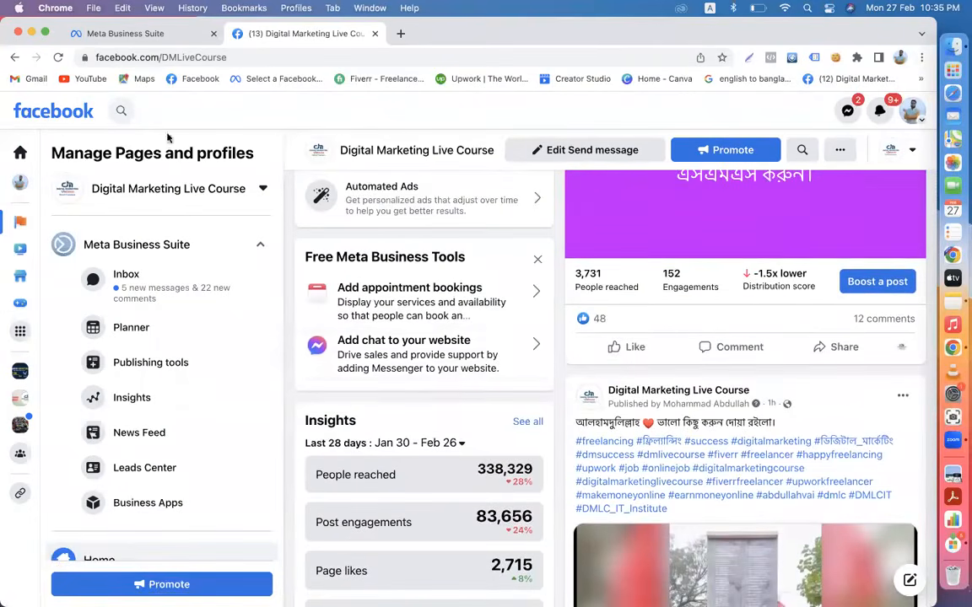
click(123, 35)
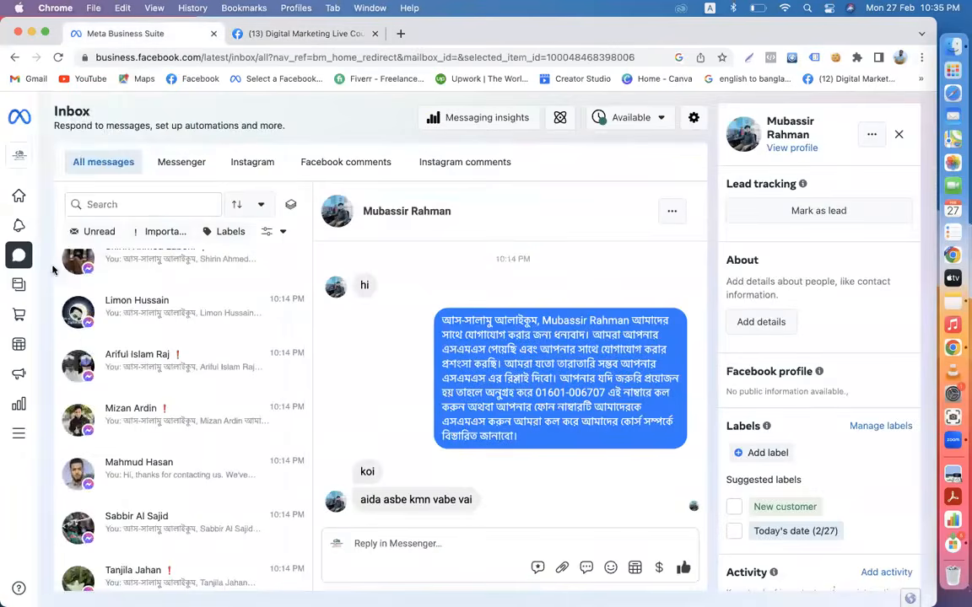
mouse_move(29, 253)
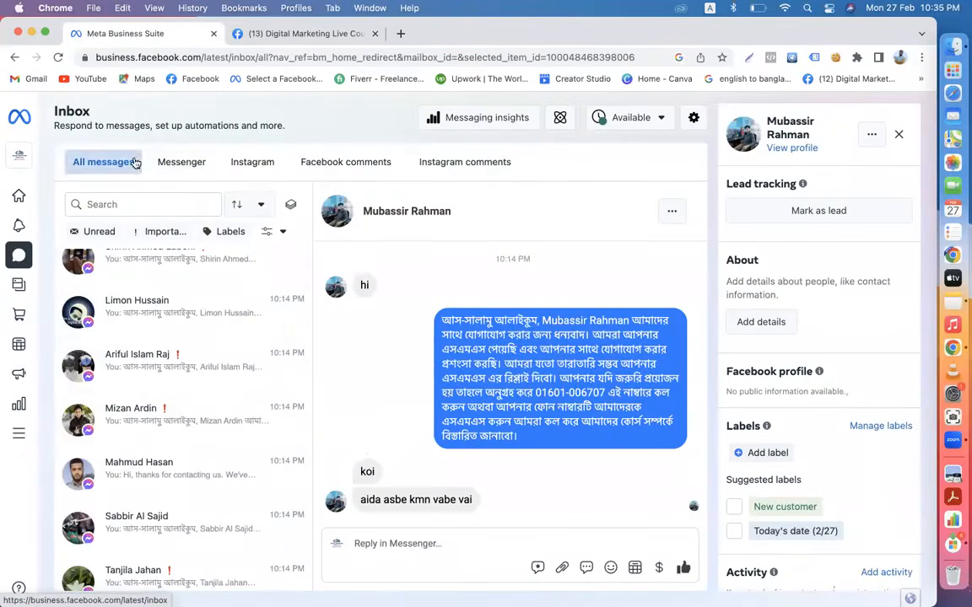
scroll(182, 397, up, 4)
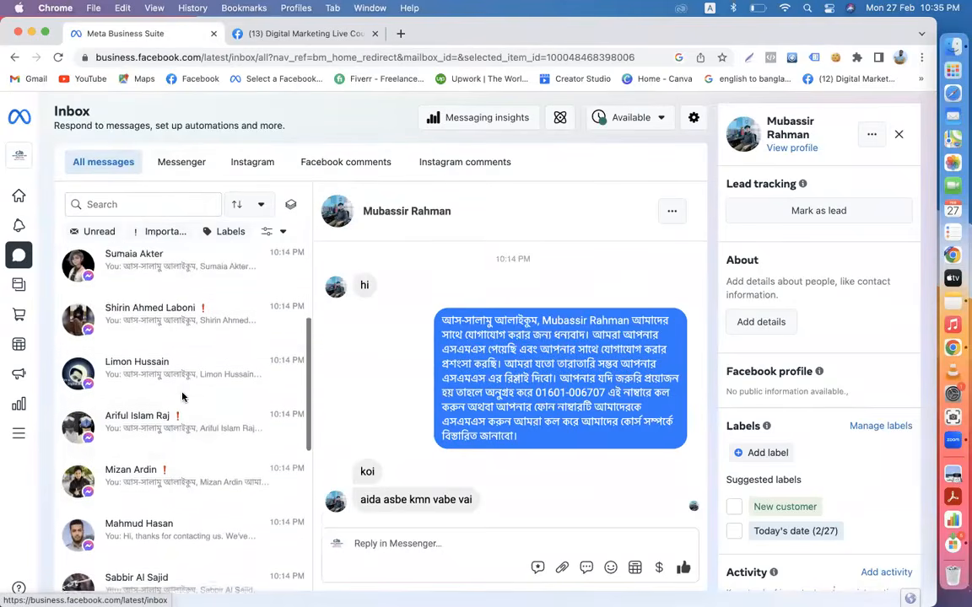
scroll(182, 397, up, 2)
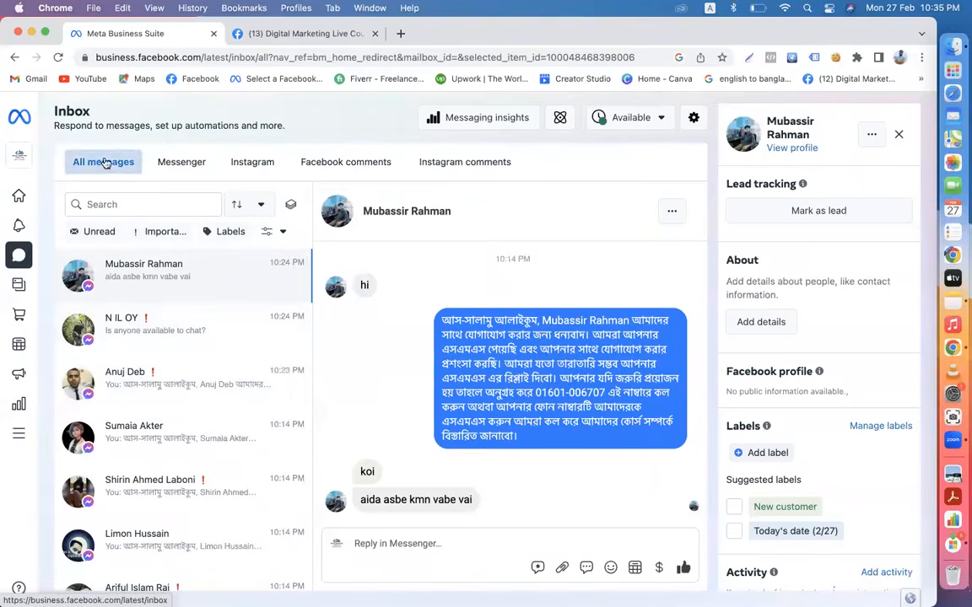
scroll(180, 426, down, 5)
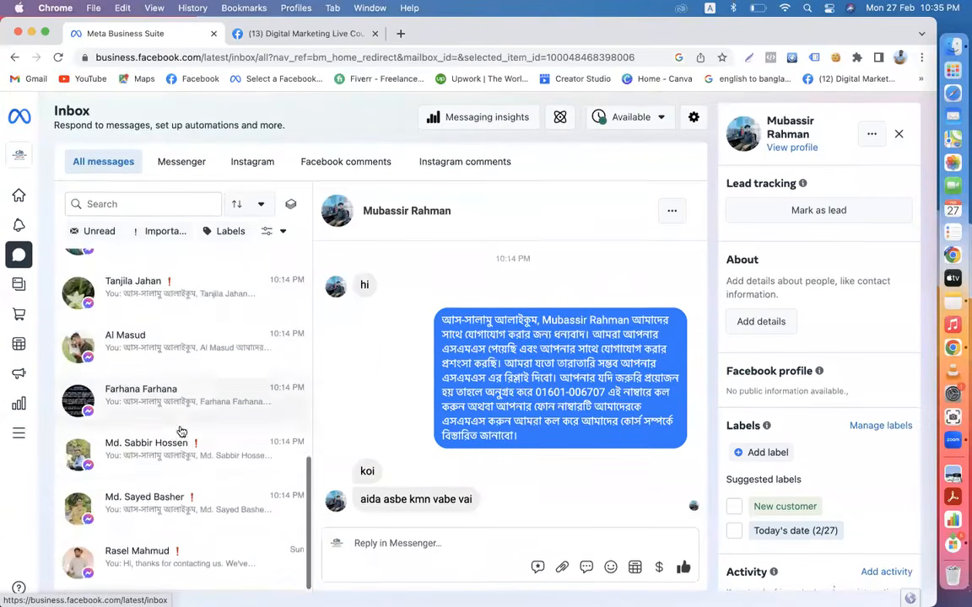
- Switch the Business Suite account to Digital Marketing Live Course
mouse_move(80, 168)
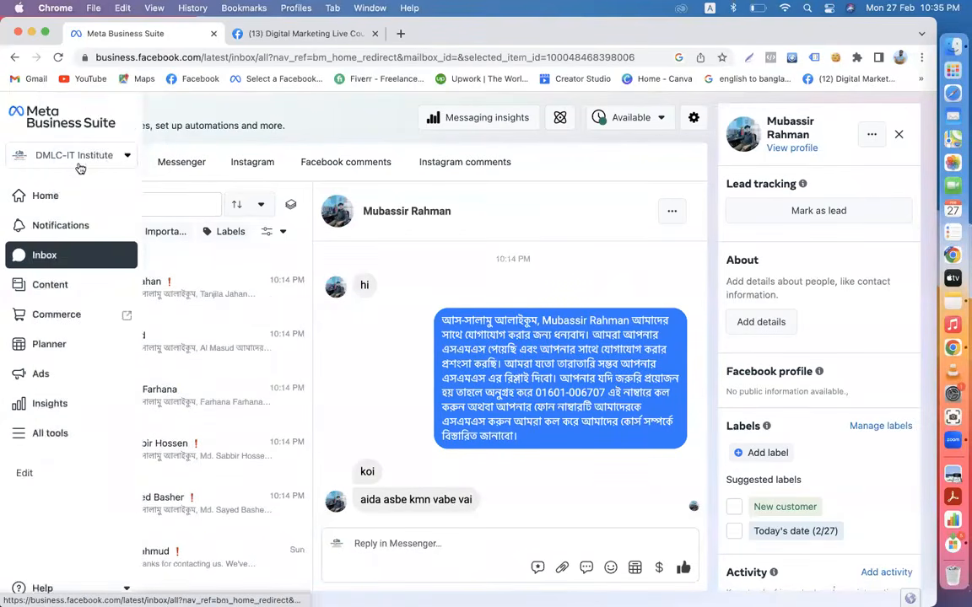
click(128, 157)
scroll(97, 382, down, 3)
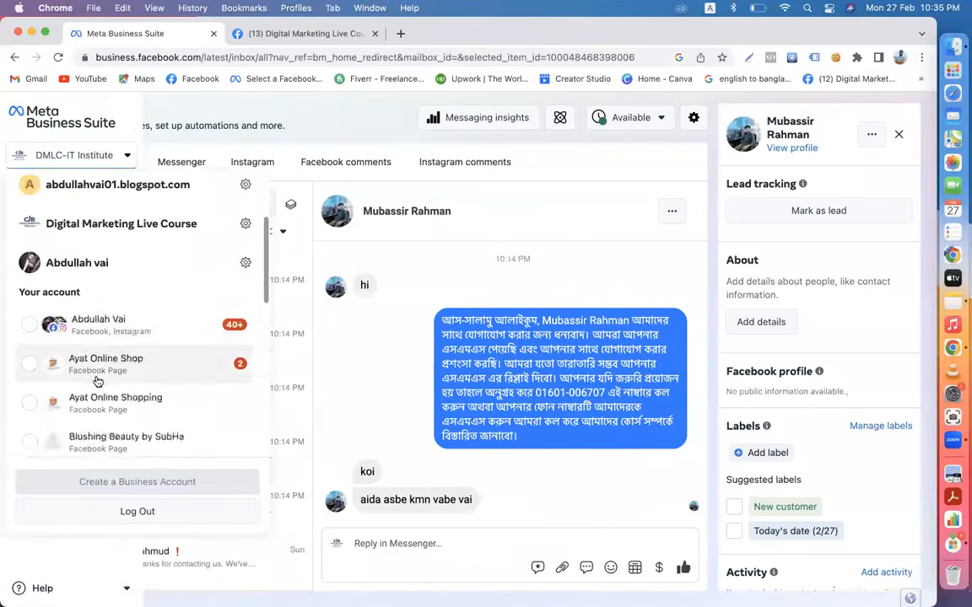
scroll(97, 381, down, 8)
scroll(97, 381, up, 2)
scroll(97, 382, down, 1)
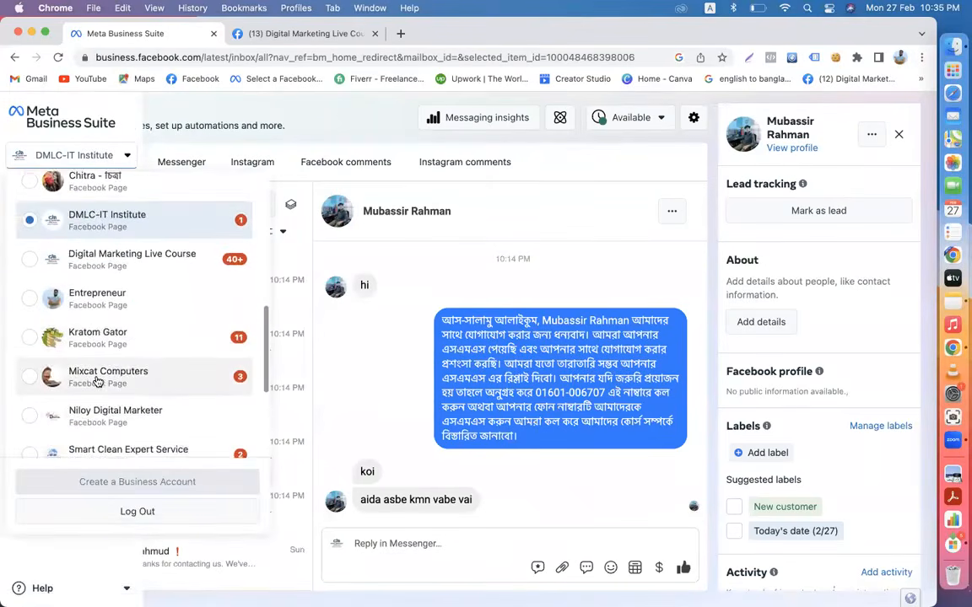
click(101, 265)
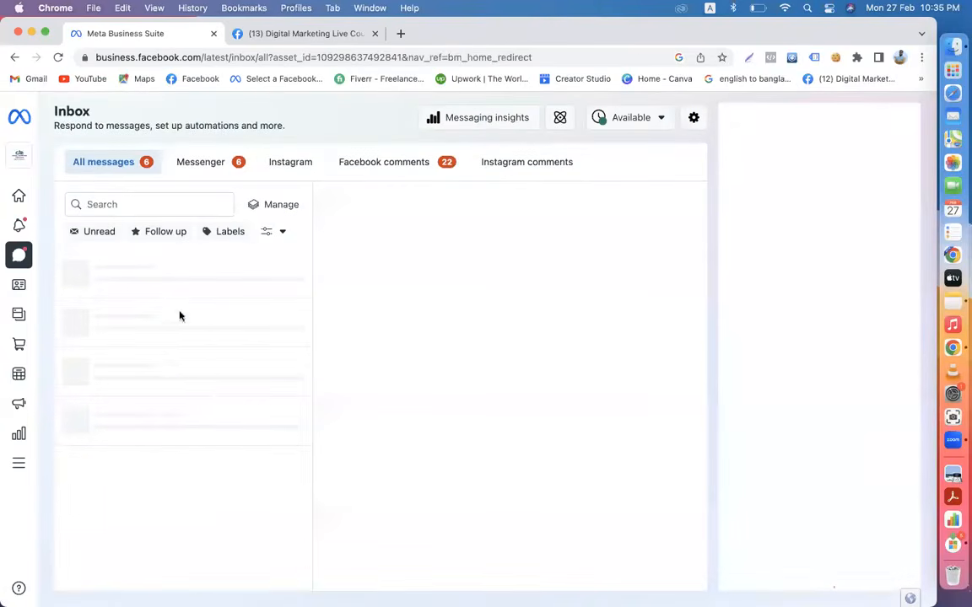
- Browse the inbox and open the 10:21 PM lead conversation asking about the course
scroll(179, 443, down, 10)
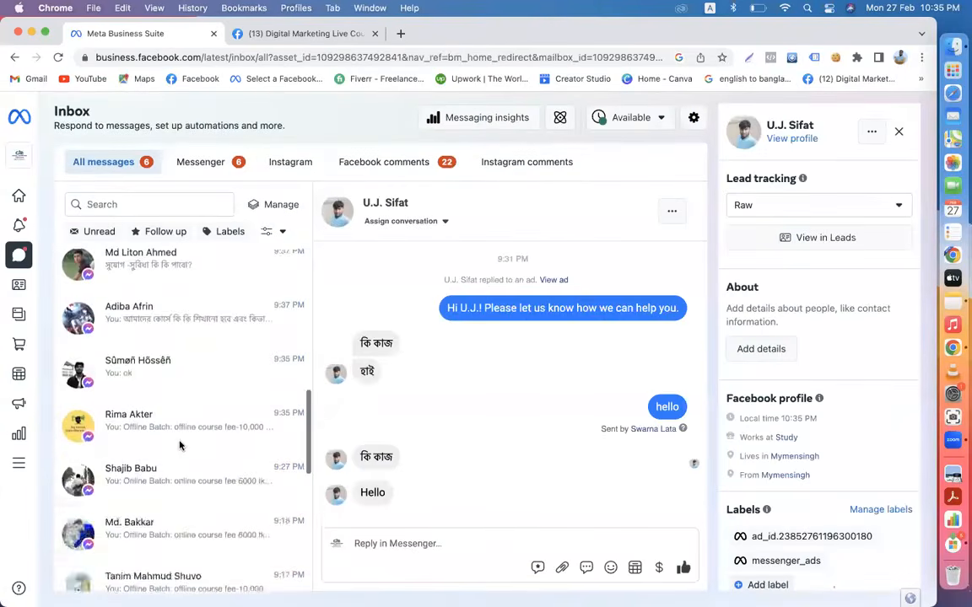
scroll(180, 445, down, 5)
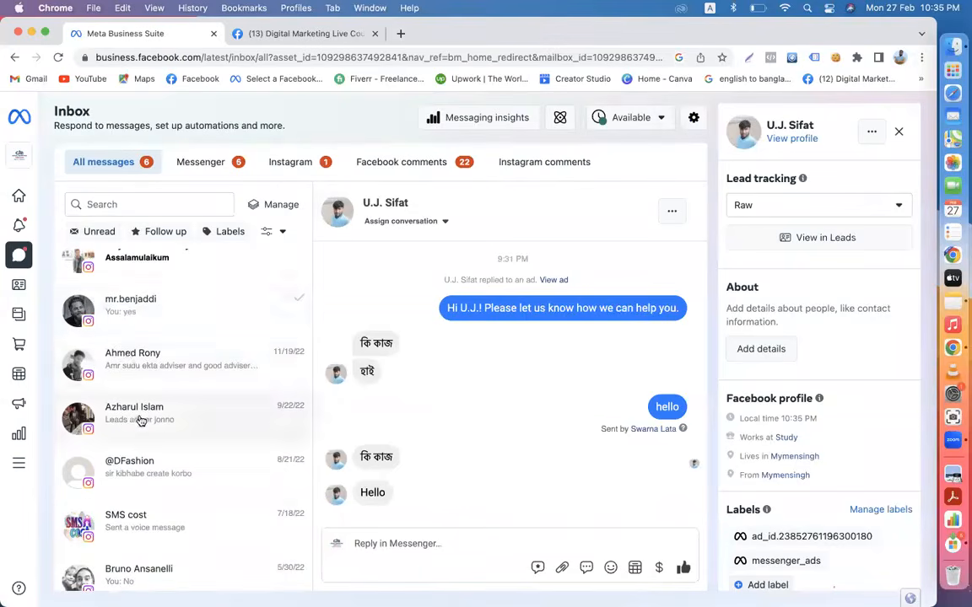
scroll(135, 422, down, 3)
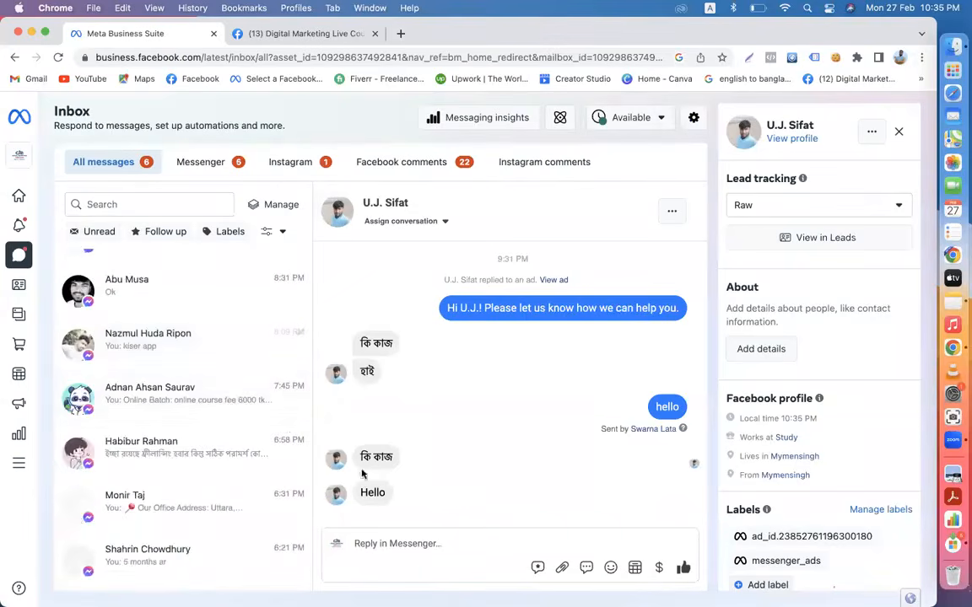
scroll(179, 391, up, 10)
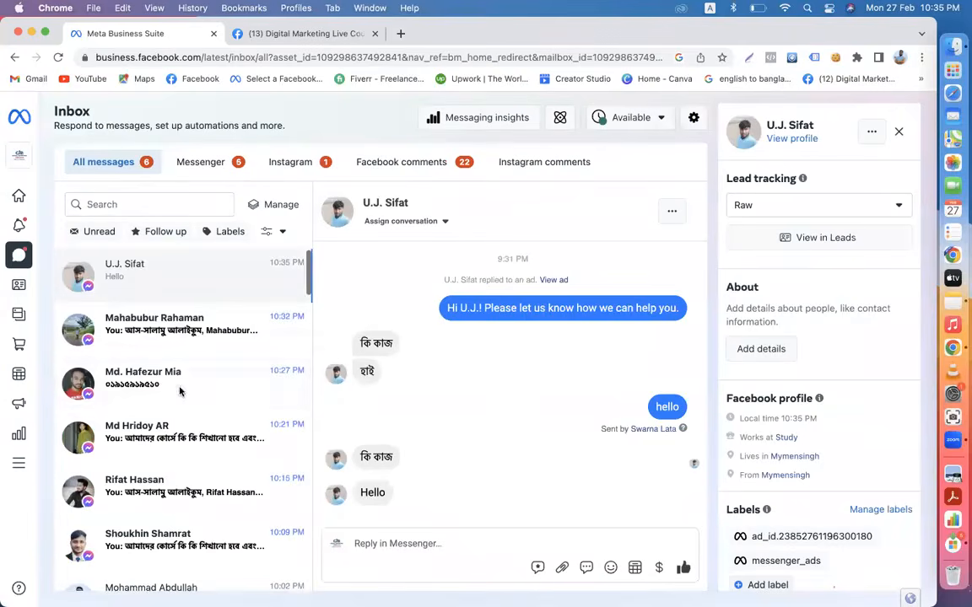
scroll(203, 462, down, 2)
scroll(204, 463, down, 2)
scroll(203, 460, up, 1)
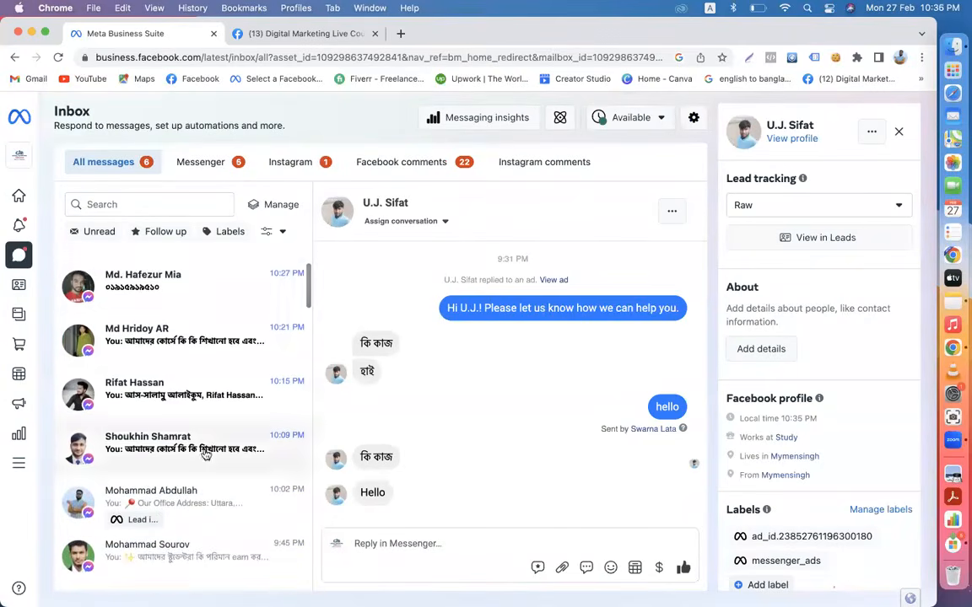
click(180, 329)
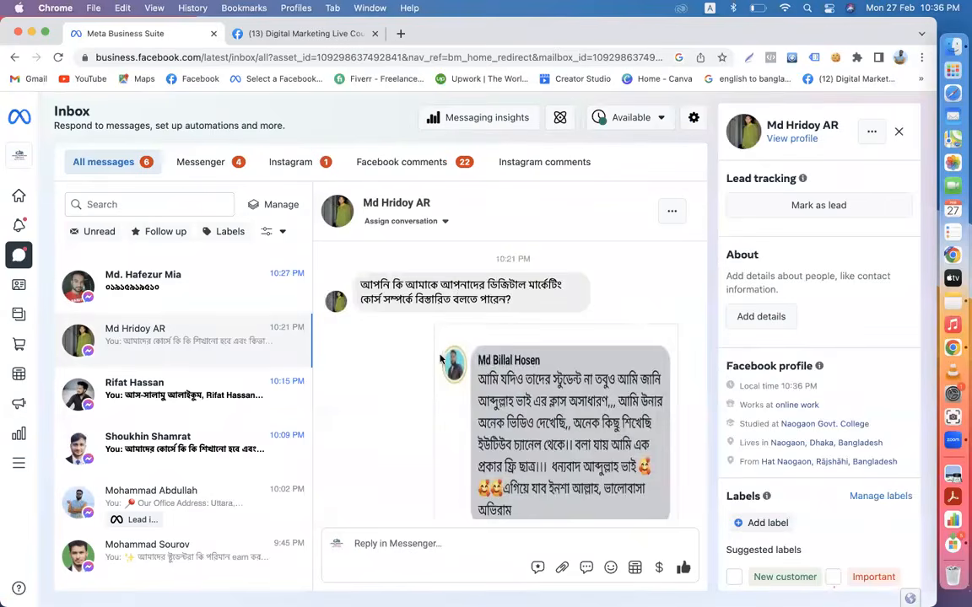
scroll(441, 358, down, 5)
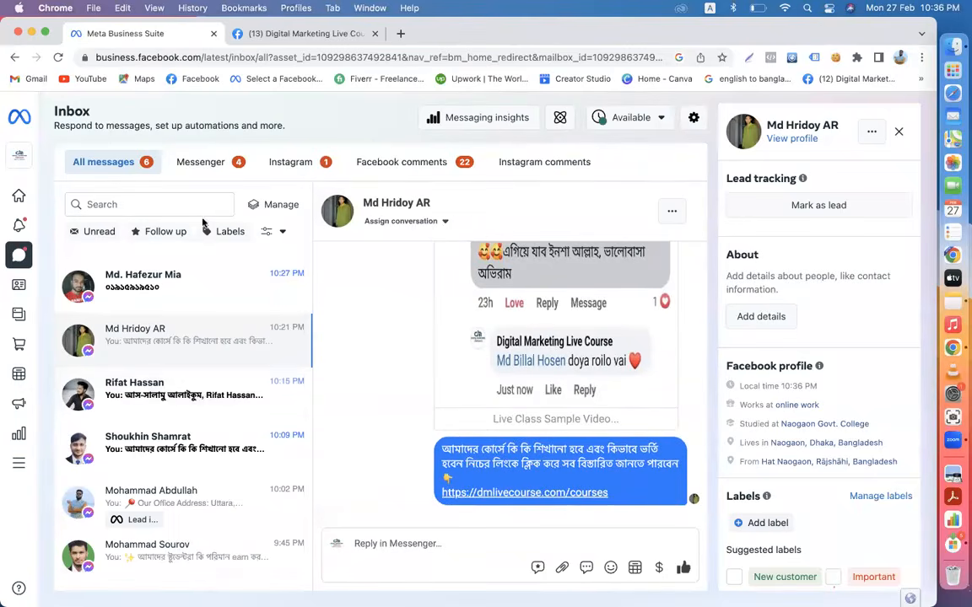
- Edit the Frequently asked questions automation and remove Question #1's attached image
click(559, 119)
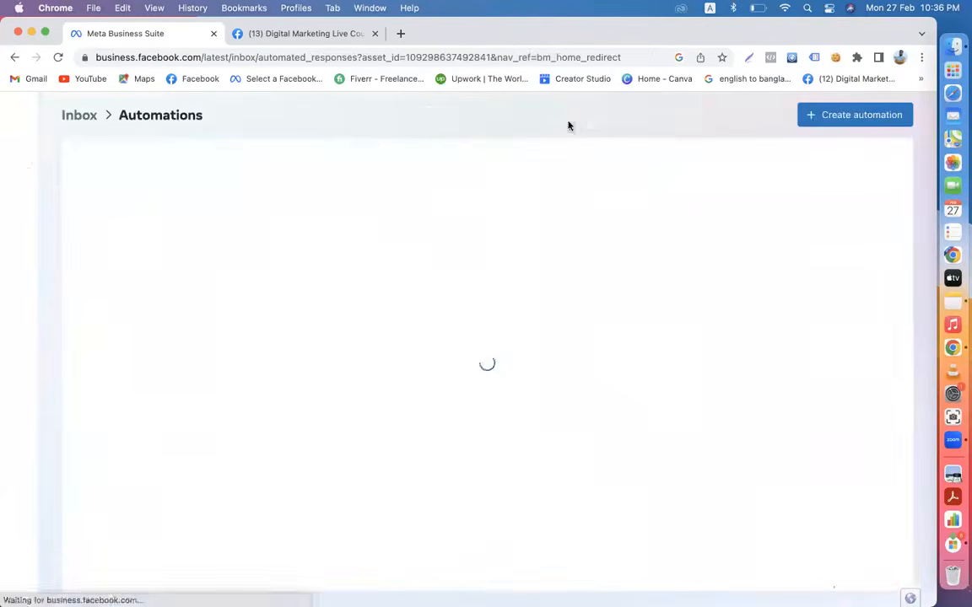
scroll(268, 348, down, 5)
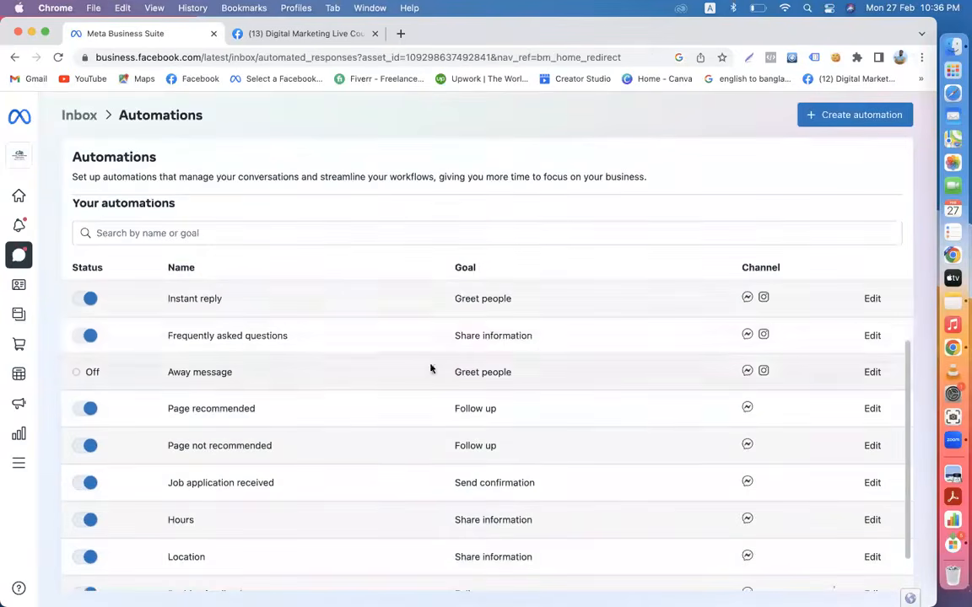
click(872, 336)
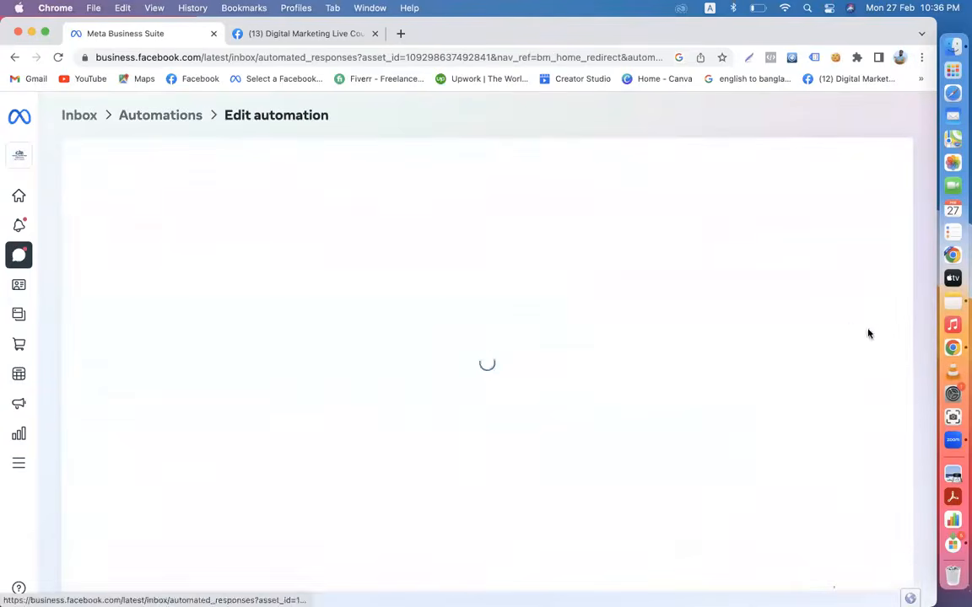
scroll(527, 422, down, 2)
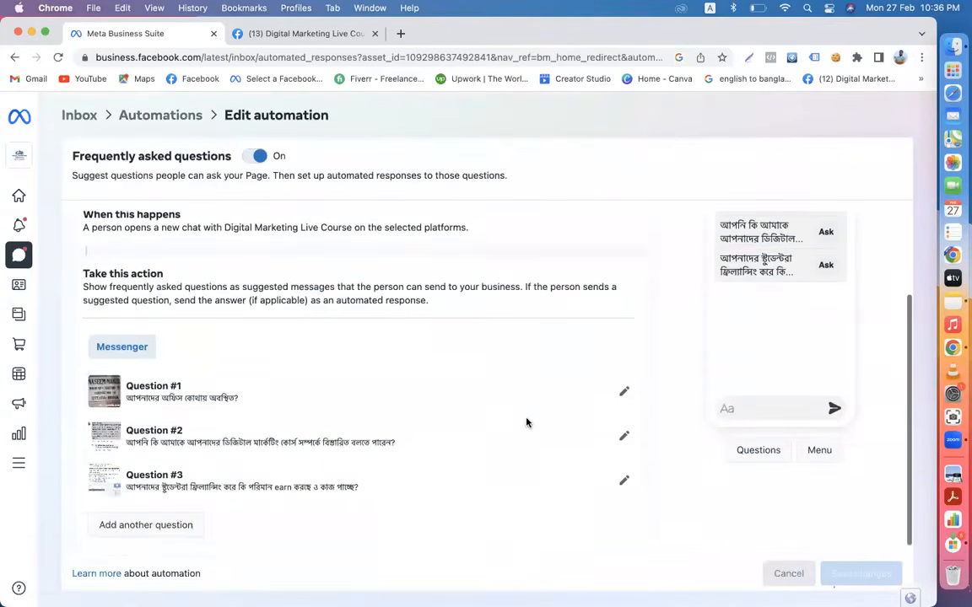
click(621, 395)
scroll(357, 418, down, 5)
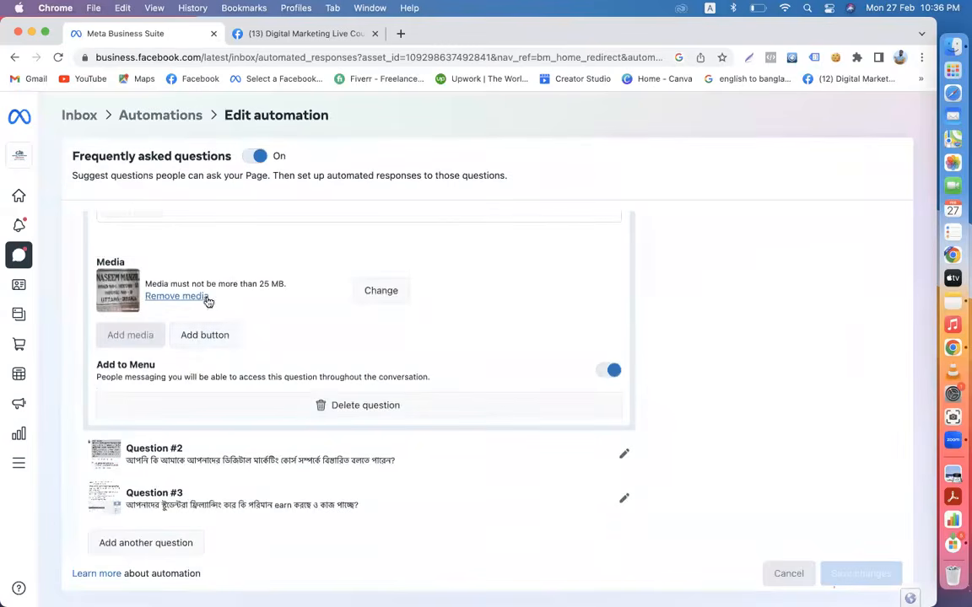
click(177, 296)
- Review the answers to Questions #2 and #3, then save the automation changes
scroll(387, 349, up, 4)
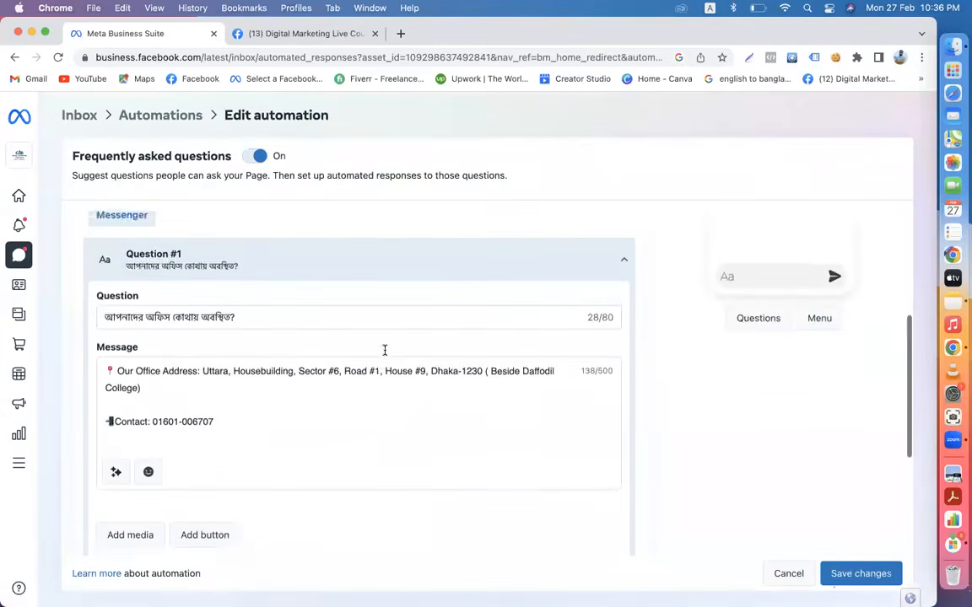
scroll(384, 349, down, 4)
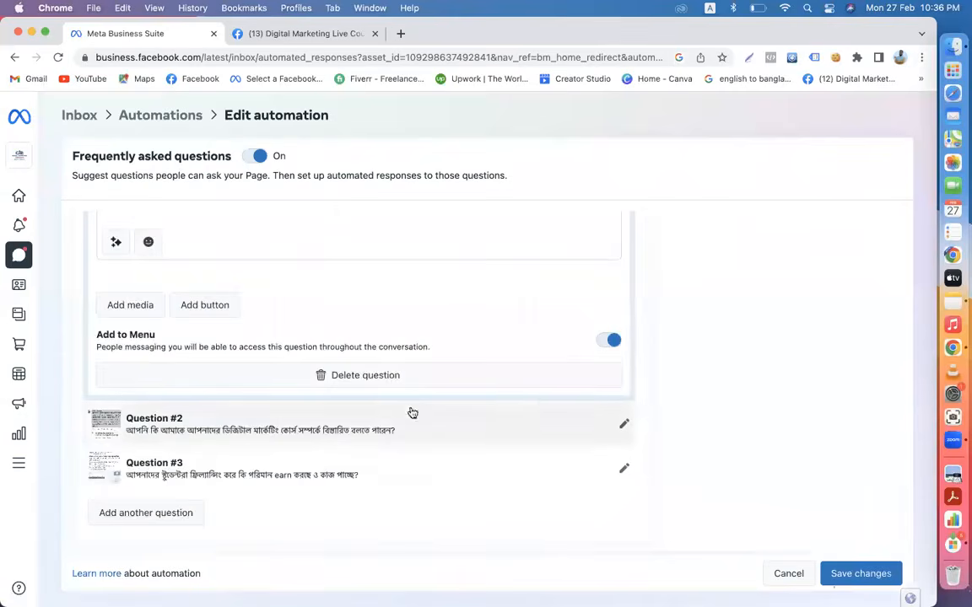
click(620, 430)
scroll(618, 431, down, 4)
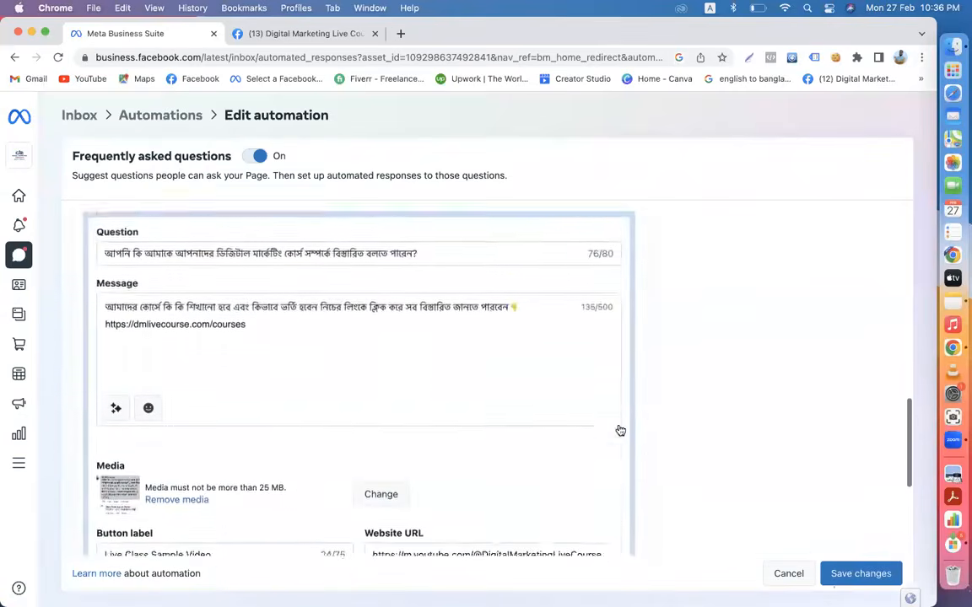
scroll(619, 430, down, 1)
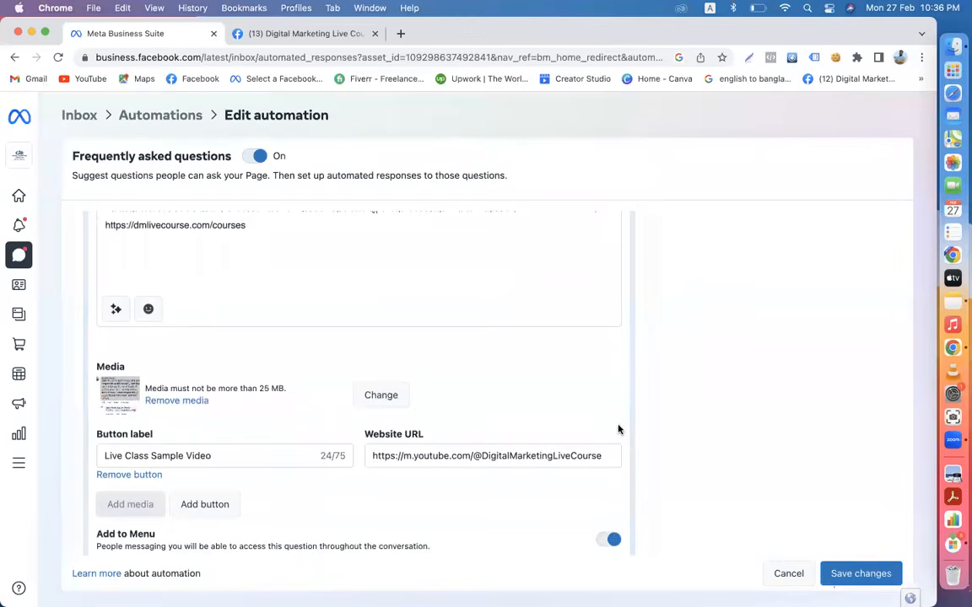
scroll(618, 430, down, 5)
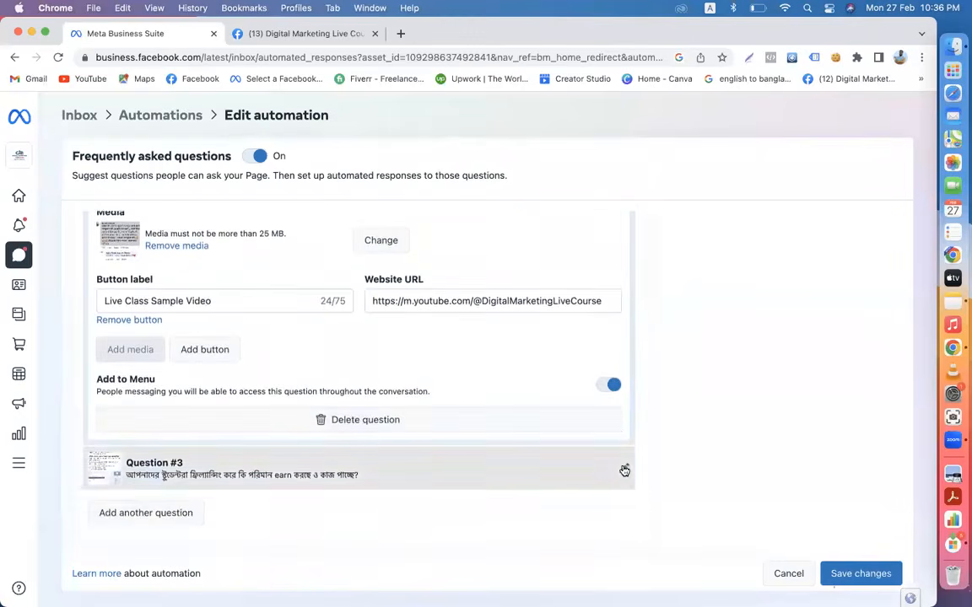
click(624, 470)
scroll(623, 469, down, 5)
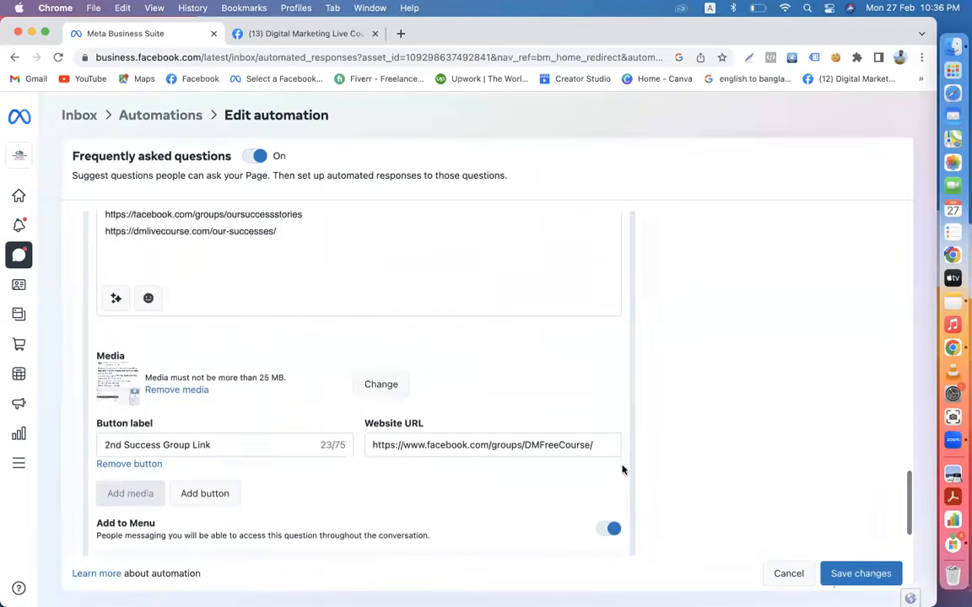
scroll(622, 466, down, 4)
click(858, 573)
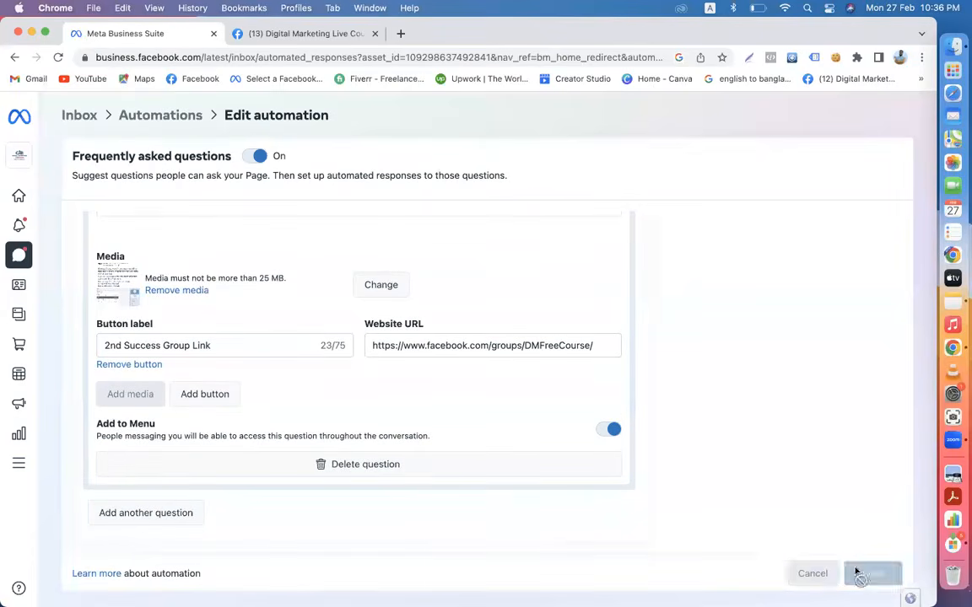
- Return to the Inbox and scroll through all messages
mouse_move(80, 369)
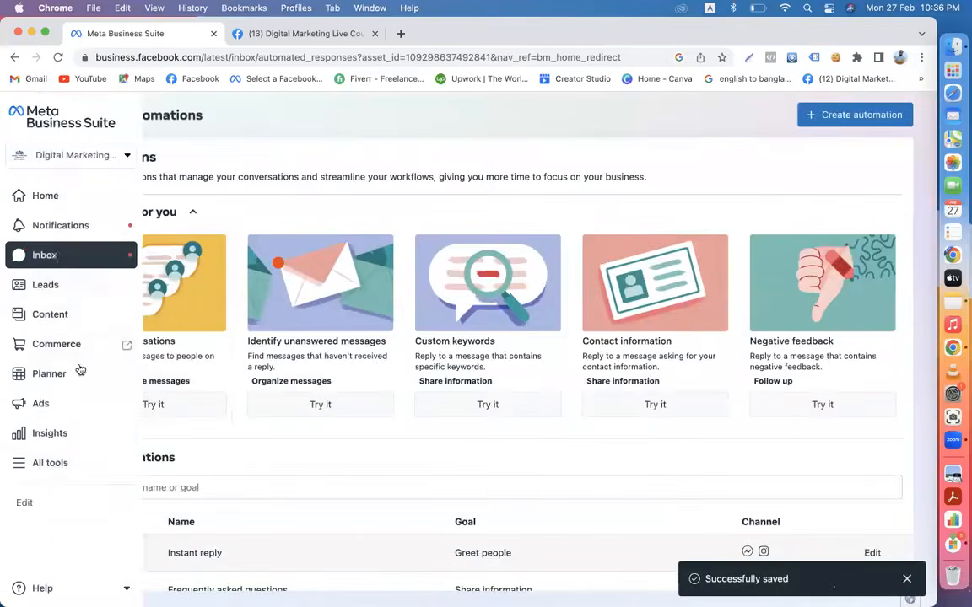
click(52, 257)
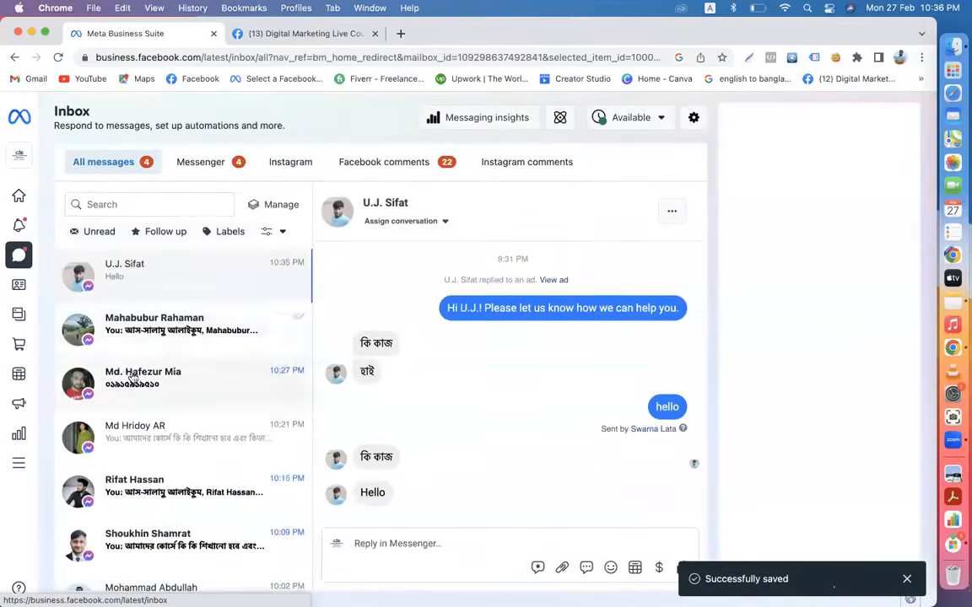
scroll(130, 371, down, 8)
scroll(134, 367, down, 15)
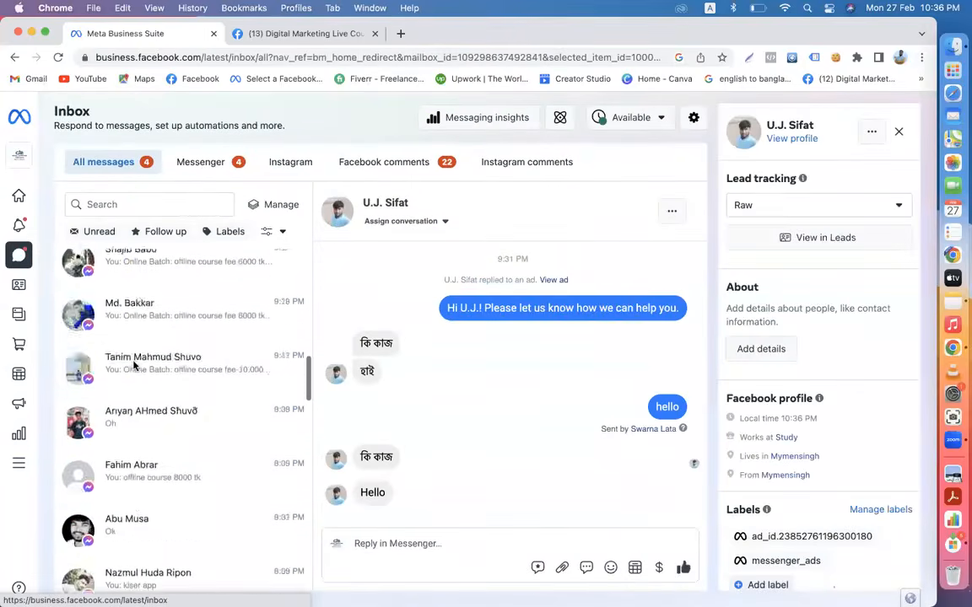
scroll(143, 468, down, 8)
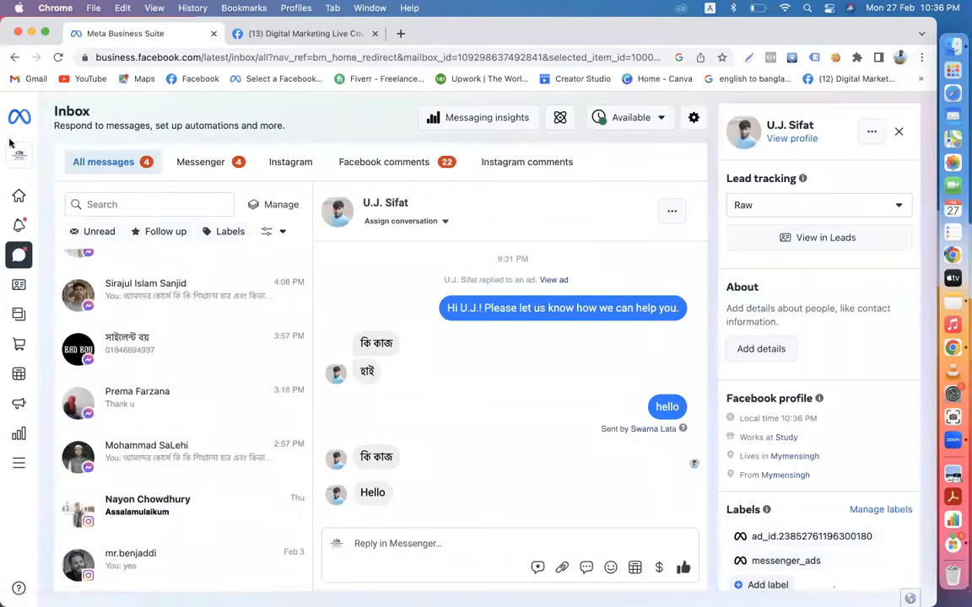
mouse_move(27, 166)
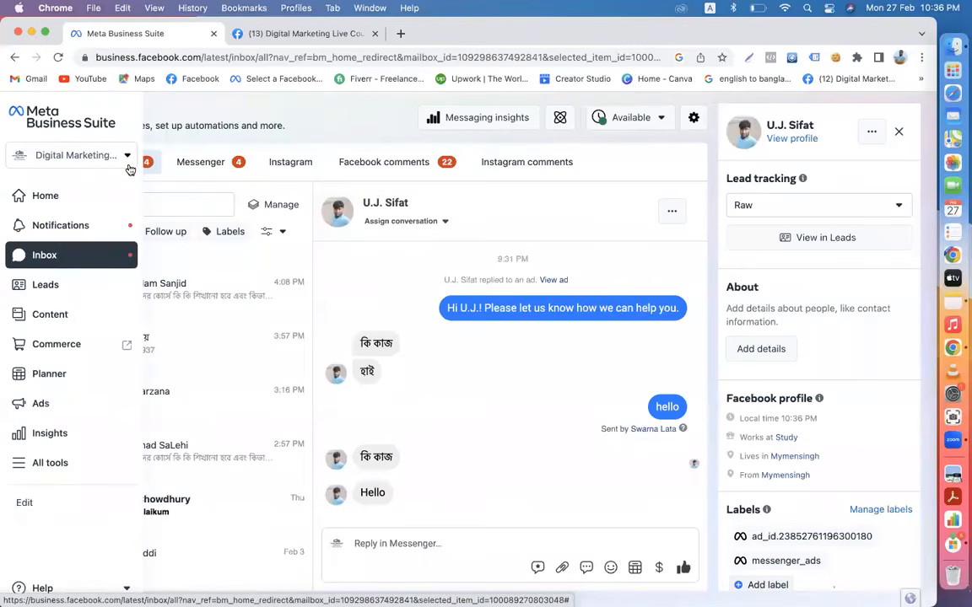
click(313, 34)
- Check the DMLC-IT Institute Page's Instagram settings, showing Instagram not connected, then return to Business Suite
click(61, 116)
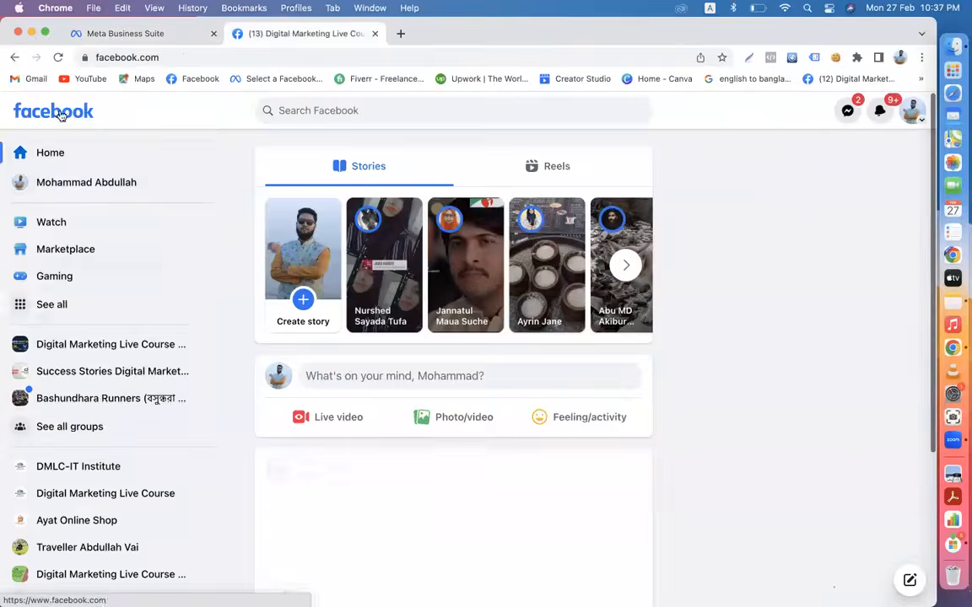
click(89, 470)
scroll(87, 466, down, 5)
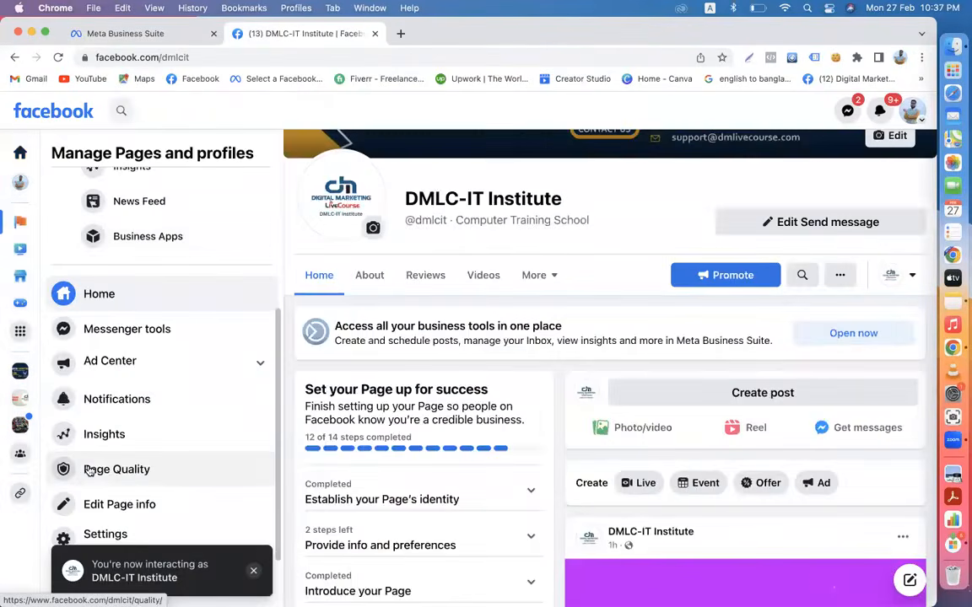
click(114, 537)
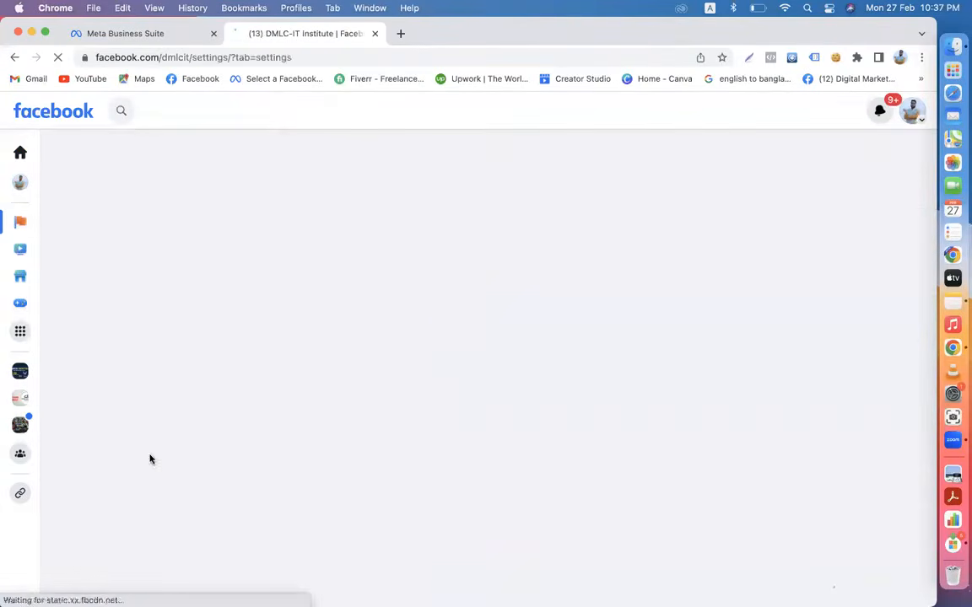
scroll(152, 460, down, 4)
scroll(151, 460, down, 2)
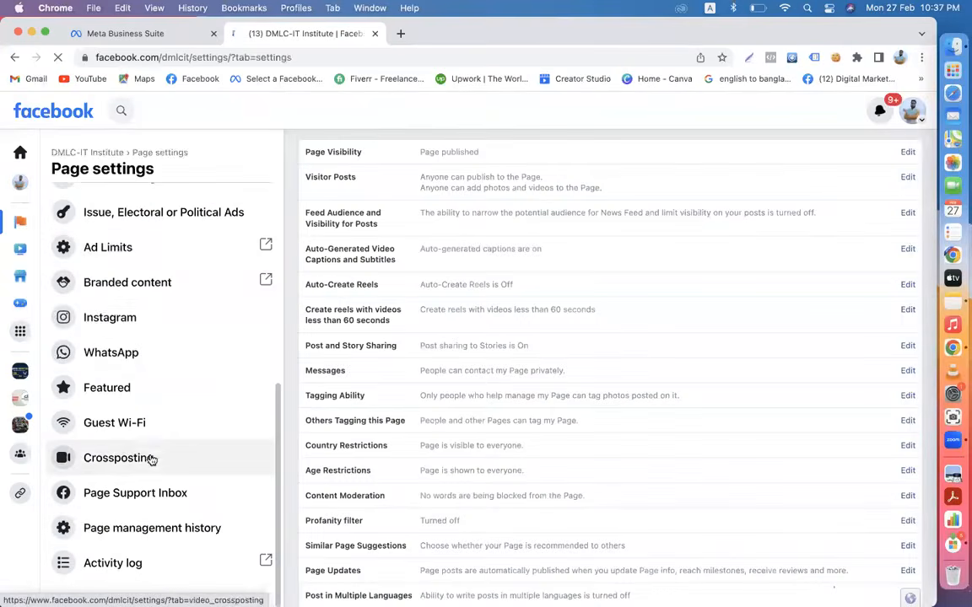
click(113, 320)
scroll(535, 473, down, 1)
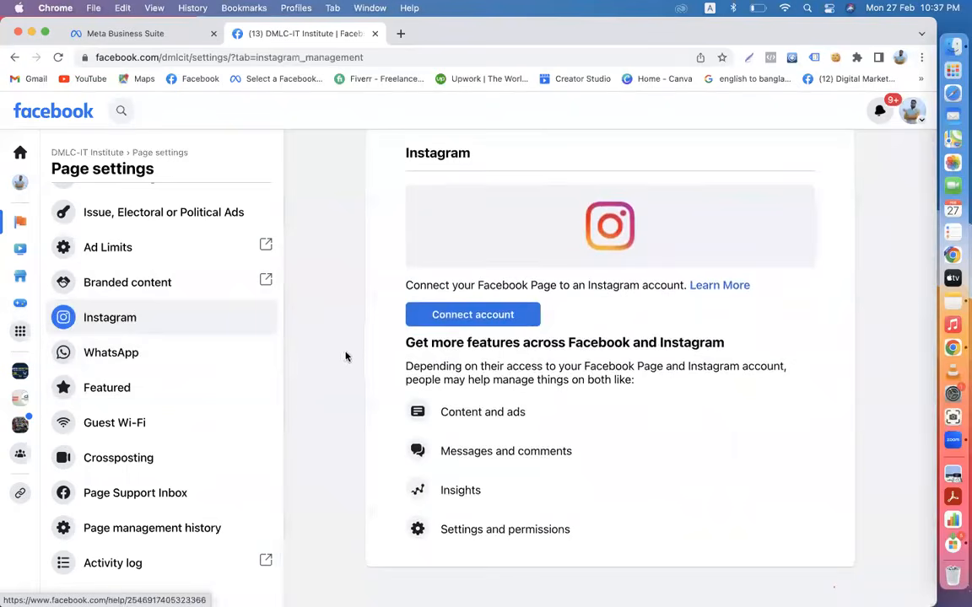
click(97, 35)
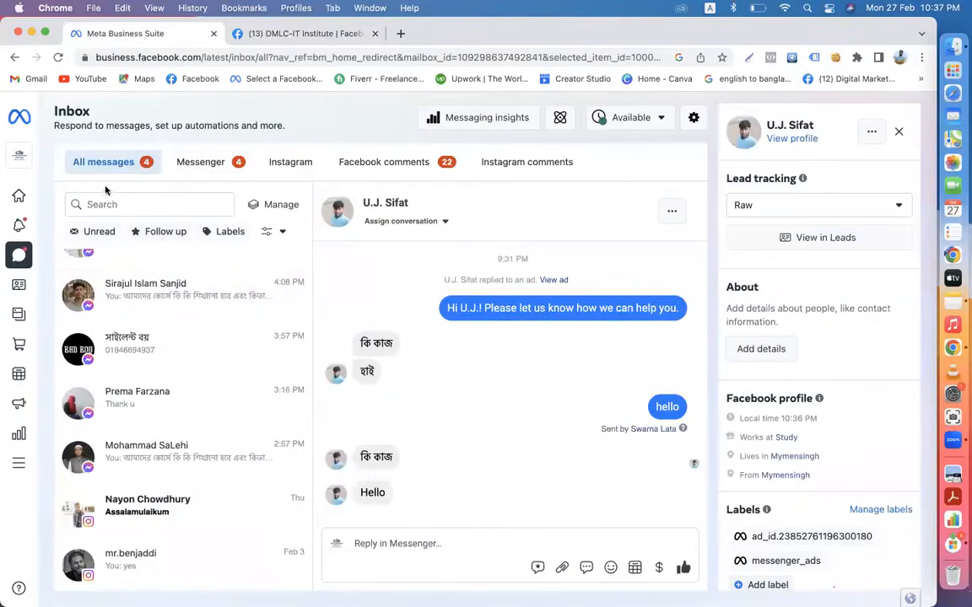
- Filter the inbox to Messenger conversations, then to Instagram direct messages
click(211, 164)
scroll(185, 404, down, 10)
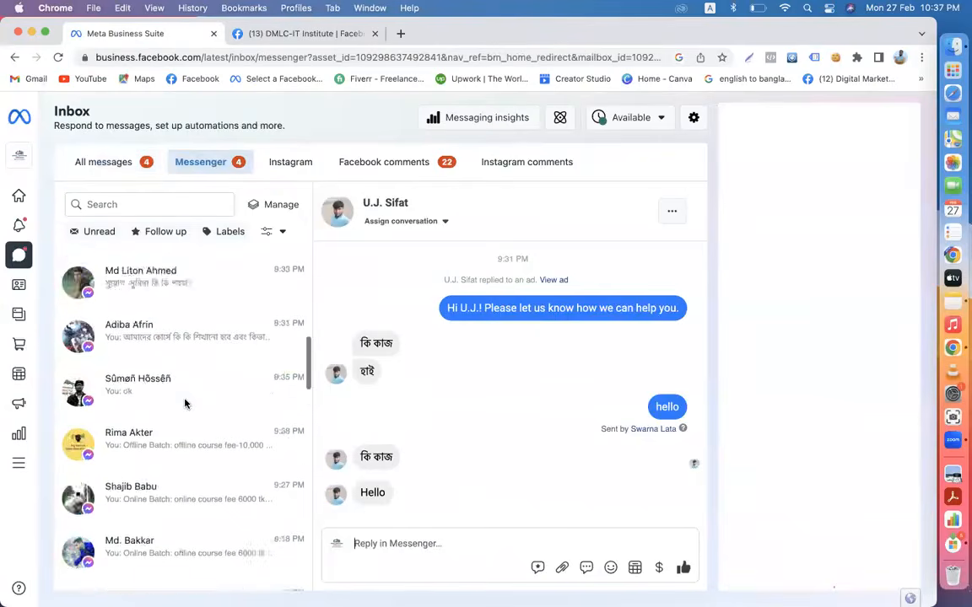
scroll(185, 404, up, 5)
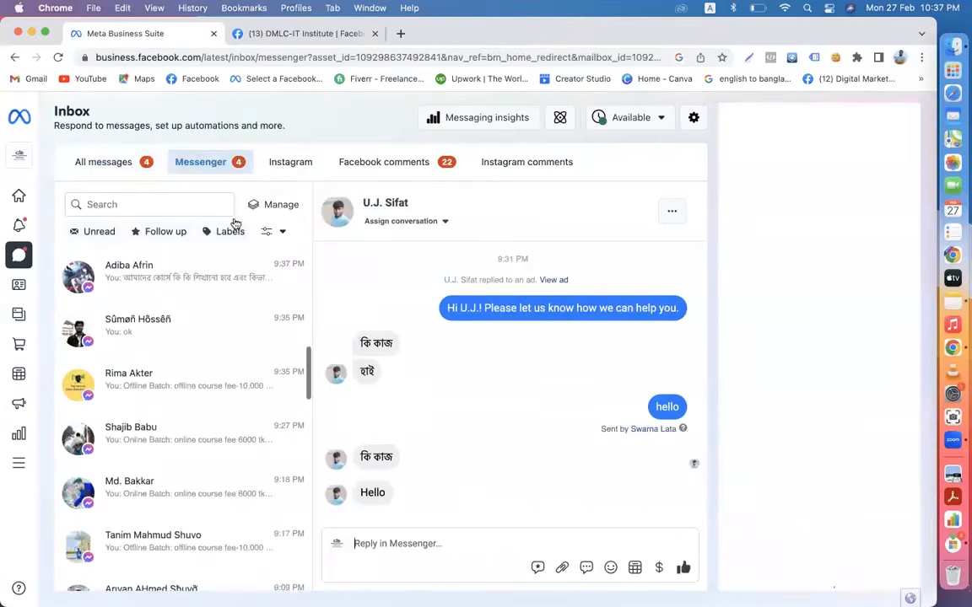
click(289, 164)
scroll(238, 426, down, 2)
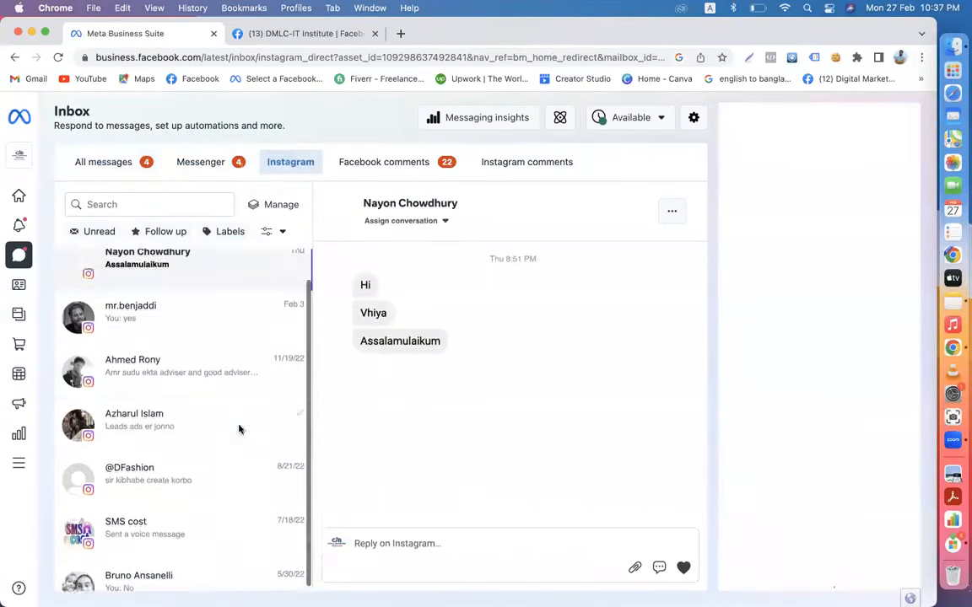
scroll(241, 430, up, 2)
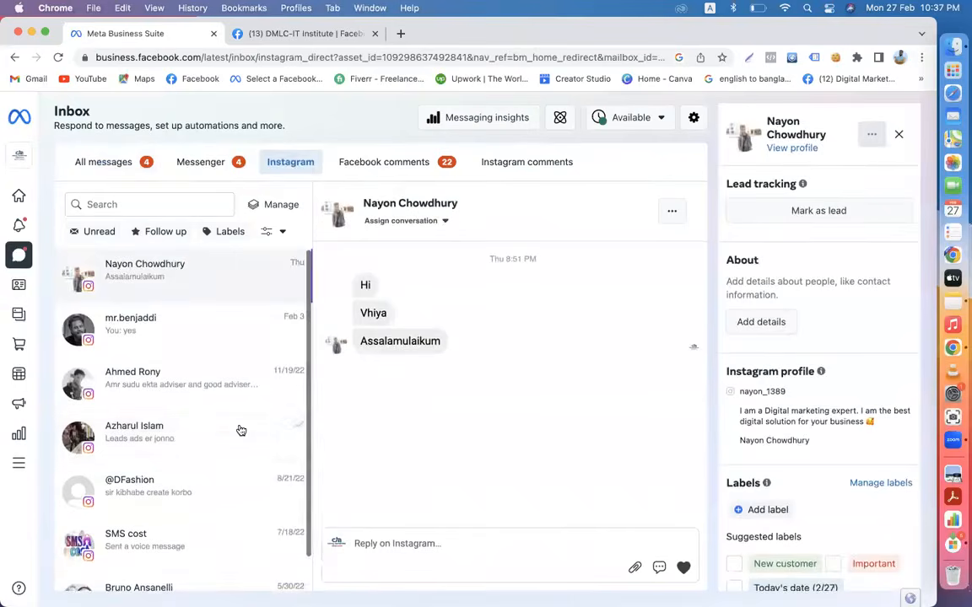
- View Facebook comments, dismiss the Messenger reply tip, and check Instagram post comments
click(375, 165)
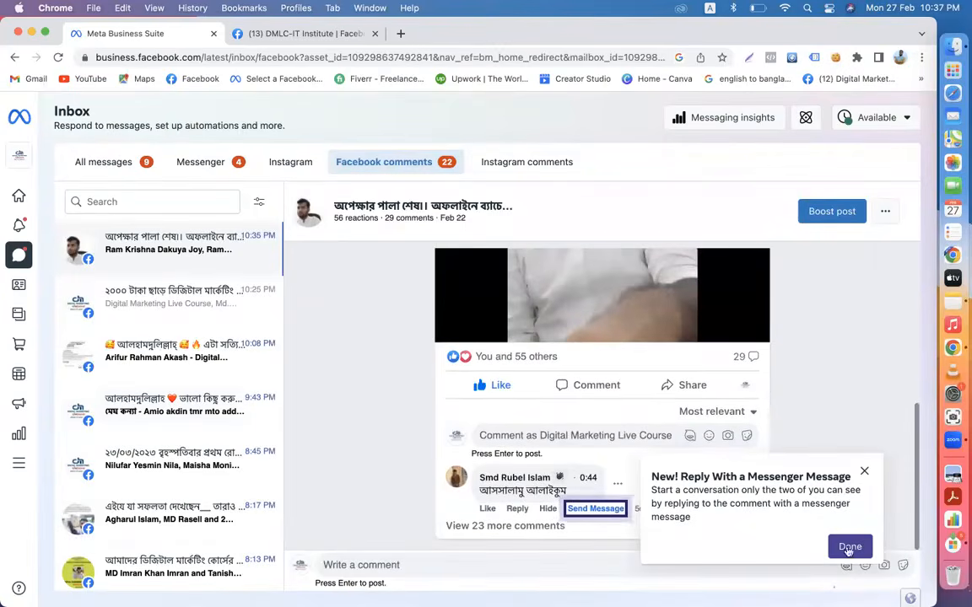
click(857, 540)
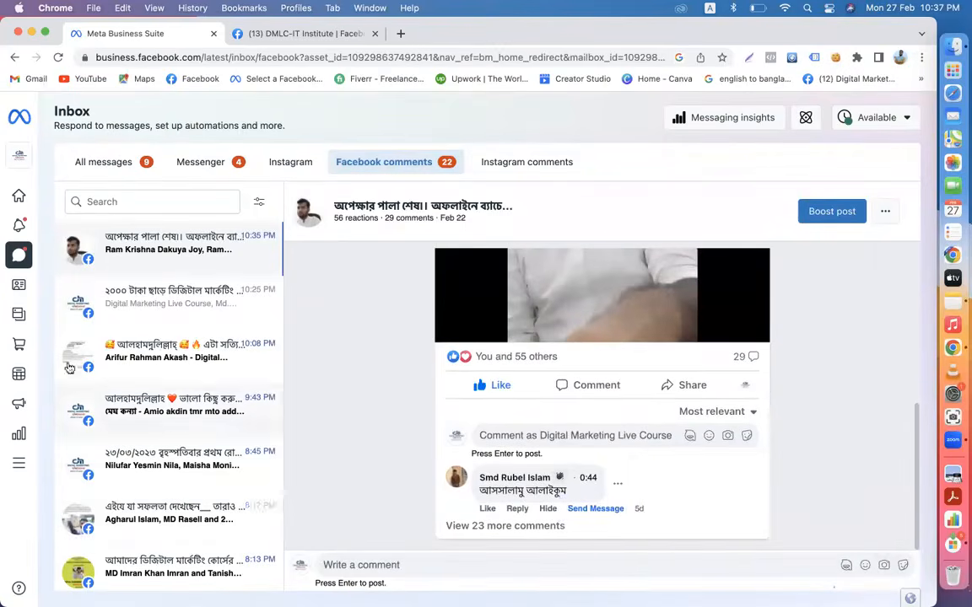
scroll(166, 426, down, 1)
scroll(166, 426, down, 10)
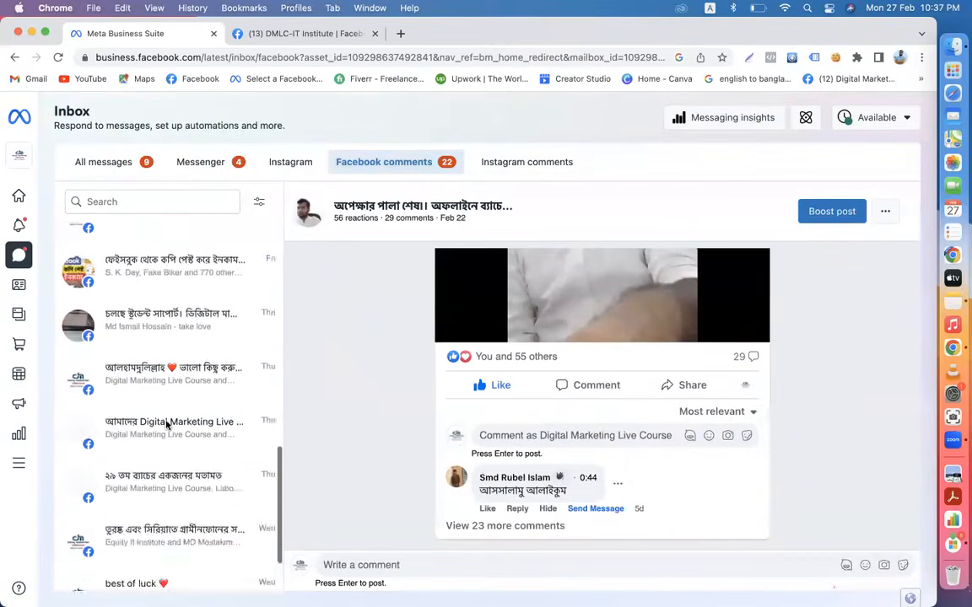
scroll(166, 426, up, 15)
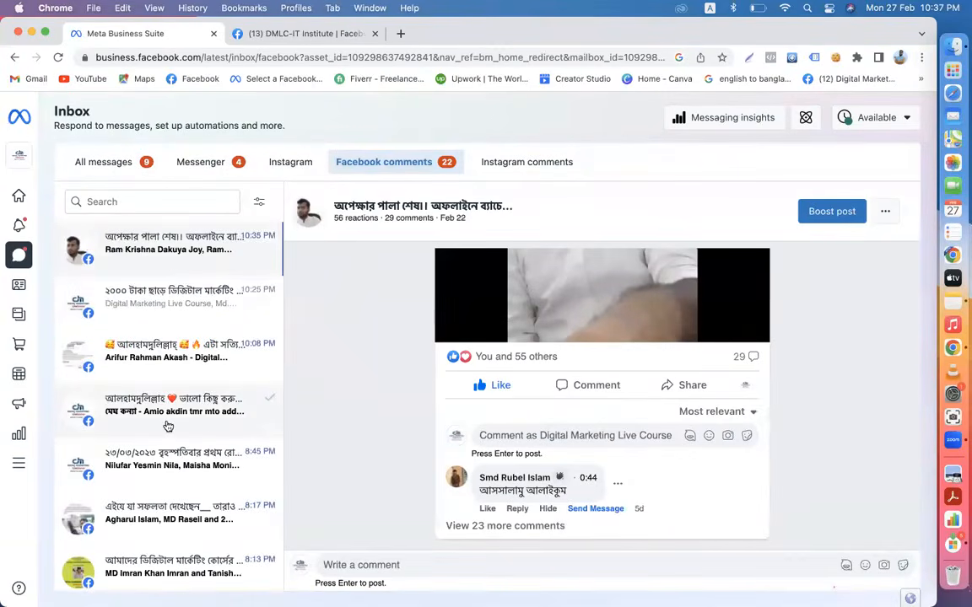
click(527, 168)
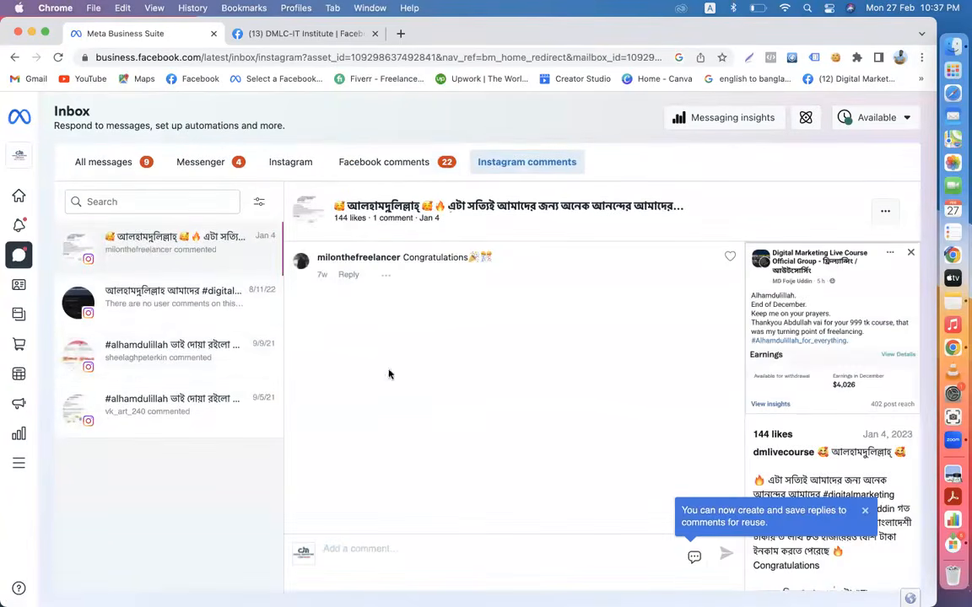
click(125, 305)
click(129, 352)
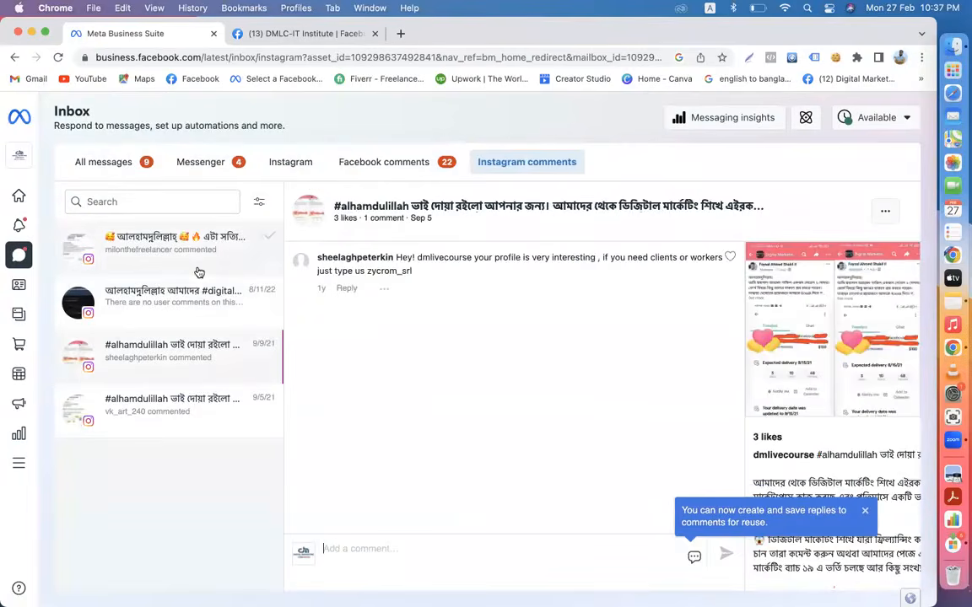
- Switch to the DMLC-IT Institute page and review its Messenger, Facebook comments and All messages views
click(48, 149)
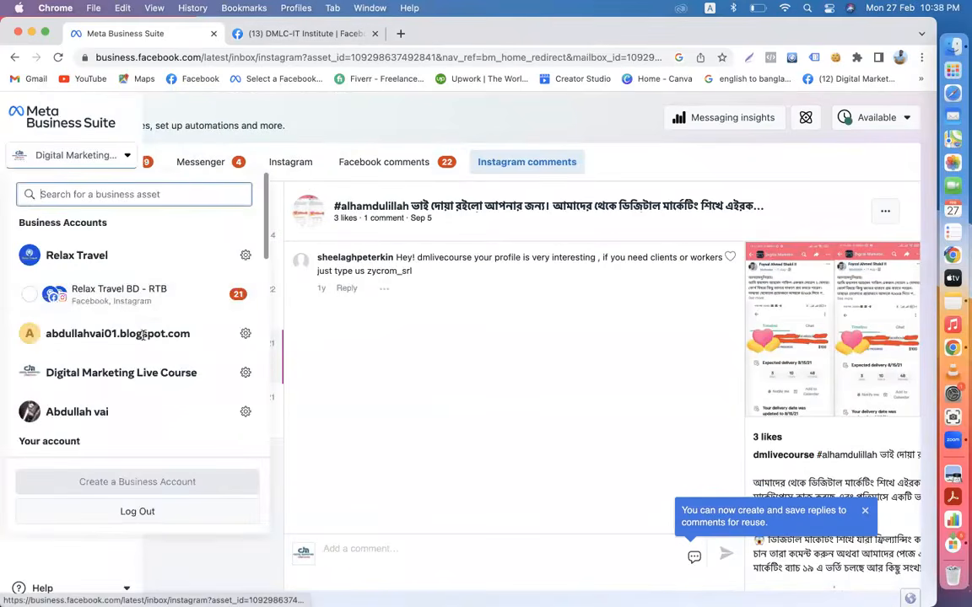
scroll(143, 338, down, 10)
scroll(147, 259, up, 2)
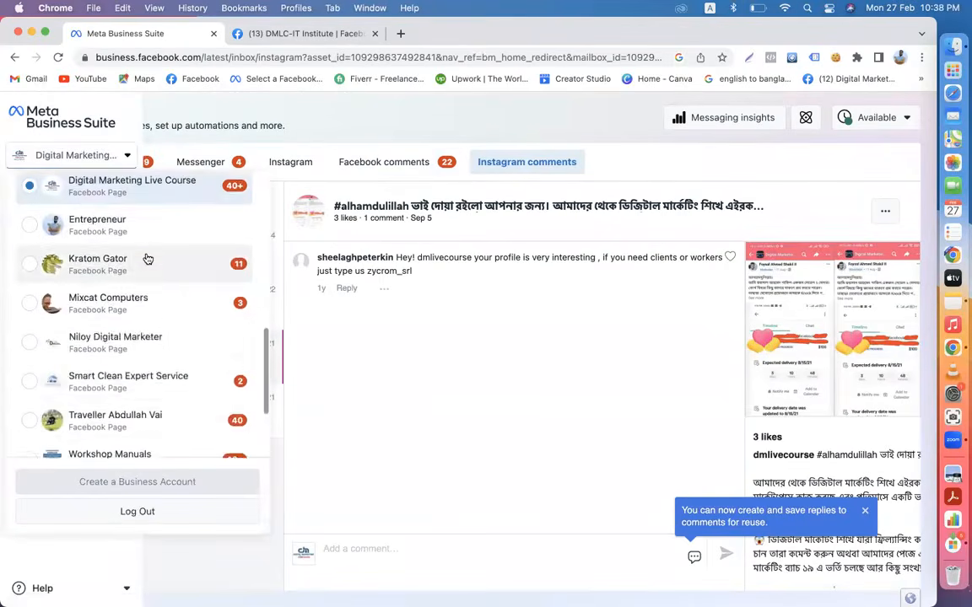
scroll(147, 259, up, 2)
click(151, 249)
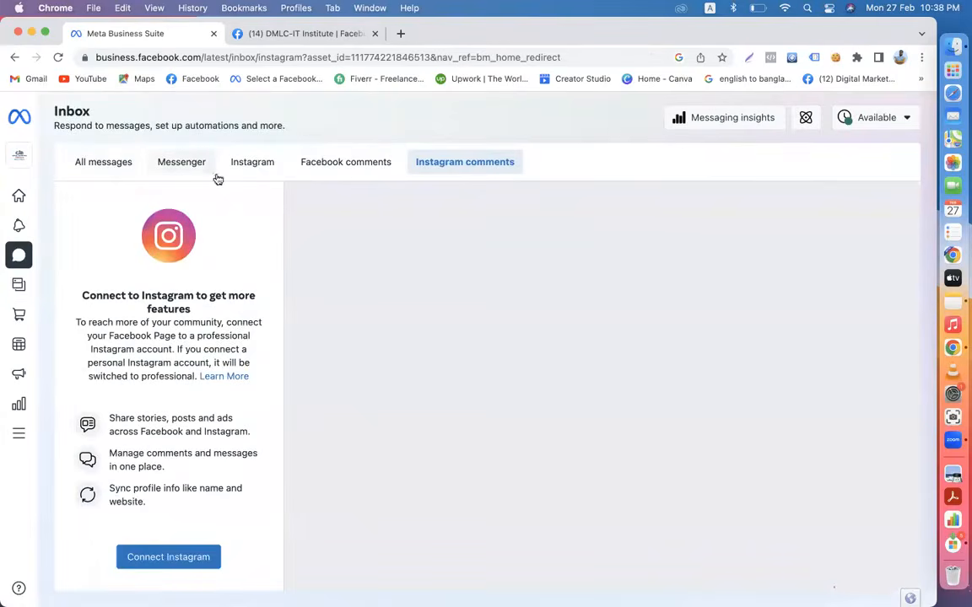
click(169, 167)
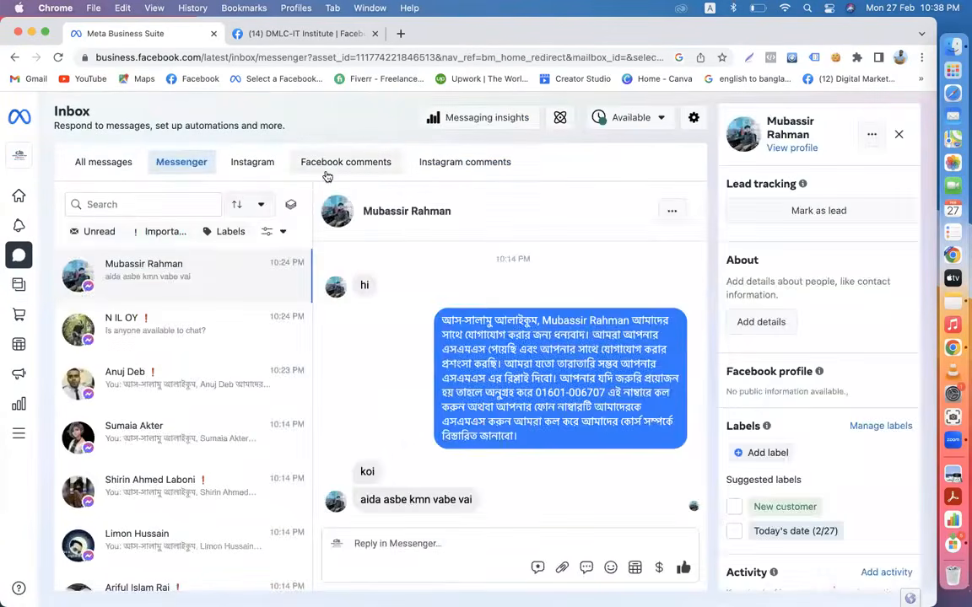
click(350, 163)
click(88, 162)
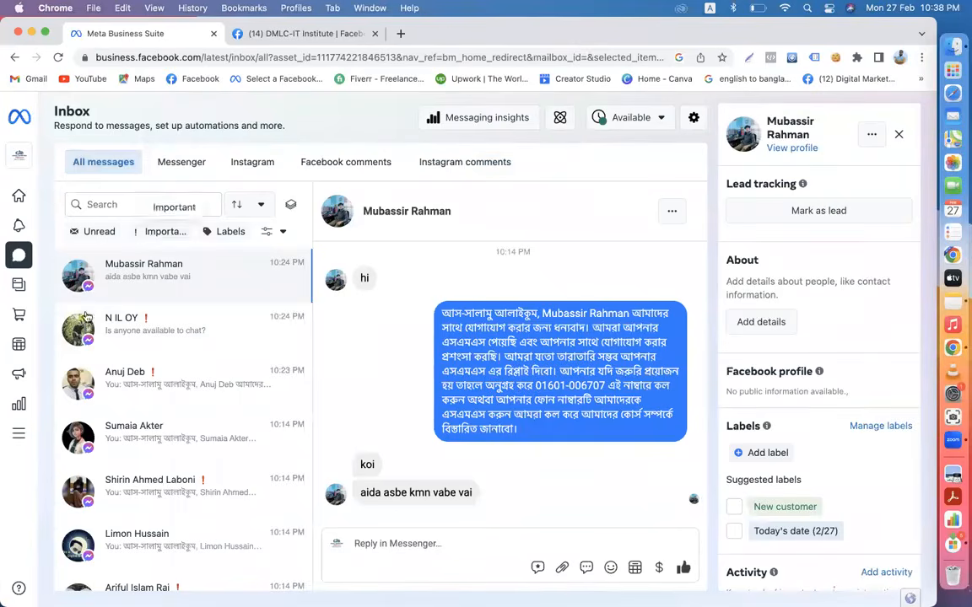
mouse_move(6, 224)
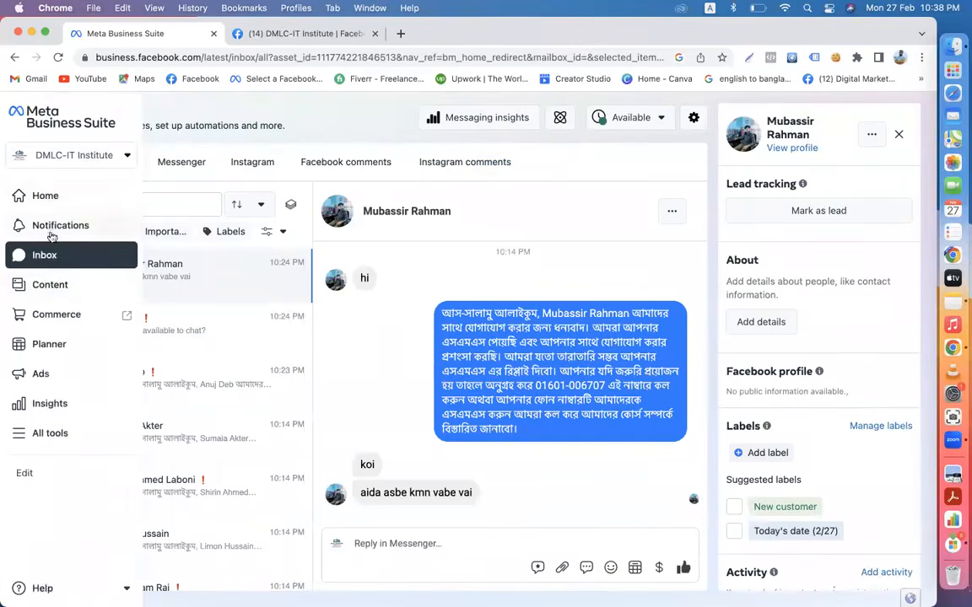
- List the page's published posts and reels under Content, with reach and engagement figures
click(52, 285)
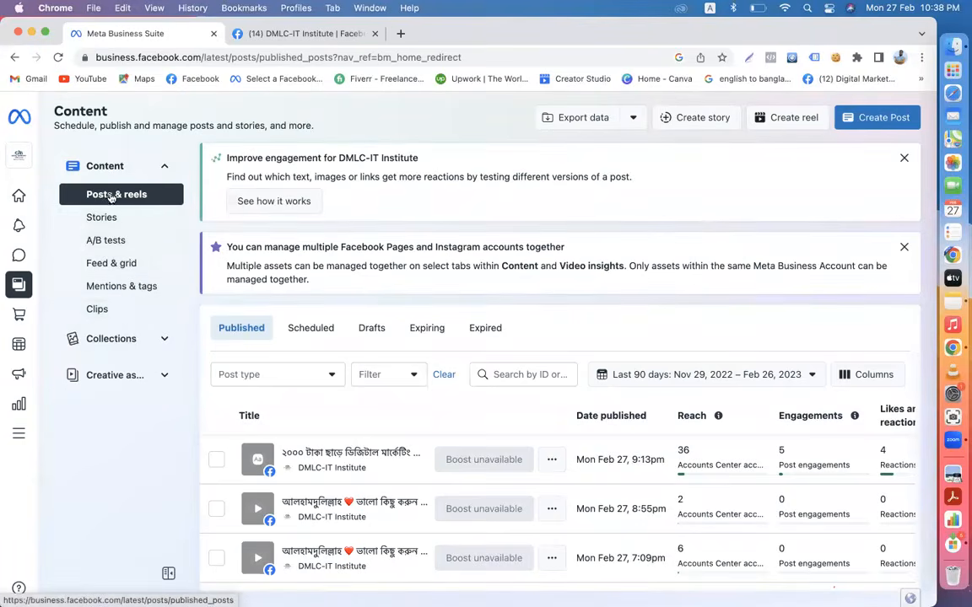
click(112, 195)
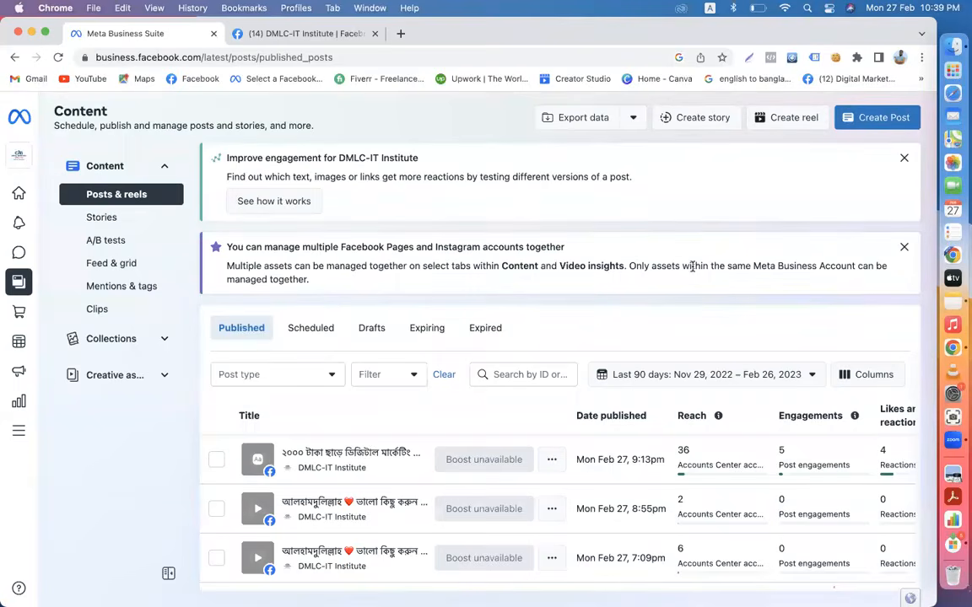
- Start a new post and check its destinations: only the DMLC-IT Institute page, no Instagram
click(866, 120)
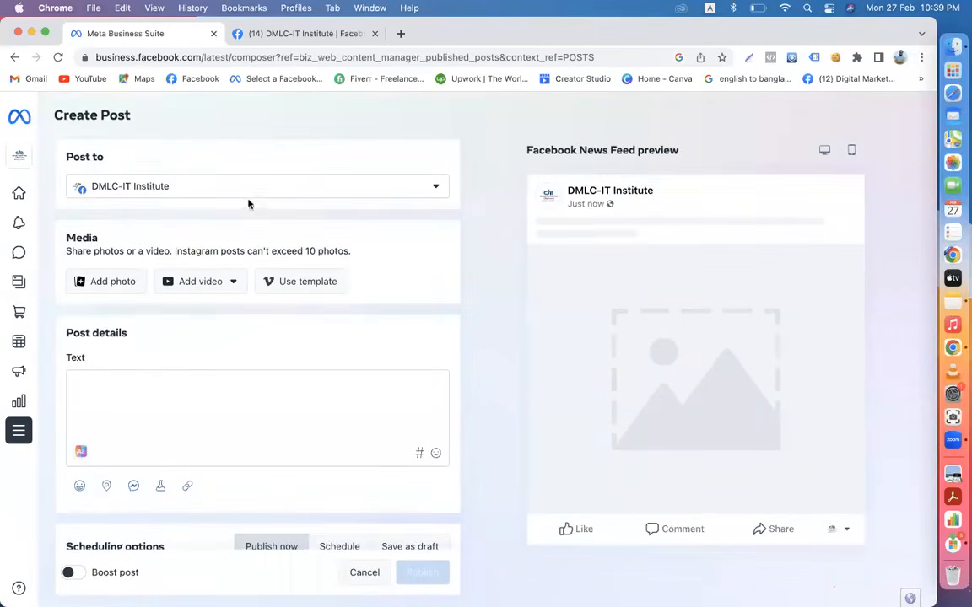
click(432, 187)
mouse_move(80, 272)
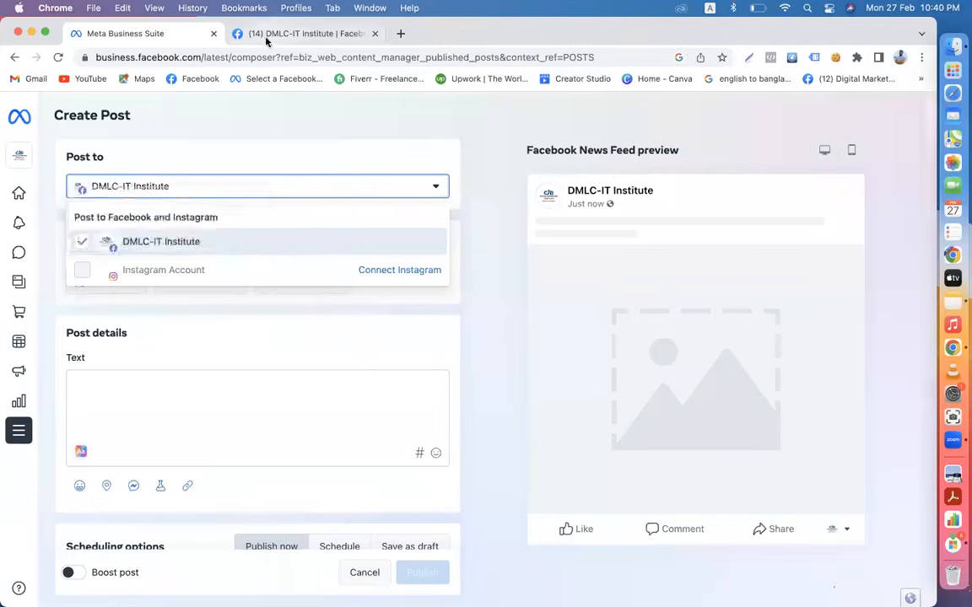
click(304, 33)
- Search Facebook for 'dmlc', filter results to Posts, and scroll through them
click(61, 108)
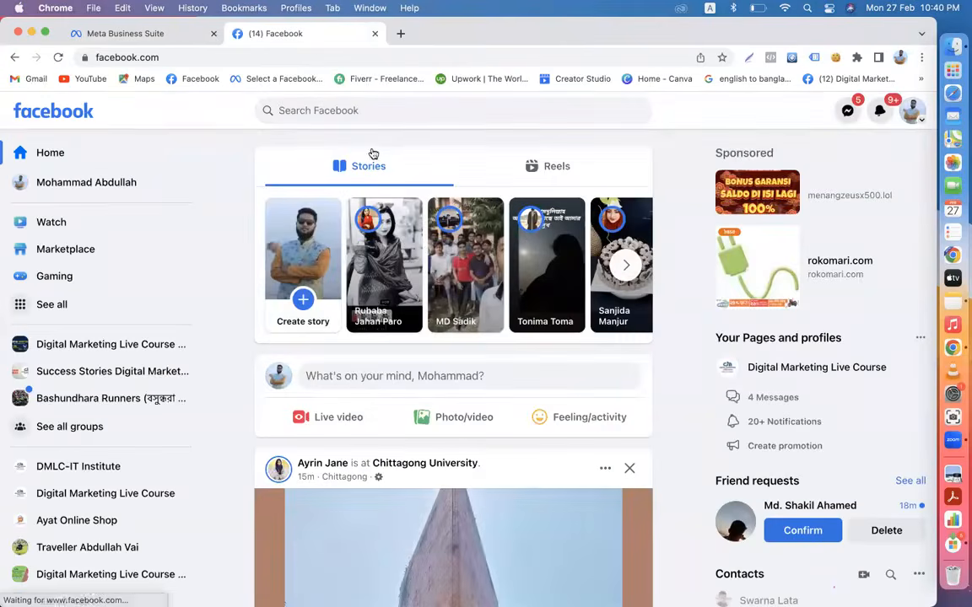
click(340, 111)
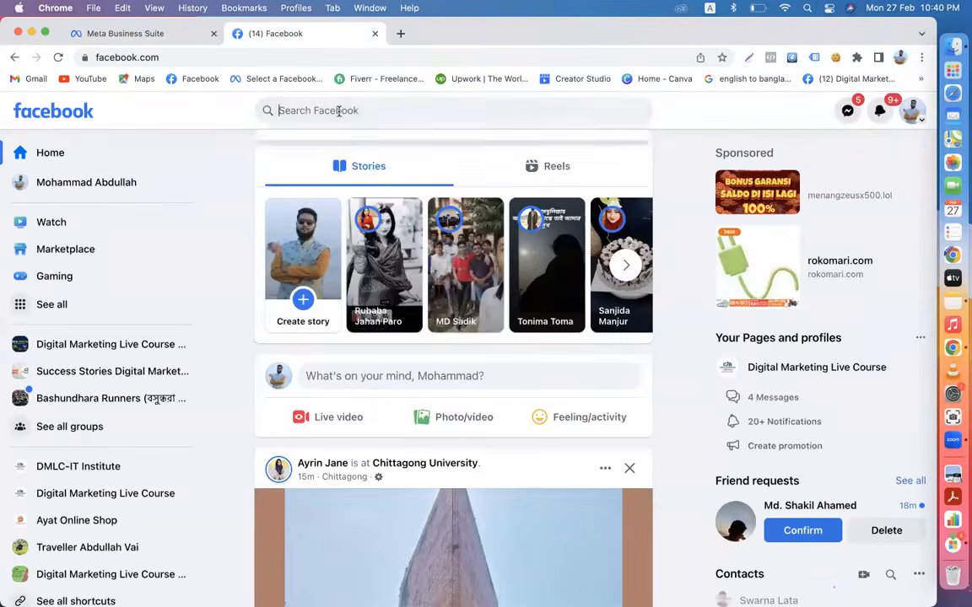
text(dmlc)
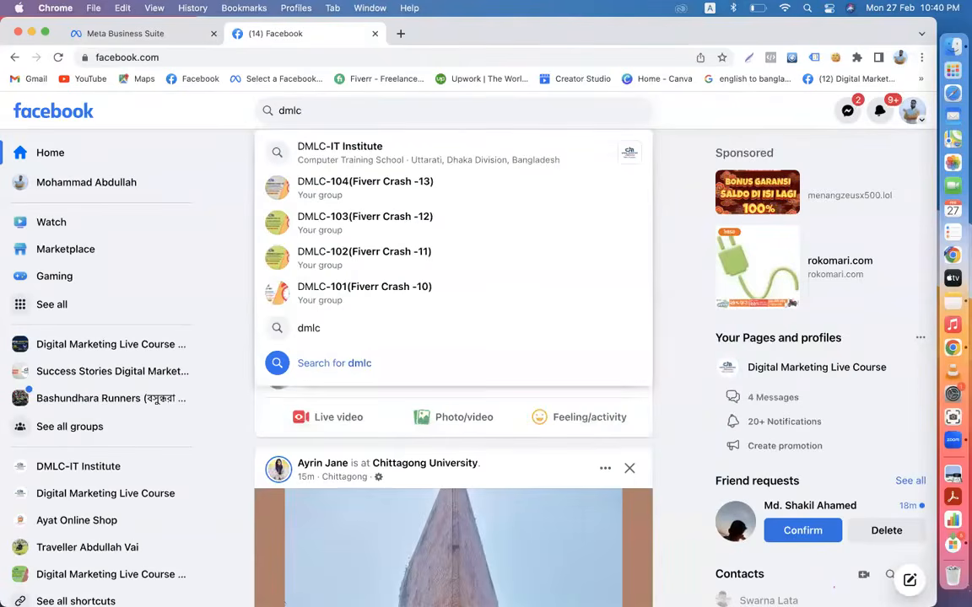
key(Return)
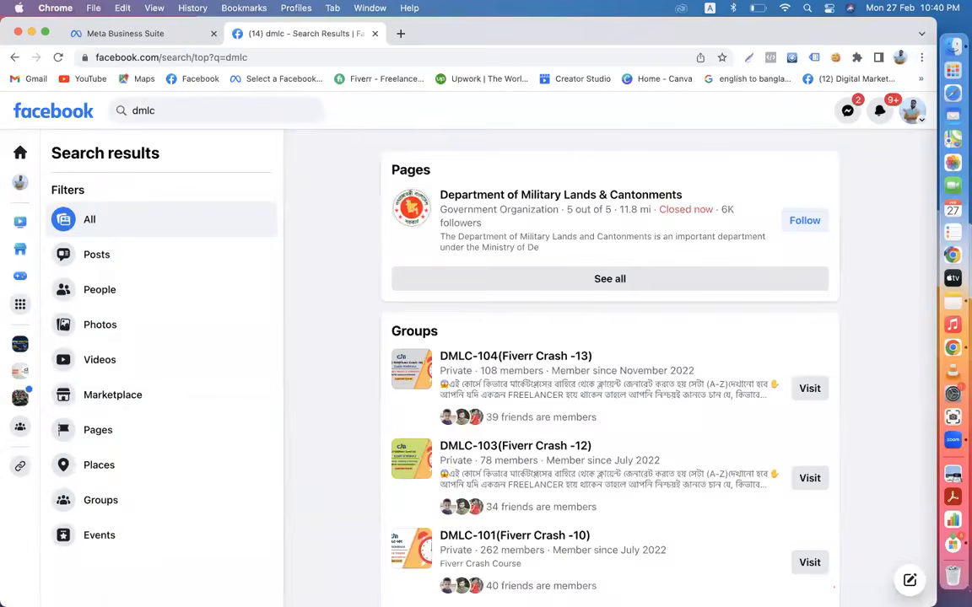
click(99, 257)
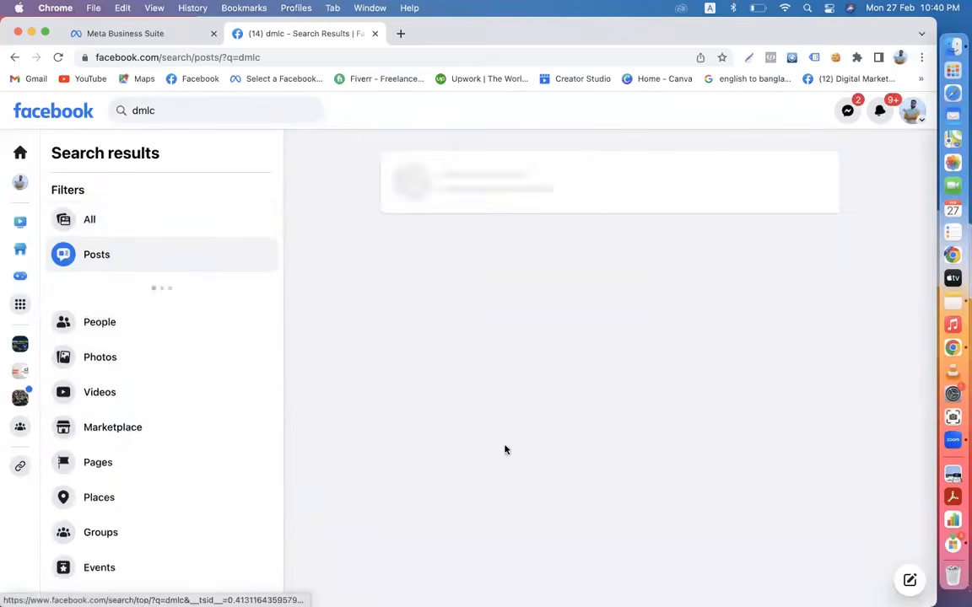
scroll(505, 451, down, 10)
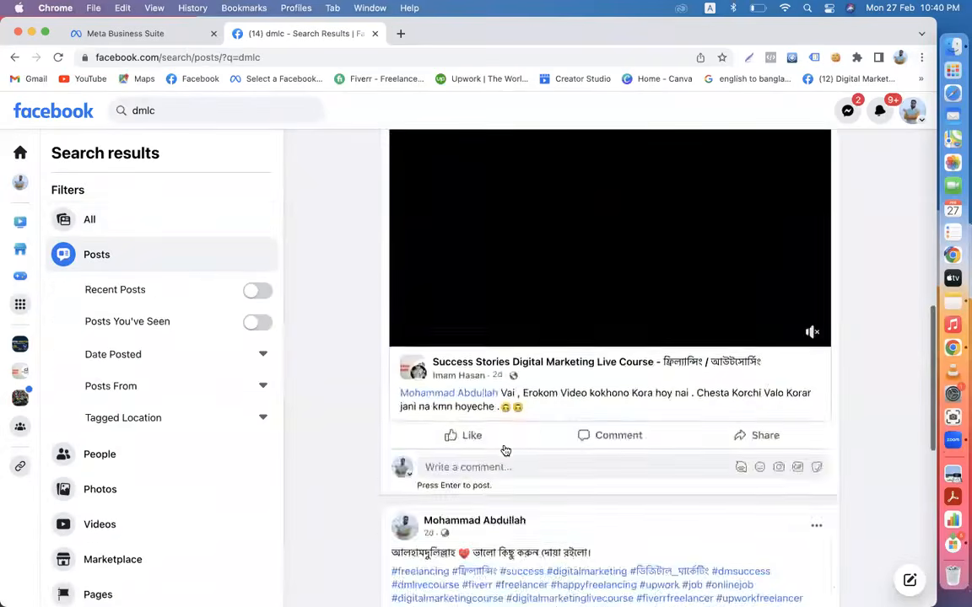
scroll(505, 451, down, 10)
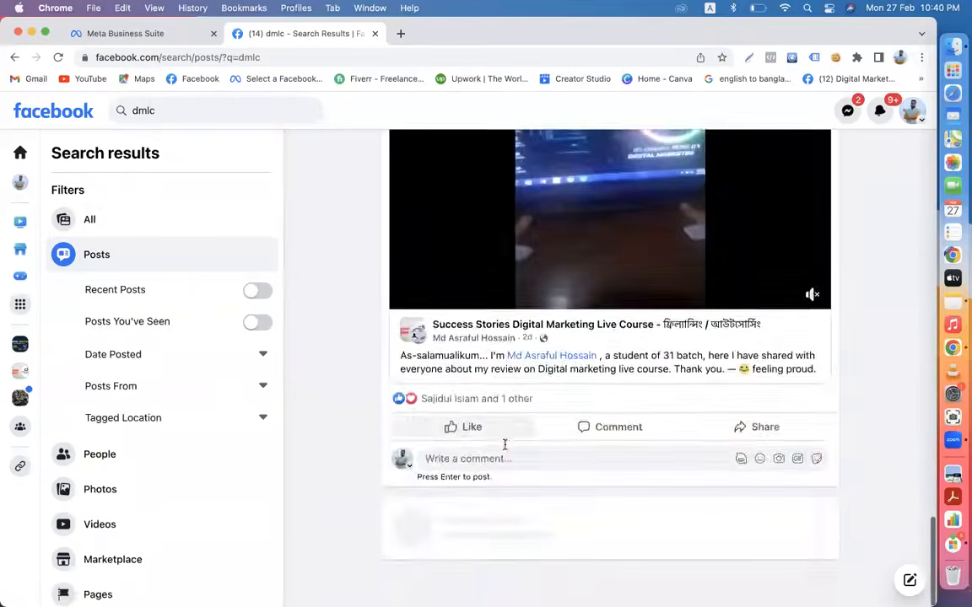
scroll(506, 451, down, 15)
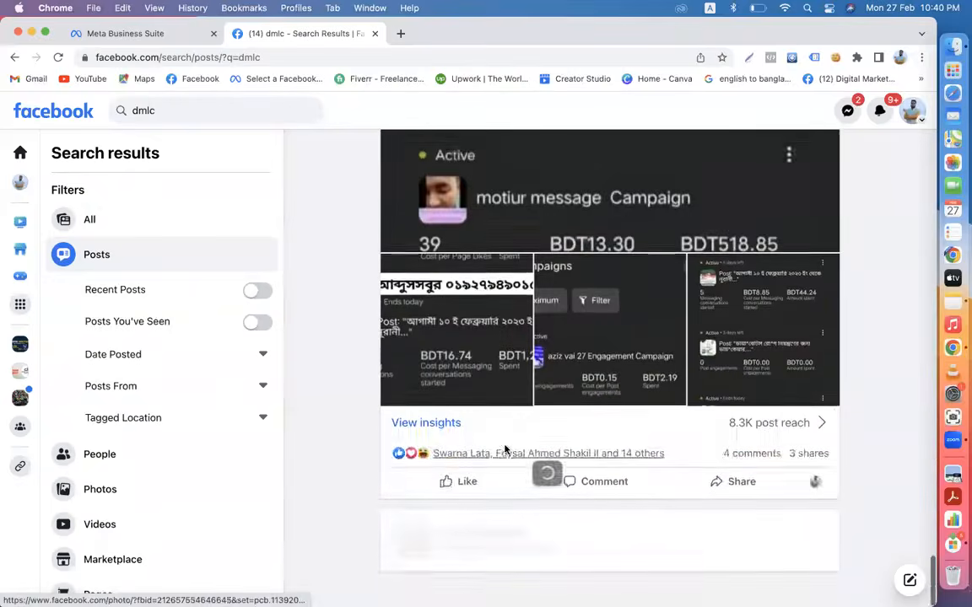
- Search Facebook for 'dmlivecourse' with results limited to Posts
click(68, 114)
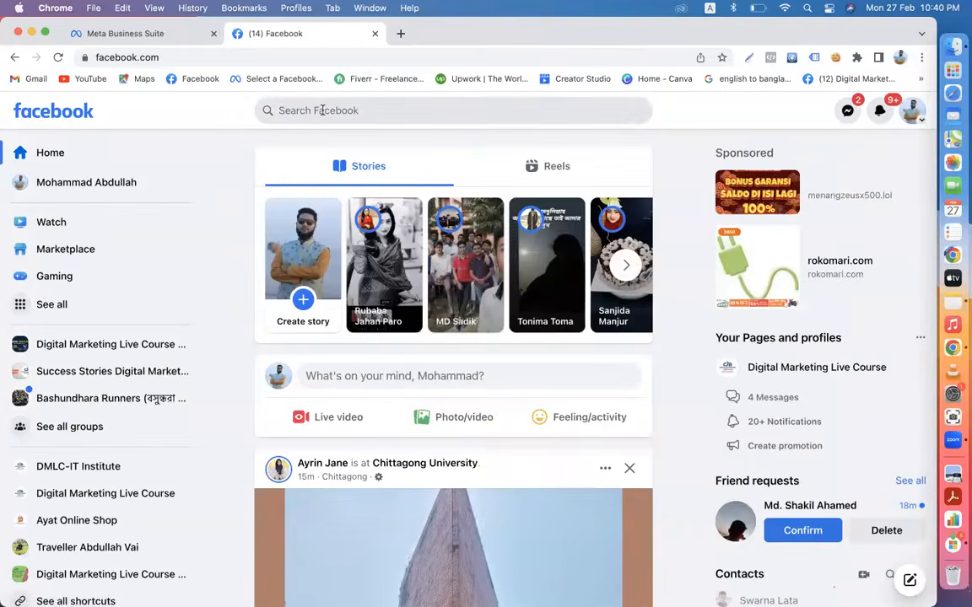
click(321, 111)
text(dmlivecourse)
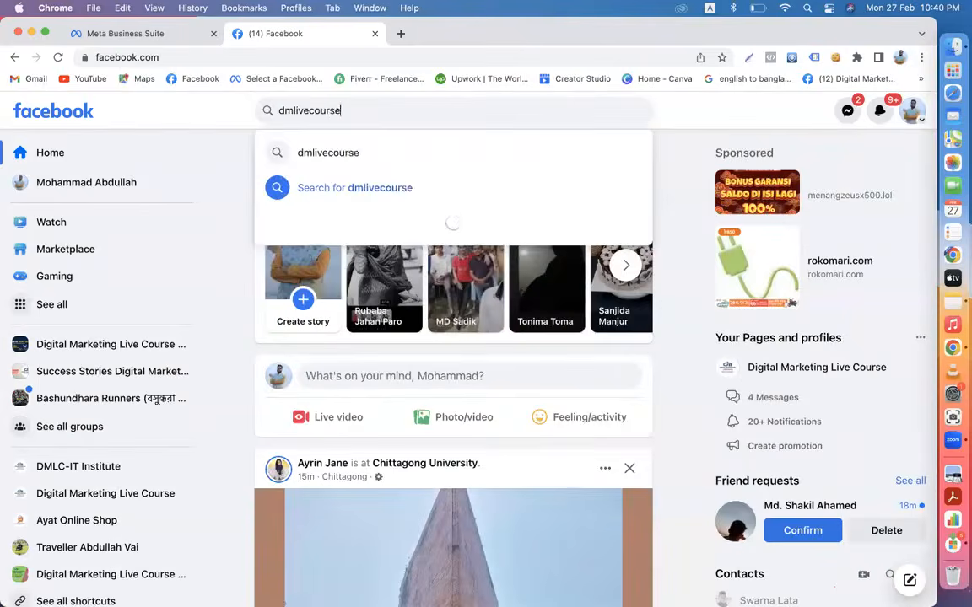
key(Return)
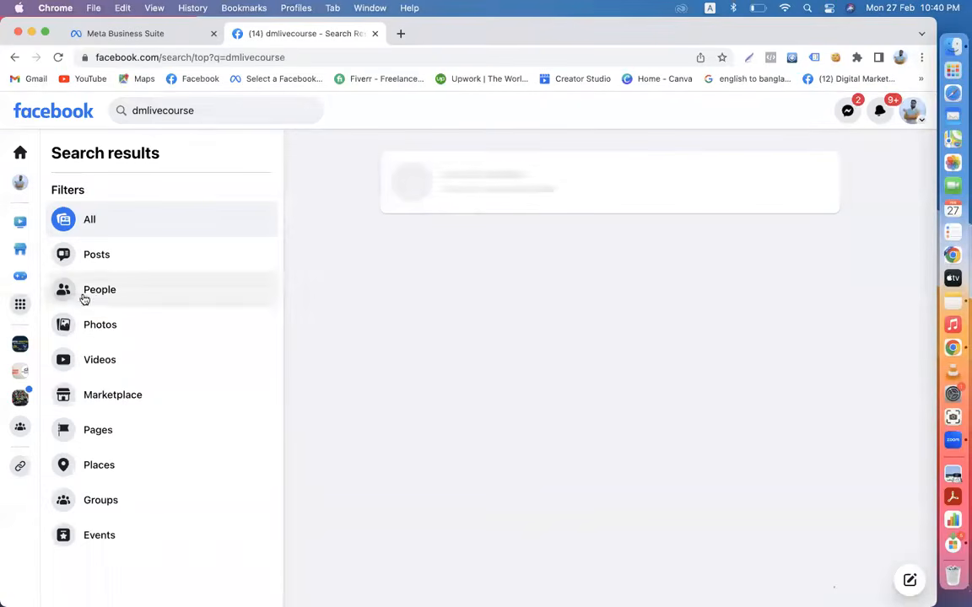
click(98, 262)
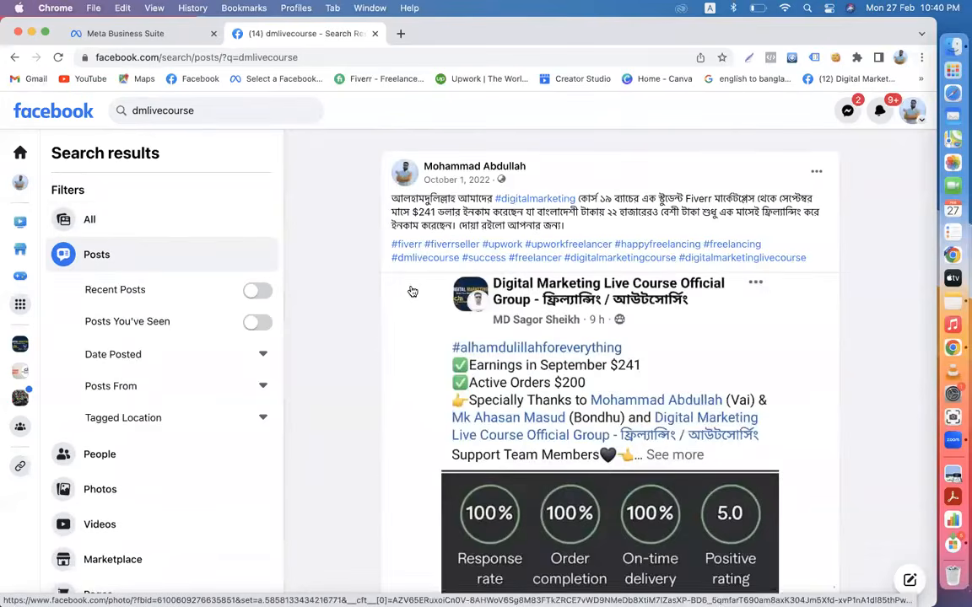
- Scroll through the dmlivecourse success-story posts from the Digital Marketing Live Course group
scroll(412, 291, down, 10)
scroll(413, 291, down, 15)
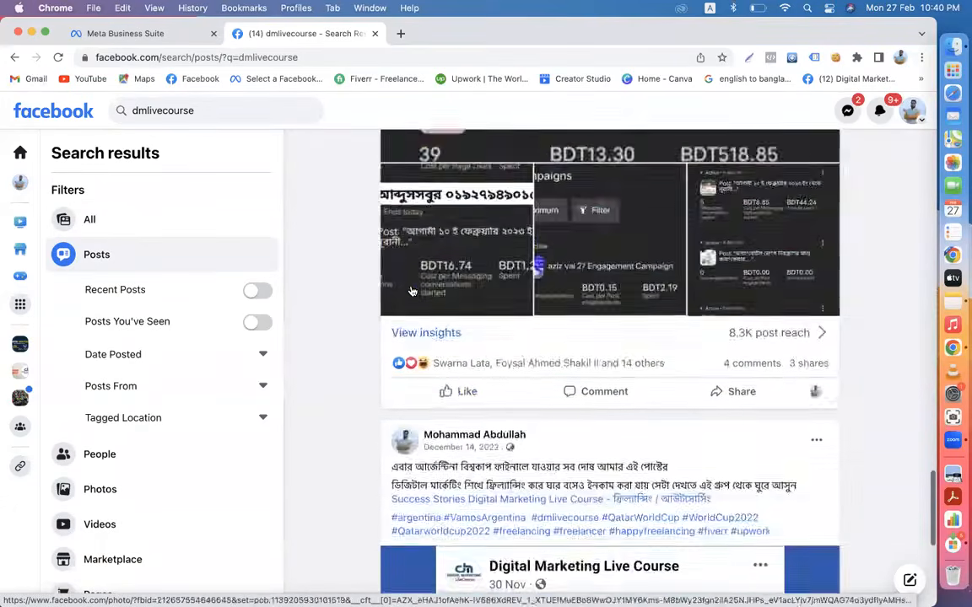
scroll(412, 291, down, 15)
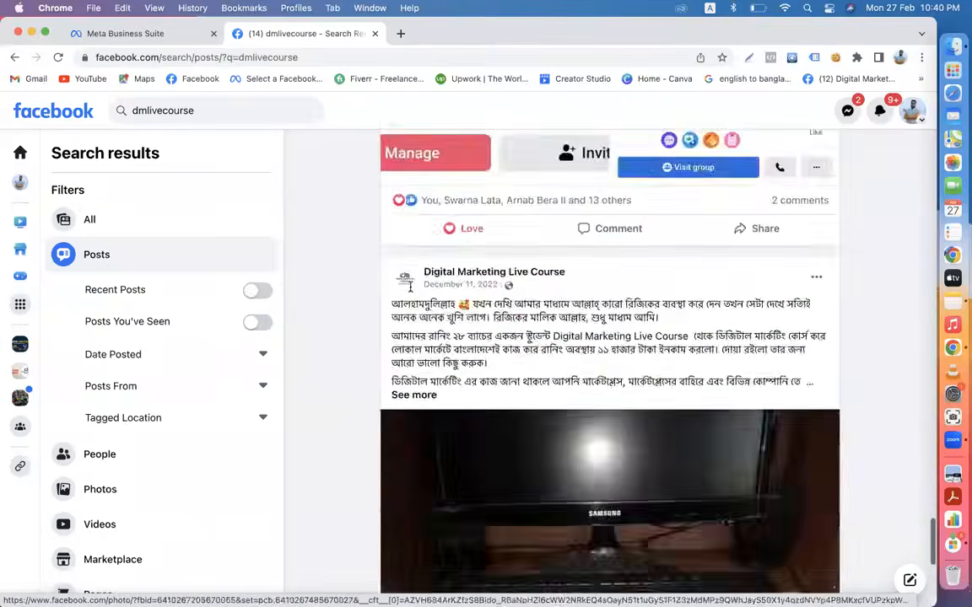
scroll(412, 291, down, 10)
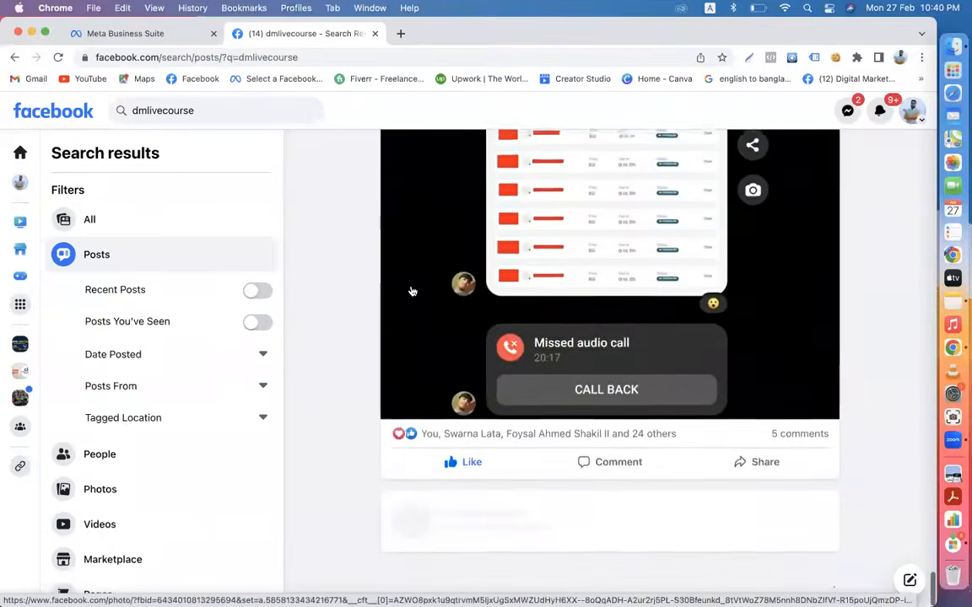
scroll(412, 291, down, 15)
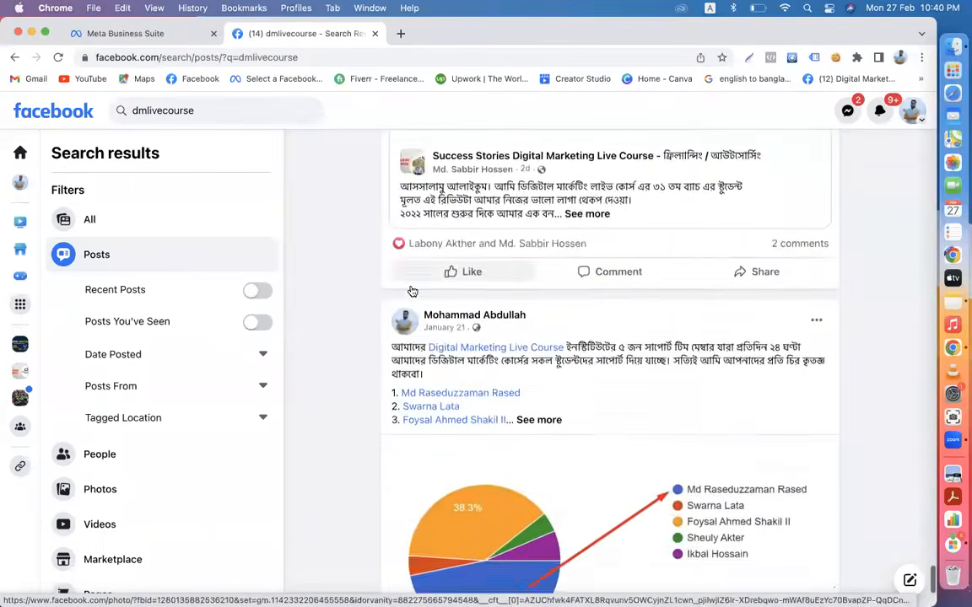
scroll(412, 291, down, 15)
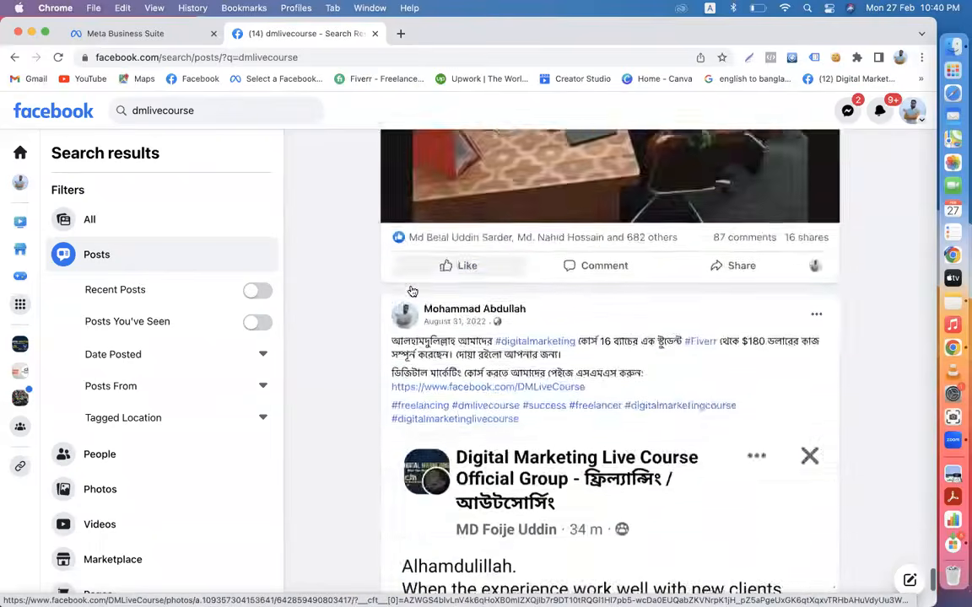
scroll(412, 291, up, 15)
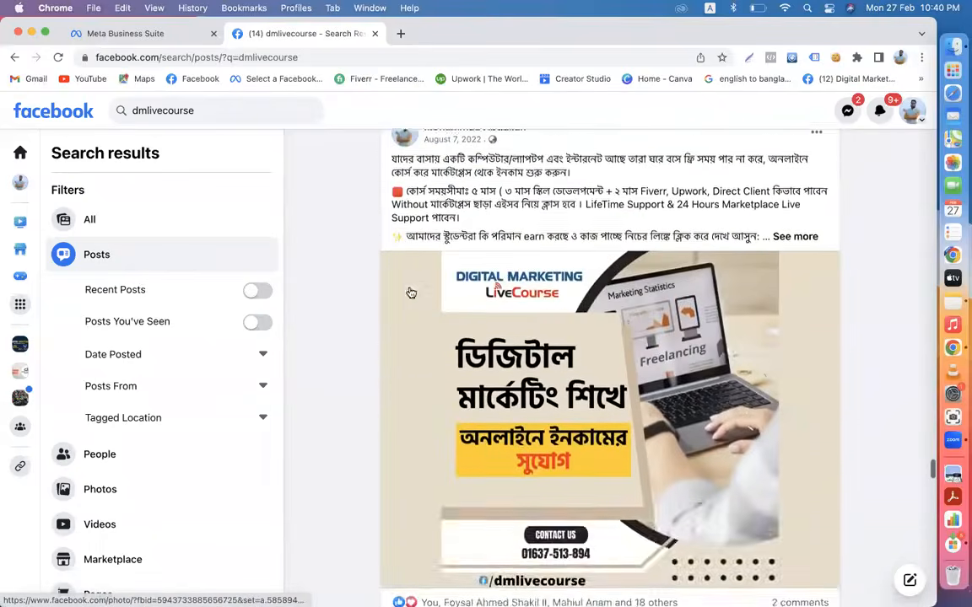
scroll(410, 293, down, 4)
scroll(411, 293, up, 1)
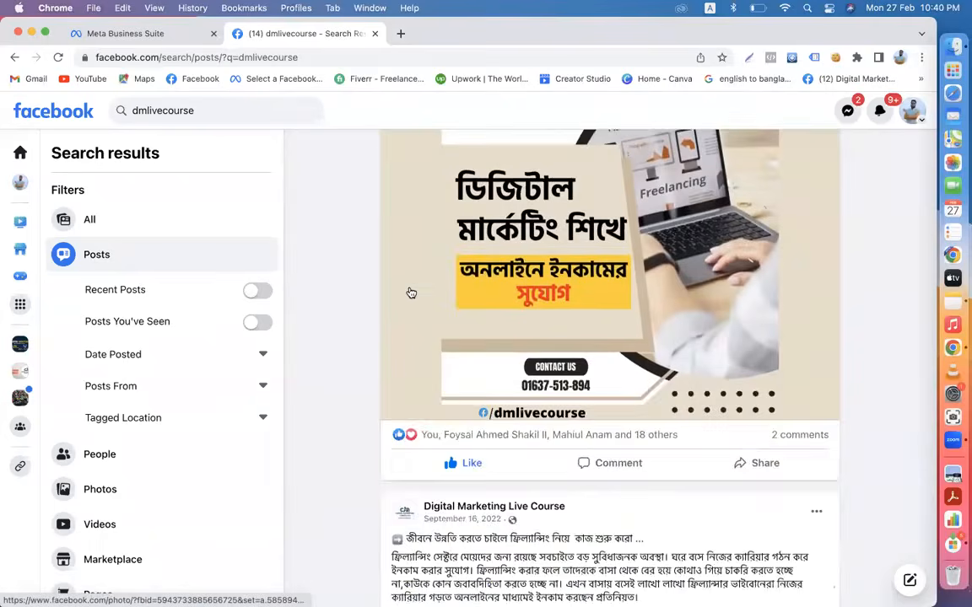
scroll(411, 293, up, 1)
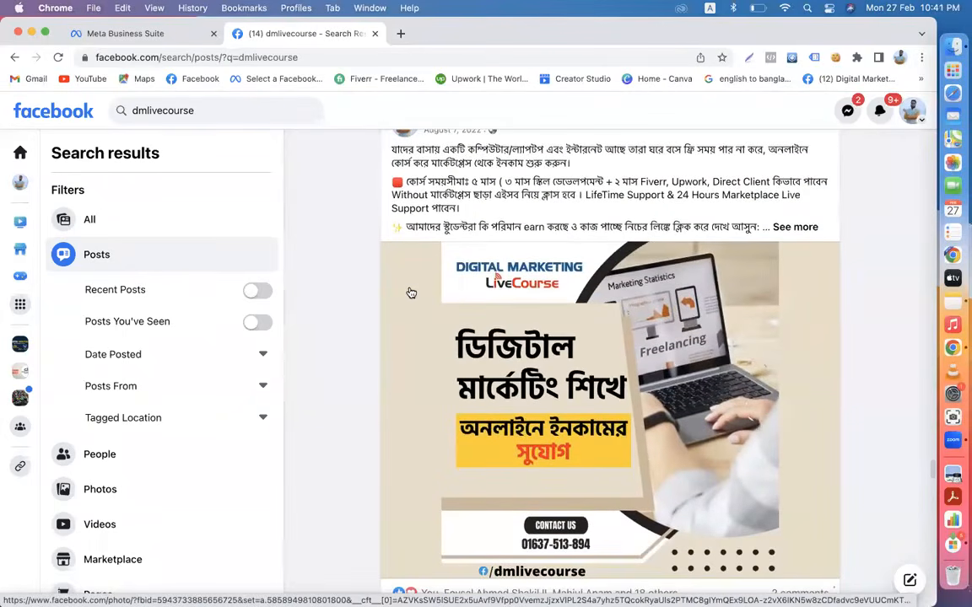
scroll(410, 292, down, 12)
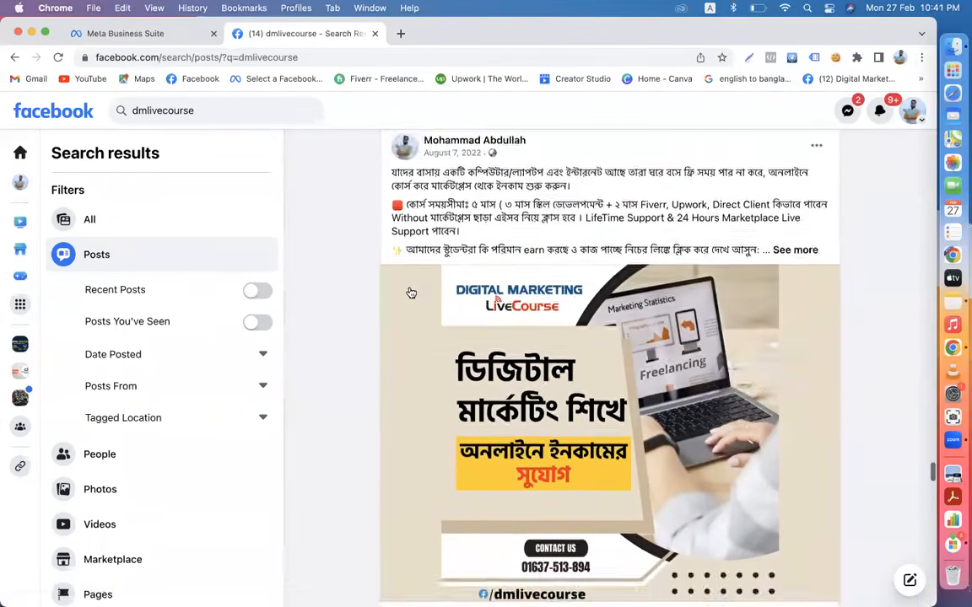
scroll(411, 293, down, 20)
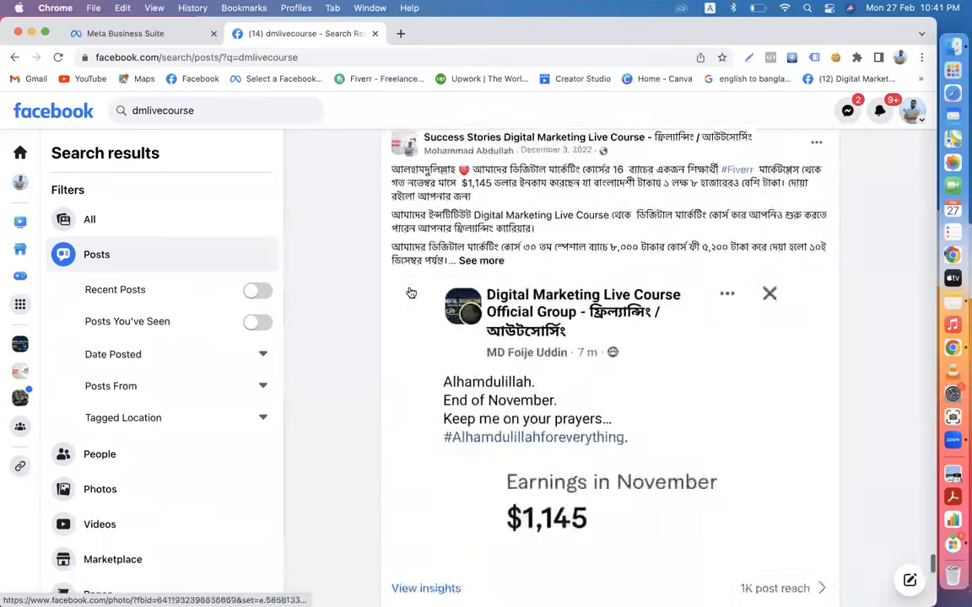
scroll(411, 293, down, 20)
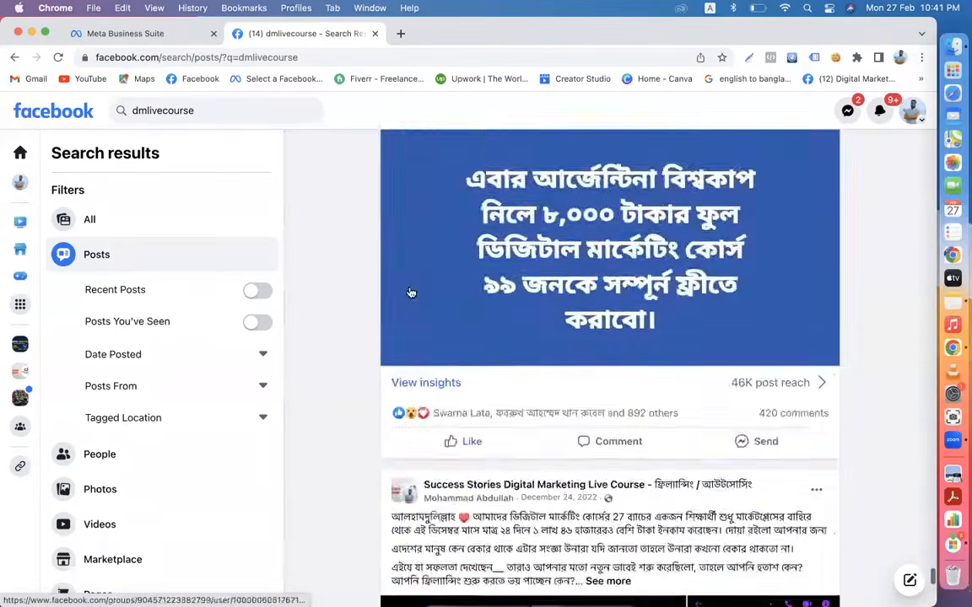
scroll(411, 293, down, 5)
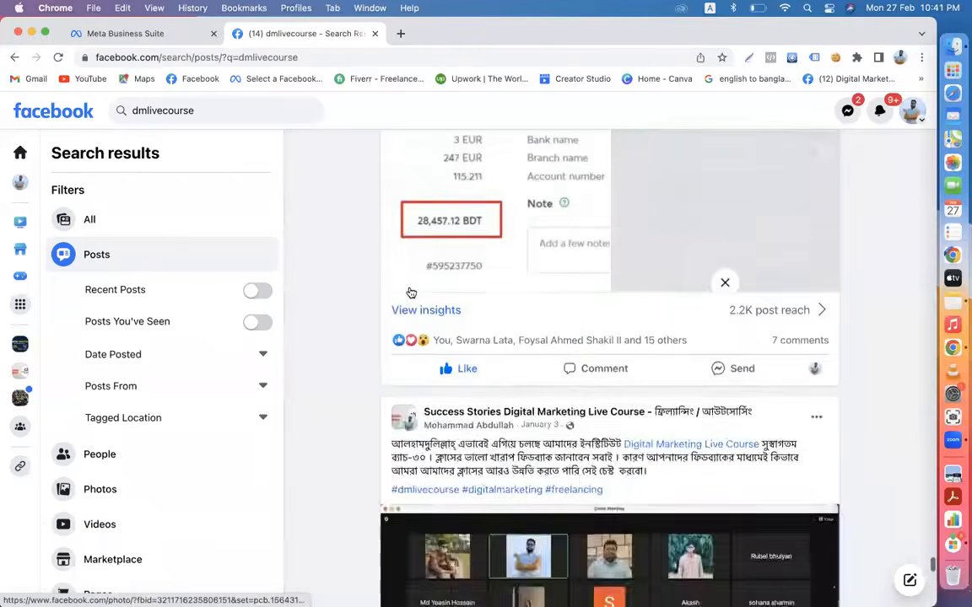
scroll(410, 292, down, 20)
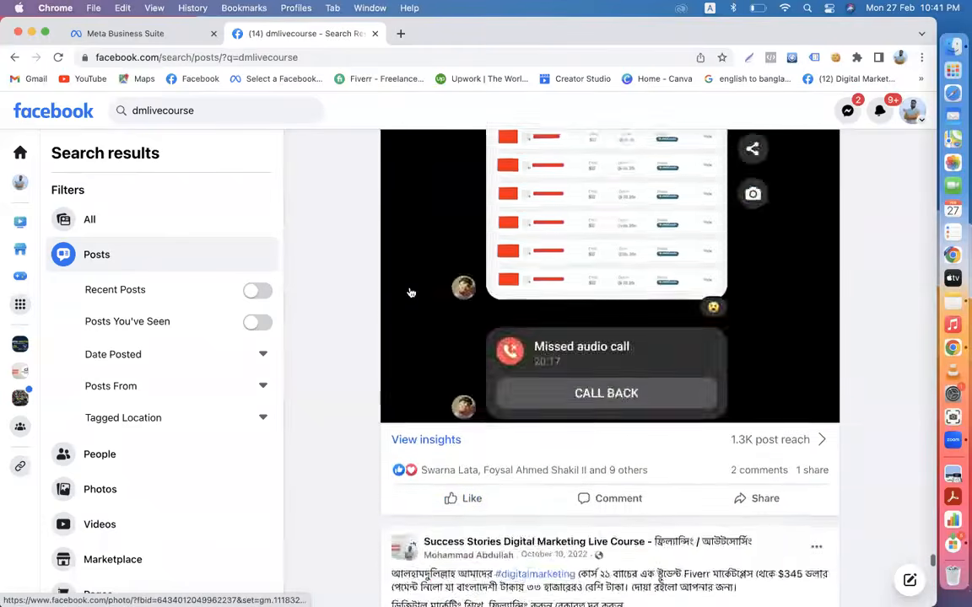
scroll(411, 293, down, 5)
scroll(409, 291, down, 5)
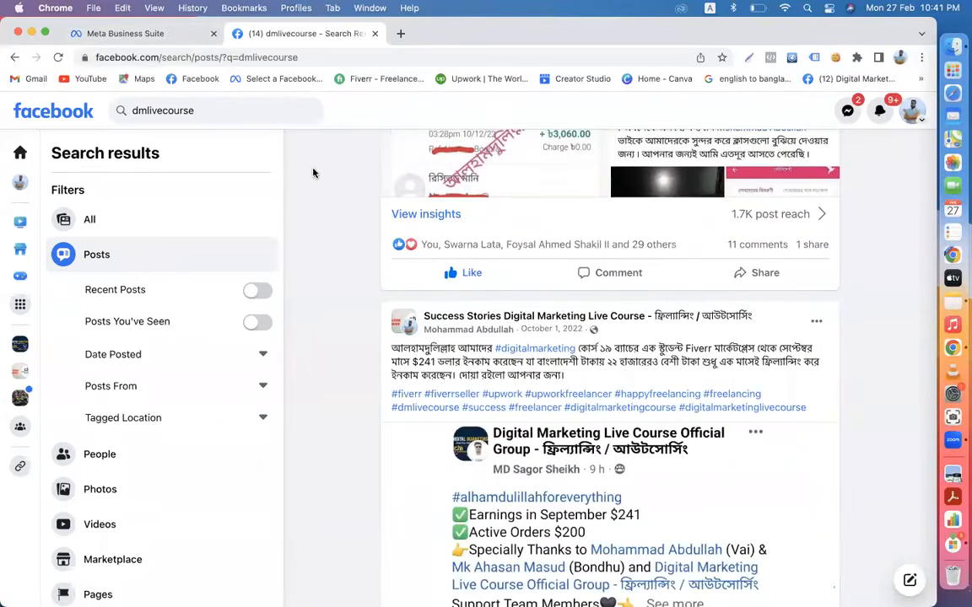
- Google 'dmlivecourse' in a new tab, dropping the suggested .com completion
click(401, 33)
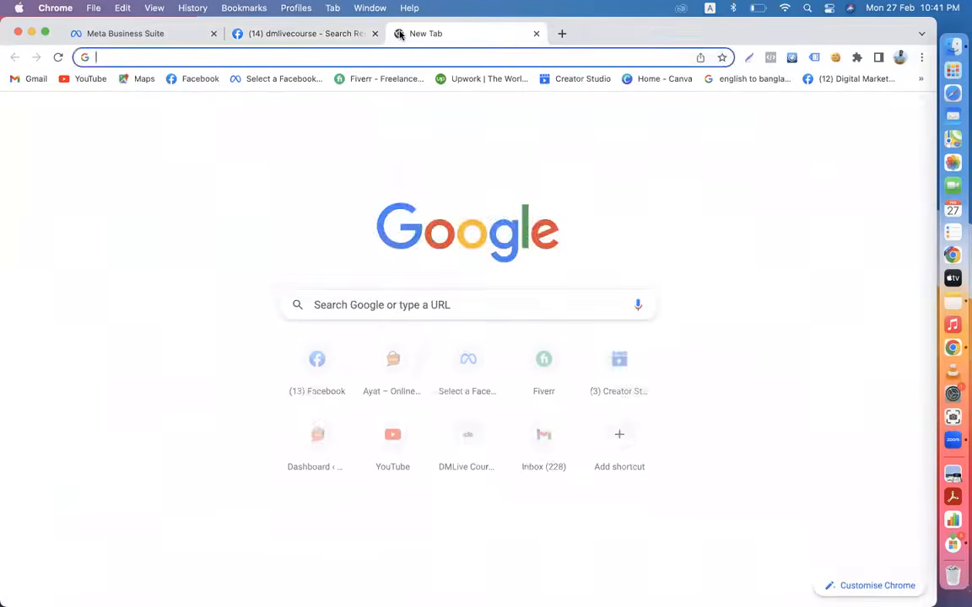
text(dmlivge)
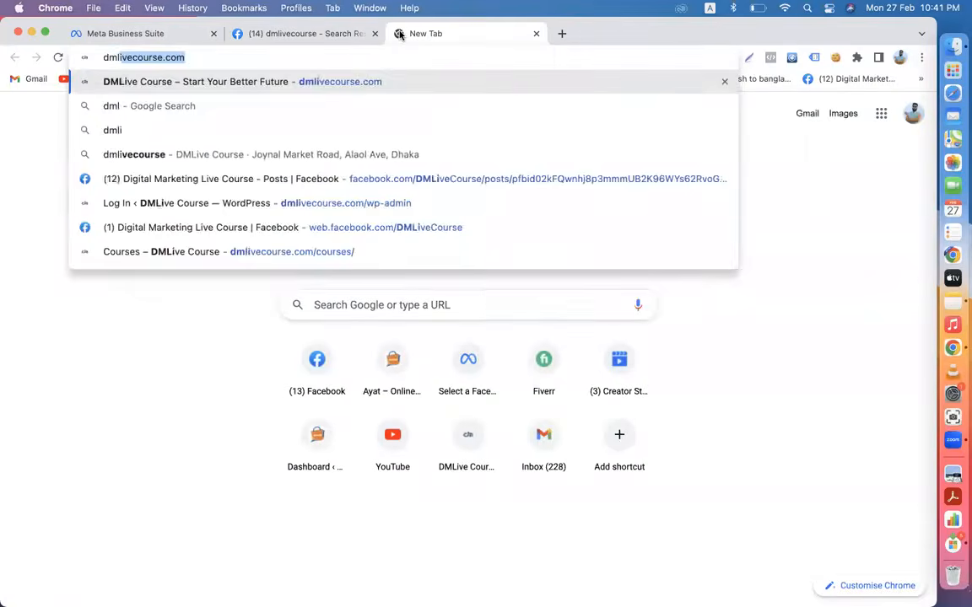
key(BackSpace)
key(BackSpace)
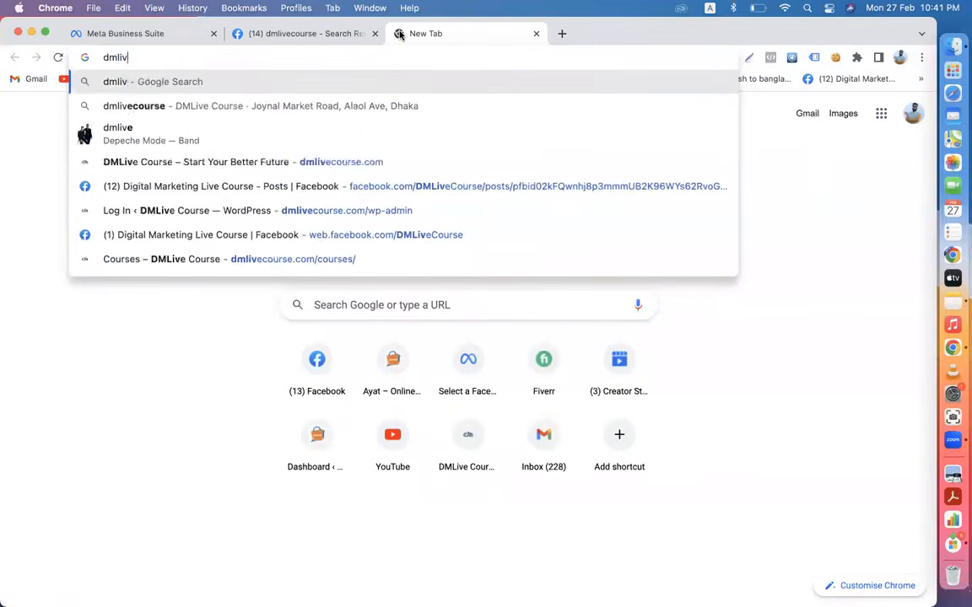
text(ecourse)
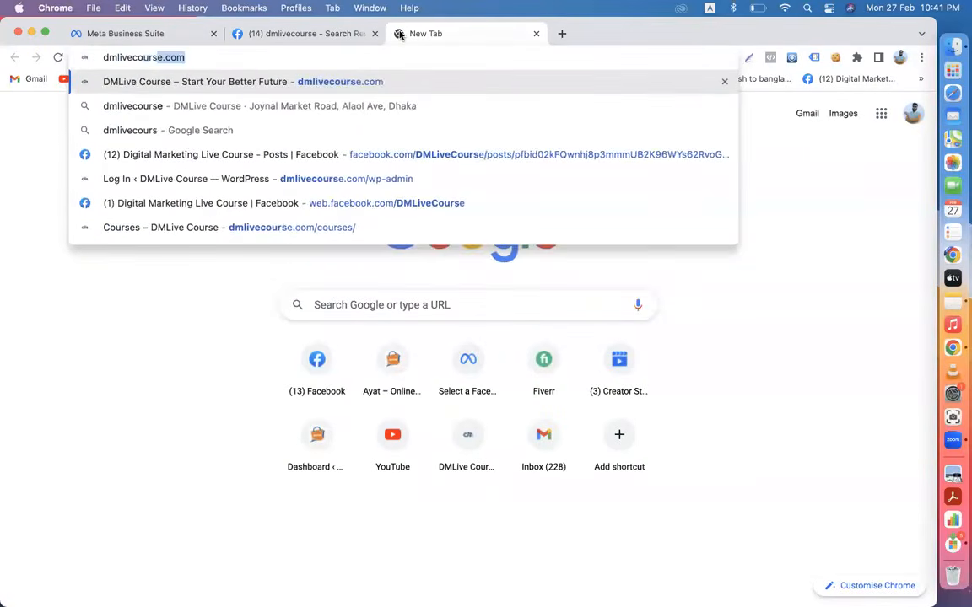
key(BackSpace)
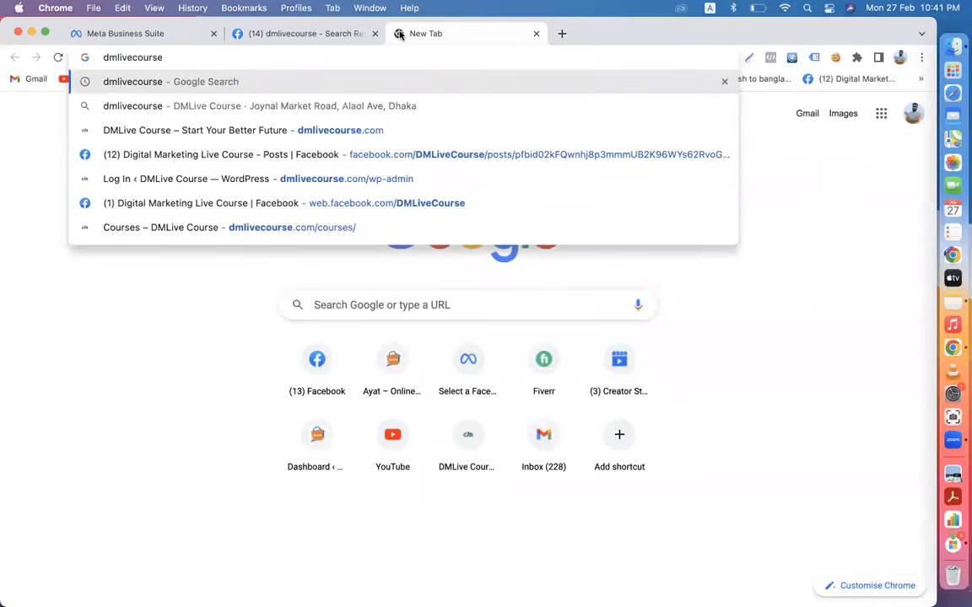
key(Return)
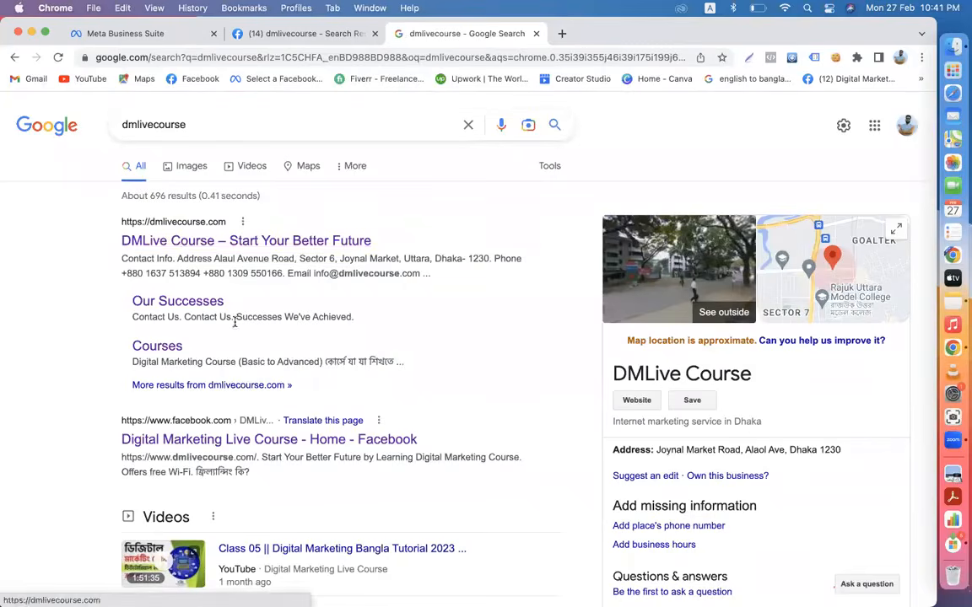
- Scroll the dmlivecourse results and bring up link options for the Facebook page result
scroll(236, 322, down, 3)
scroll(235, 325, down, 1)
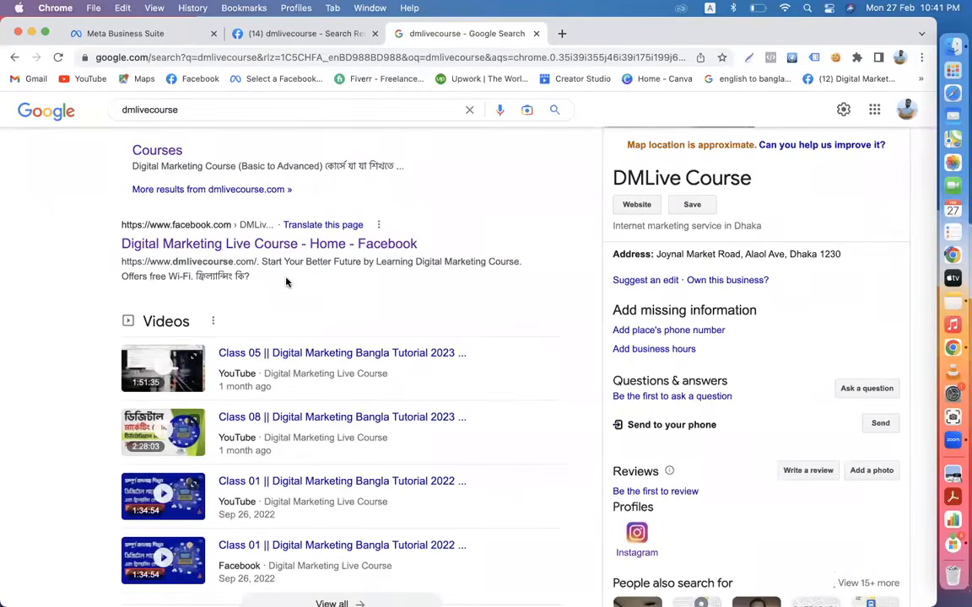
scroll(288, 281, down, 3)
scroll(261, 413, down, 4)
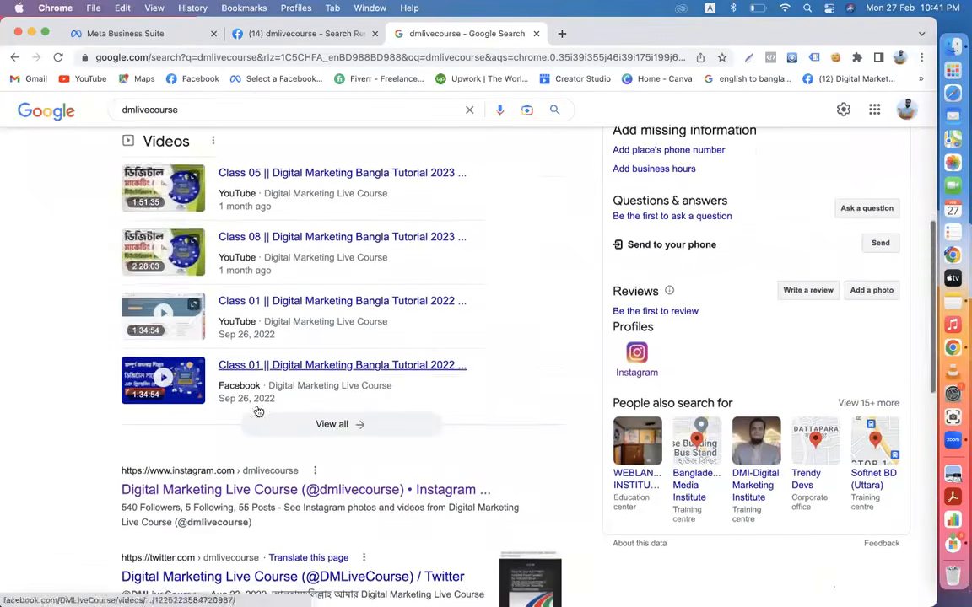
scroll(265, 355, down, 3)
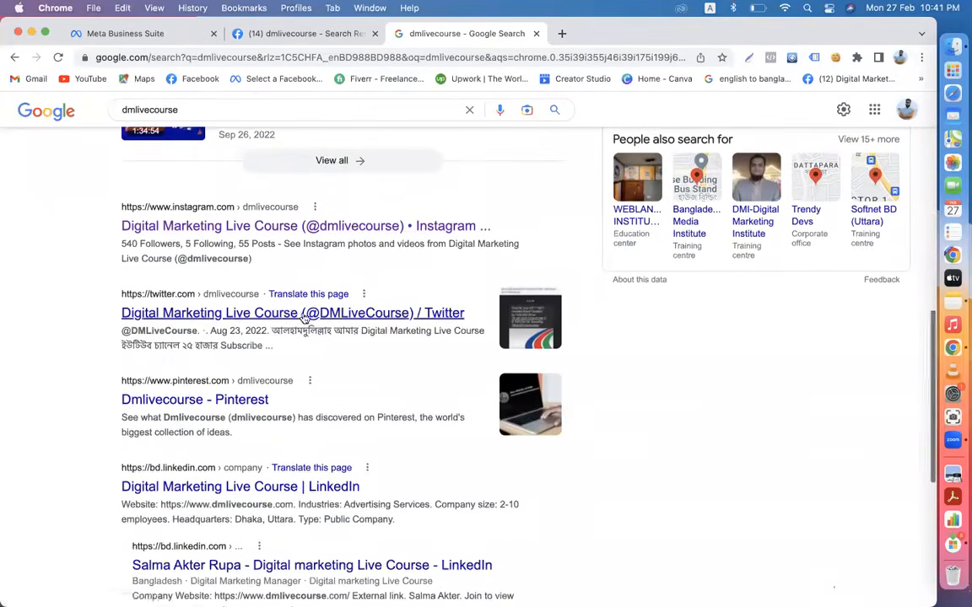
scroll(253, 413, down, 1)
scroll(264, 371, down, 5)
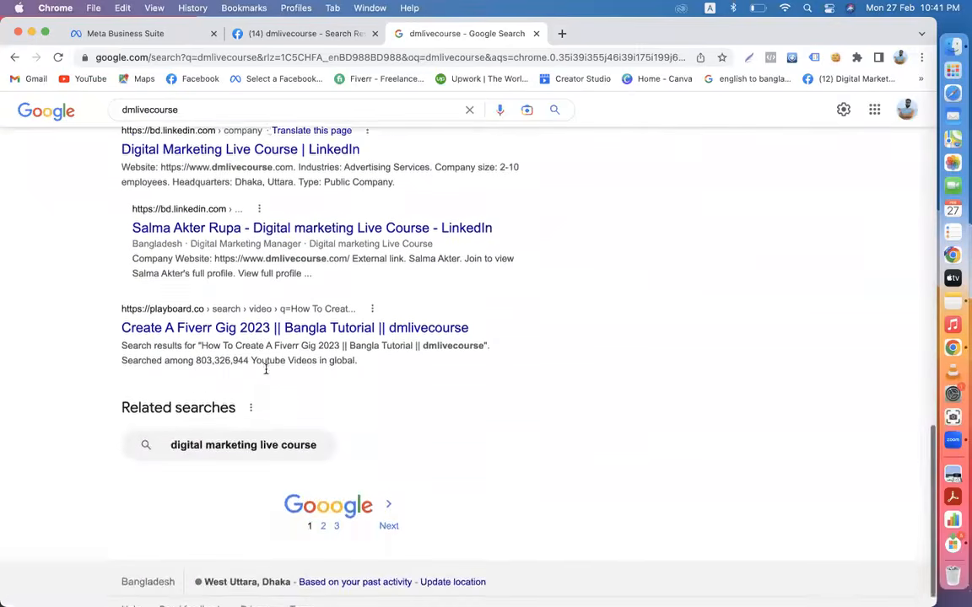
scroll(265, 372, up, 15)
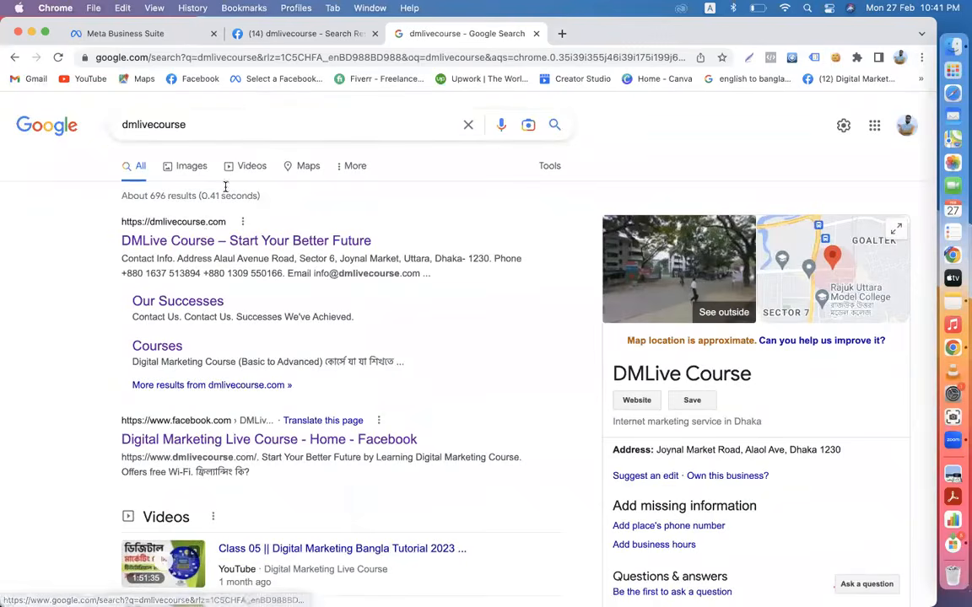
right_click(274, 438)
click(316, 398)
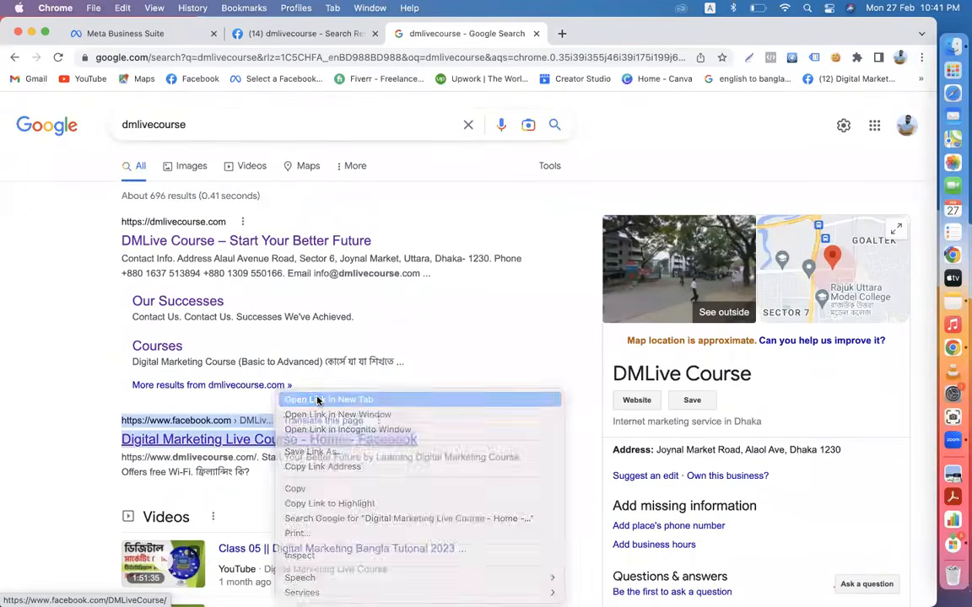
click(597, 33)
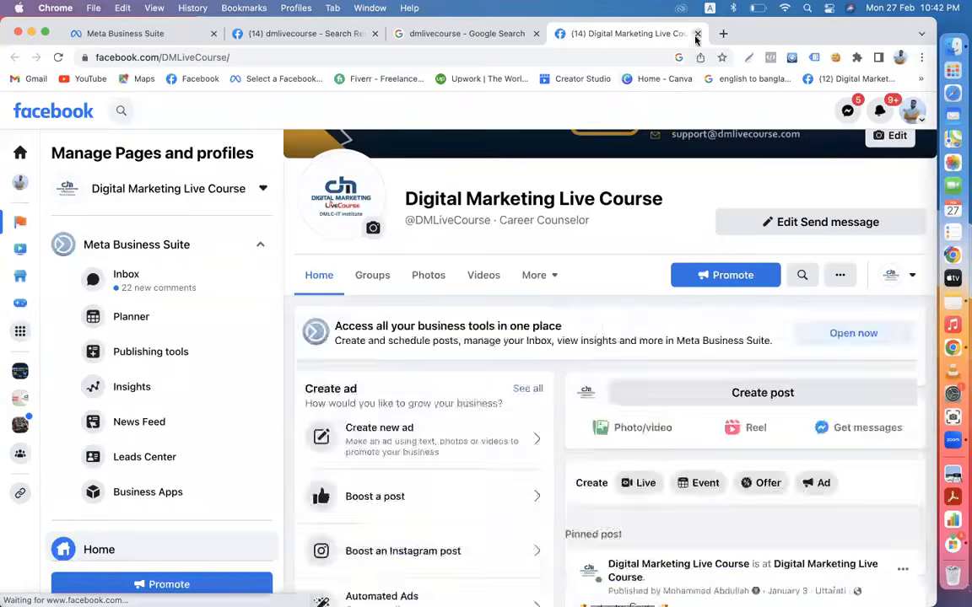
key(super+w)
click(134, 36)
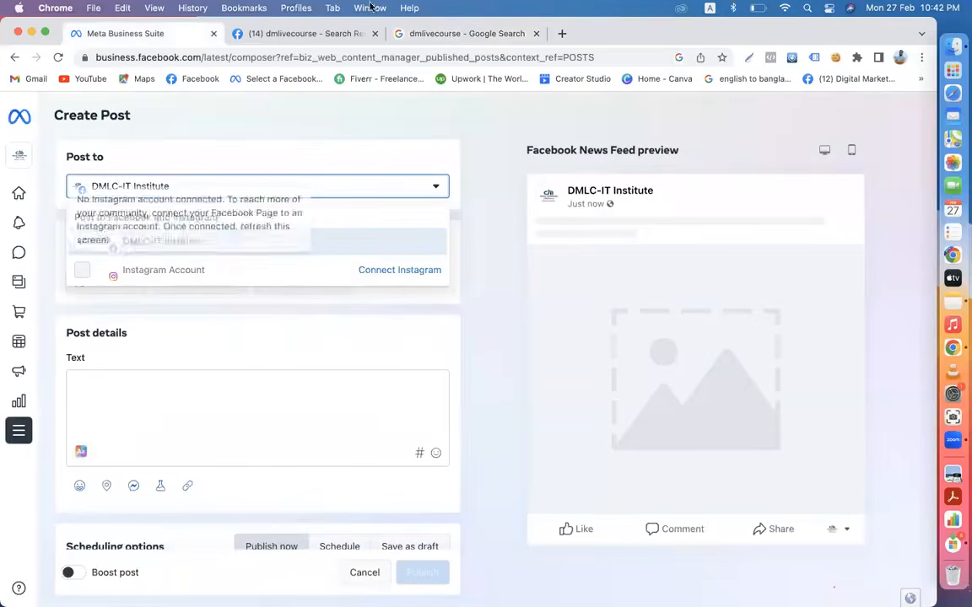
click(299, 35)
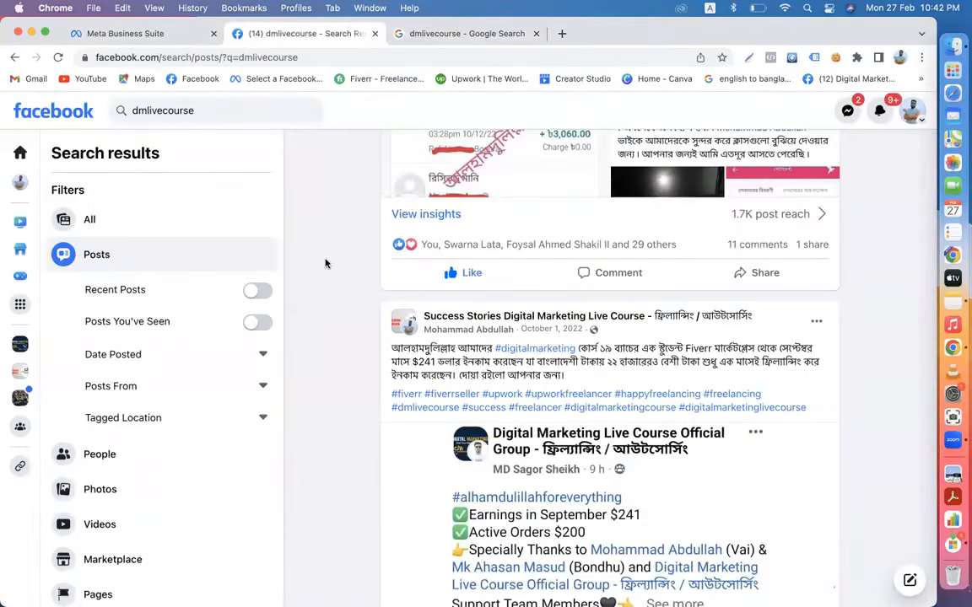
scroll(325, 264, down, 15)
scroll(326, 264, down, 15)
scroll(325, 264, down, 10)
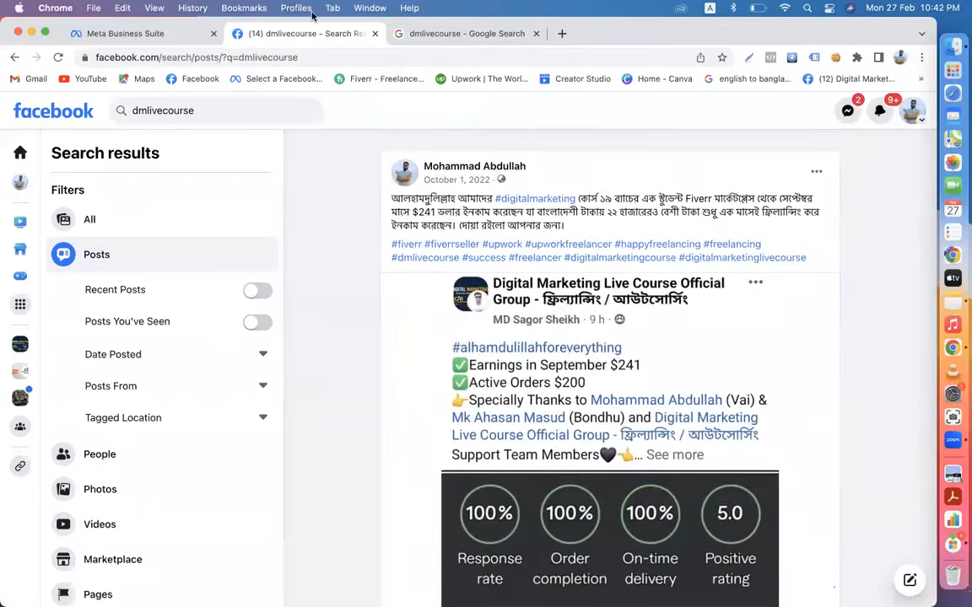
click(437, 35)
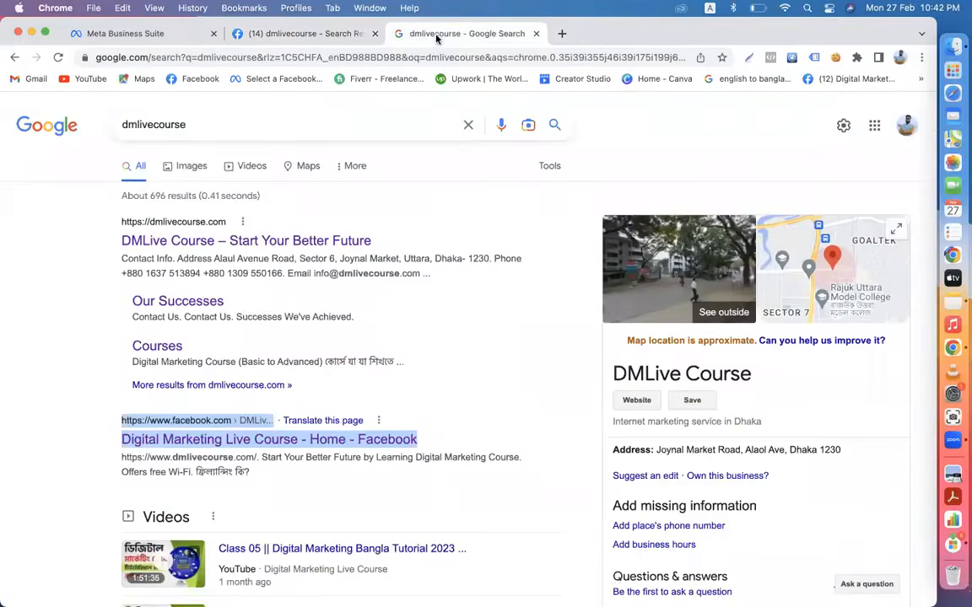
click(91, 79)
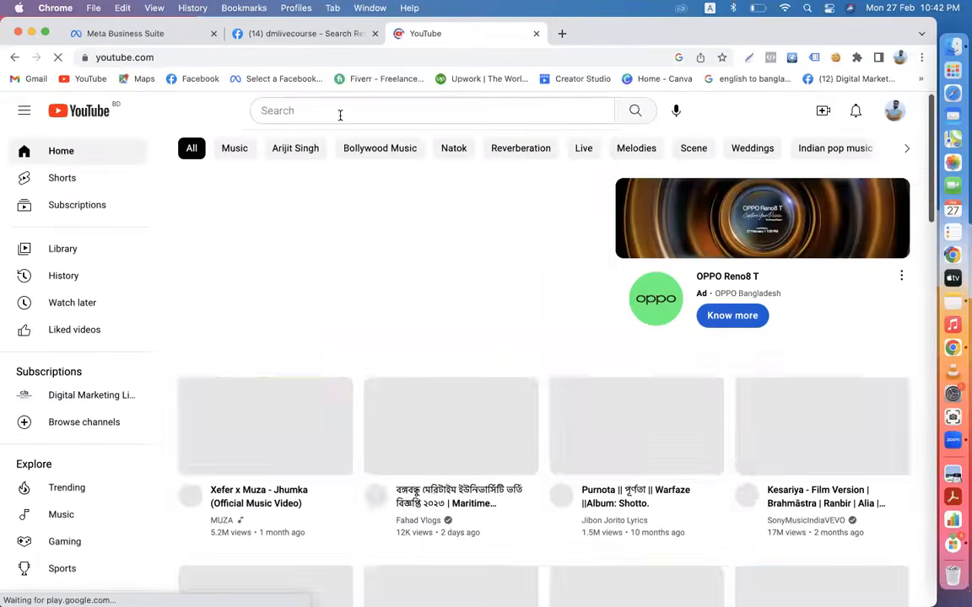
- Search YouTube for dmlivecourse and browse the Digital Marketing Live Course tutorial video results
click(340, 114)
text(dm)
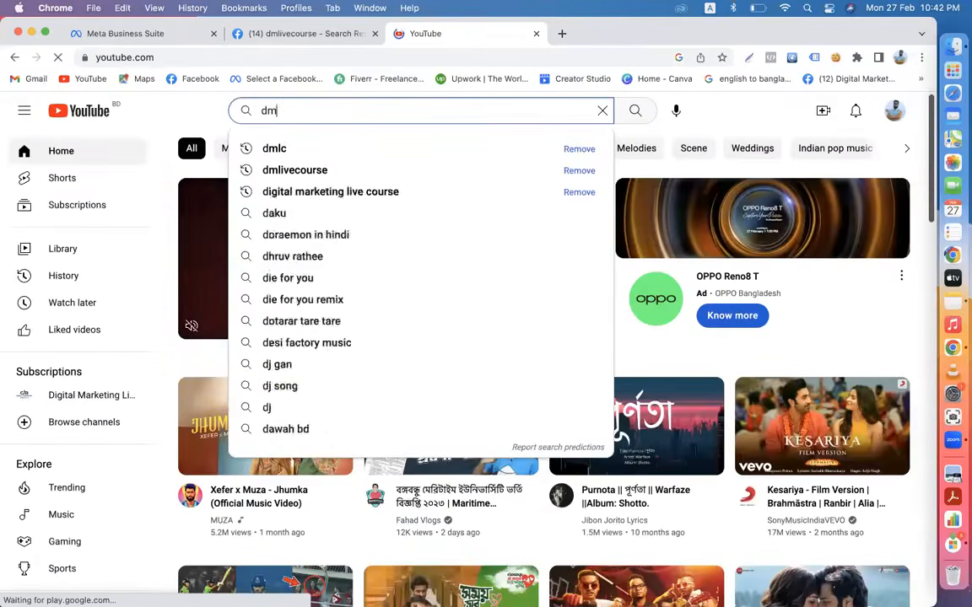
text(livecour)
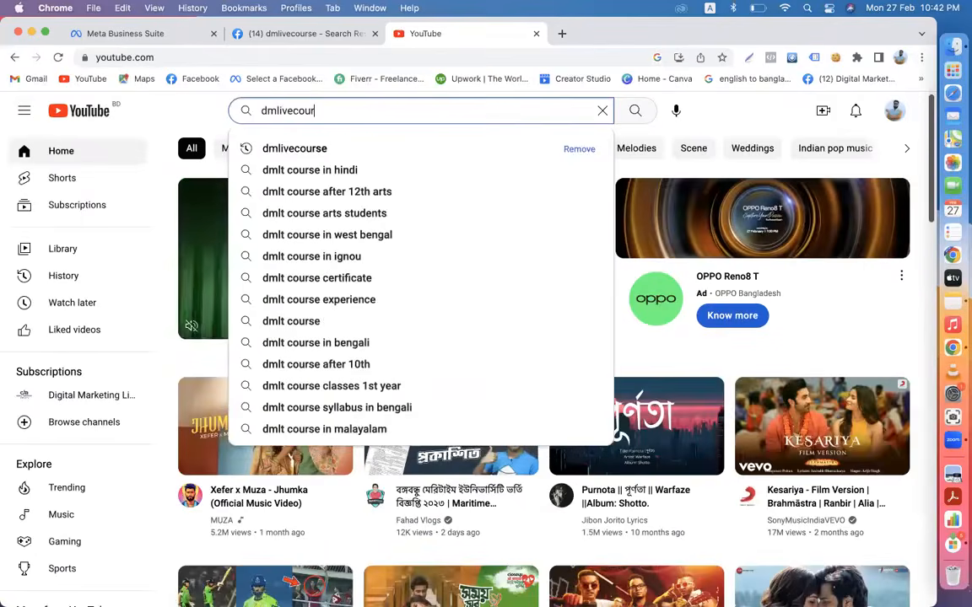
text(se)
key(Return)
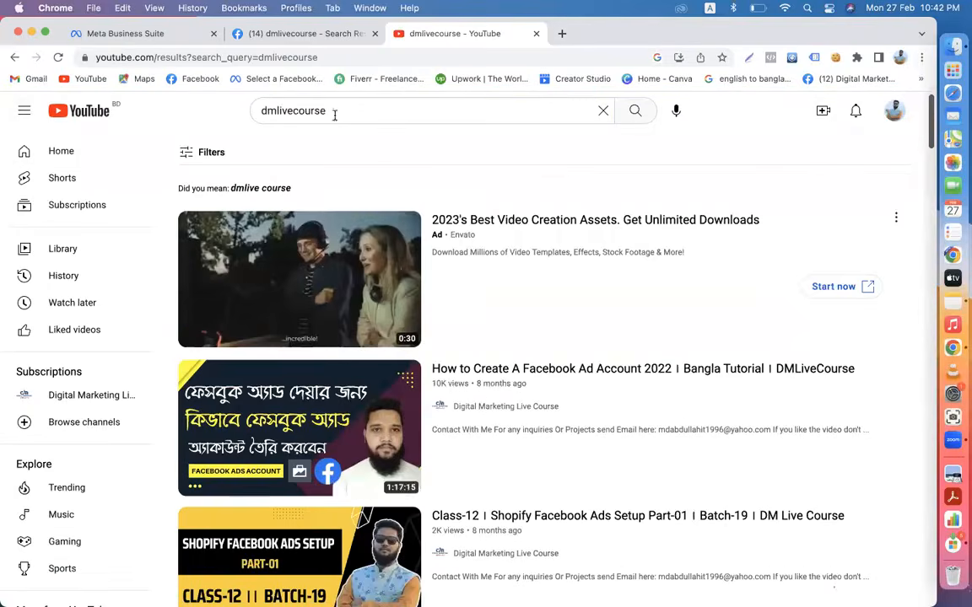
scroll(506, 379, down, 3)
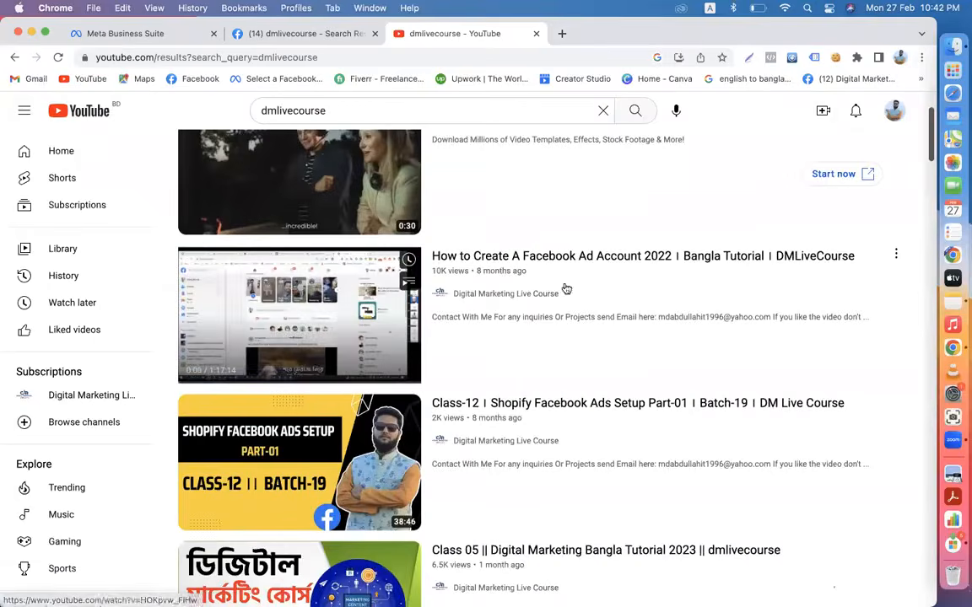
scroll(518, 464, down, 10)
scroll(520, 466, down, 20)
scroll(520, 465, up, 20)
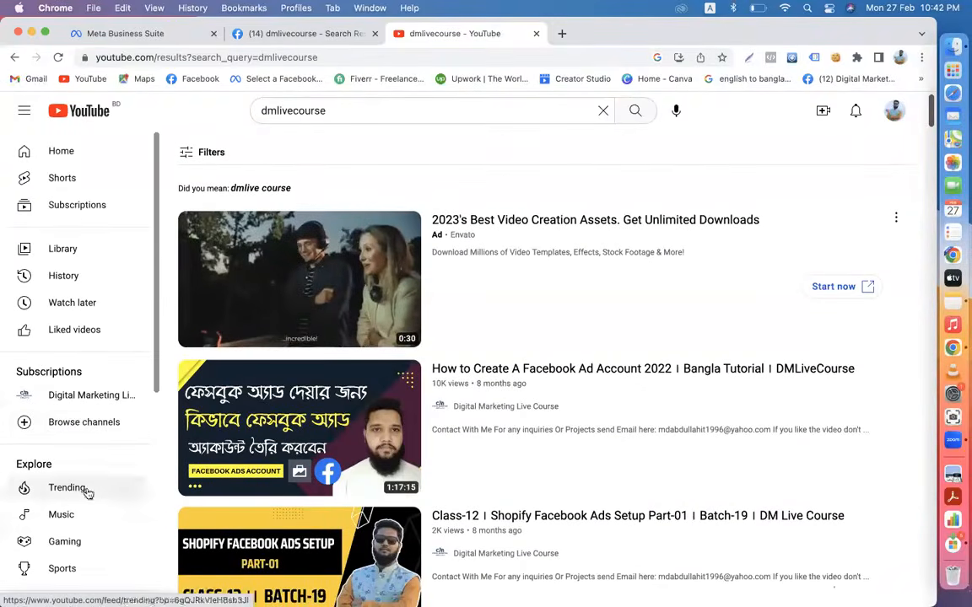
scroll(476, 283, down, 15)
scroll(476, 284, down, 5)
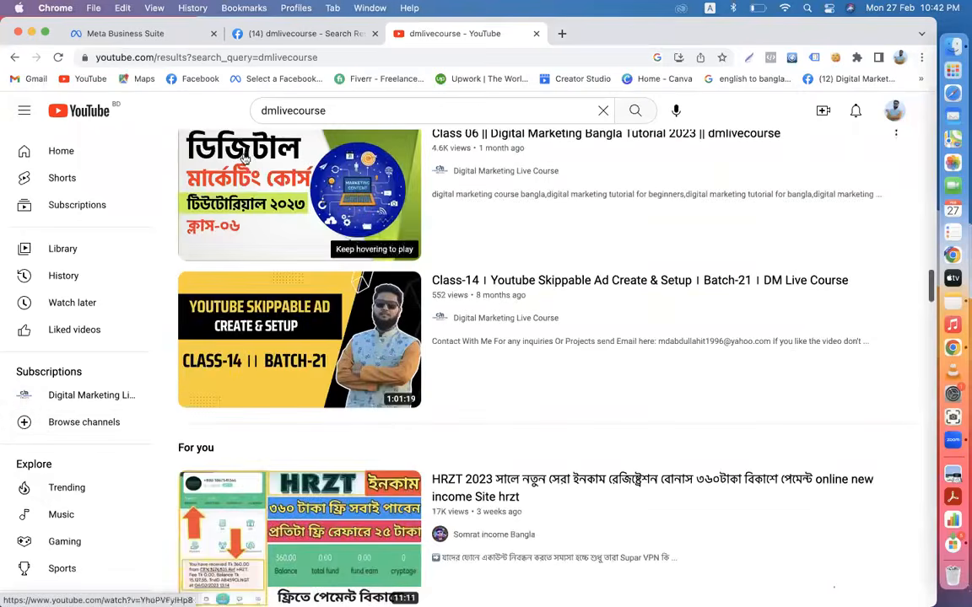
click(124, 41)
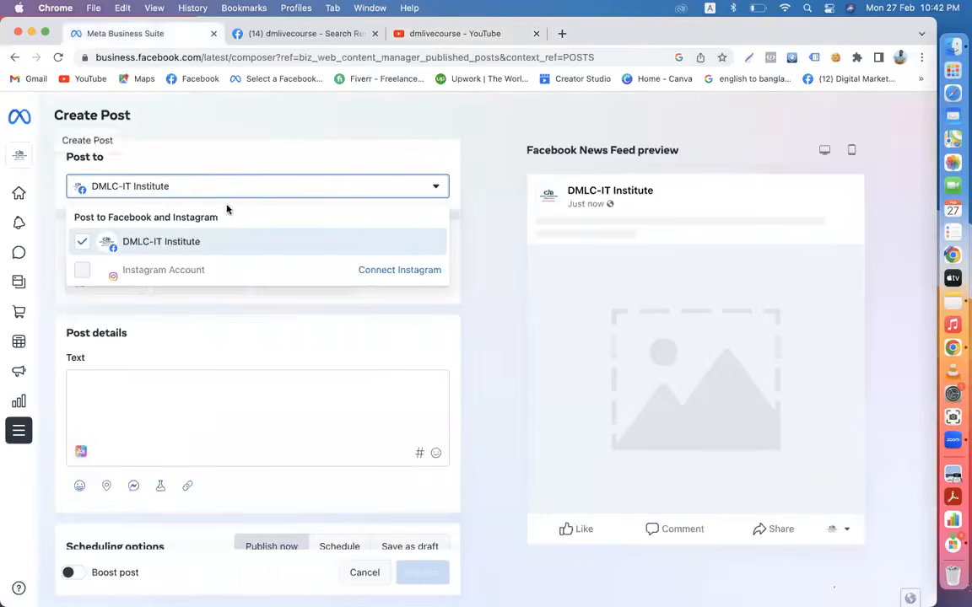
click(430, 34)
- Open a Digital Marketing Live Course Facebook post and view its promo image full size
click(828, 80)
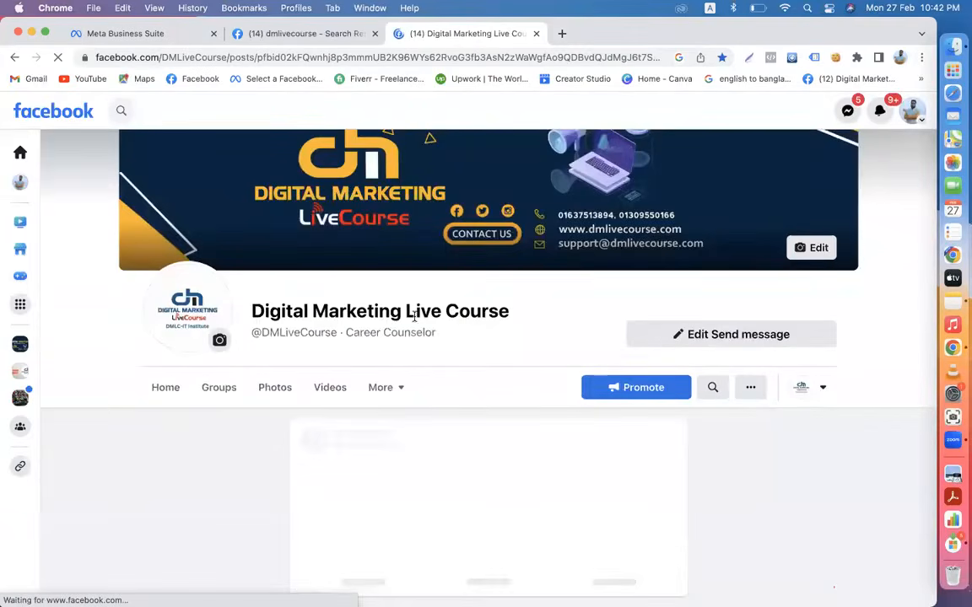
scroll(414, 317, down, 20)
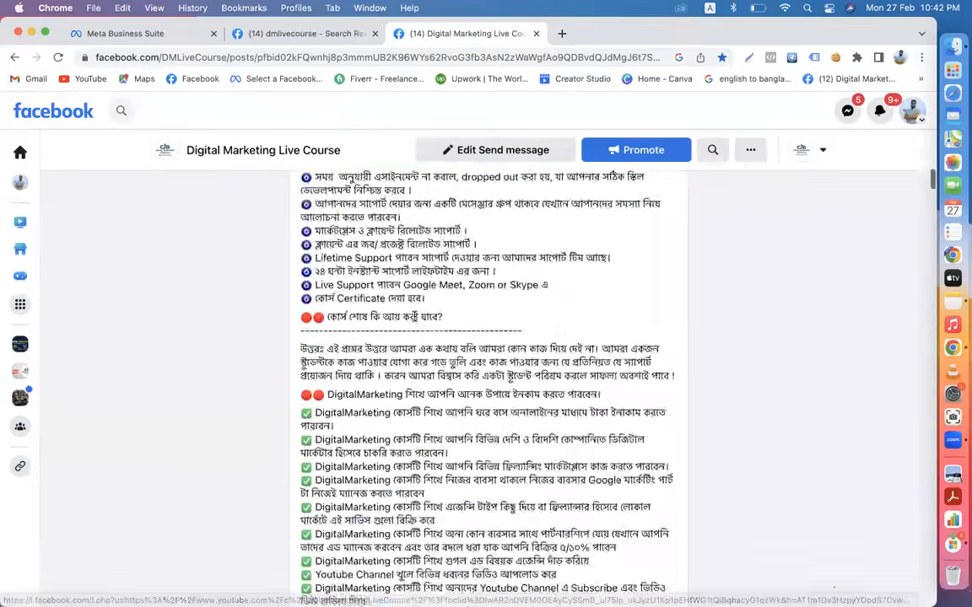
scroll(414, 321, up, 1)
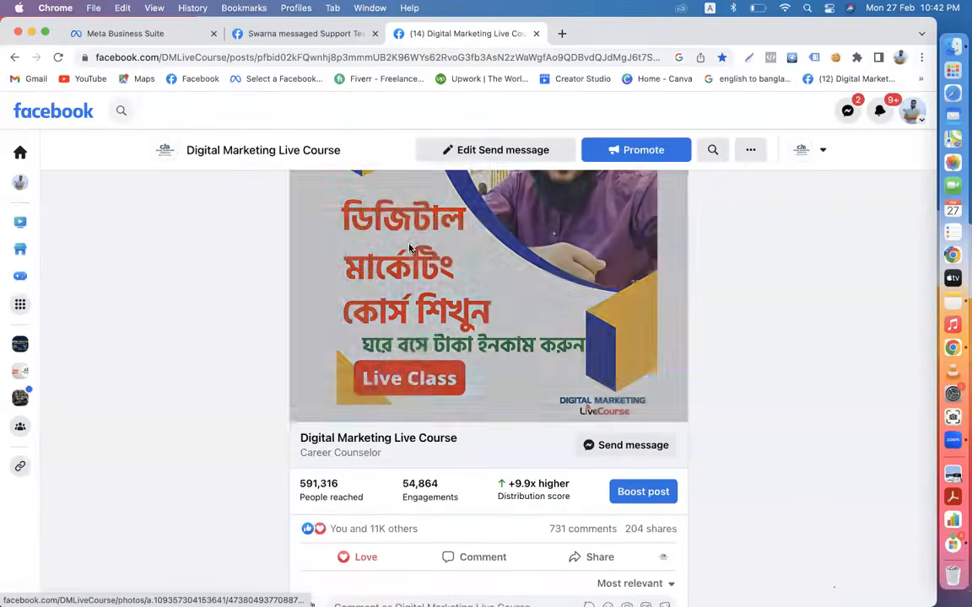
click(414, 322)
- Copy the course promo image, then save it as a JPEG to Downloads
right_click(285, 259)
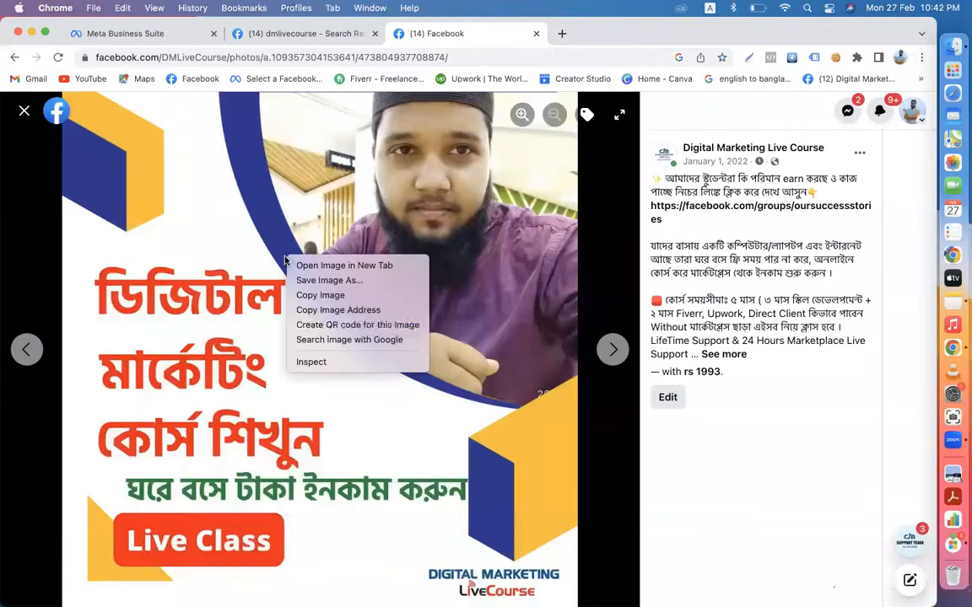
click(325, 302)
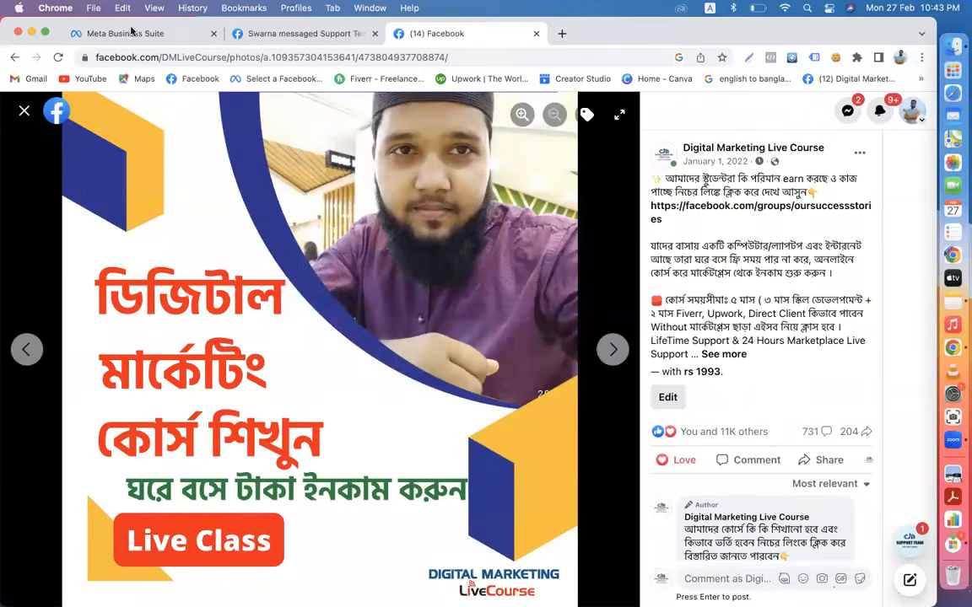
right_click(260, 276)
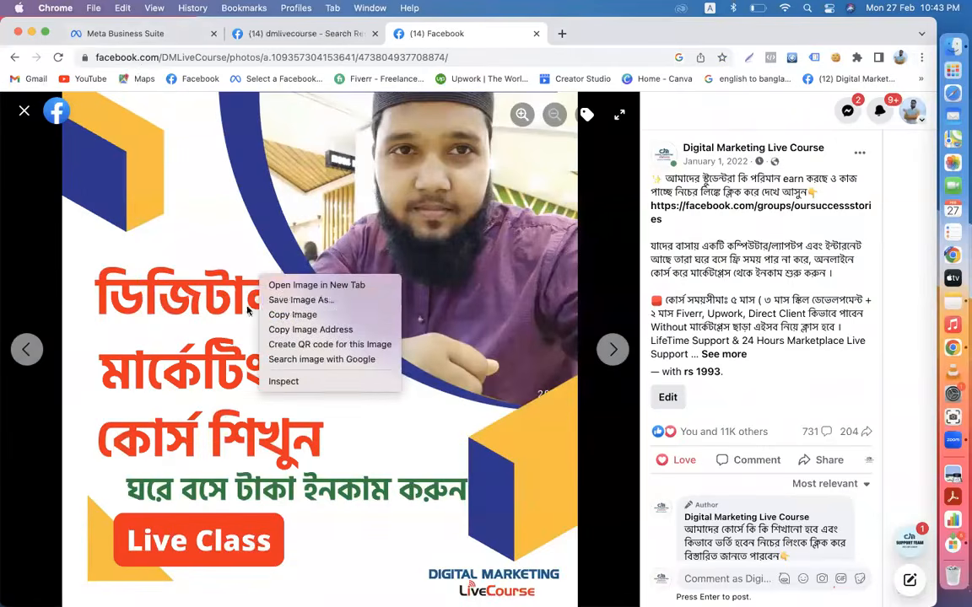
click(295, 300)
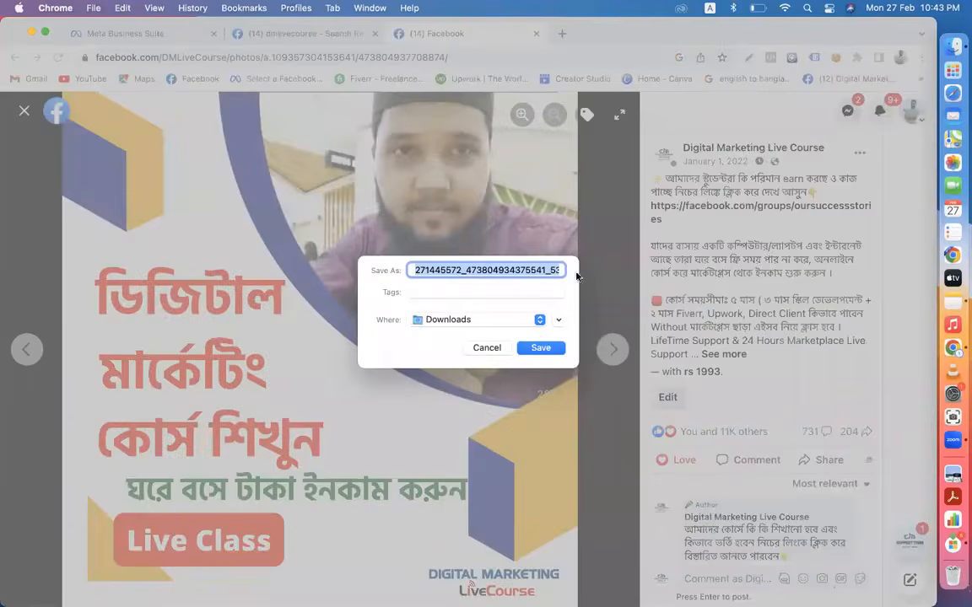
click(545, 352)
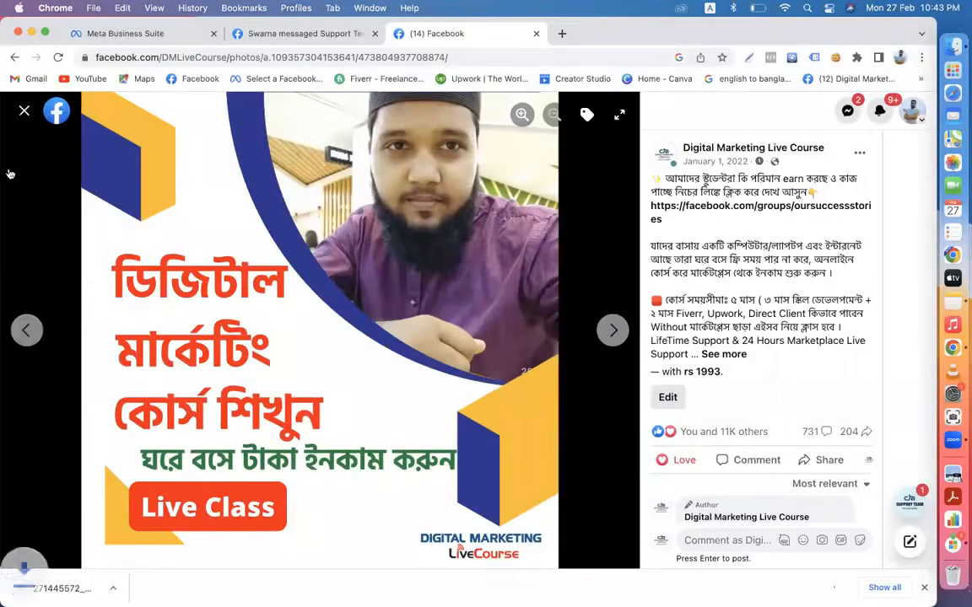
- Close the photo viewer and Support Team chat, then switch to the Meta Business Suite tab
click(24, 113)
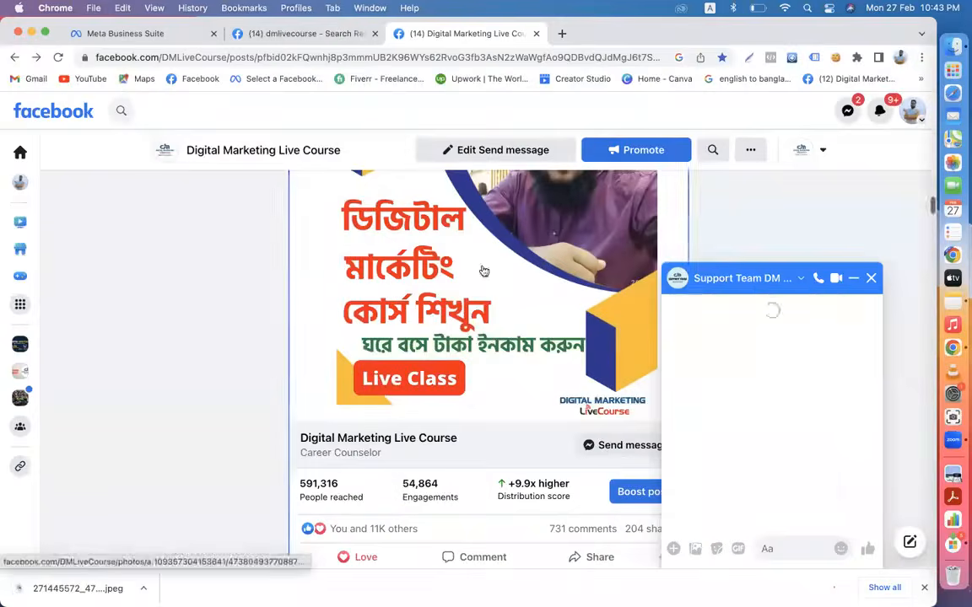
scroll(844, 357, up, 3)
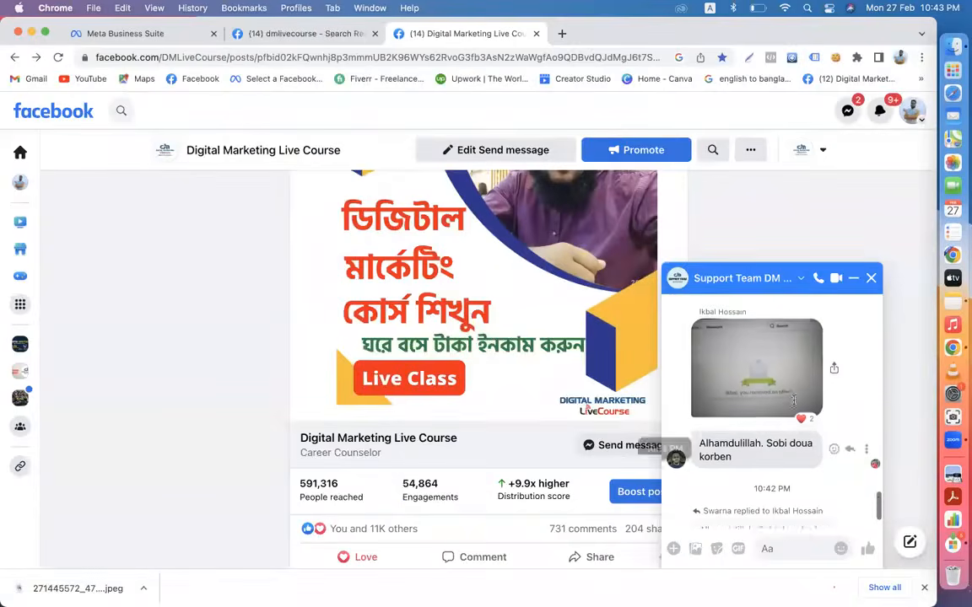
click(793, 404)
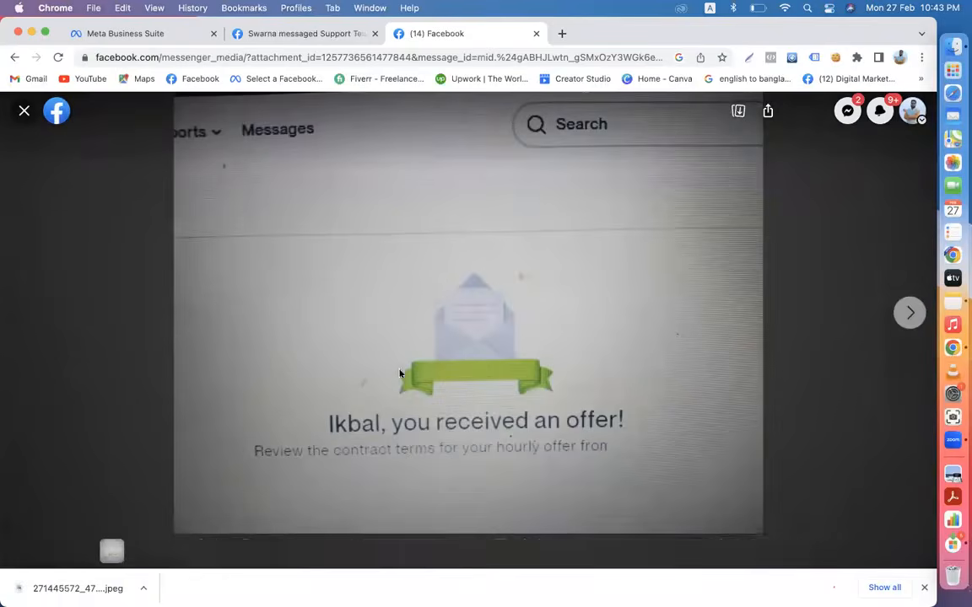
click(23, 112)
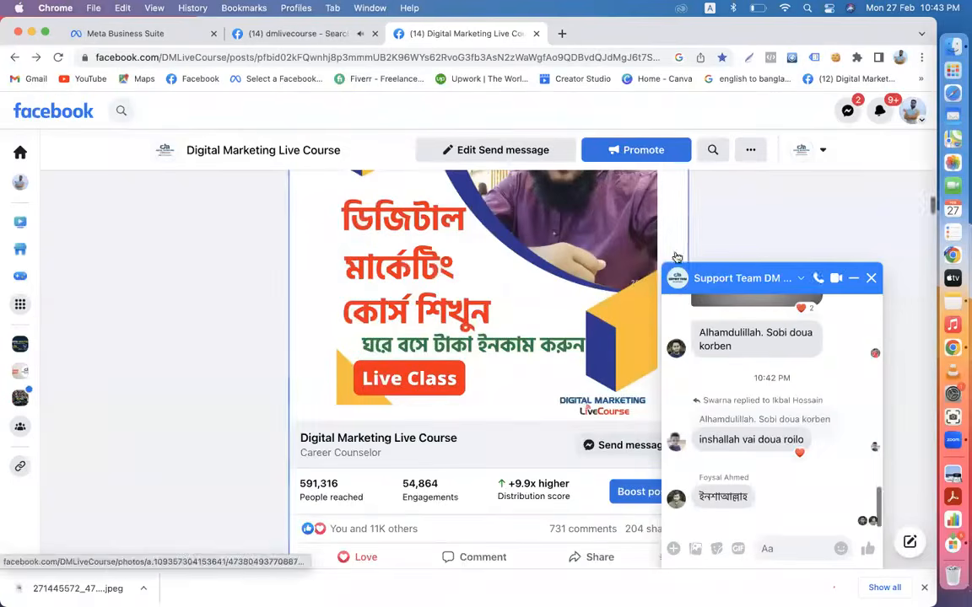
click(872, 279)
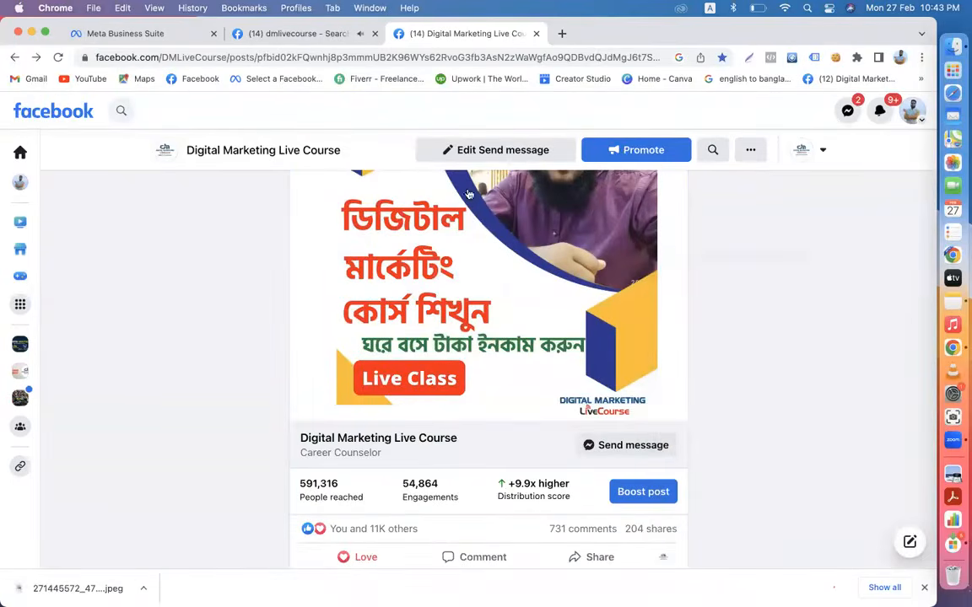
click(141, 31)
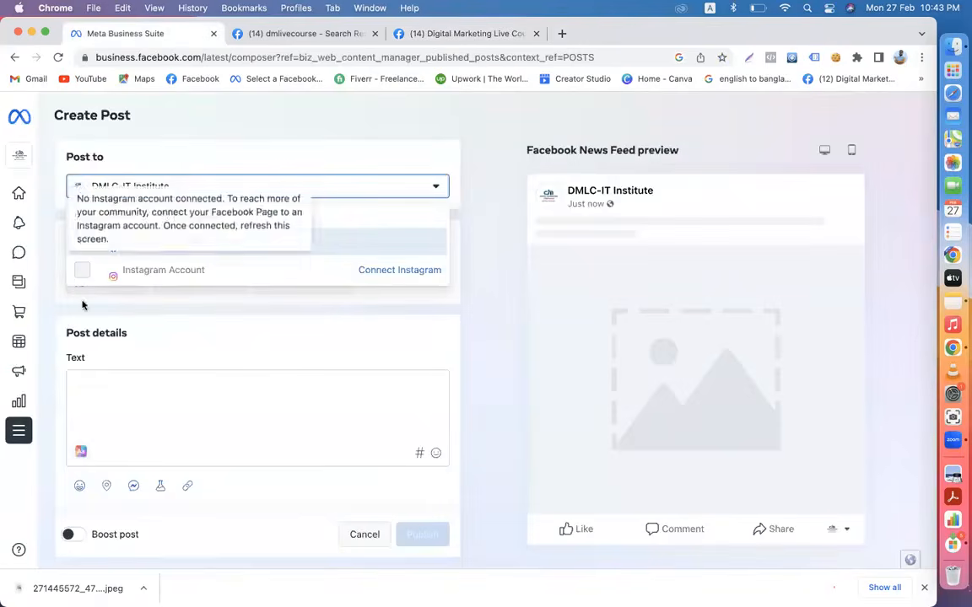
- From Content, start a new DMLC-IT Institute post with an empty Text box, then show the dmlivecourse search tab
mouse_move(61, 334)
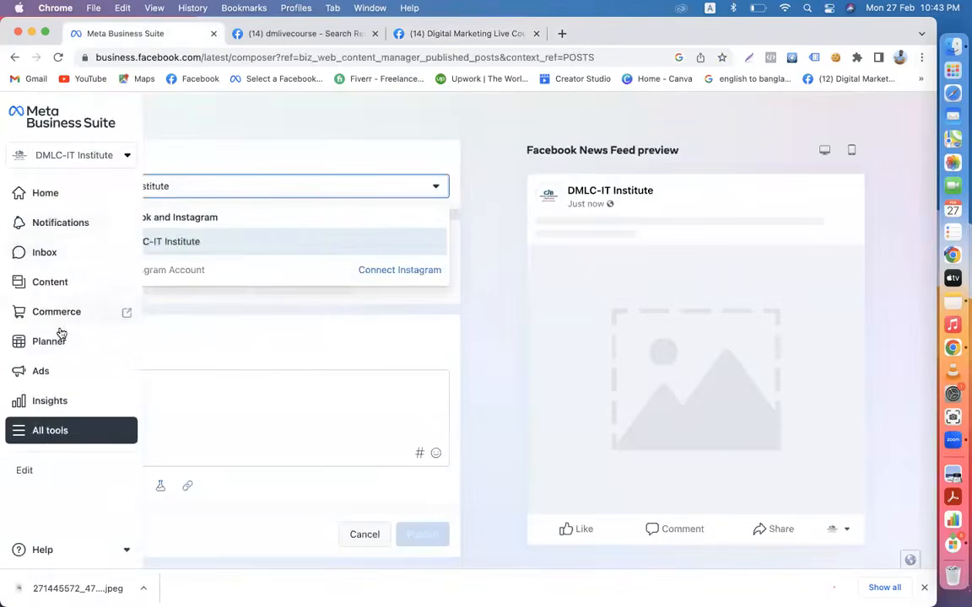
click(39, 283)
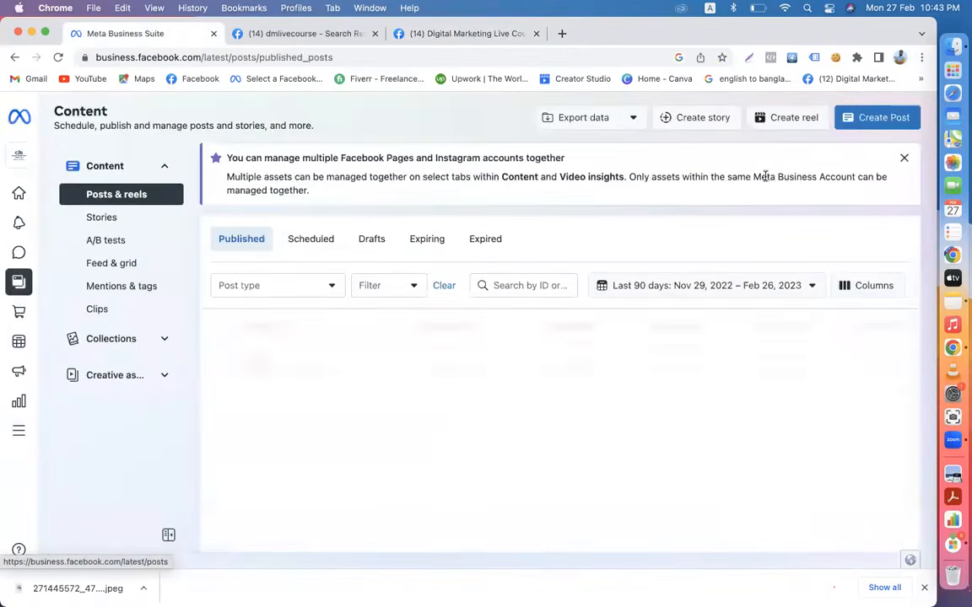
click(875, 119)
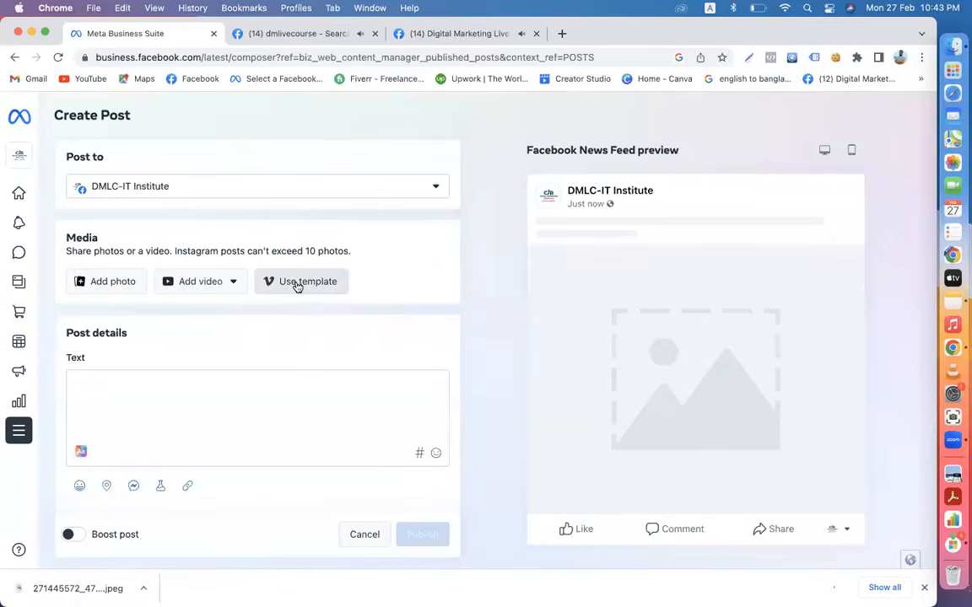
scroll(296, 286, down, 2)
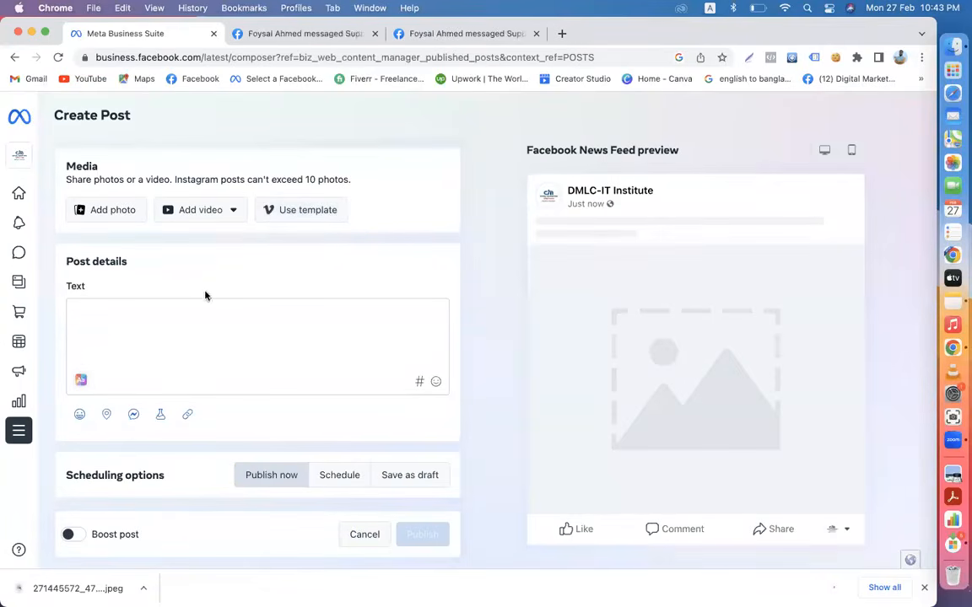
scroll(173, 349, up, 2)
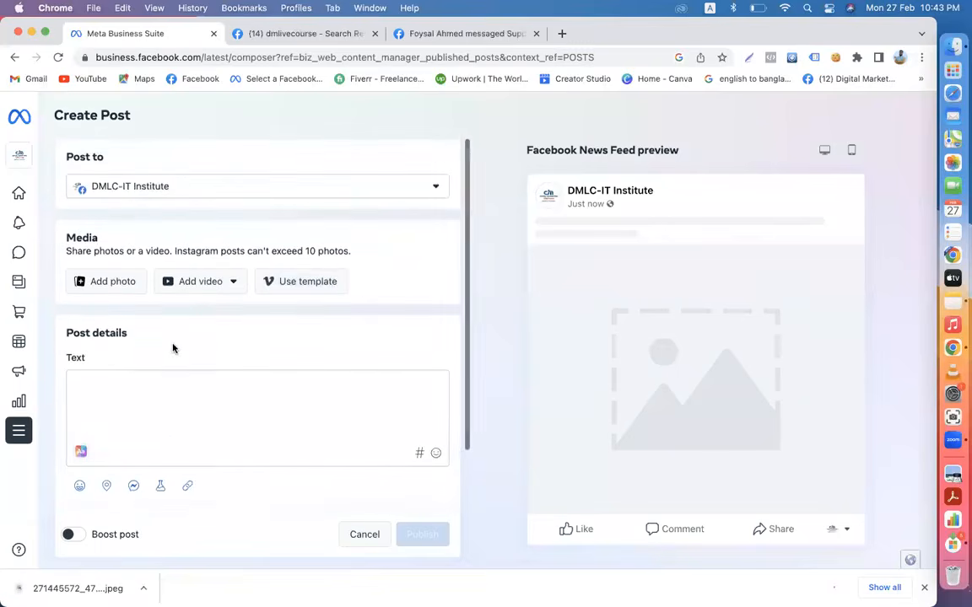
click(117, 421)
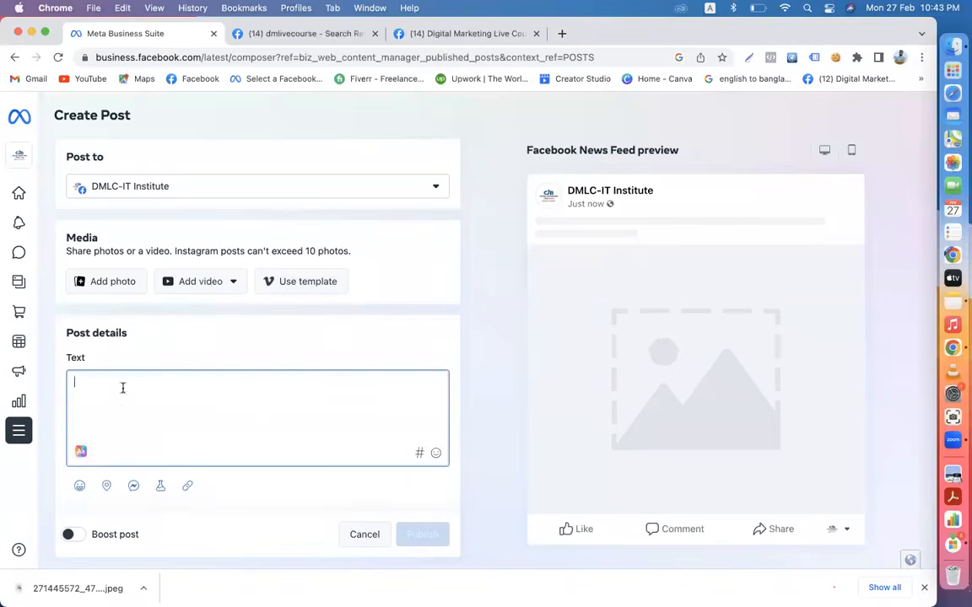
scroll(117, 398, down, 1)
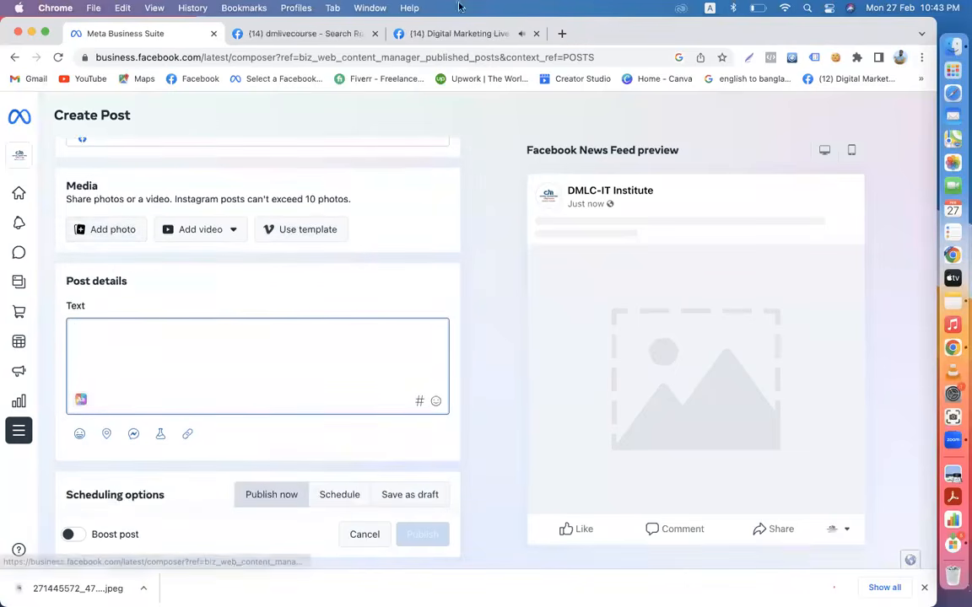
click(369, 33)
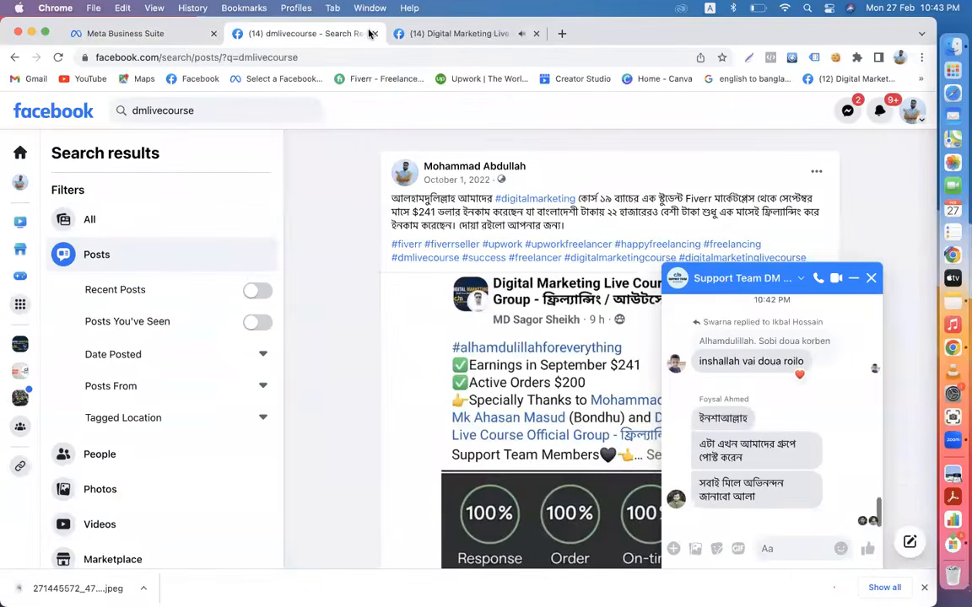
- Close the dmlivecourse search tab and bring up the Digital Marketing Live Course post
click(374, 33)
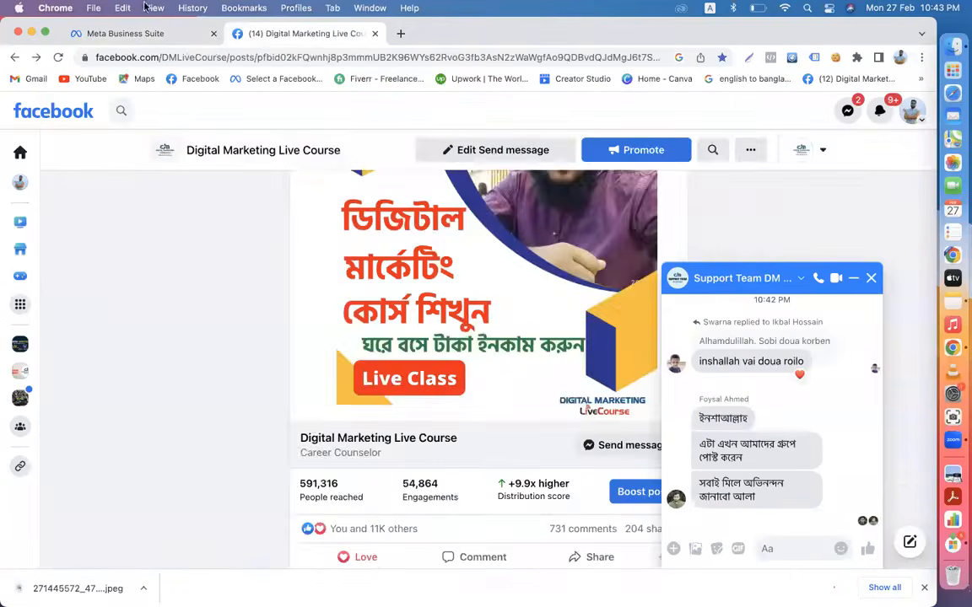
click(122, 34)
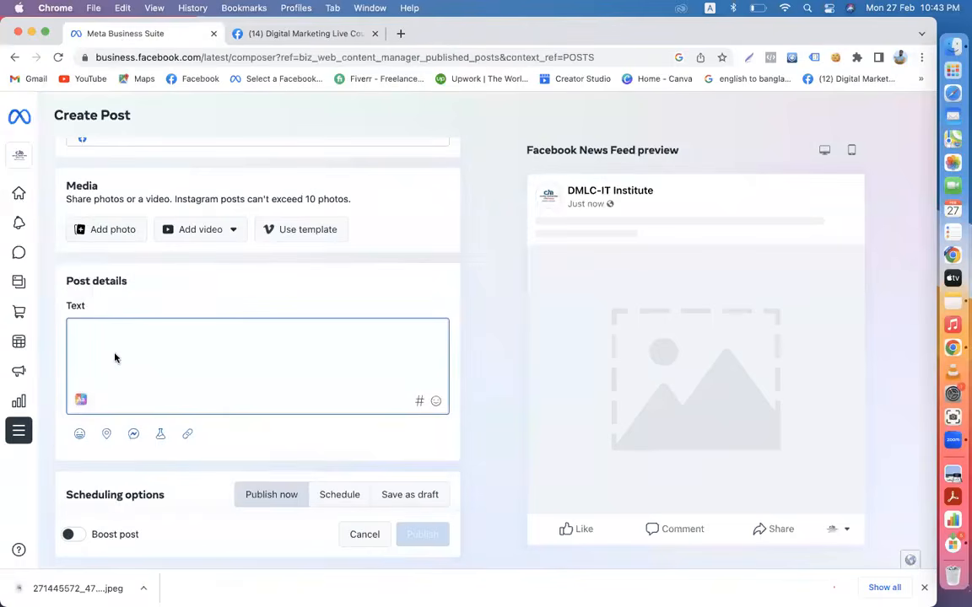
click(309, 36)
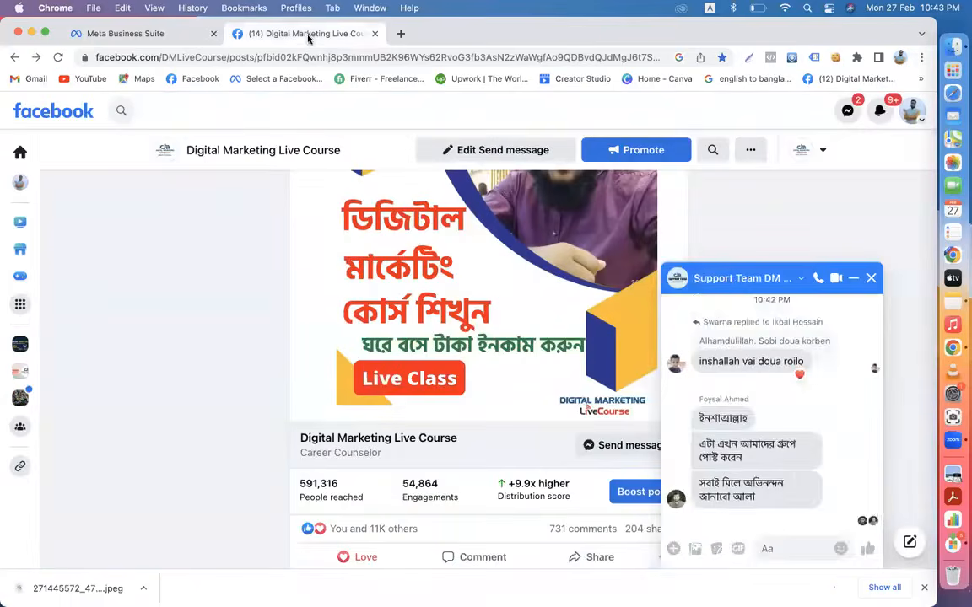
- Show the Support Team chat conversation's options menu over the course post
click(871, 277)
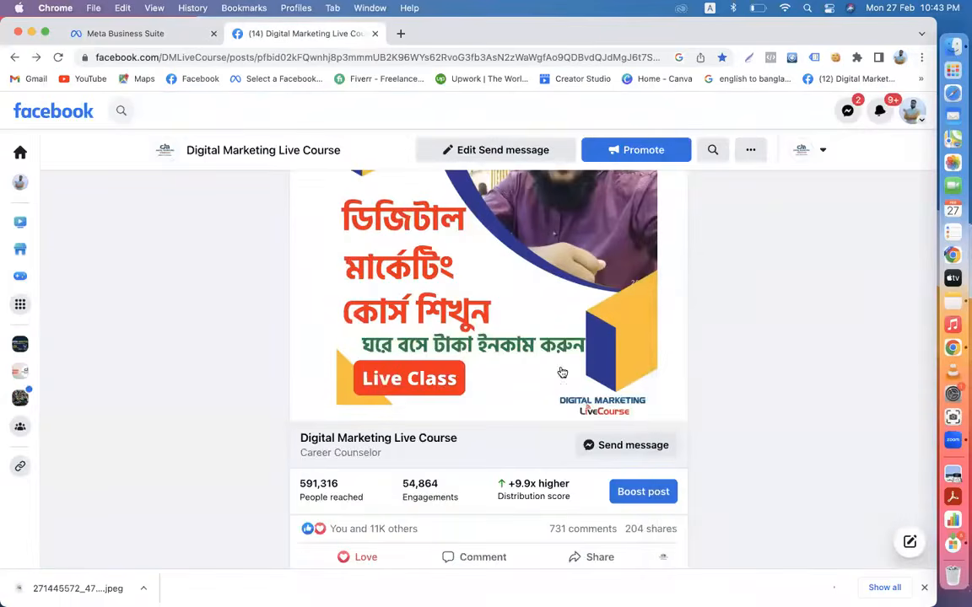
scroll(559, 373, up, 10)
scroll(559, 373, up, 5)
scroll(559, 372, down, 10)
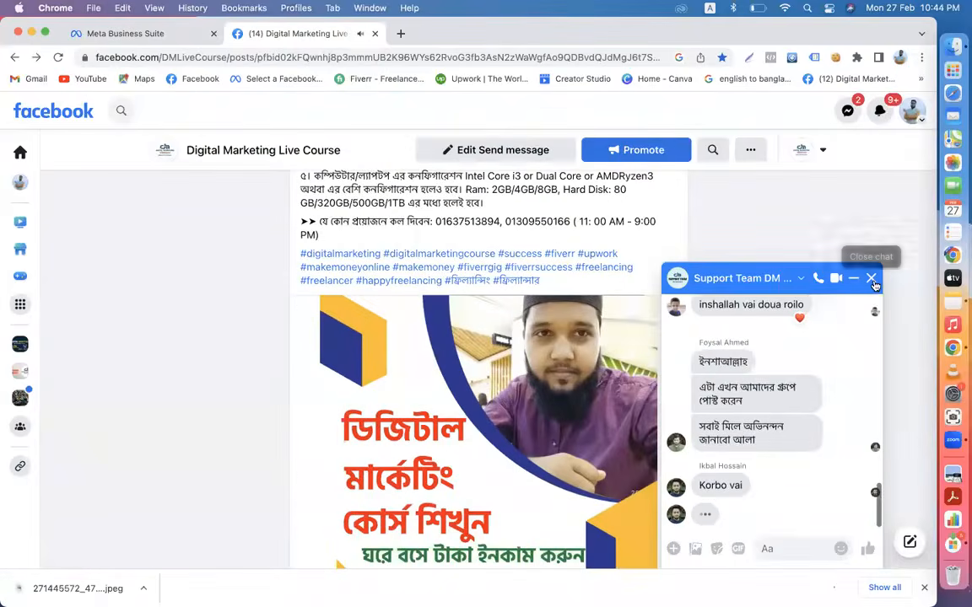
click(800, 280)
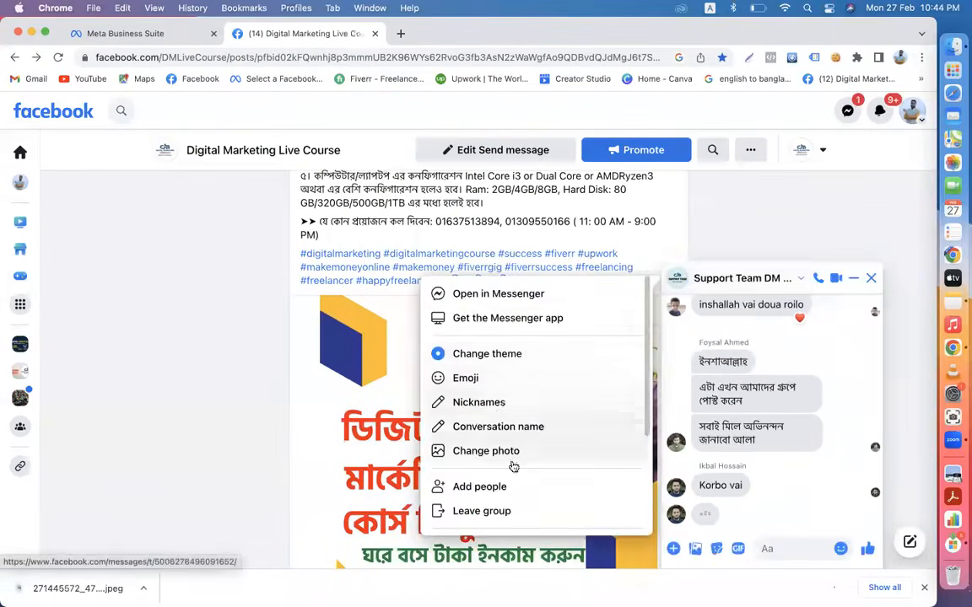
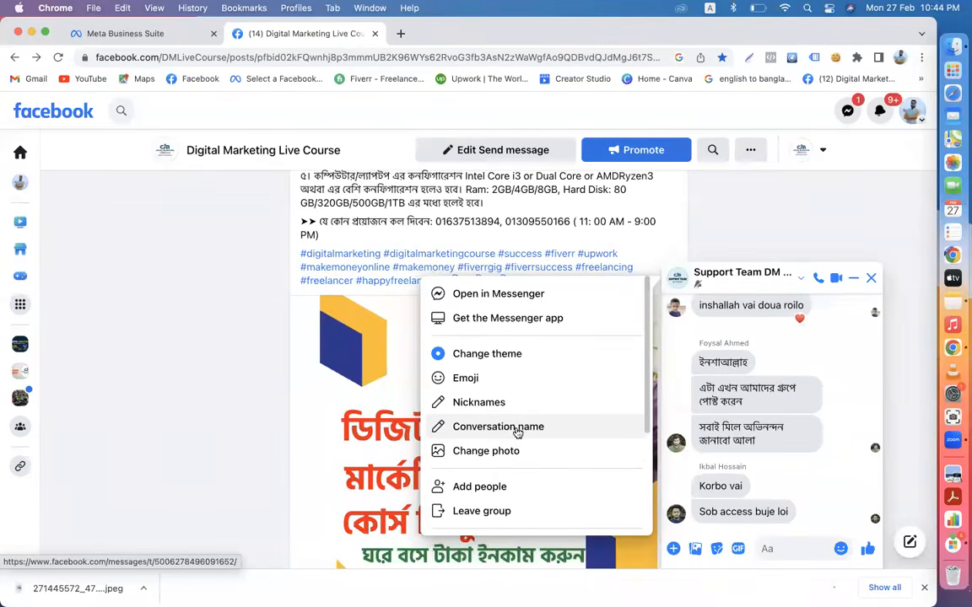
- Close the Support Team chat windows covering the Digital Marketing Live Course post
click(872, 280)
scroll(685, 262, up, 10)
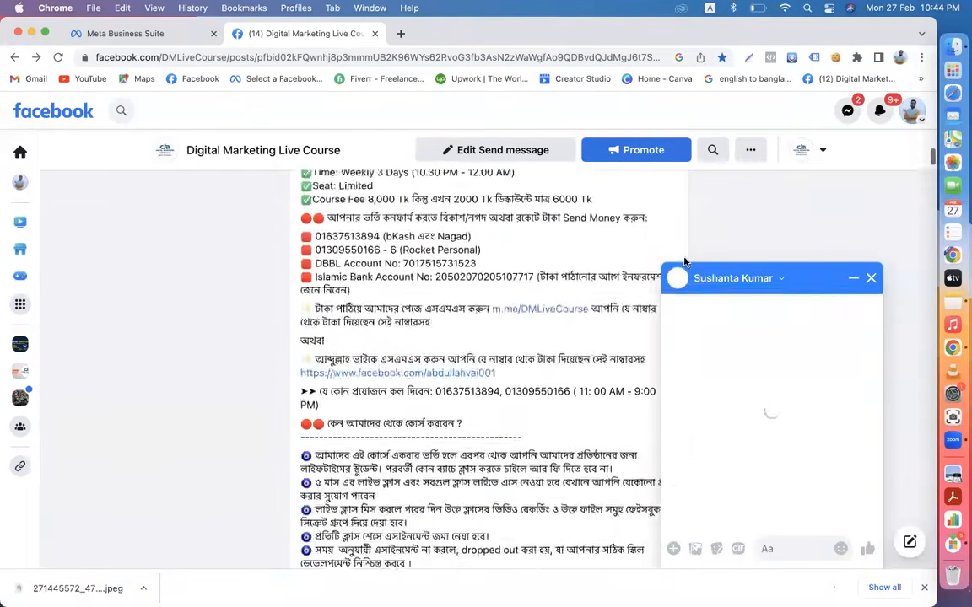
click(871, 278)
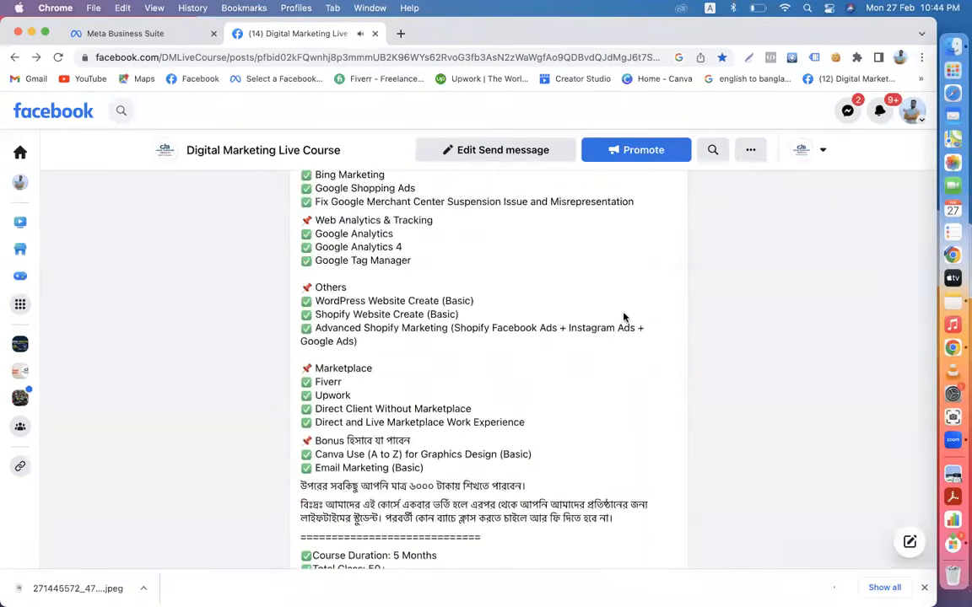
scroll(624, 317, up, 15)
scroll(624, 316, down, 5)
scroll(641, 253, up, 2)
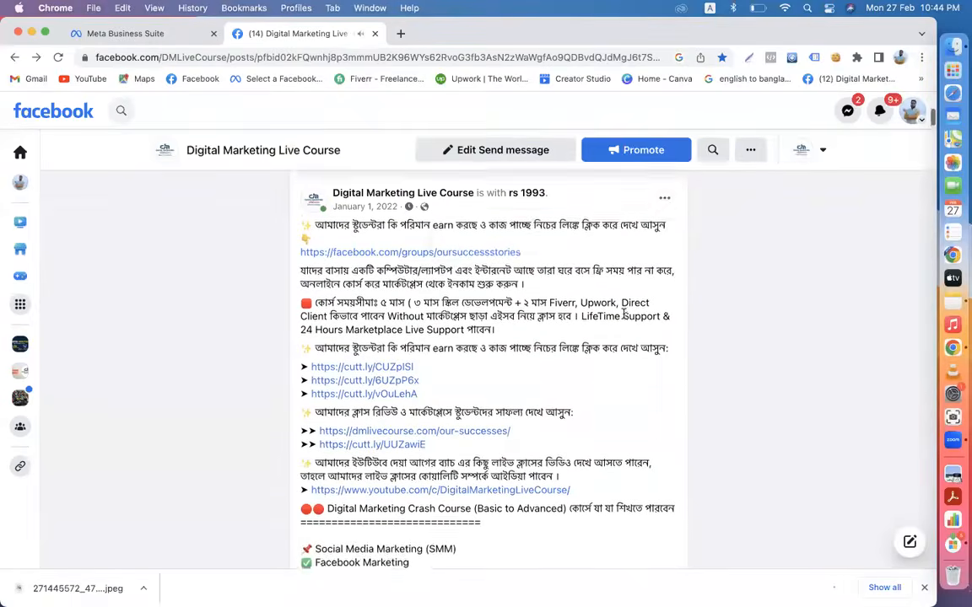
- Open the January 1, 2022 course post in Edit post and select all its text to copy
click(665, 222)
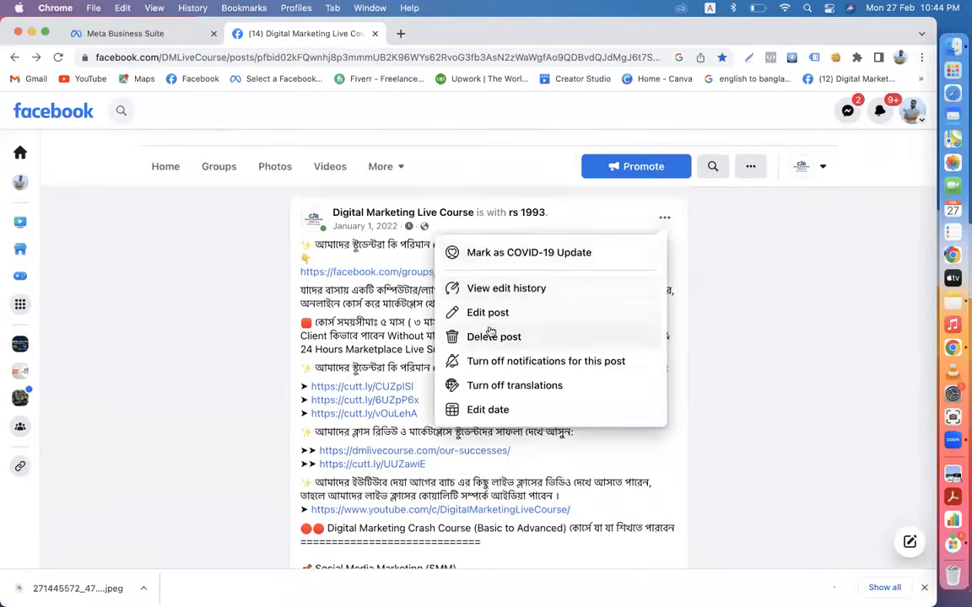
click(494, 318)
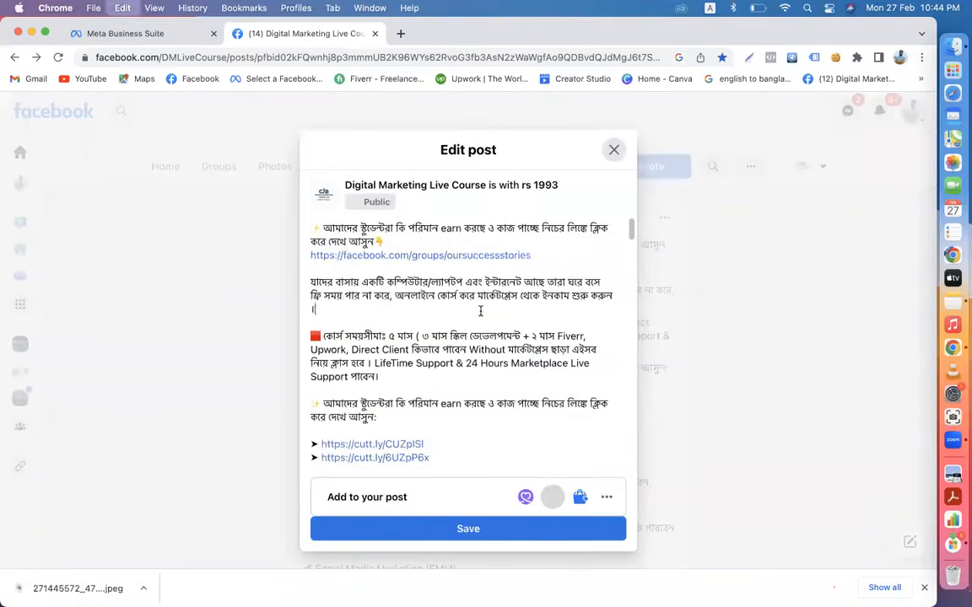
key(super+a)
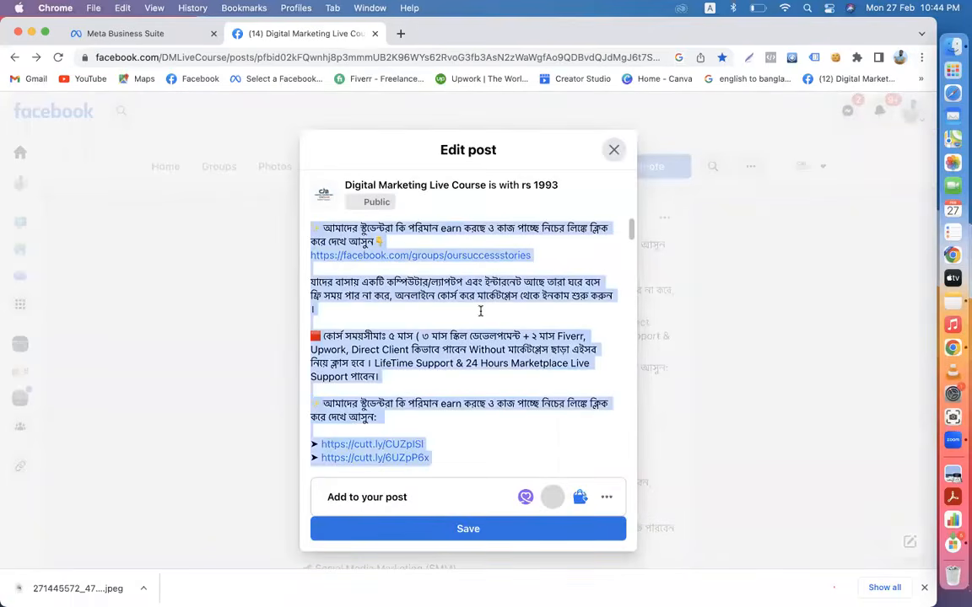
click(97, 33)
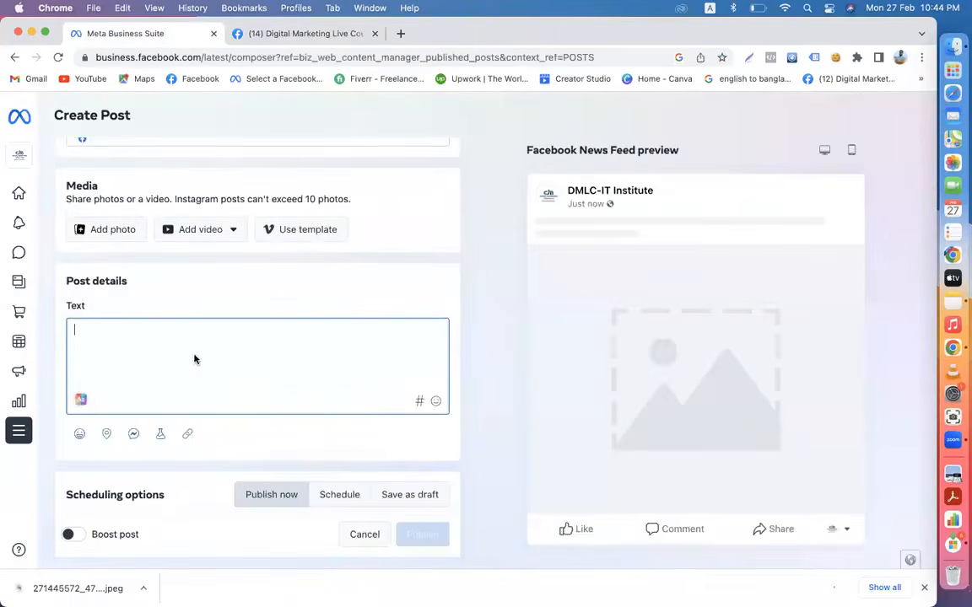
- Paste the course text and append hashtags #dmlivecourse, #dmlc, #dmlcit, #dmlcitinstitute
key(super+v)
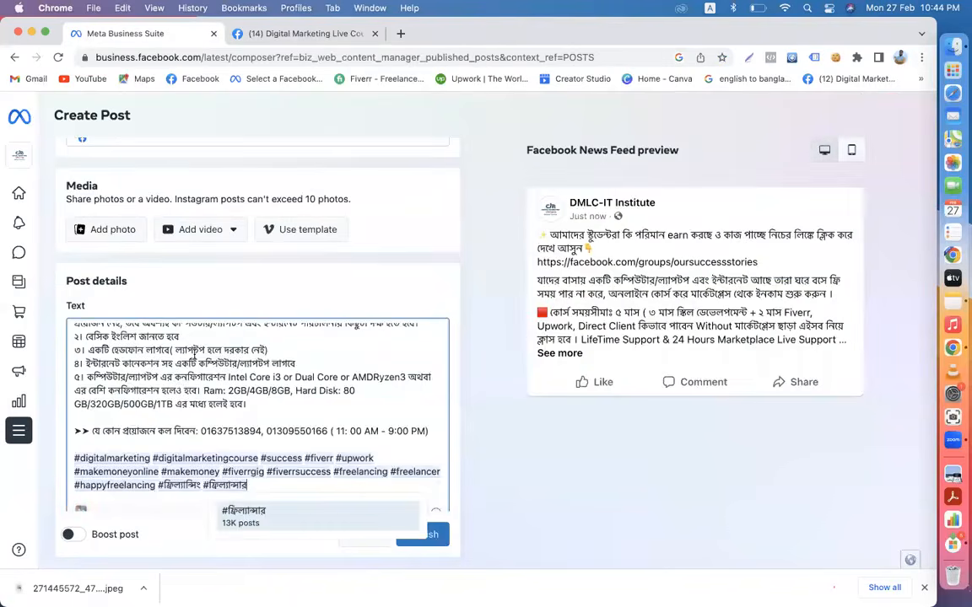
scroll(194, 354, down, 1)
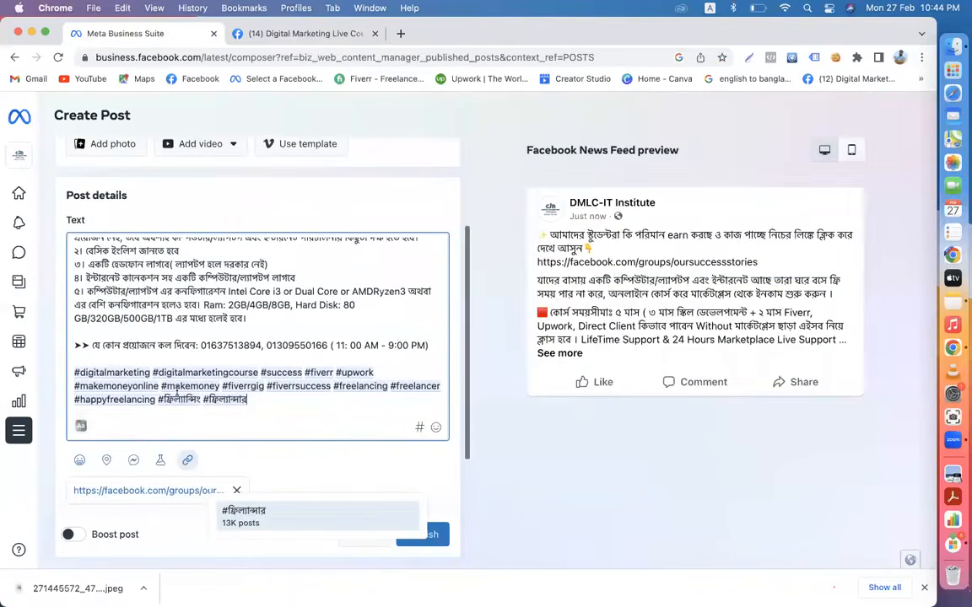
click(437, 342)
key(Return)
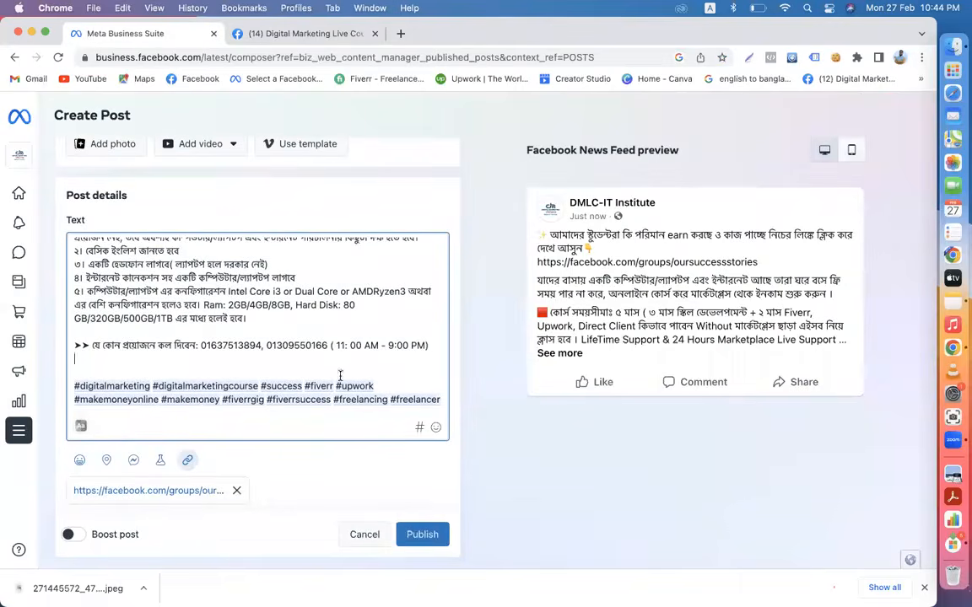
scroll(278, 371, down, 1)
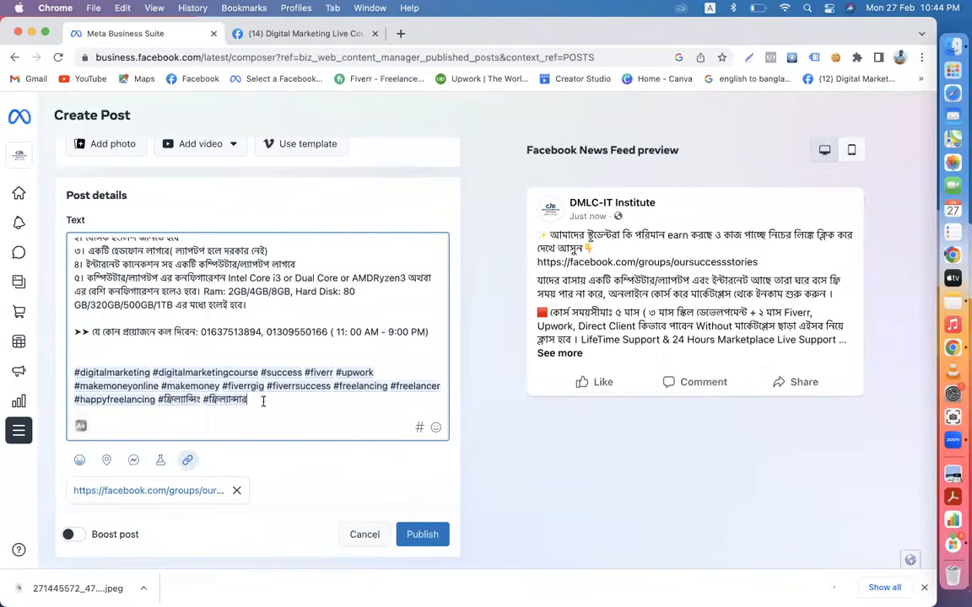
text(#)
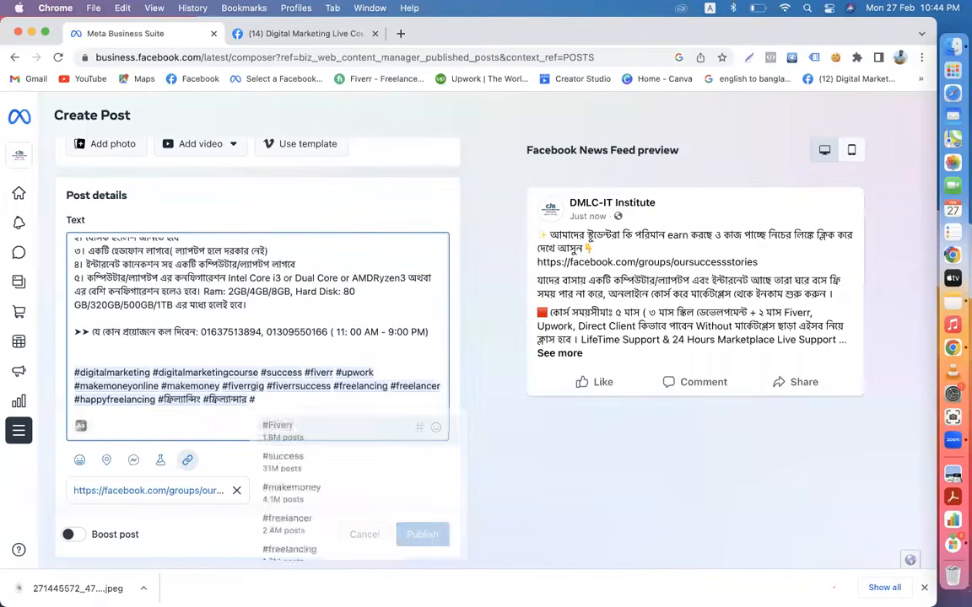
text(dmlive)
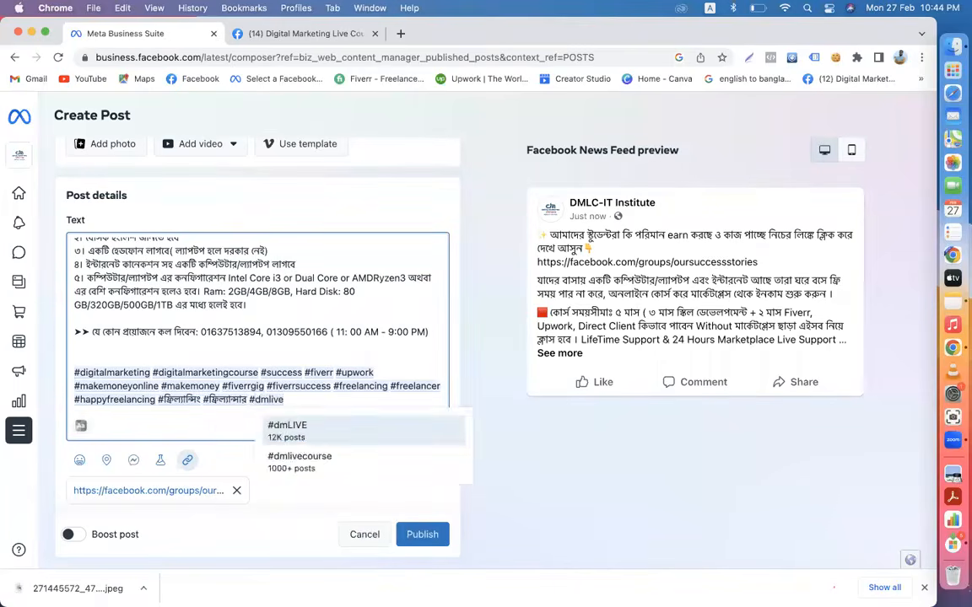
text(course #dmlc )
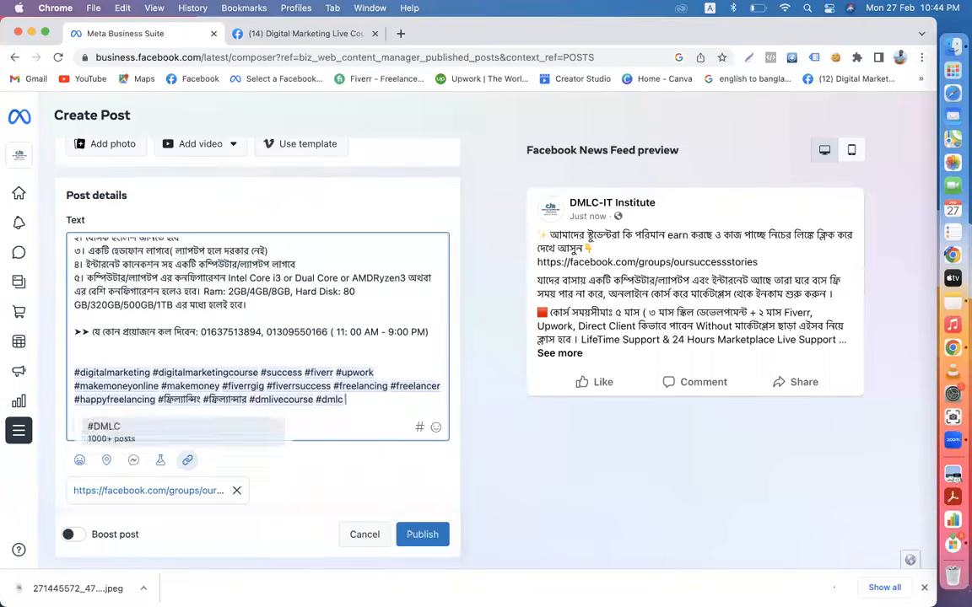
text(#dmlco)
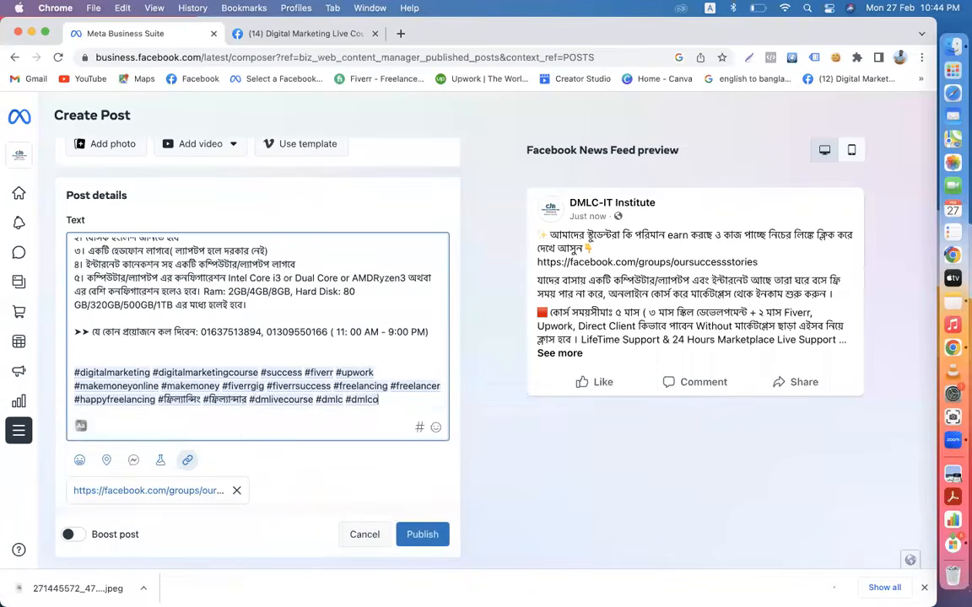
key(BackSpace)
text(it #dmlcitin)
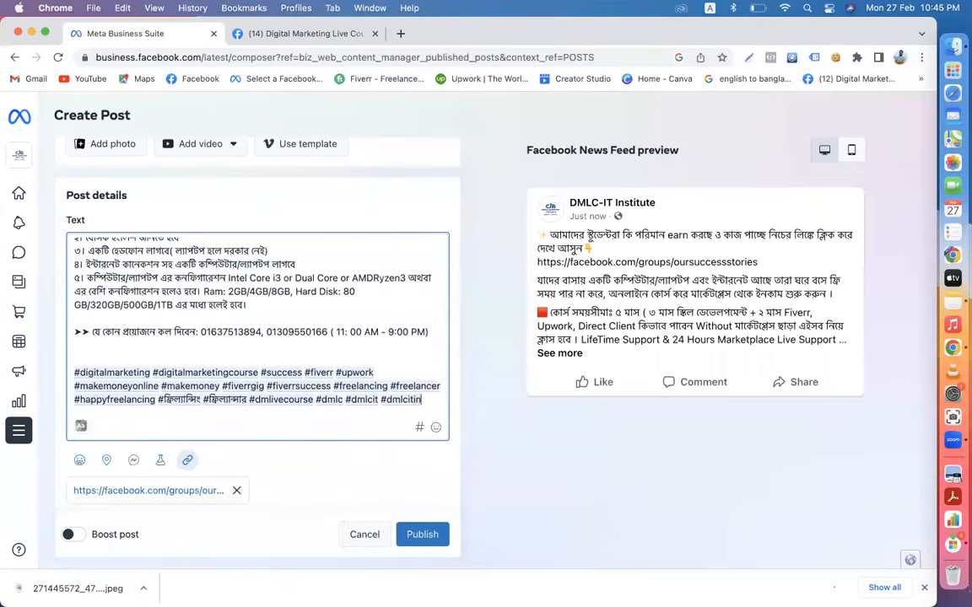
key(BackSpace)
key(BackSpace)
key(BackSpace)
key(BackSpace)
key(BackSpace)
key(BackSpace)
key(BackSpace)
key(BackSpace)
key(BackSpace)
key(BackSpace)
key(BackSpace)
key(BackSpace)
key(BackSpace)
key(super+z)
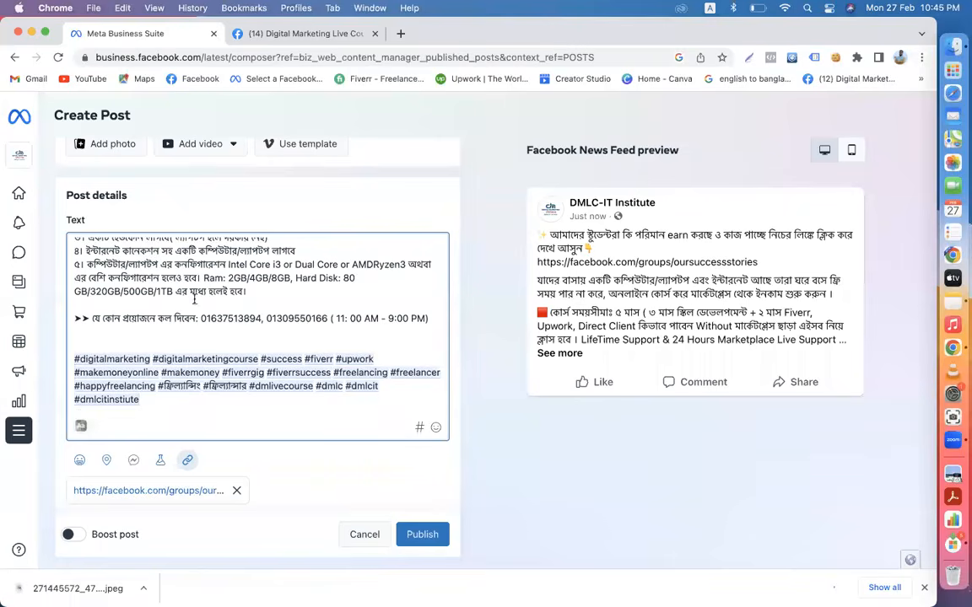
- Replace the old contact numbers and hours line with the new contact number
drag(200, 318, 428, 318)
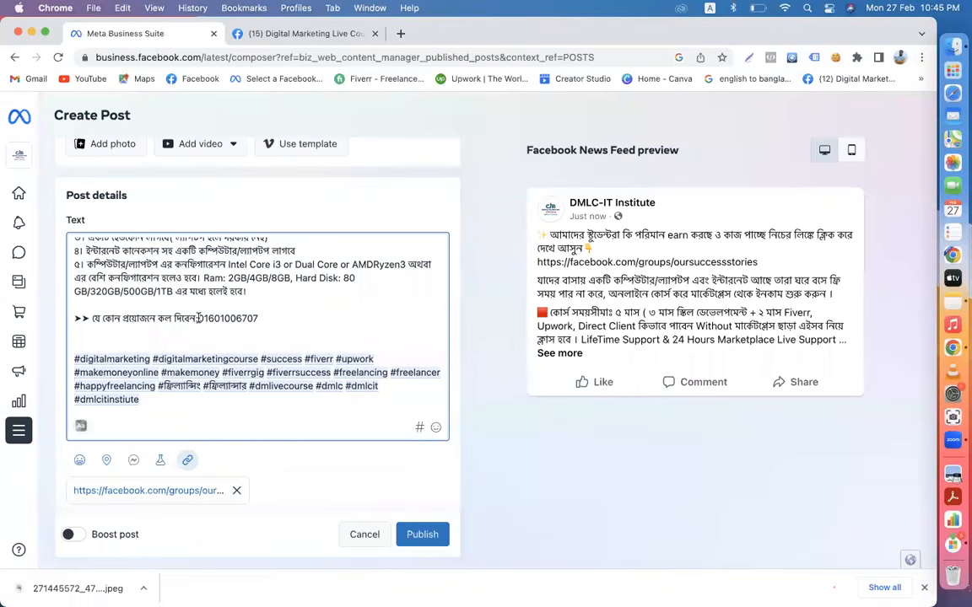
text(:)
- Scroll through the post text to review the attached facebook.com/groups/oursuccessstories link preview
scroll(256, 340, up, 10)
scroll(256, 340, up, 10)
scroll(256, 340, up, 5)
scroll(256, 340, up, 15)
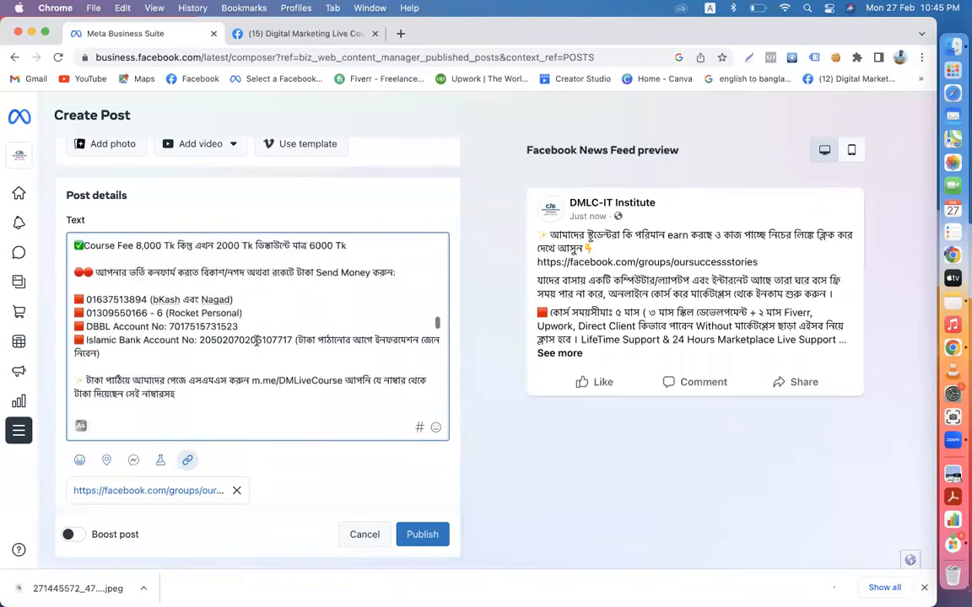
scroll(257, 340, up, 15)
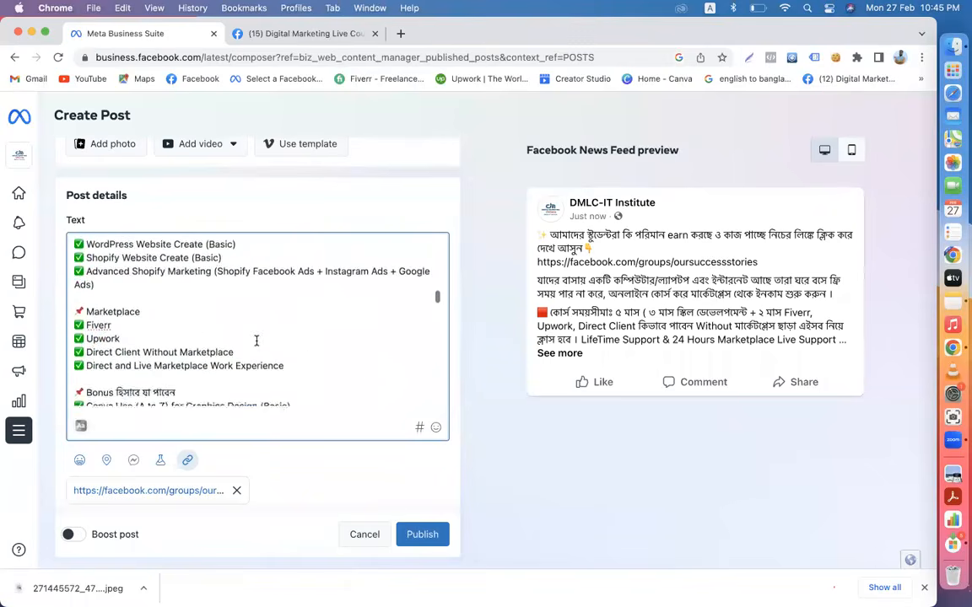
scroll(256, 340, up, 15)
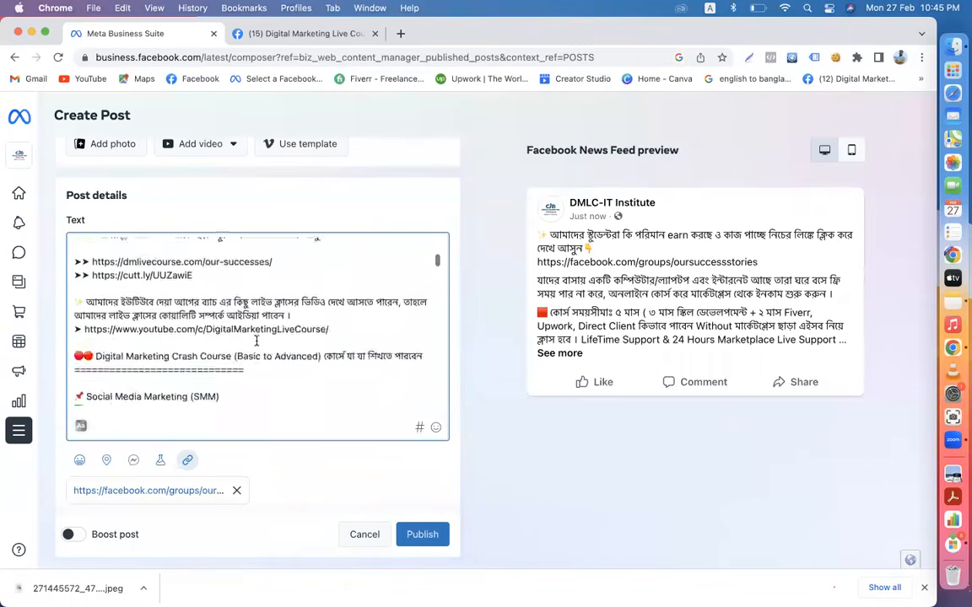
scroll(256, 340, up, 3)
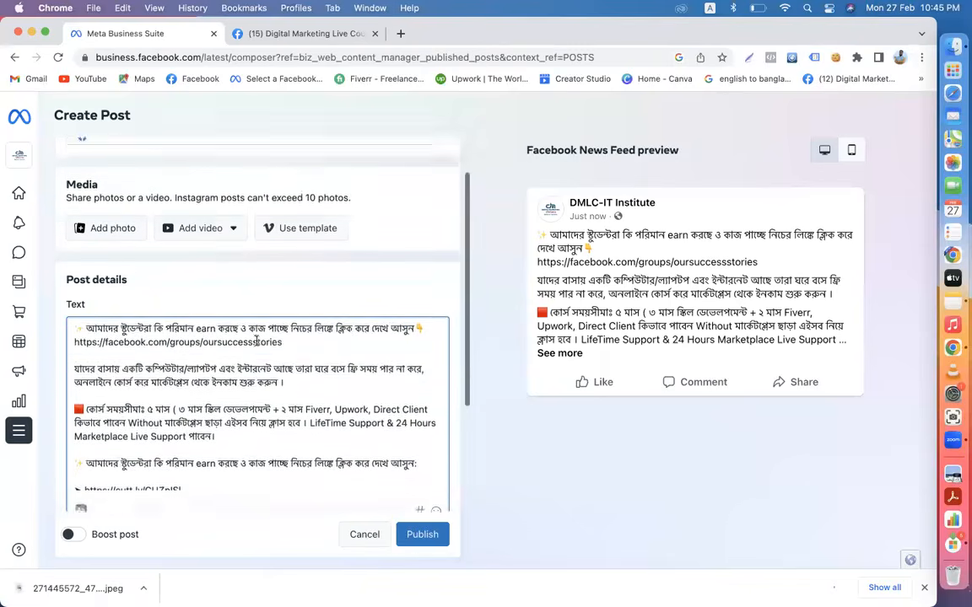
scroll(257, 342, down, 5)
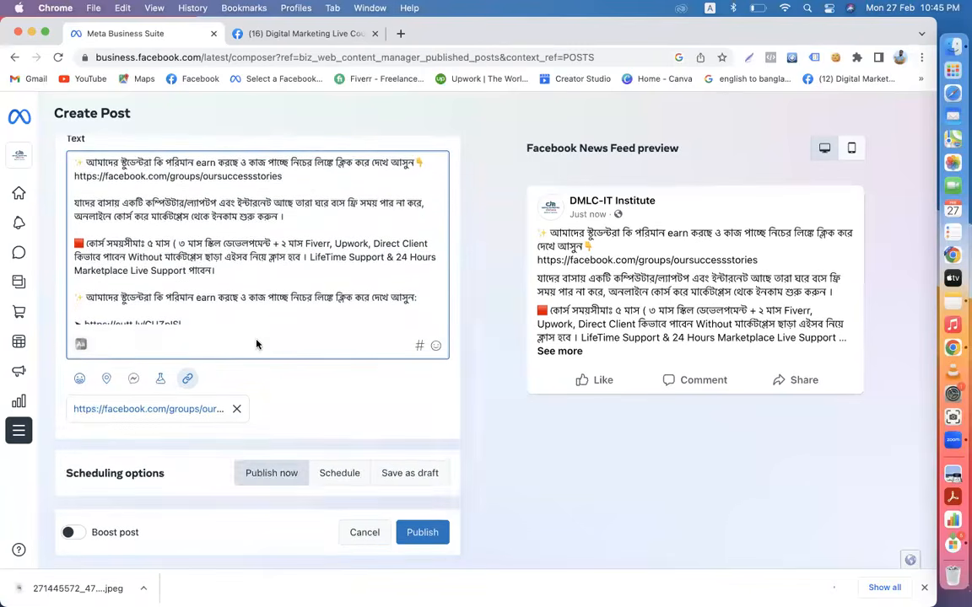
scroll(256, 344, up, 4)
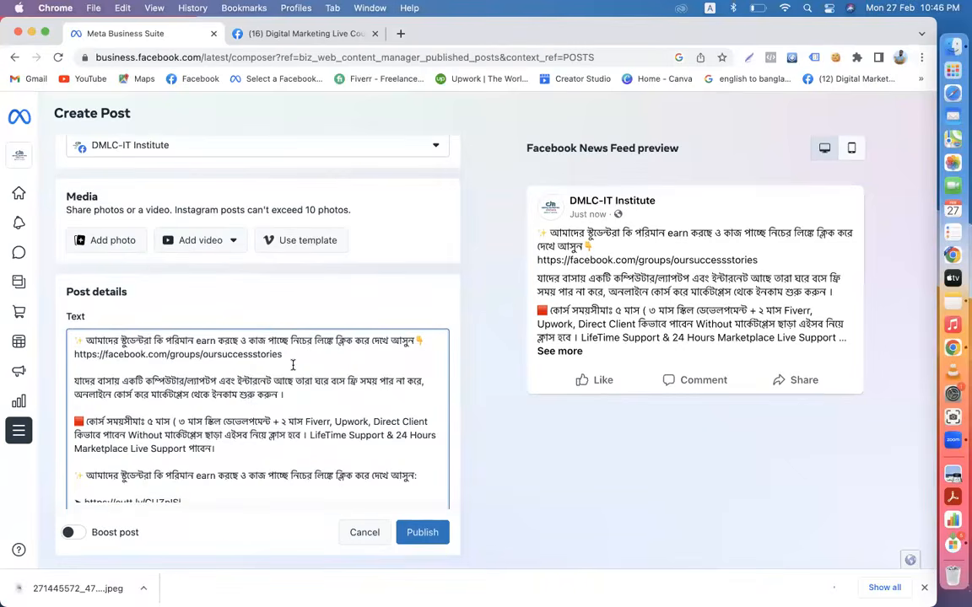
scroll(293, 364, down, 5)
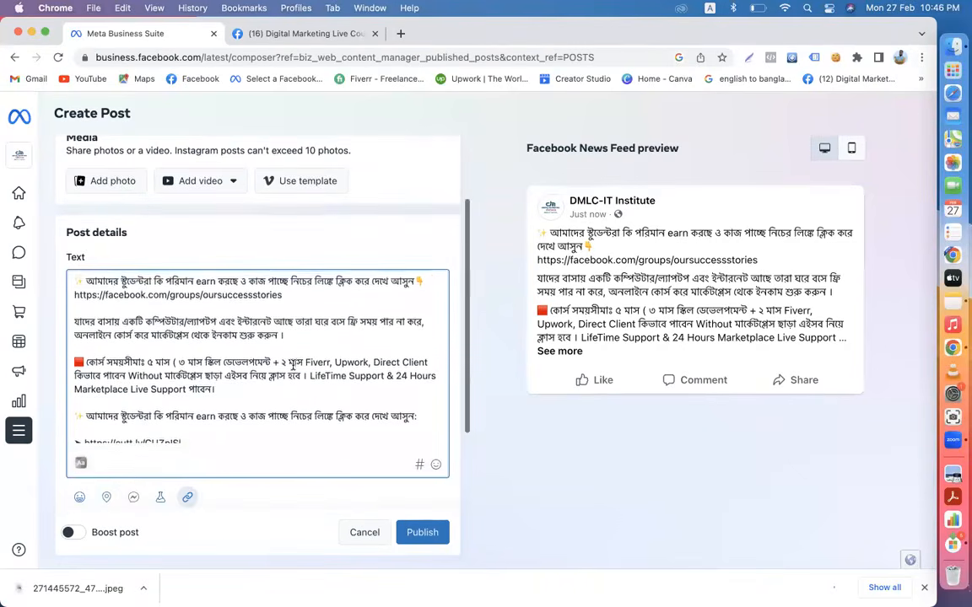
scroll(293, 365, down, 10)
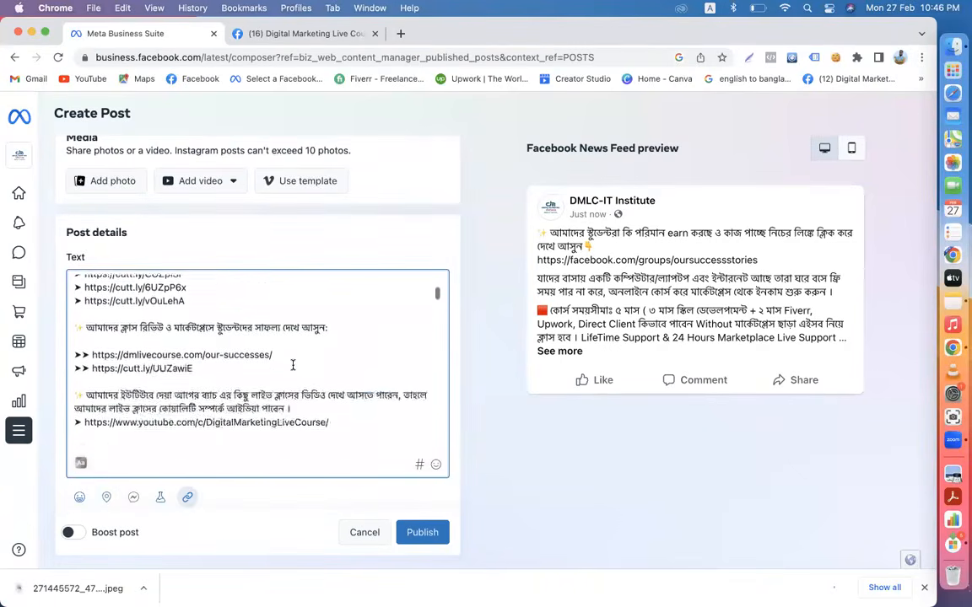
scroll(293, 364, down, 10)
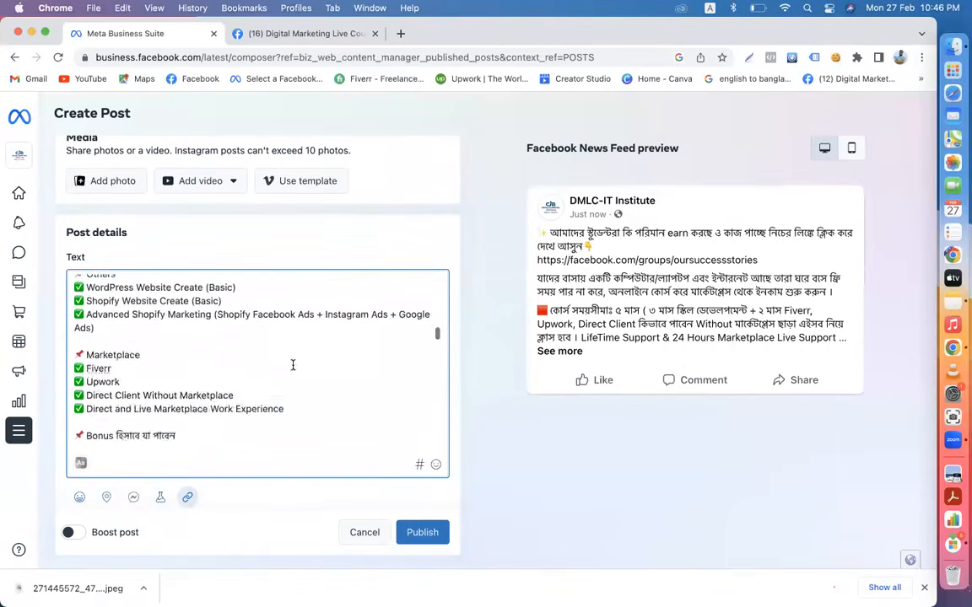
scroll(293, 364, up, 3)
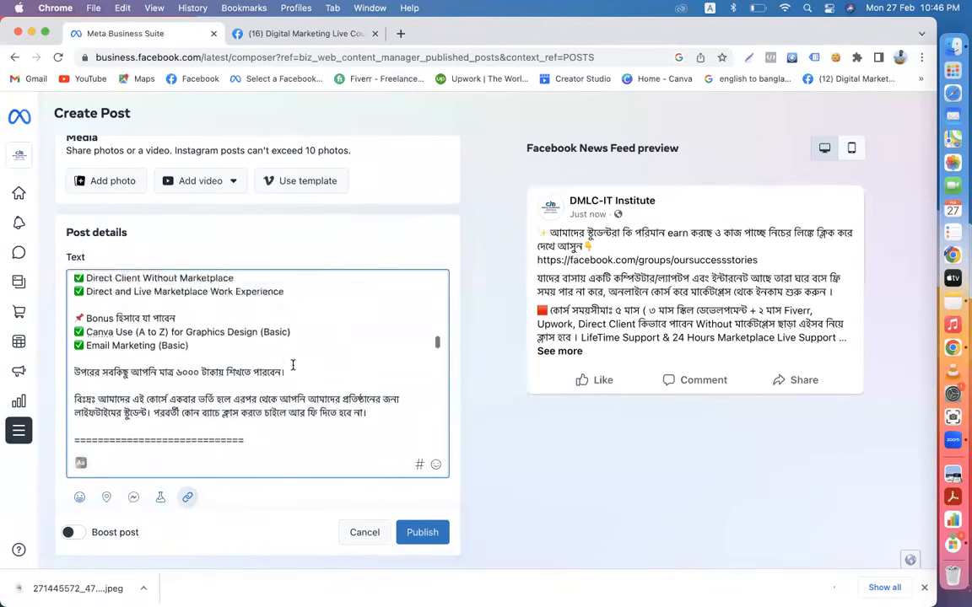
scroll(293, 365, down, 6)
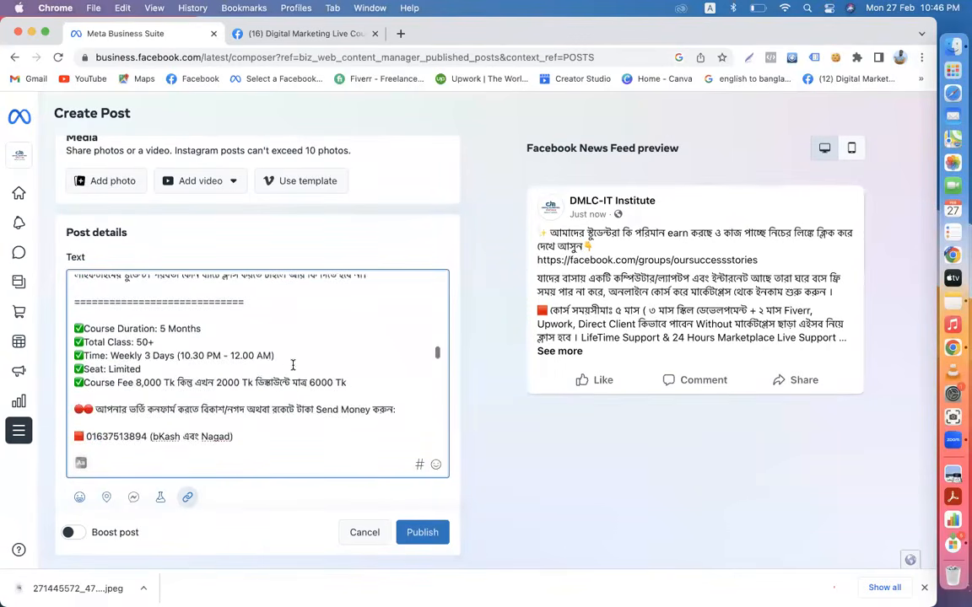
scroll(293, 364, down, 10)
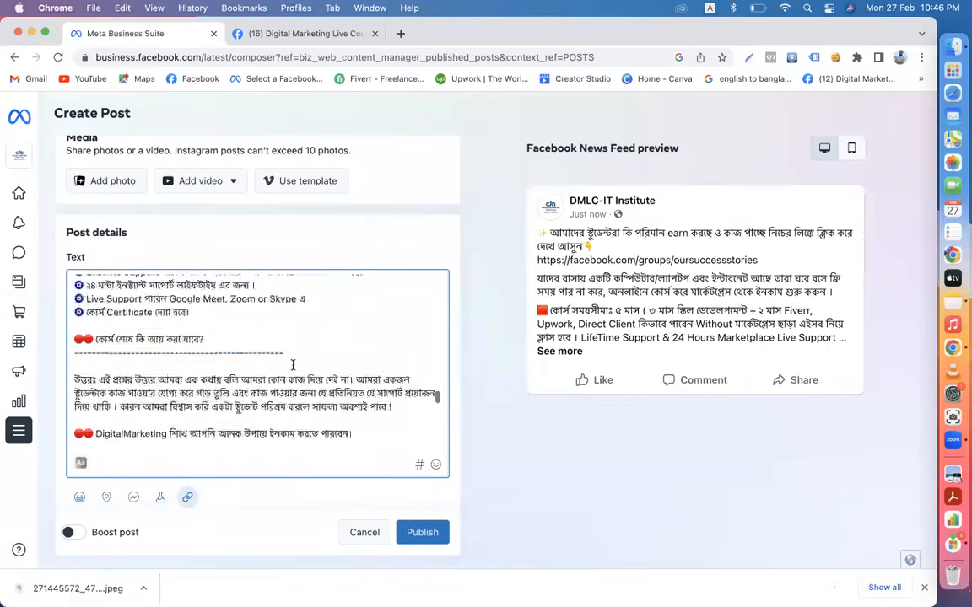
scroll(293, 364, down, 5)
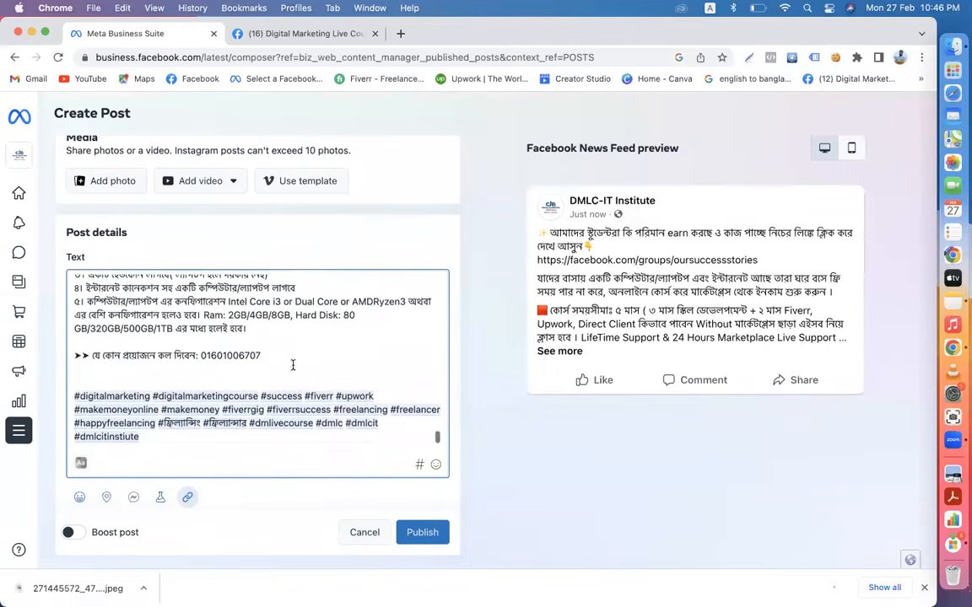
scroll(268, 306, up, 15)
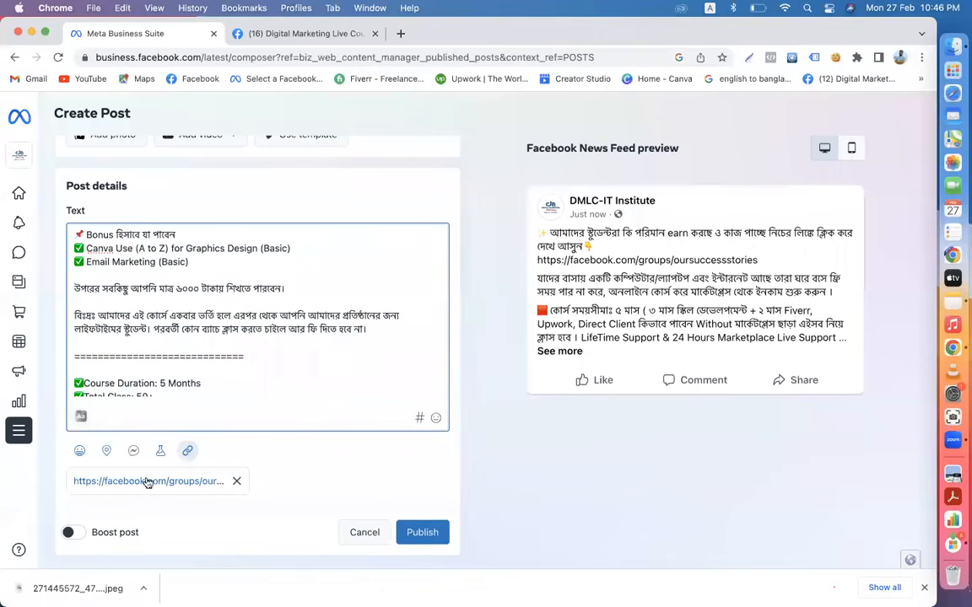
- Remove the group link attachment and add a Send message button to the post
click(237, 482)
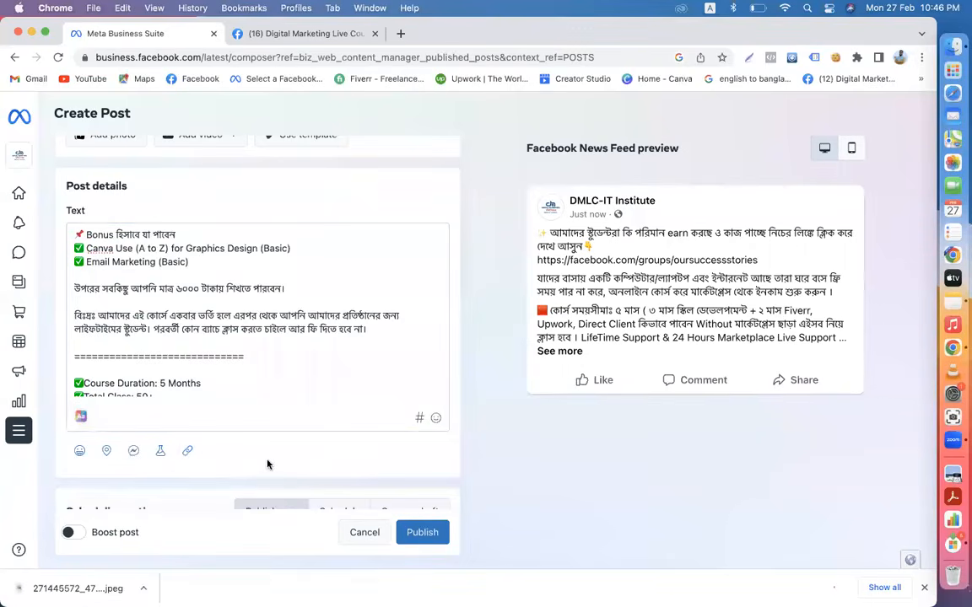
scroll(267, 464, down, 2)
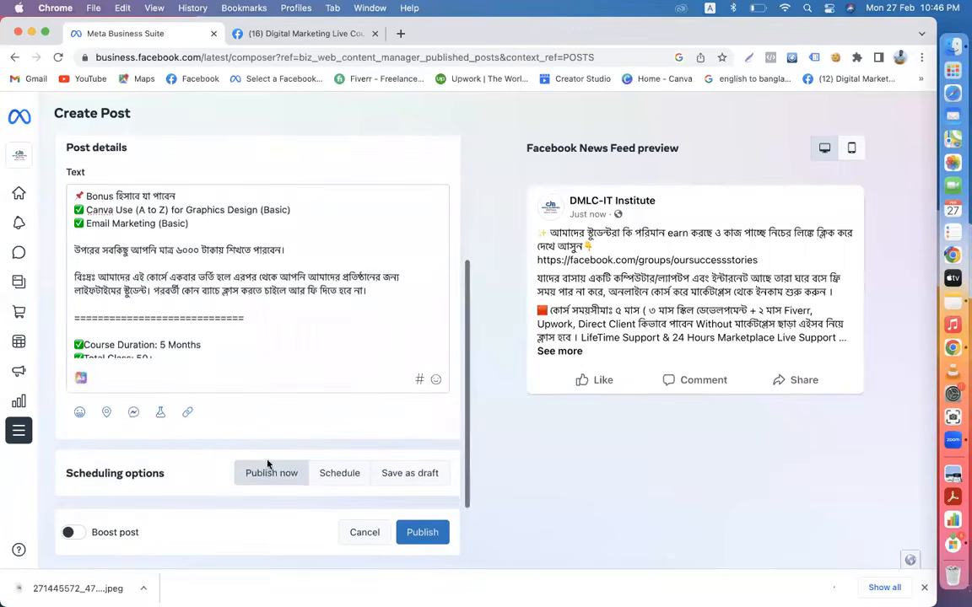
click(134, 413)
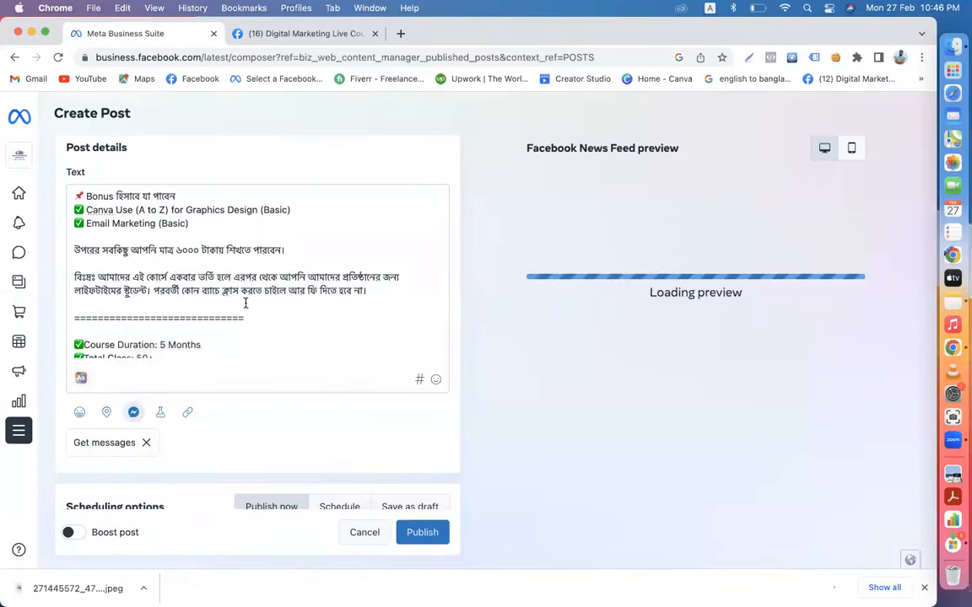
- Replace the post's image with the downloaded course poster JPEG
scroll(249, 304, up, 10)
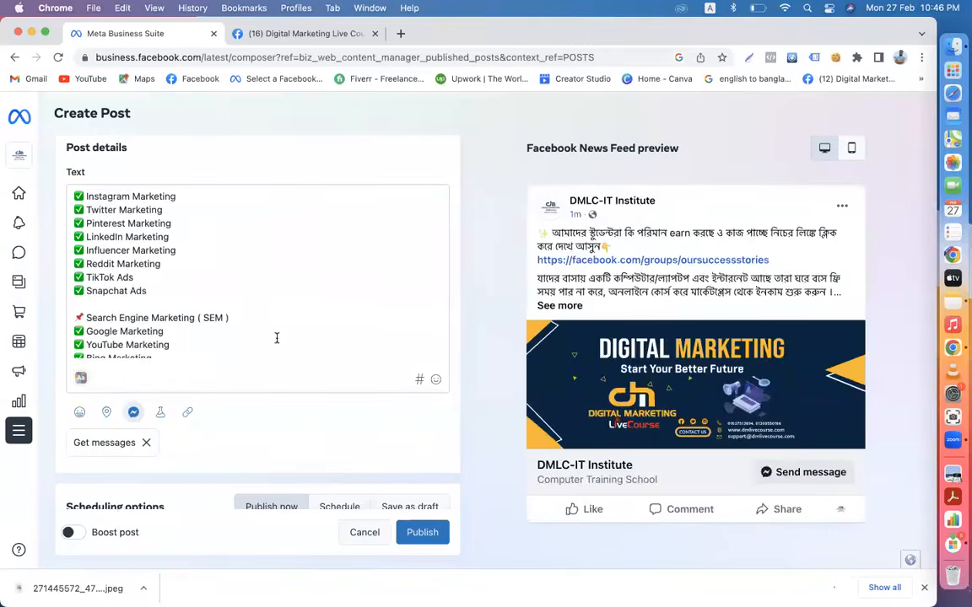
scroll(277, 338, down, 10)
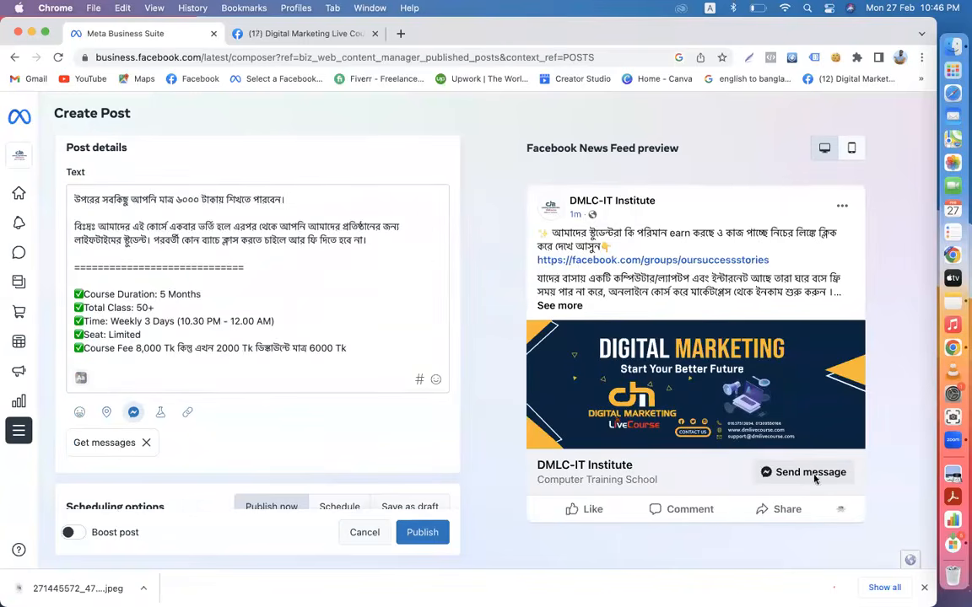
scroll(385, 448, up, 3)
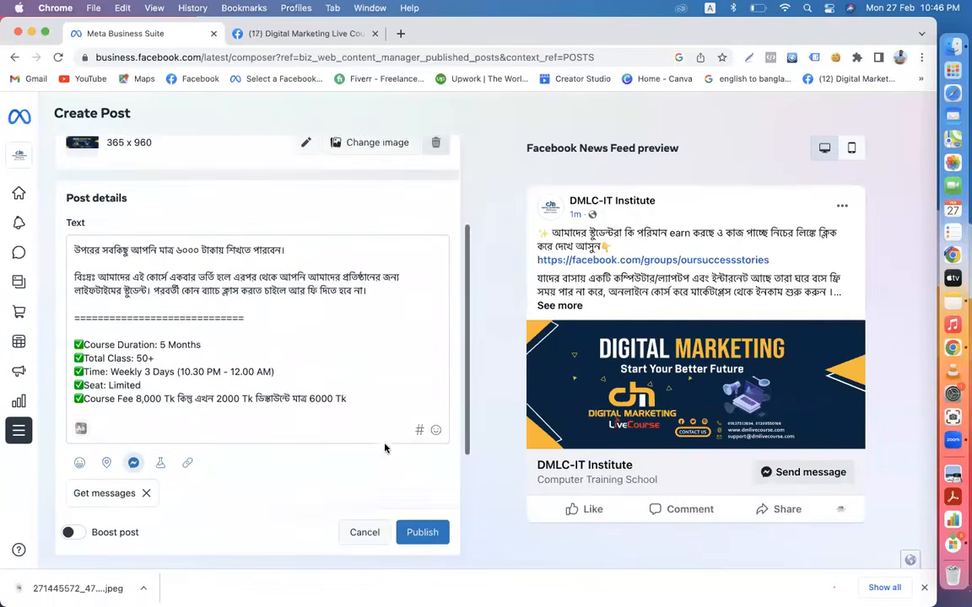
scroll(384, 445, up, 3)
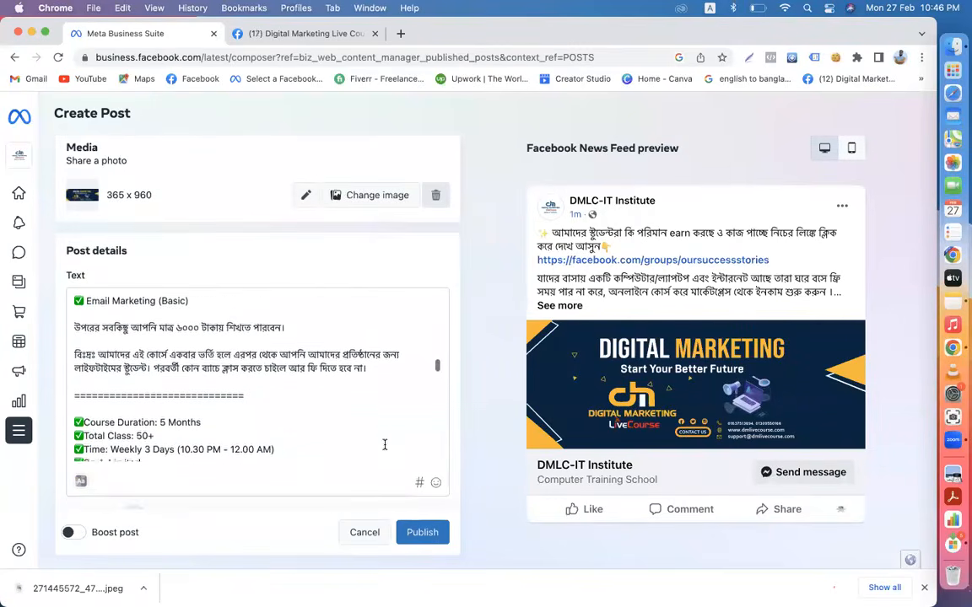
scroll(464, 301, up, 3)
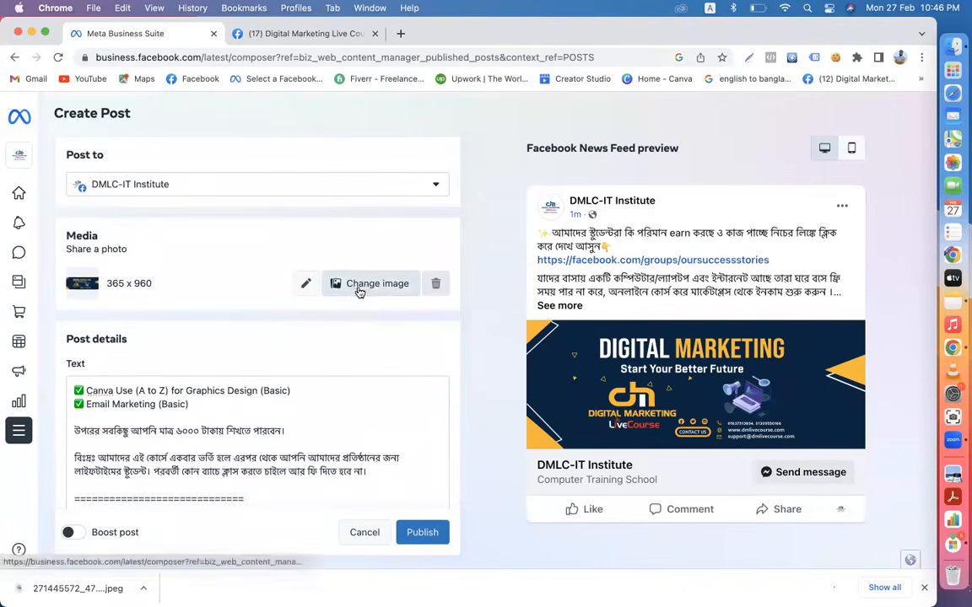
click(356, 288)
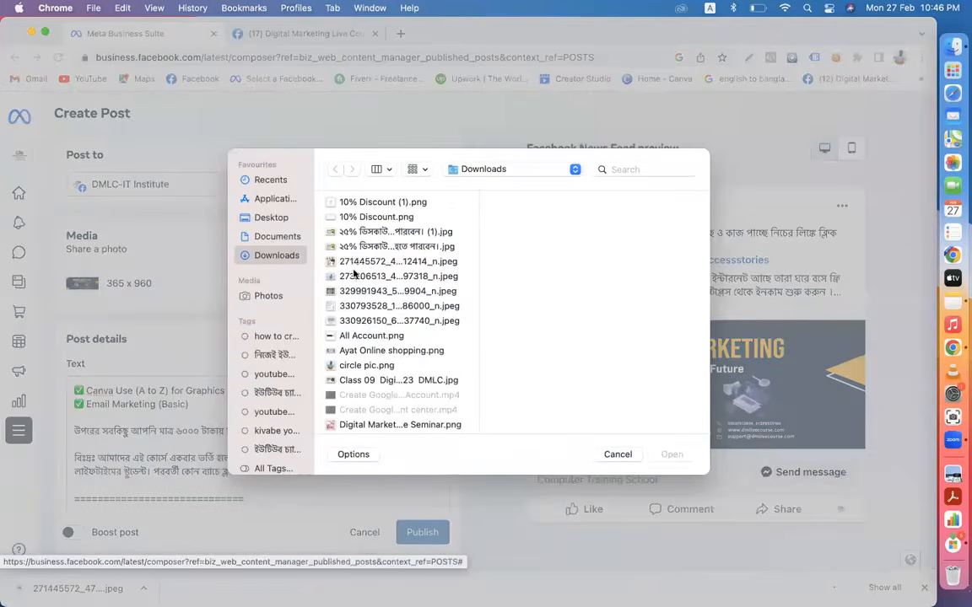
click(371, 262)
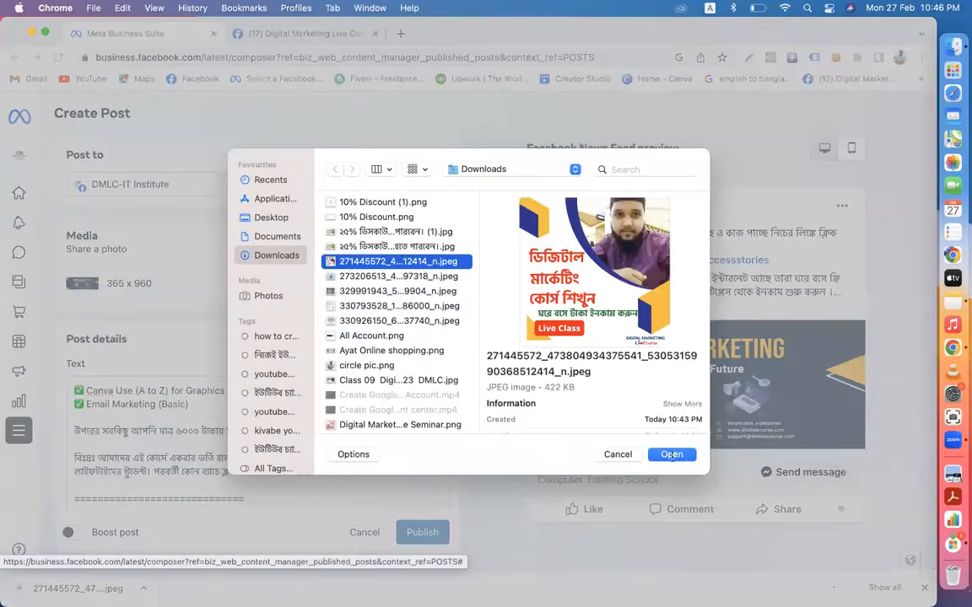
click(671, 455)
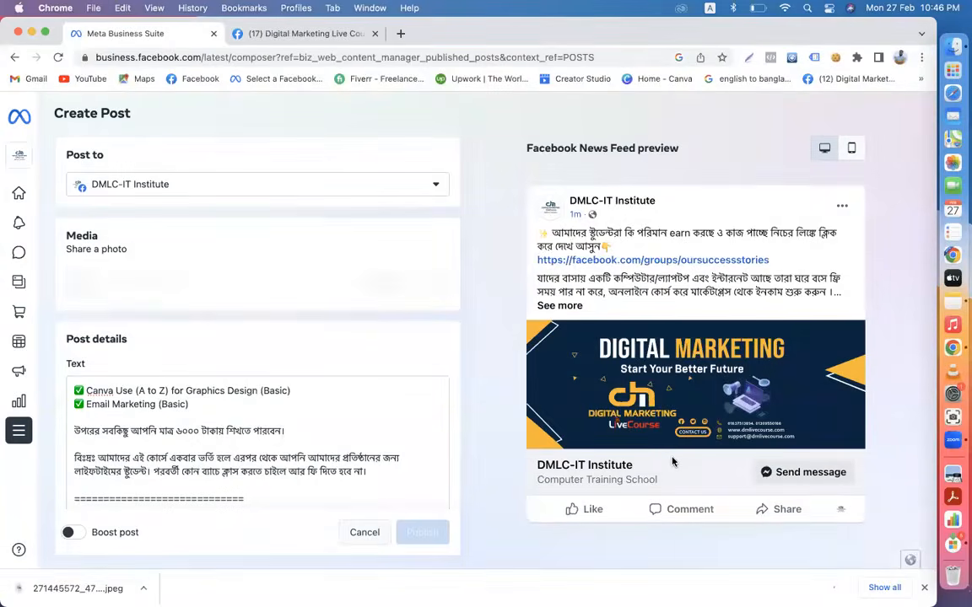
- Start a 1080 × 1080 px custom-size design in Canva
click(400, 34)
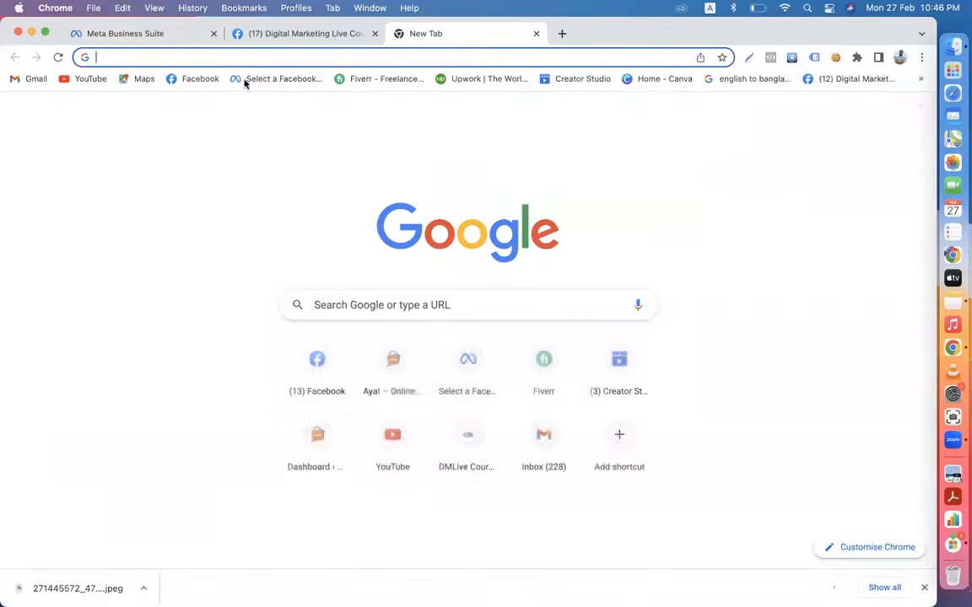
click(645, 79)
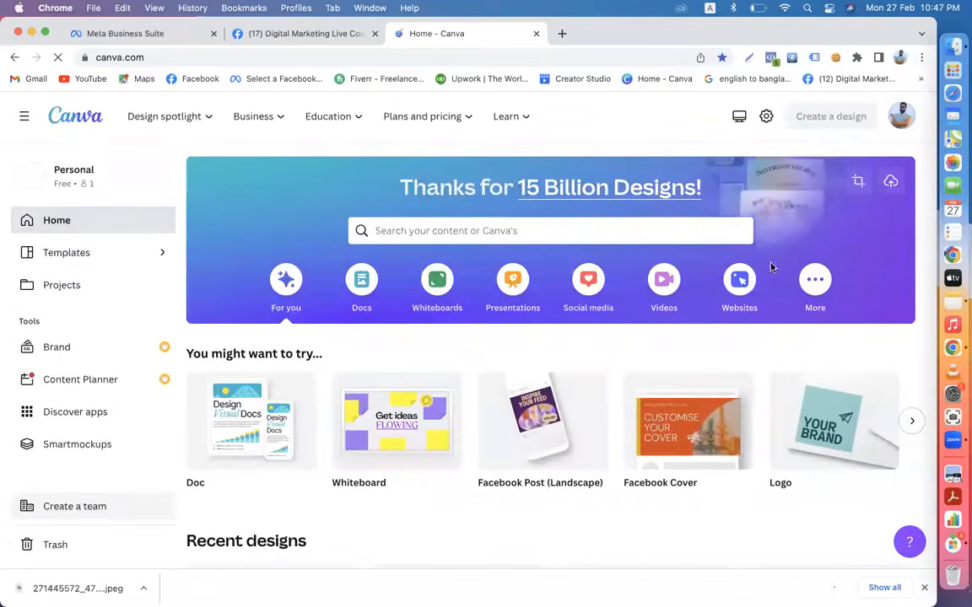
click(675, 473)
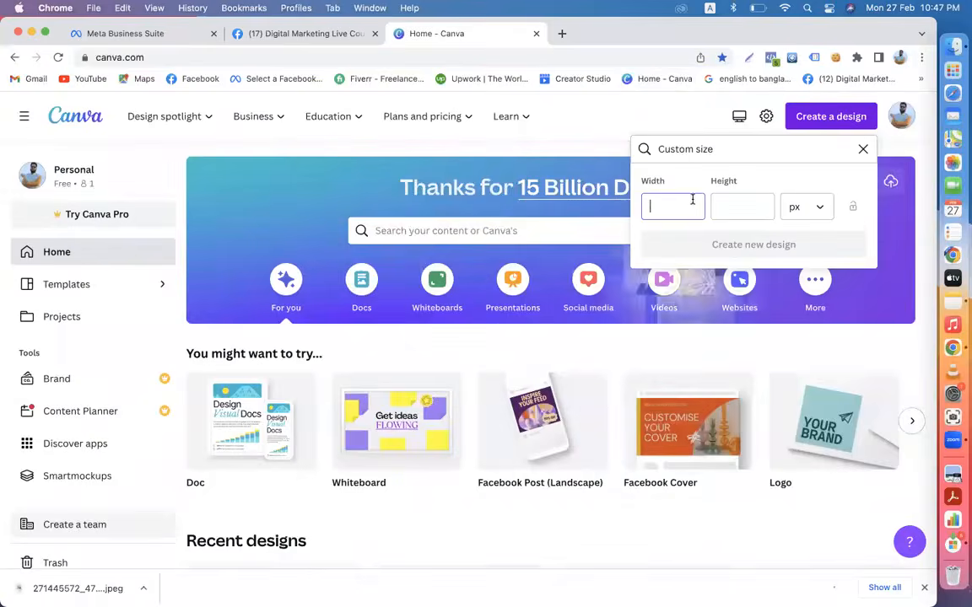
text(1080)
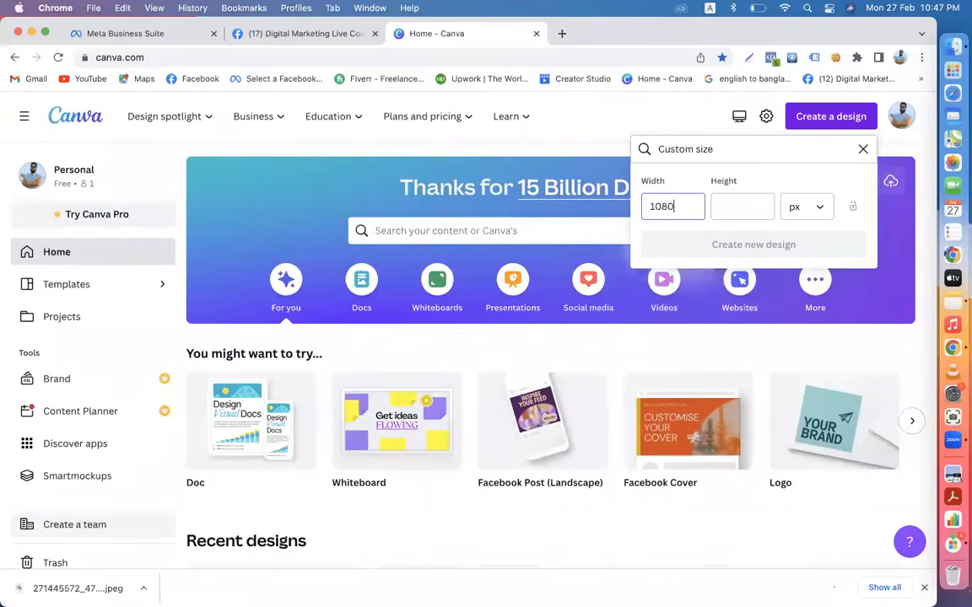
click(733, 210)
text(10)
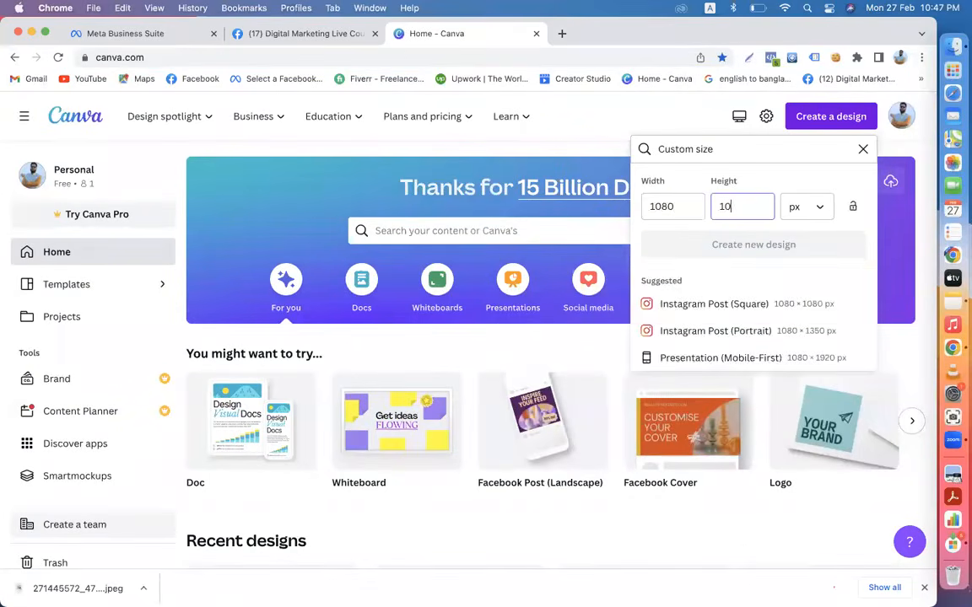
text(80)
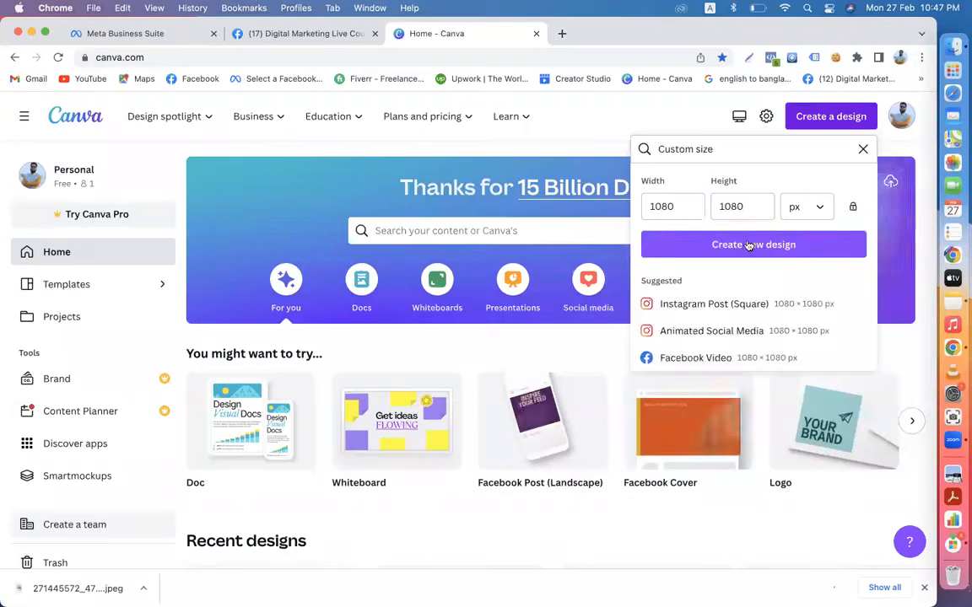
click(766, 246)
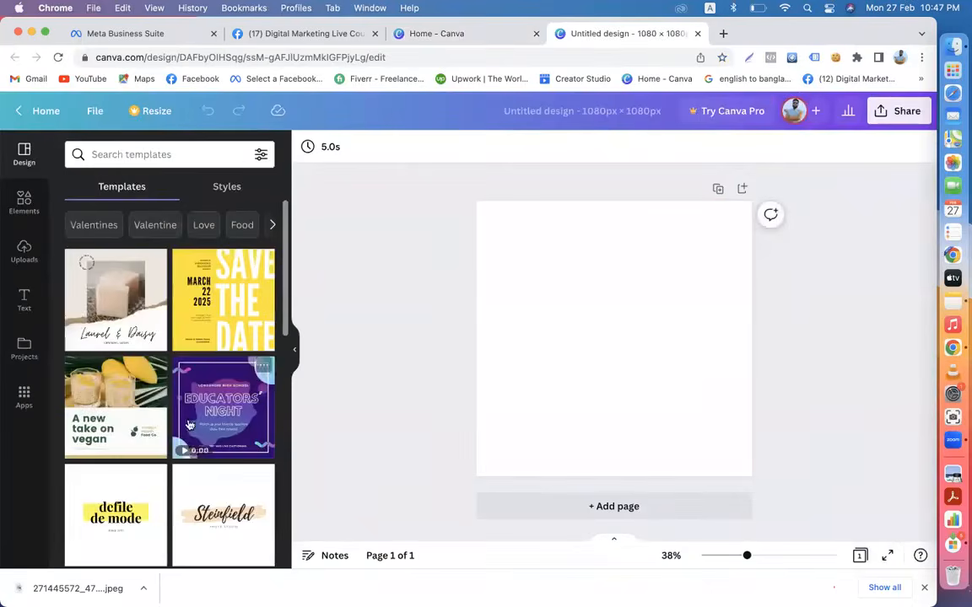
- Apply the 'A new take on vegan' template, then close both Canva tabs
click(116, 405)
click(720, 371)
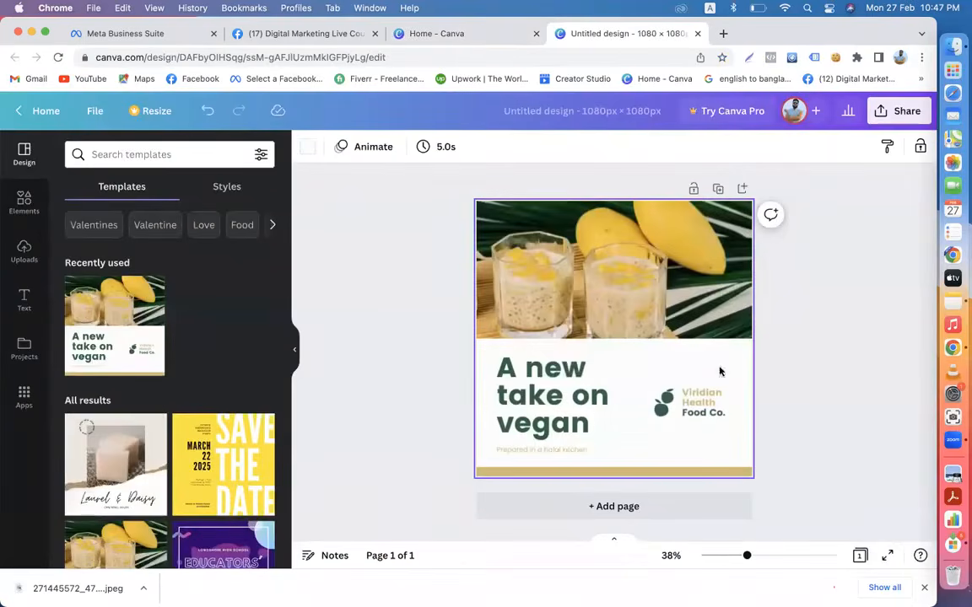
click(923, 587)
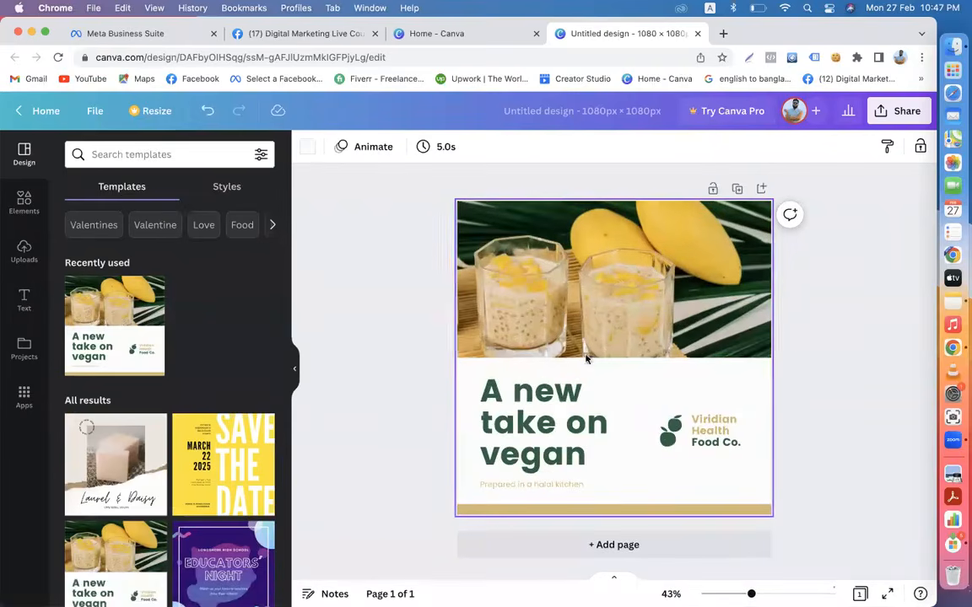
click(697, 34)
click(535, 35)
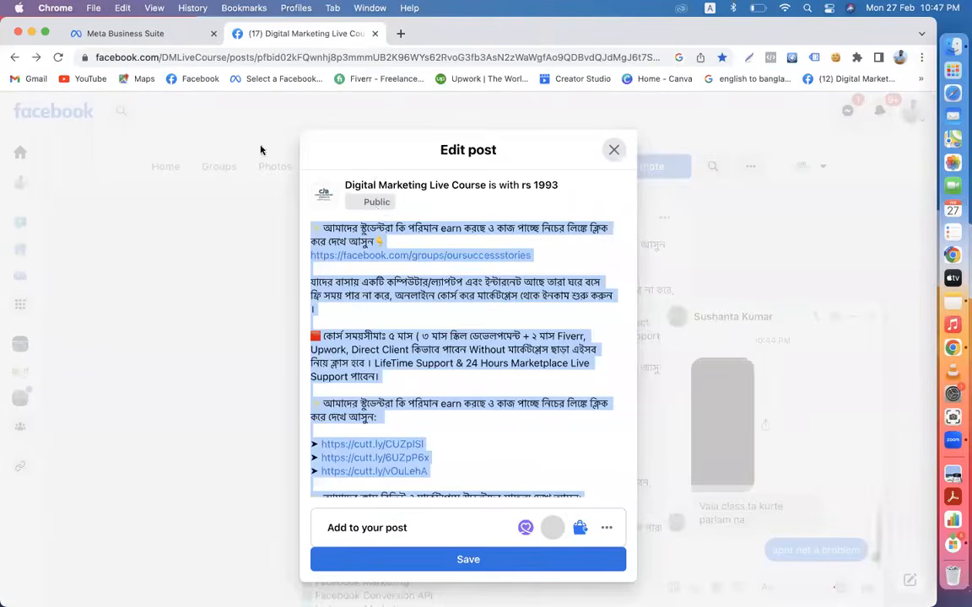
click(614, 150)
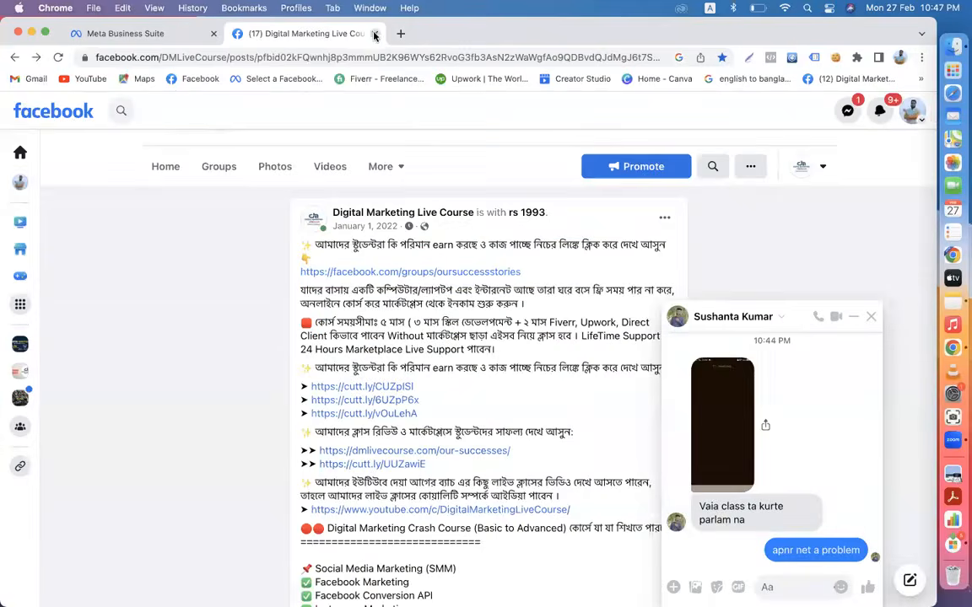
click(374, 33)
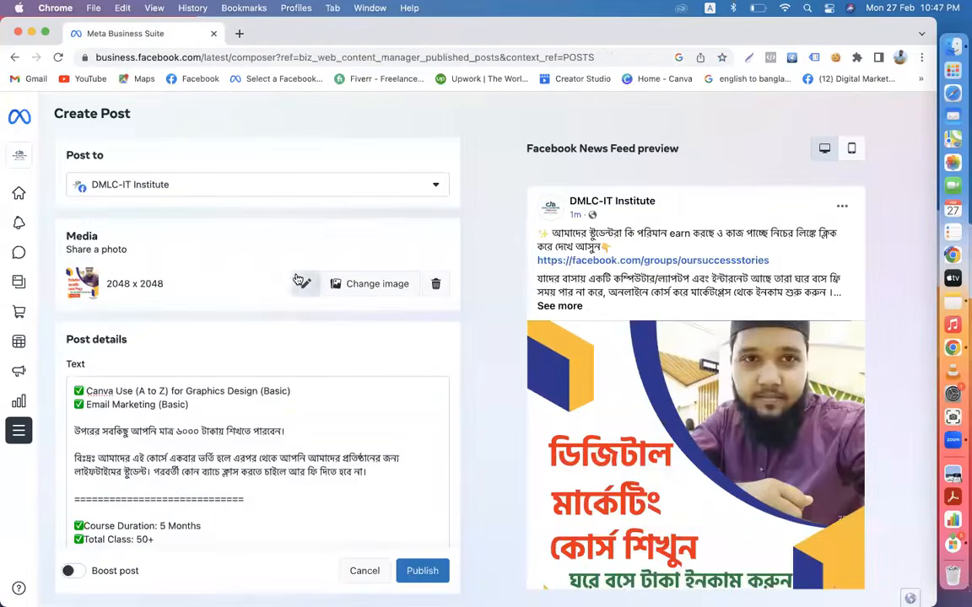
scroll(574, 372, down, 5)
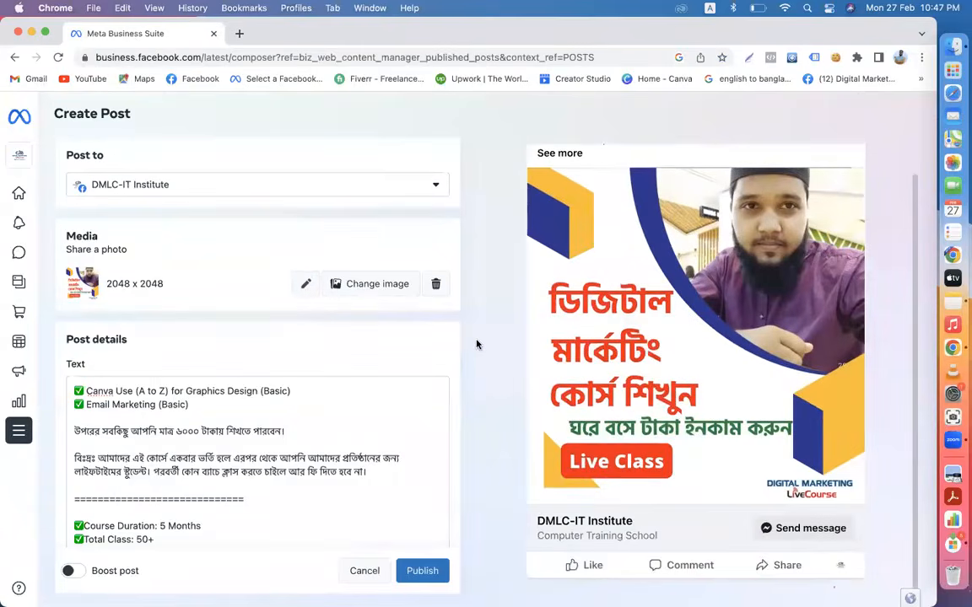
scroll(478, 342, up, 2)
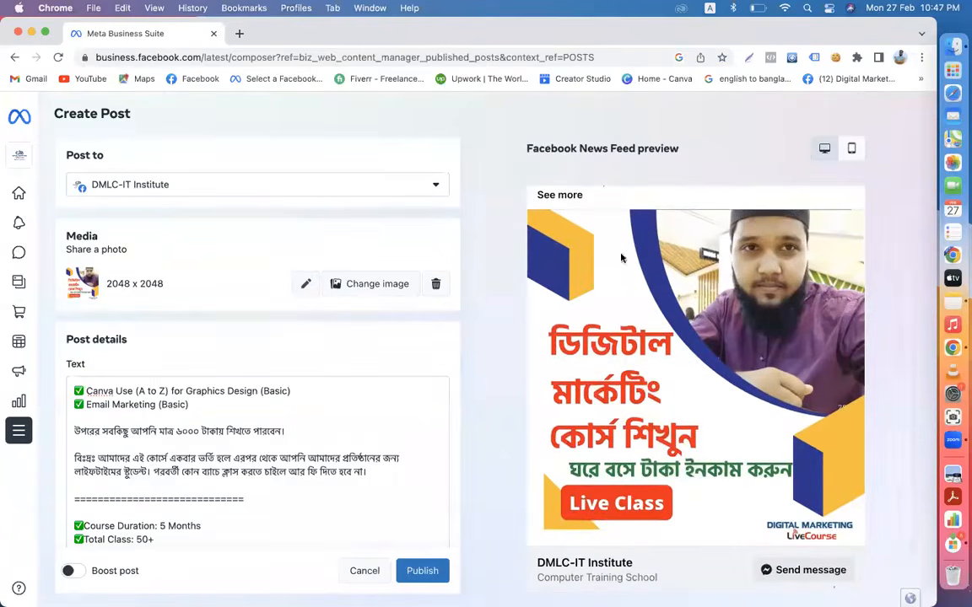
scroll(621, 258, up, 3)
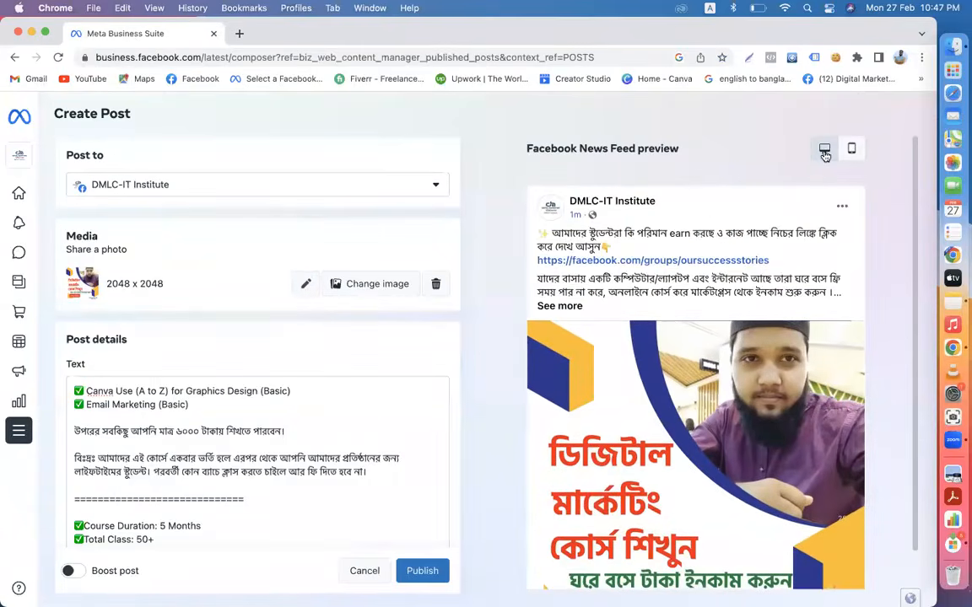
click(852, 149)
scroll(708, 415, down, 1)
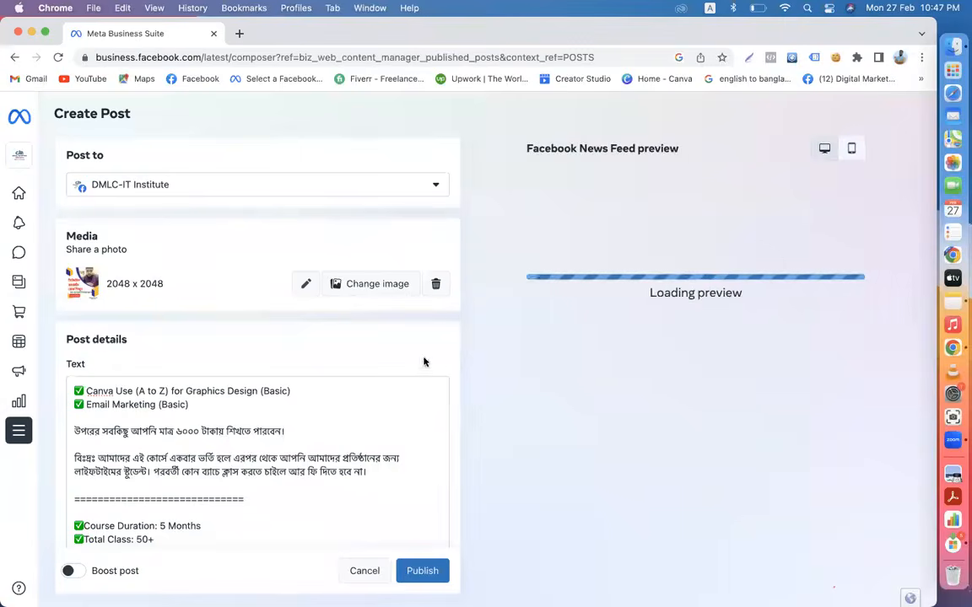
scroll(424, 361, down, 5)
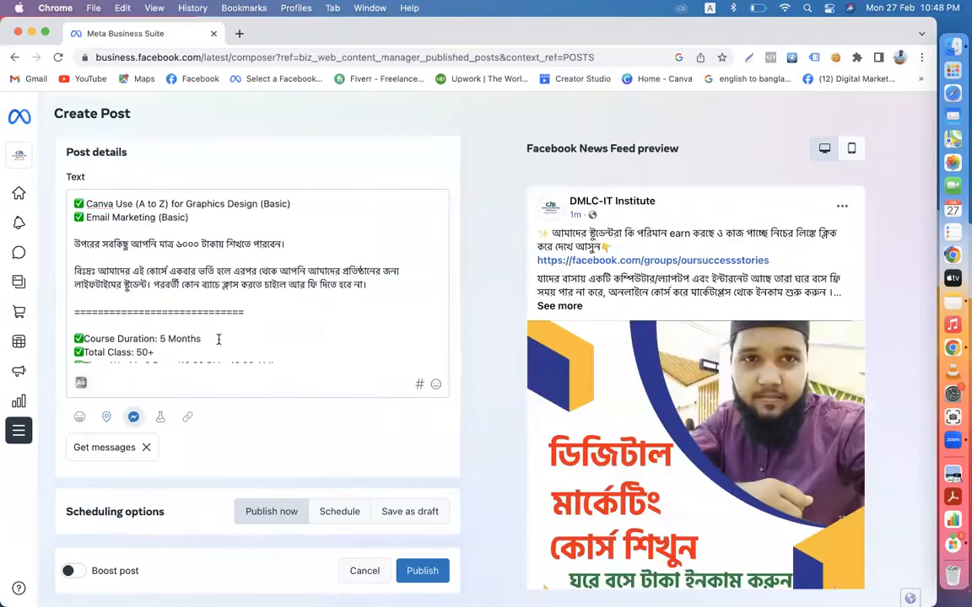
scroll(218, 338, up, 10)
scroll(379, 404, up, 3)
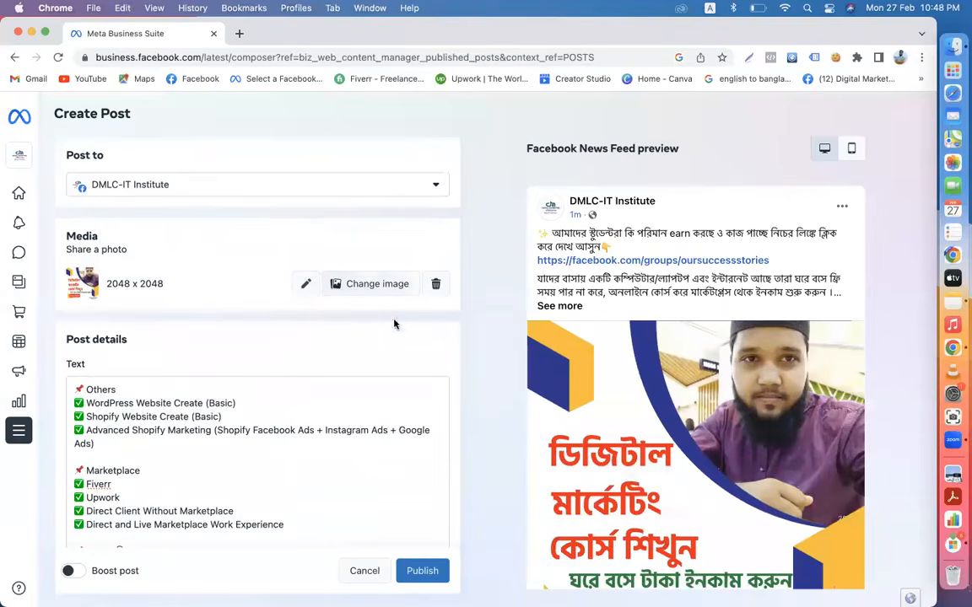
scroll(369, 396, down, 10)
scroll(484, 368, down, 2)
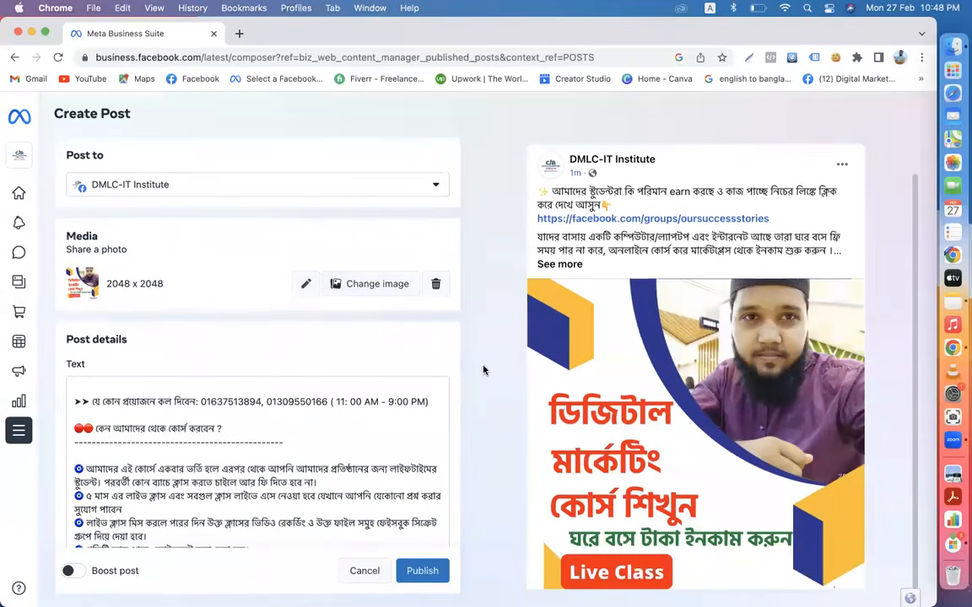
scroll(420, 345, down, 5)
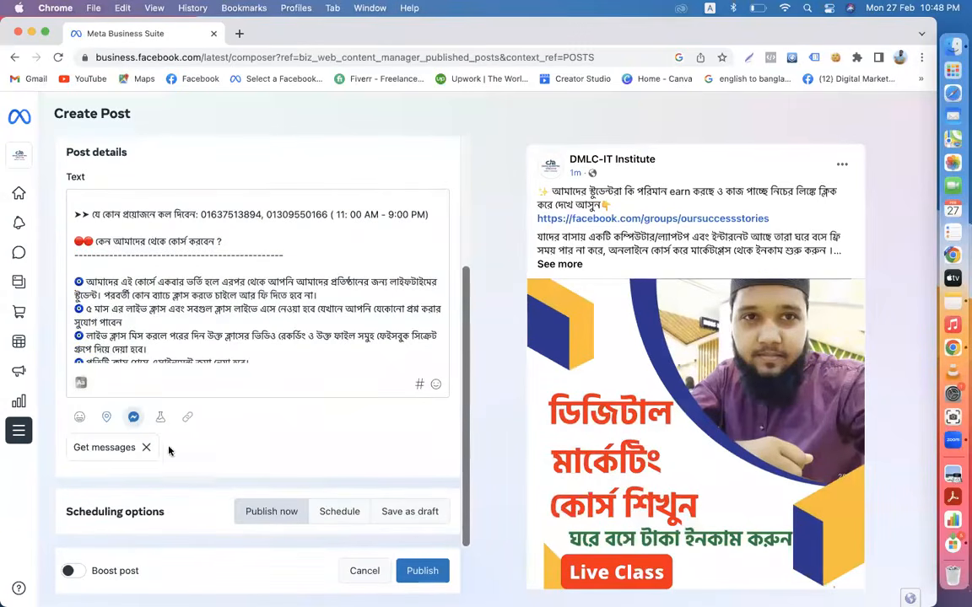
- Tag the post at Digital Marketing Live Course by searching 'digital marketing live'
click(107, 419)
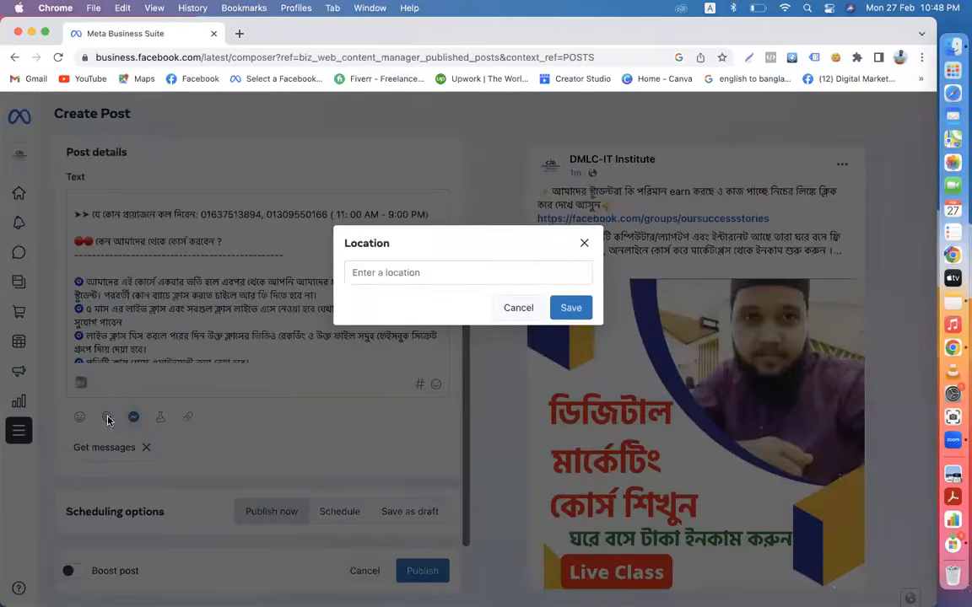
click(372, 273)
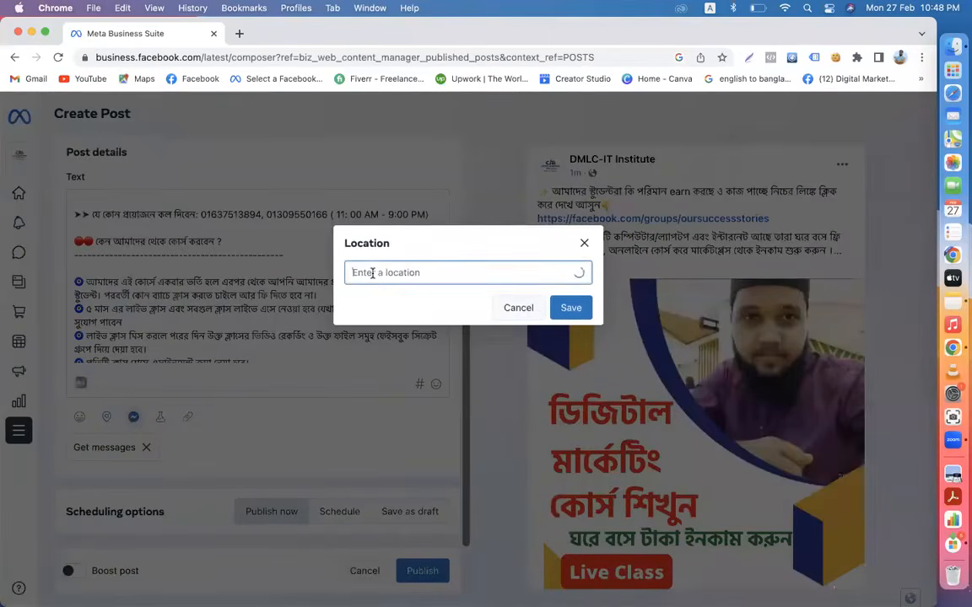
text(dig)
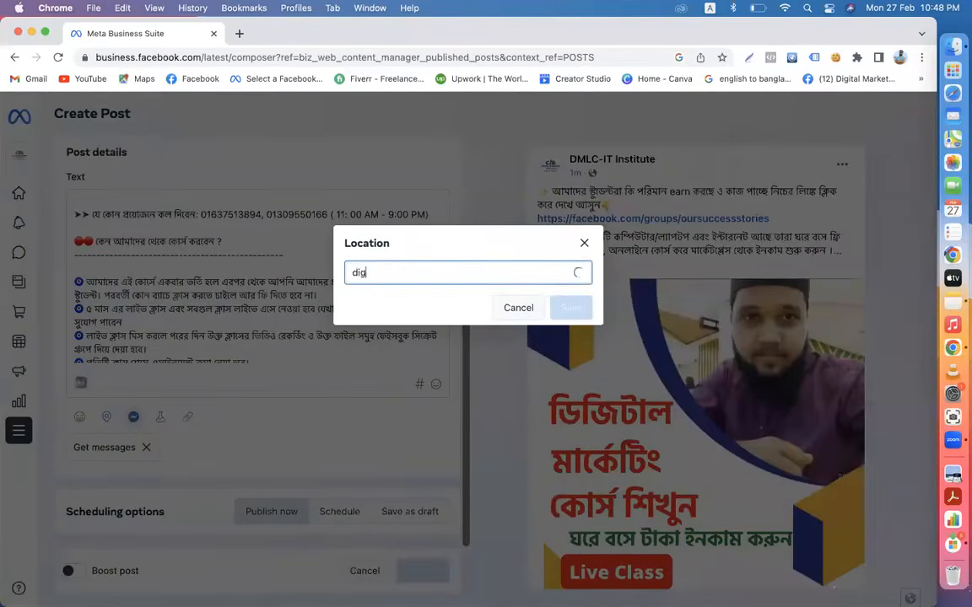
text(i)
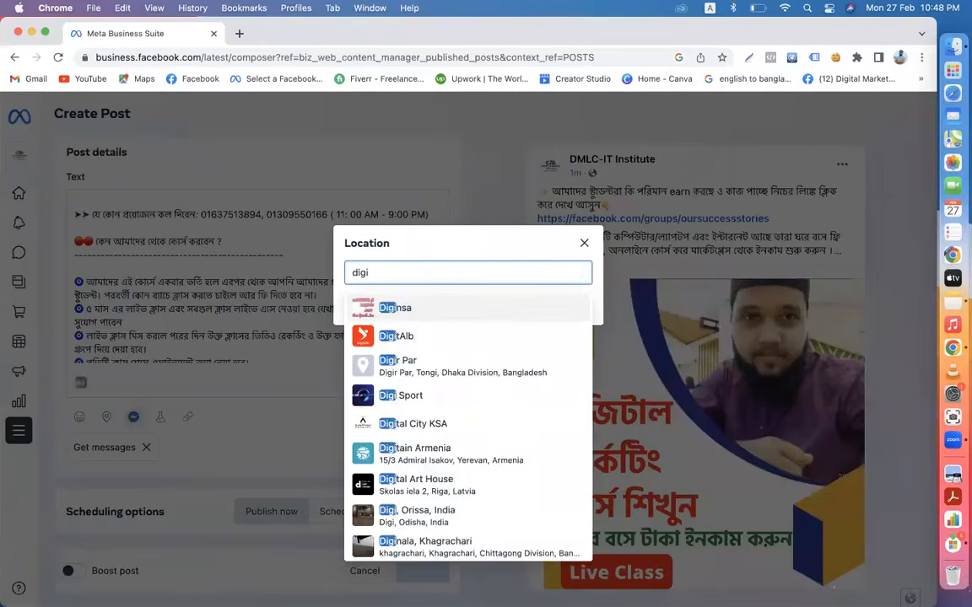
text(tal marke)
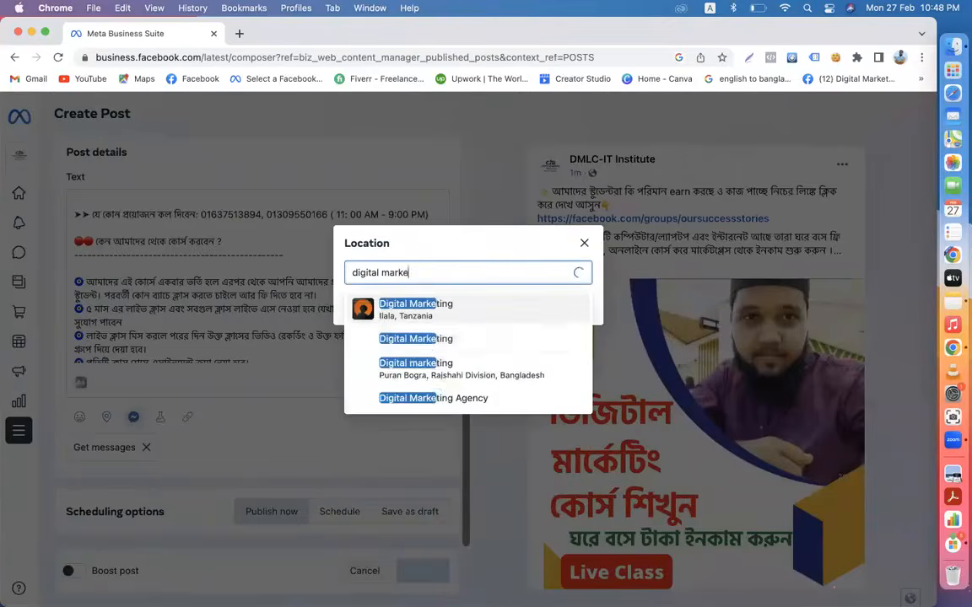
text(ting live)
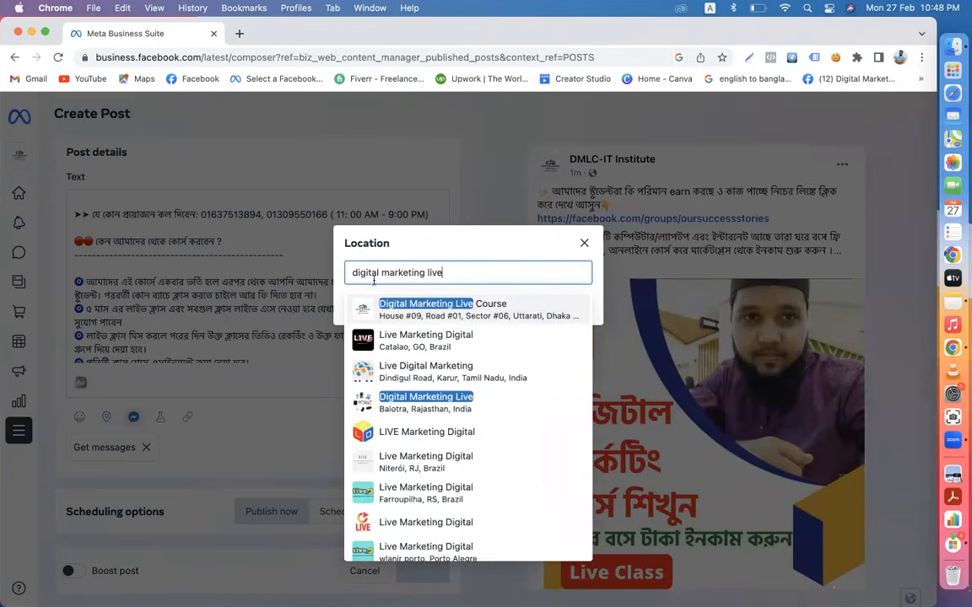
click(517, 310)
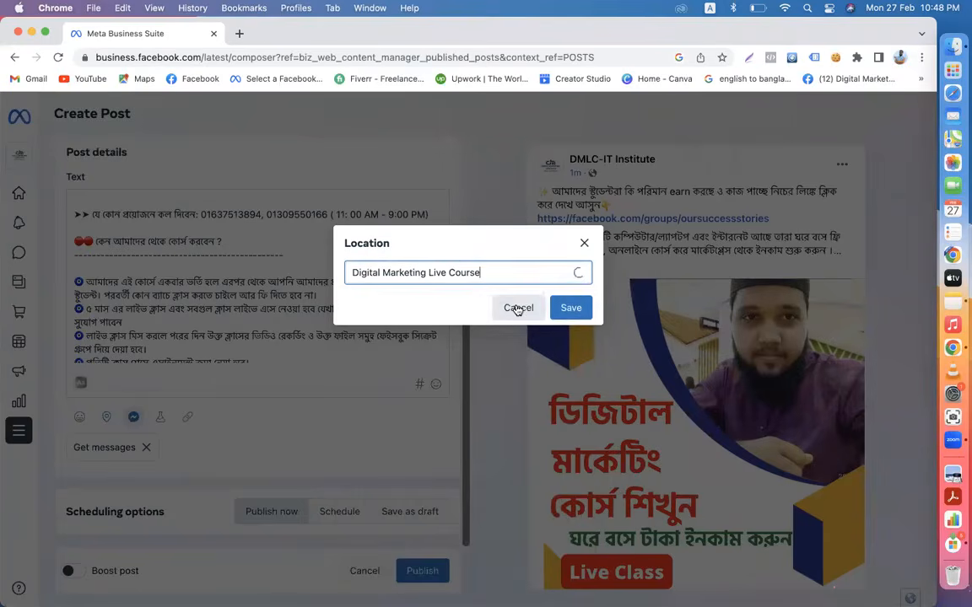
click(570, 308)
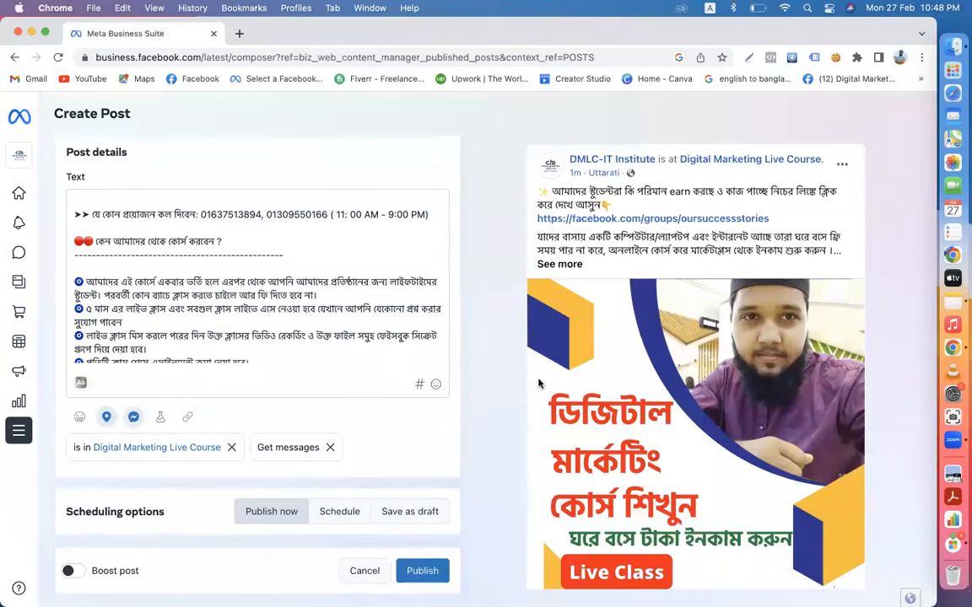
scroll(541, 385, down, 3)
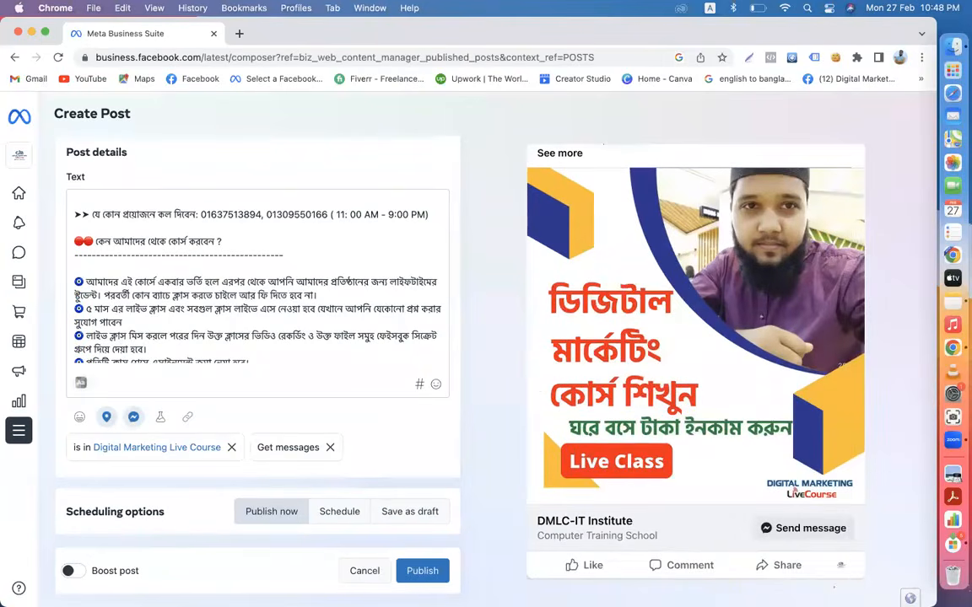
- Publish the post immediately and decline the Boost your post offer
click(418, 582)
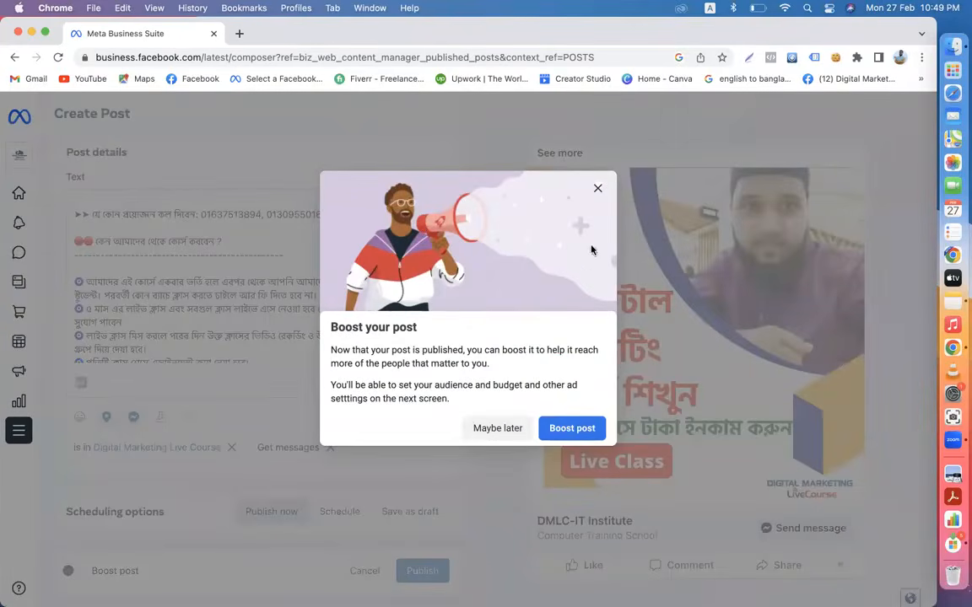
click(597, 188)
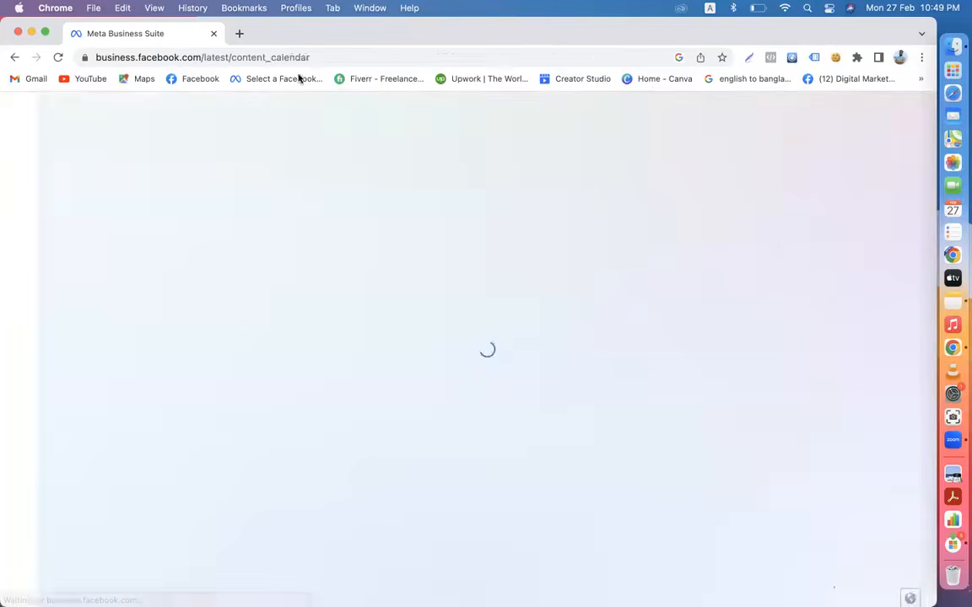
click(239, 34)
- Open the DMLC-IT Institute Facebook page and locate the newly published post
click(194, 78)
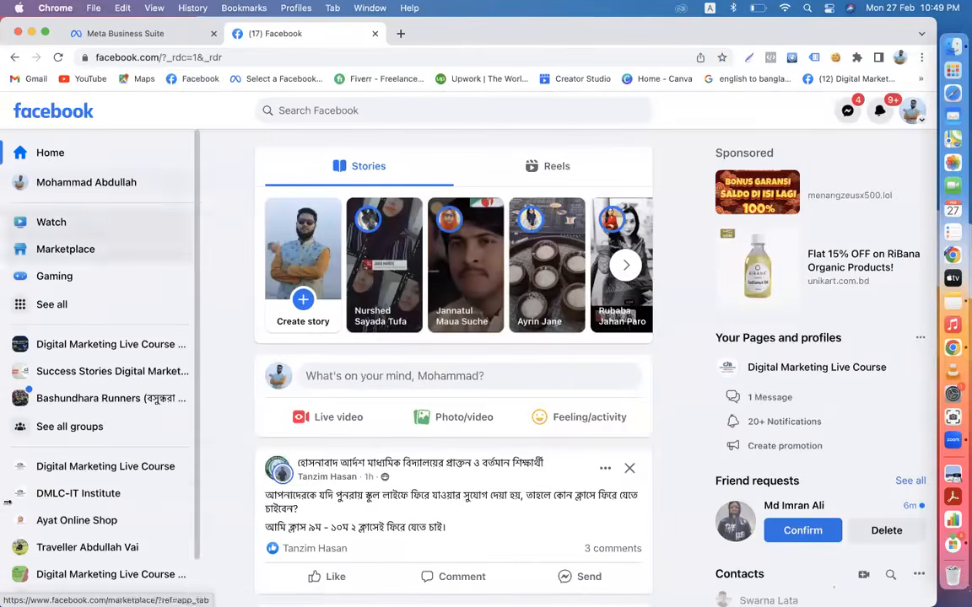
click(70, 495)
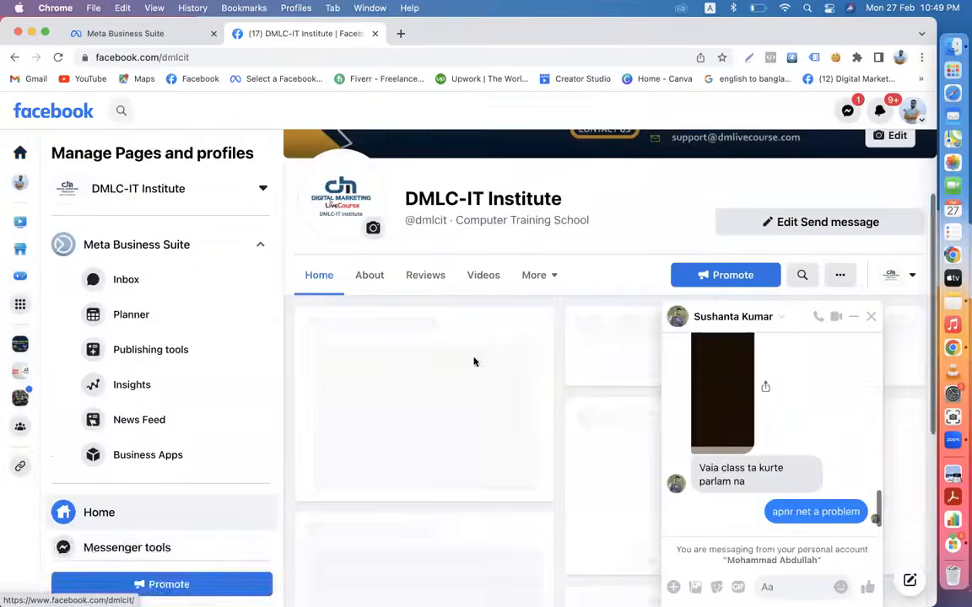
click(872, 323)
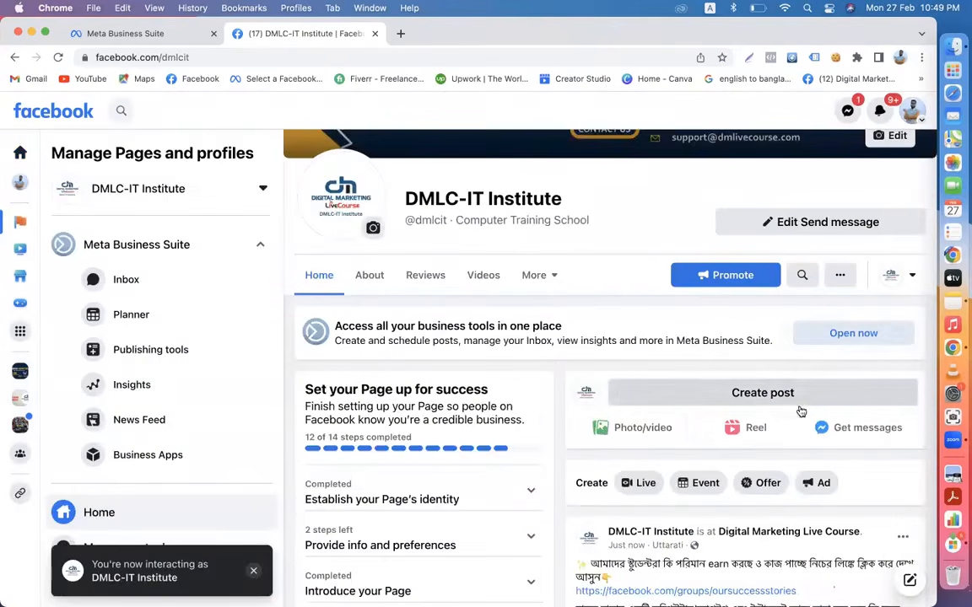
scroll(797, 418, down, 10)
scroll(787, 427, up, 5)
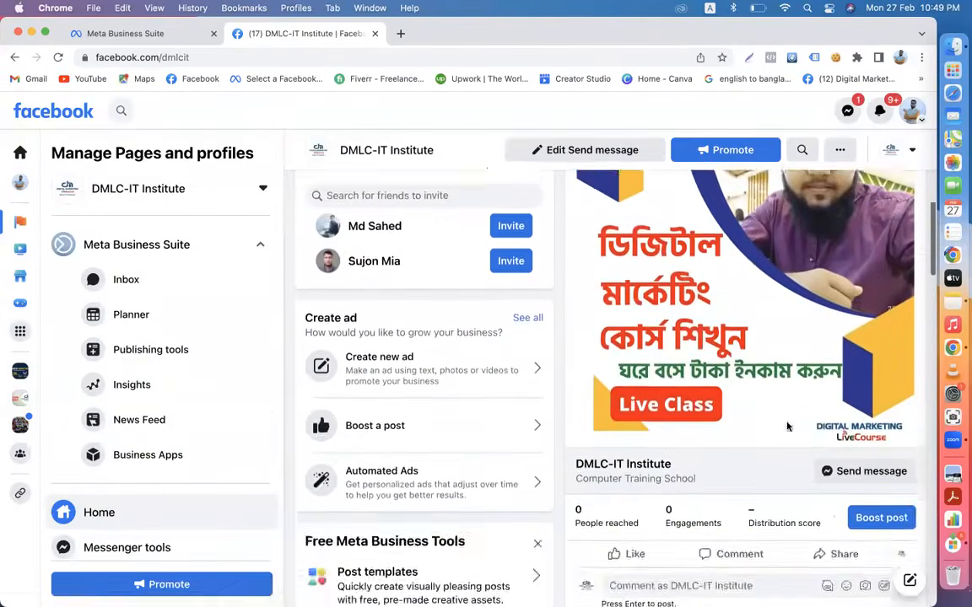
scroll(727, 368, up, 1)
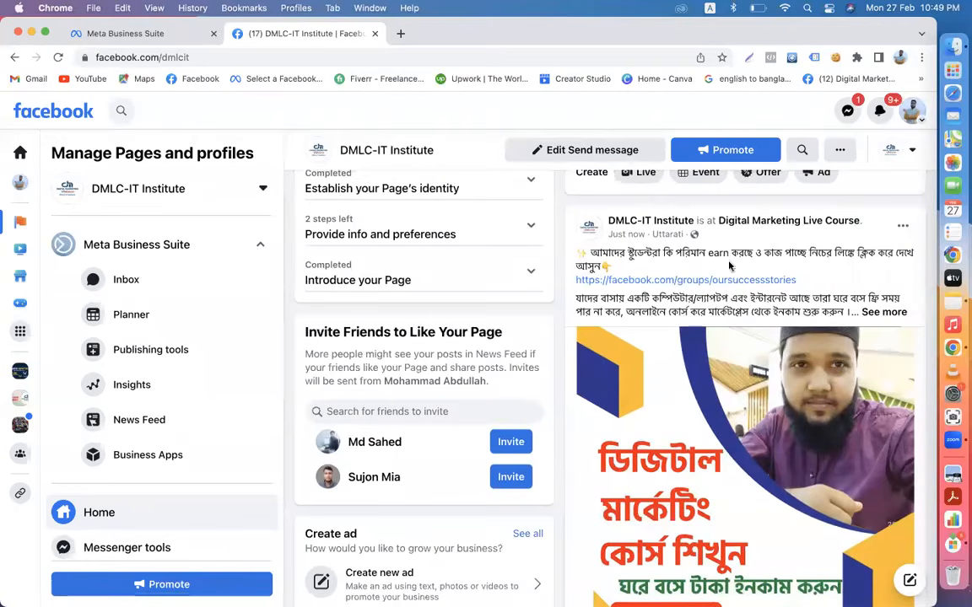
scroll(759, 362, down, 5)
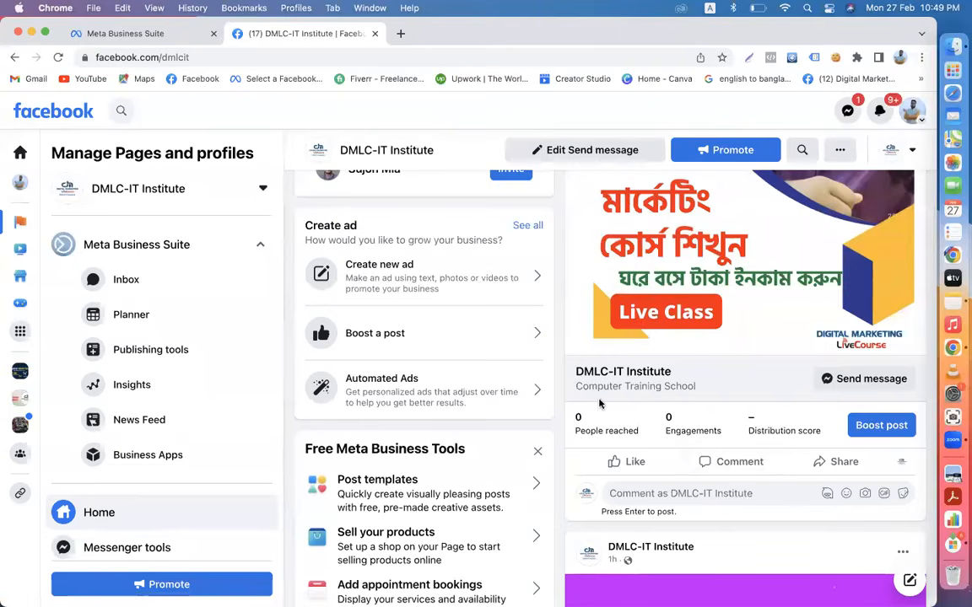
scroll(745, 362, up, 10)
scroll(743, 362, down, 4)
mouse_move(690, 307)
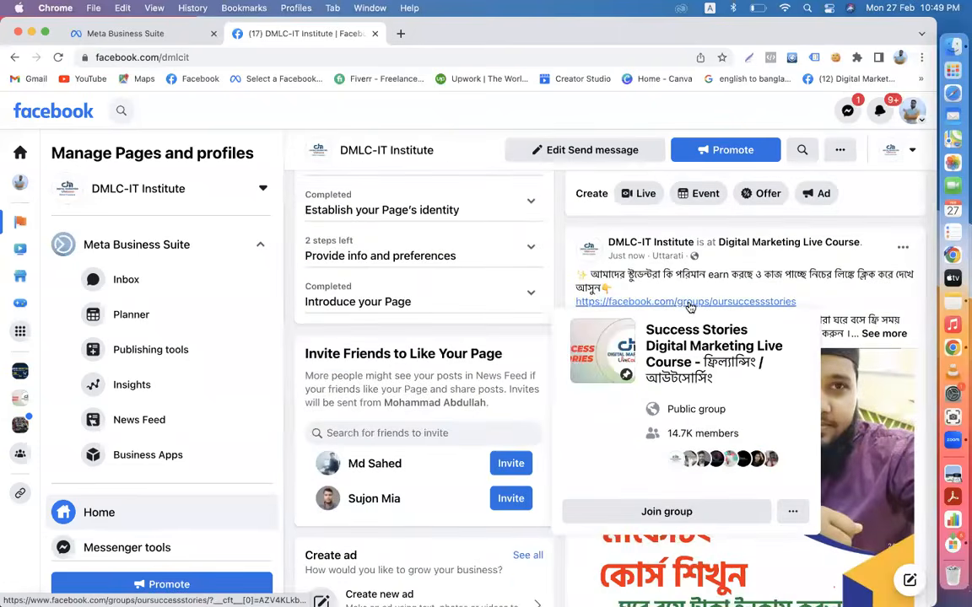
scroll(690, 307, up, 3)
scroll(864, 409, down, 1)
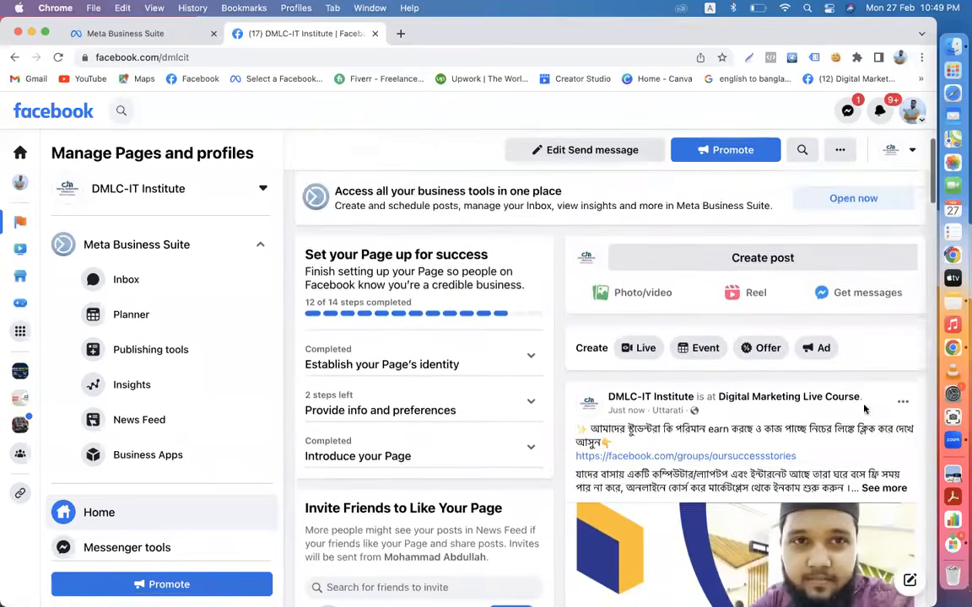
scroll(864, 410, down, 2)
- Pin the new post to the top of the page and reload to confirm it
click(901, 283)
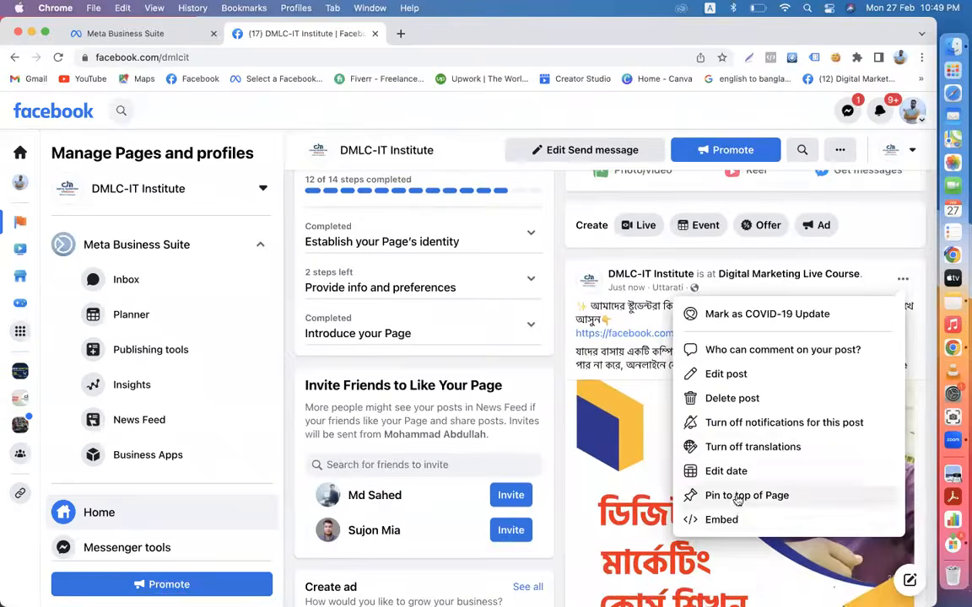
click(738, 498)
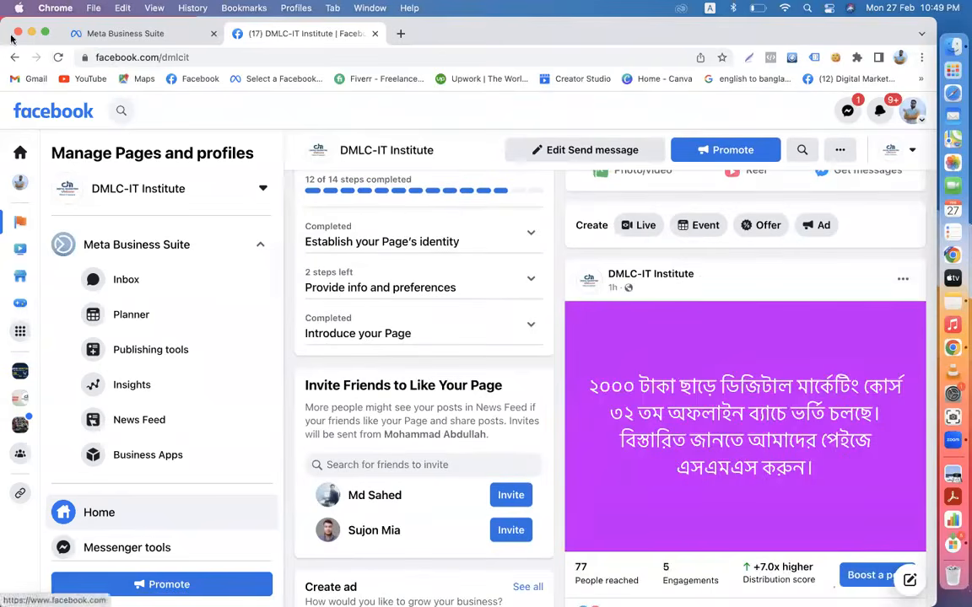
click(57, 57)
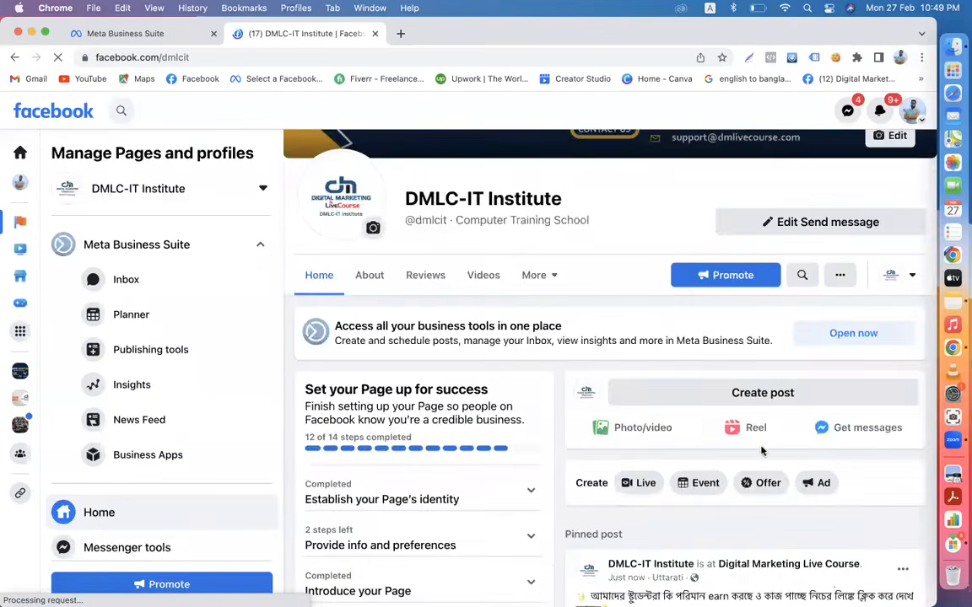
scroll(762, 453, down, 5)
scroll(761, 453, down, 3)
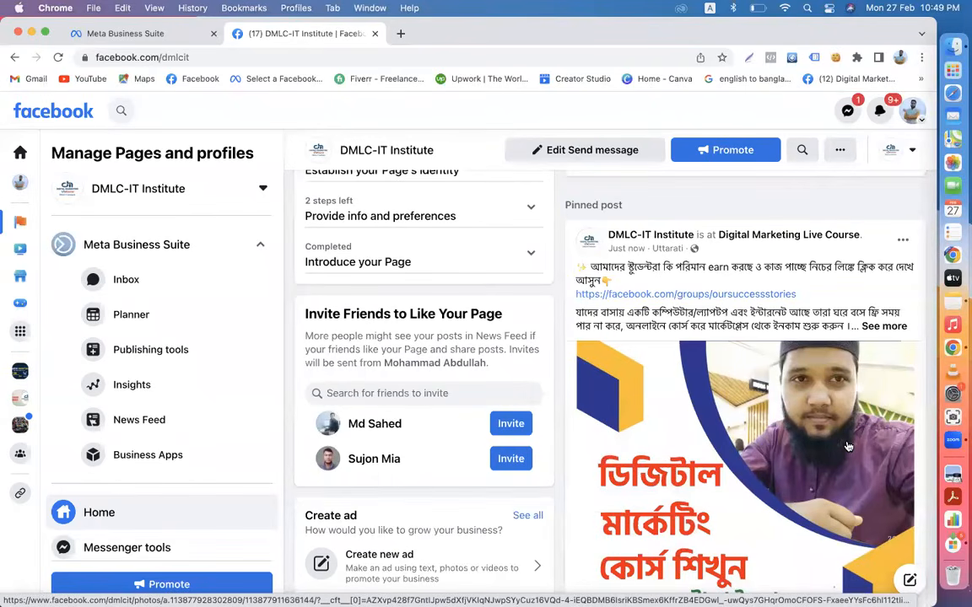
click(93, 34)
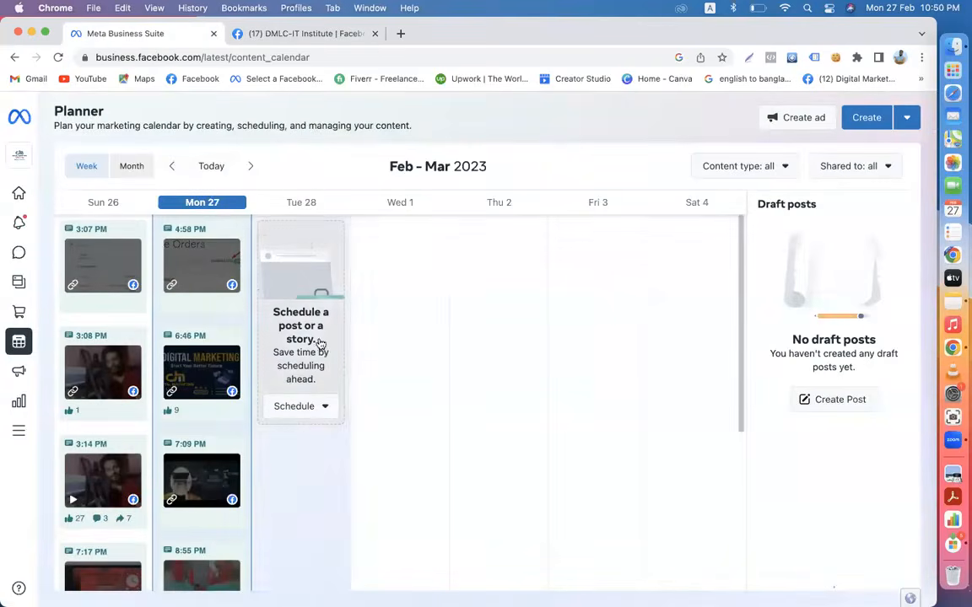
- Start a new blank DMLC-IT Institute post from Meta Business Suite's Content section
mouse_move(10, 285)
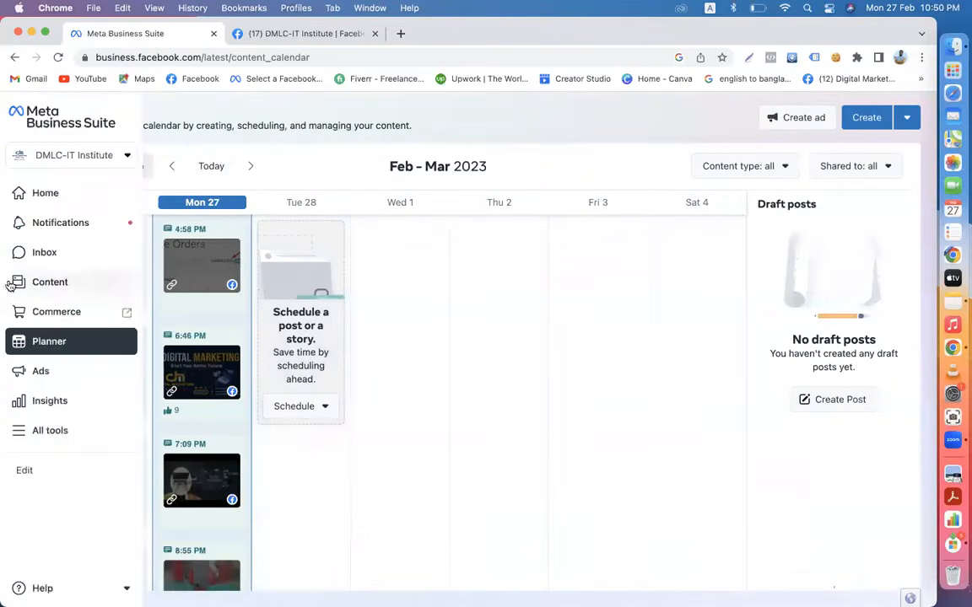
click(40, 282)
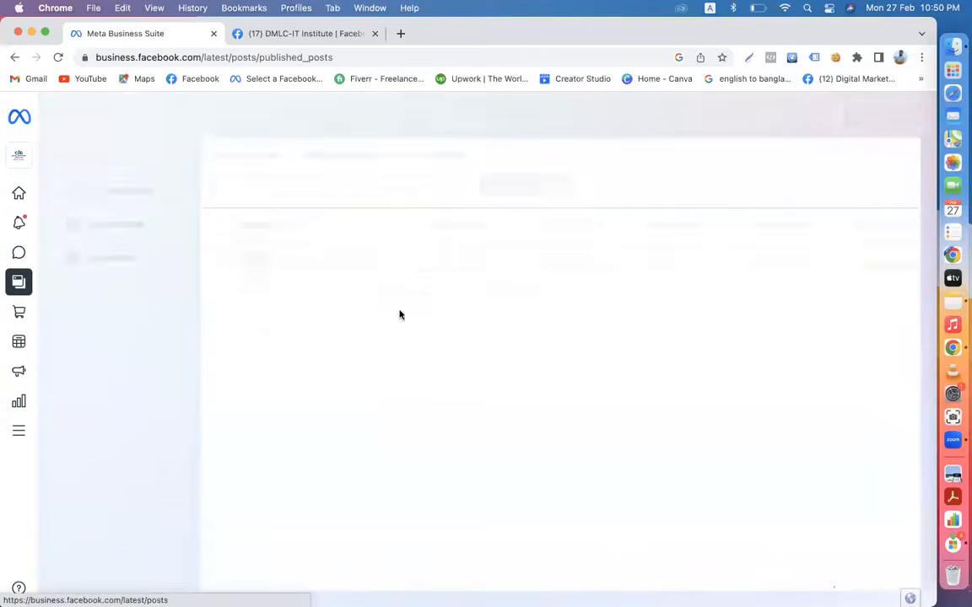
click(861, 124)
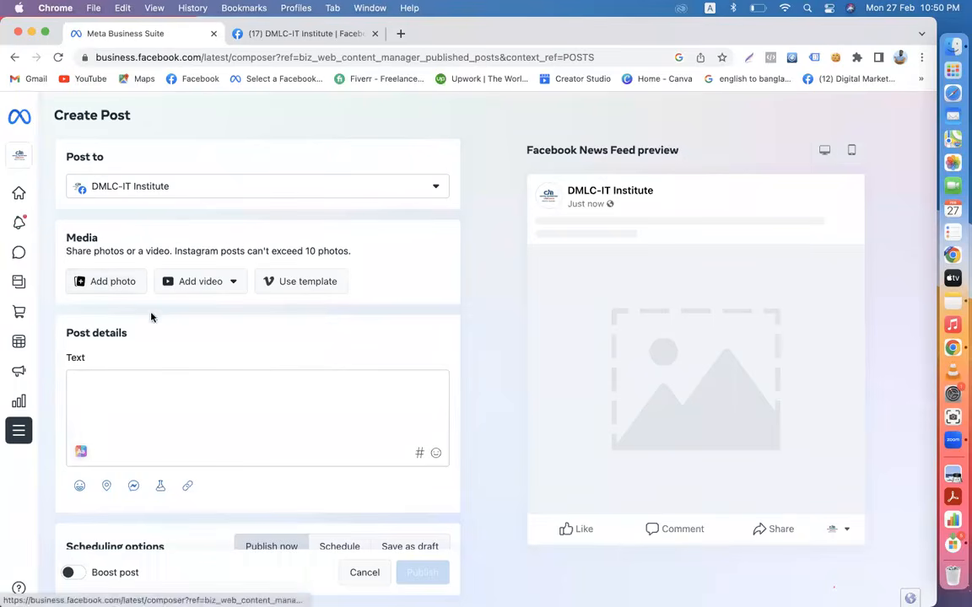
click(281, 34)
- Open the Facebook home feed in a separate tab via the logo's link menu
scroll(590, 301, up, 10)
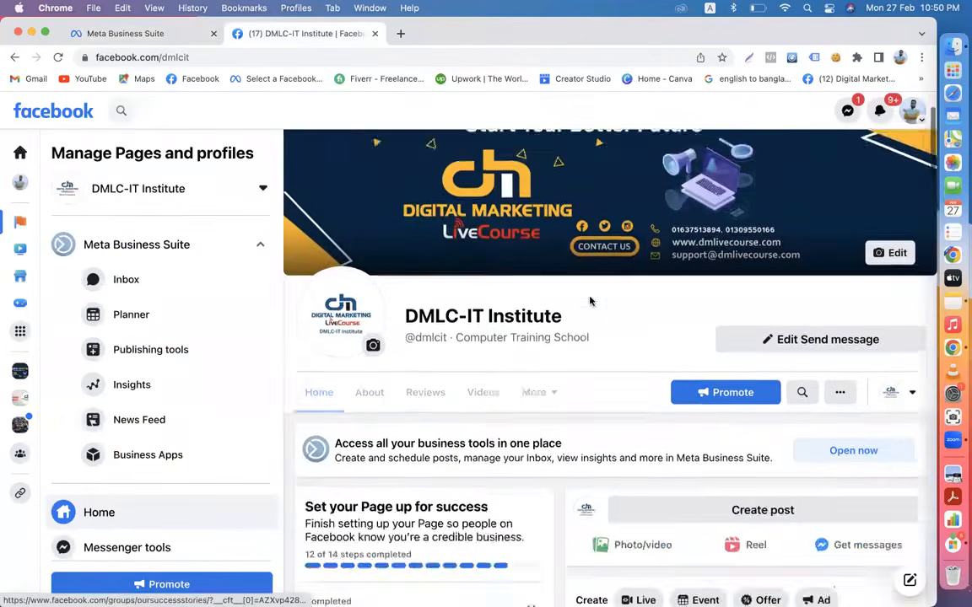
scroll(591, 301, up, 2)
scroll(668, 392, down, 3)
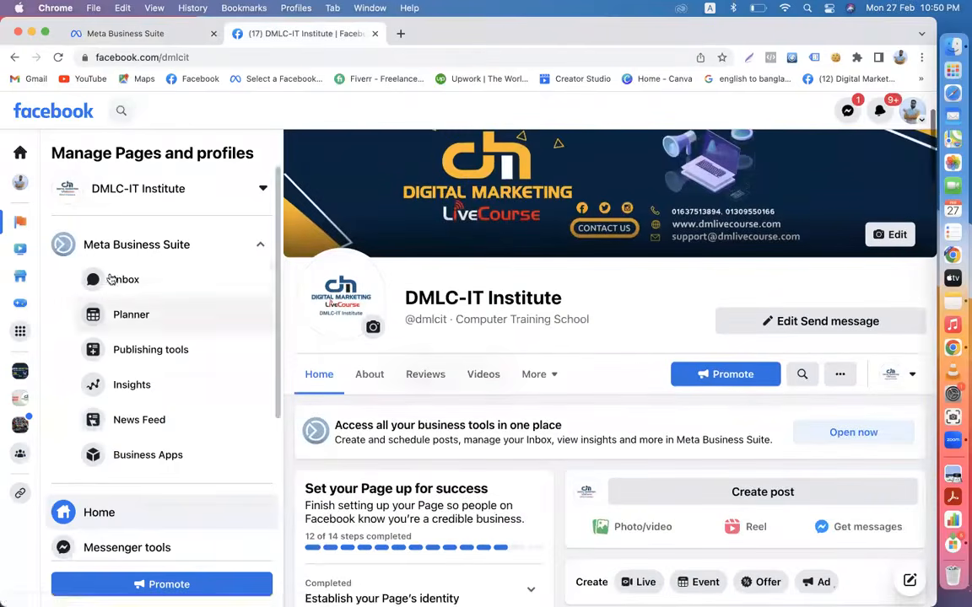
right_click(49, 125)
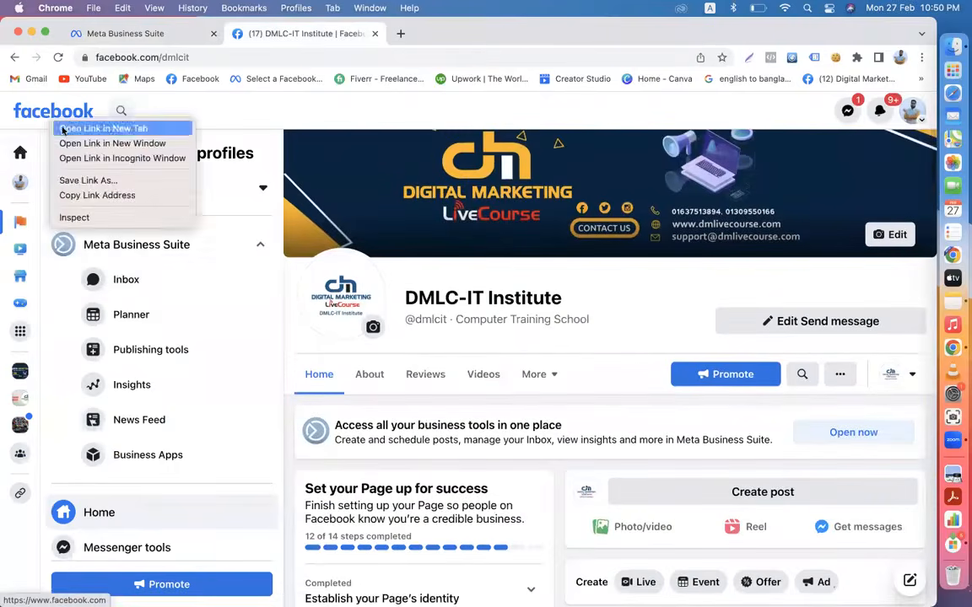
click(63, 130)
click(418, 34)
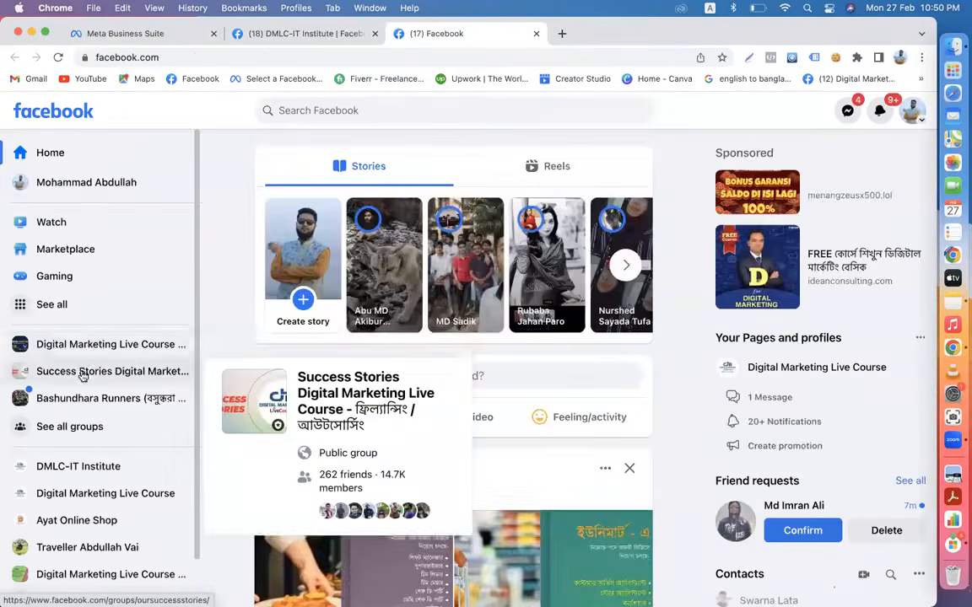
- Browse the Success Stories Digital Marketing Live Course group feed, then open a blank tab
click(83, 376)
scroll(565, 444, down, 3)
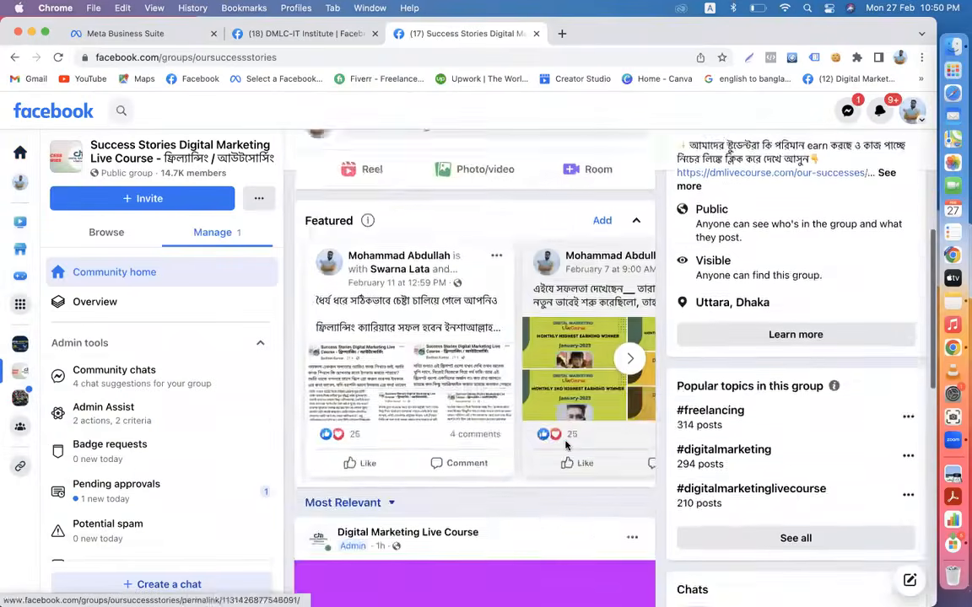
scroll(565, 444, down, 20)
scroll(568, 446, down, 2)
scroll(568, 446, up, 5)
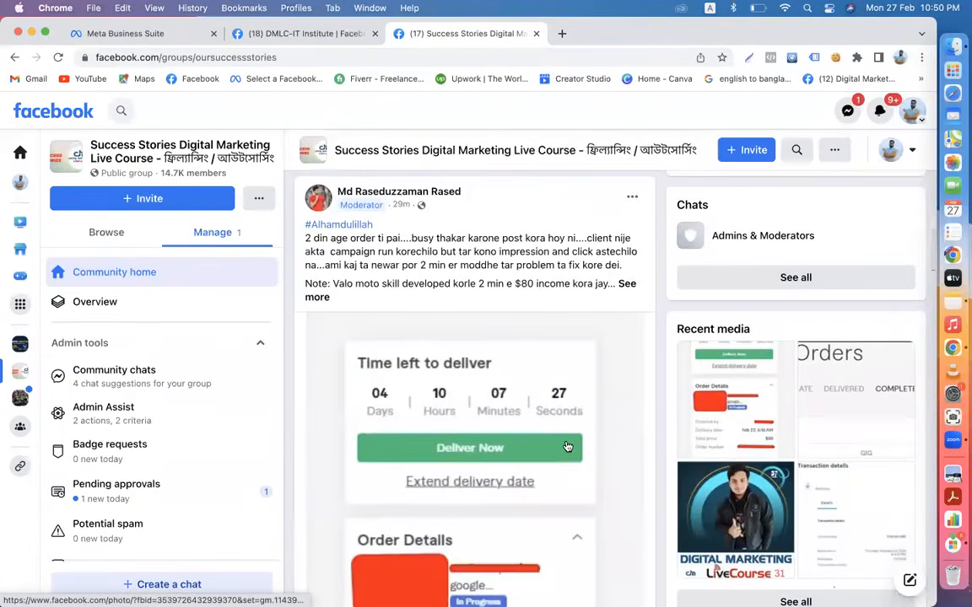
scroll(567, 446, down, 10)
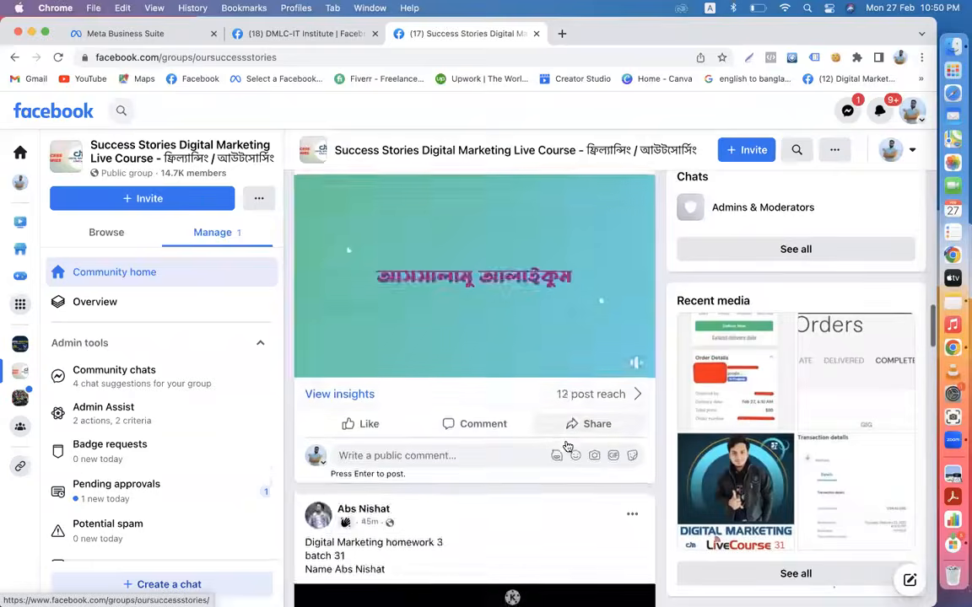
scroll(567, 447, down, 18)
scroll(567, 446, down, 20)
scroll(566, 447, down, 10)
scroll(566, 446, up, 6)
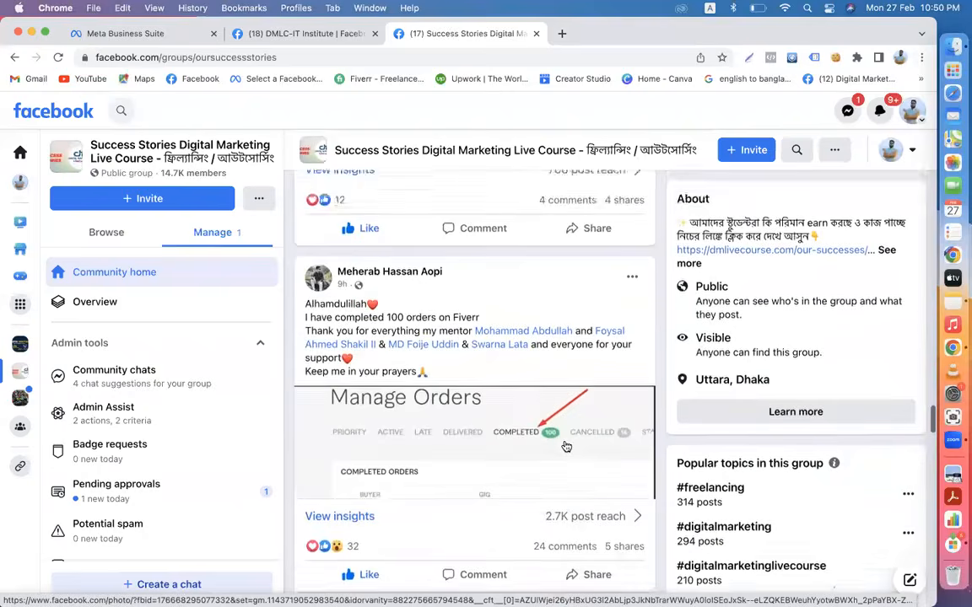
scroll(566, 446, down, 3)
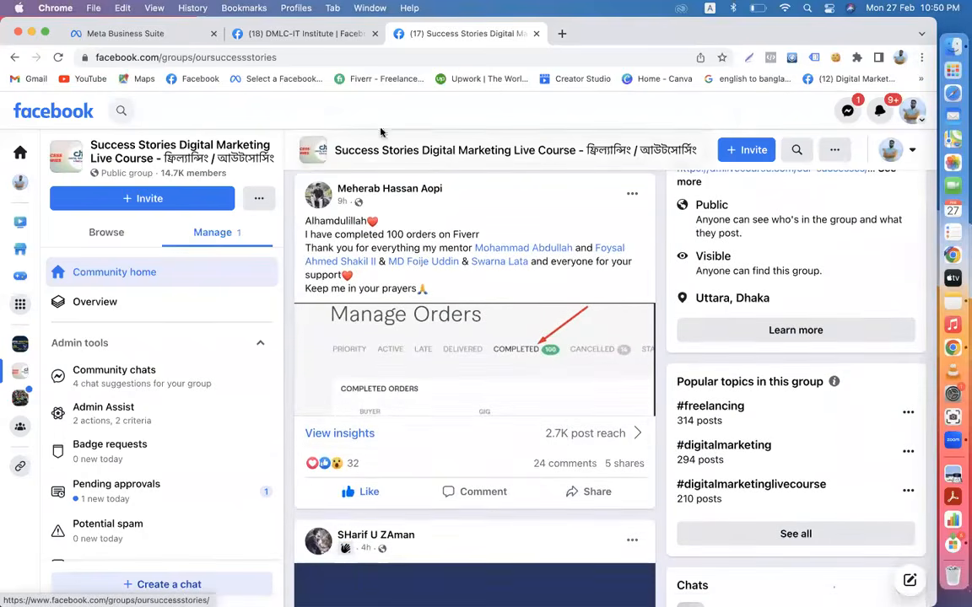
click(560, 33)
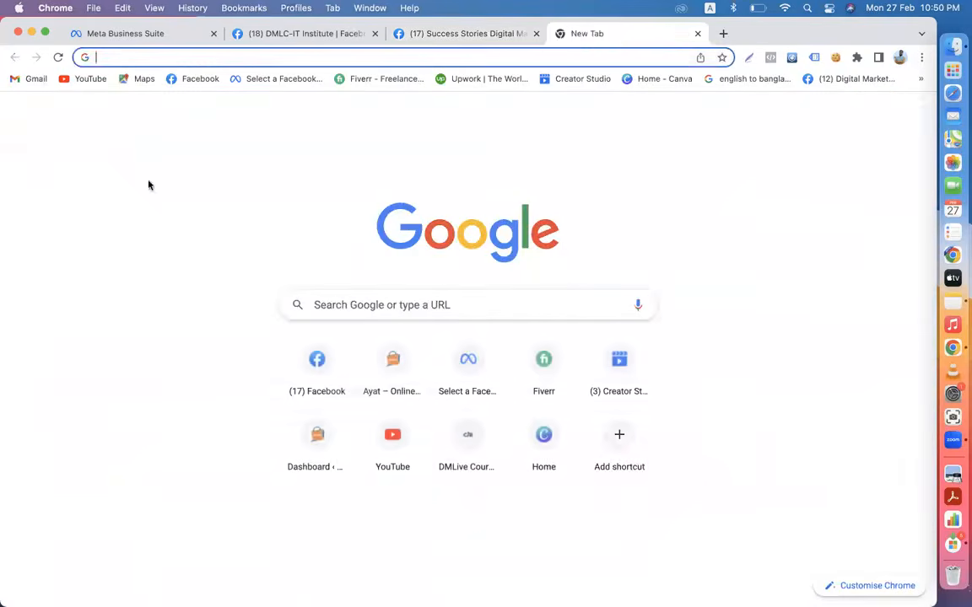
- Search YouTube for dmlivecourse and open the Digital Marketing Live Course channel's Community posts
click(86, 81)
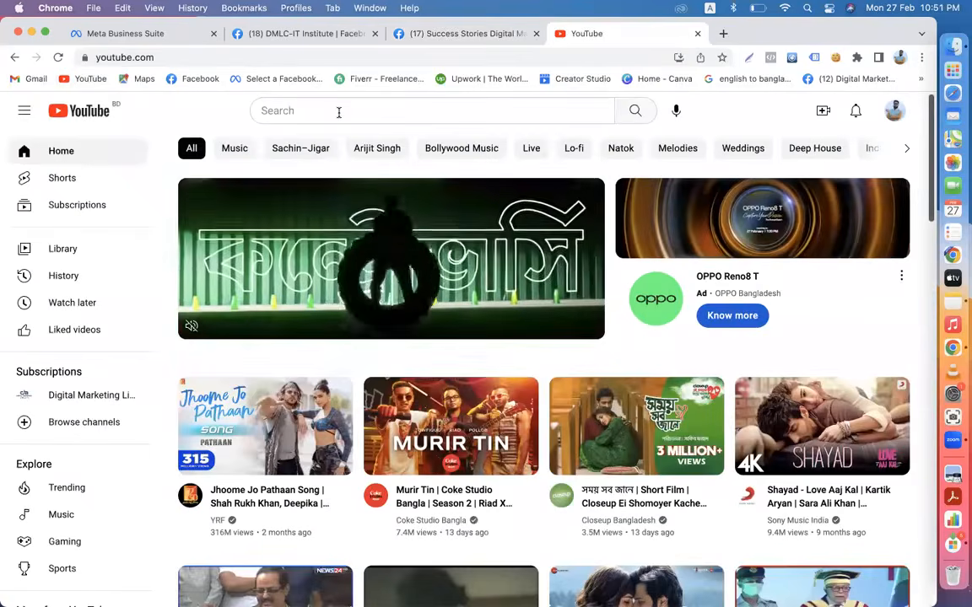
click(338, 112)
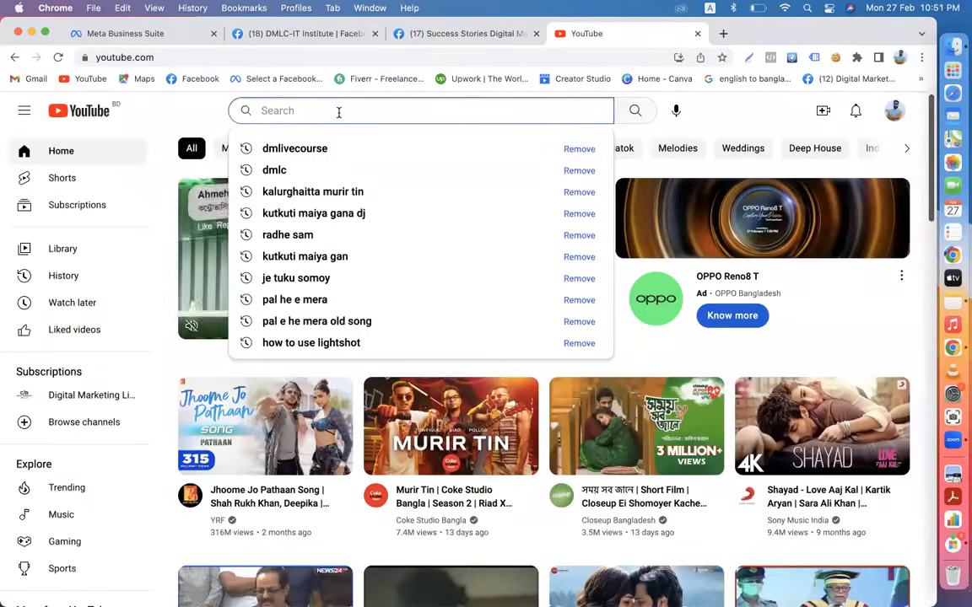
click(295, 148)
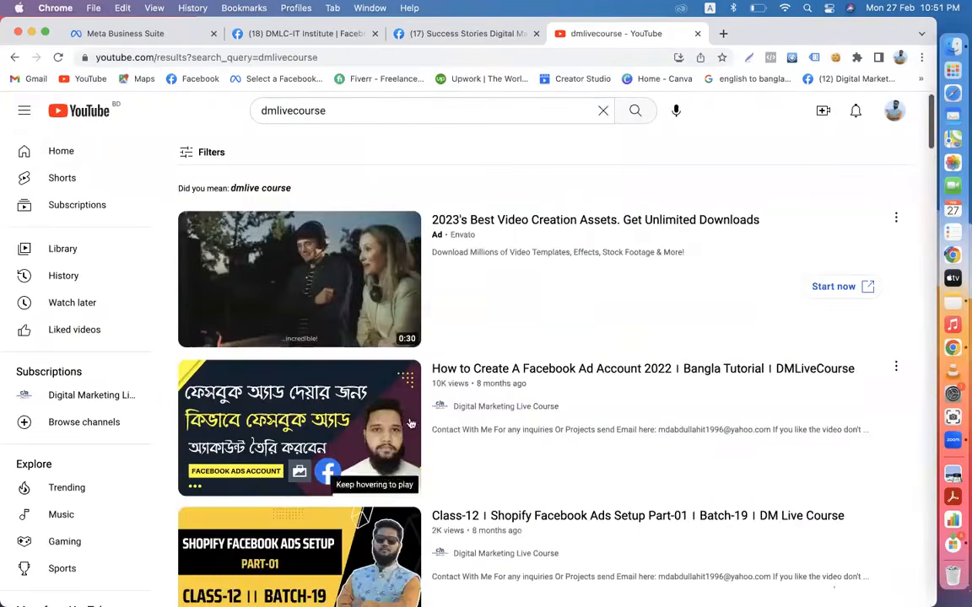
click(493, 407)
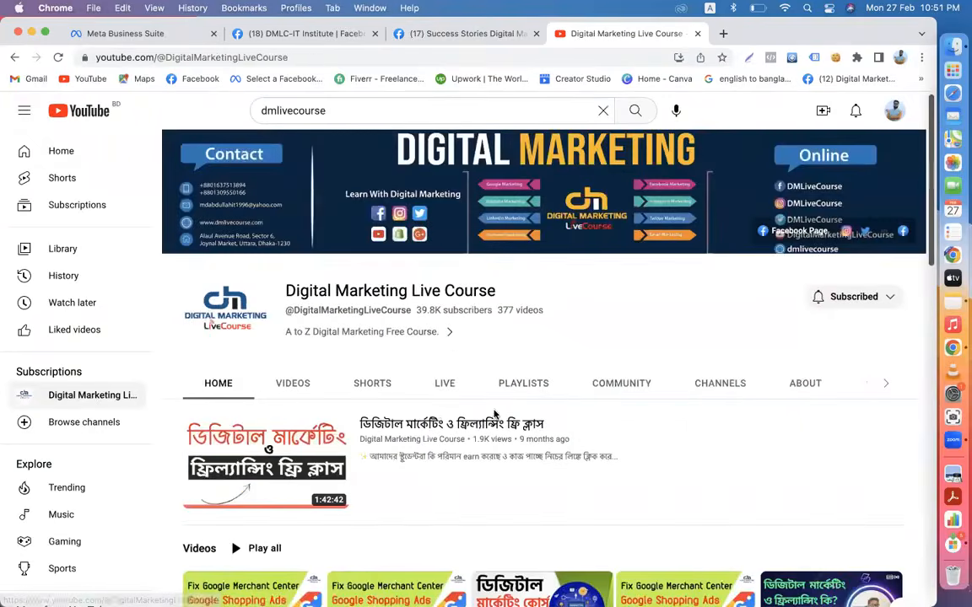
click(609, 383)
- Scroll the Community feed and open the January earnings post on its own page
scroll(611, 383, down, 5)
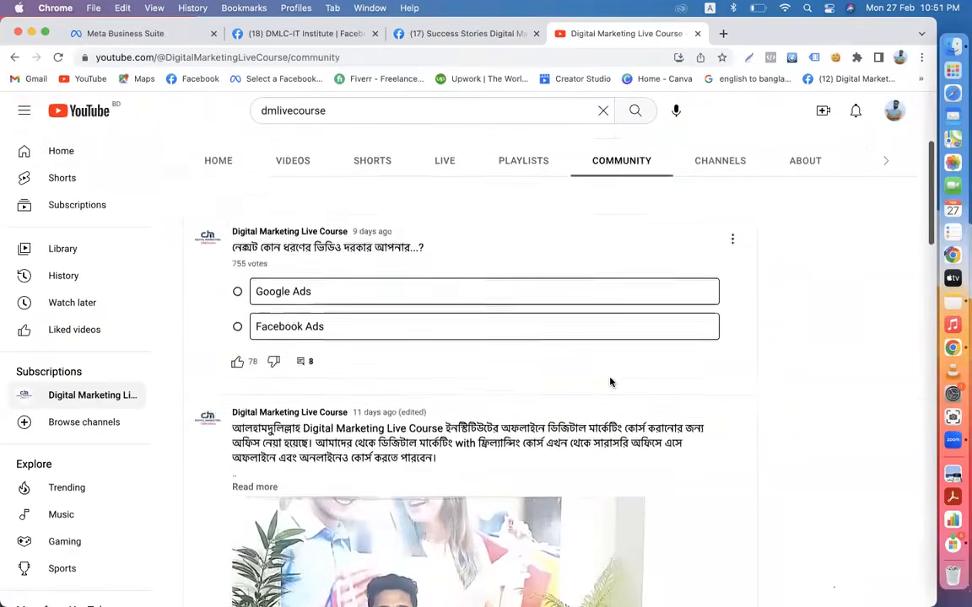
scroll(610, 383, down, 6)
scroll(612, 384, down, 20)
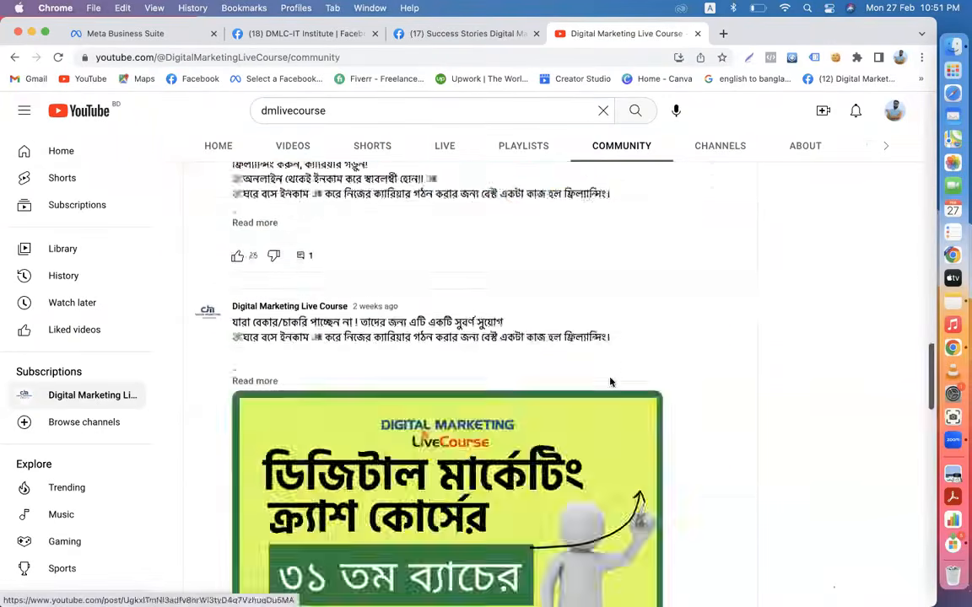
scroll(612, 384, down, 20)
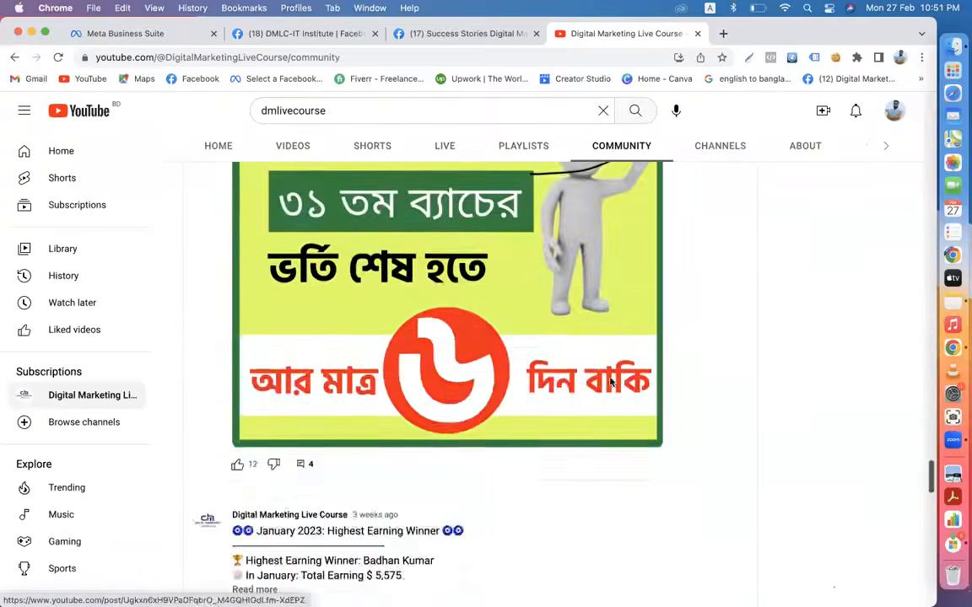
scroll(613, 383, down, 20)
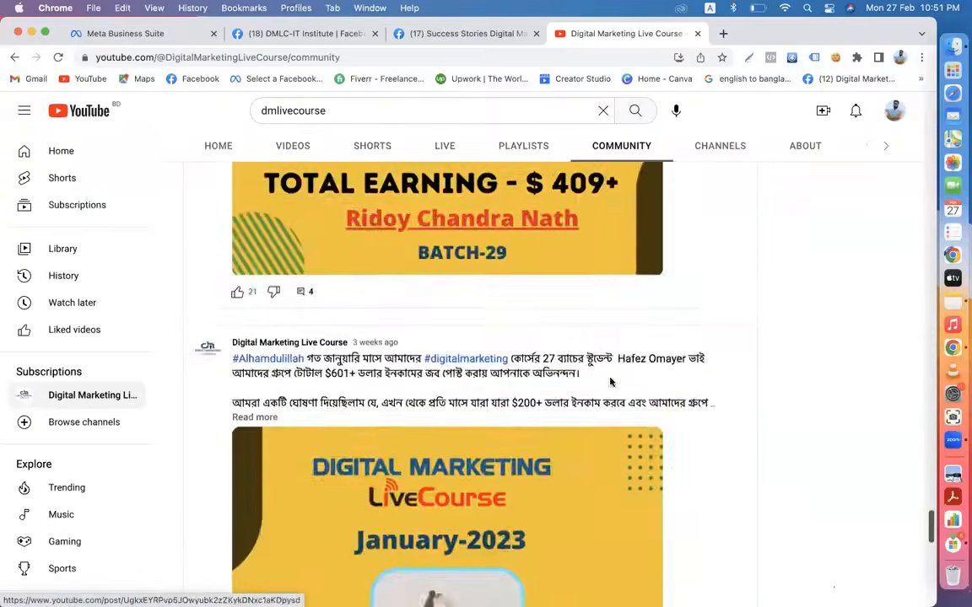
scroll(612, 384, down, 20)
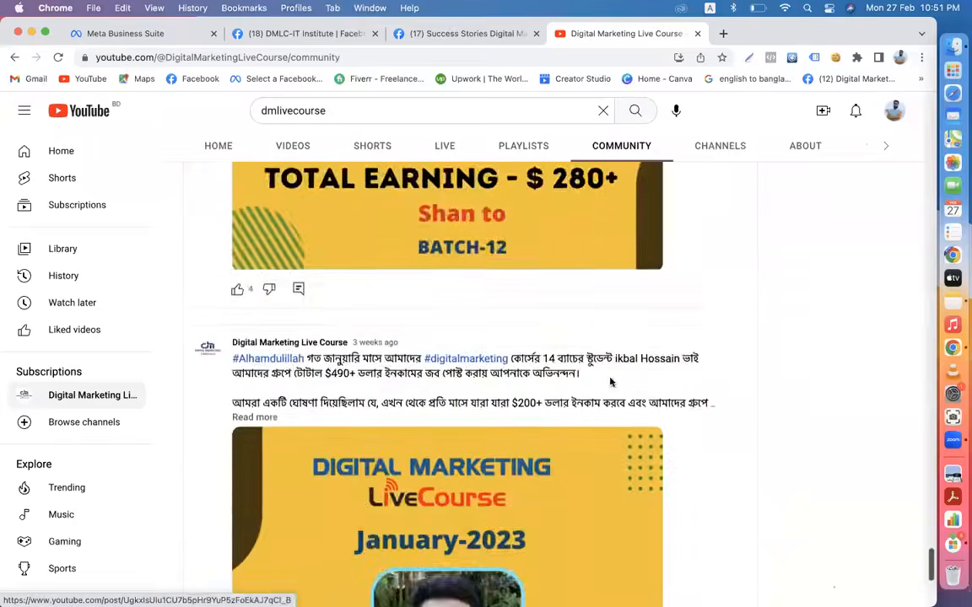
scroll(612, 384, down, 20)
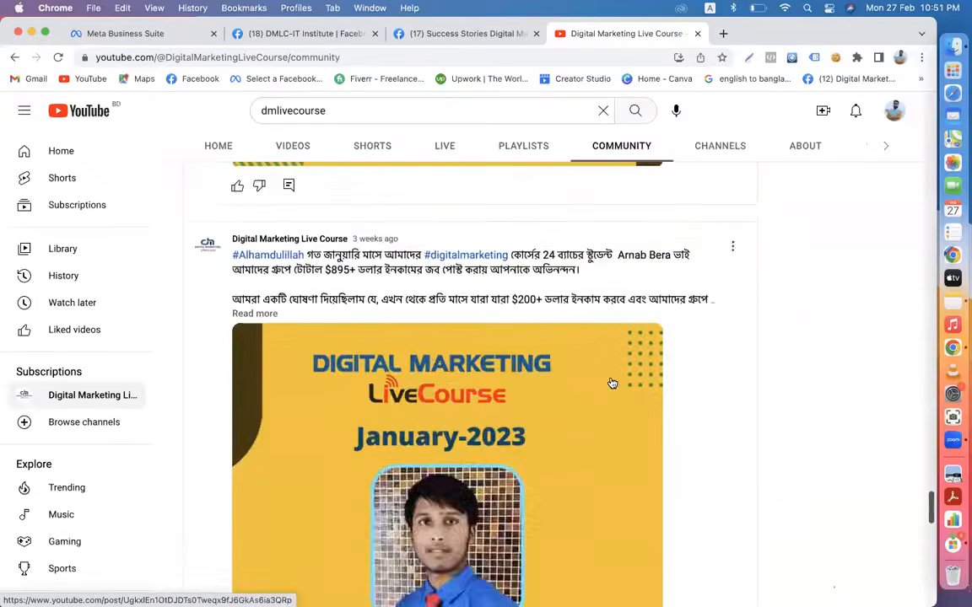
scroll(610, 379, down, 10)
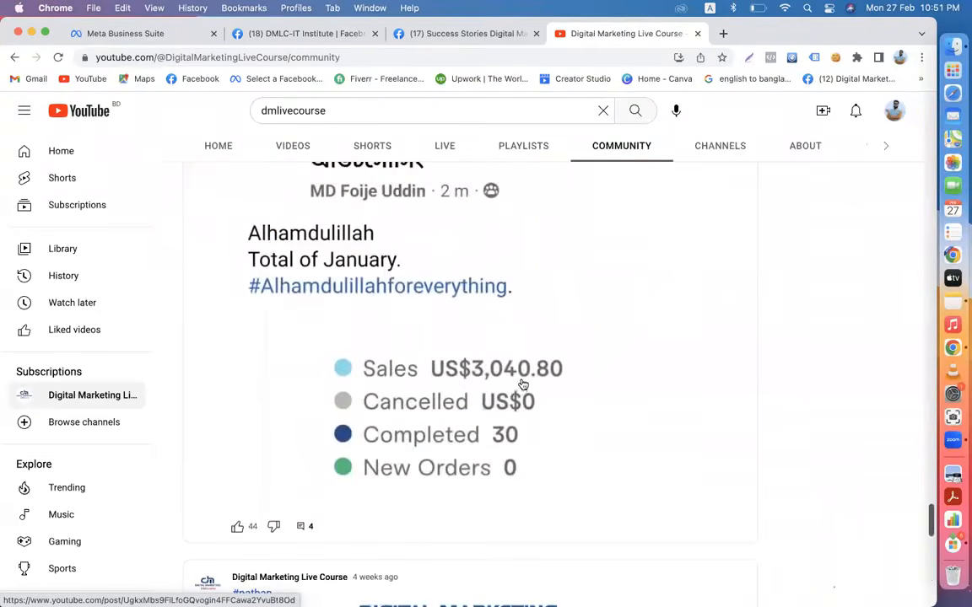
click(523, 384)
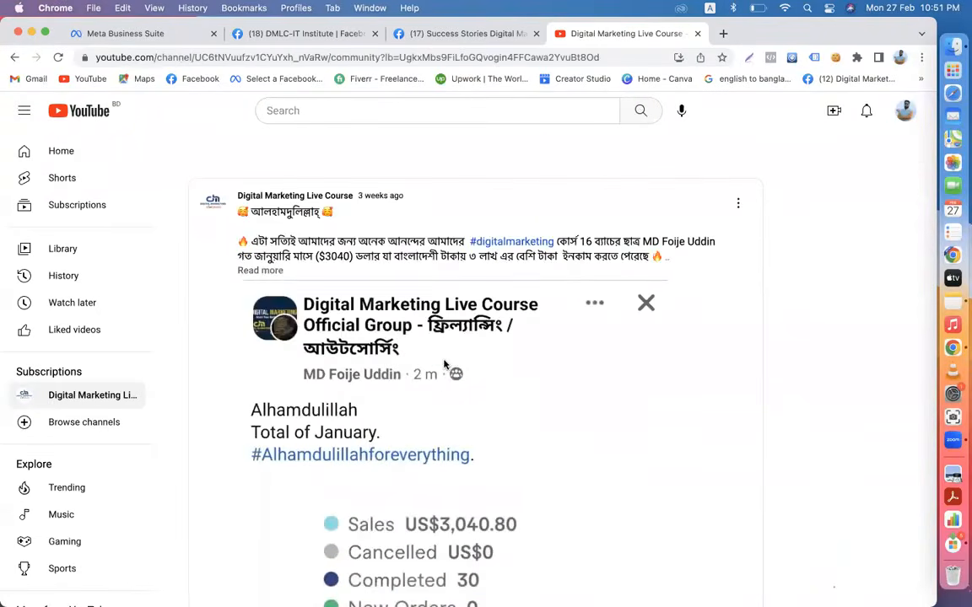
- Save the January earnings post's image to Downloads
right_click(445, 364)
click(466, 382)
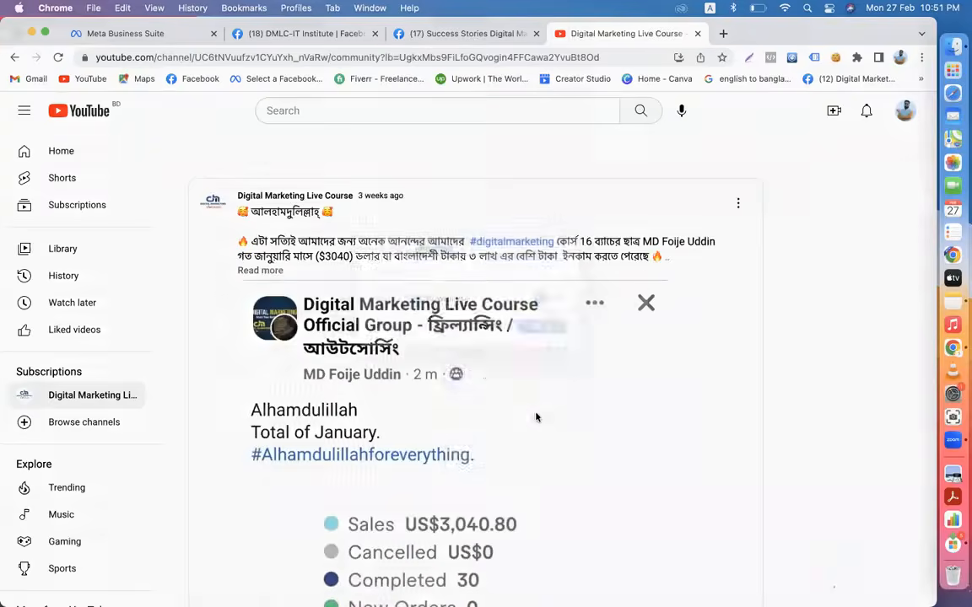
click(544, 350)
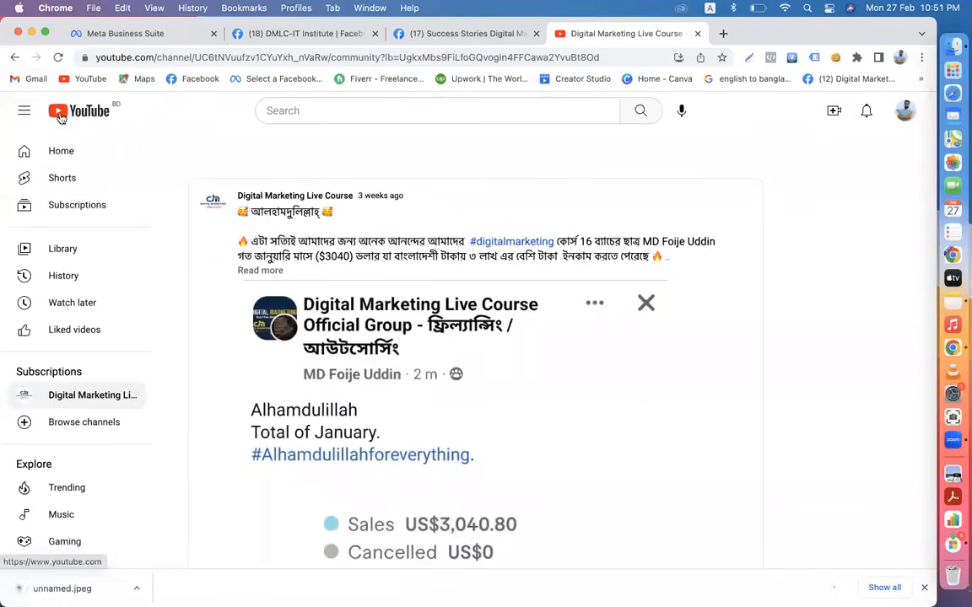
- Go back to the Community feed and open the $2100 earnings post
click(14, 62)
scroll(456, 371, down, 10)
scroll(455, 385, down, 20)
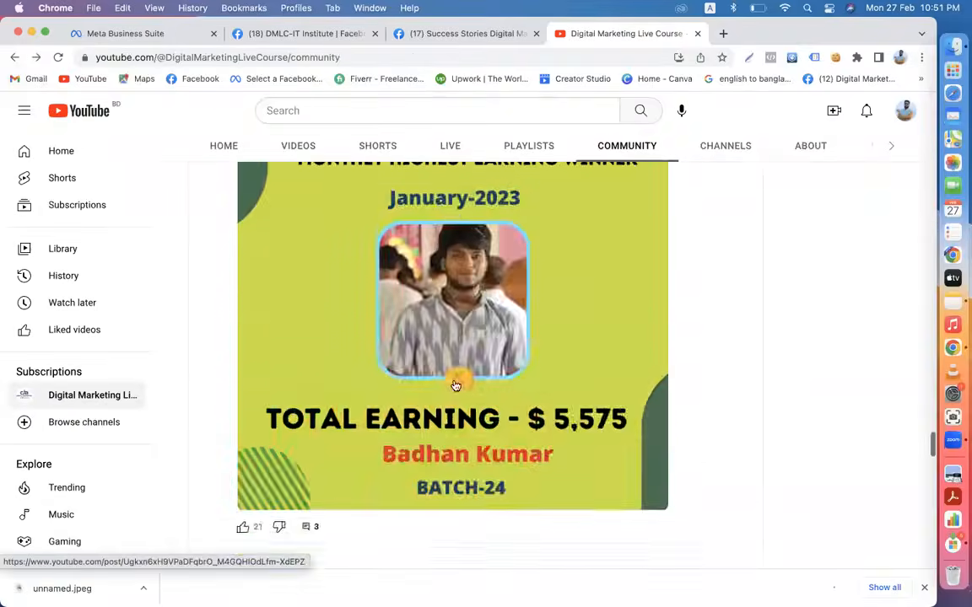
scroll(455, 385, down, 20)
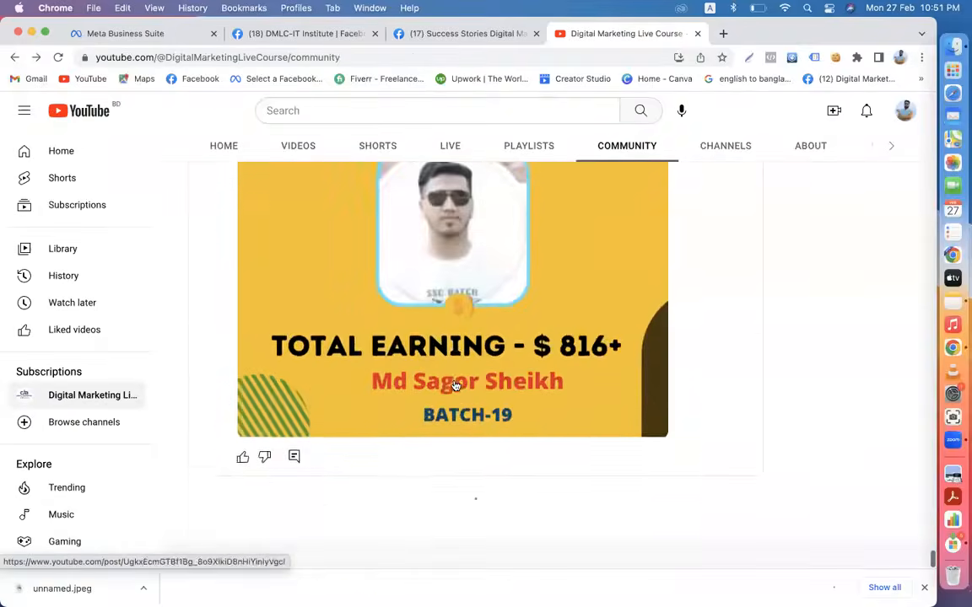
scroll(456, 385, down, 20)
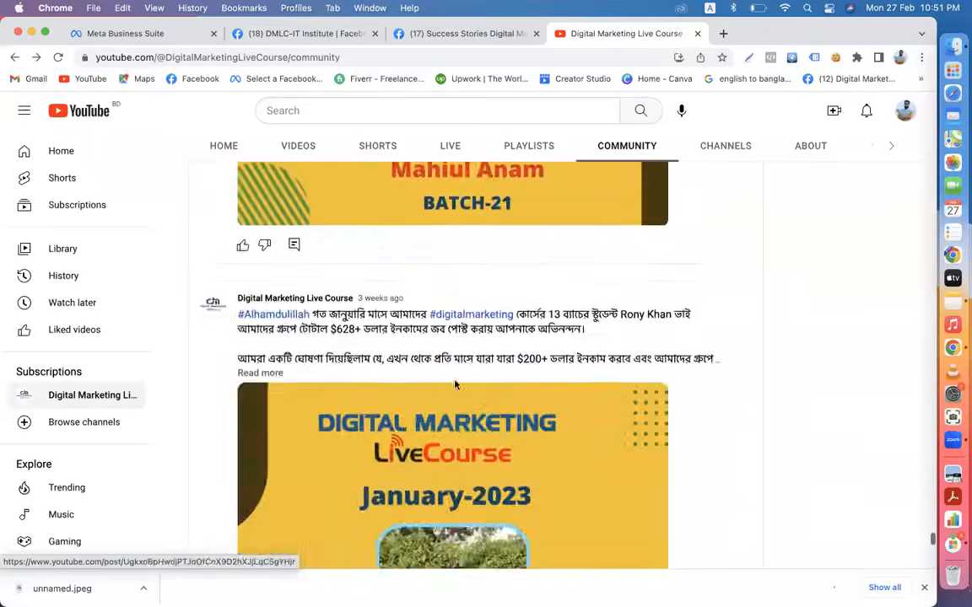
scroll(456, 380, up, 2)
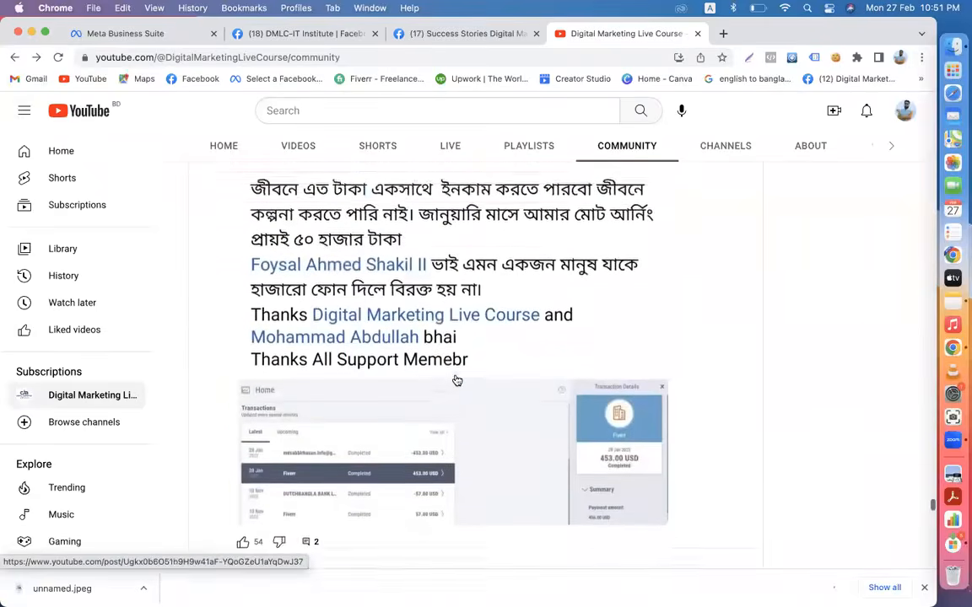
scroll(453, 387, down, 8)
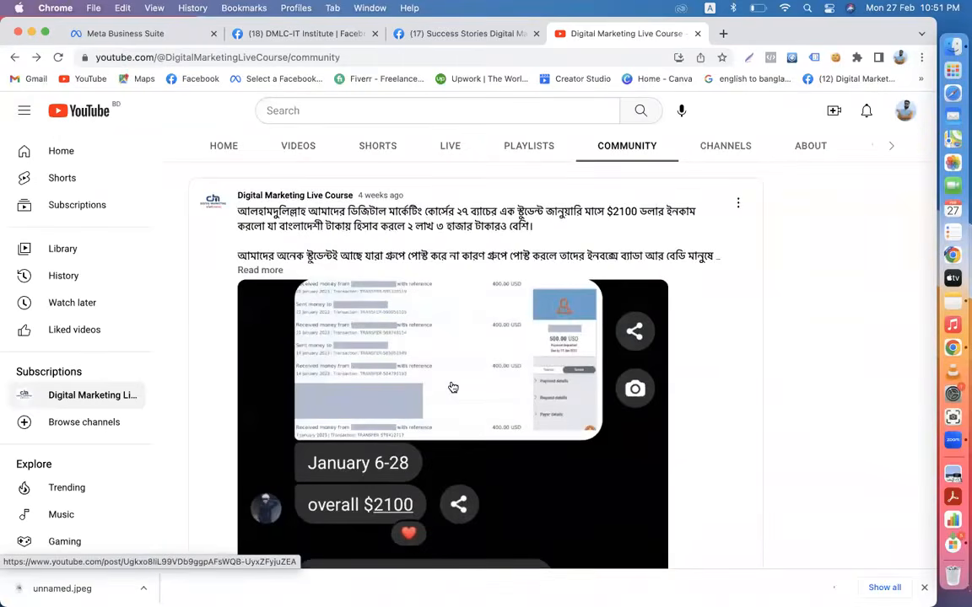
scroll(453, 388, down, 9)
scroll(456, 378, up, 2)
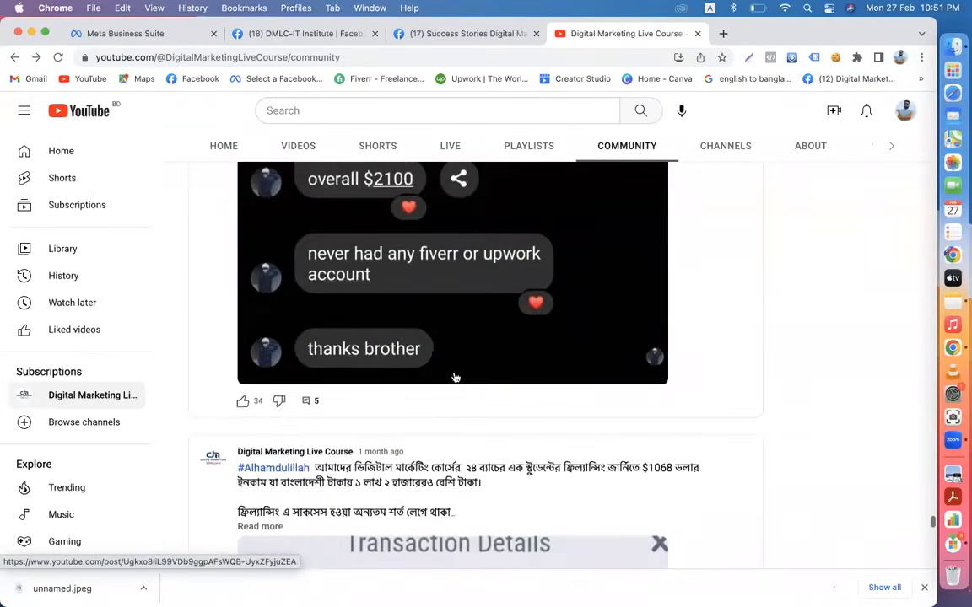
click(418, 273)
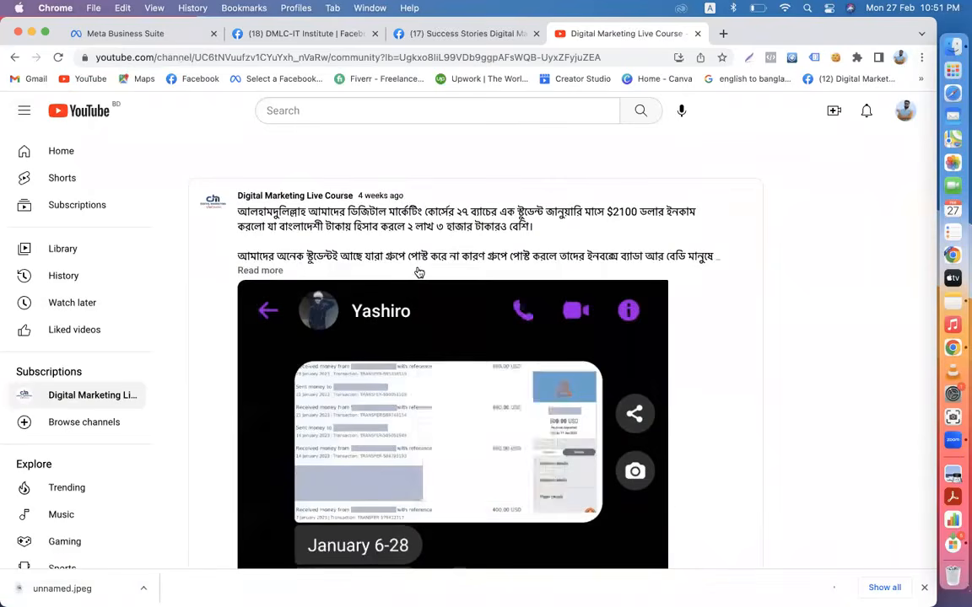
- Save the $2100 post's chat screenshot to Downloads, replacing the existing unnamed.jpeg
right_click(416, 274)
click(356, 351)
right_click(358, 352)
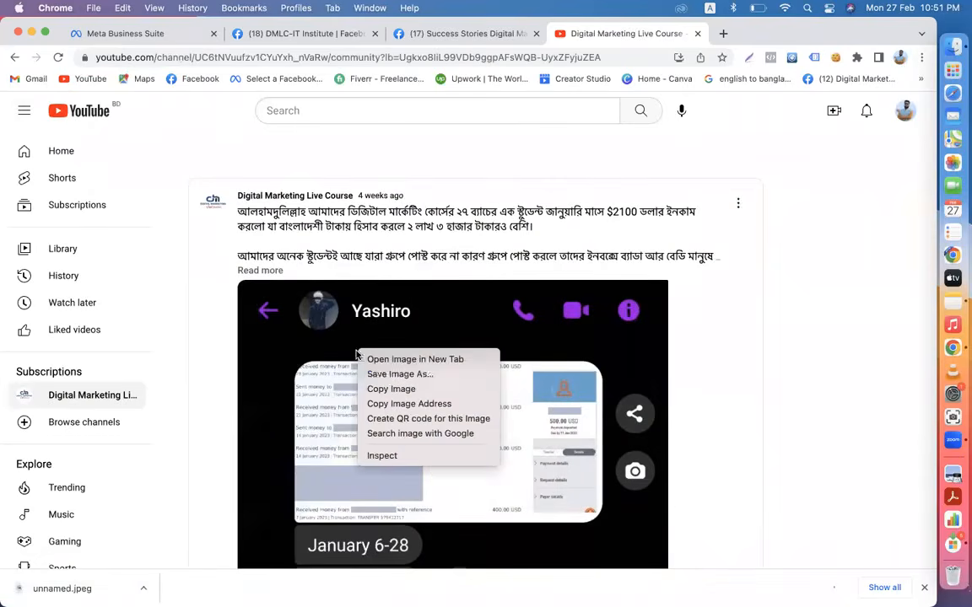
click(387, 374)
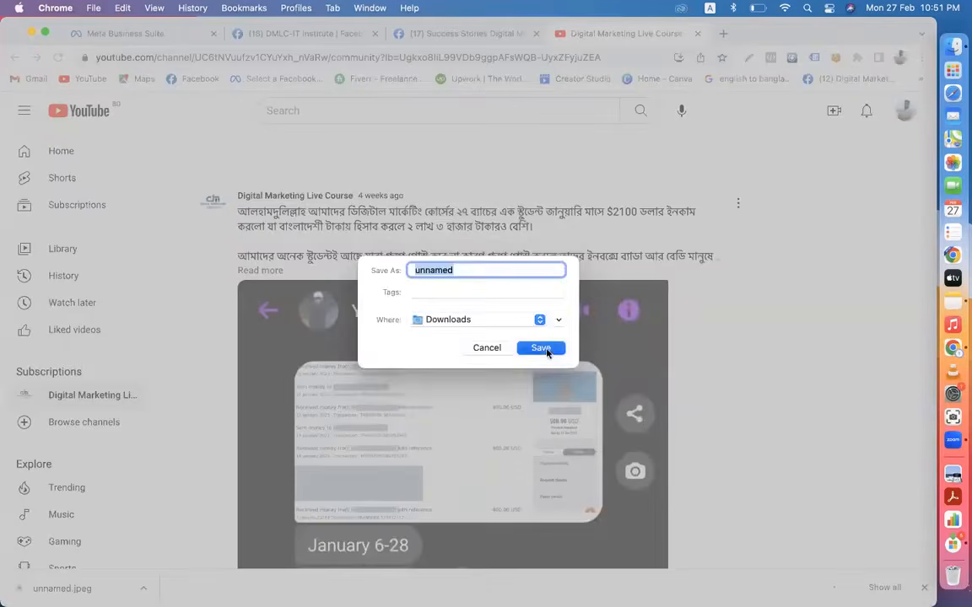
click(540, 348)
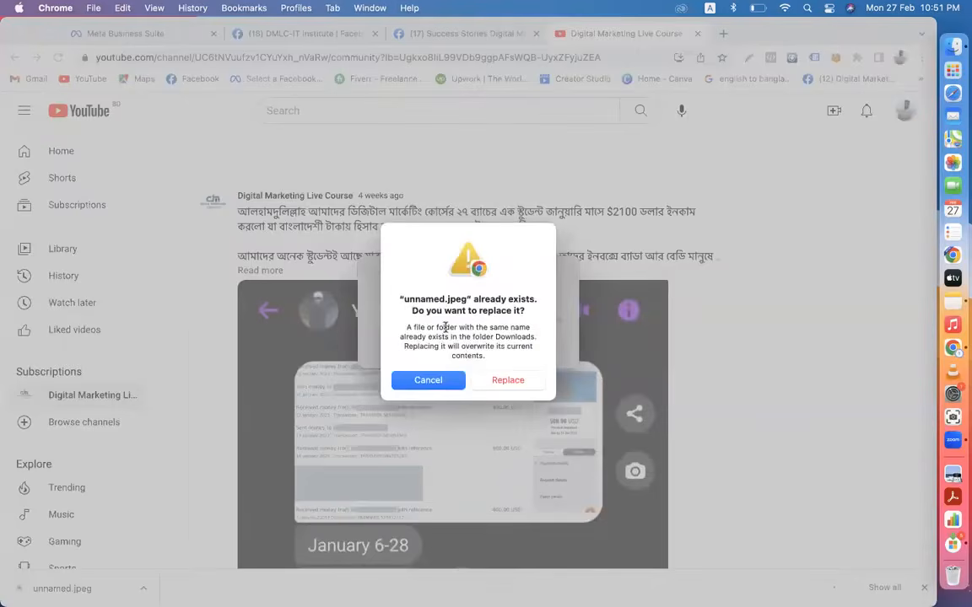
click(488, 383)
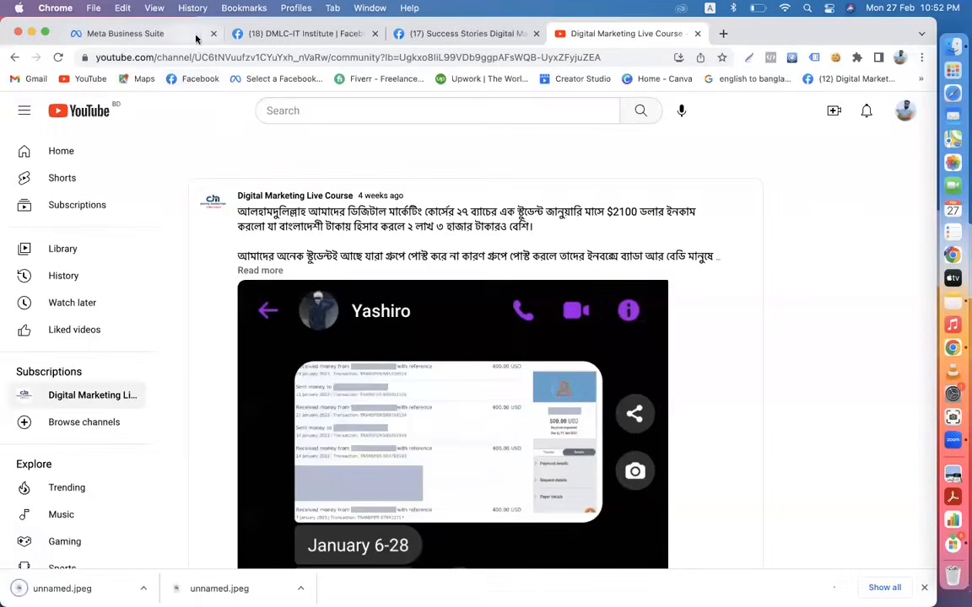
click(254, 33)
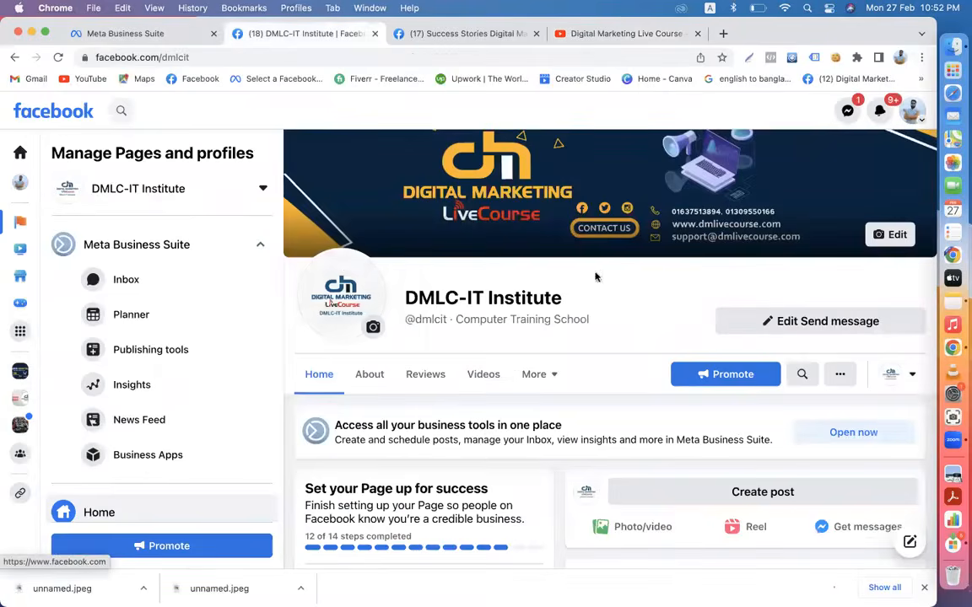
- Start a new DMLC-IT Institute post with photos from the computer
scroll(603, 360, down, 2)
scroll(603, 360, down, 2)
click(720, 249)
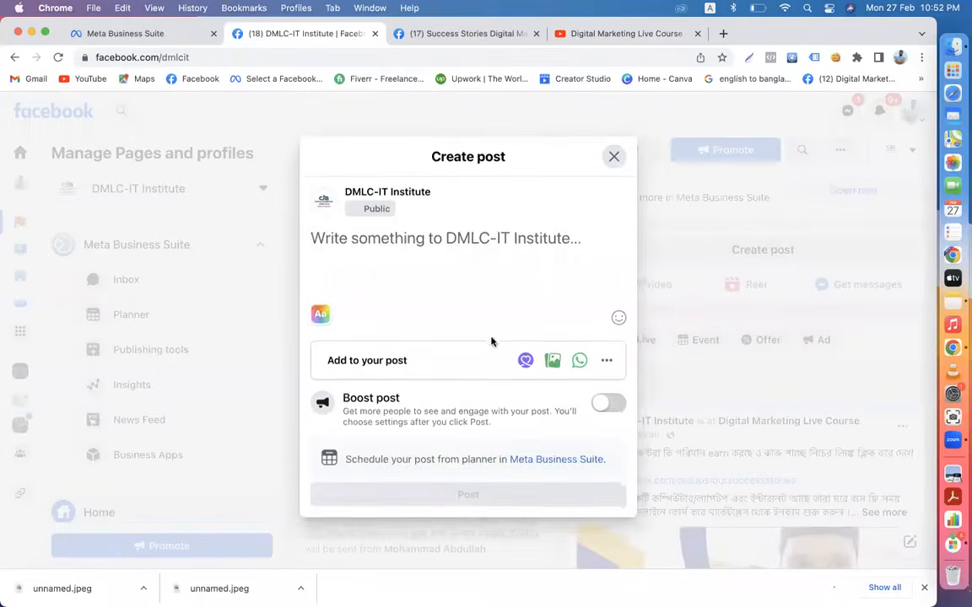
click(552, 364)
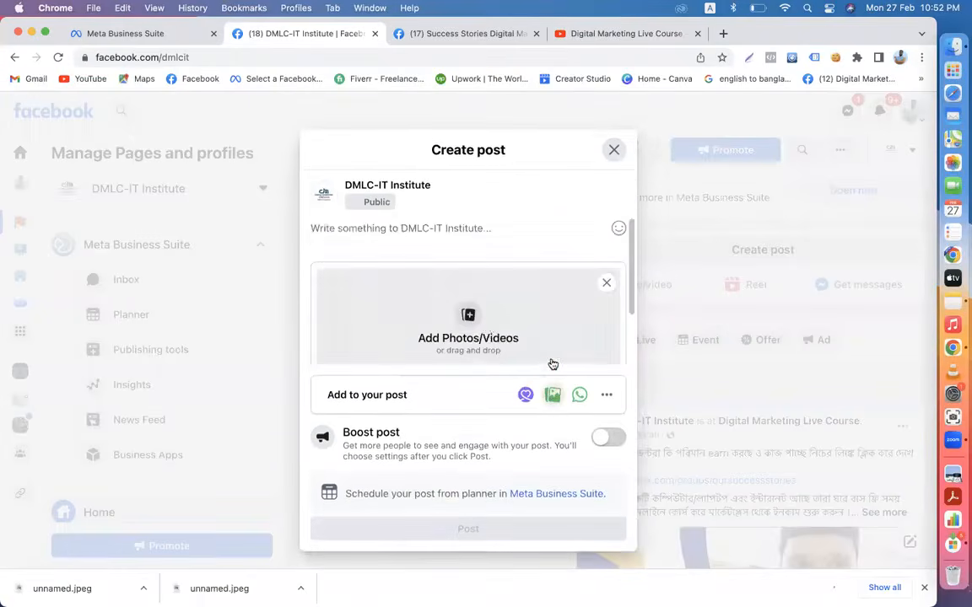
click(468, 320)
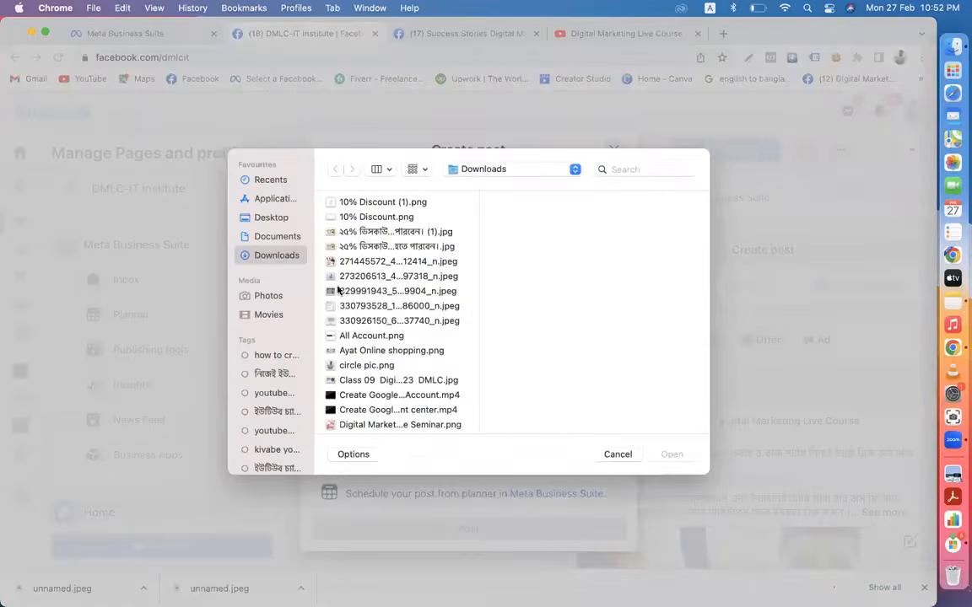
- Attach the group post and comment screenshots from Downloads to the draft
click(356, 293)
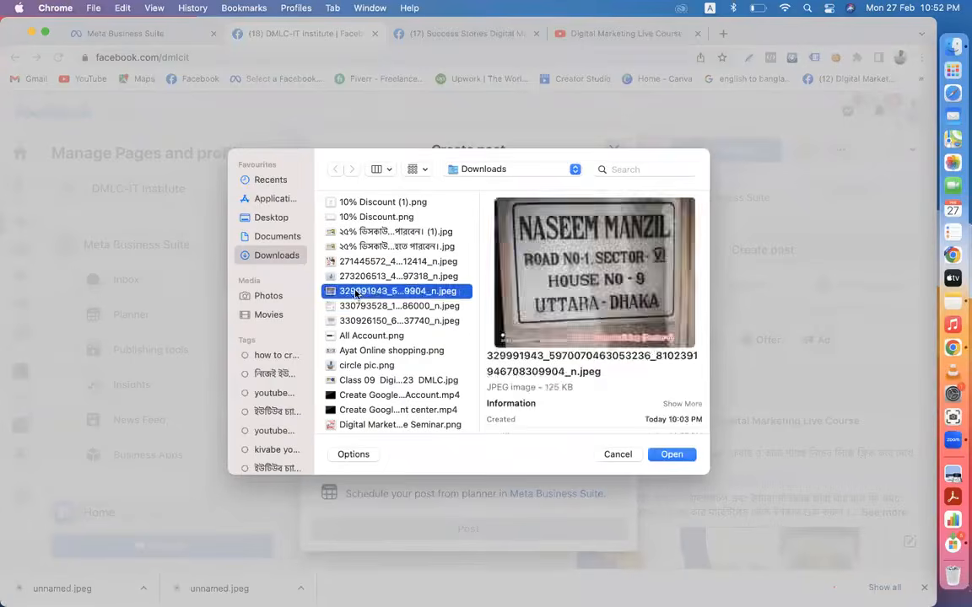
click(357, 307)
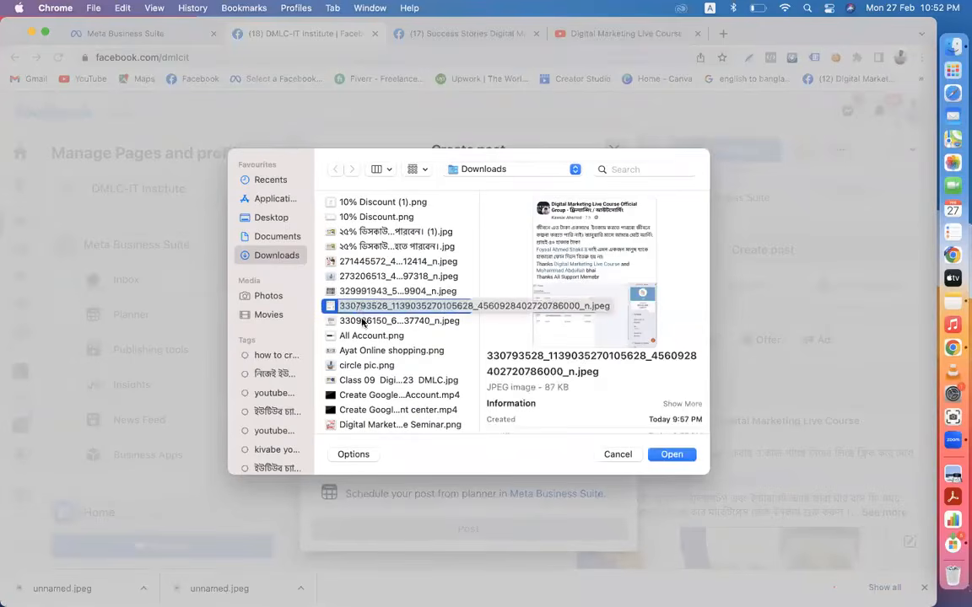
shift+click(362, 321)
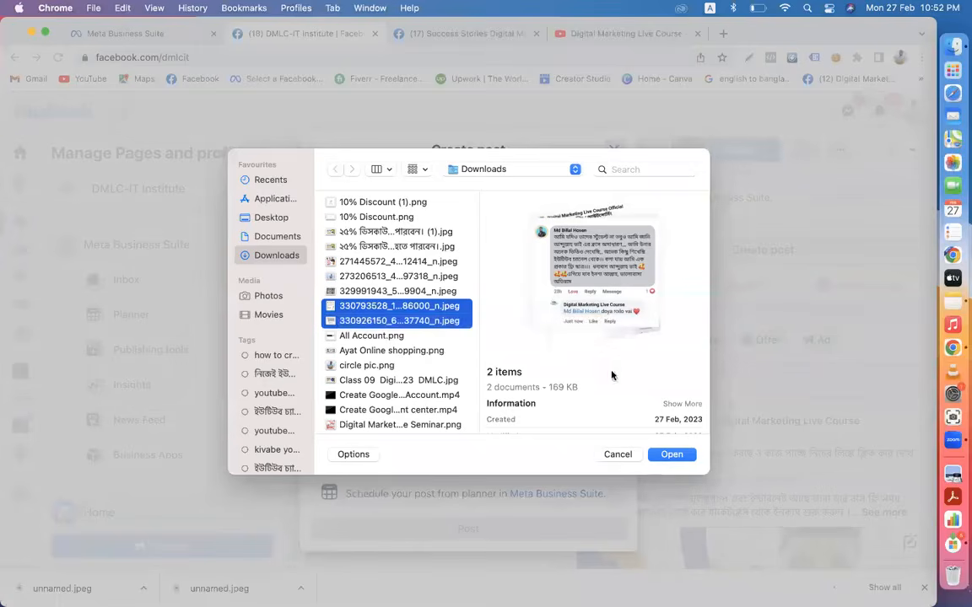
click(671, 455)
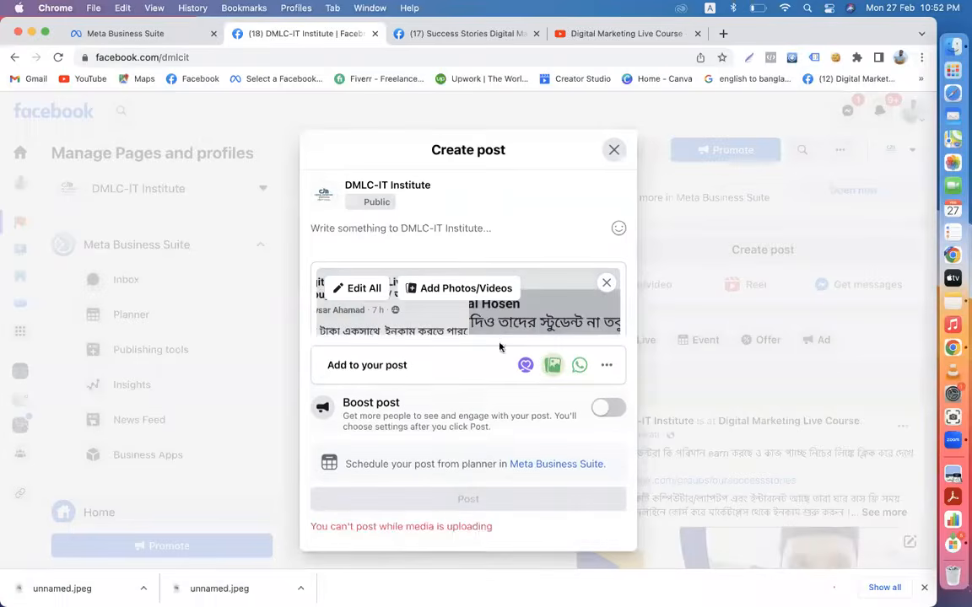
scroll(511, 335, down, 5)
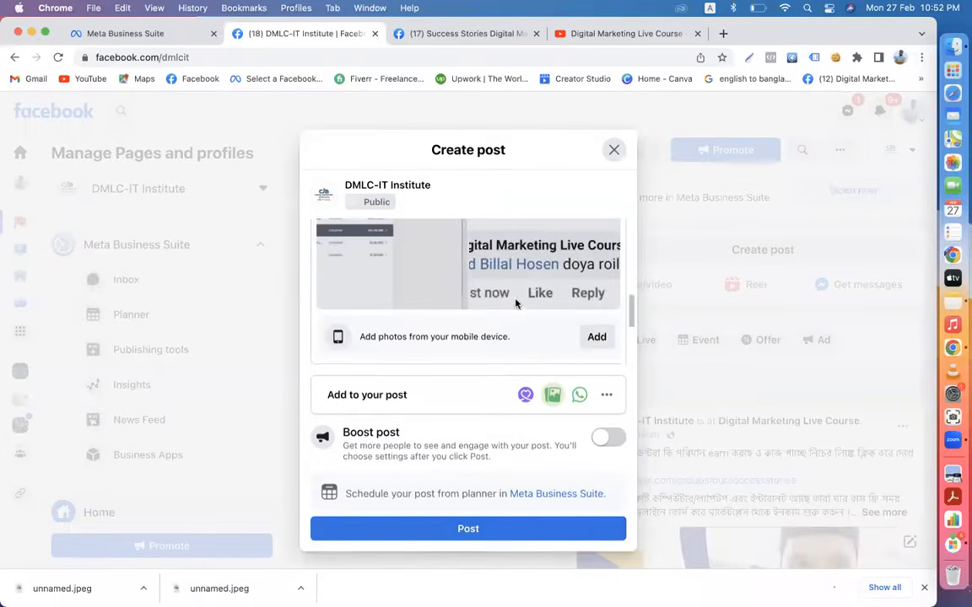
scroll(485, 280, up, 3)
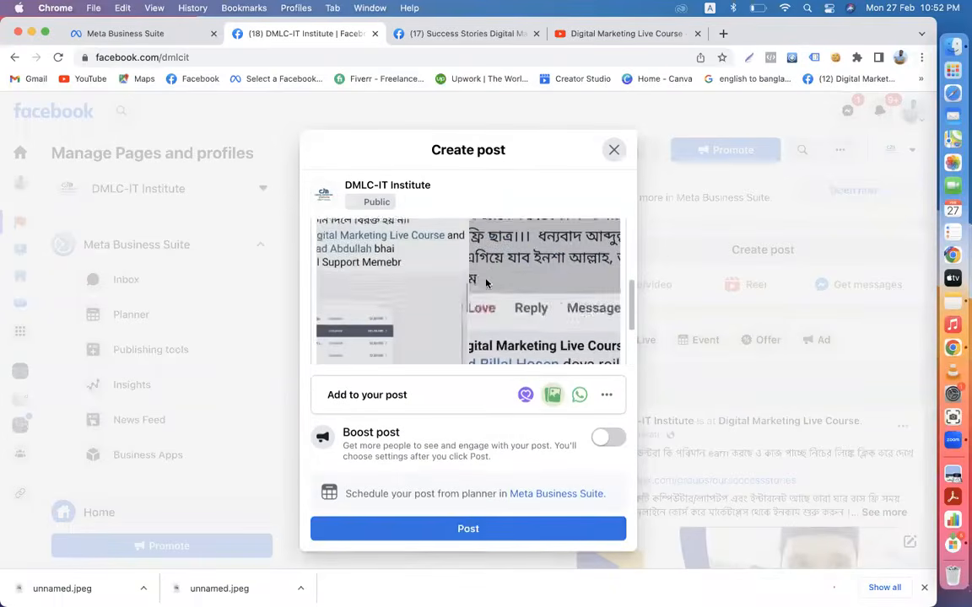
scroll(486, 284, up, 1)
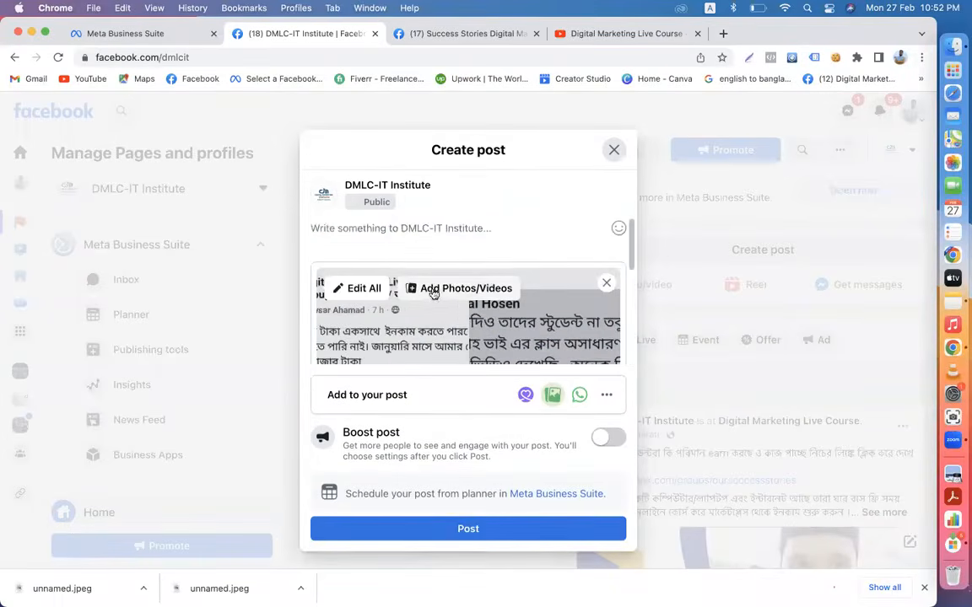
click(484, 290)
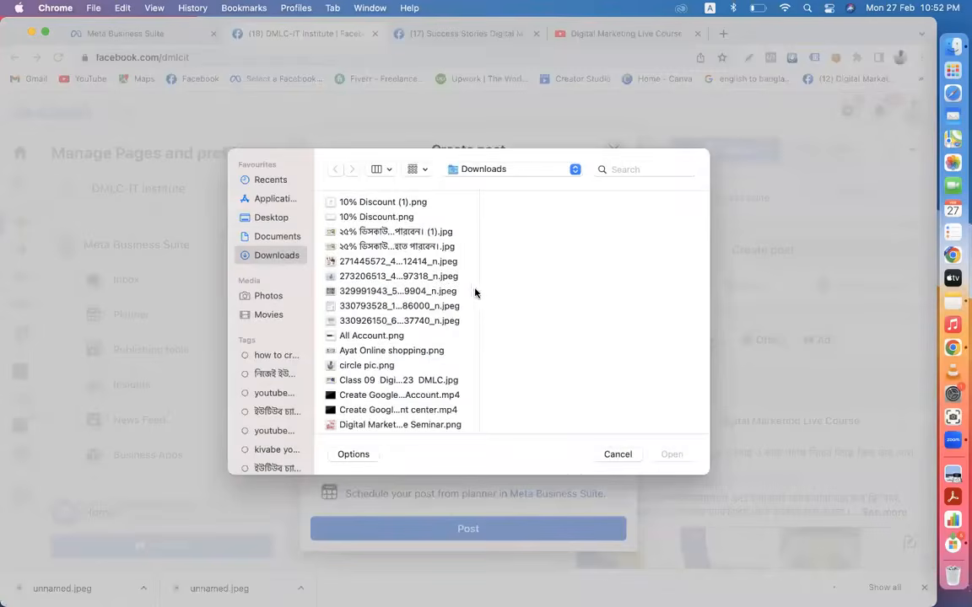
- Browse the Downloads images, previewing the screenshots, Screenshot.png and 10% Discount.png
click(385, 321)
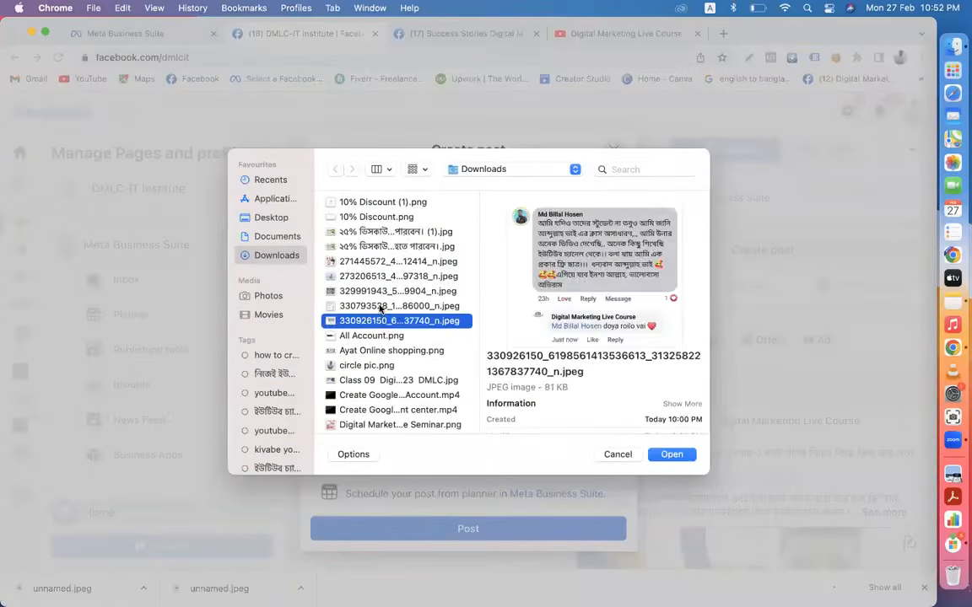
click(380, 307)
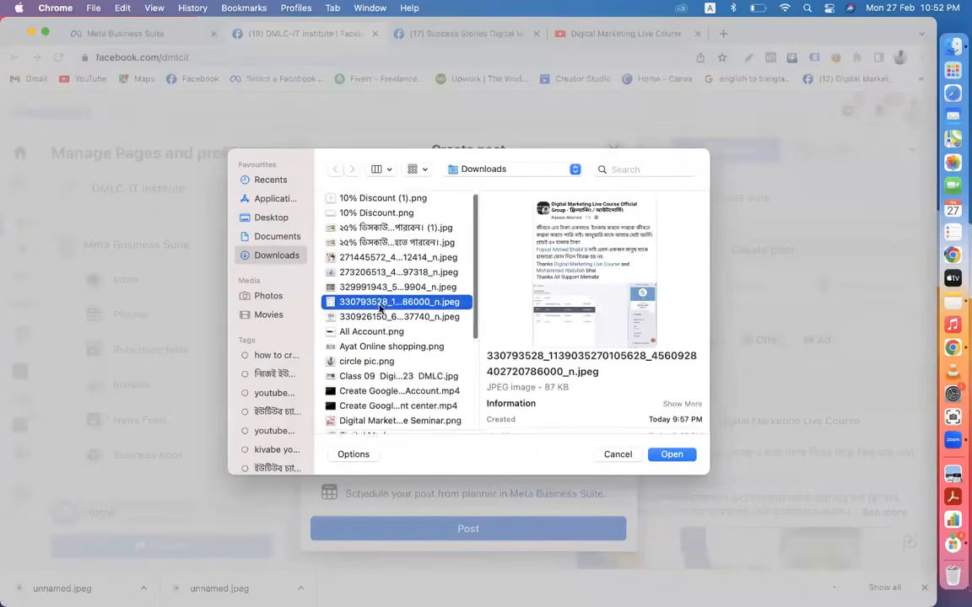
scroll(380, 309, down, 5)
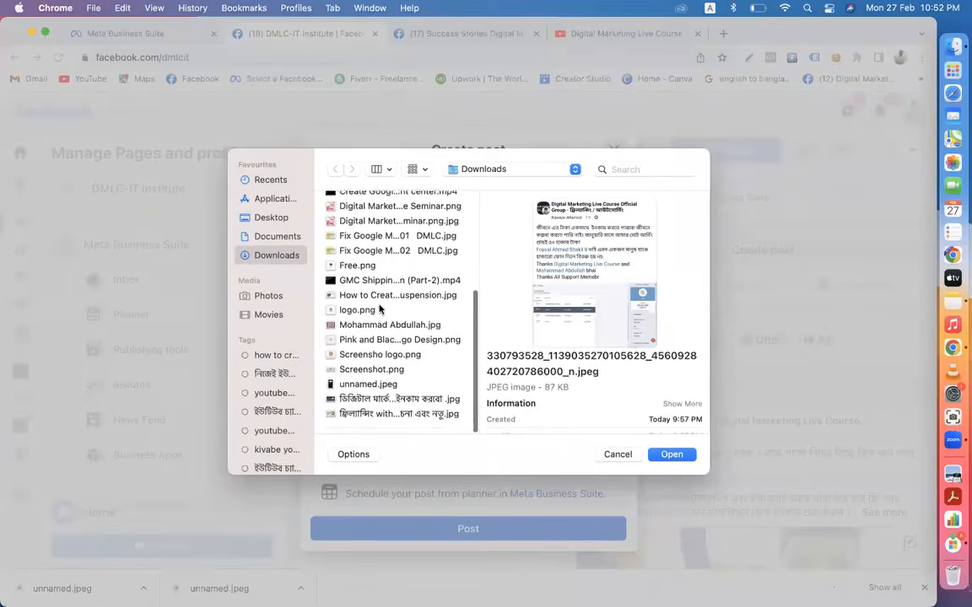
click(371, 376)
scroll(396, 328, up, 2)
scroll(396, 328, up, 2)
scroll(397, 327, down, 3)
scroll(396, 327, down, 1)
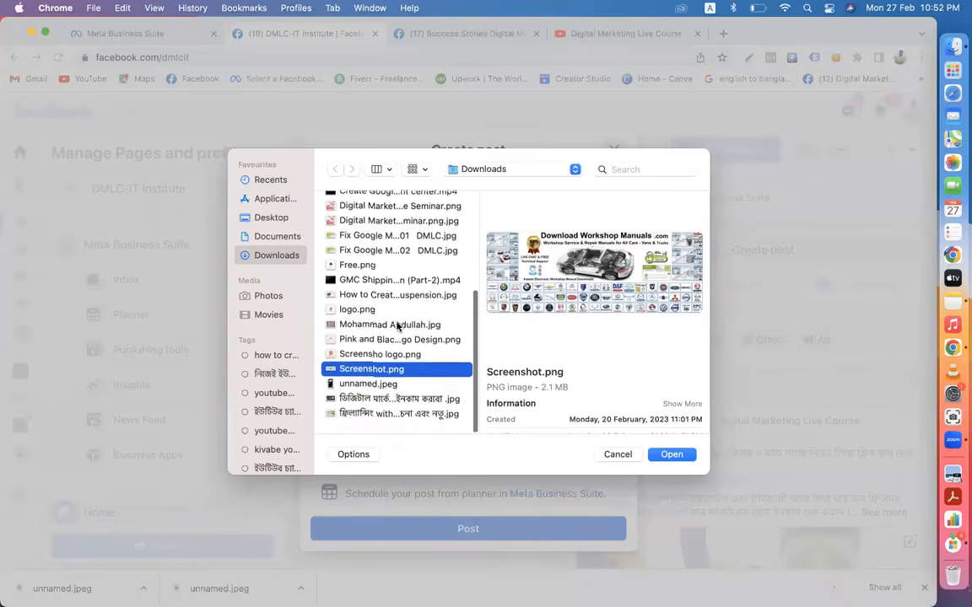
scroll(396, 328, up, 2)
scroll(397, 328, up, 8)
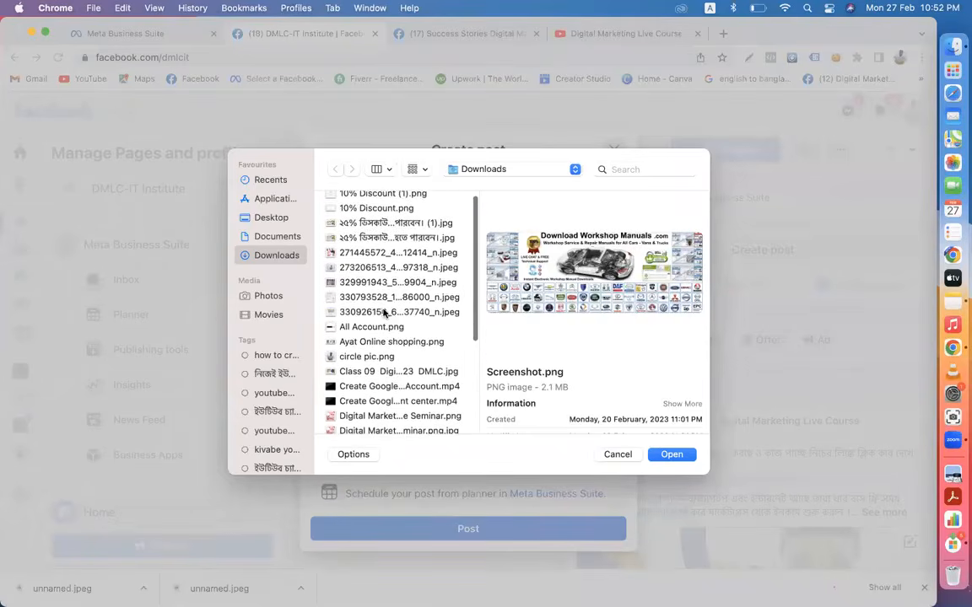
click(383, 312)
click(381, 298)
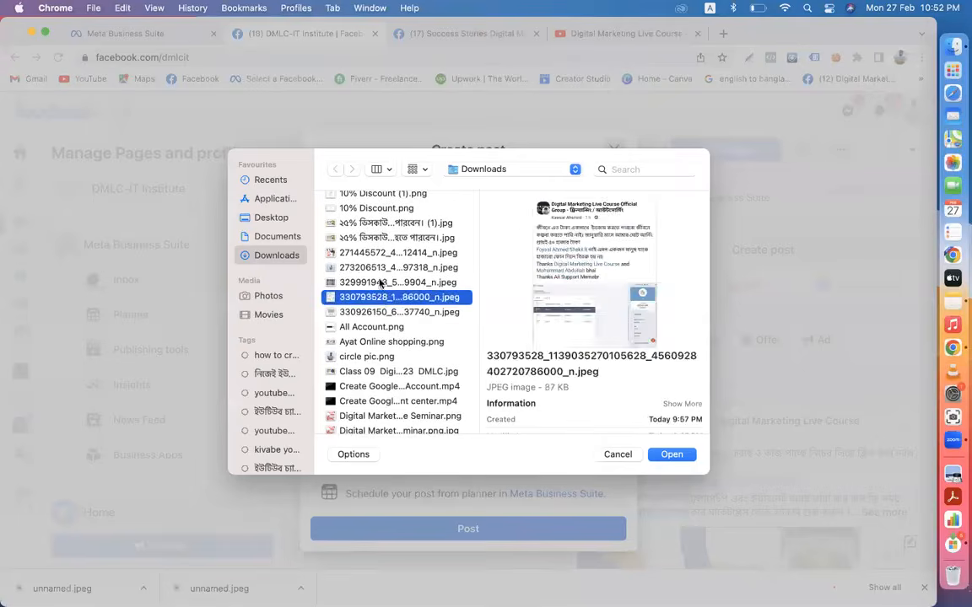
click(380, 283)
click(377, 268)
click(367, 211)
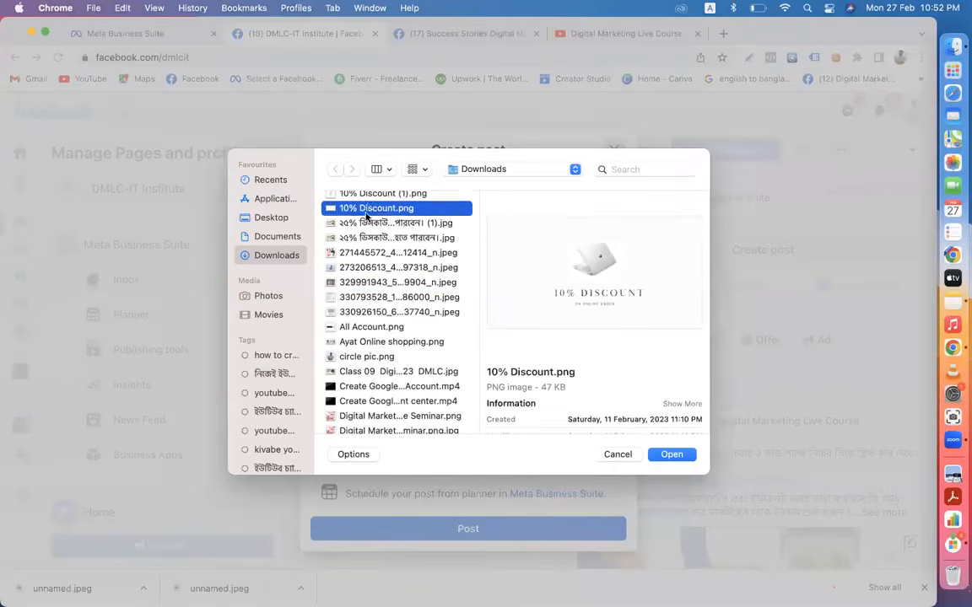
- Select unnamed.jpeg and attach it to the post draft
scroll(365, 215, up, 1)
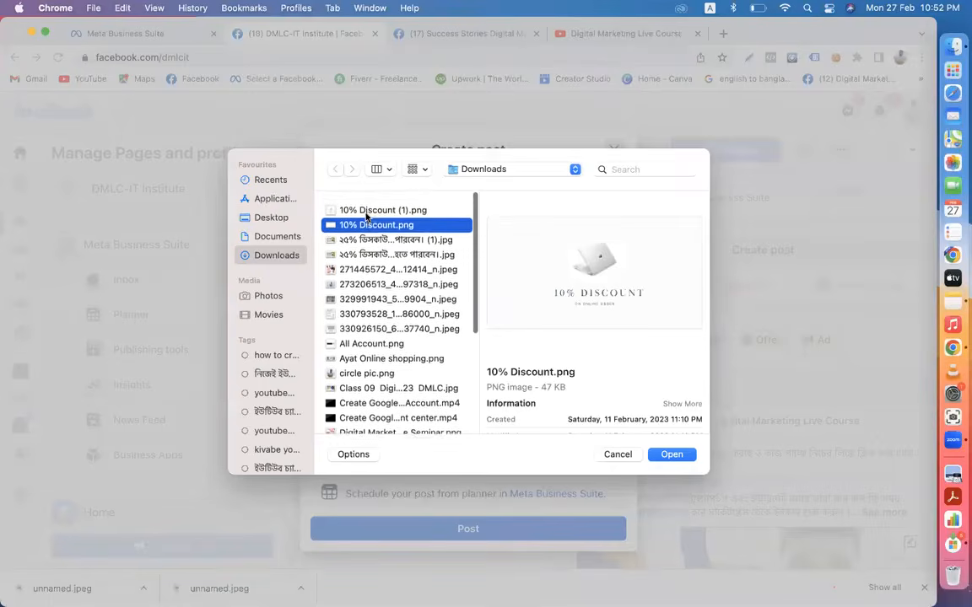
scroll(365, 217, down, 3)
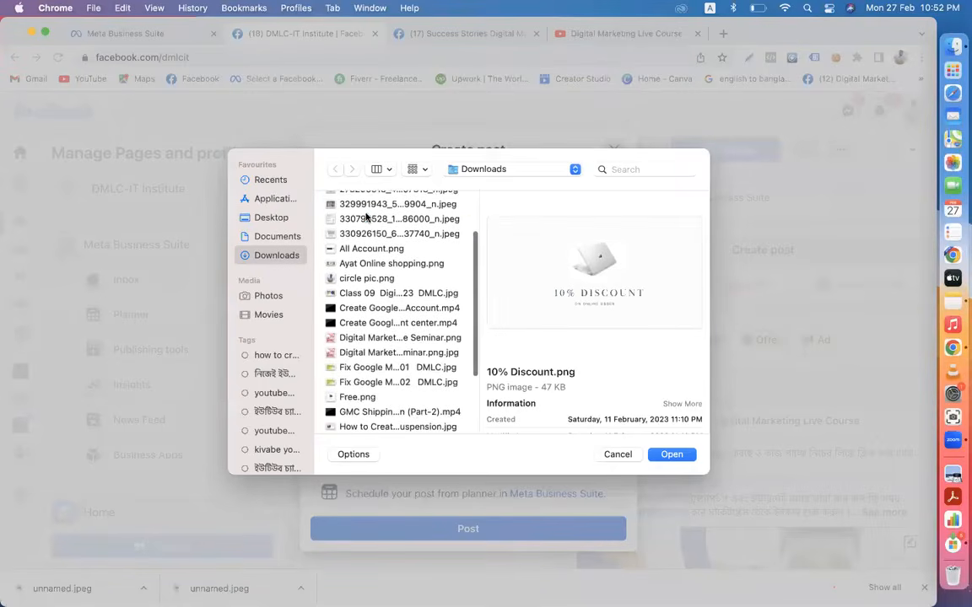
scroll(365, 217, down, 4)
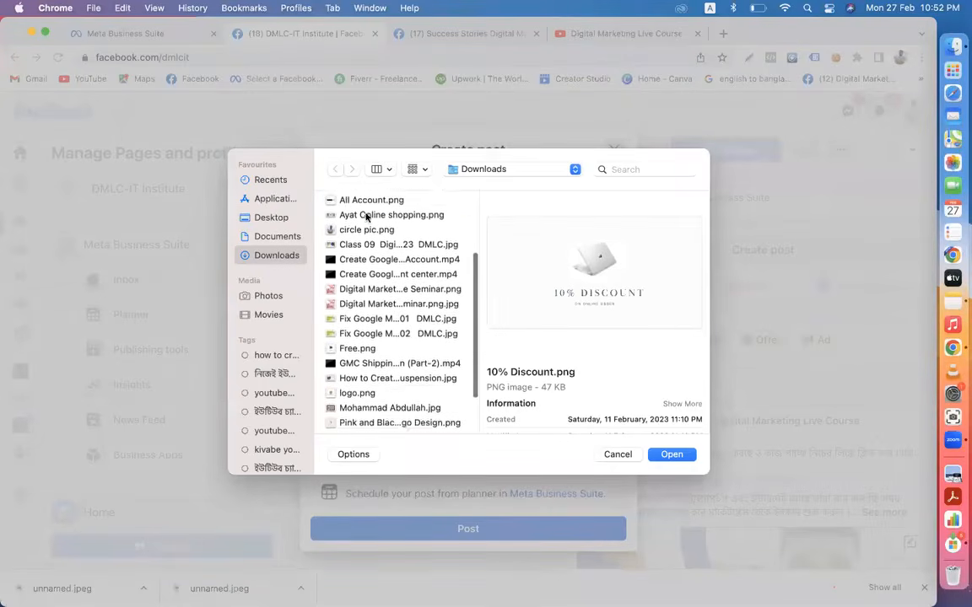
scroll(365, 217, down, 2)
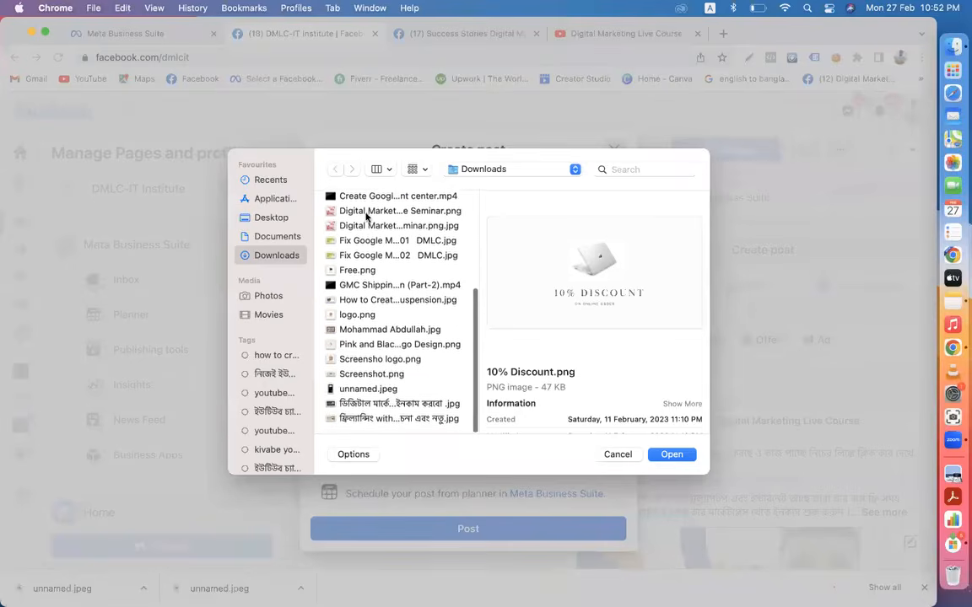
click(349, 390)
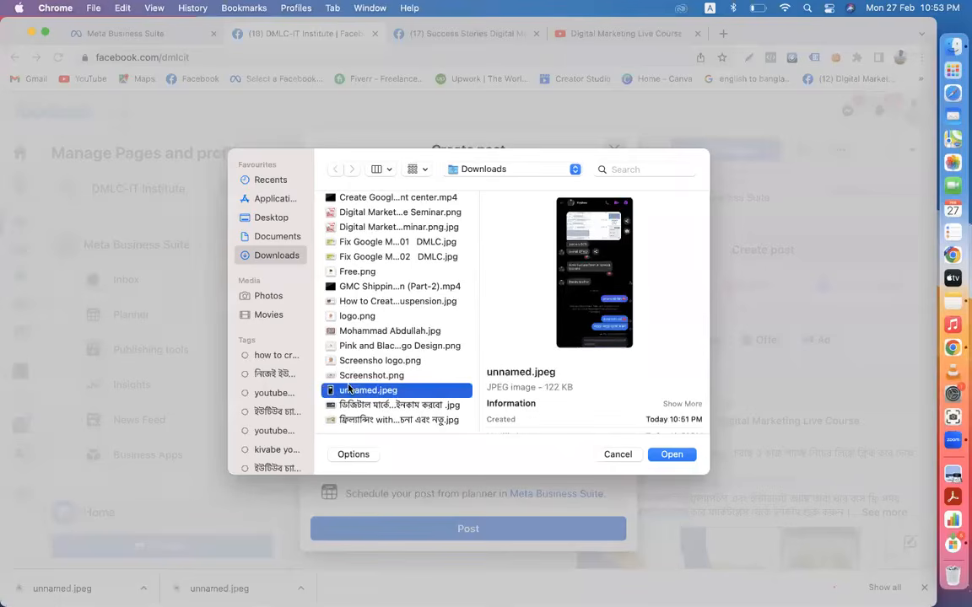
click(672, 454)
- Cancel adding further photos to the draft and return to the YouTube community post
scroll(486, 313, down, 5)
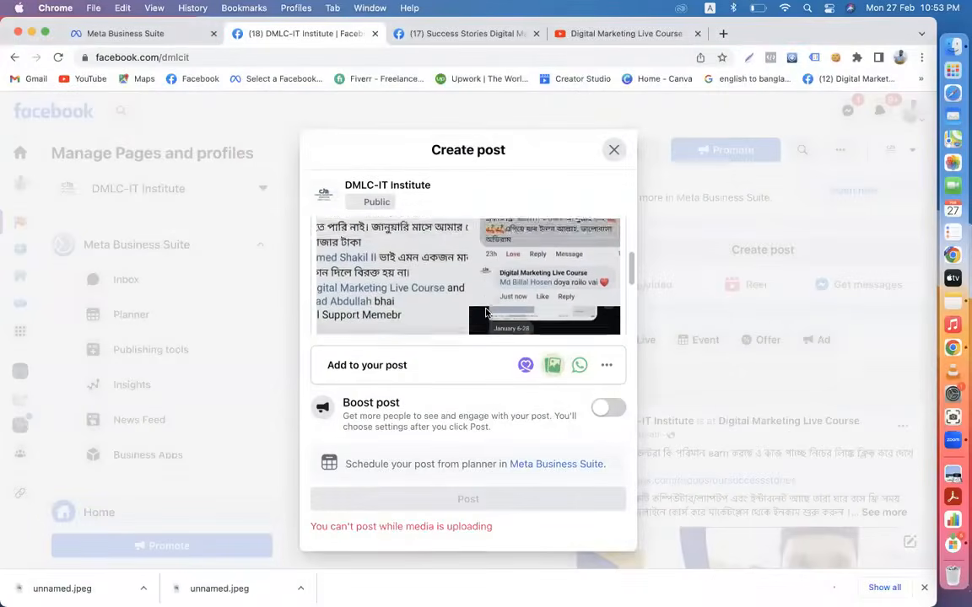
scroll(485, 313, up, 3)
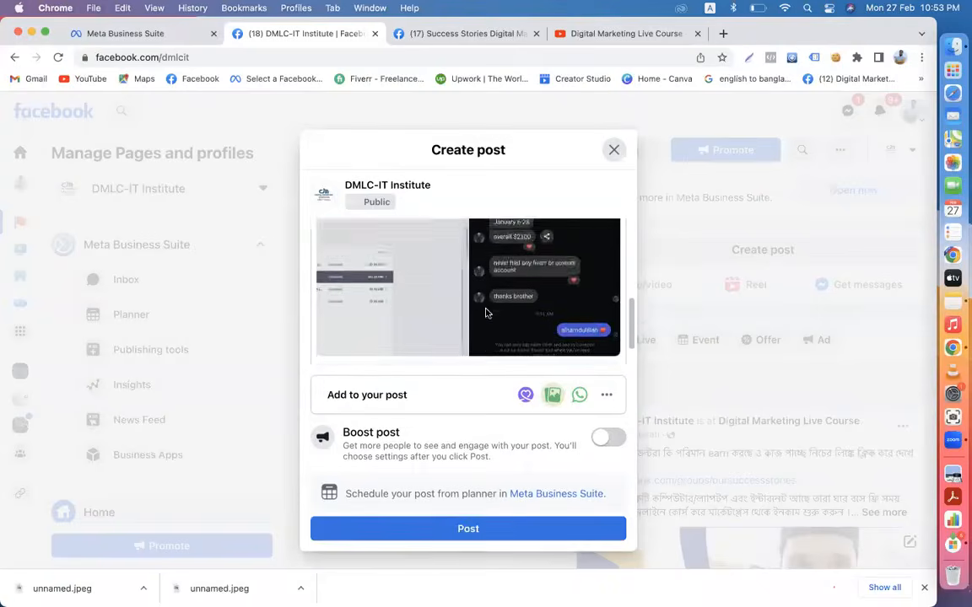
click(426, 288)
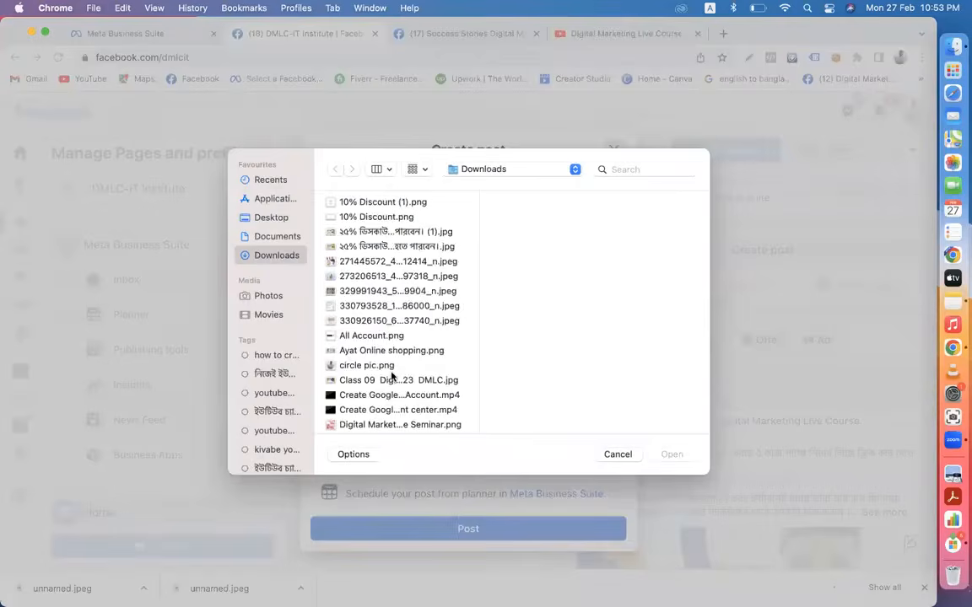
scroll(371, 371, down, 8)
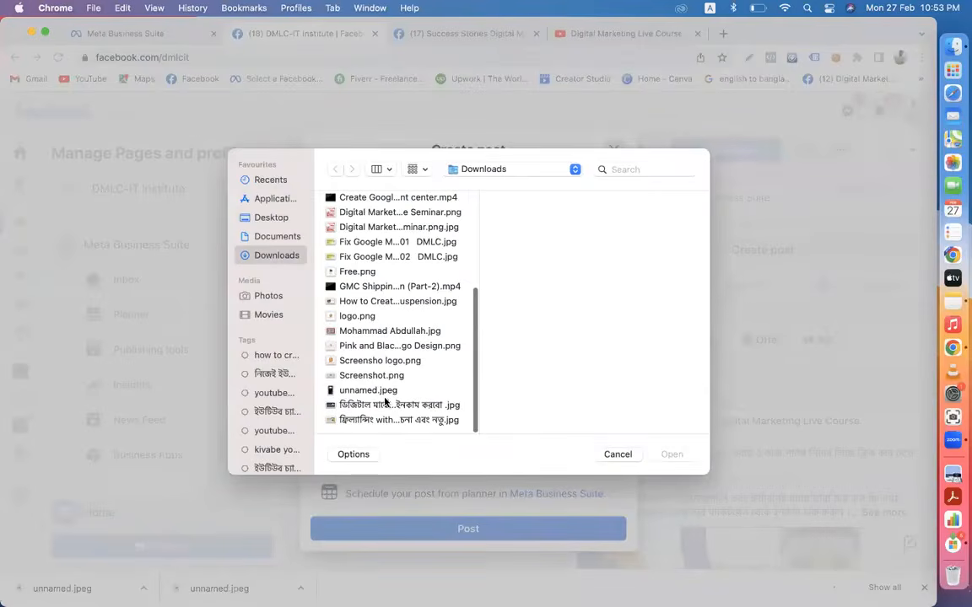
click(617, 454)
click(578, 38)
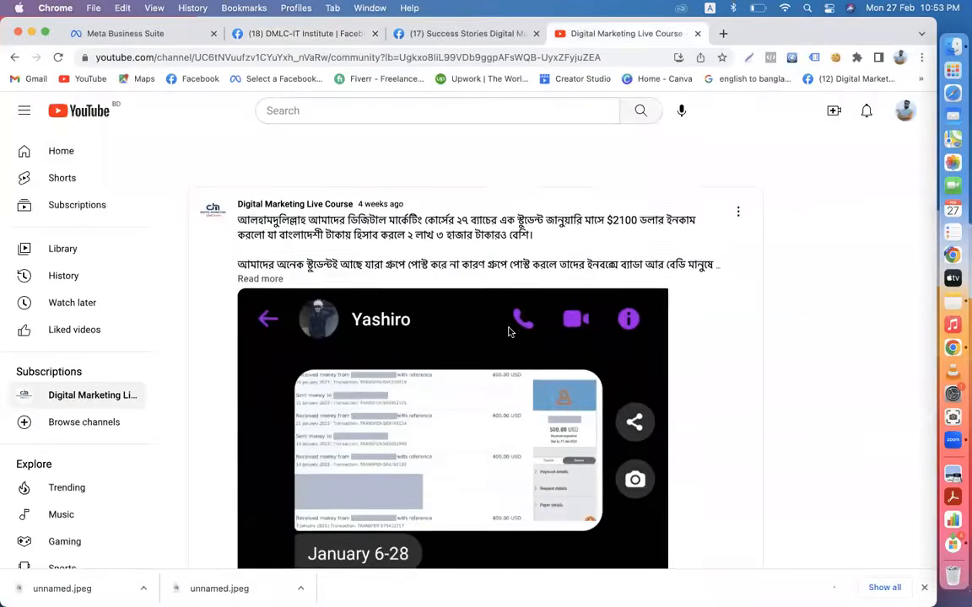
- Return to the Community feed and open the $3040 earnings post
scroll(509, 332, down, 3)
scroll(313, 254, down, 2)
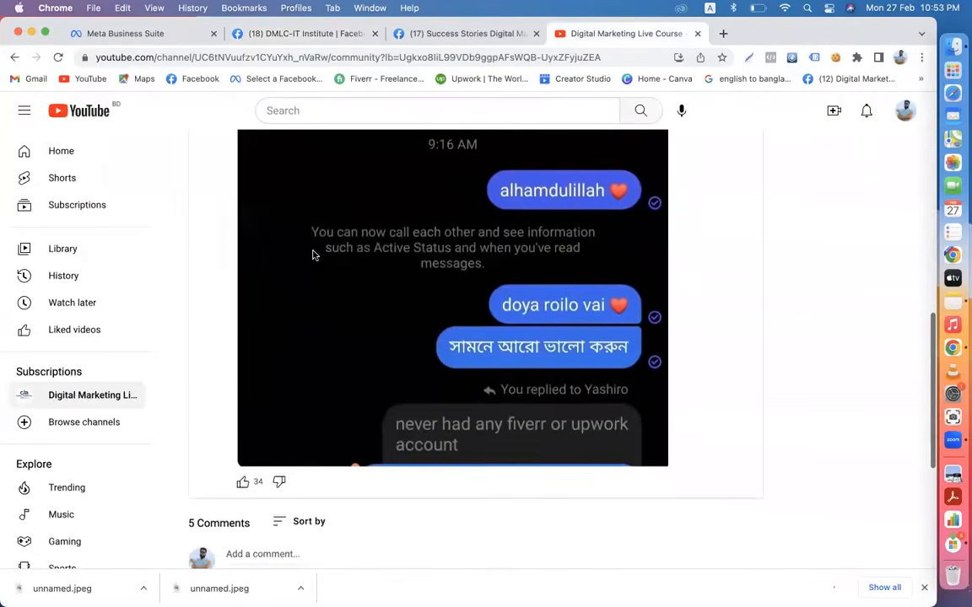
click(14, 61)
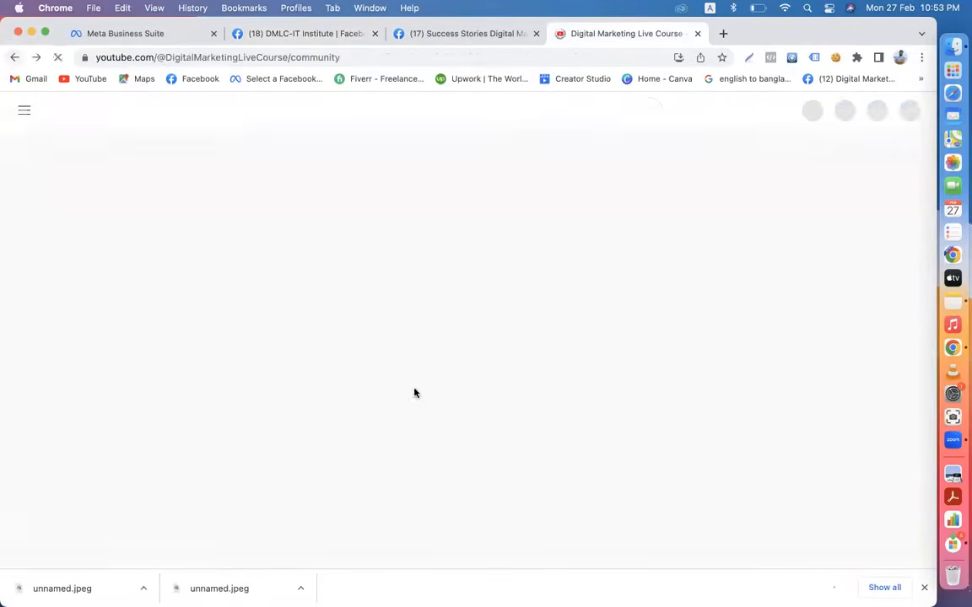
scroll(414, 447, down, 10)
scroll(414, 468, down, 15)
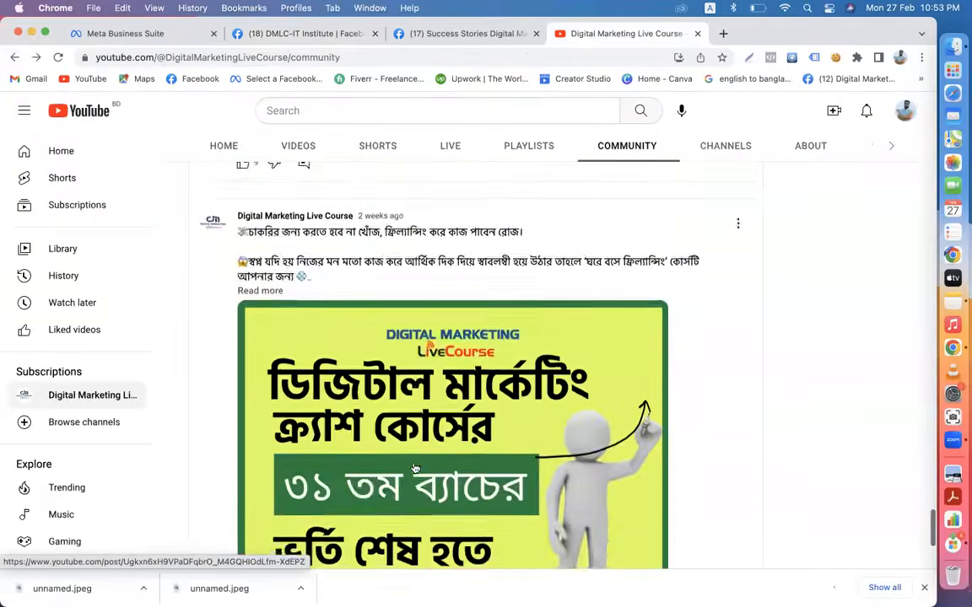
scroll(414, 468, down, 15)
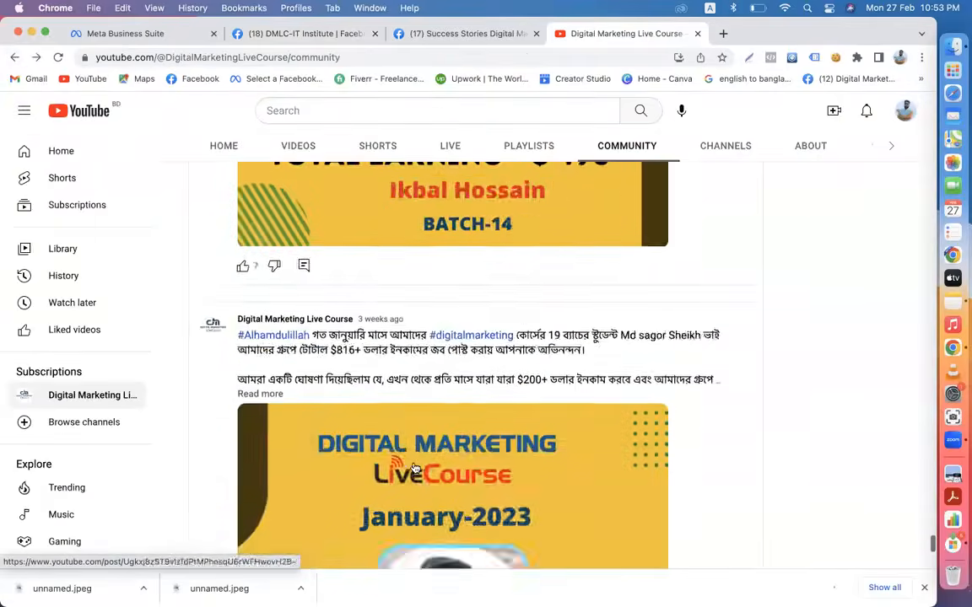
scroll(415, 468, down, 15)
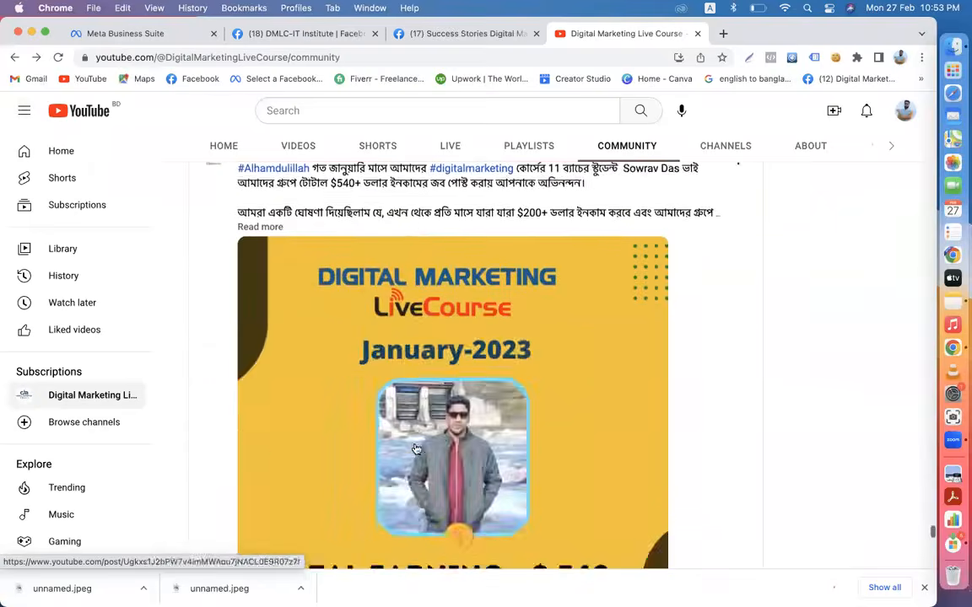
scroll(414, 450, down, 7)
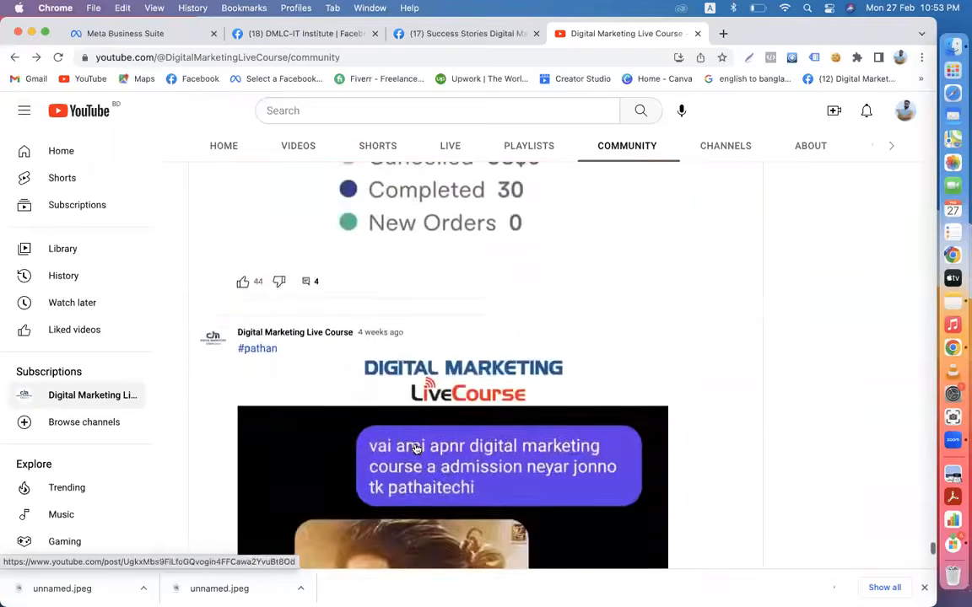
scroll(414, 449, up, 4)
click(418, 436)
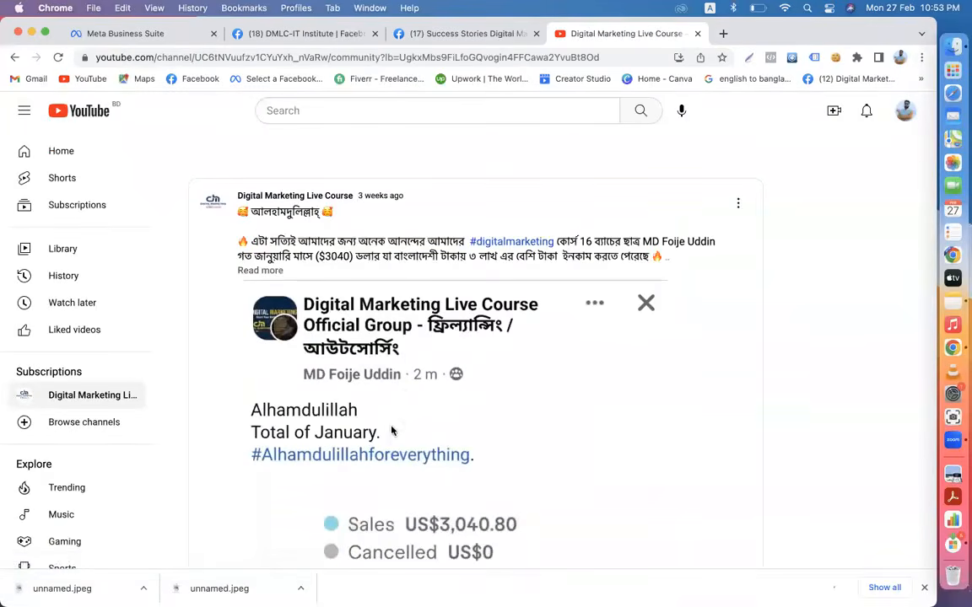
- Save the post's image to Downloads as unnamed2.jpeg
right_click(391, 431)
click(415, 448)
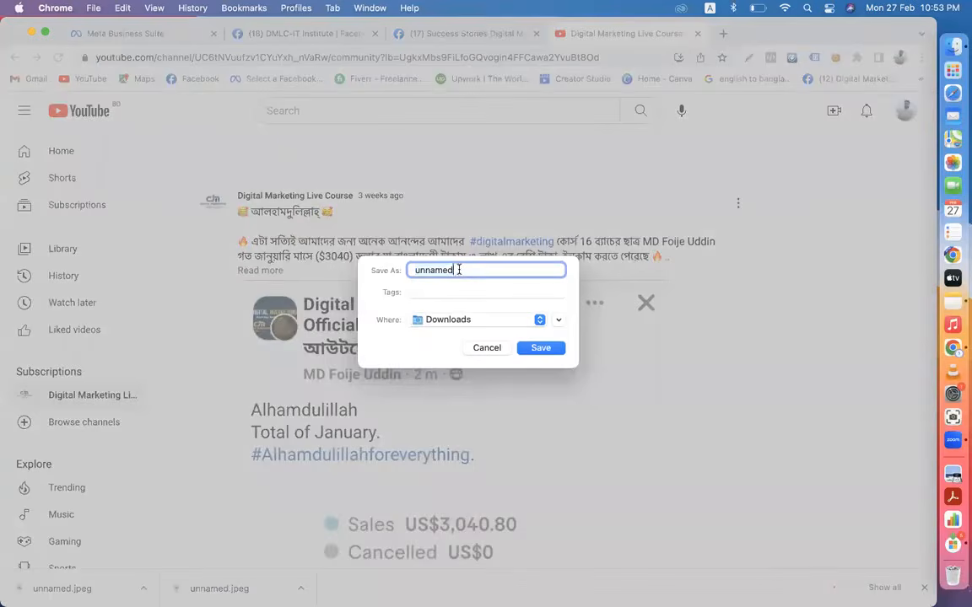
text(2)
click(540, 348)
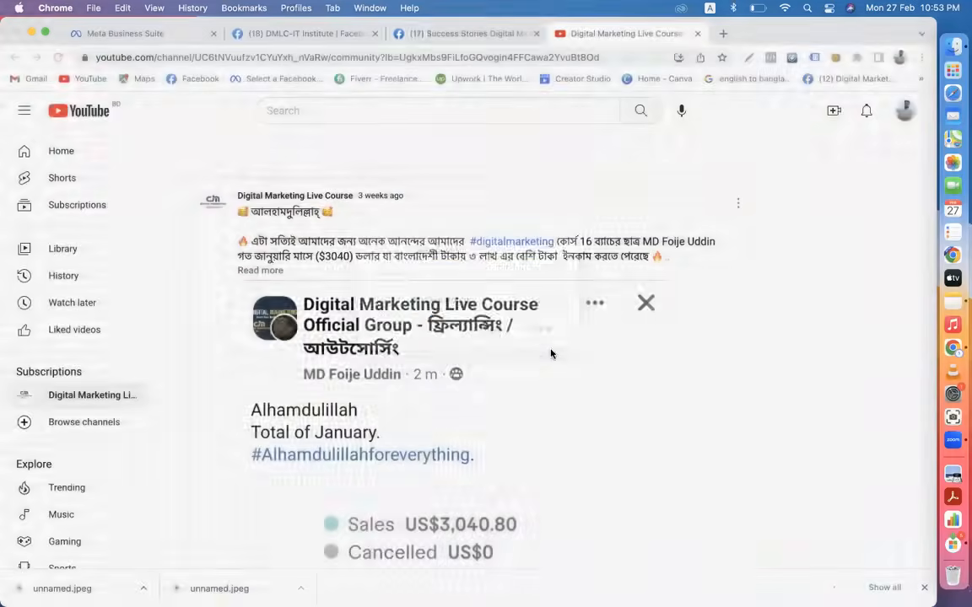
- Attach the downloaded unnamed2.jpeg to the DMLC-IT Institute post draft
click(293, 36)
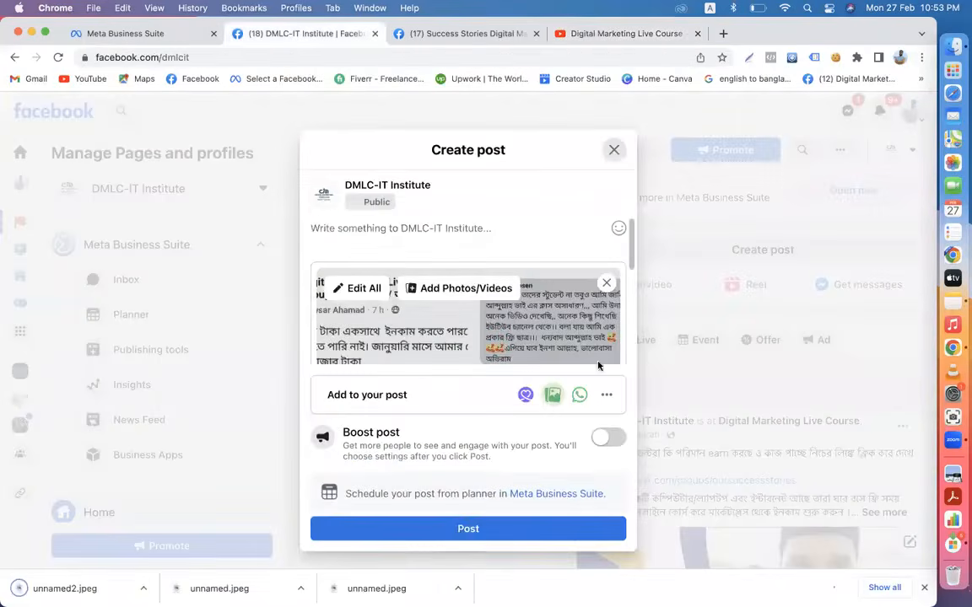
click(447, 287)
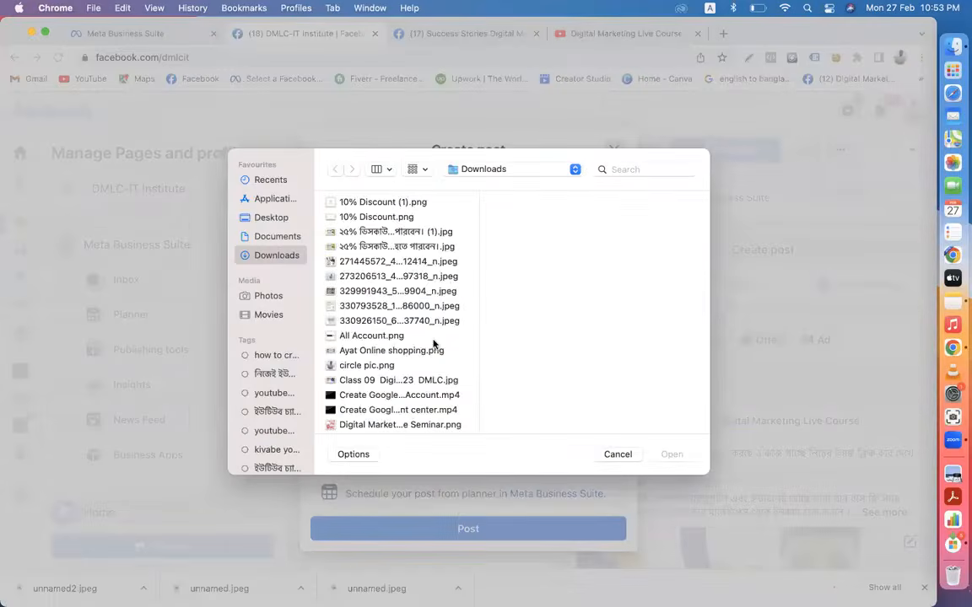
scroll(433, 344, down, 5)
click(399, 391)
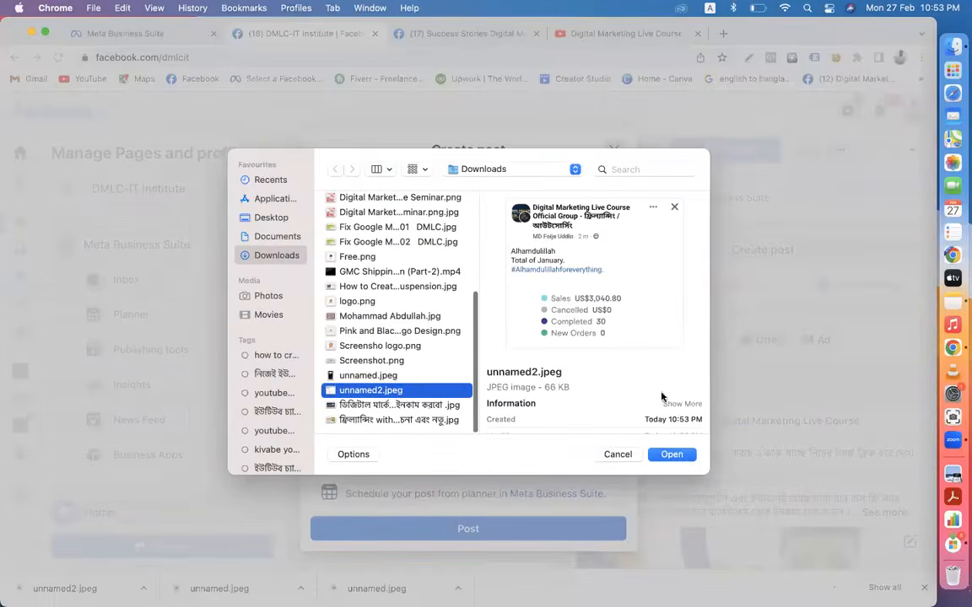
click(673, 455)
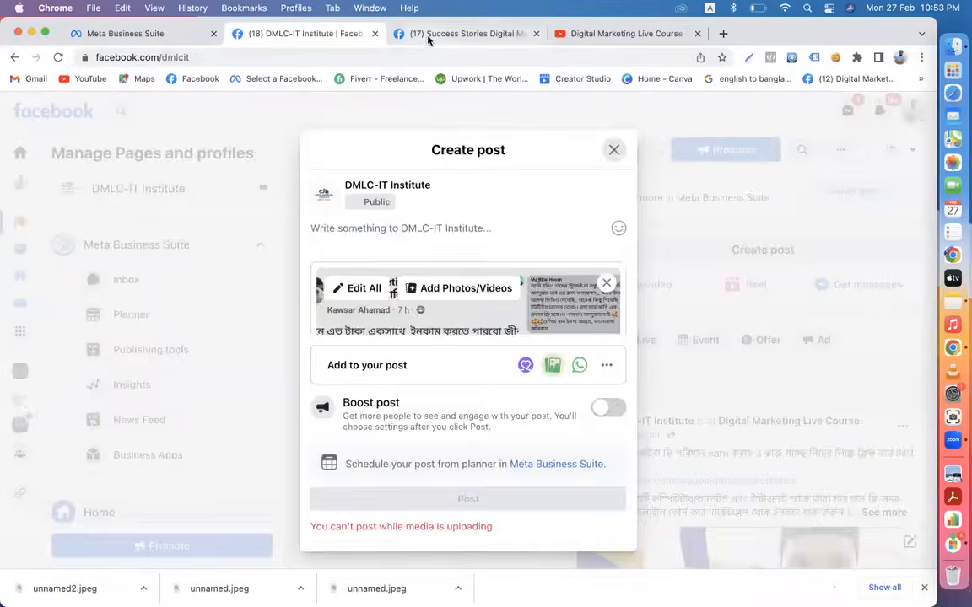
click(428, 38)
- Select a personal profile post's Bengali caption and hashtags
click(54, 106)
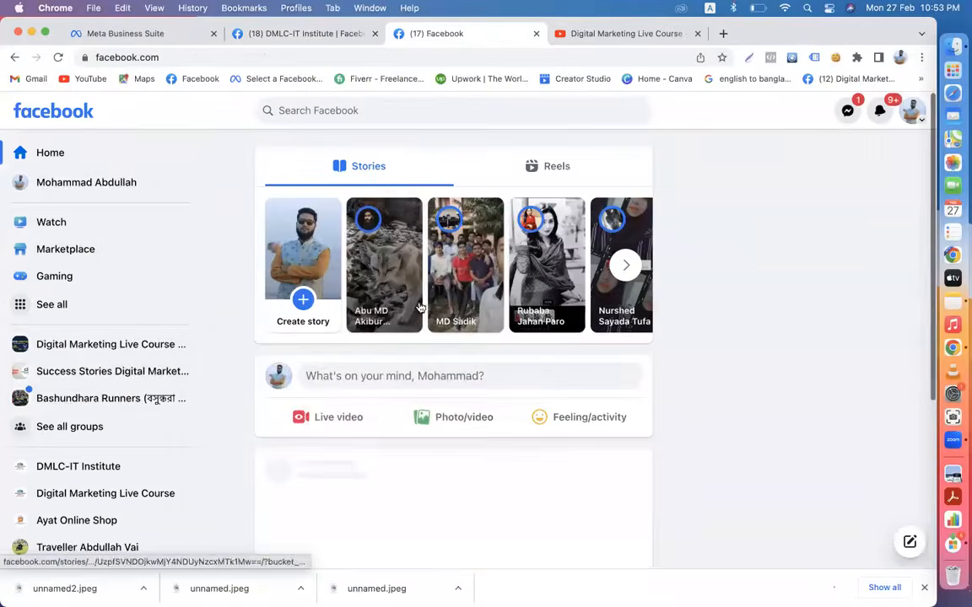
click(111, 187)
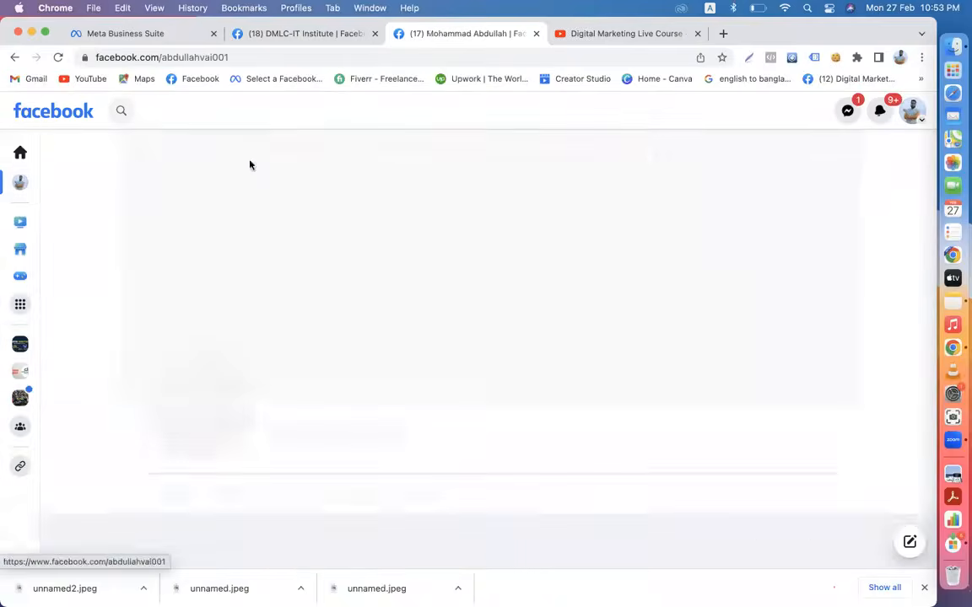
scroll(554, 409, down, 15)
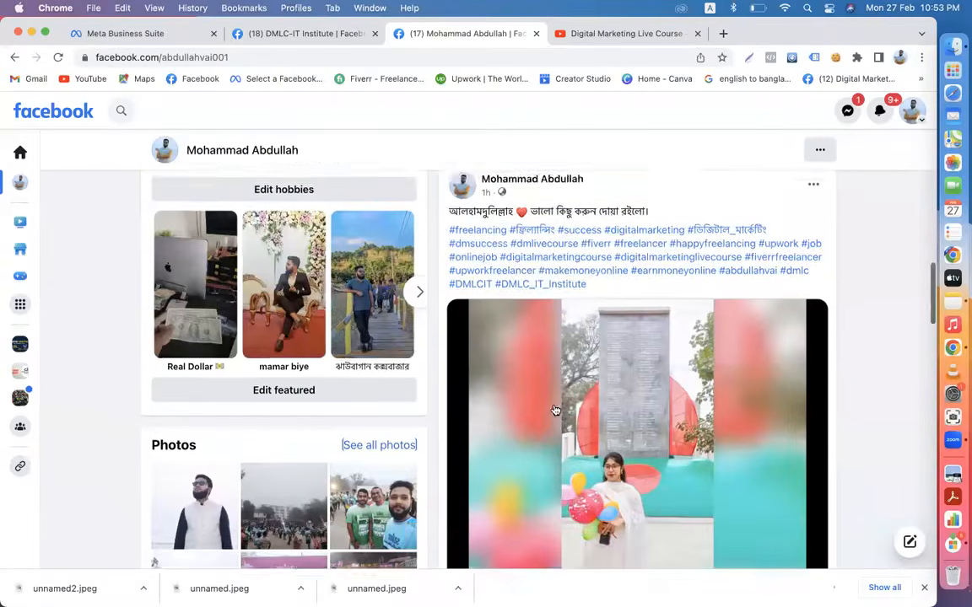
scroll(554, 411, down, 1)
drag(527, 244, 460, 197)
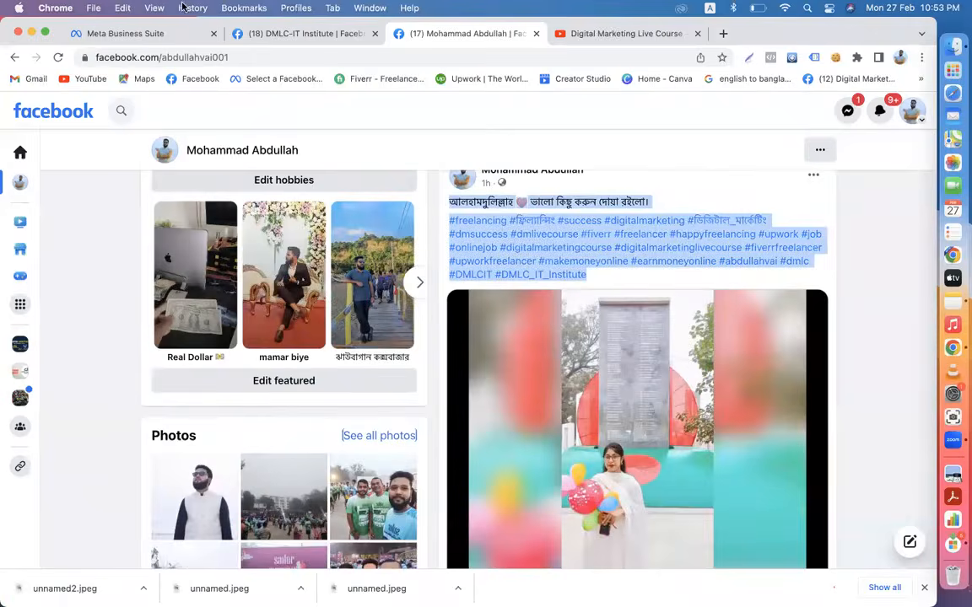
- Paste the caption into the DMLC-IT Institute draft, adding blank lines before the hashtags
click(306, 33)
click(375, 225)
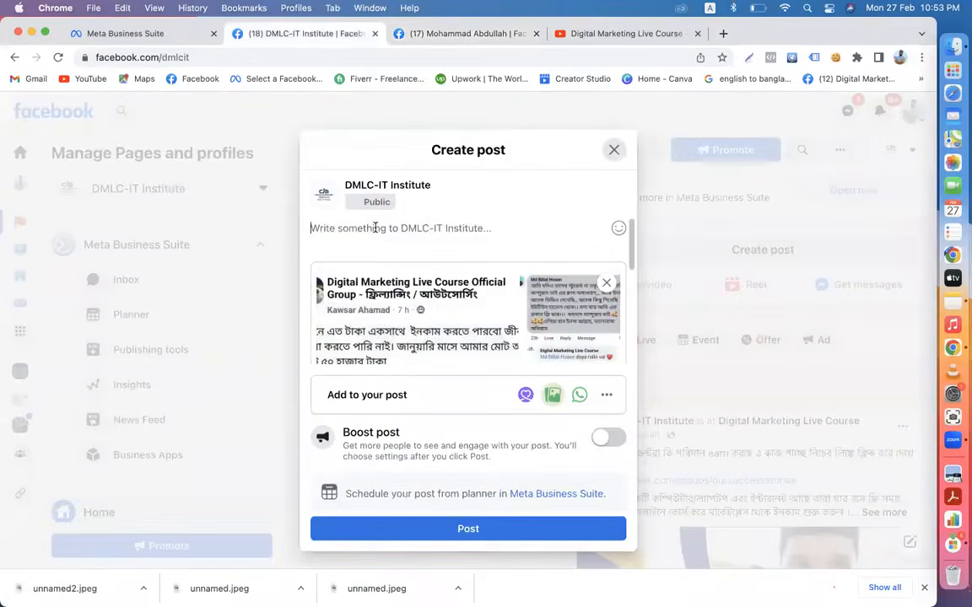
key(super+v)
click(511, 229)
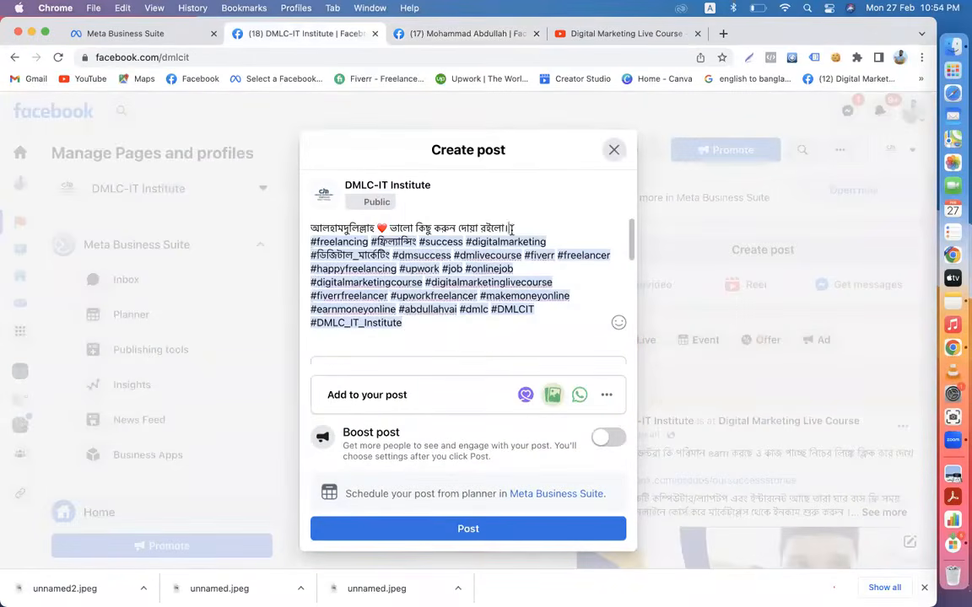
key(Return)
key(Return)
scroll(464, 262, down, 5)
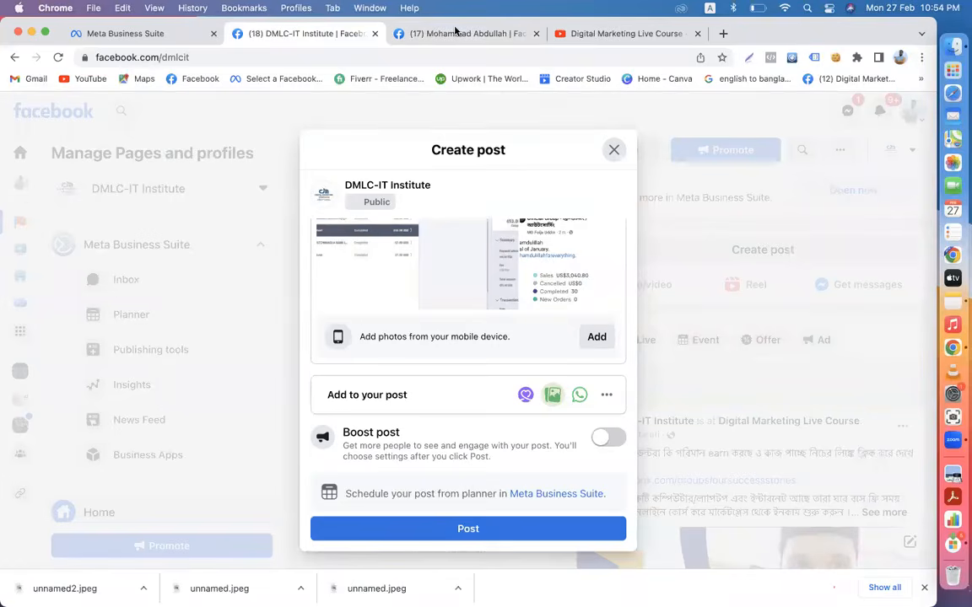
- Look over the DMLC-IT Institute page from the home feed, then return to the draft
click(447, 33)
click(71, 108)
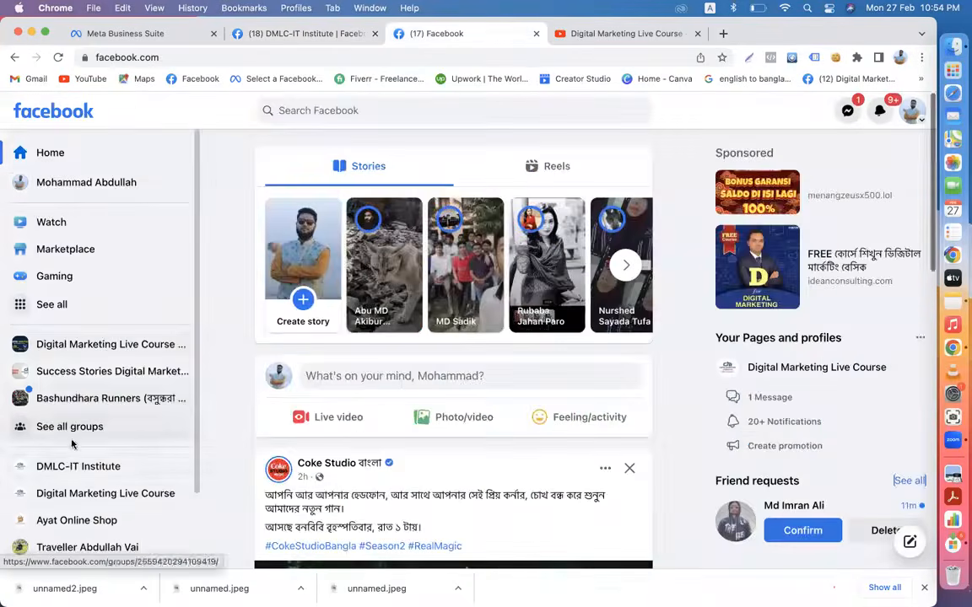
click(60, 475)
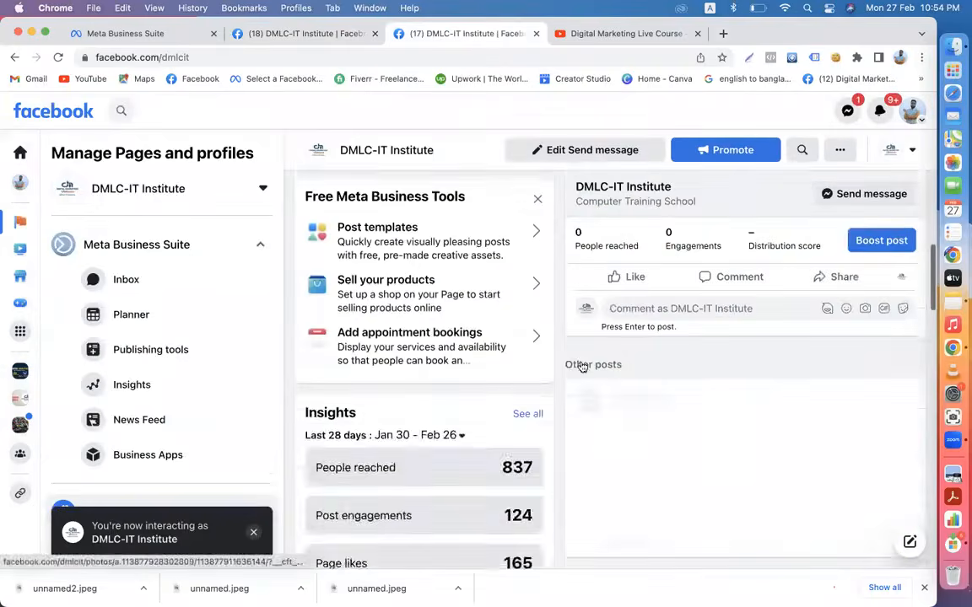
scroll(689, 311, down, 5)
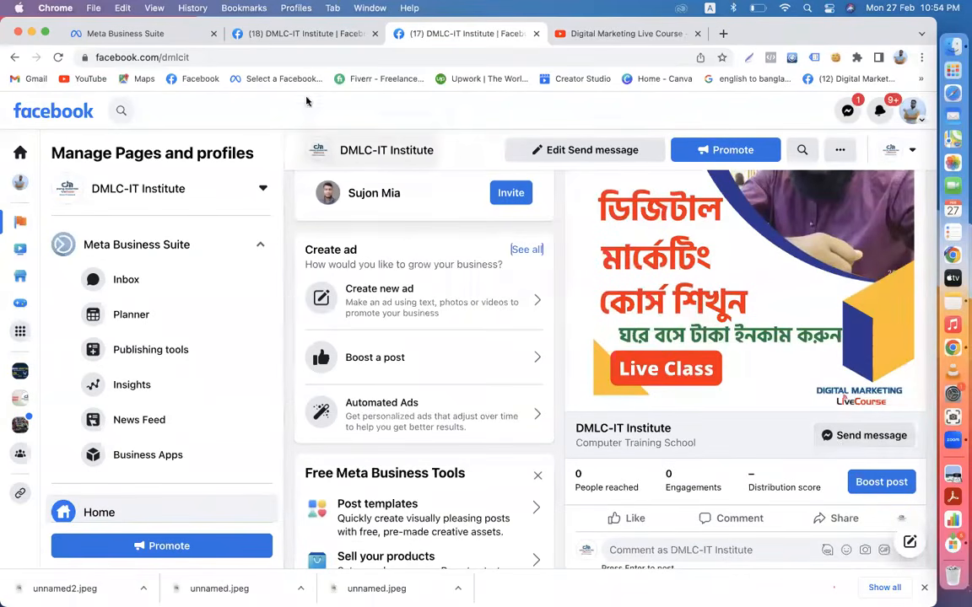
click(299, 34)
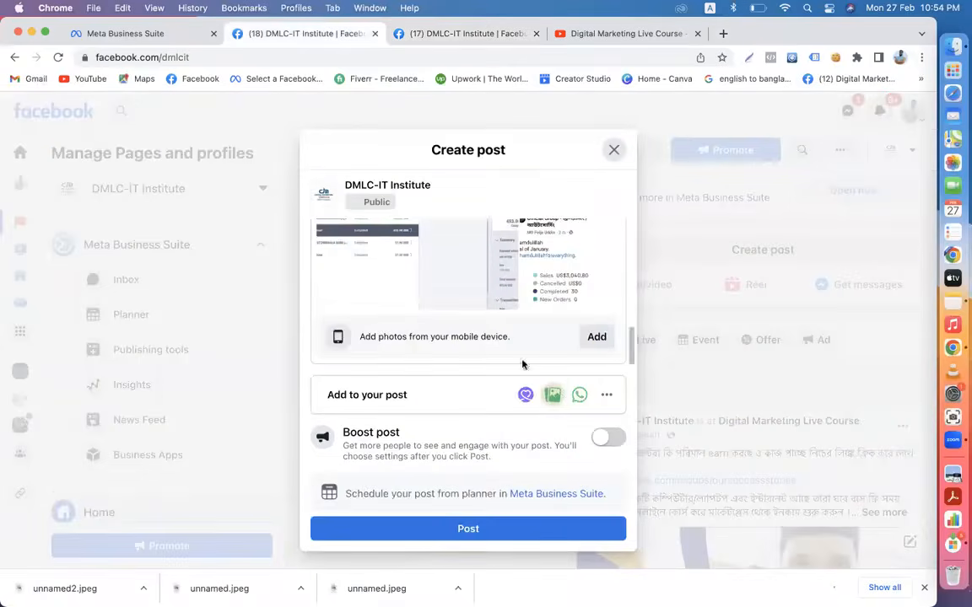
- Turn on Get messages and check the post in at Digital Marketing Live Course
click(605, 398)
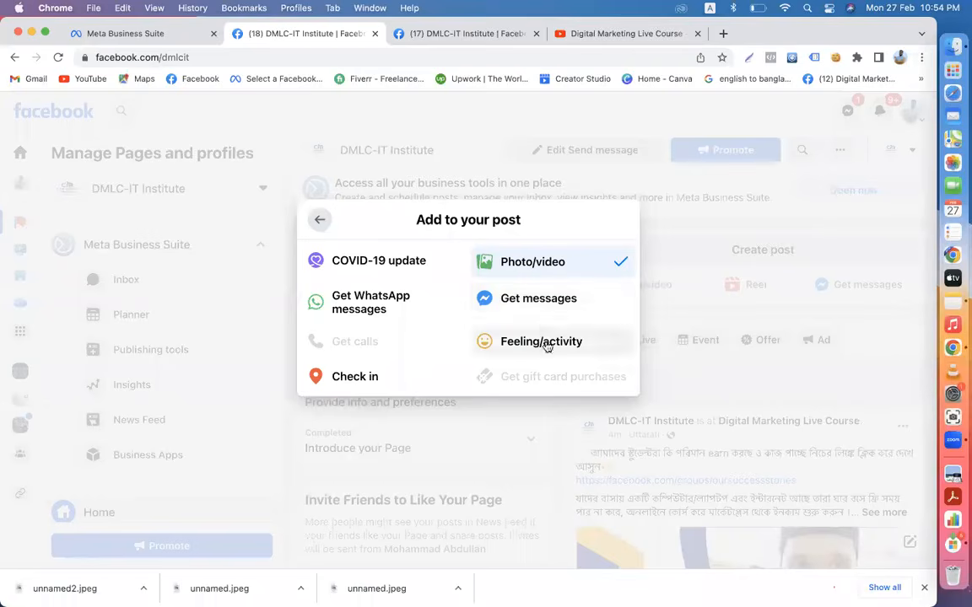
click(516, 300)
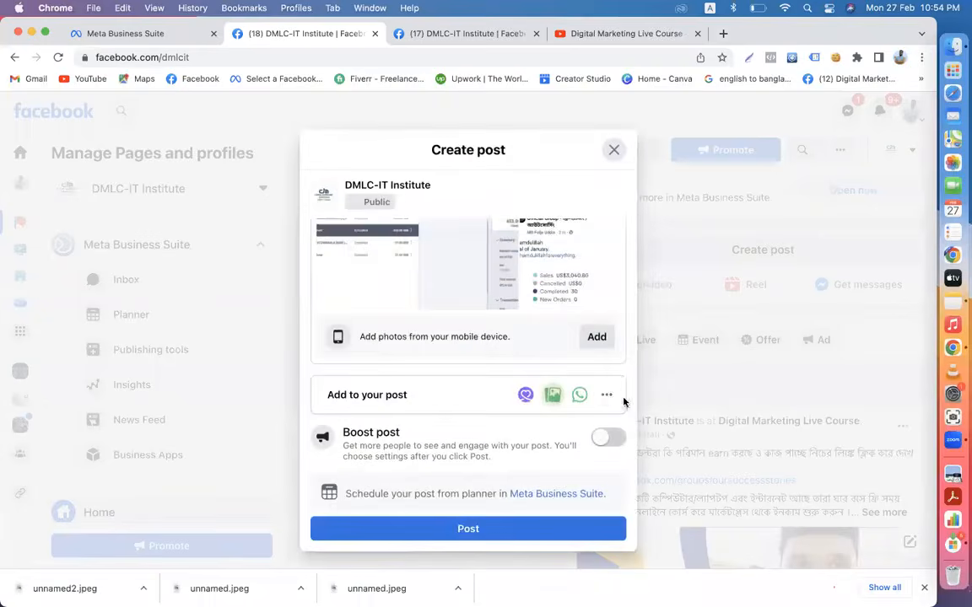
click(607, 396)
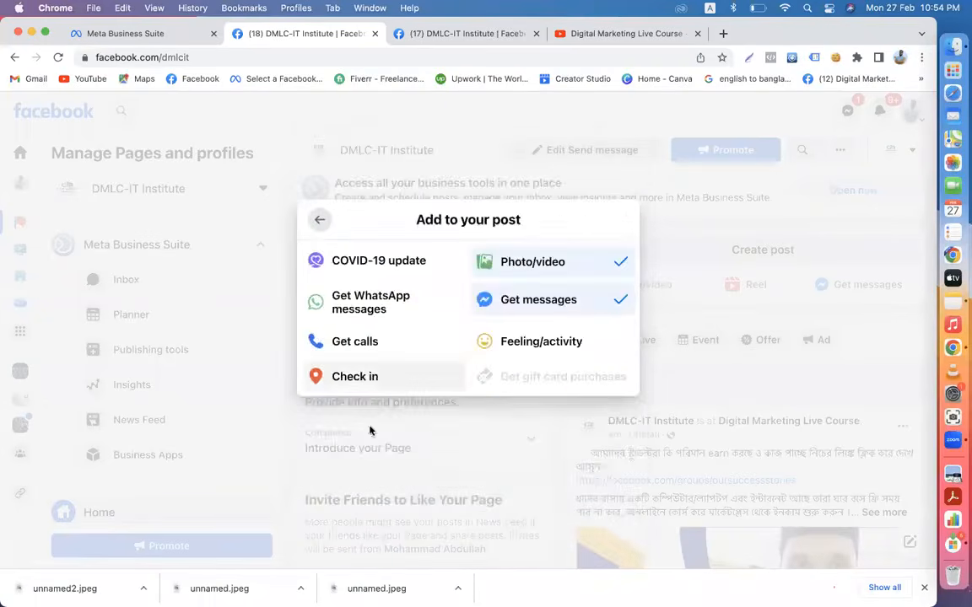
click(367, 380)
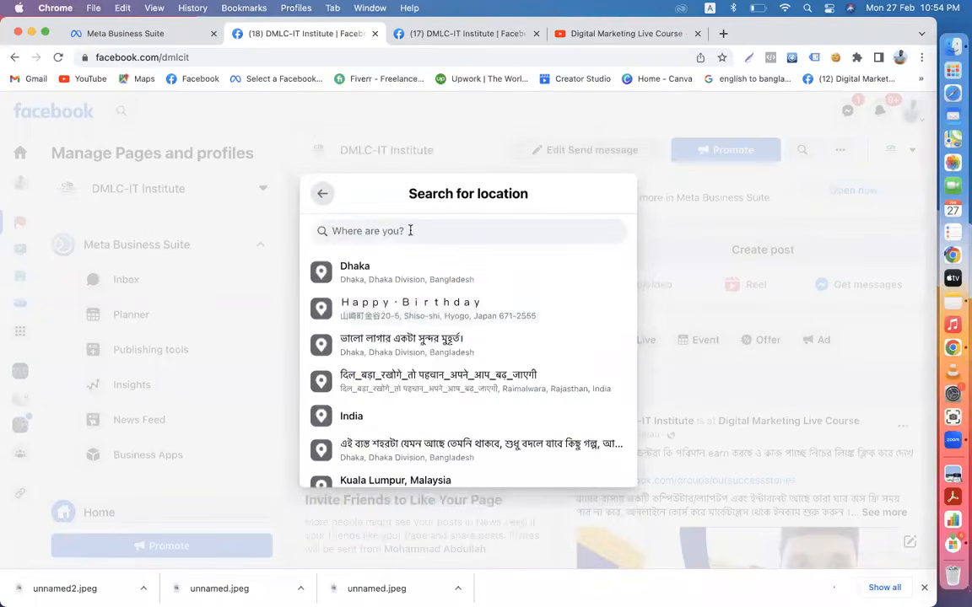
text(dh)
key(BackSpace)
text(git)
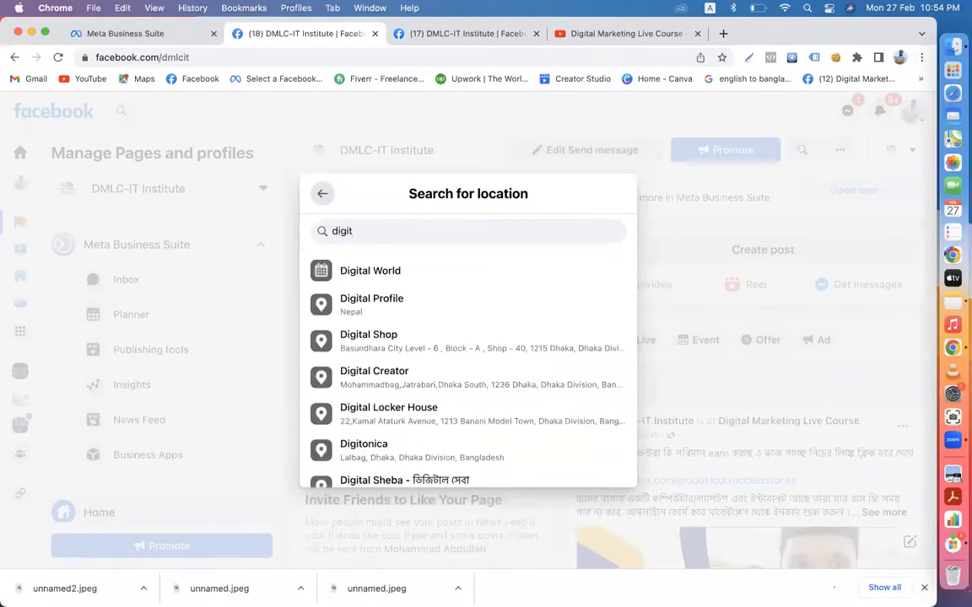
text(al m)
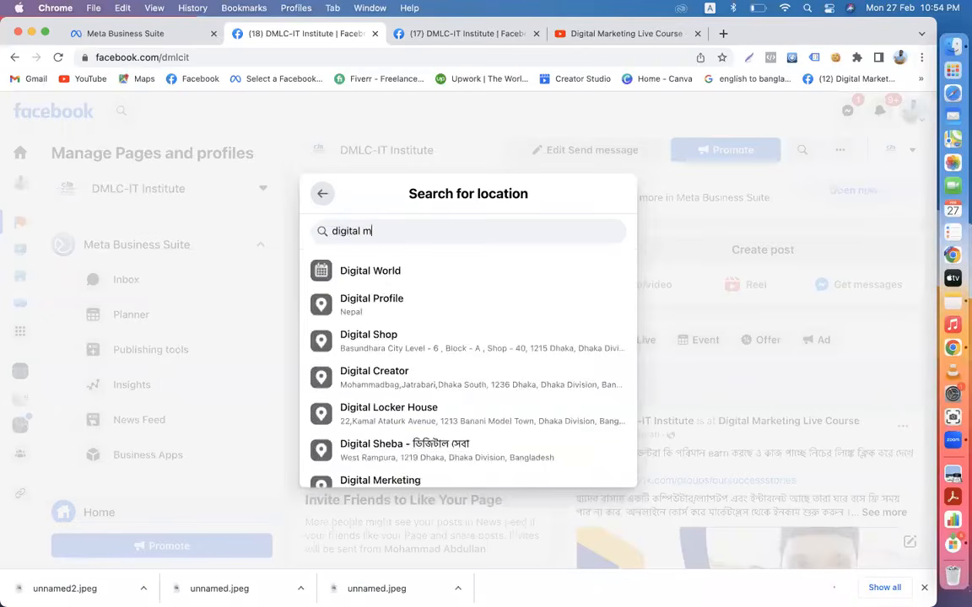
text(arketin)
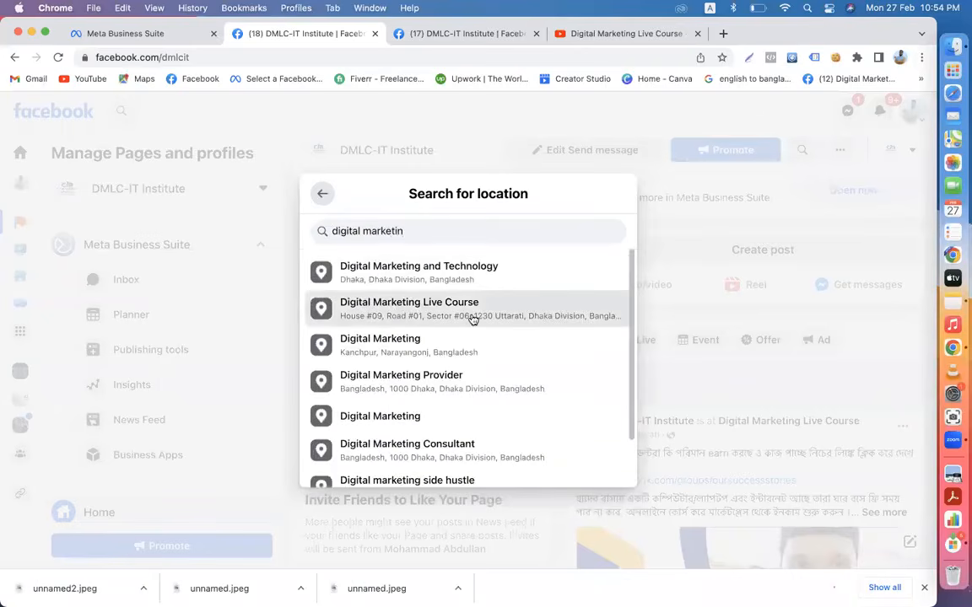
click(472, 319)
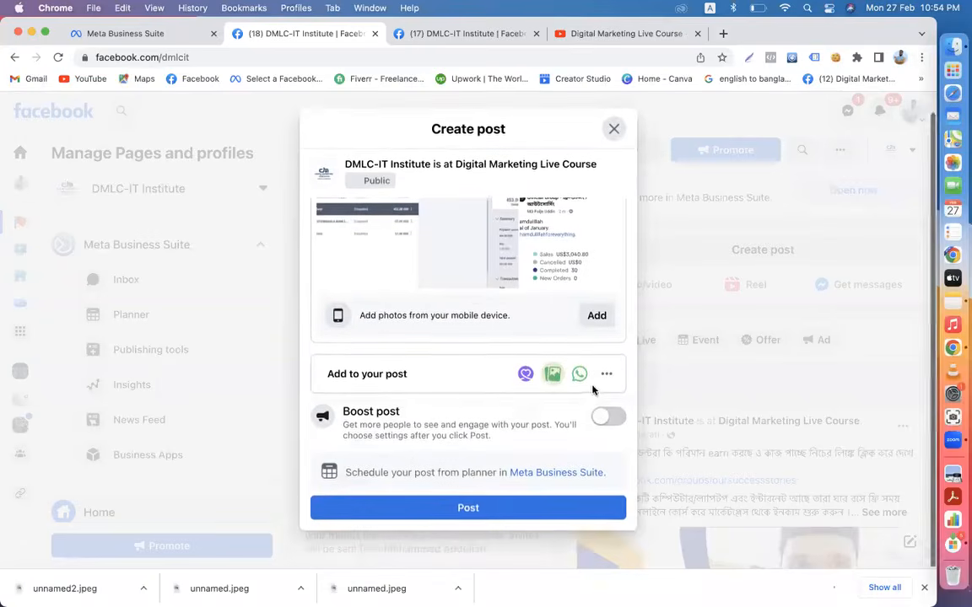
click(605, 374)
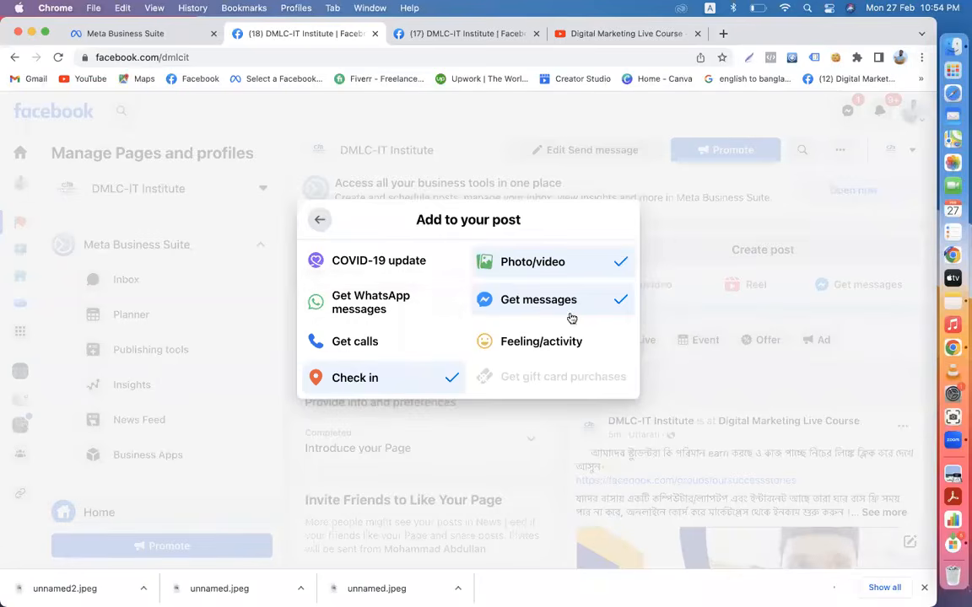
click(324, 226)
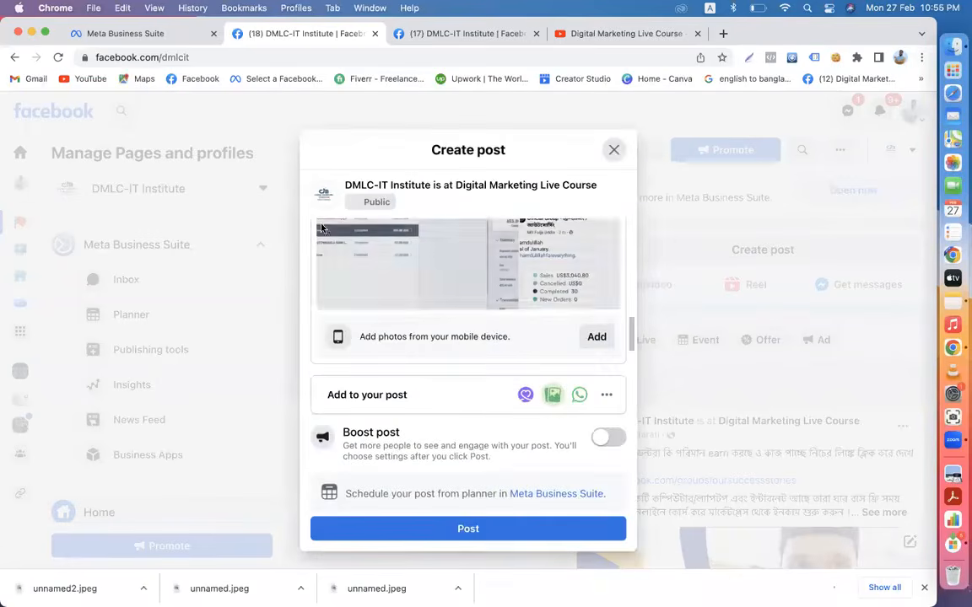
click(160, 33)
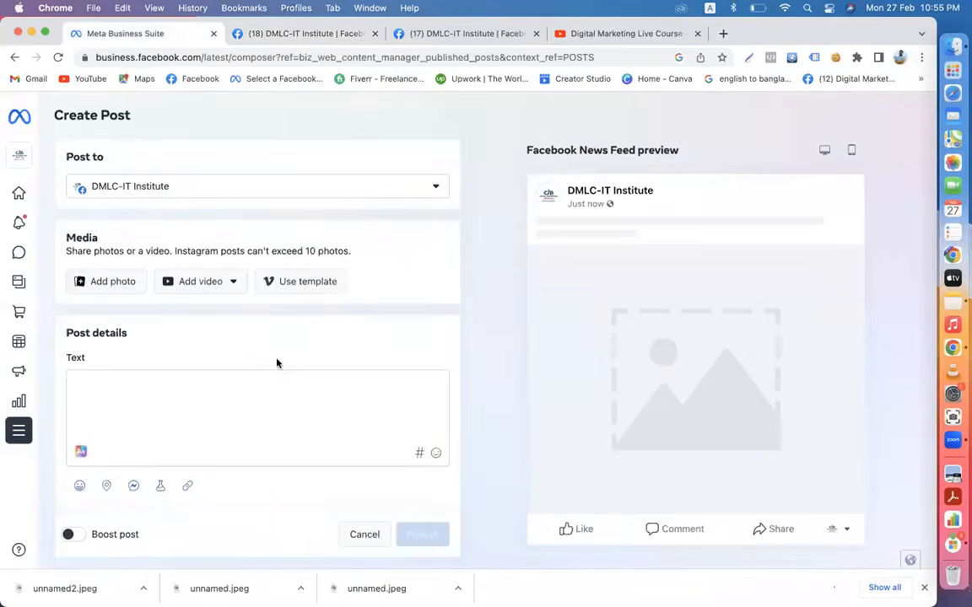
scroll(239, 408, down, 2)
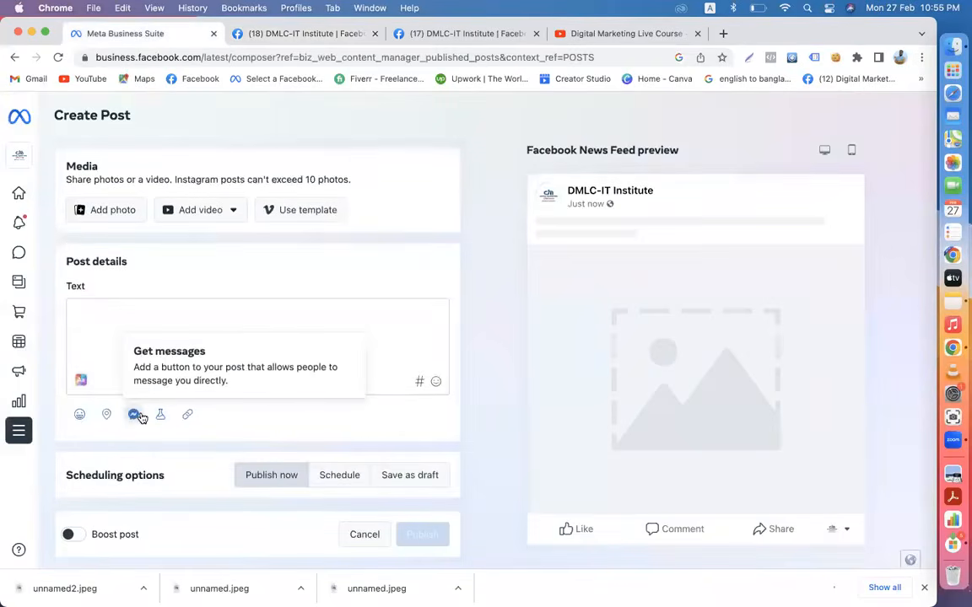
click(270, 34)
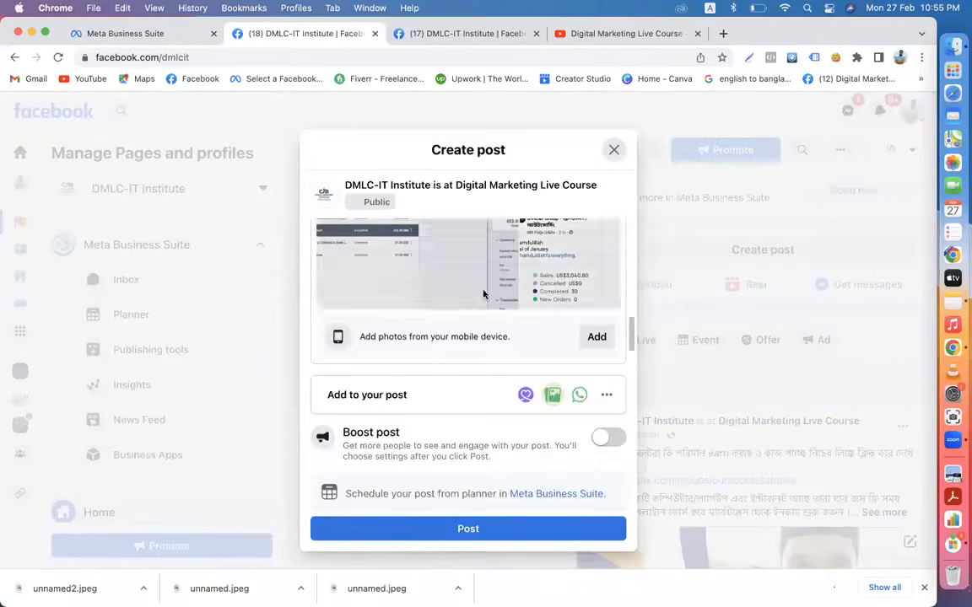
- Review the extra post options and contact card, then publish the checked-in photo post to DMLC-IT Institute
click(607, 395)
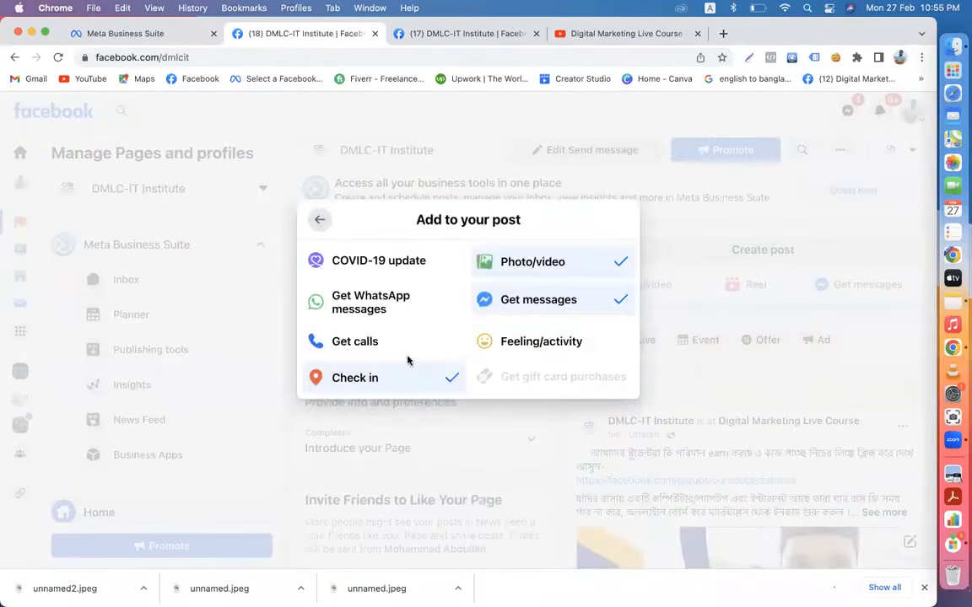
click(319, 220)
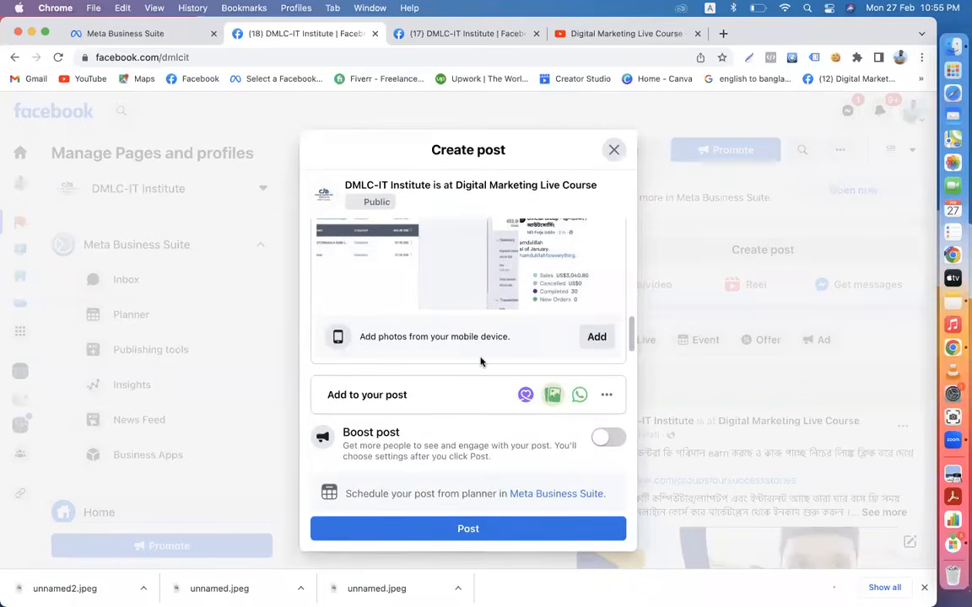
click(606, 394)
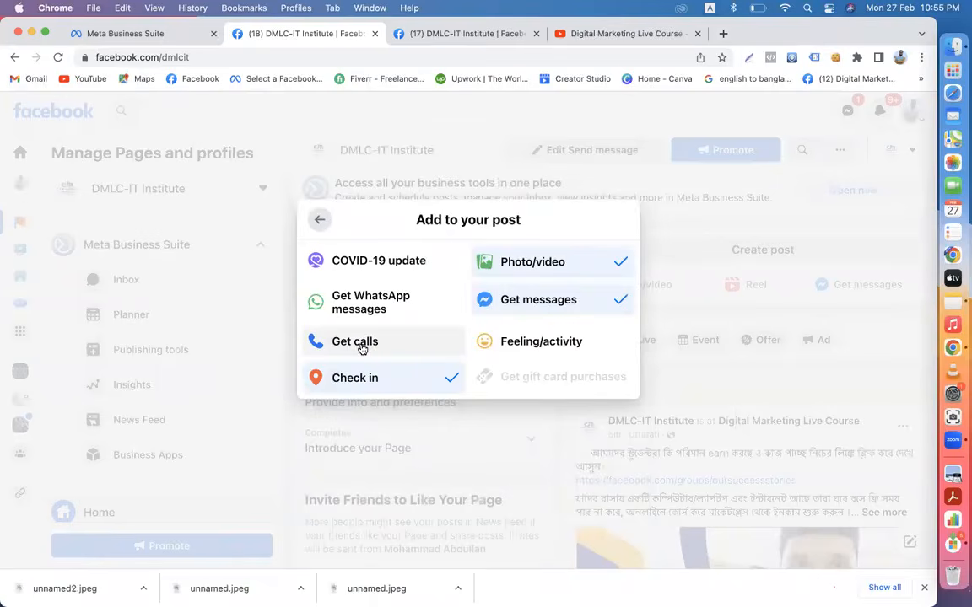
click(320, 223)
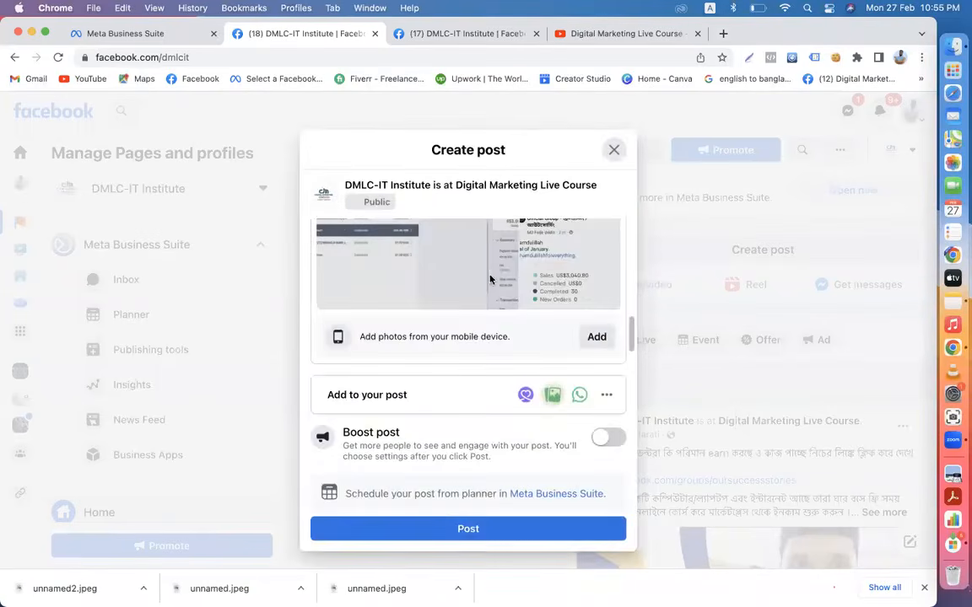
scroll(477, 276, up, 5)
scroll(478, 277, down, 5)
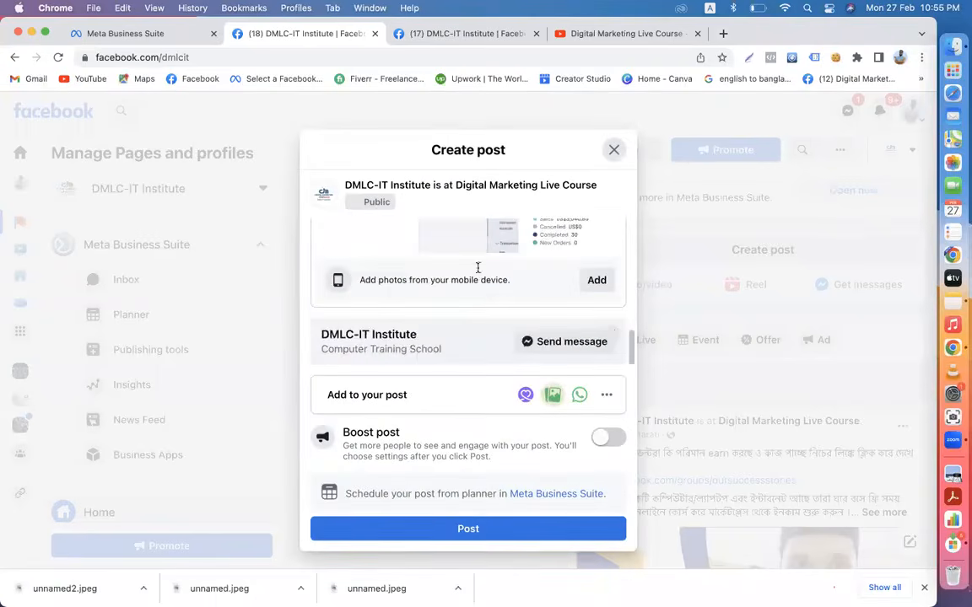
click(434, 531)
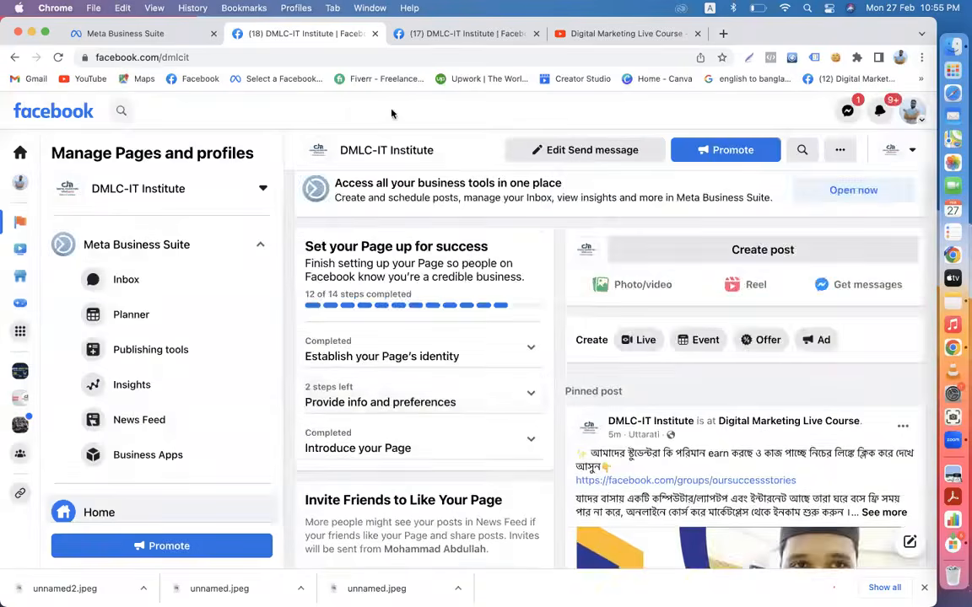
scroll(670, 408, down, 15)
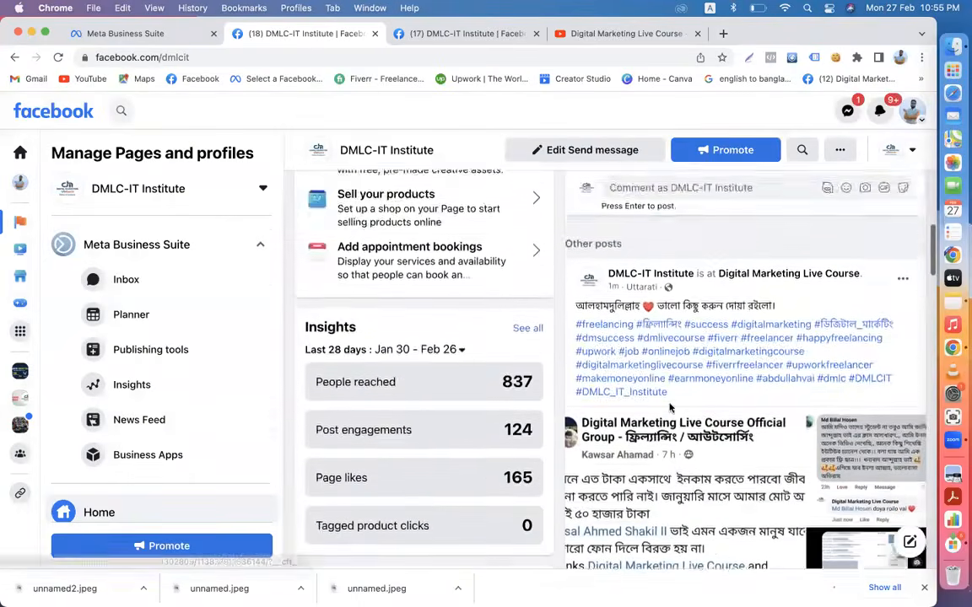
scroll(722, 355, down, 5)
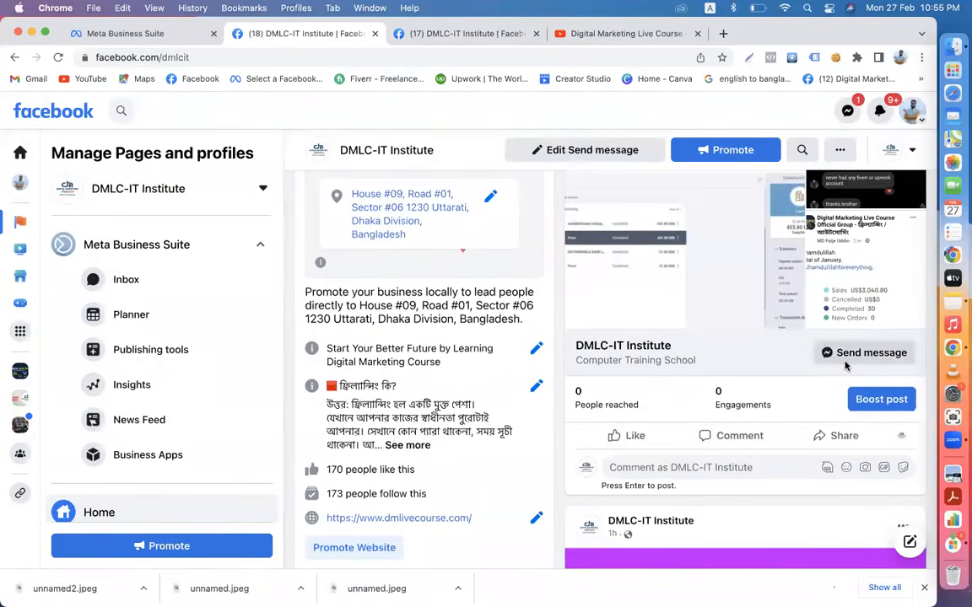
scroll(784, 329, up, 10)
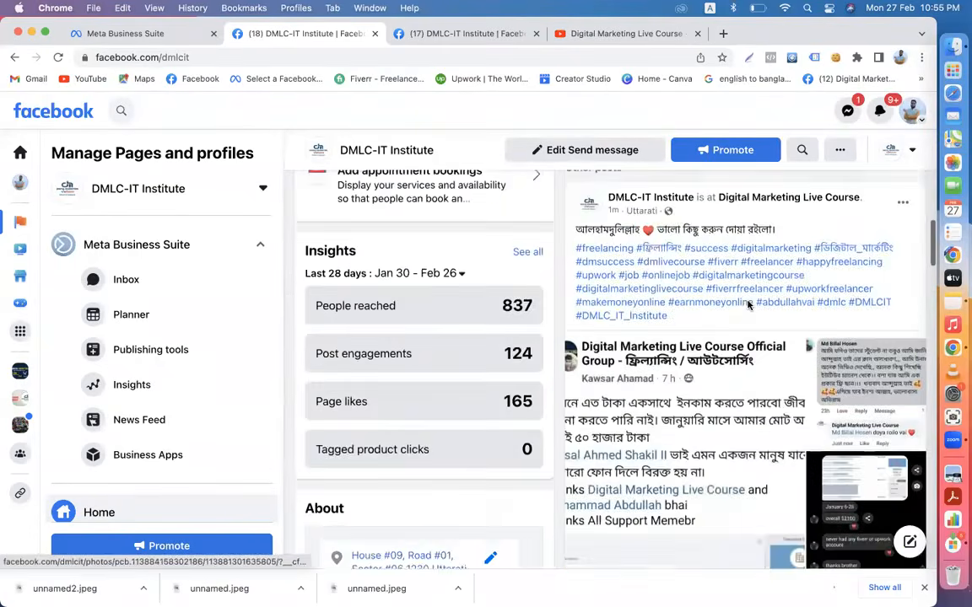
scroll(748, 305, down, 2)
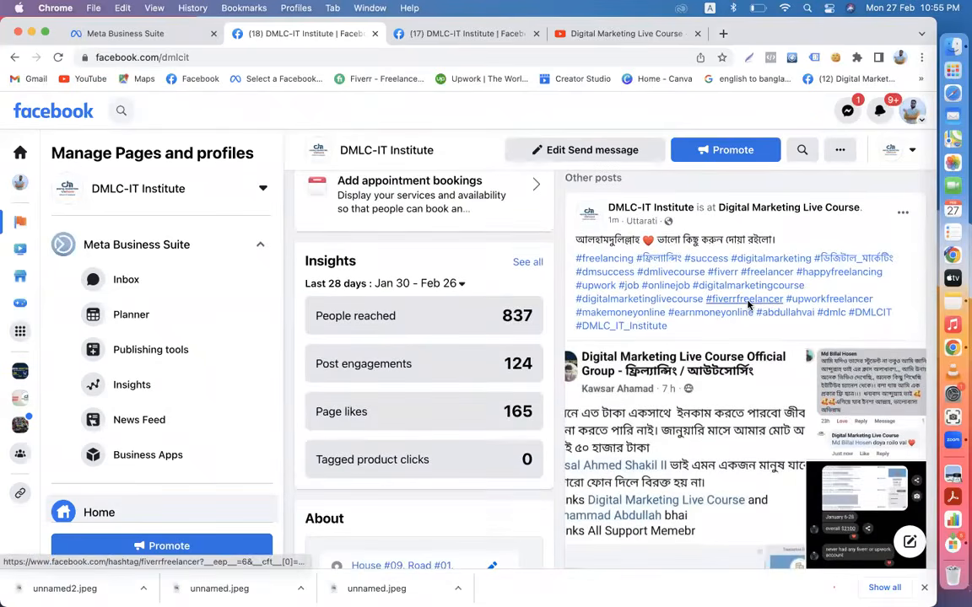
scroll(748, 305, down, 10)
scroll(748, 305, up, 8)
scroll(747, 305, down, 2)
scroll(747, 305, down, 6)
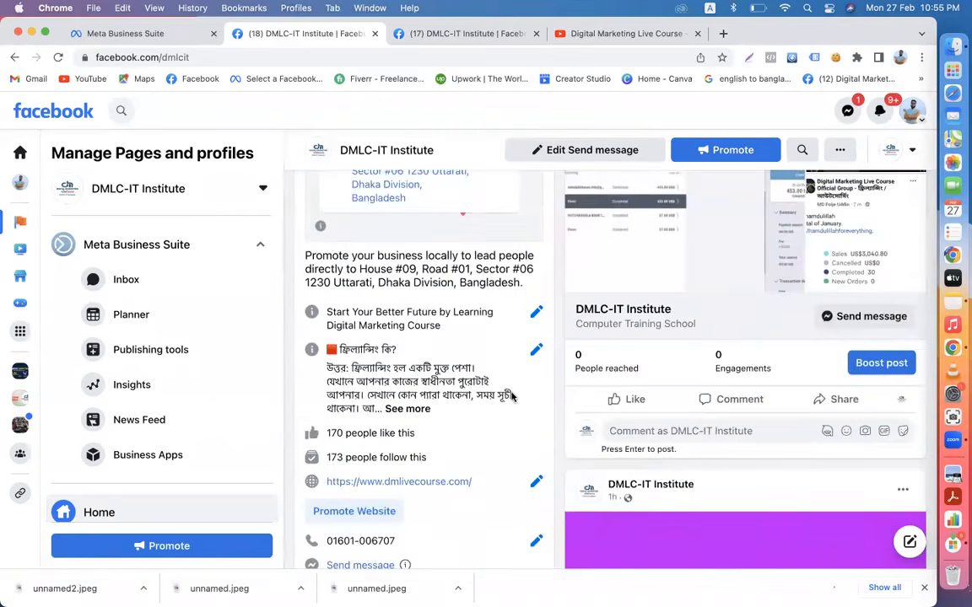
scroll(432, 419, down, 3)
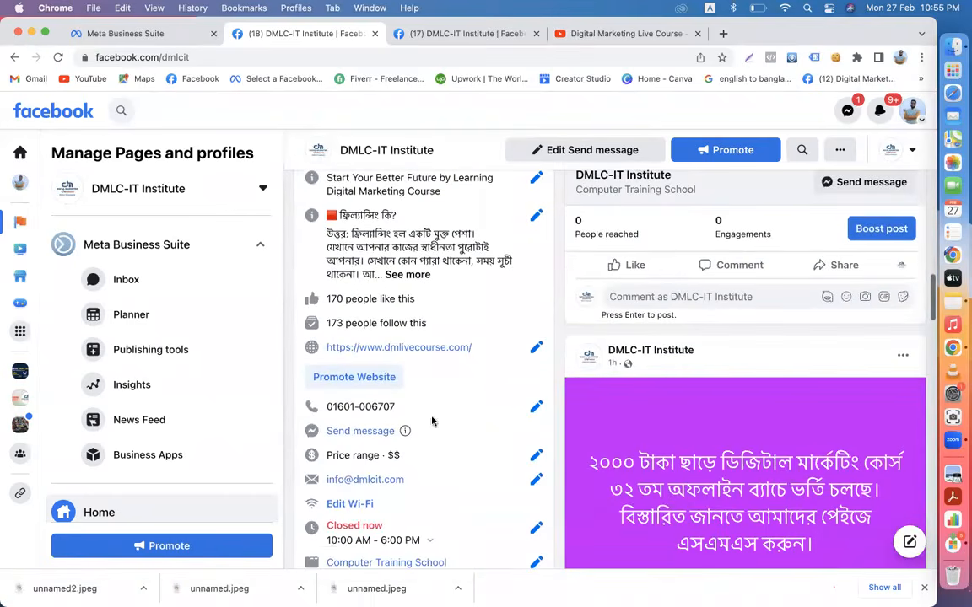
drag(396, 407, 330, 404)
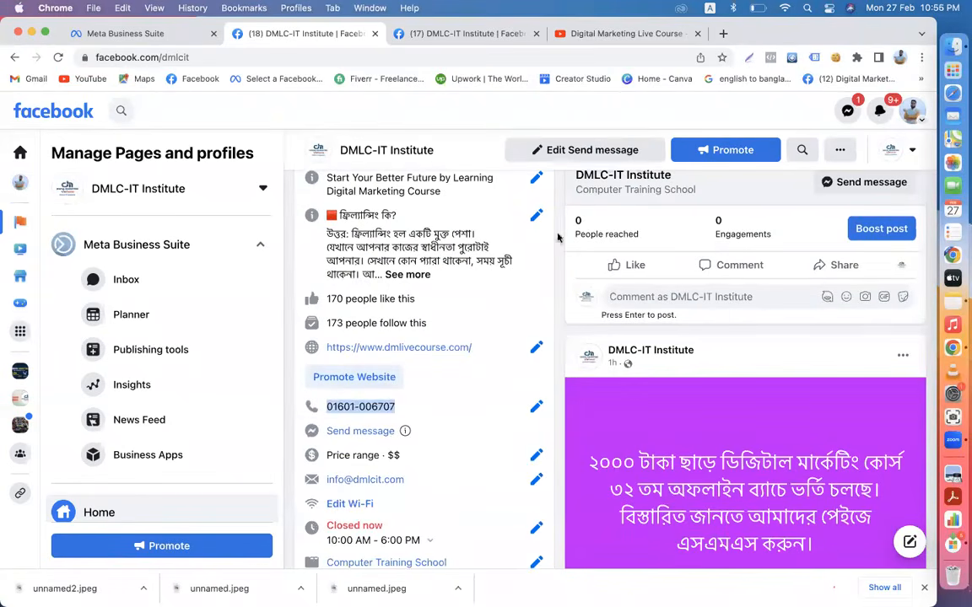
scroll(182, 371, down, 5)
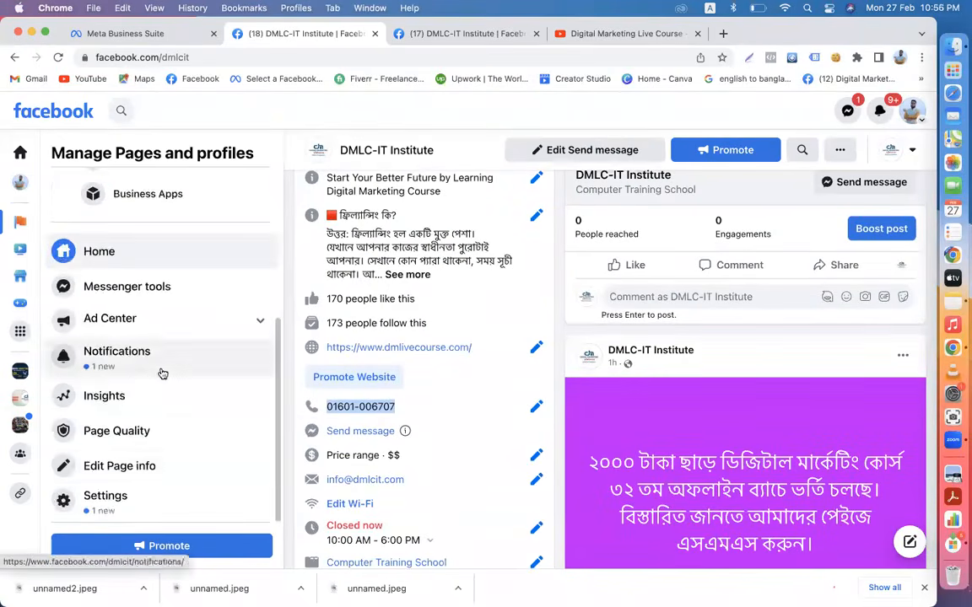
- In the page info editor, replace the old phone numbers and calling hours with the new phone number
click(177, 471)
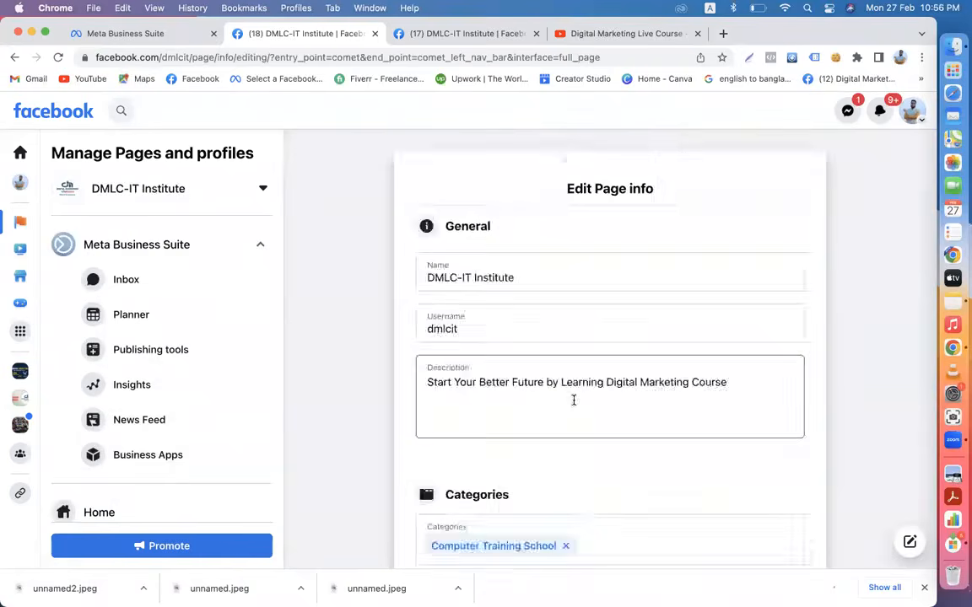
scroll(572, 399, down, 6)
scroll(573, 399, down, 15)
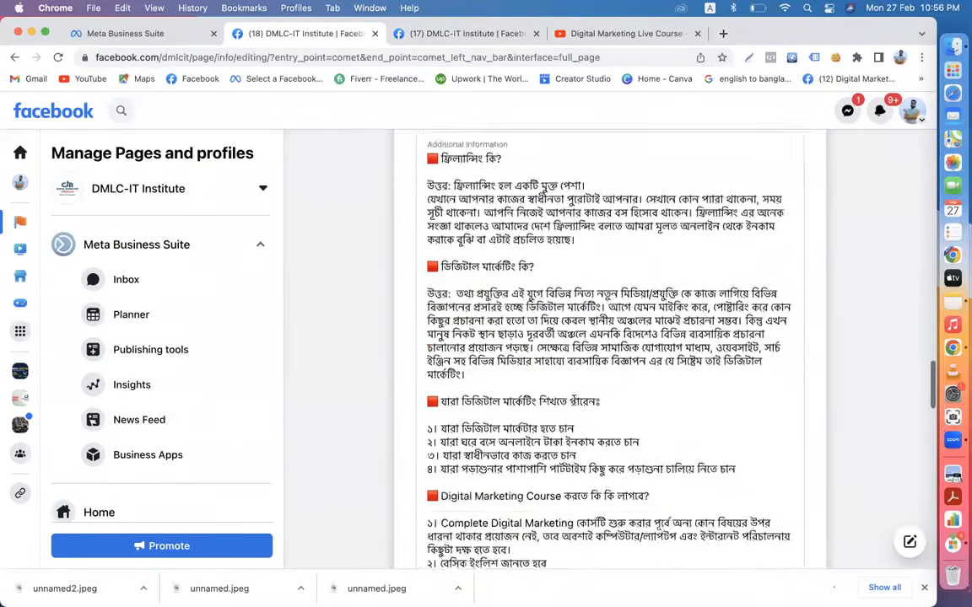
scroll(476, 397, down, 10)
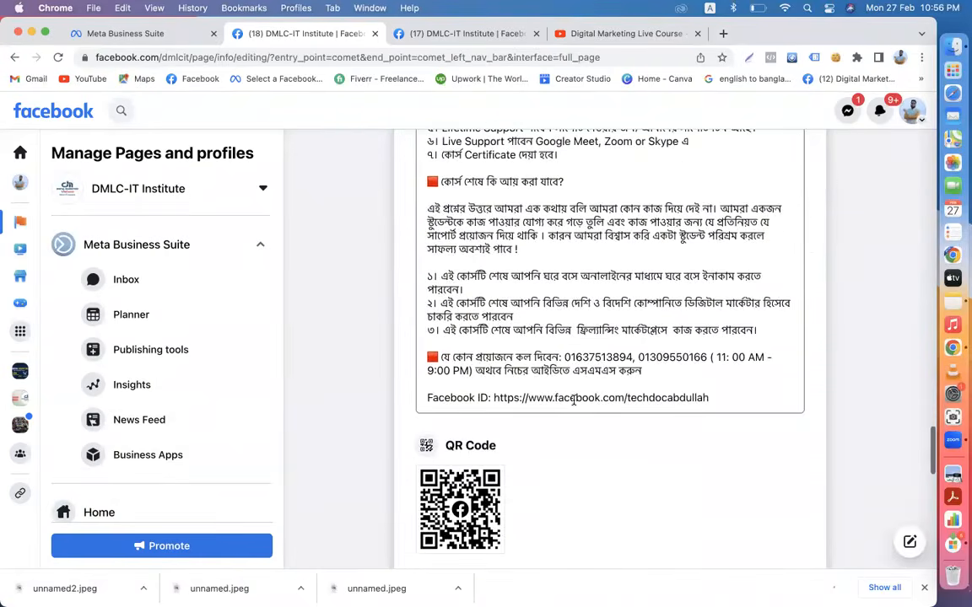
drag(626, 399, 682, 399)
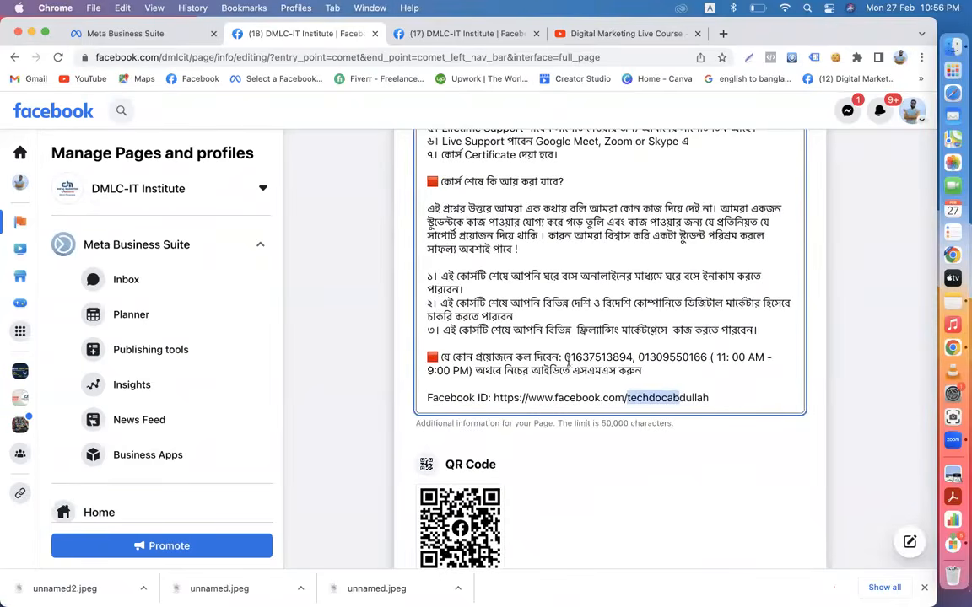
click(563, 356)
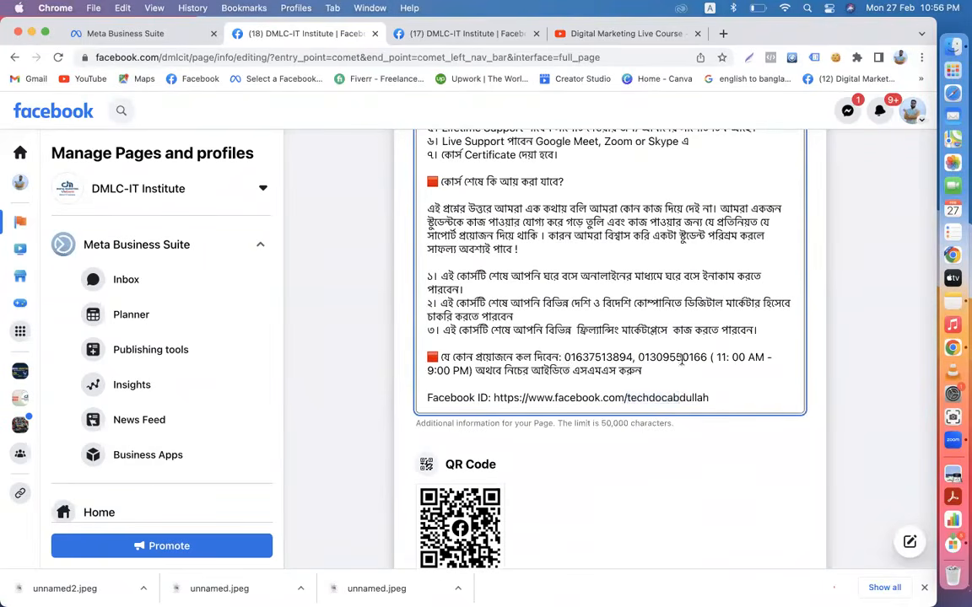
drag(564, 357, 470, 372)
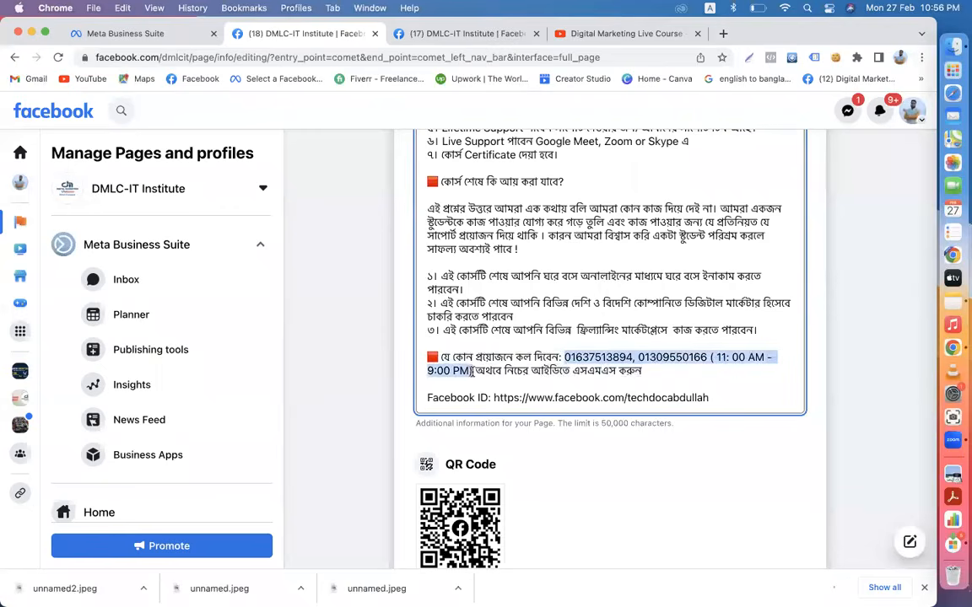
key(super+v)
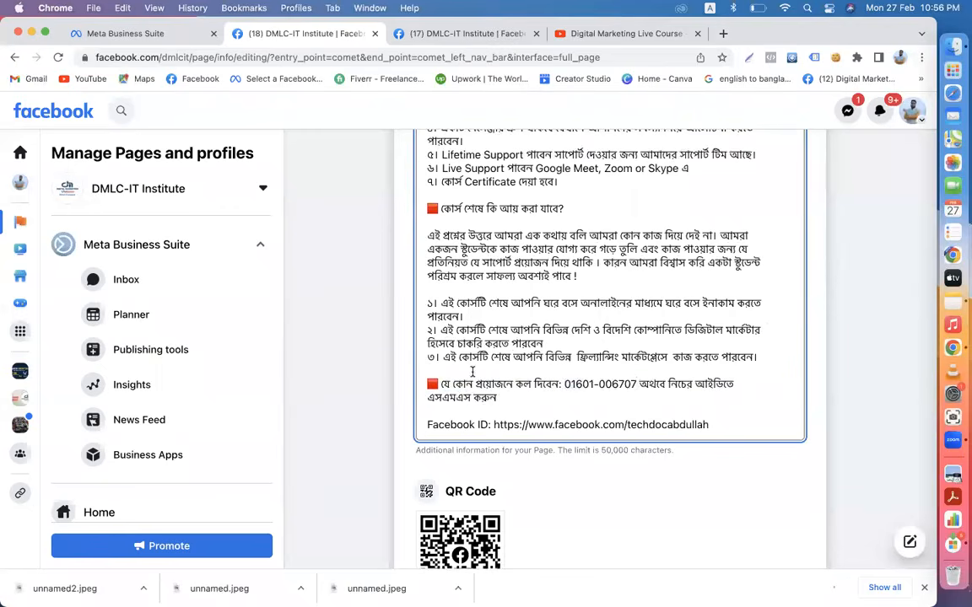
key(BackSpace)
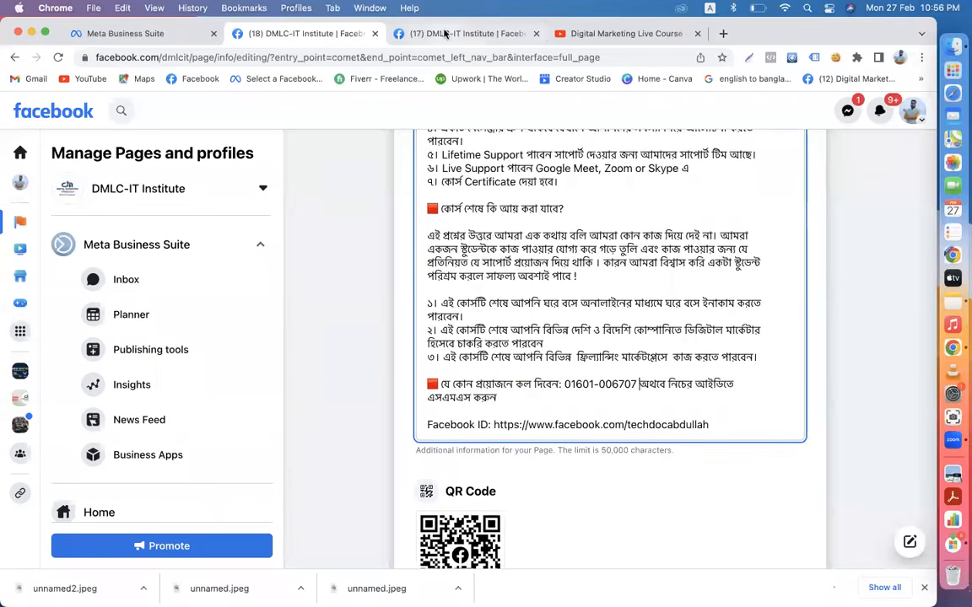
- Copy the personal profile's web address, paste it over the old Facebook ID link, and save
click(445, 35)
click(20, 181)
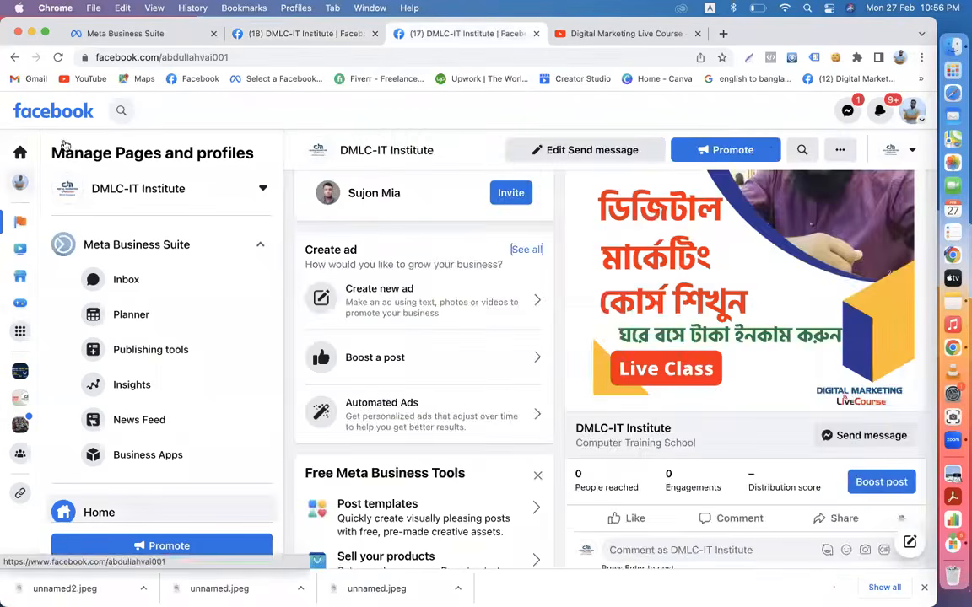
click(251, 55)
key(super+c)
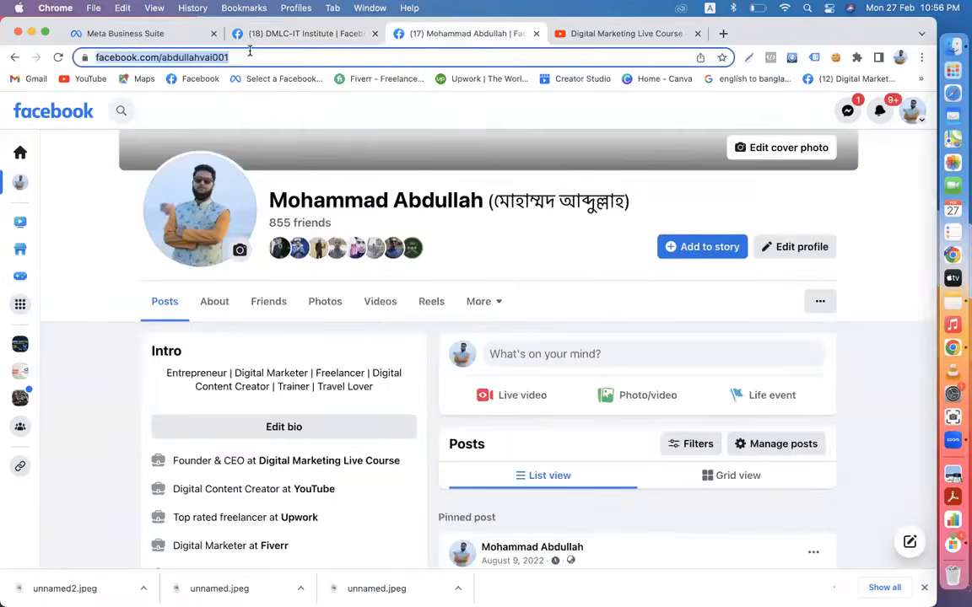
click(250, 33)
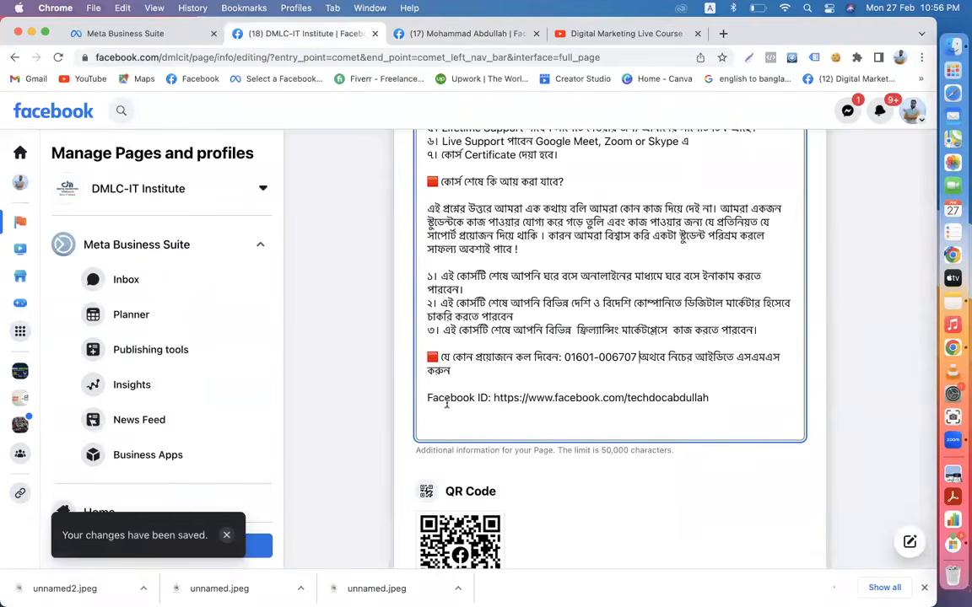
drag(494, 399, 701, 408)
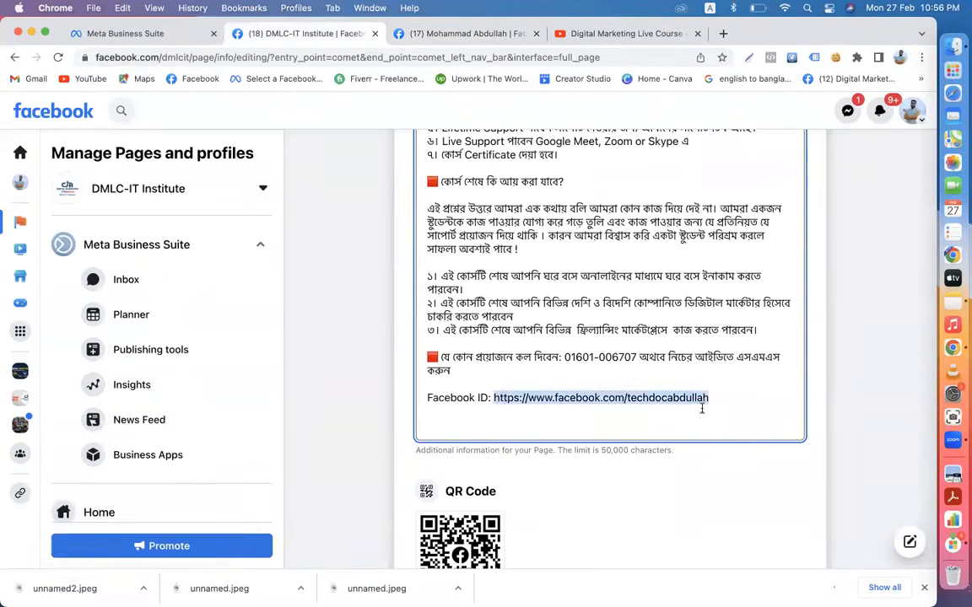
key(super+v)
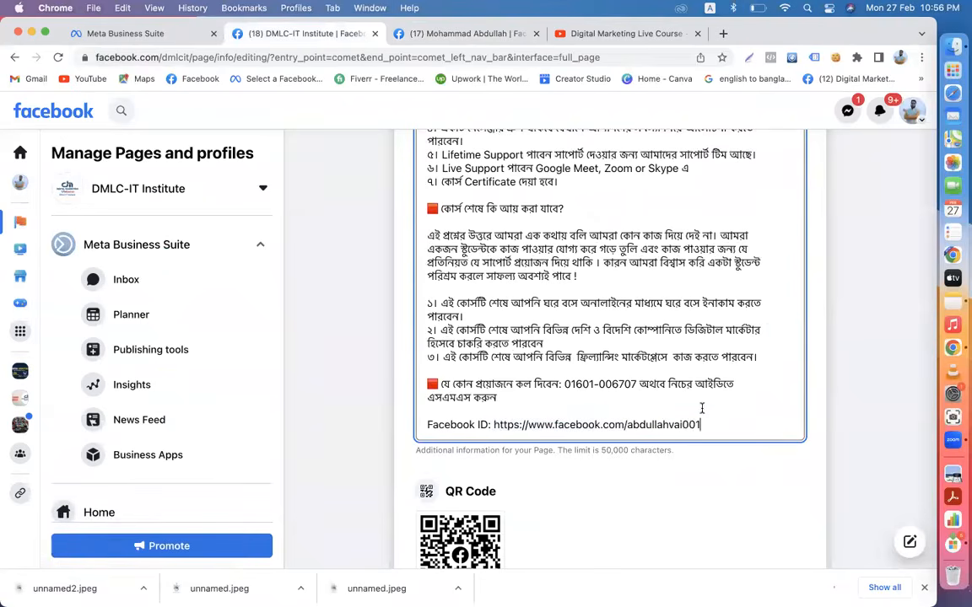
drag(564, 384, 715, 449)
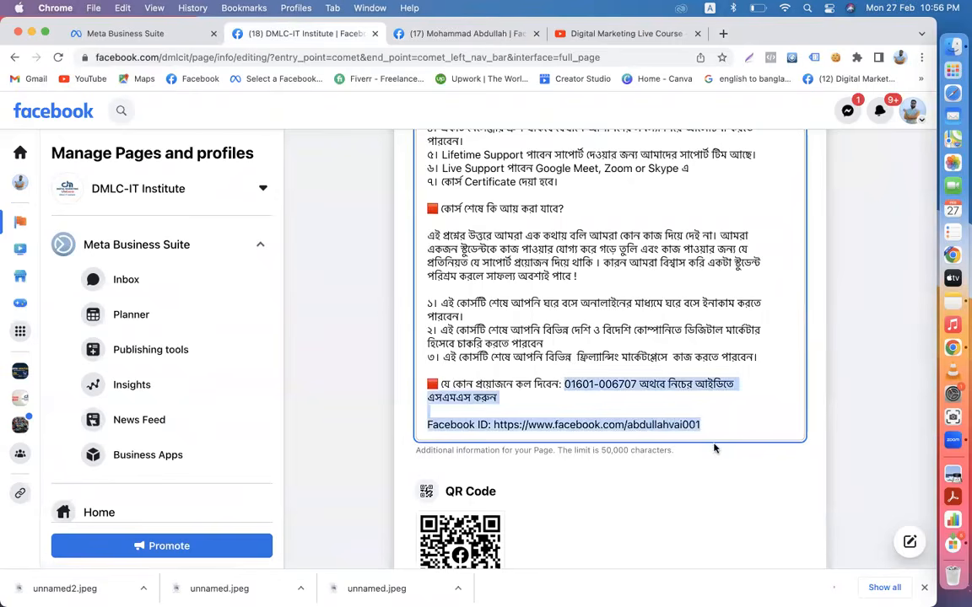
click(848, 412)
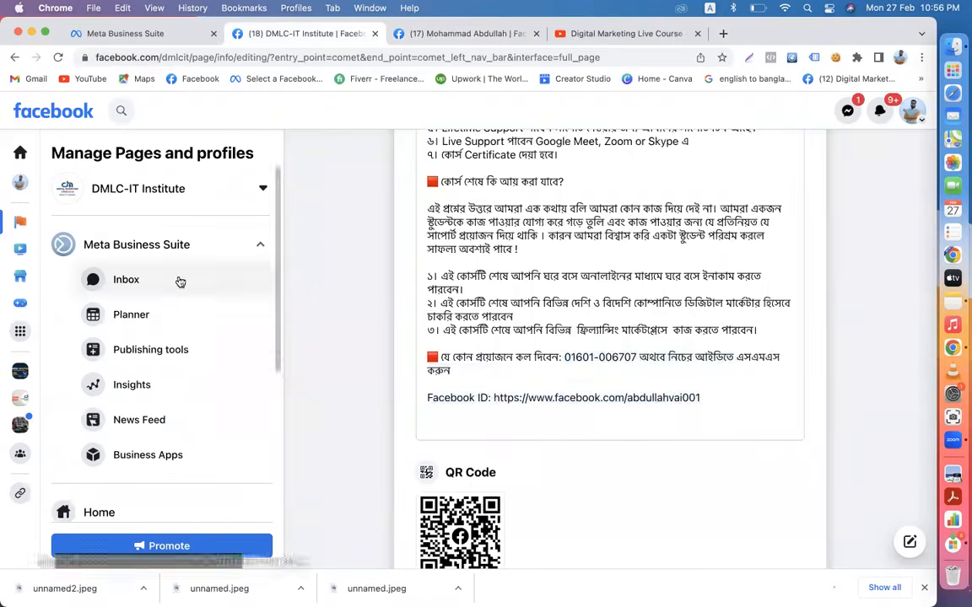
click(37, 113)
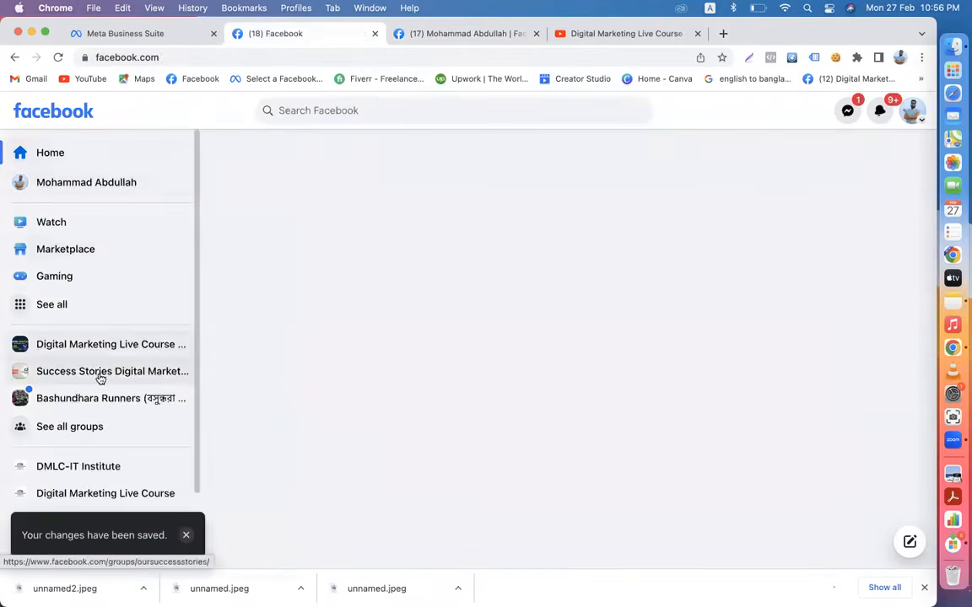
- Open the Digital Marketing Live Course page's info editor and scroll to Additional information
click(78, 493)
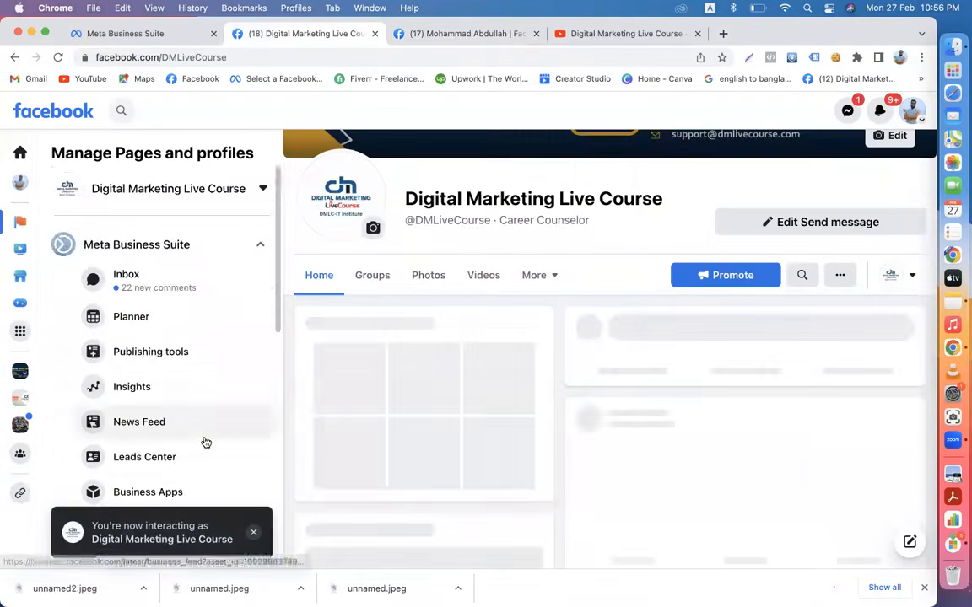
scroll(206, 443, down, 5)
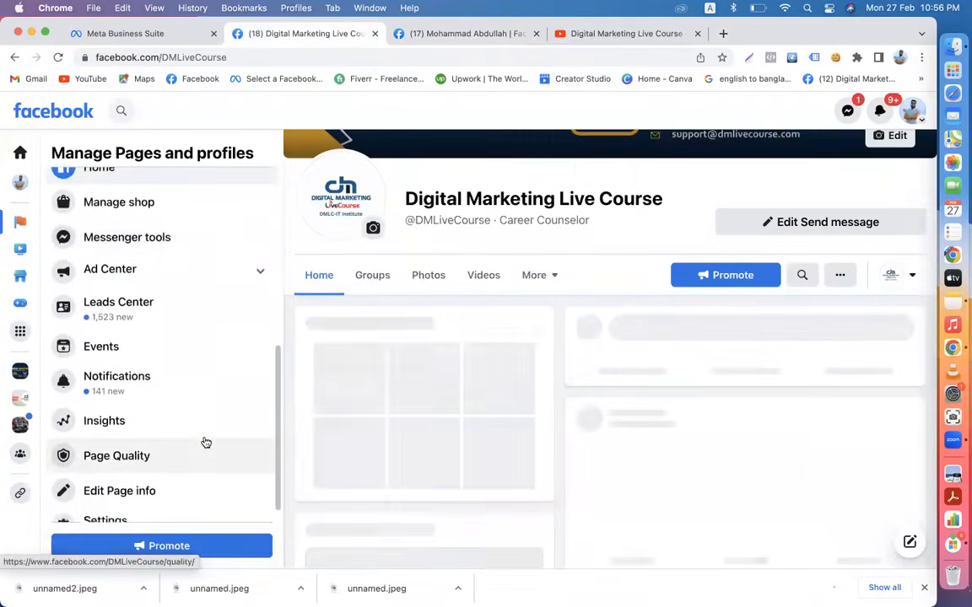
click(163, 466)
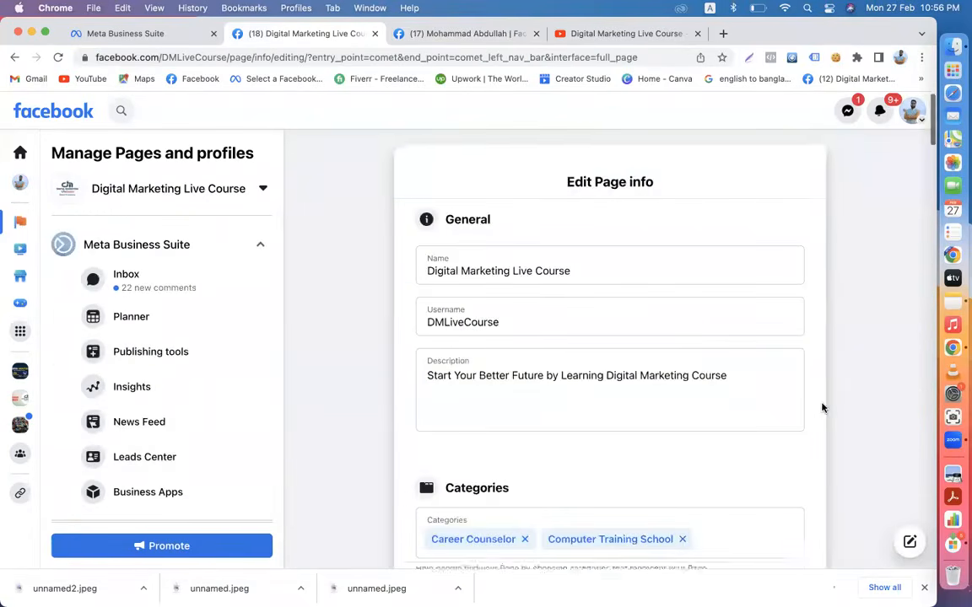
scroll(823, 409, down, 15)
scroll(822, 407, down, 15)
scroll(822, 407, down, 15)
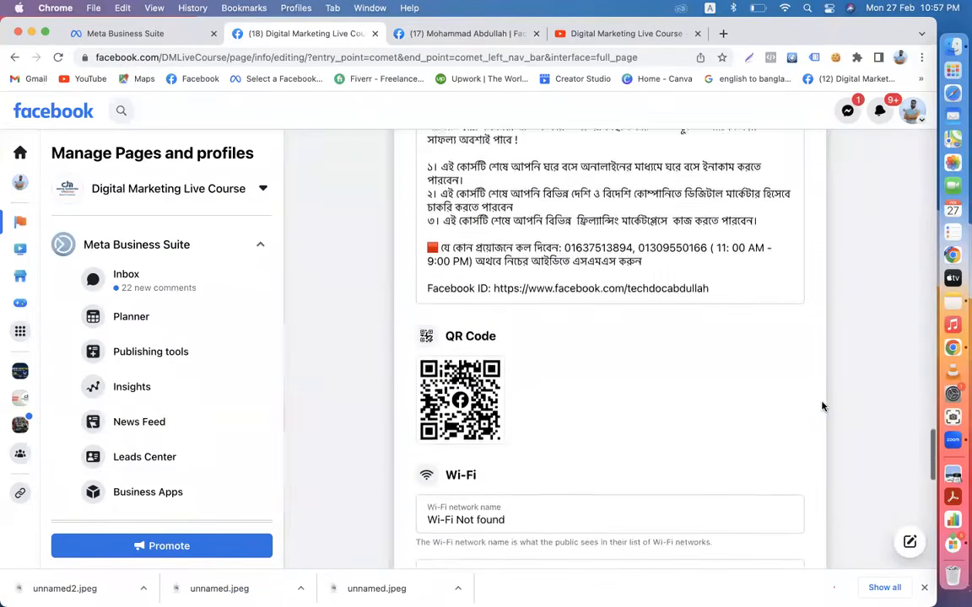
scroll(822, 407, down, 1)
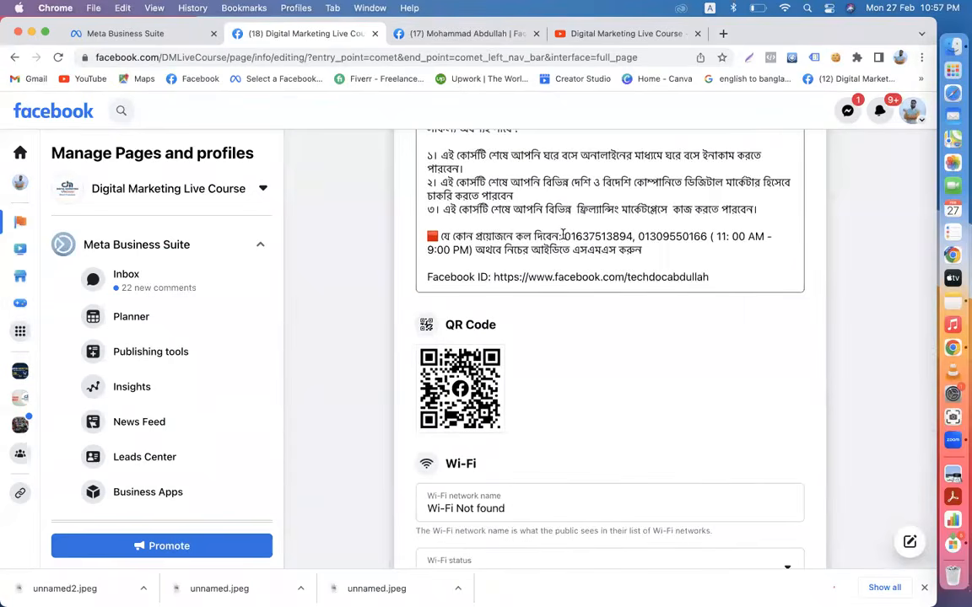
- Replace the old phone numbers and profile link with the new ones and save the edit
click(564, 236)
drag(564, 236, 711, 280)
key(super+v)
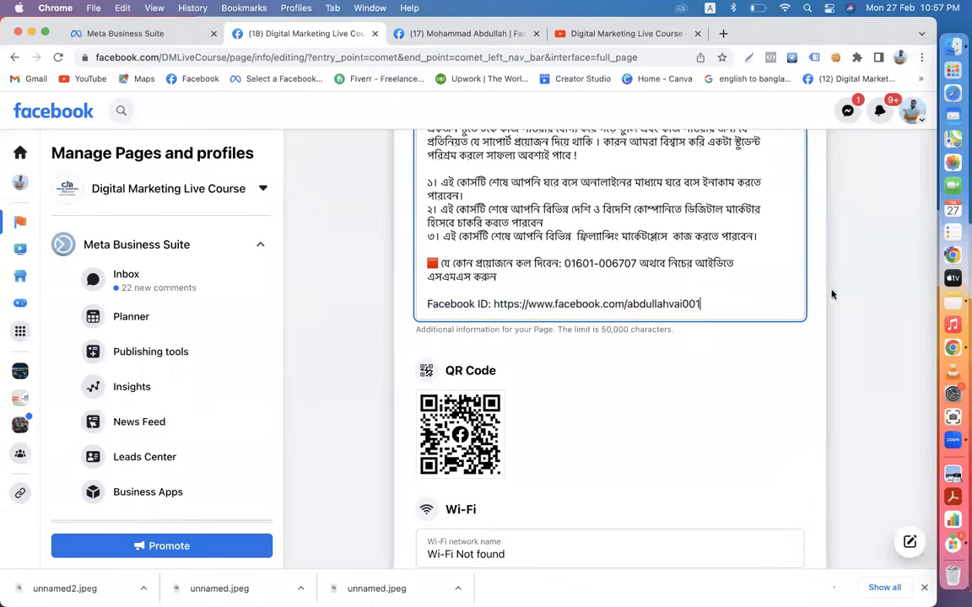
click(814, 347)
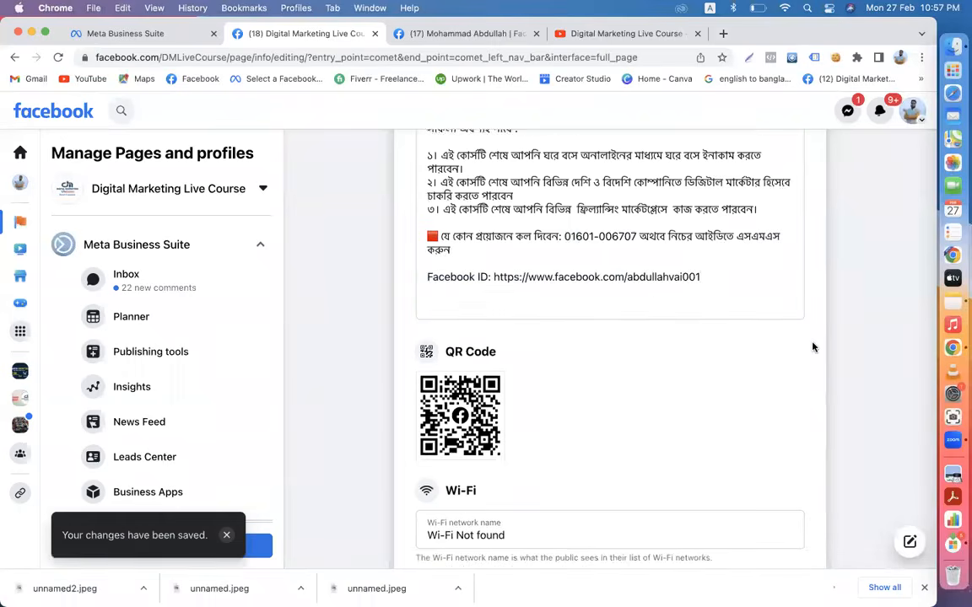
scroll(813, 347, up, 2)
scroll(813, 347, up, 10)
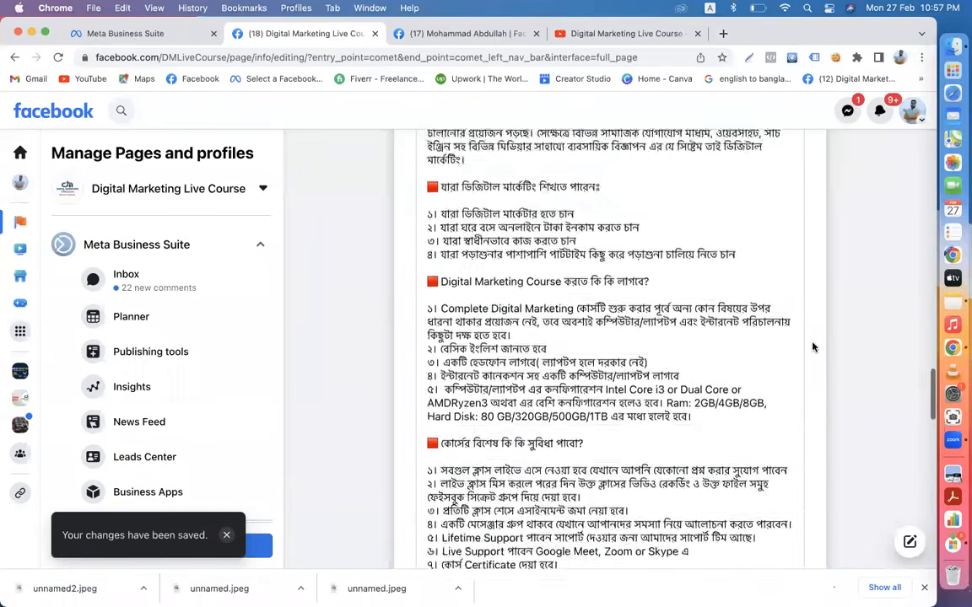
scroll(813, 347, up, 15)
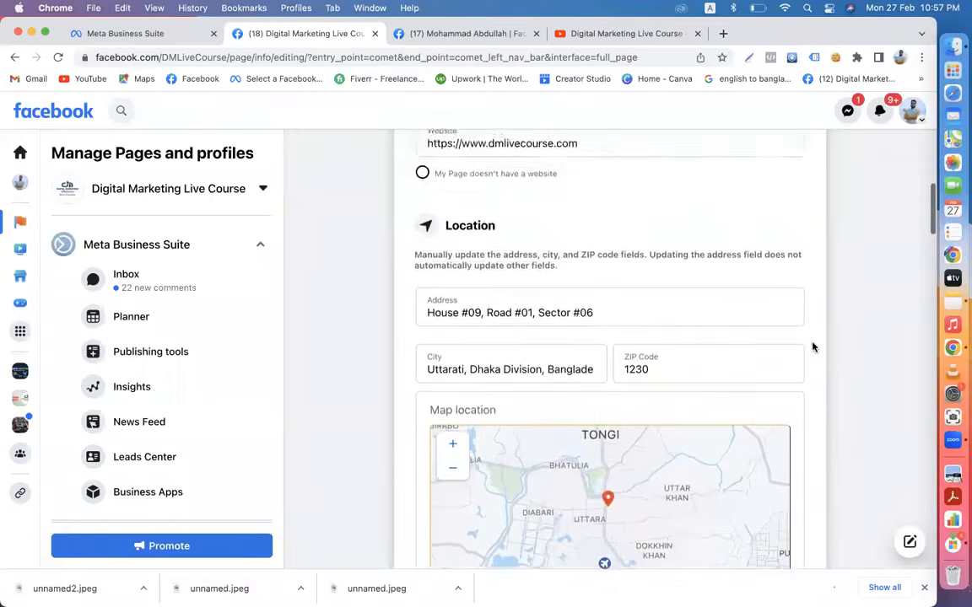
scroll(158, 432, down, 6)
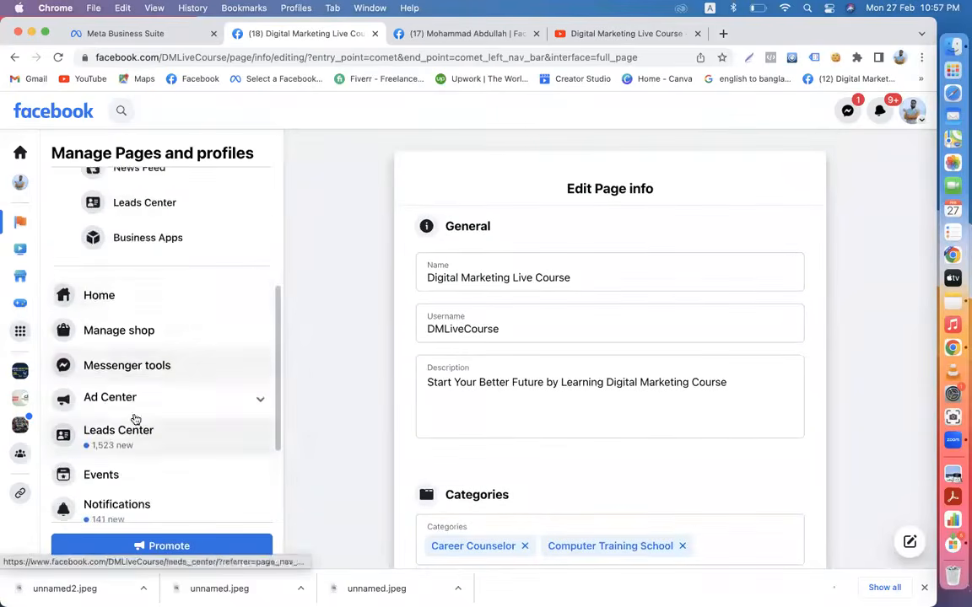
click(102, 302)
- In Meta Business Suite, start a new post from the Content posts list
click(124, 34)
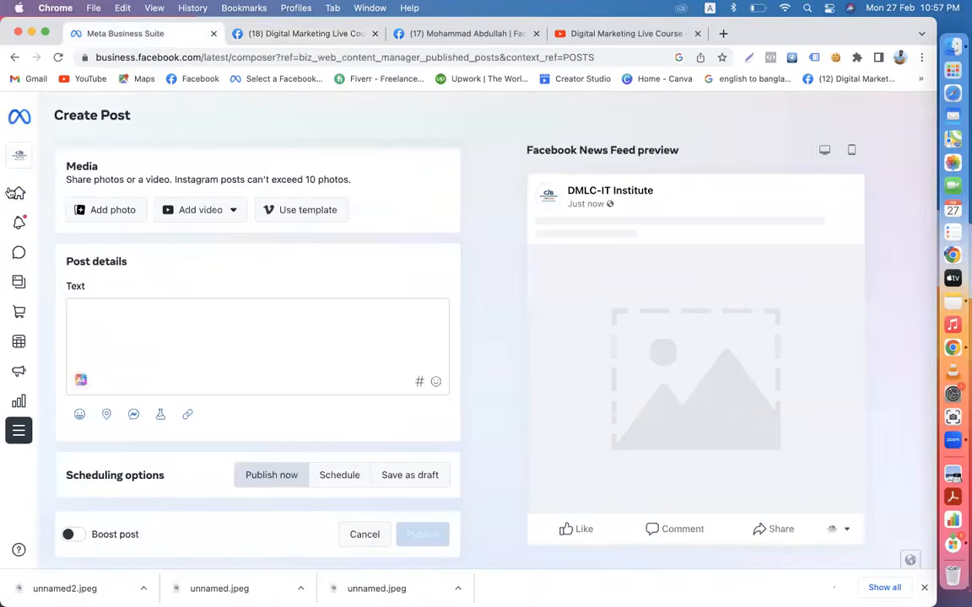
mouse_move(43, 250)
click(46, 283)
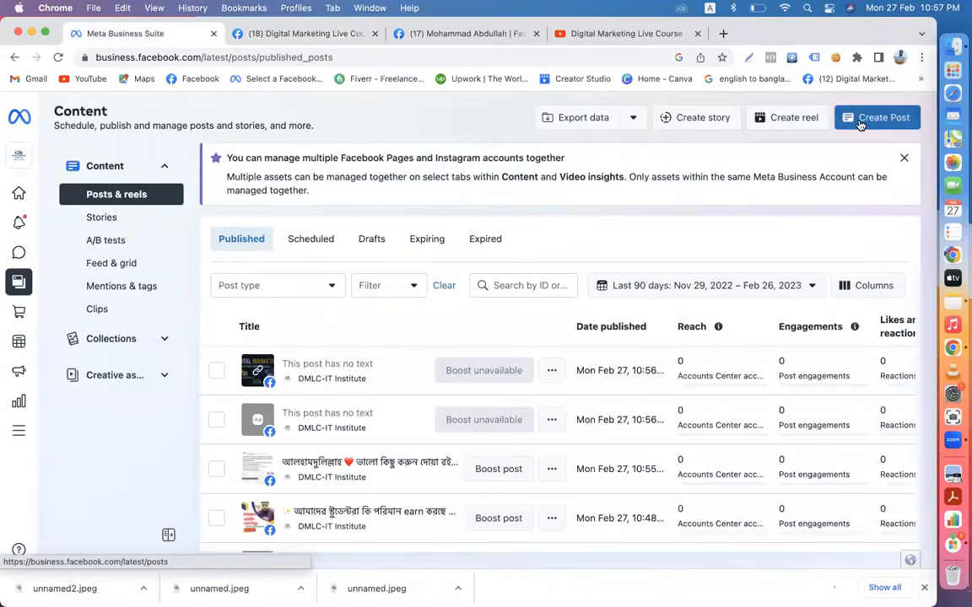
click(861, 125)
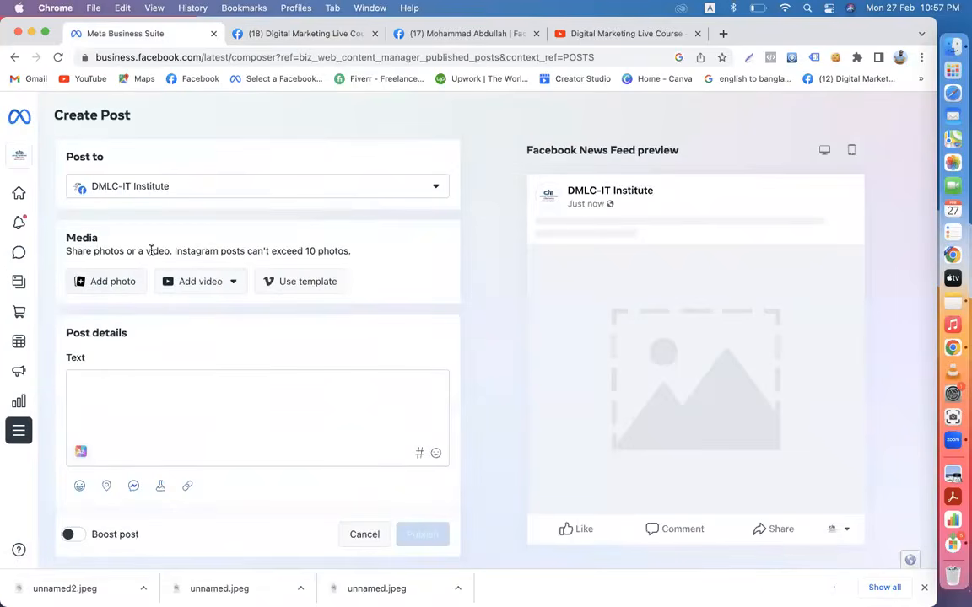
- Upload the GMC Shipping & Return Policy (Part-2).mp4 video from Downloads into the post
click(232, 284)
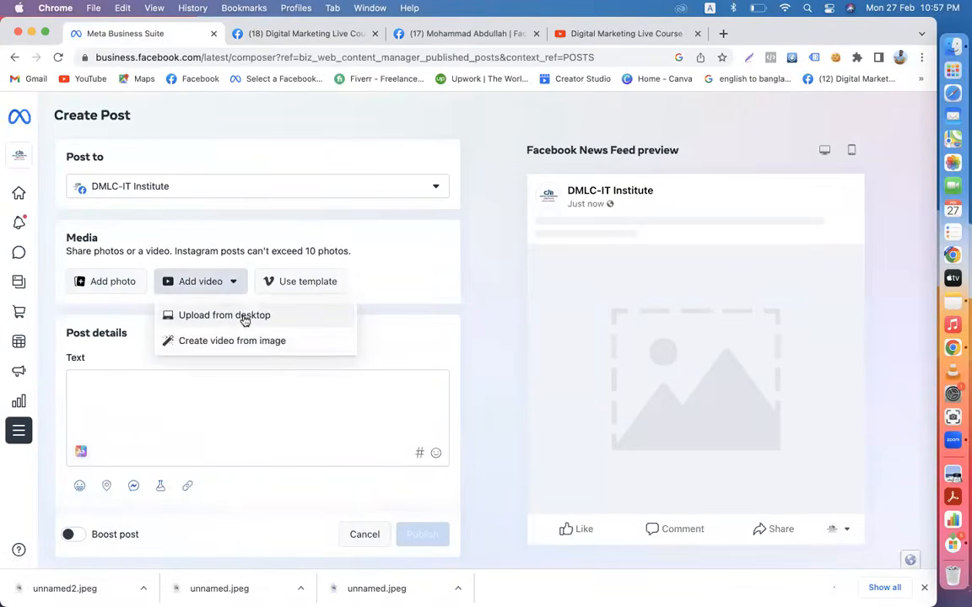
click(245, 318)
scroll(380, 384, down, 5)
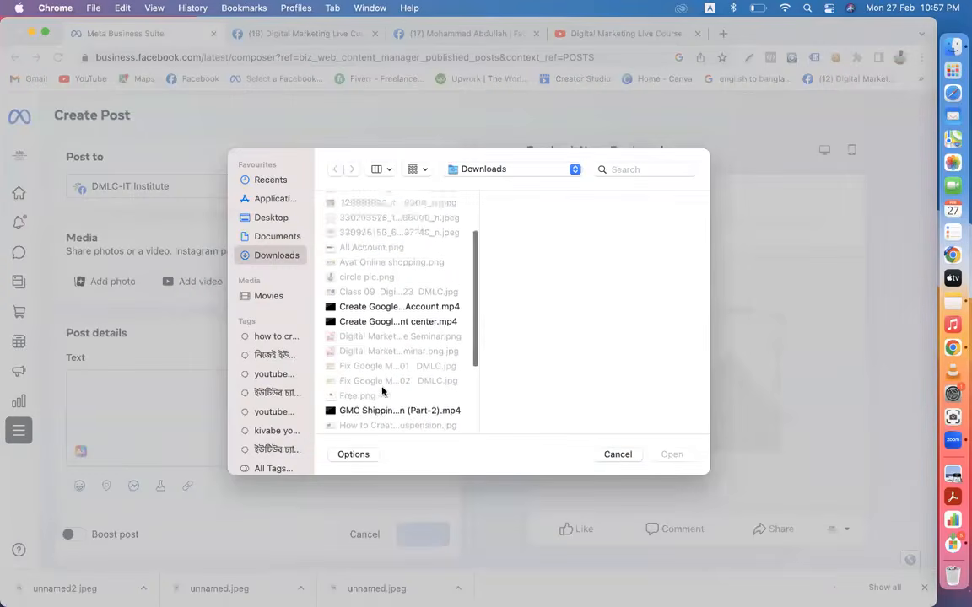
click(374, 344)
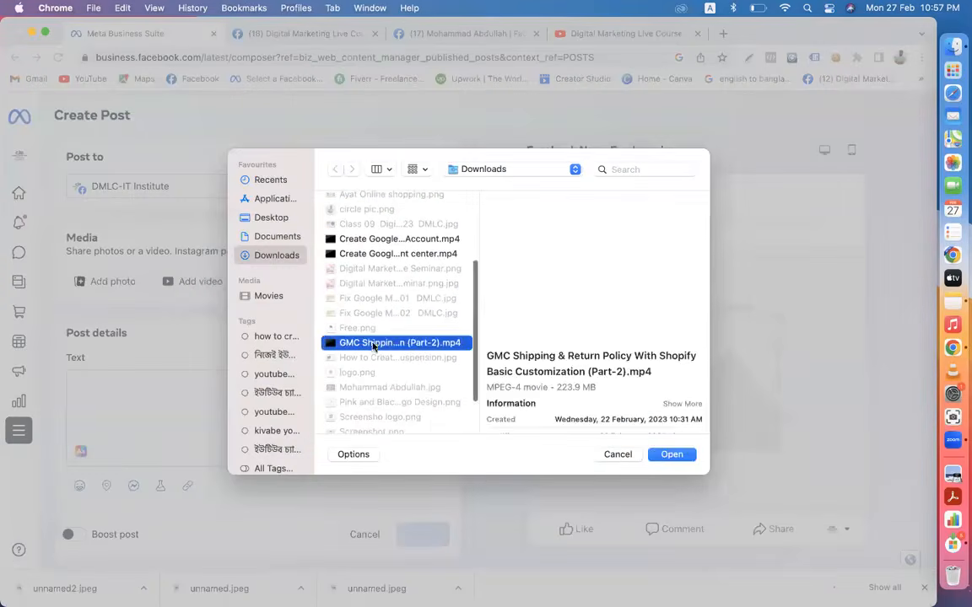
click(672, 455)
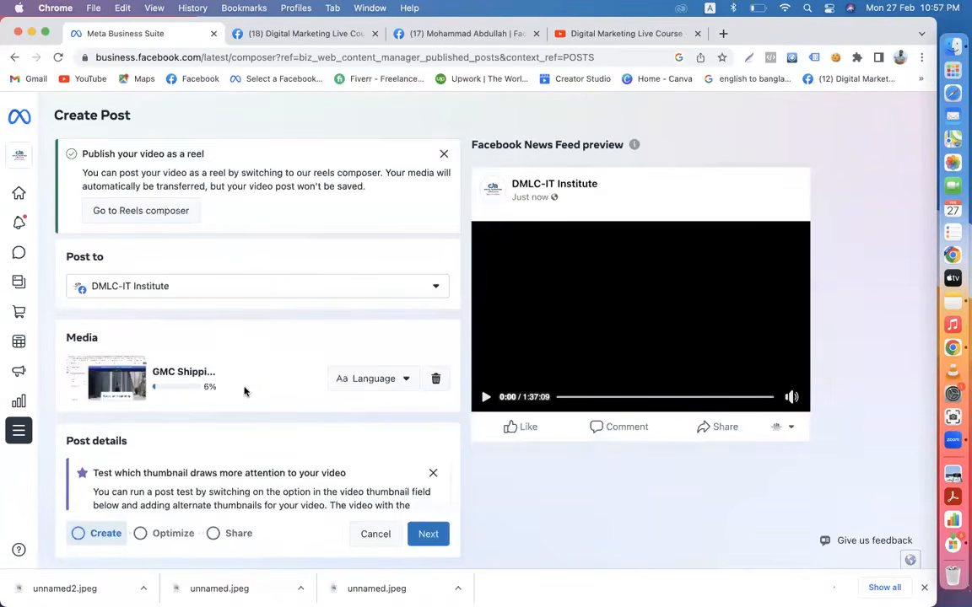
- Title the video 'Google Shopping Ads' and begin the description 'Fix Google Merchant Center & Google Sho'
scroll(245, 393, down, 2)
scroll(260, 329, down, 6)
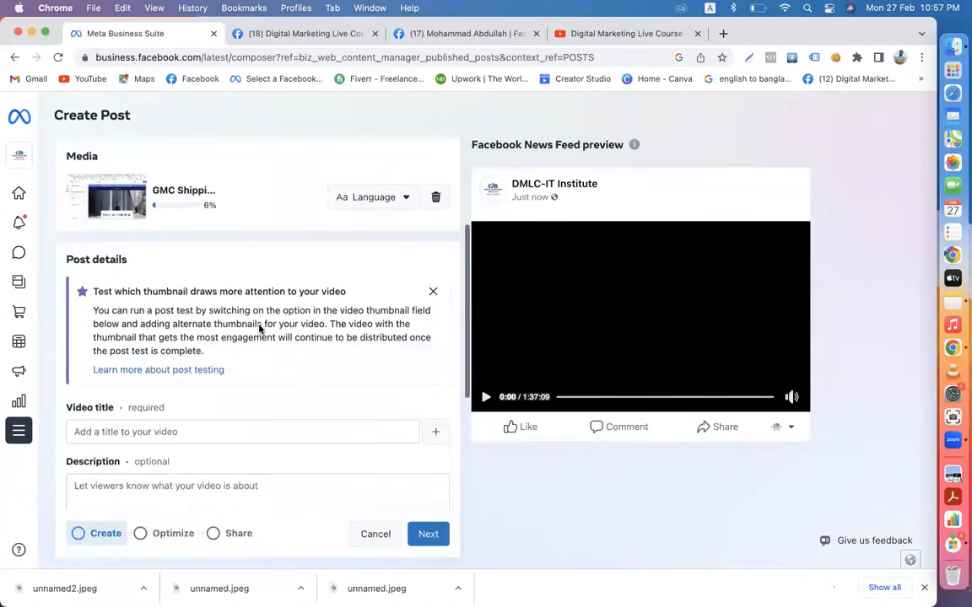
click(146, 265)
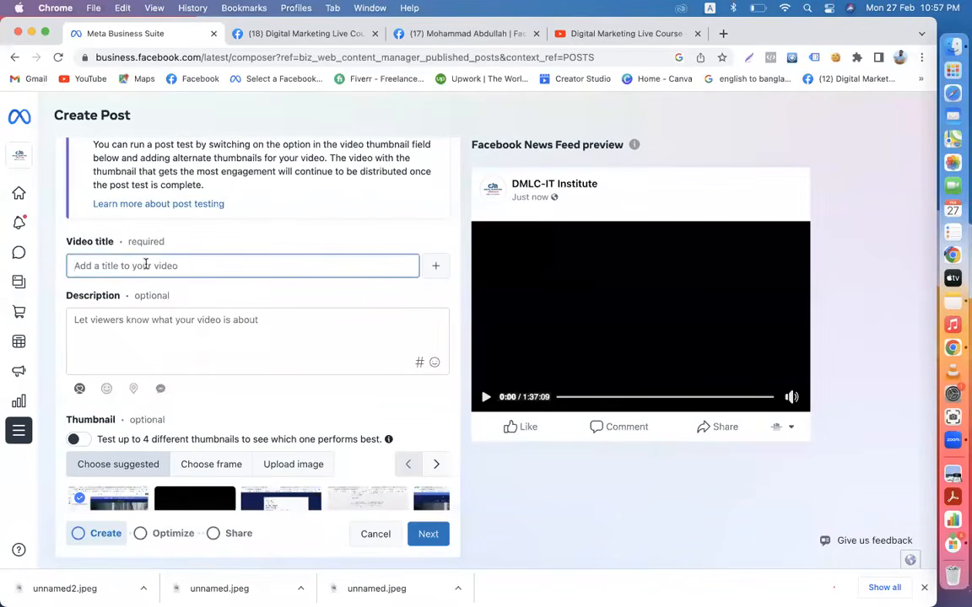
text(Google Shopping Ads)
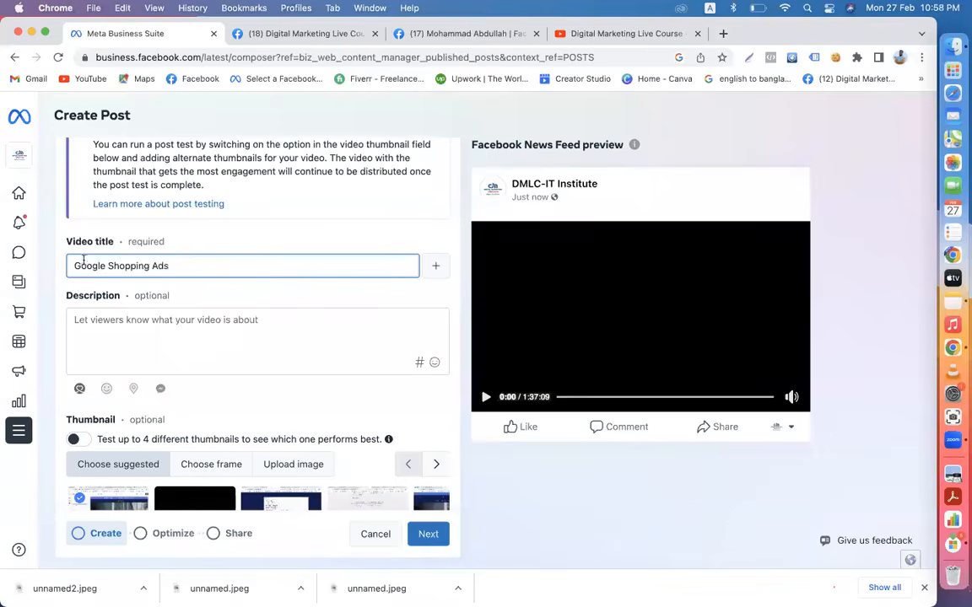
click(134, 326)
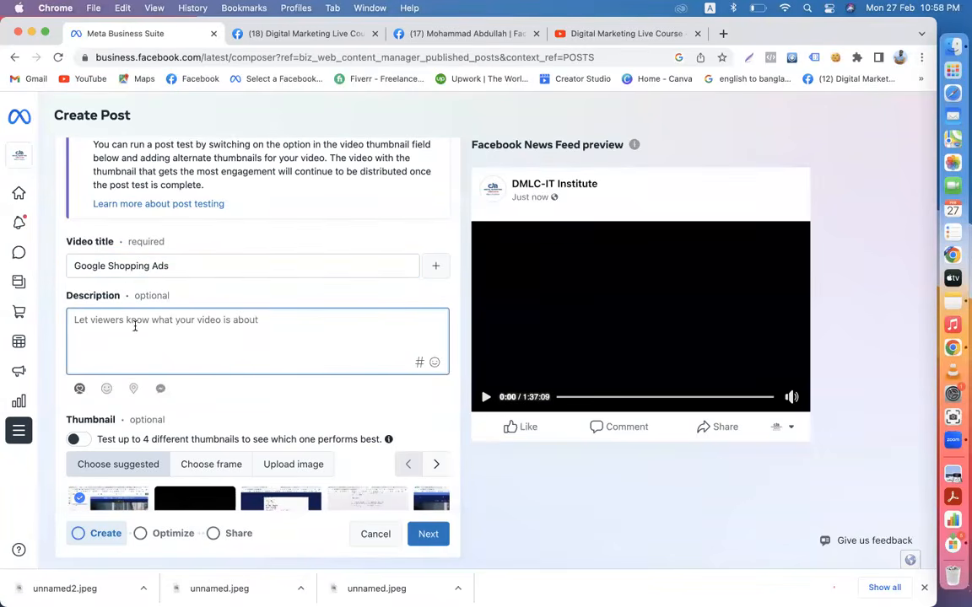
text(Fix Google Merchant Center & G)
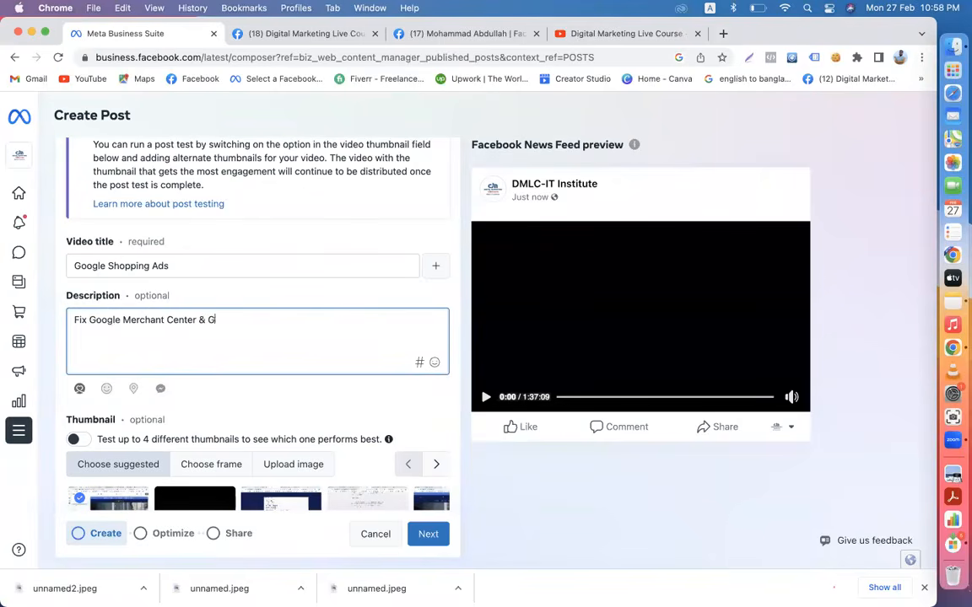
text(Shoping Ads Tutorial)
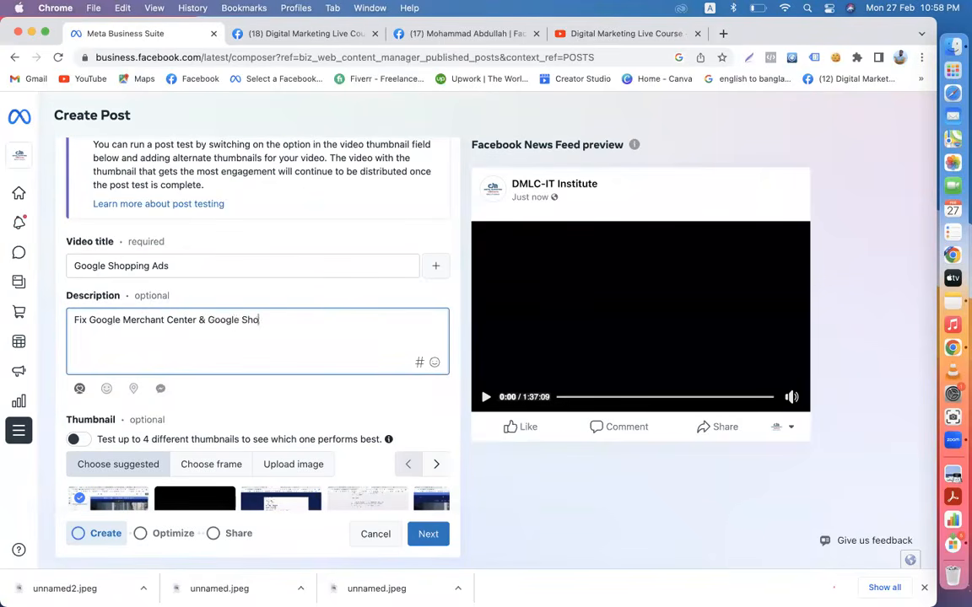
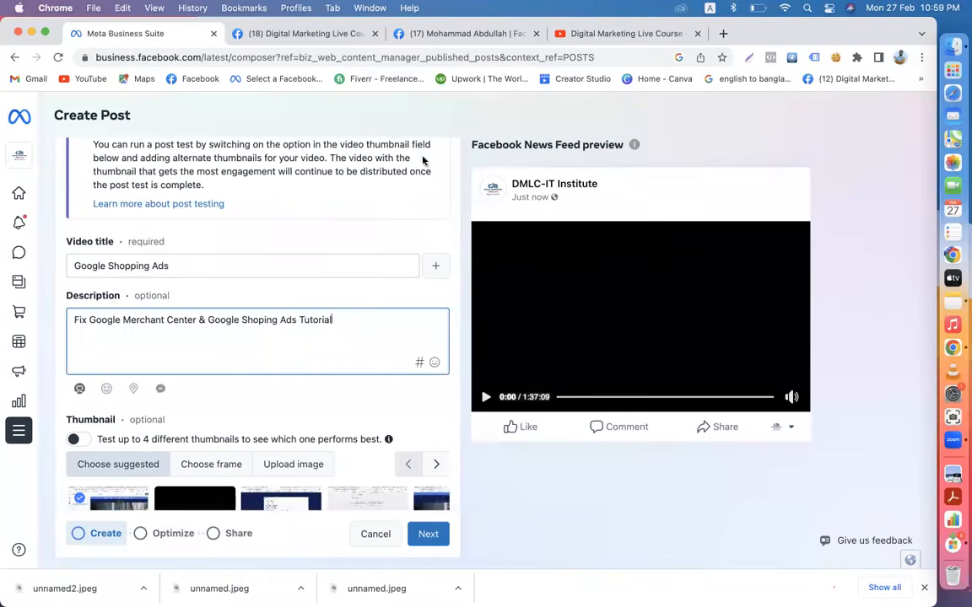
- Open the DMLC-IT Institute Page from the Facebook home feed and reload it
click(299, 34)
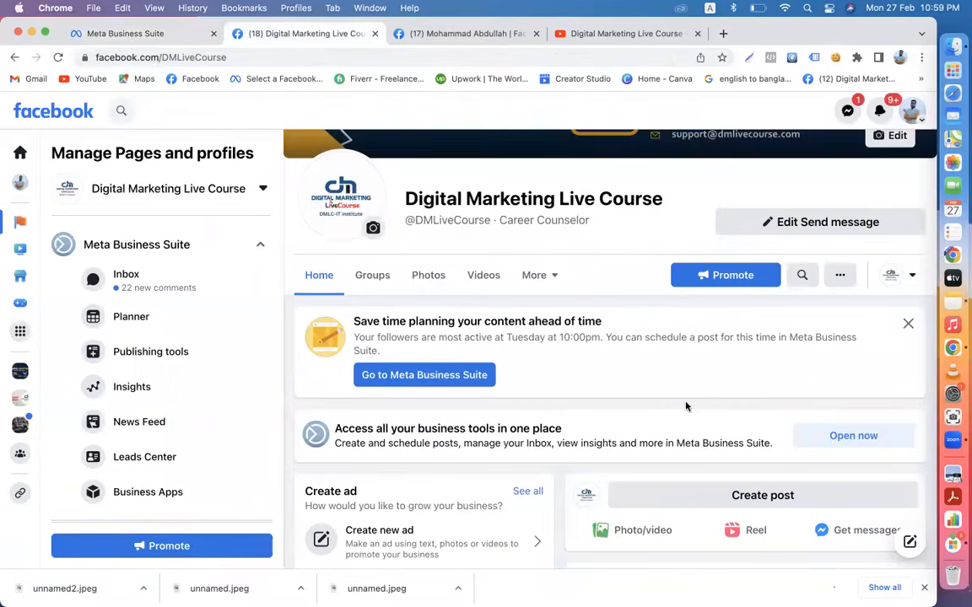
click(44, 113)
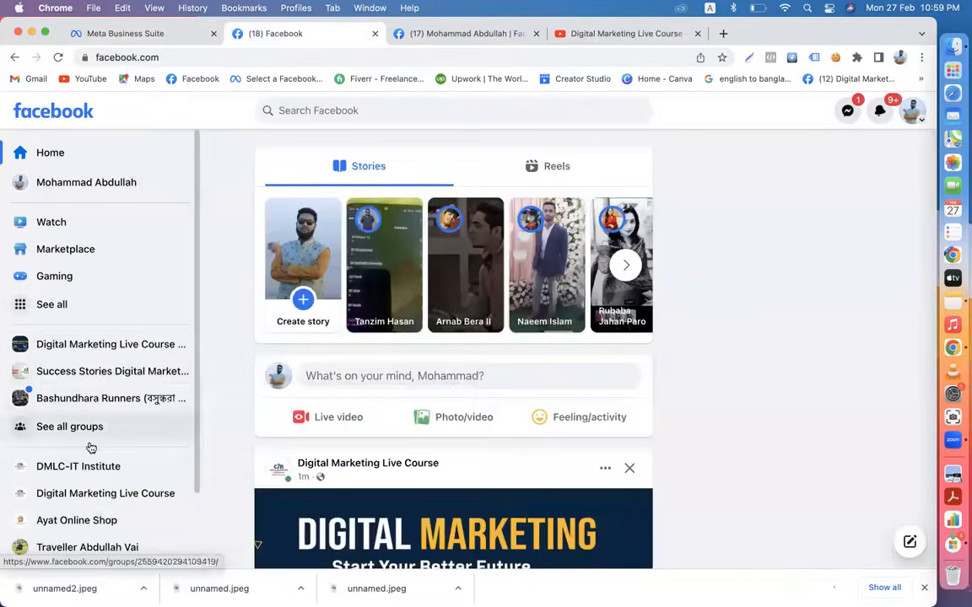
click(79, 467)
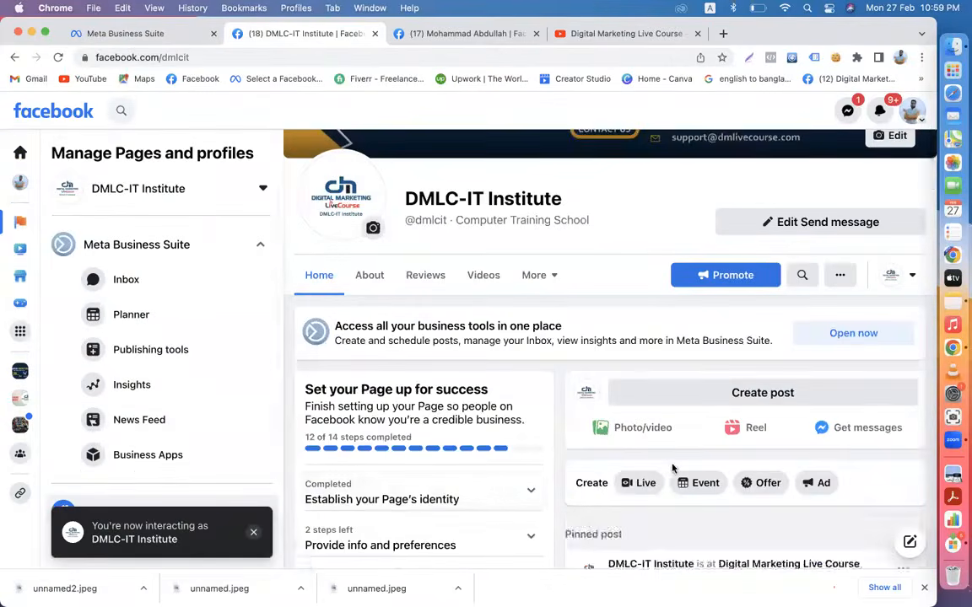
scroll(672, 469, down, 10)
scroll(672, 469, up, 5)
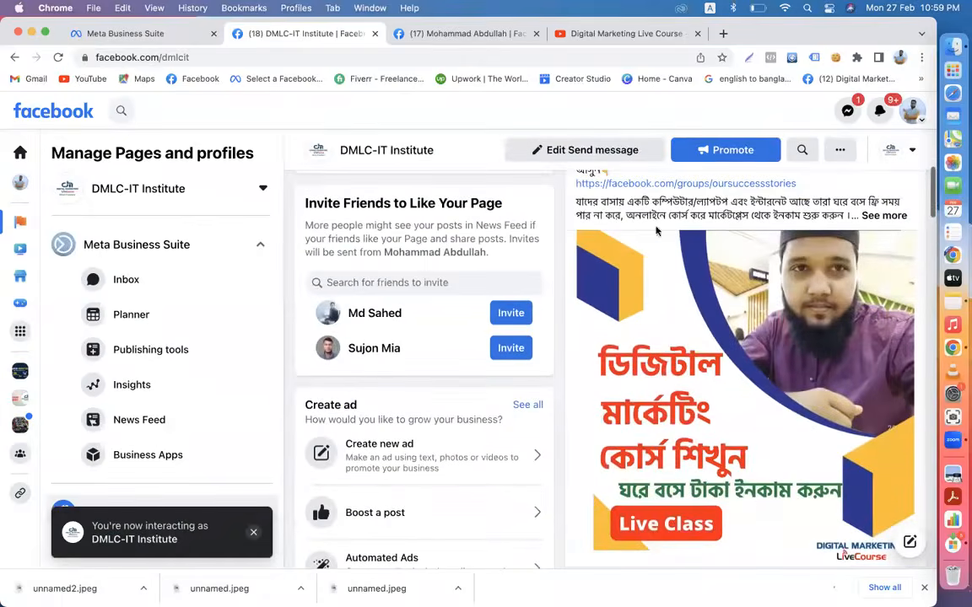
scroll(751, 422, down, 2)
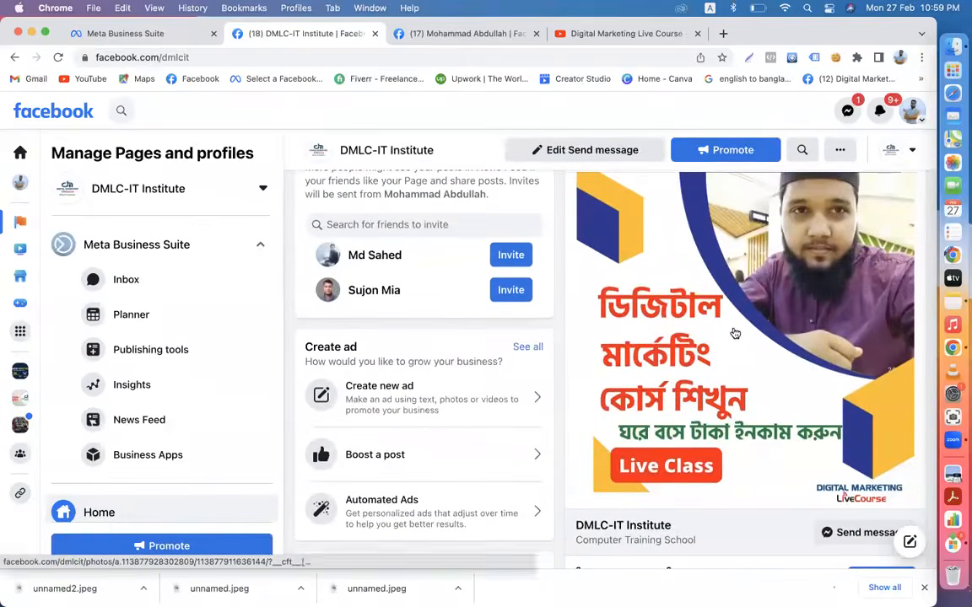
scroll(726, 333, down, 1)
scroll(673, 329, down, 5)
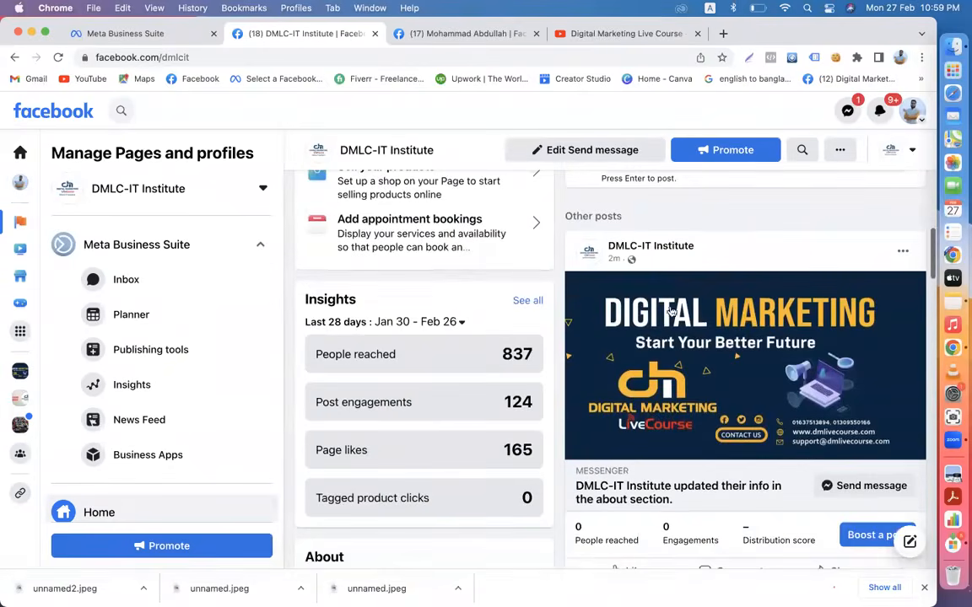
scroll(615, 327, down, 2)
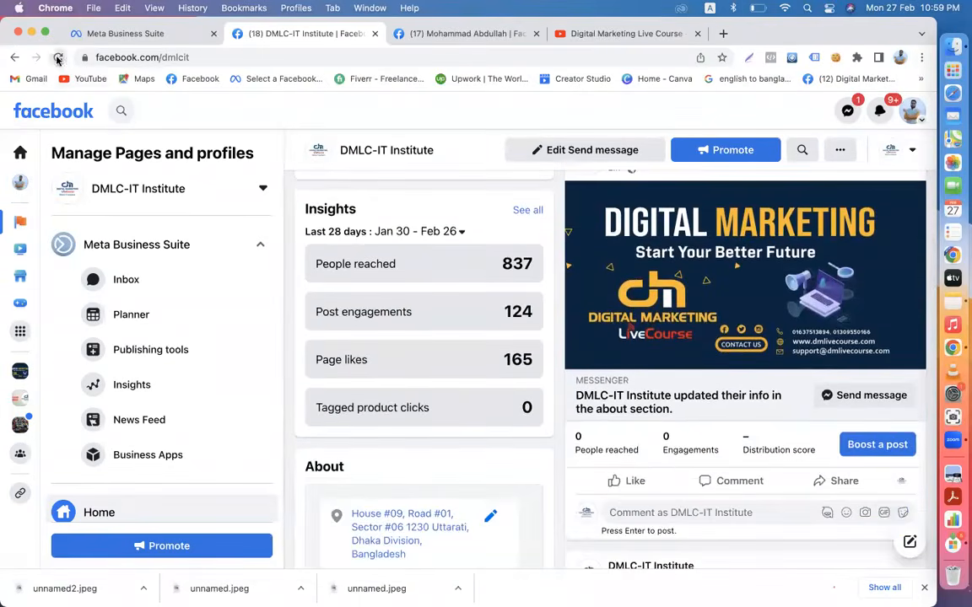
click(57, 57)
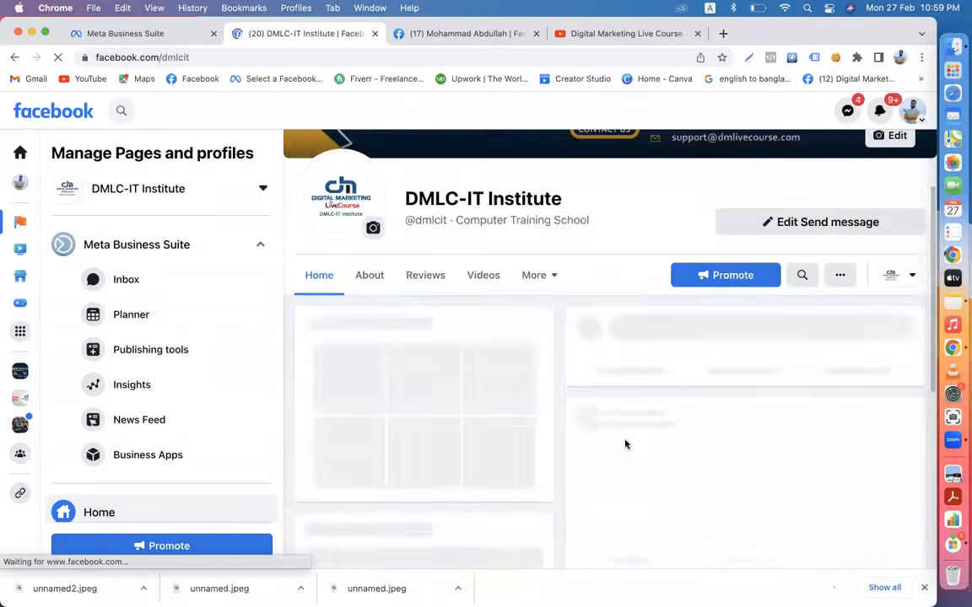
scroll(143, 353, down, 3)
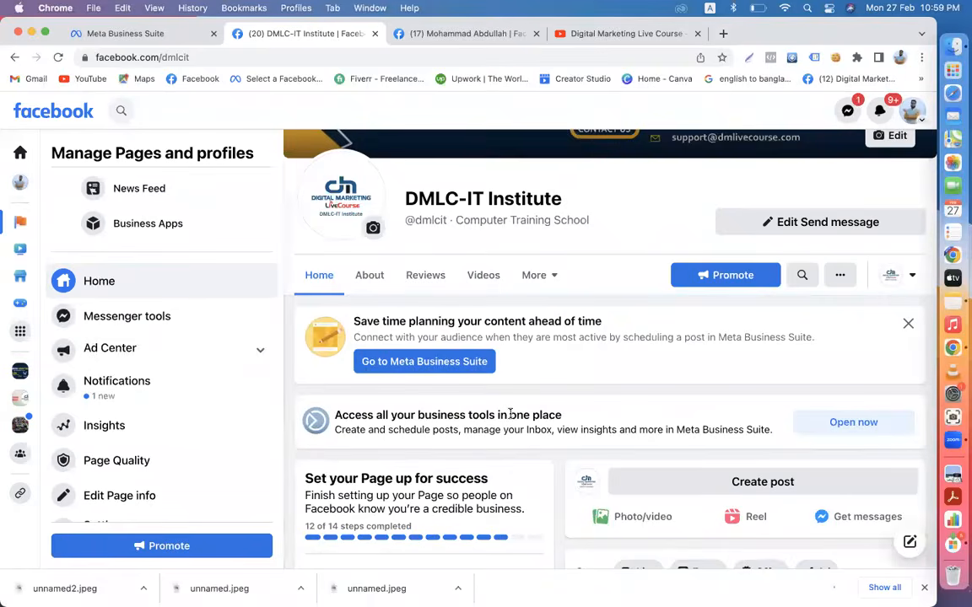
- Glance at the Meta Business Suite video draft, then view the YouTube channel's community posts
click(99, 31)
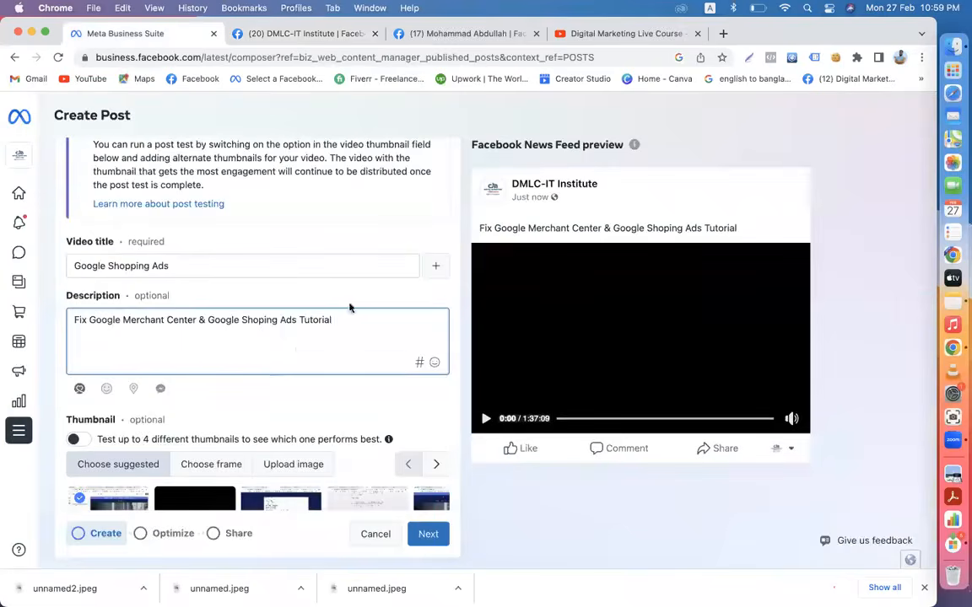
scroll(297, 352, down, 2)
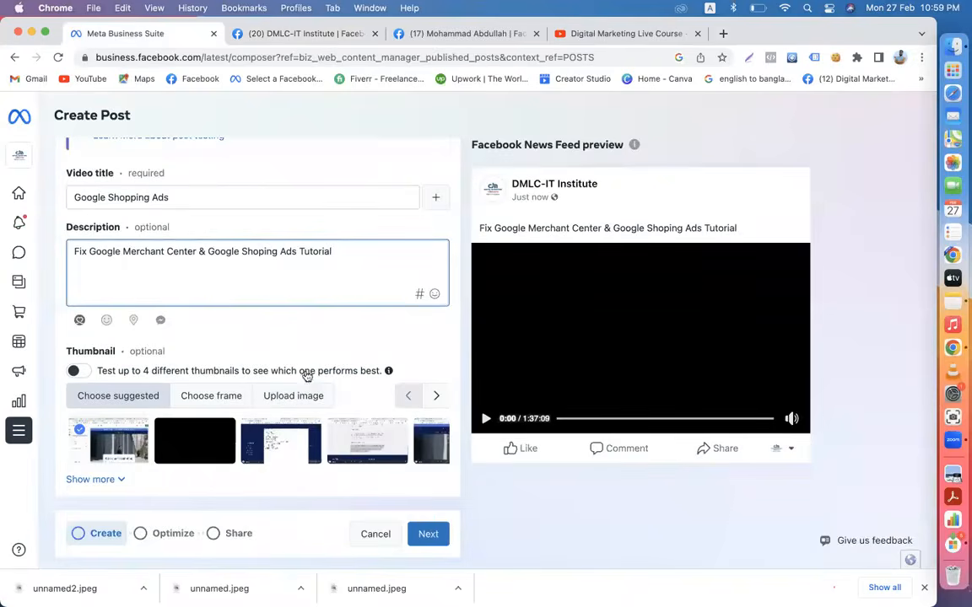
click(562, 33)
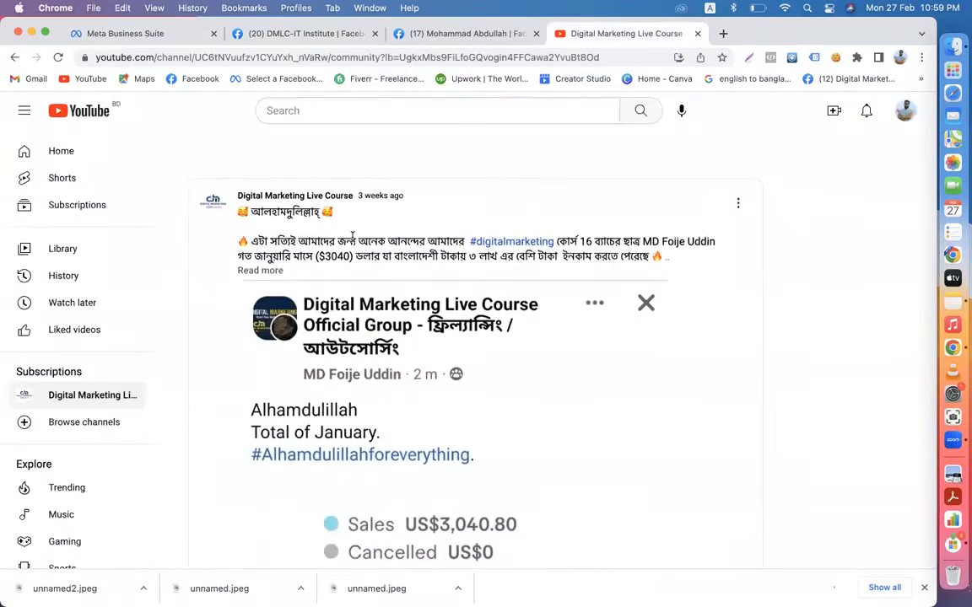
- Look over the YouTube channel's Videos list, then return to the Meta Business Suite draft
click(14, 58)
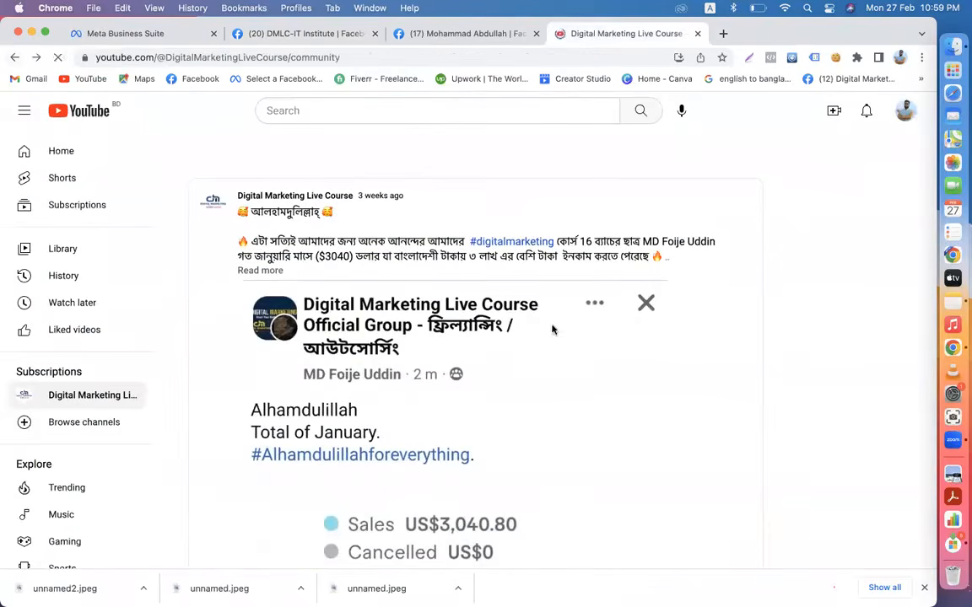
click(302, 390)
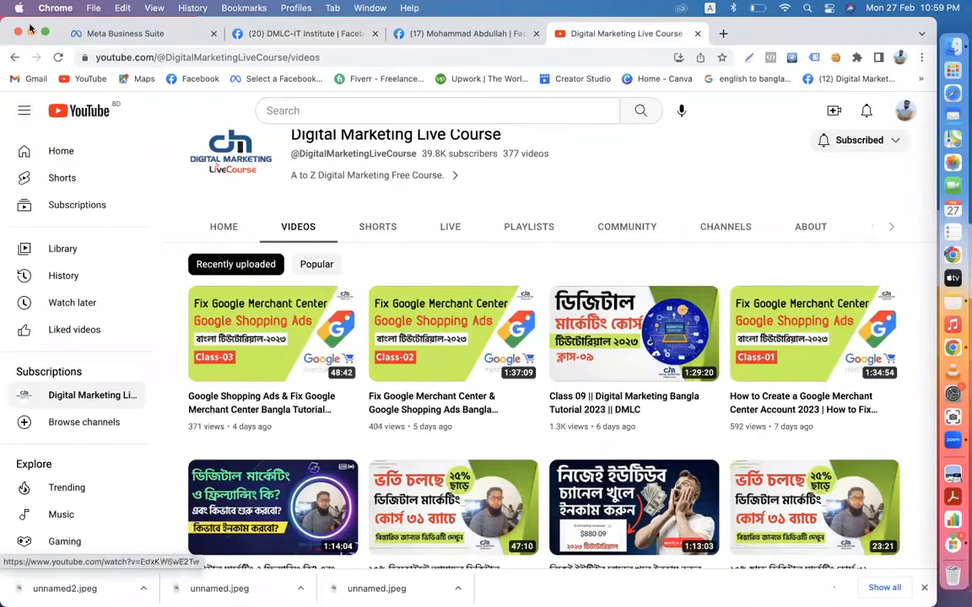
click(116, 31)
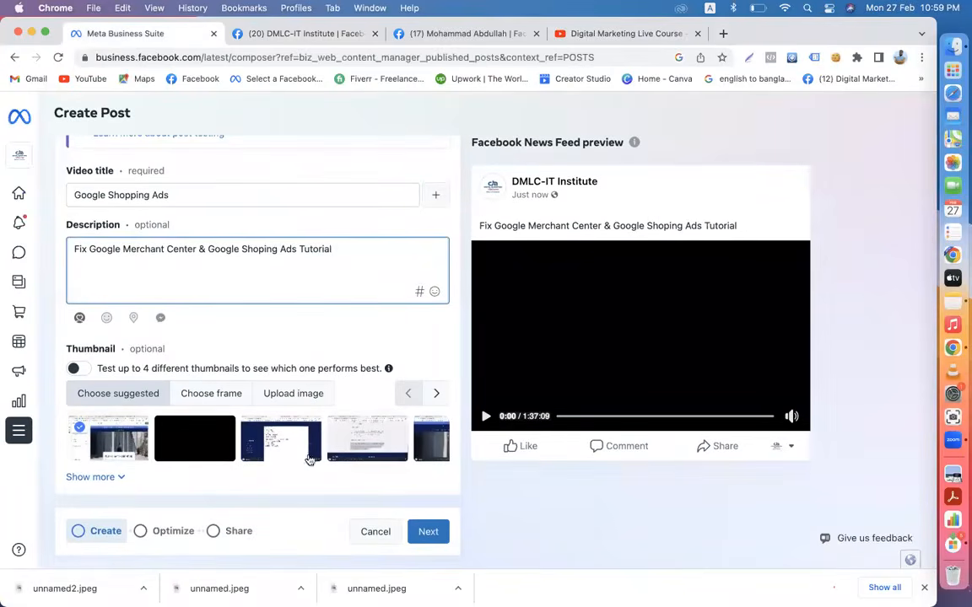
- Shift the suggested thumbnails along by one, trying Choose frame before returning to suggestions
click(434, 395)
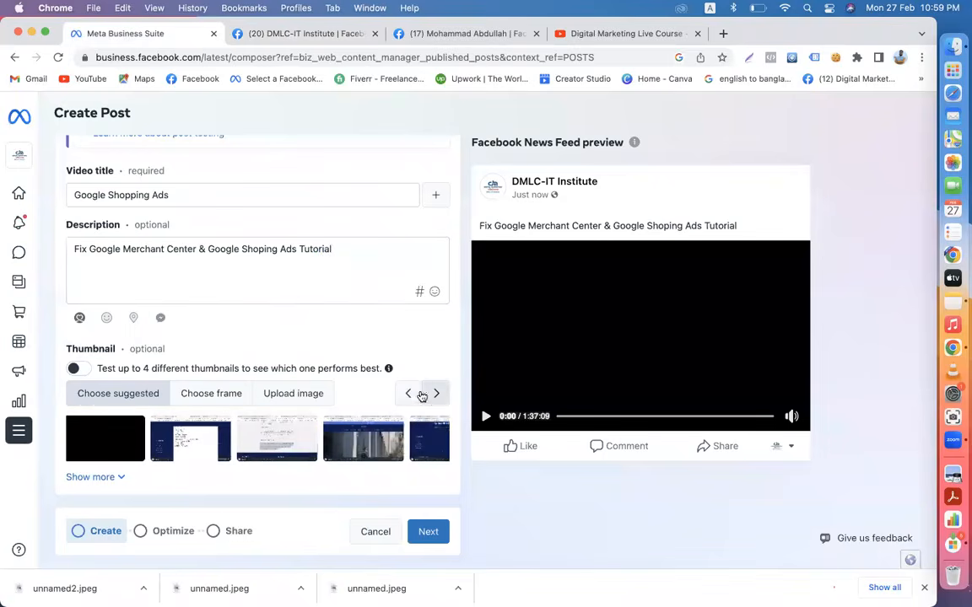
click(209, 397)
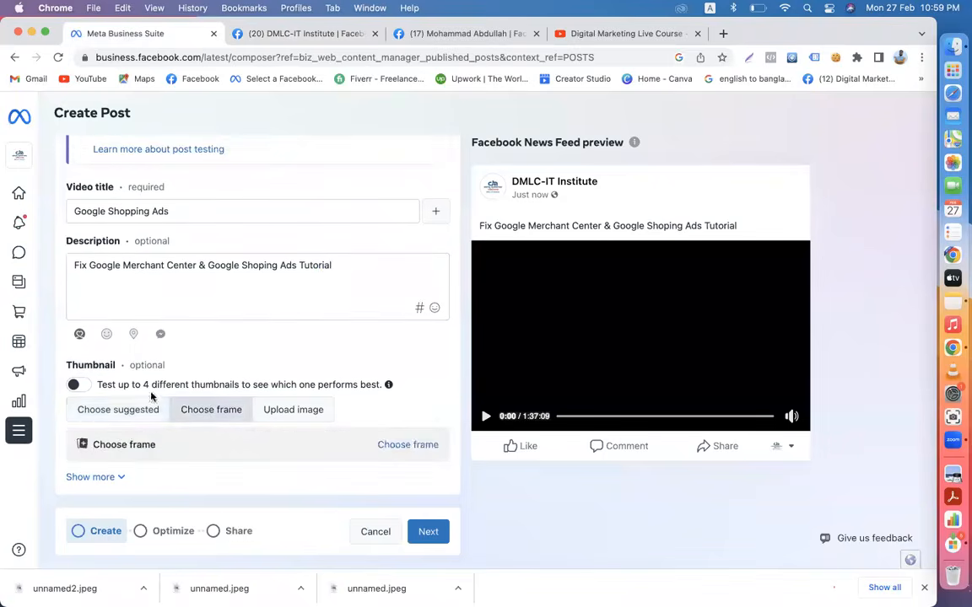
click(126, 409)
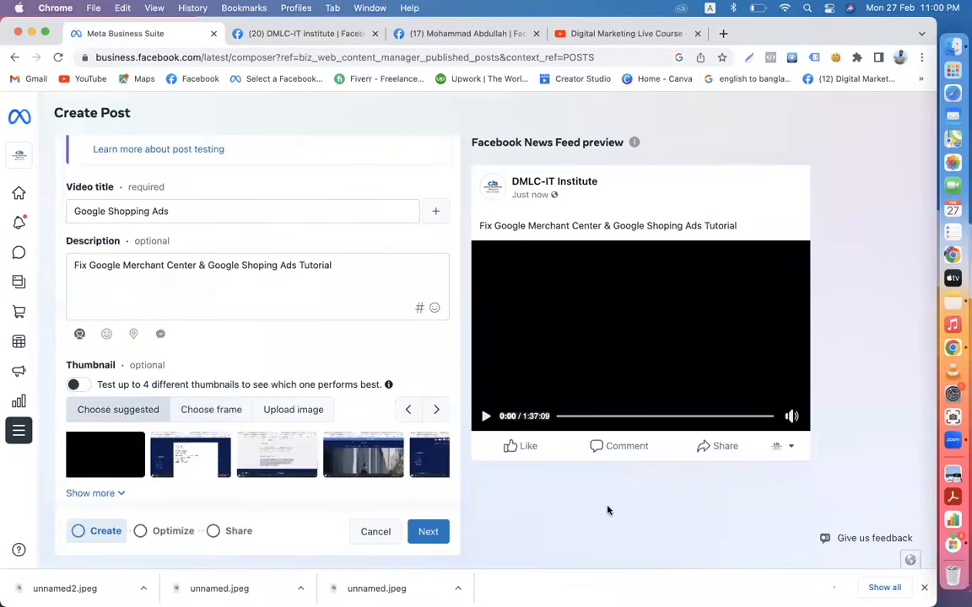
click(899, 59)
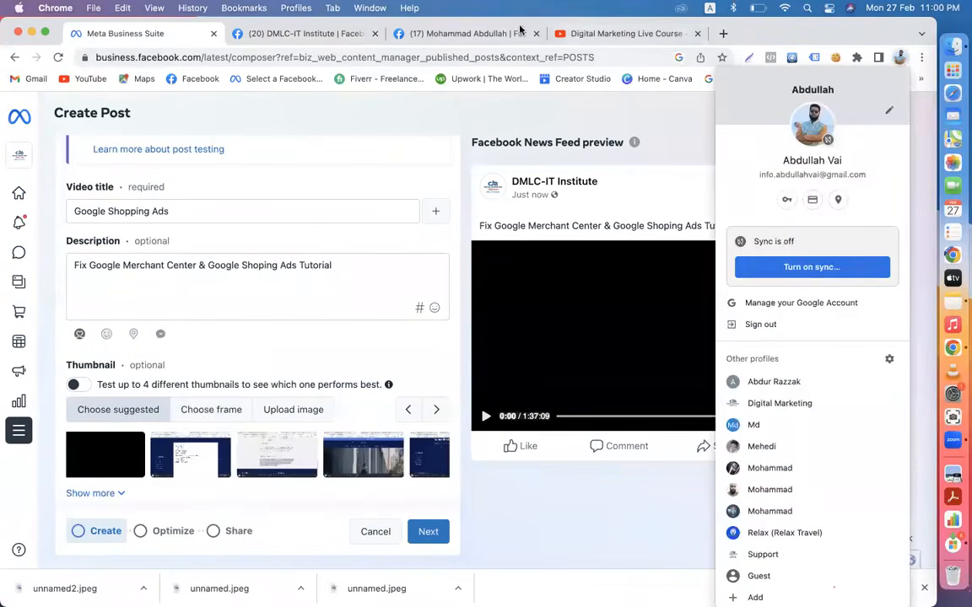
- In Canva, search 'youtube thumnail' and browse the YouTube Thumbnail templates
click(723, 34)
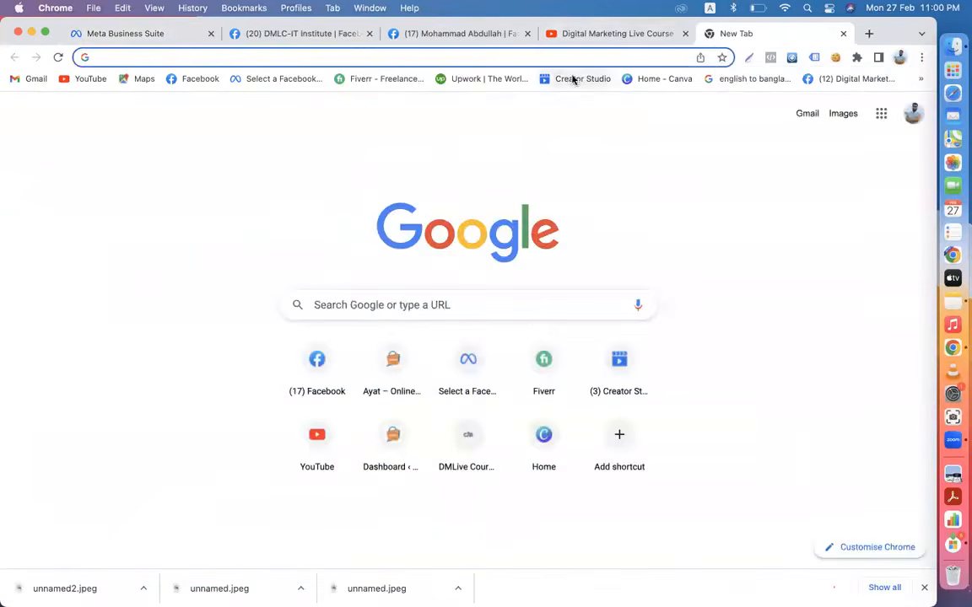
click(654, 81)
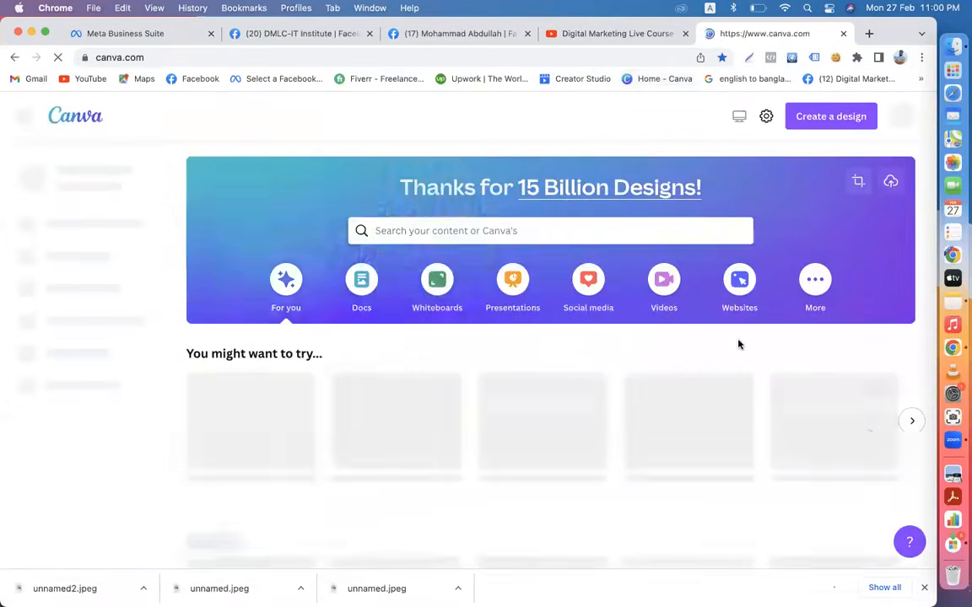
click(420, 228)
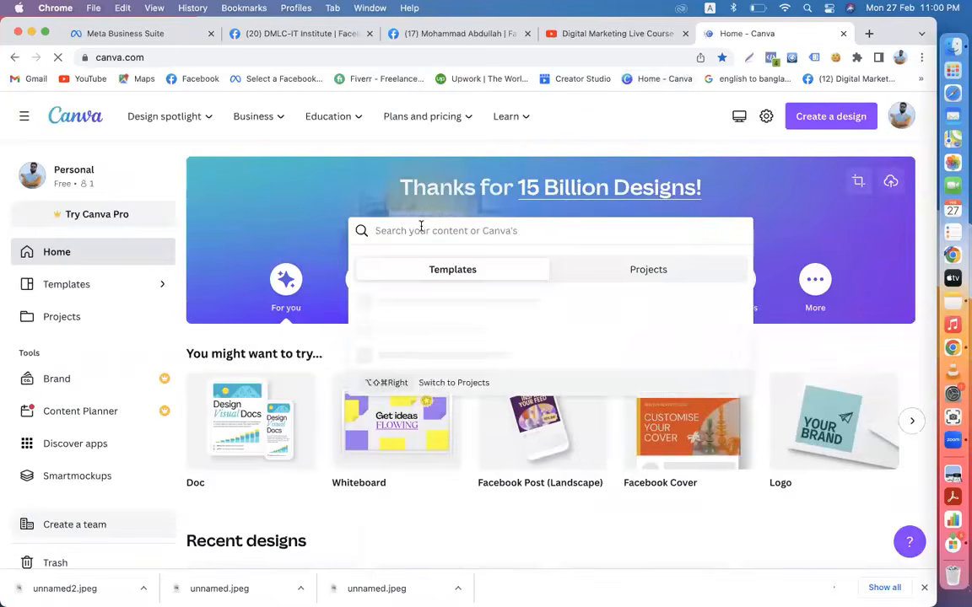
text(youtube t)
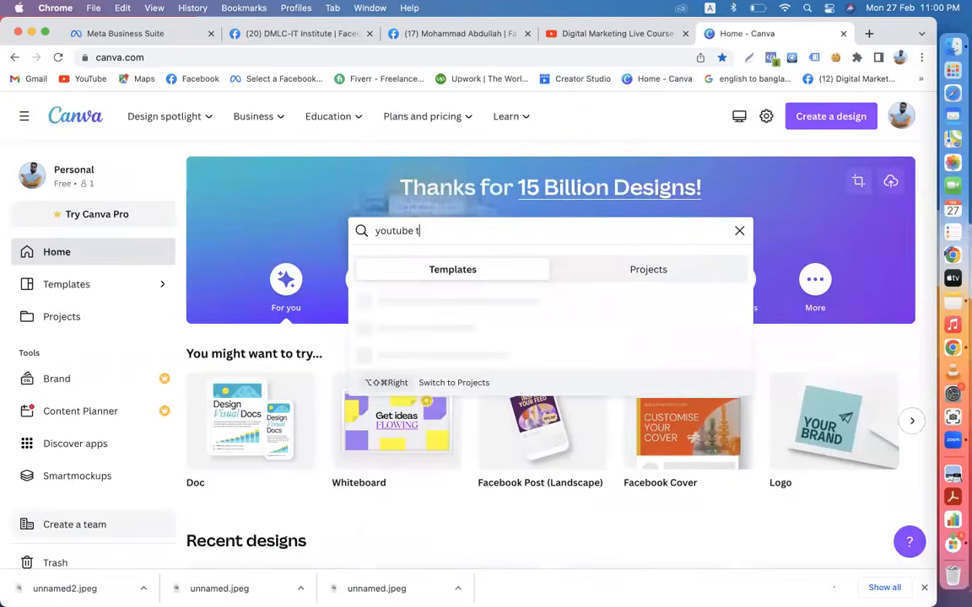
text(humnail)
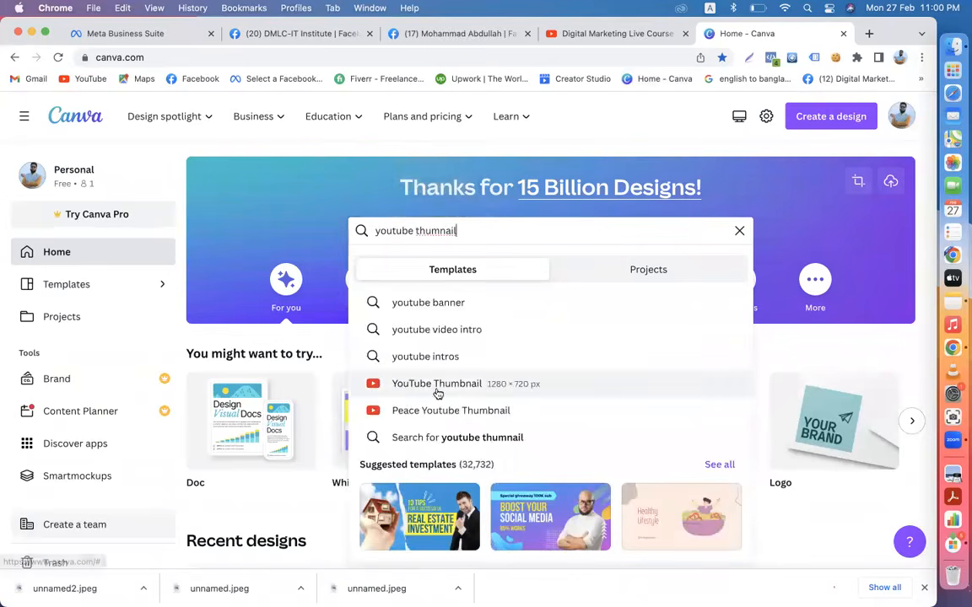
click(520, 390)
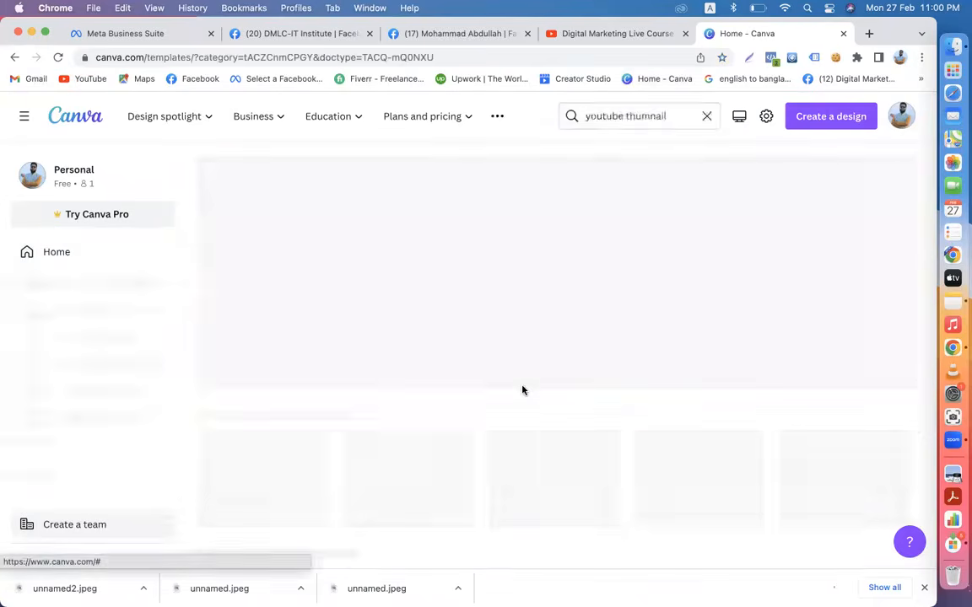
- Open the Black Minimalist Interiors template in the editor, then close both Canva tabs
scroll(521, 389, down, 5)
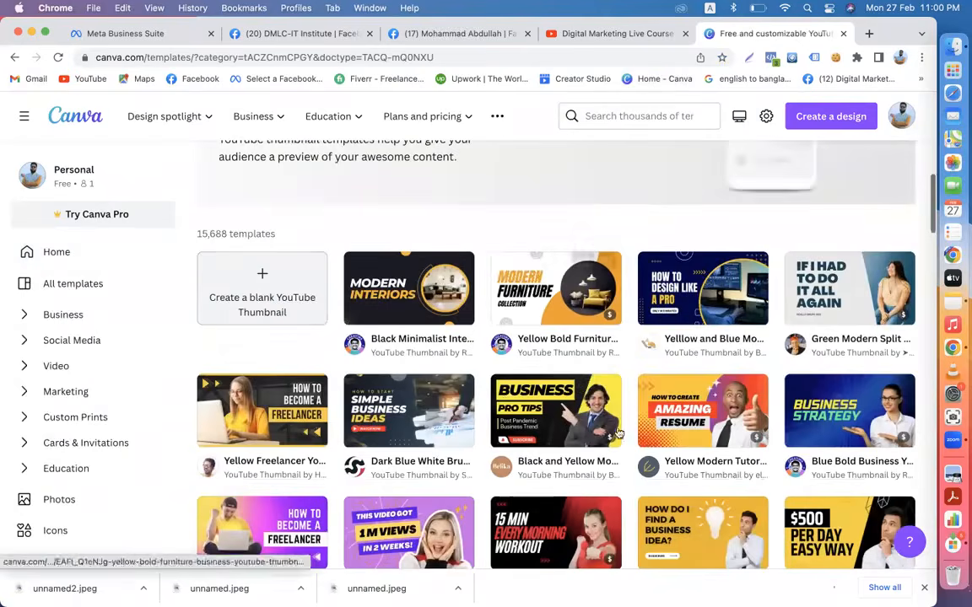
click(403, 301)
click(776, 251)
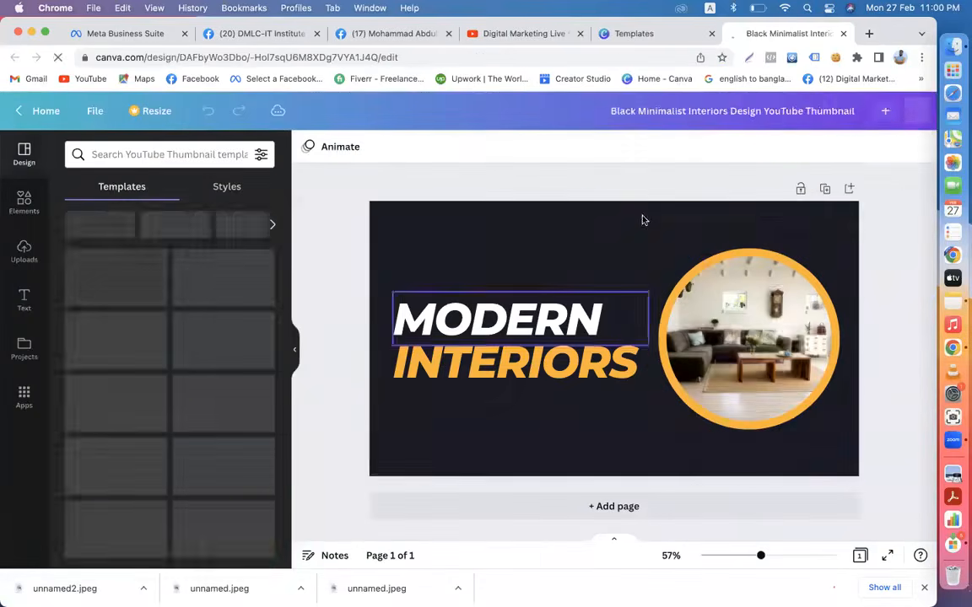
click(711, 33)
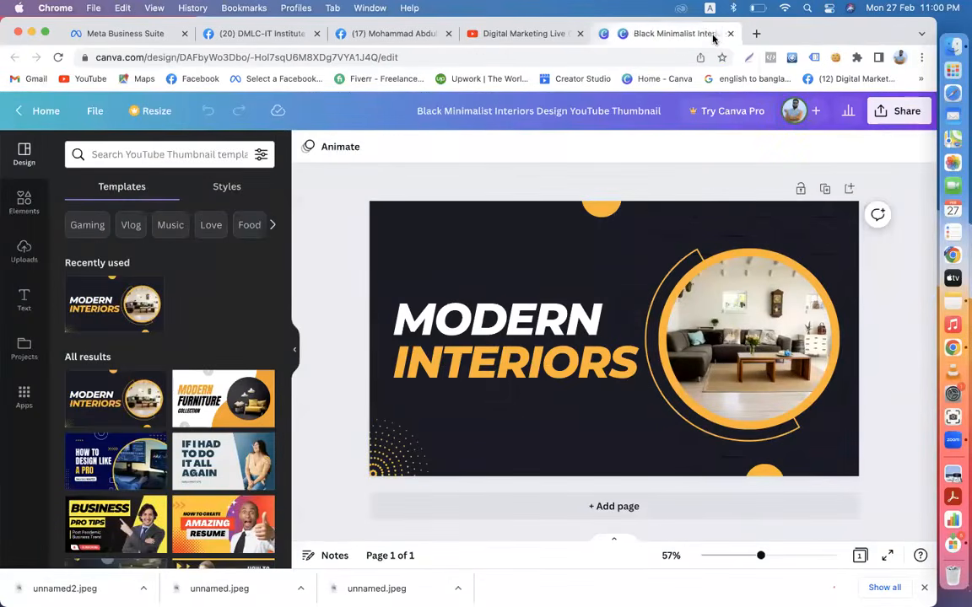
click(715, 33)
- Upload 'Fix Google M…02 DMLC.jpg' from Downloads as the video's custom thumbnail
click(284, 34)
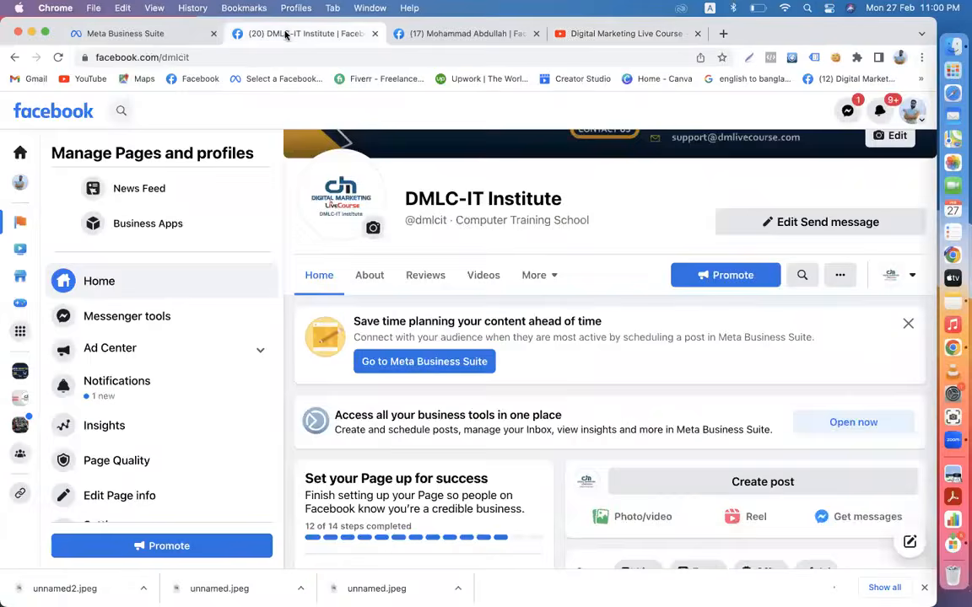
click(135, 32)
scroll(332, 486, down, 1)
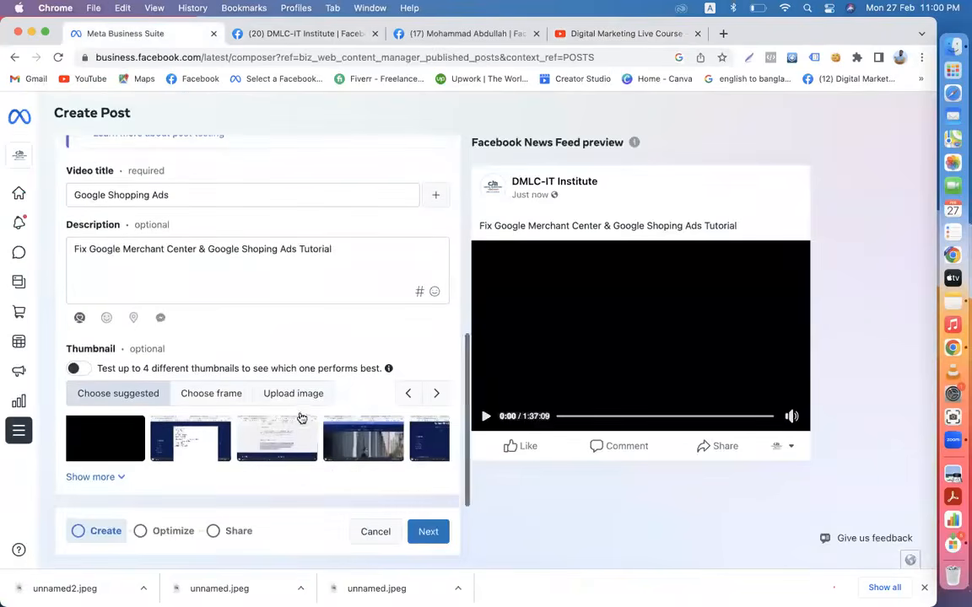
click(293, 397)
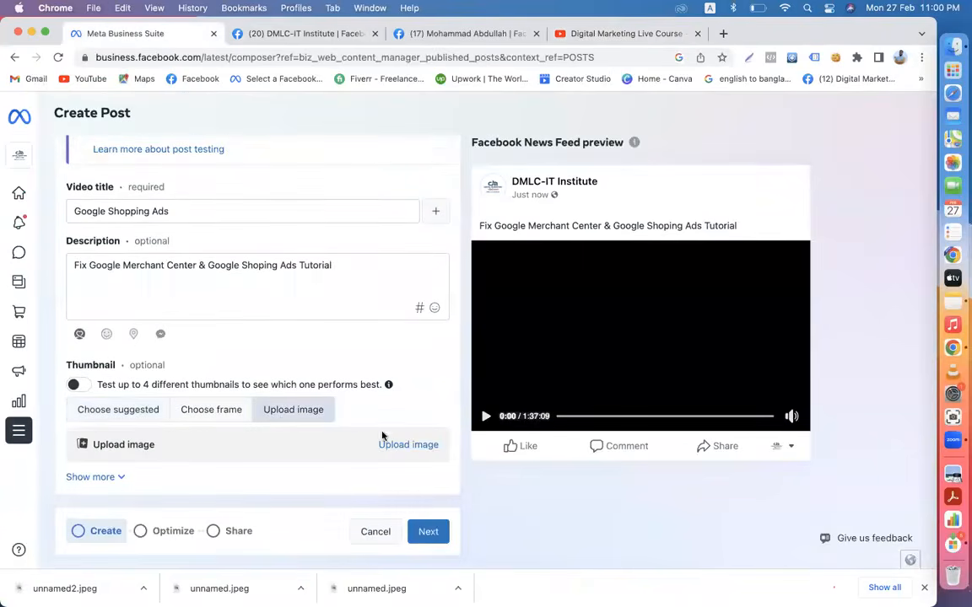
click(394, 447)
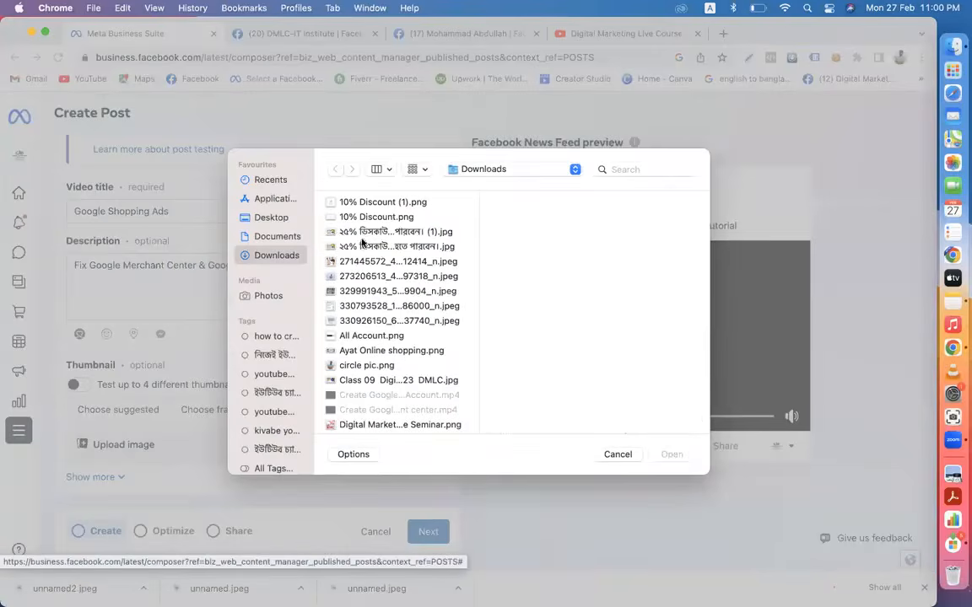
click(393, 232)
scroll(410, 327, down, 5)
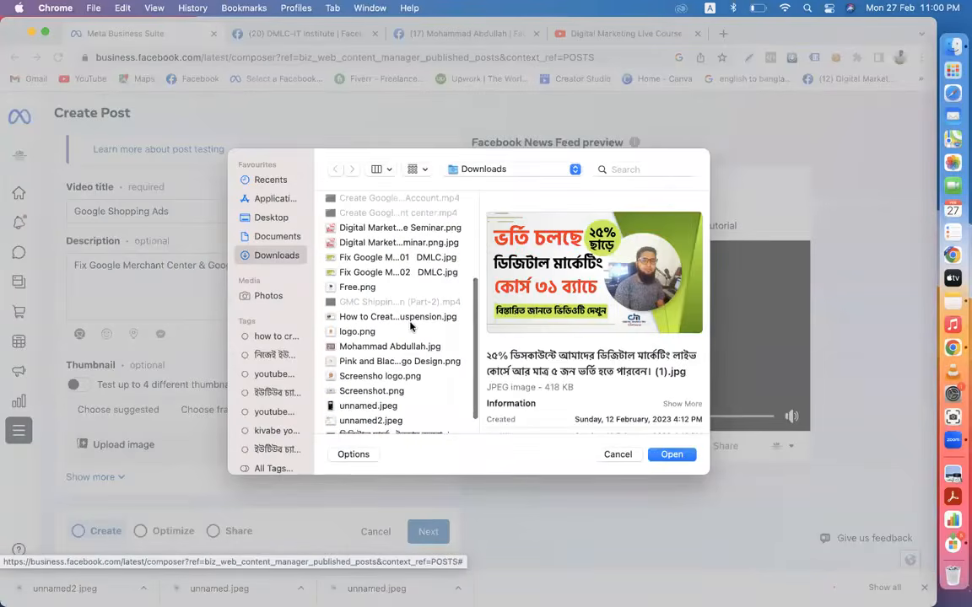
click(362, 272)
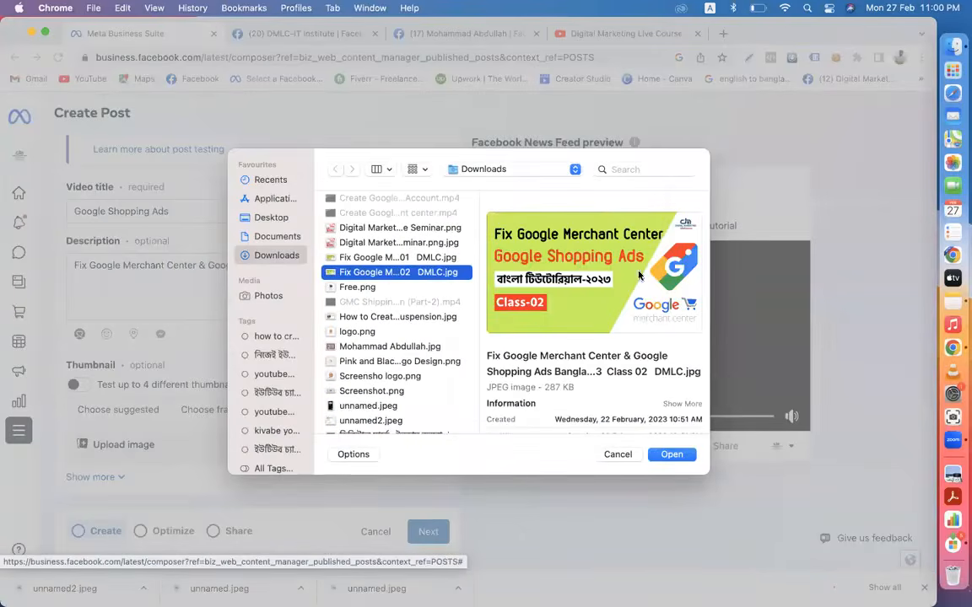
click(656, 453)
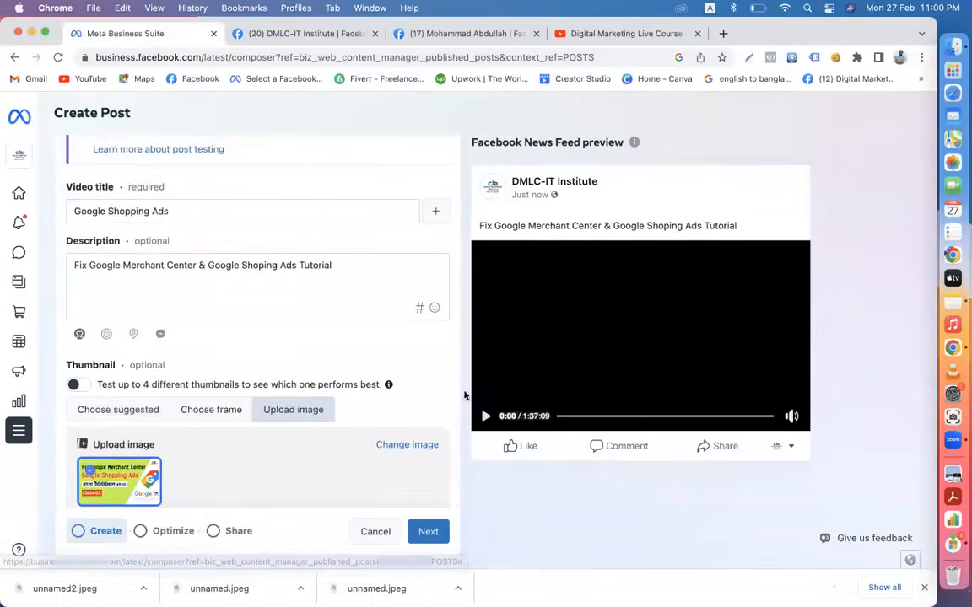
- Add a Messenger reply button to the post and move on to the Optimize step
scroll(394, 419, down, 1)
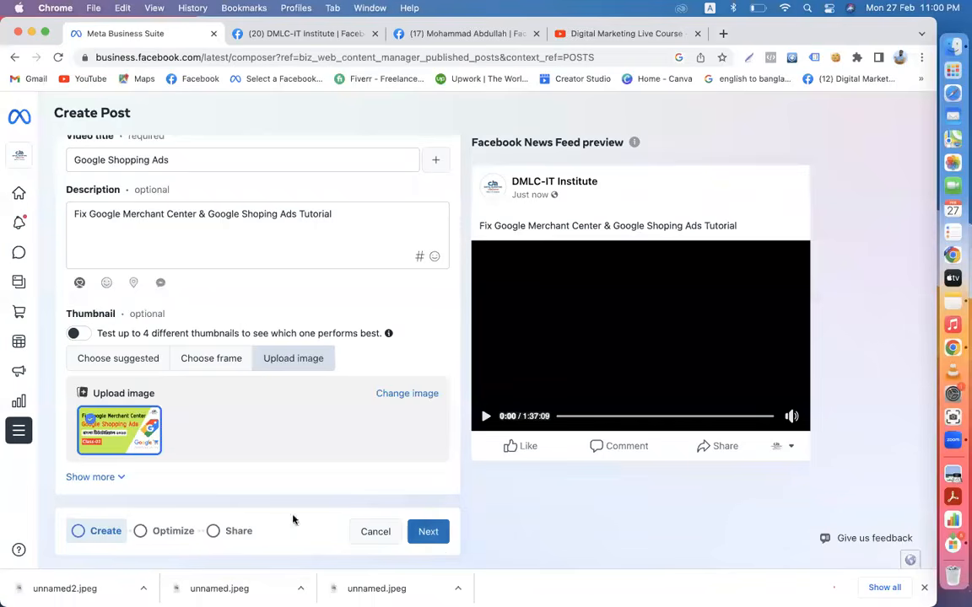
scroll(329, 470, up, 2)
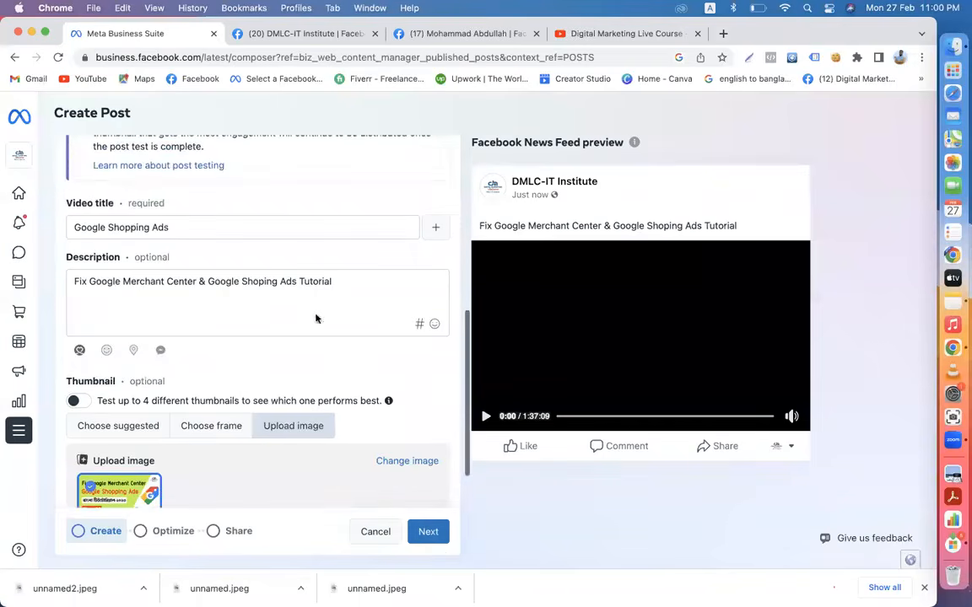
click(161, 351)
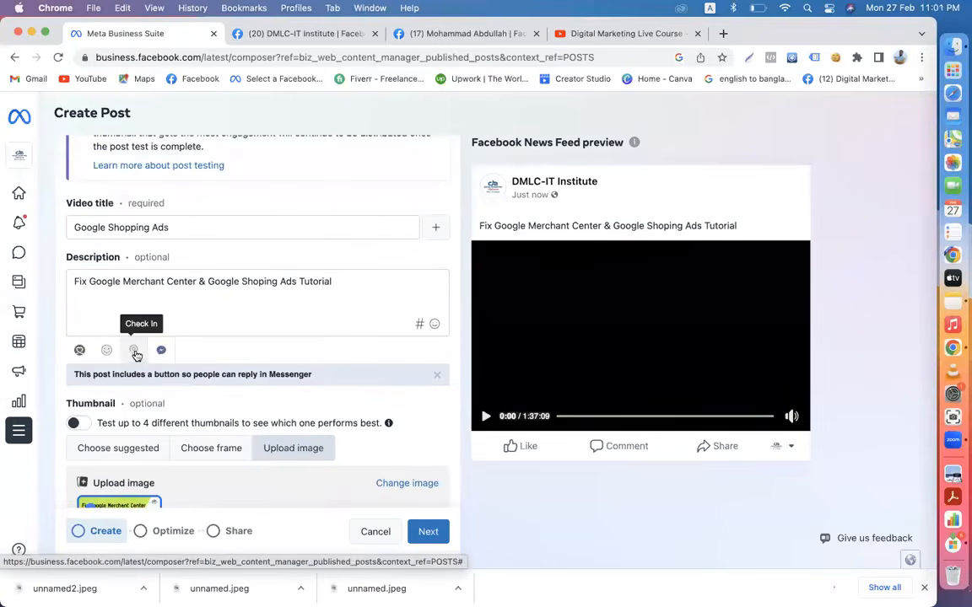
scroll(347, 441, down, 3)
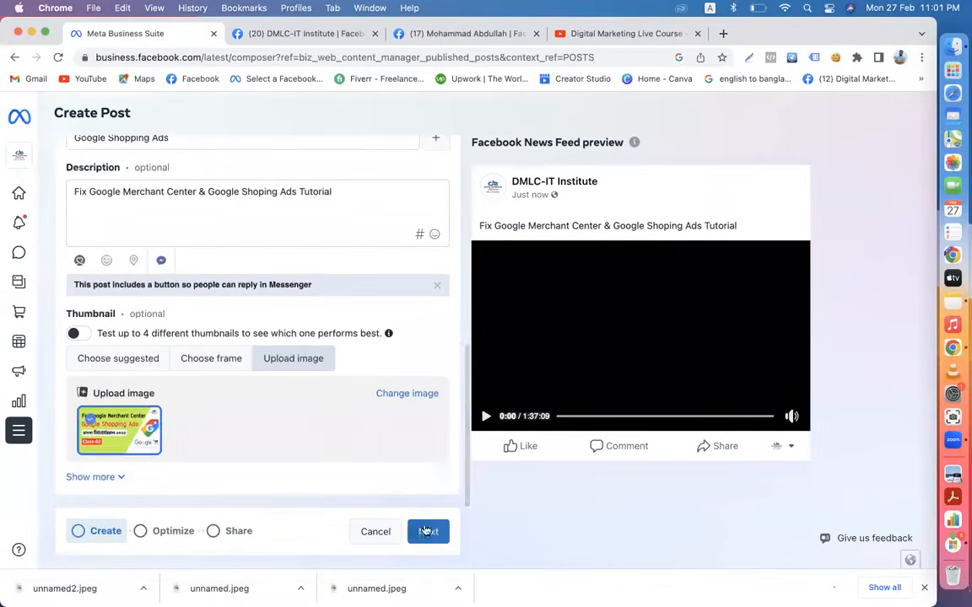
click(427, 531)
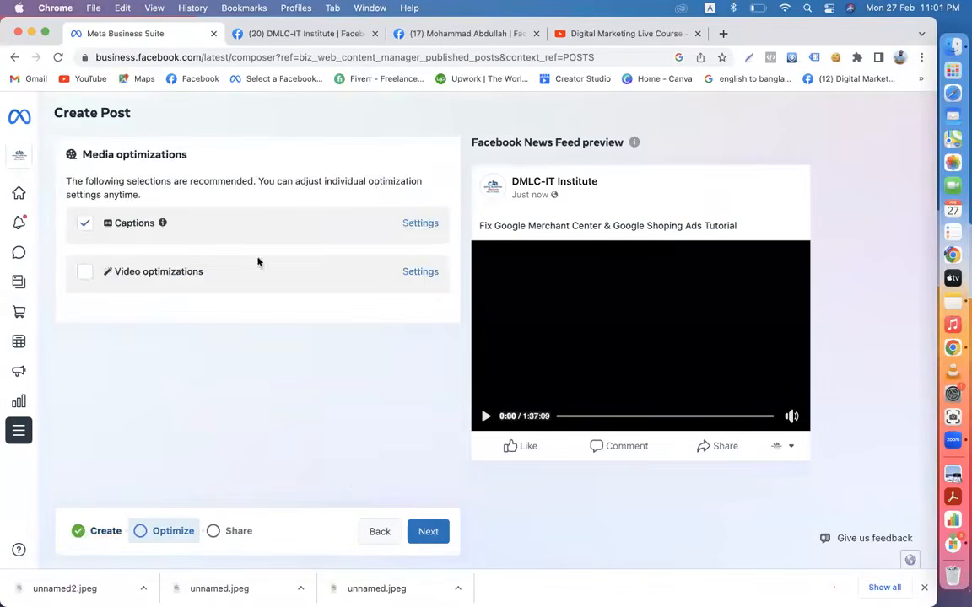
- At the Share step, allow the Digital Marketing Live Course Page to post the video
click(429, 533)
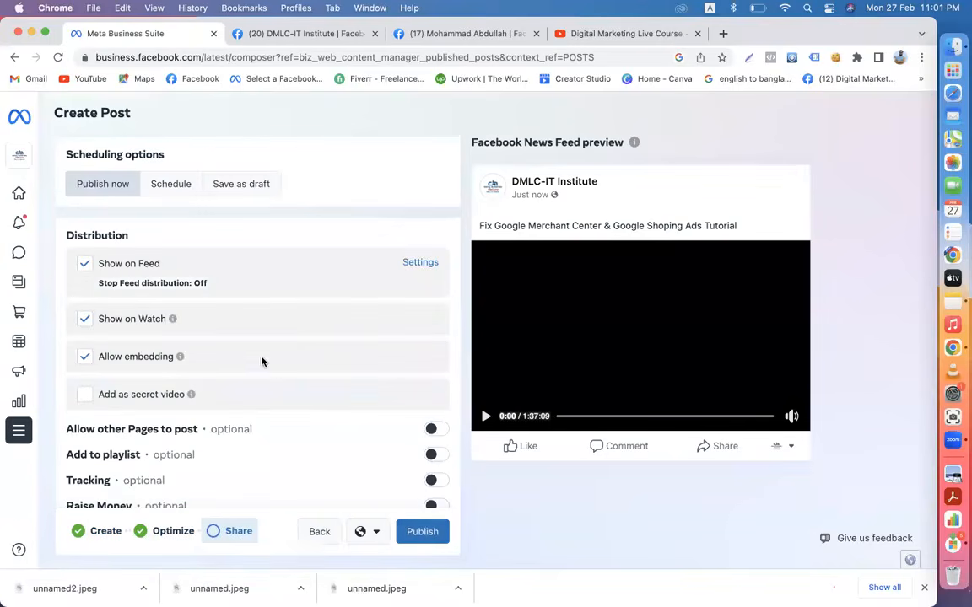
scroll(271, 384, down, 1)
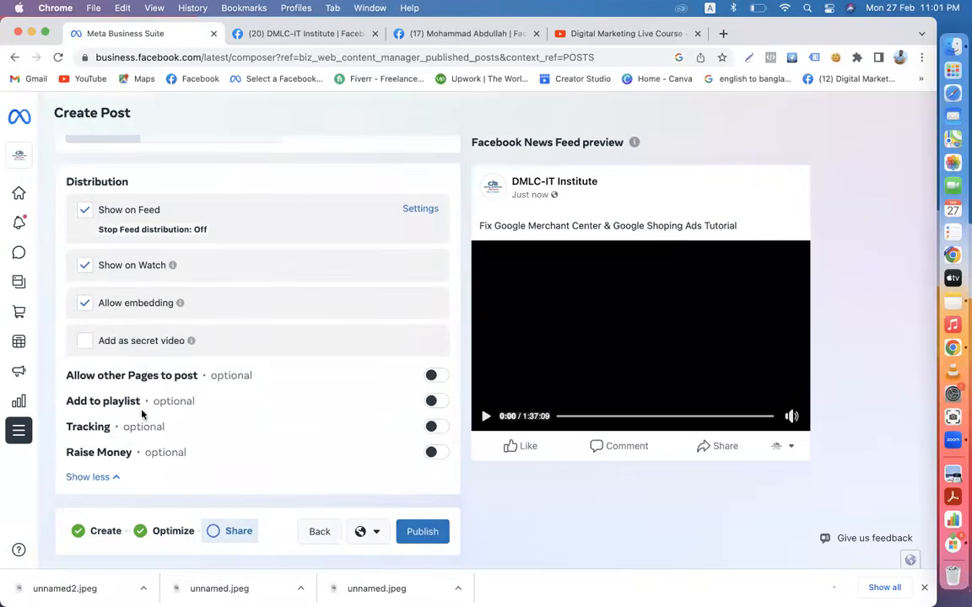
click(437, 376)
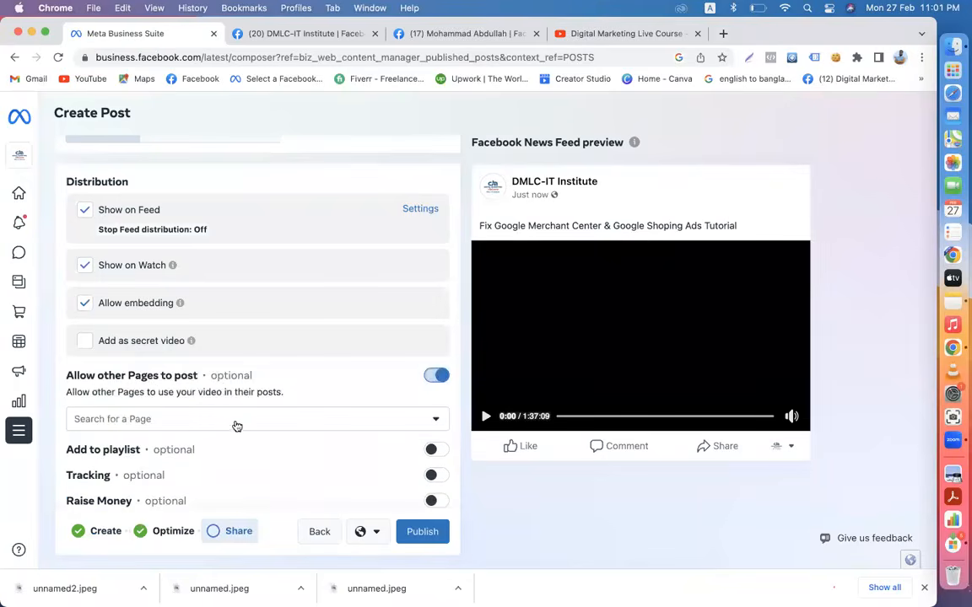
click(179, 426)
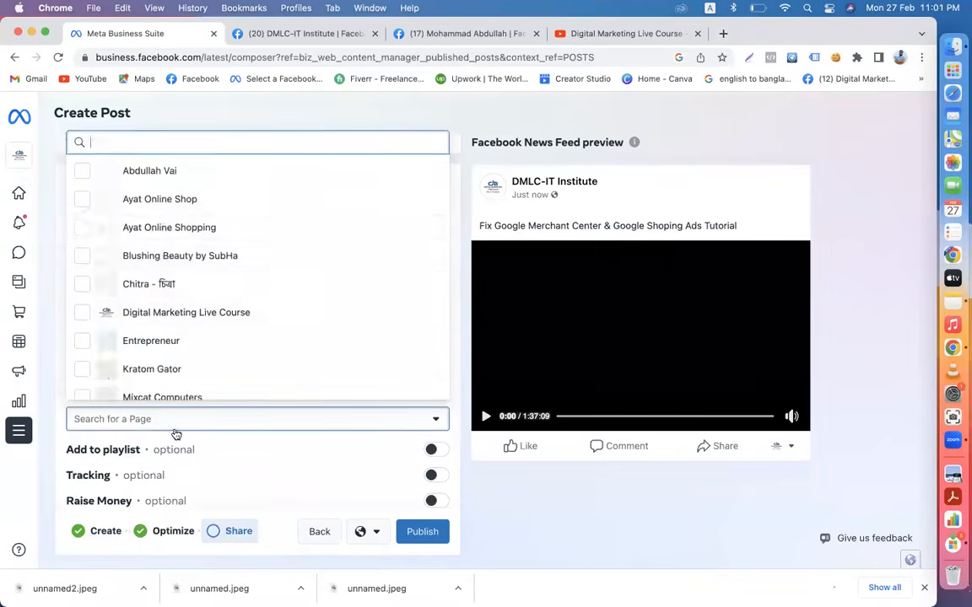
click(187, 321)
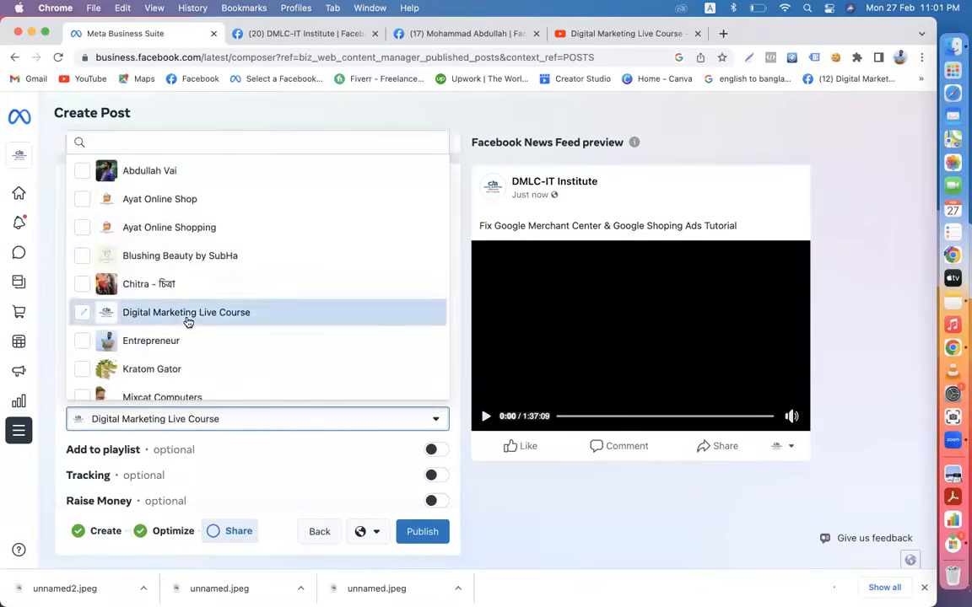
click(479, 476)
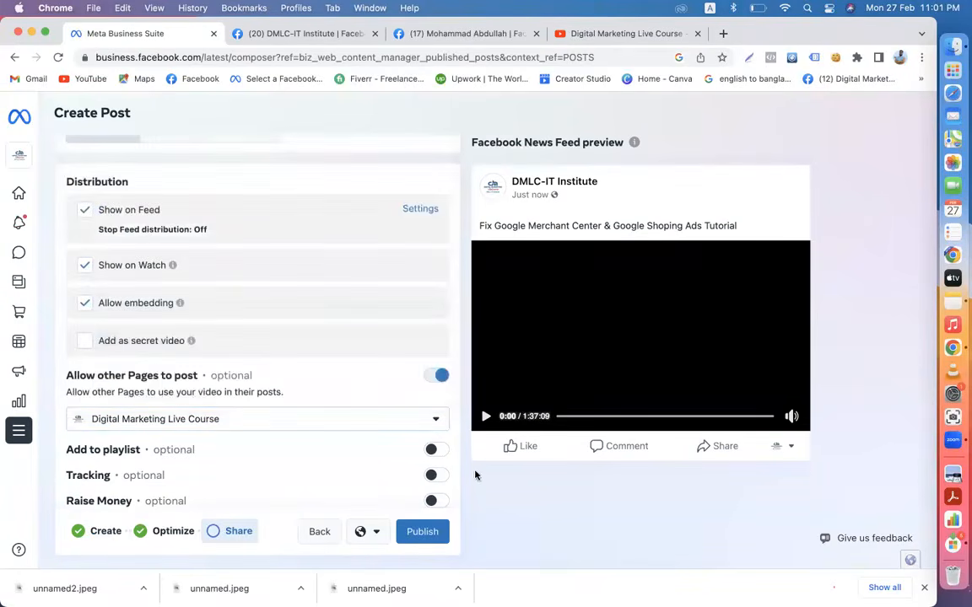
- Check the existing playlists on the YouTube channel
scroll(232, 399, down, 1)
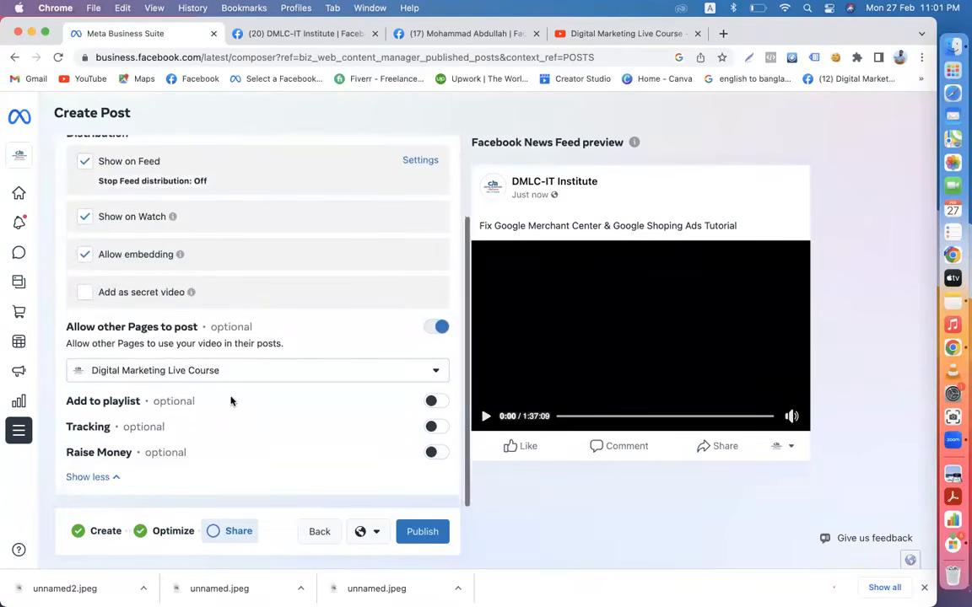
click(576, 33)
click(534, 229)
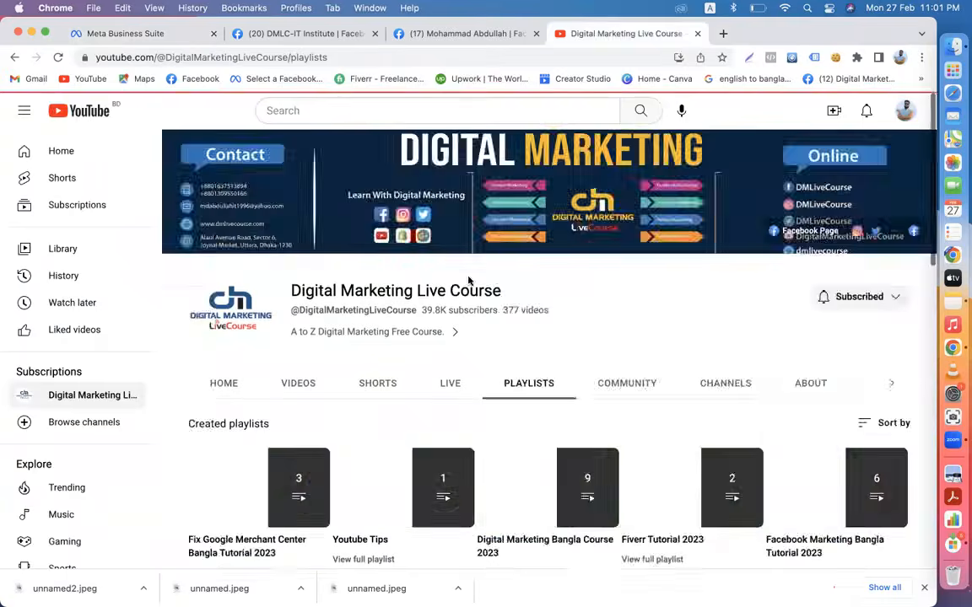
scroll(489, 394, down, 2)
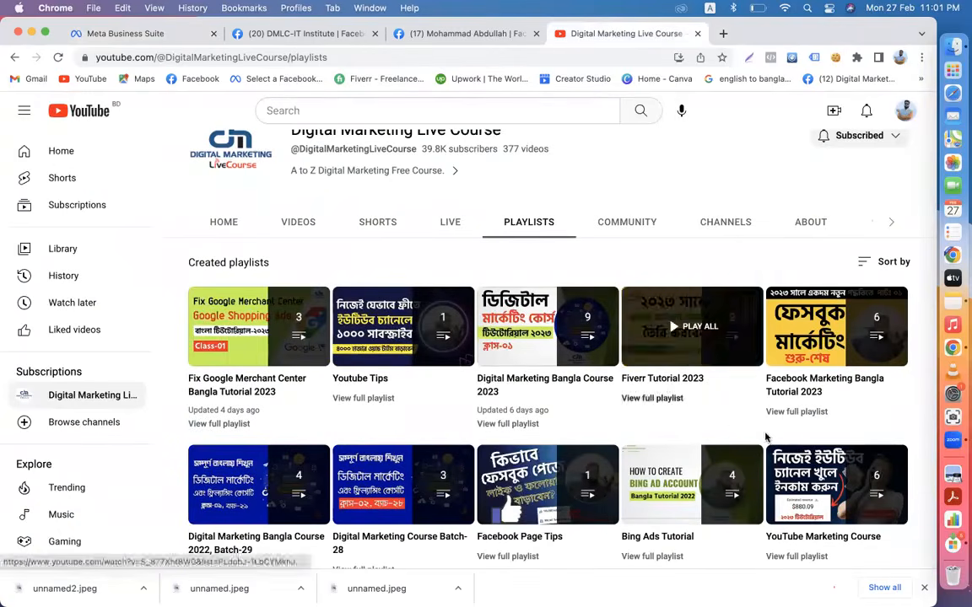
- Back in the composer, switch on adding the video to a playlist
click(127, 33)
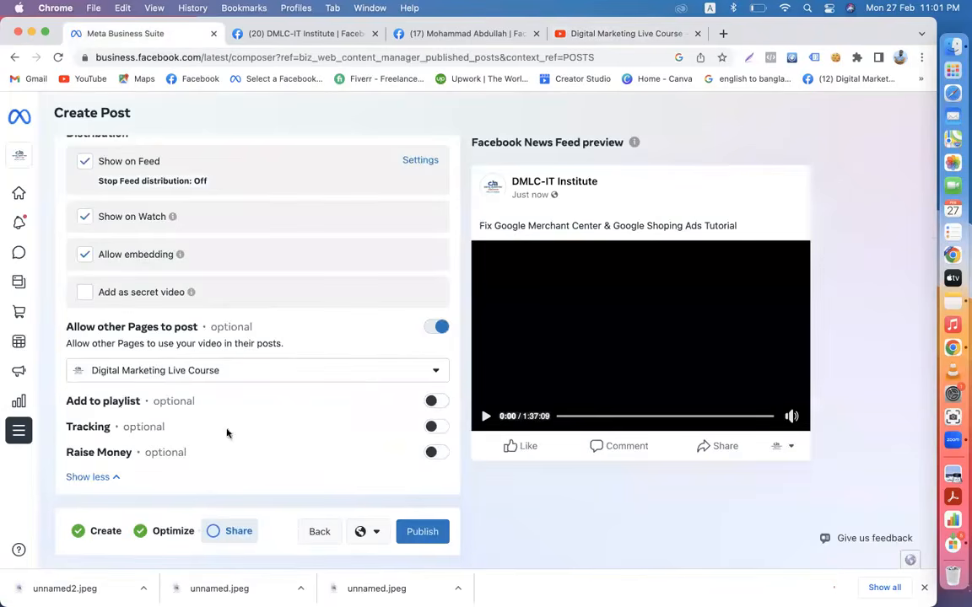
click(431, 401)
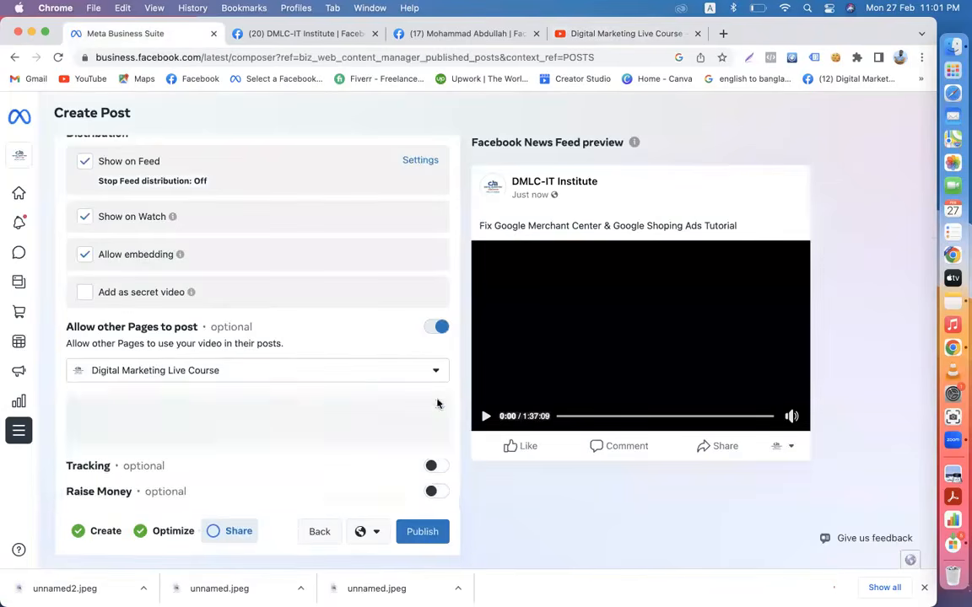
scroll(199, 430, down, 1)
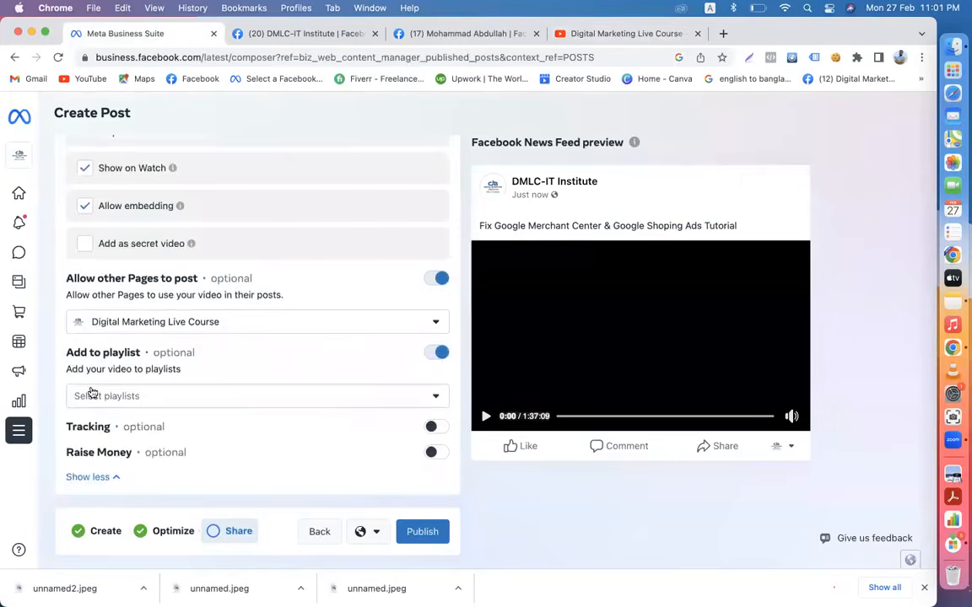
- Create a new playlist titled 'Fix Google Merchant Center'
click(141, 396)
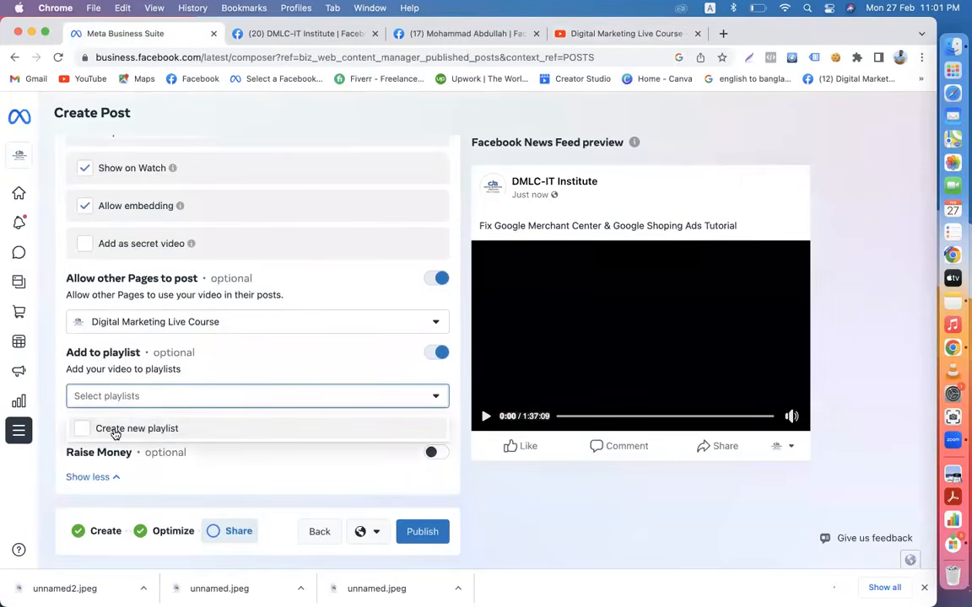
click(122, 431)
click(437, 201)
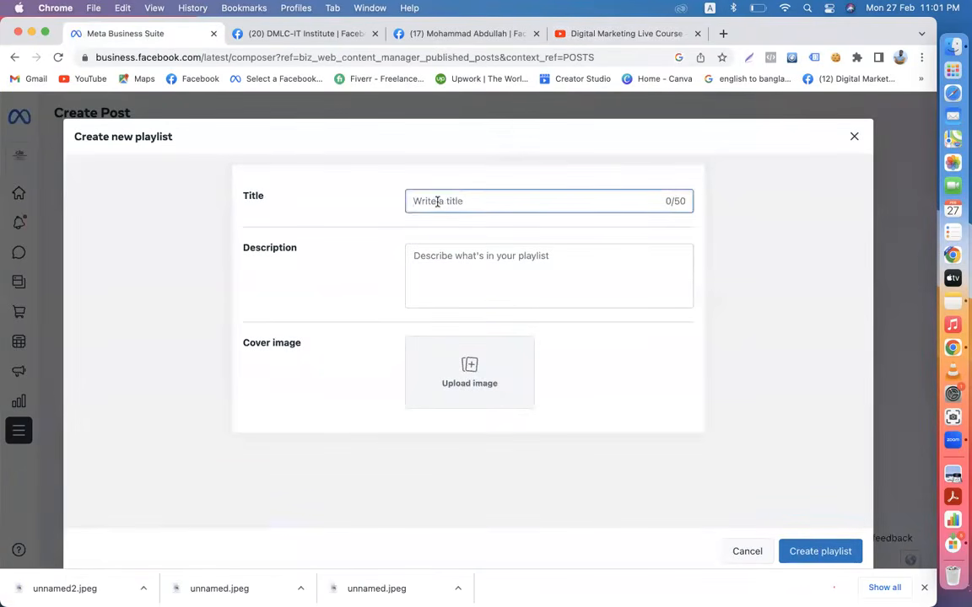
text(Fix Google Merchant Center)
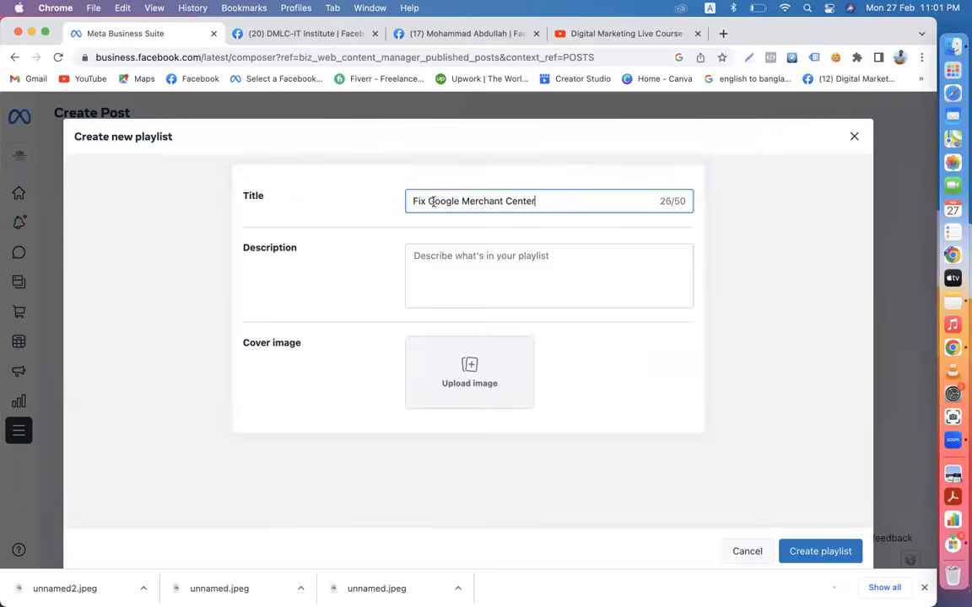
right_click(488, 268)
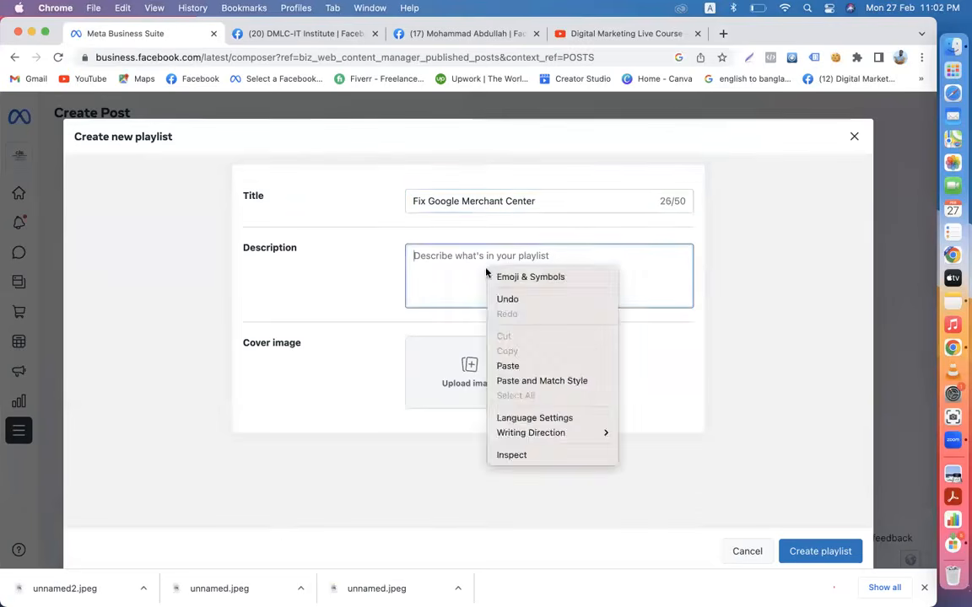
click(436, 387)
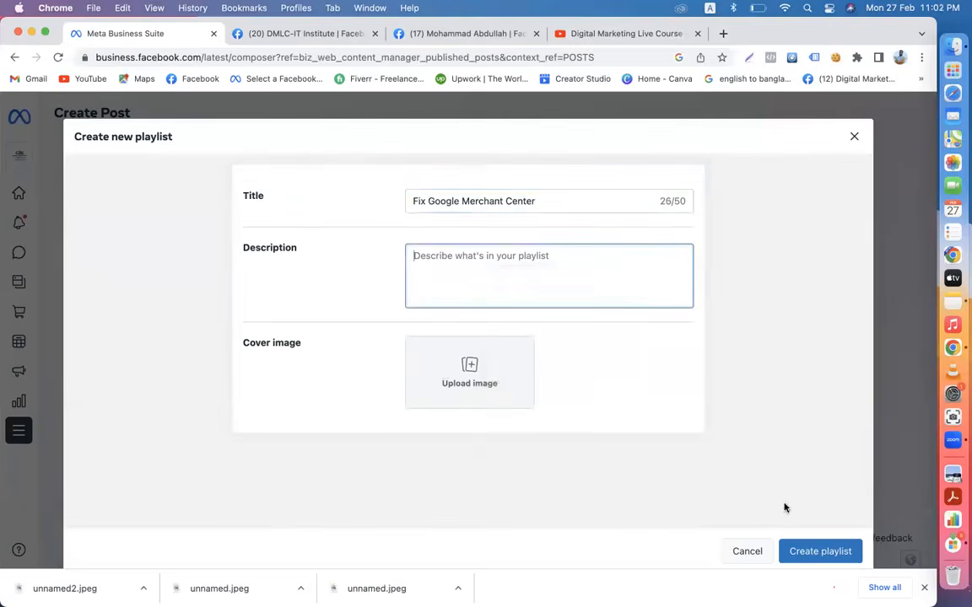
click(801, 553)
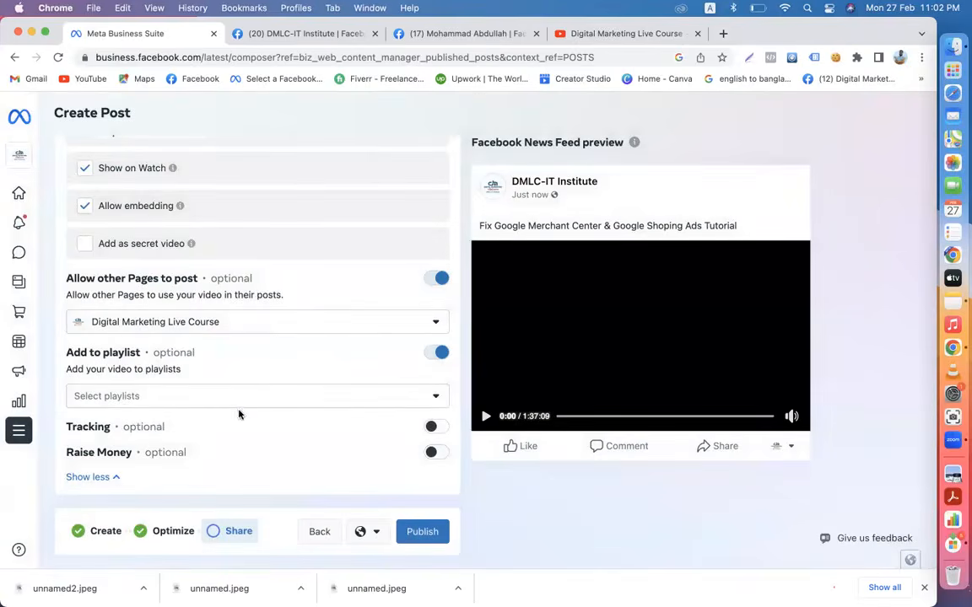
- Put the video in the Fix Google Merchant Center playlist
click(129, 396)
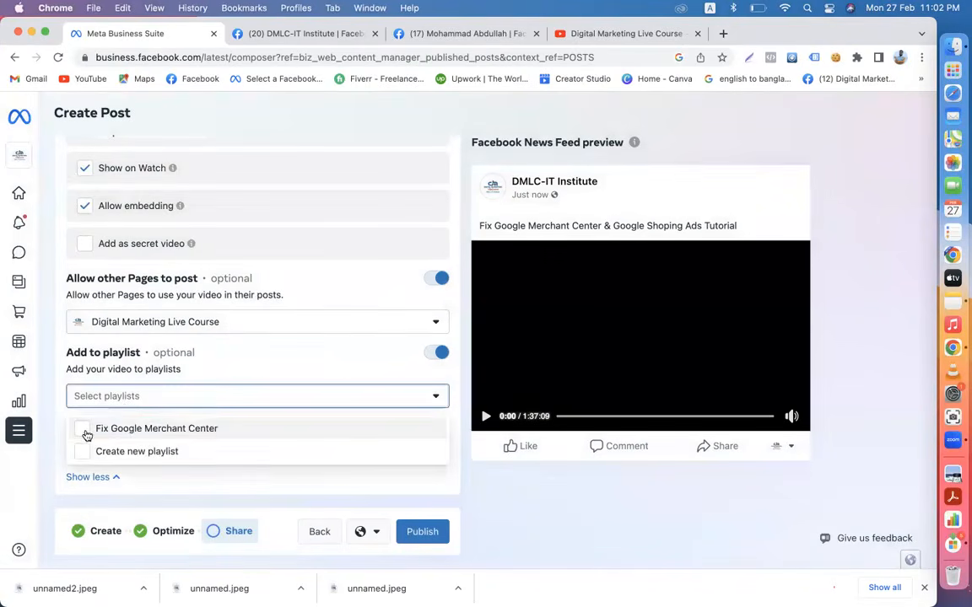
click(85, 430)
click(485, 492)
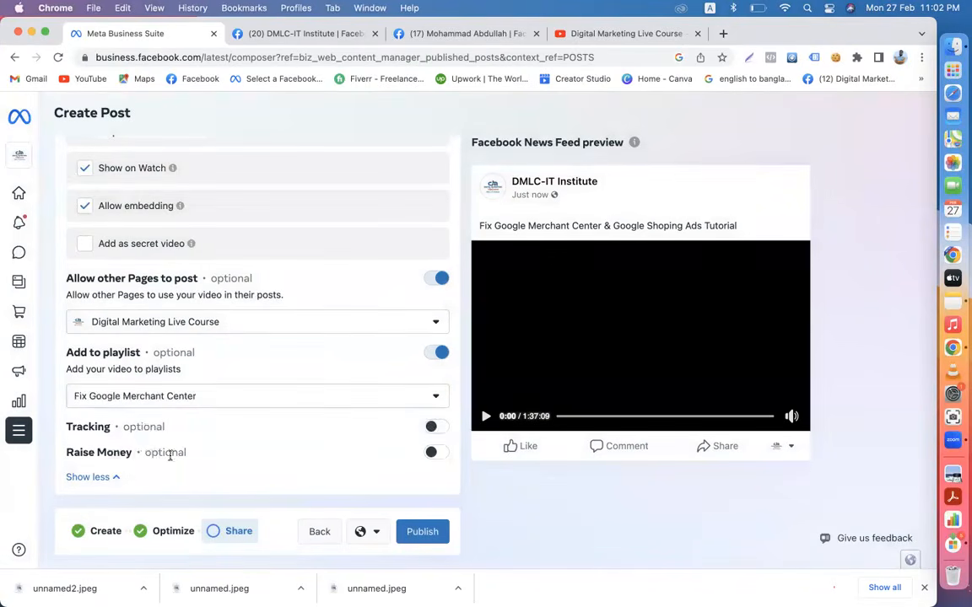
- Toggle Tracking and Raise Money on to inspect them, then switch both back off
click(433, 429)
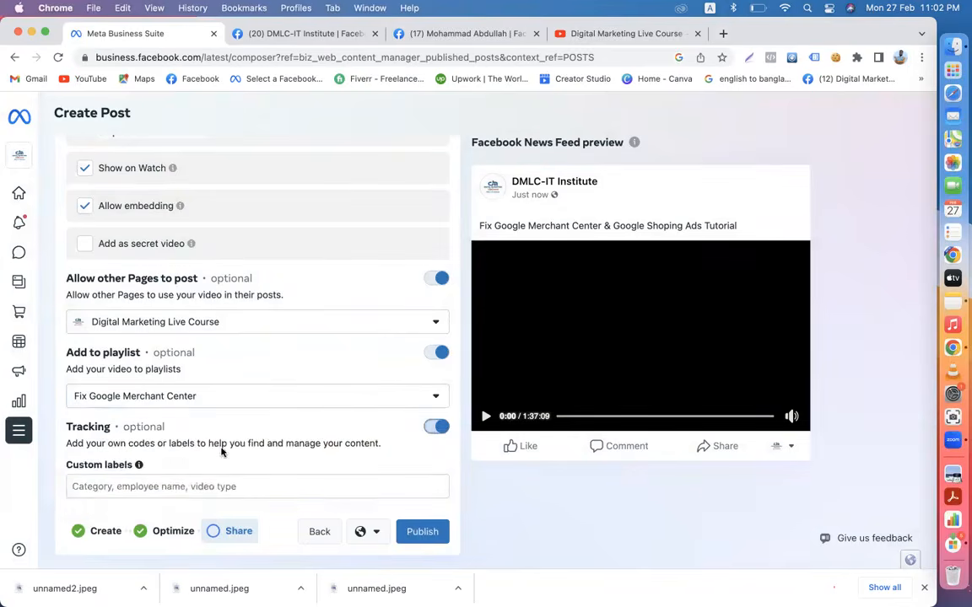
scroll(222, 451, down, 3)
click(435, 313)
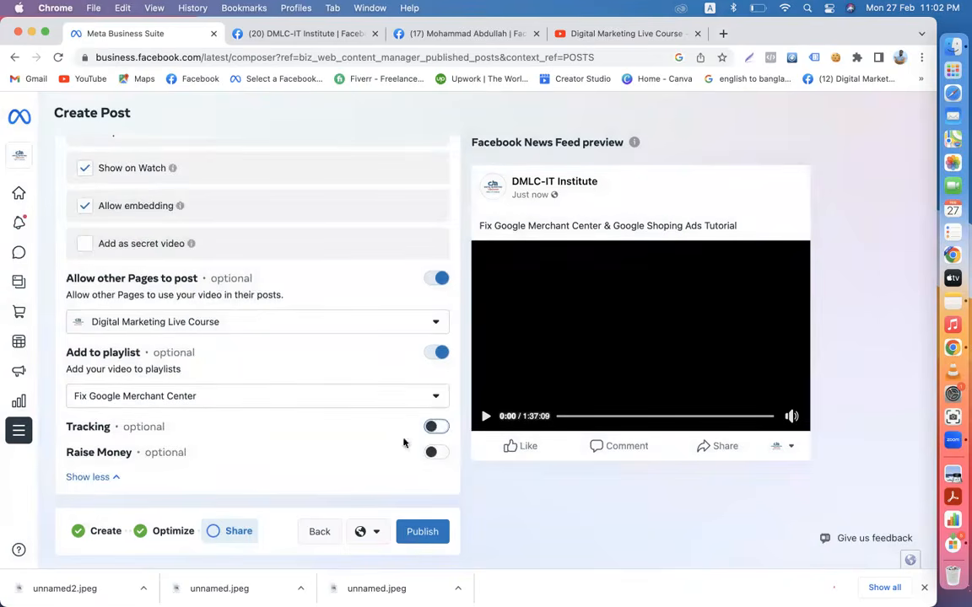
click(436, 452)
scroll(253, 456, down, 1)
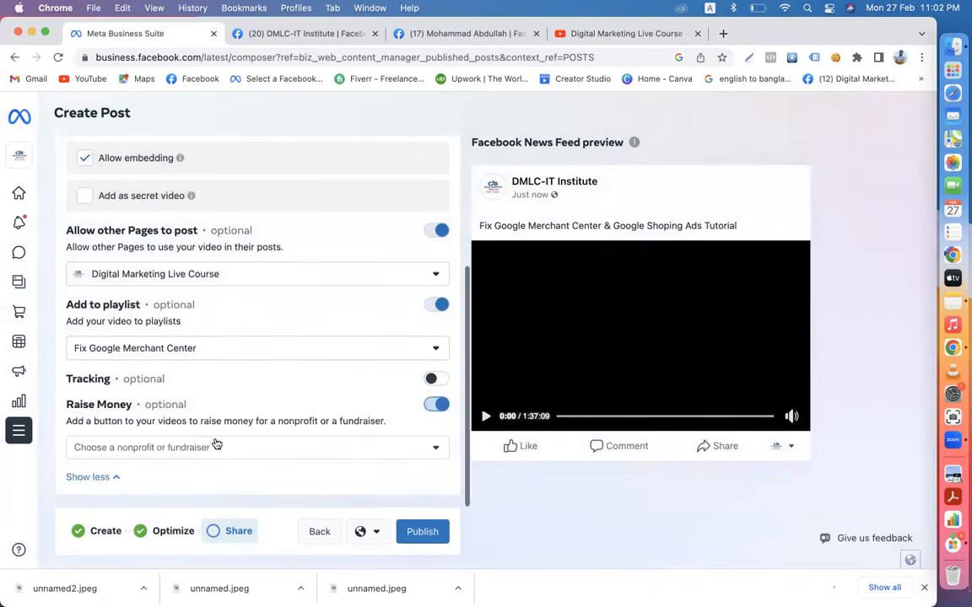
click(361, 449)
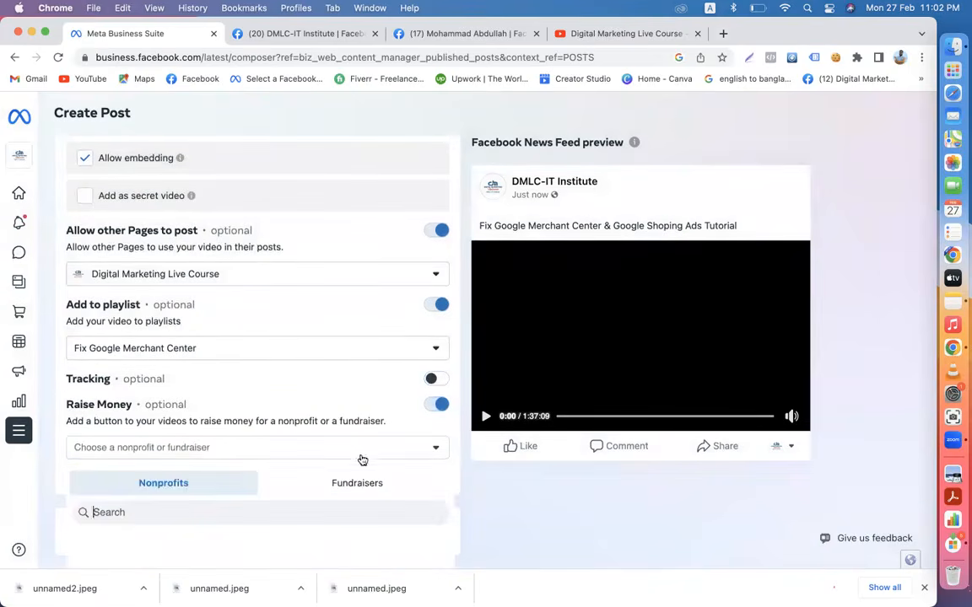
scroll(282, 443, down, 5)
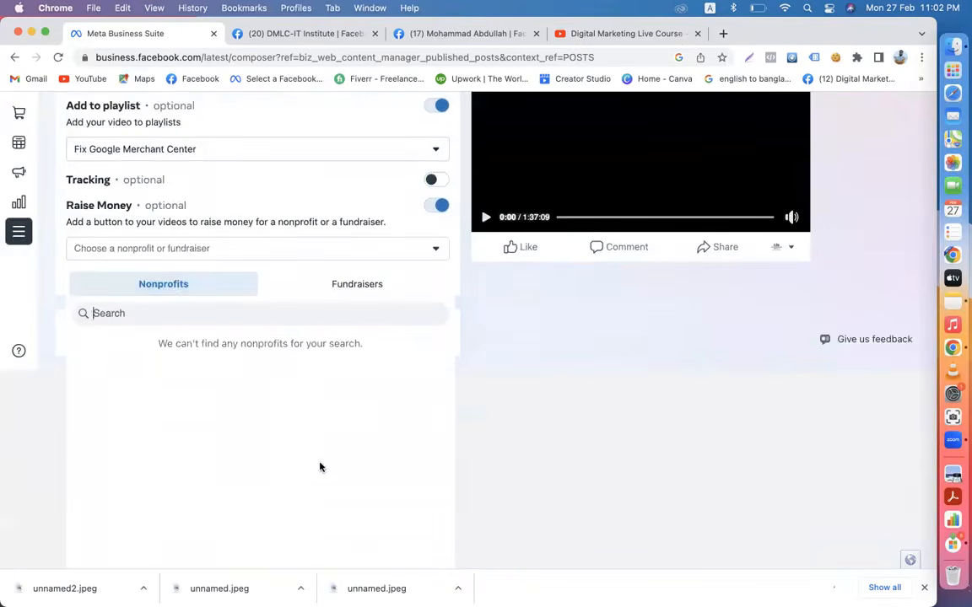
scroll(401, 409, up, 3)
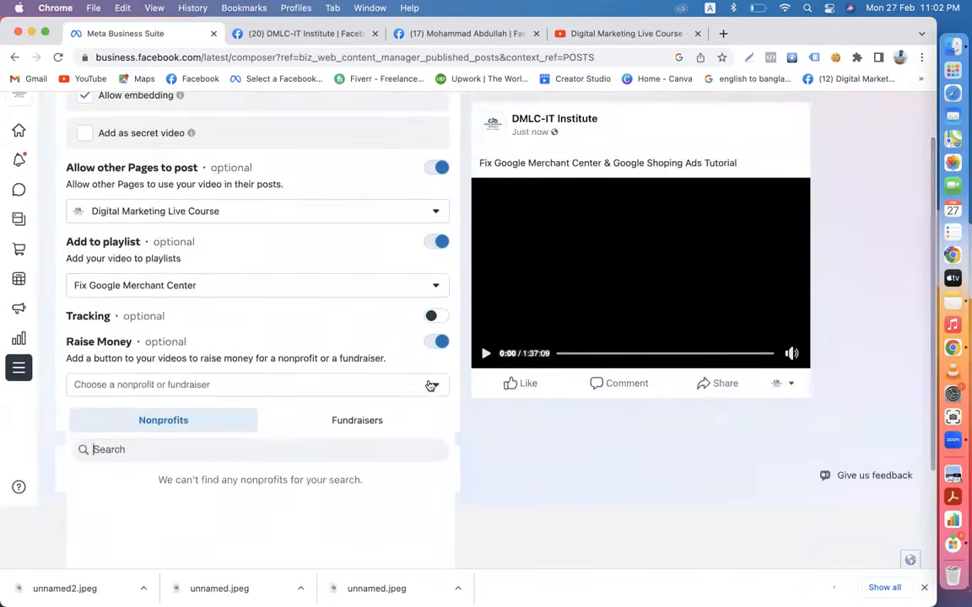
click(430, 385)
click(436, 404)
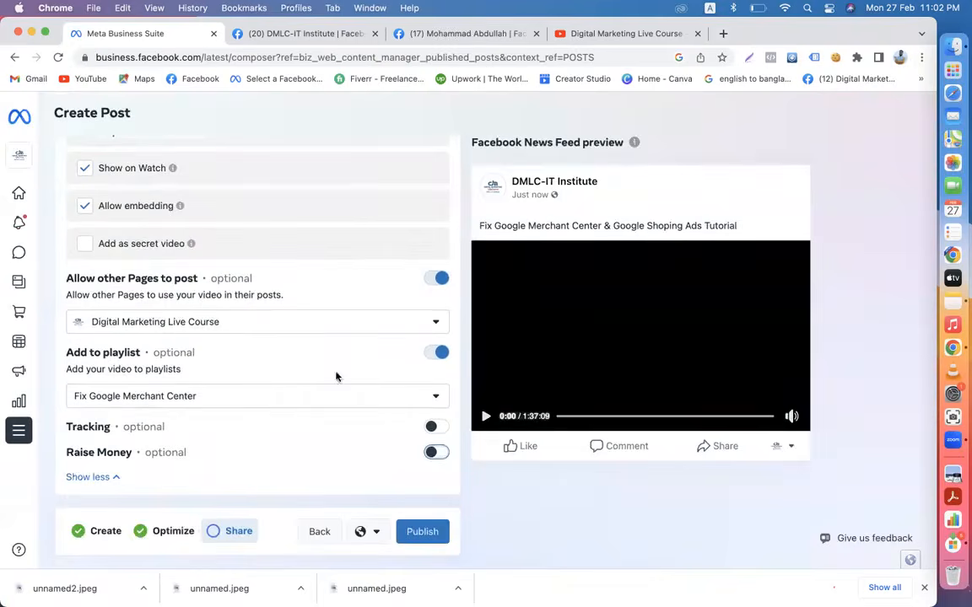
- Stop other Pages from posting the video, then go to the DMLC-IT Institute Facebook Page
scroll(304, 455, up, 4)
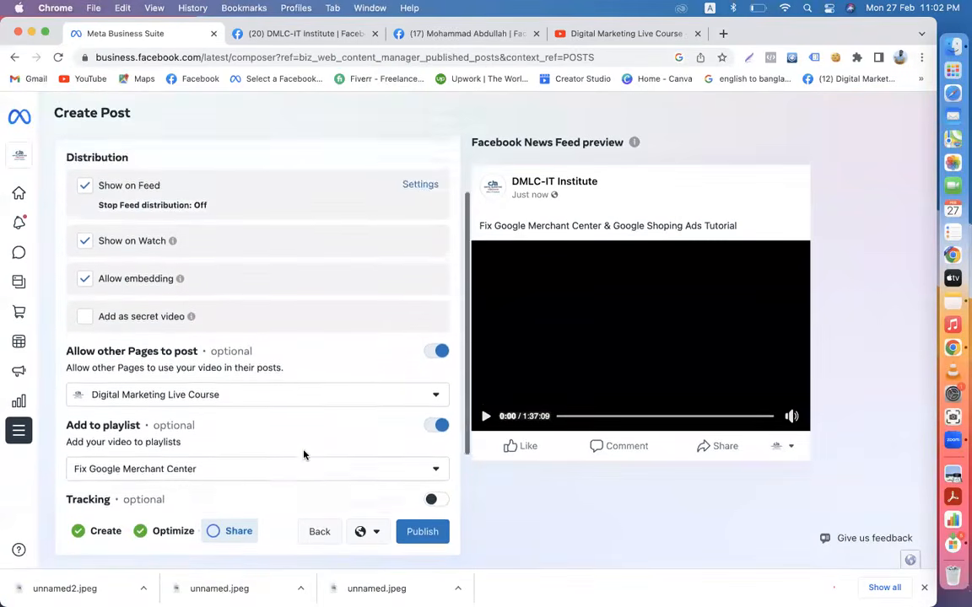
scroll(304, 455, down, 4)
scroll(304, 455, up, 1)
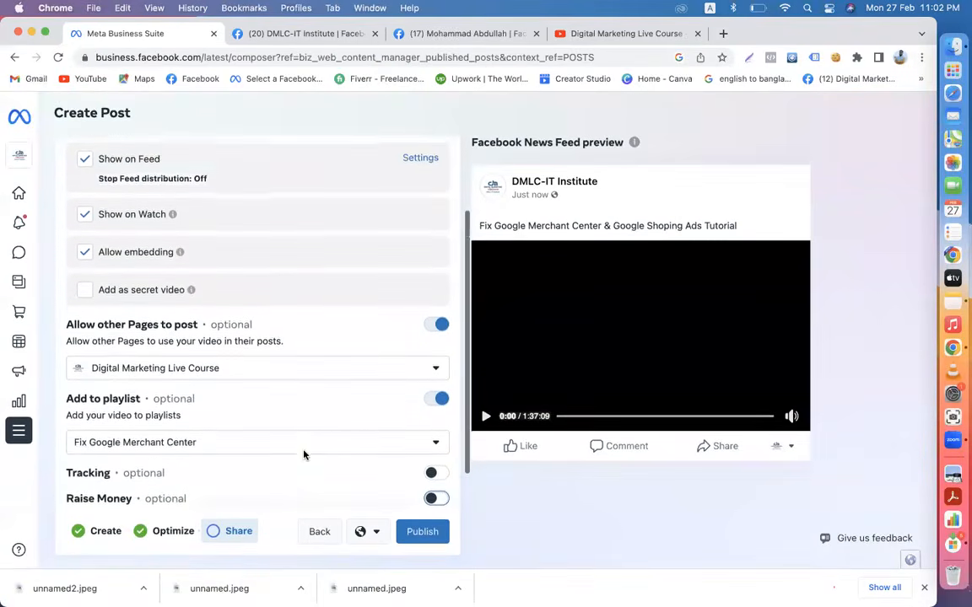
click(423, 371)
click(456, 373)
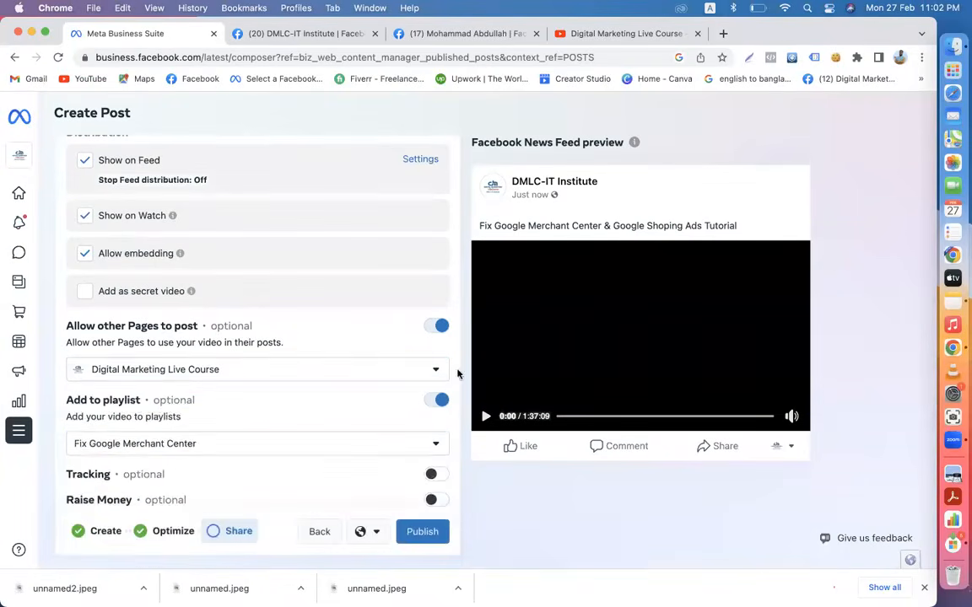
click(434, 328)
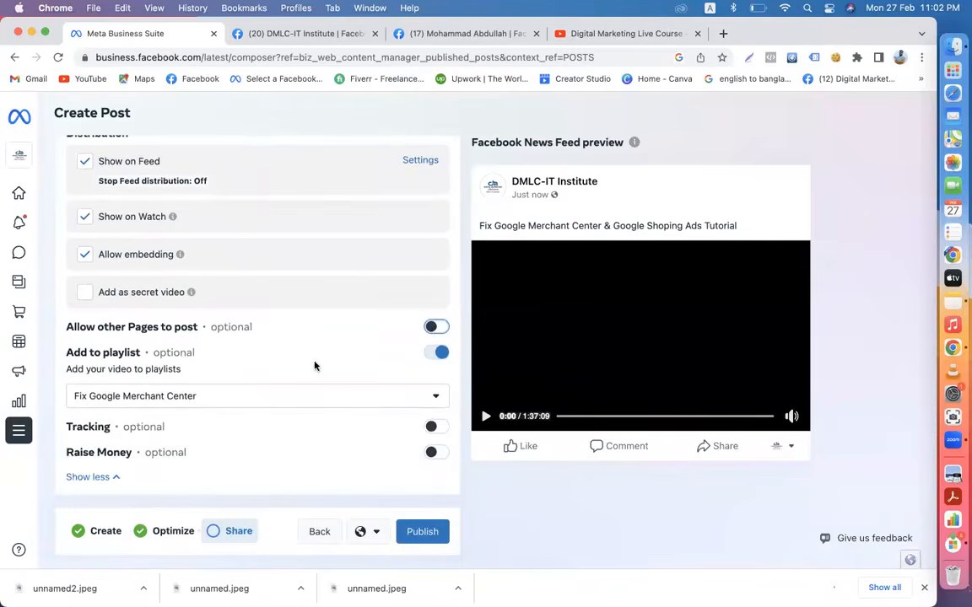
scroll(315, 365, up, 3)
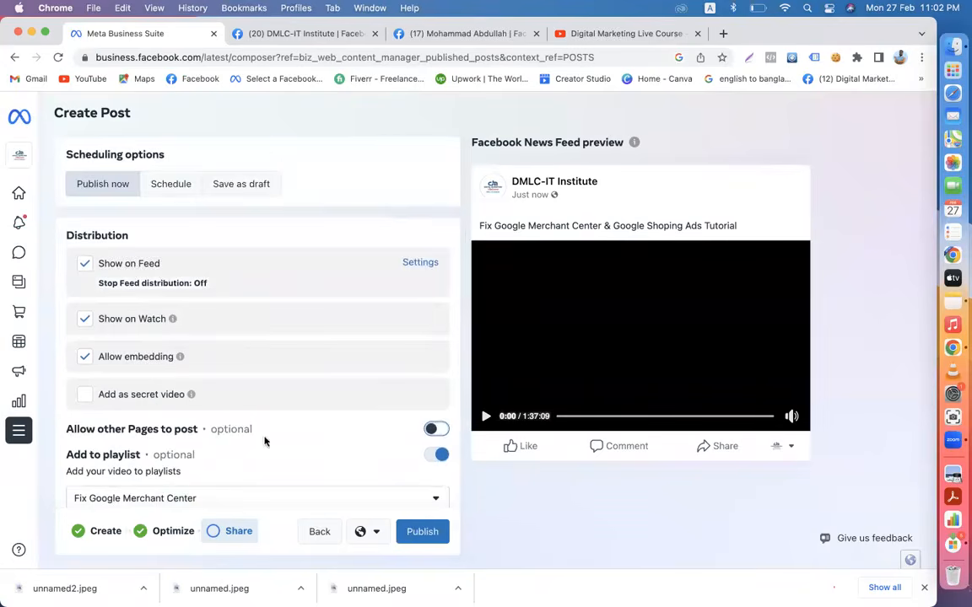
scroll(264, 440, down, 3)
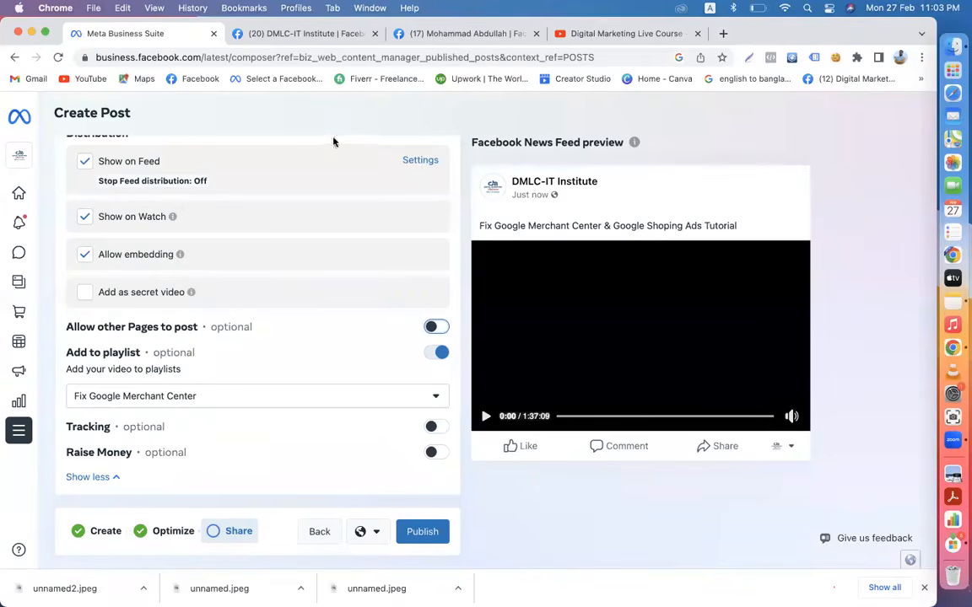
click(285, 33)
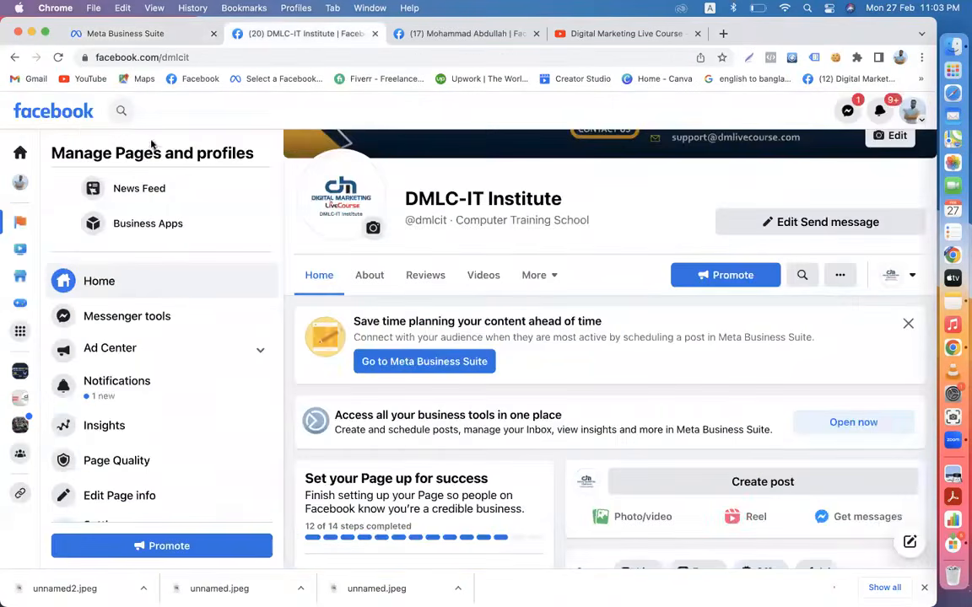
- Browse the Facebook Watch video feed
click(56, 110)
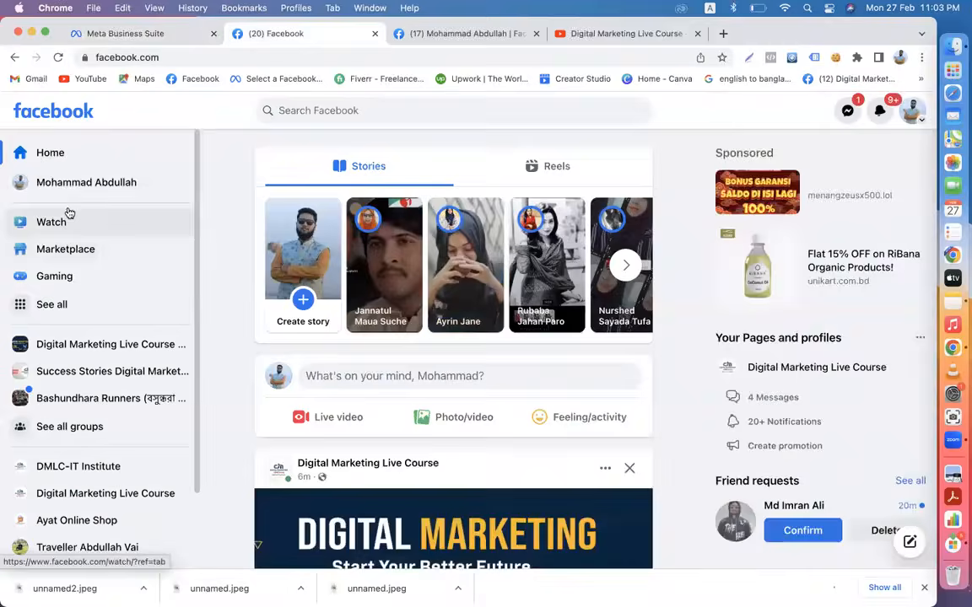
click(69, 221)
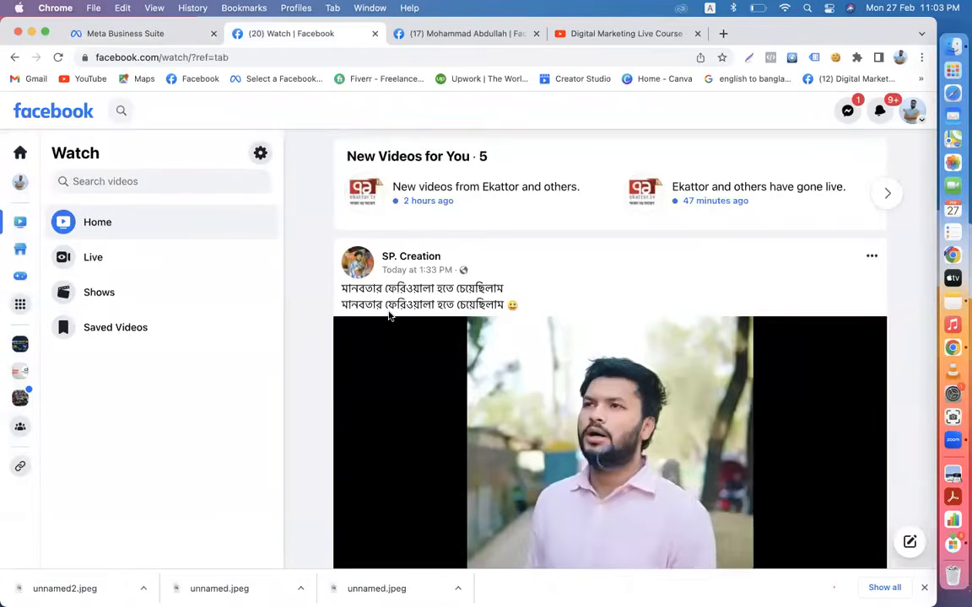
scroll(389, 316, down, 2)
scroll(402, 291, down, 1)
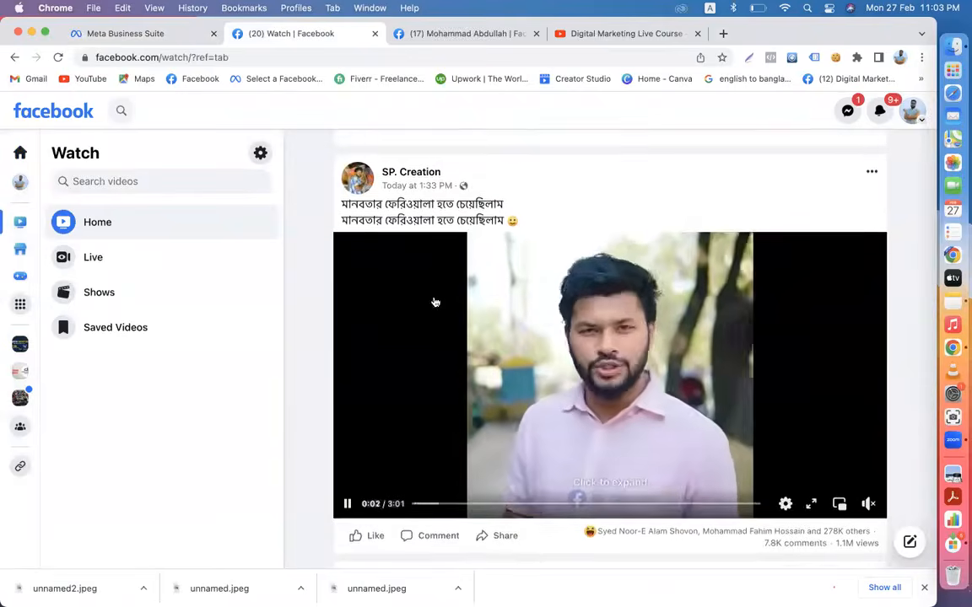
scroll(434, 304, down, 5)
scroll(435, 301, down, 6)
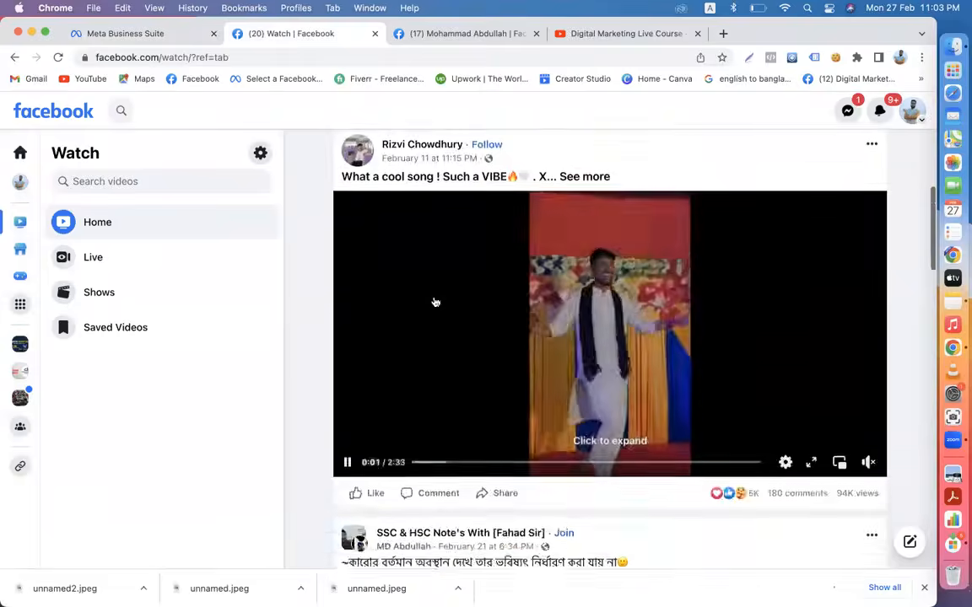
scroll(436, 301, down, 10)
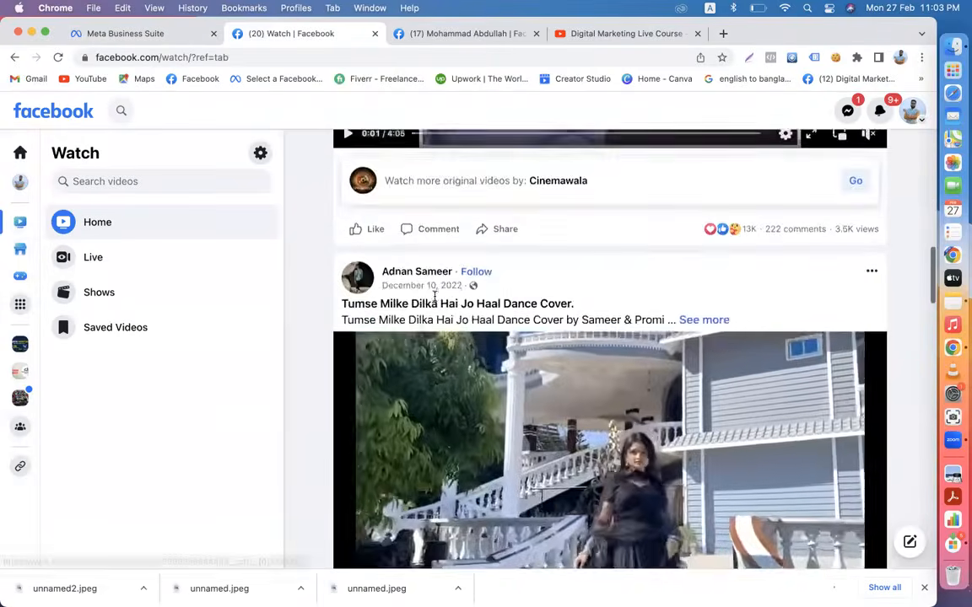
scroll(435, 301, down, 8)
scroll(435, 301, down, 7)
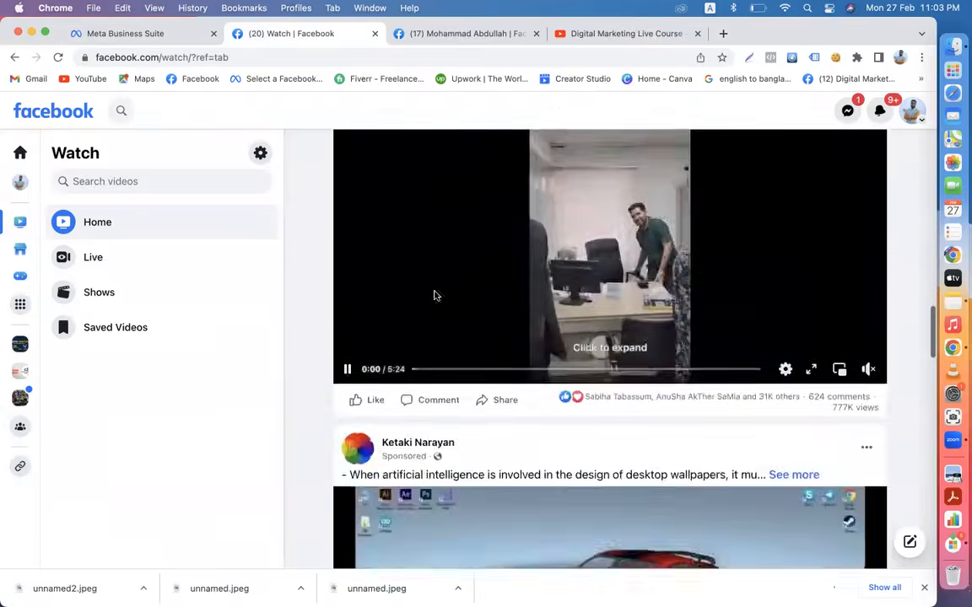
scroll(436, 297, up, 5)
scroll(435, 297, up, 3)
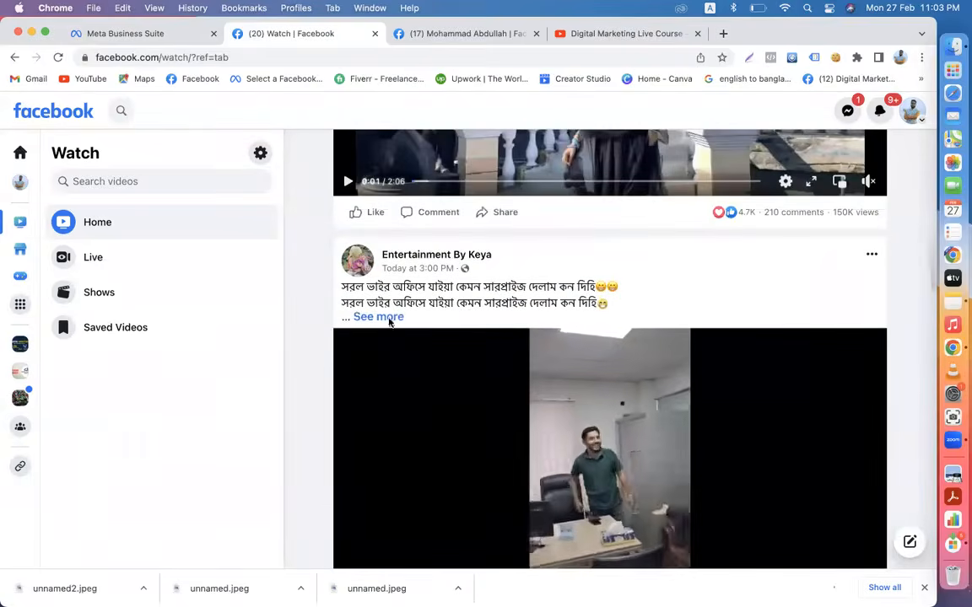
- Expand a video post's description, open it on its watch page and pause it
click(381, 316)
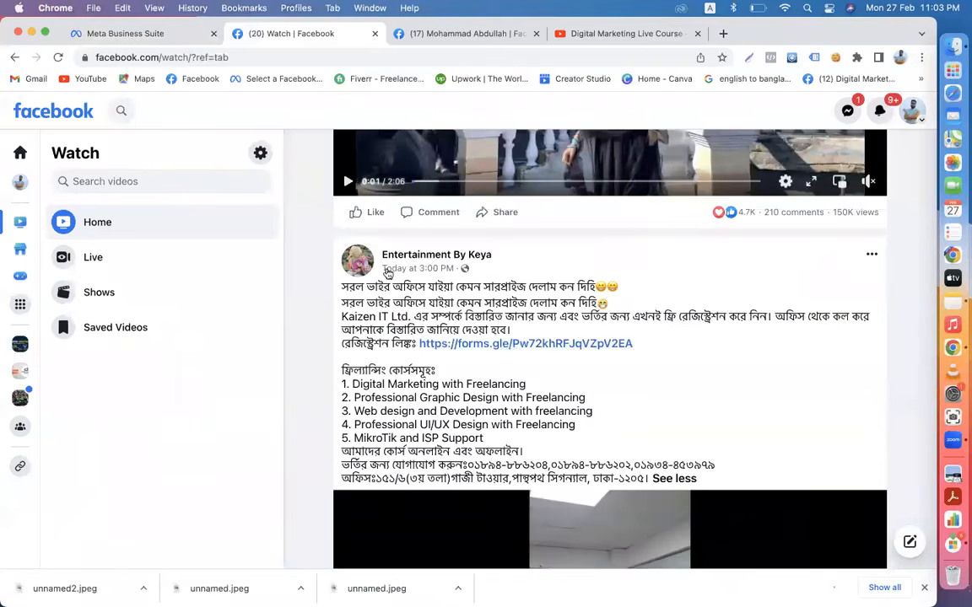
scroll(503, 404, down, 3)
scroll(503, 404, down, 3)
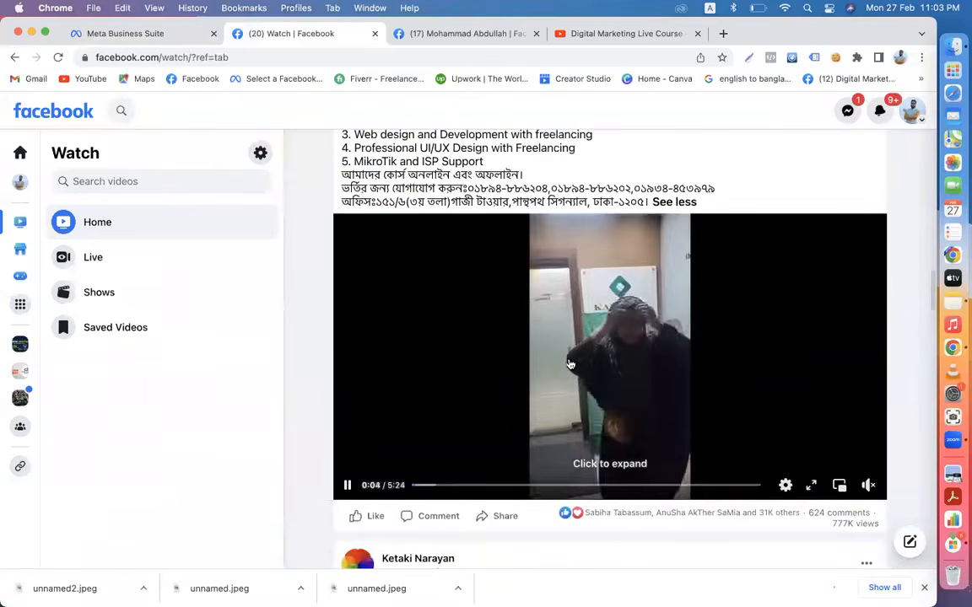
click(569, 365)
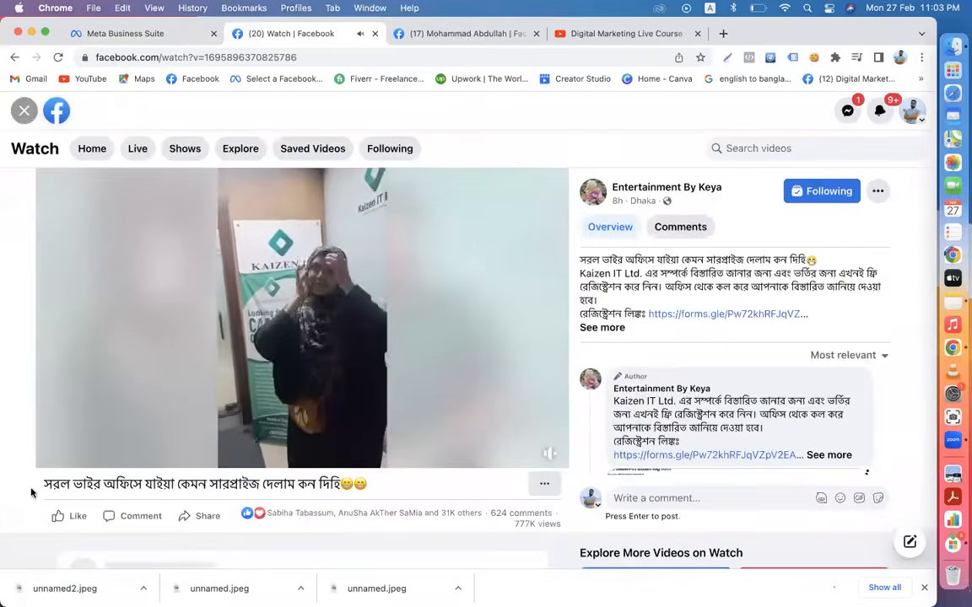
click(48, 455)
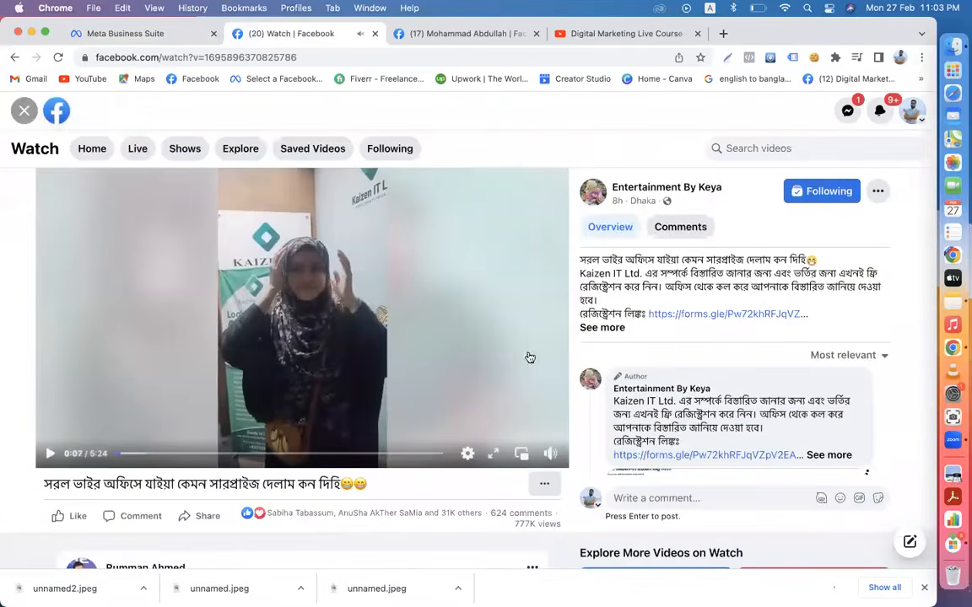
click(608, 331)
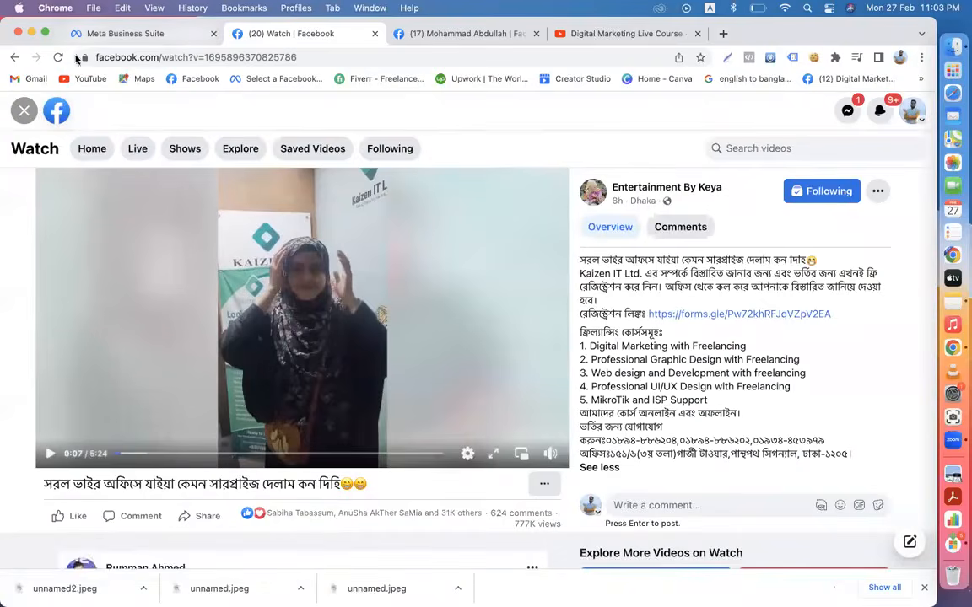
- Open the Google Shopping Ads class video from the Digital Marketing Live Course page and pause it
click(57, 113)
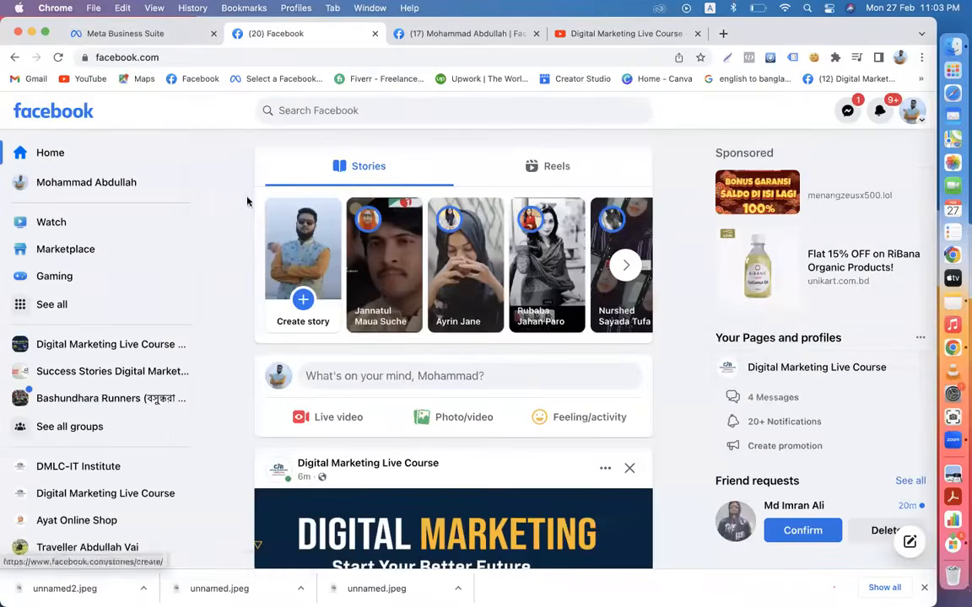
click(798, 367)
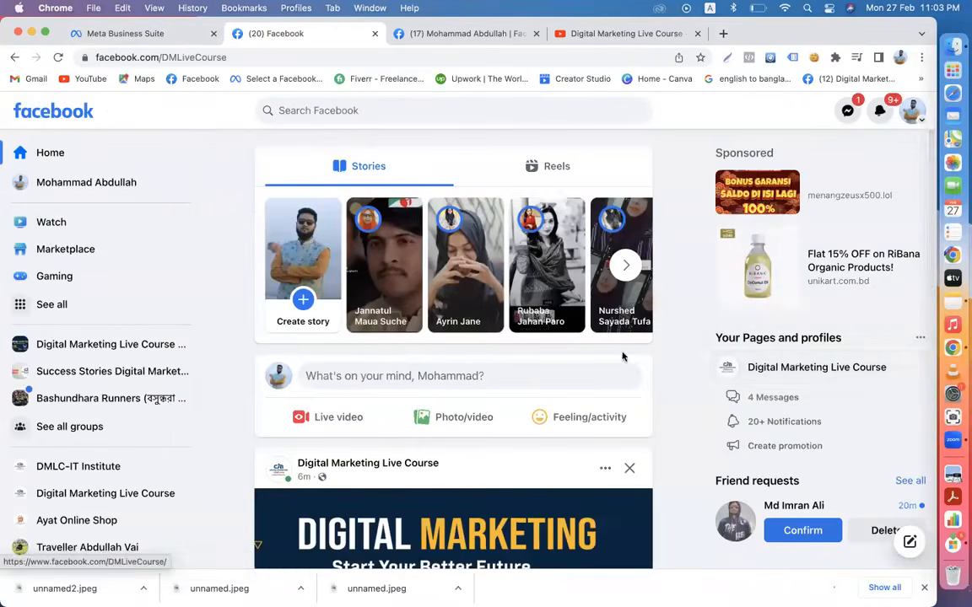
scroll(626, 423, down, 1)
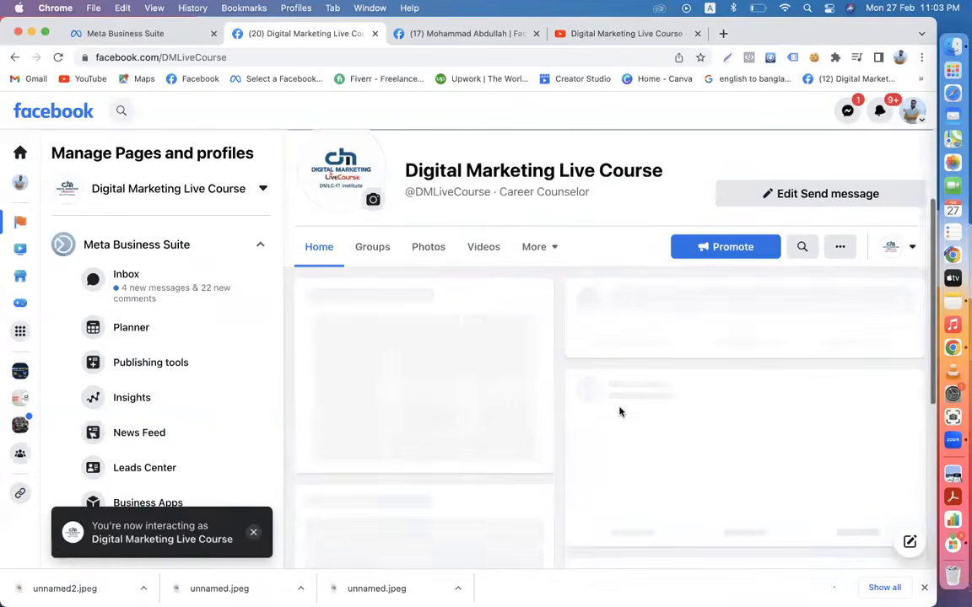
click(483, 248)
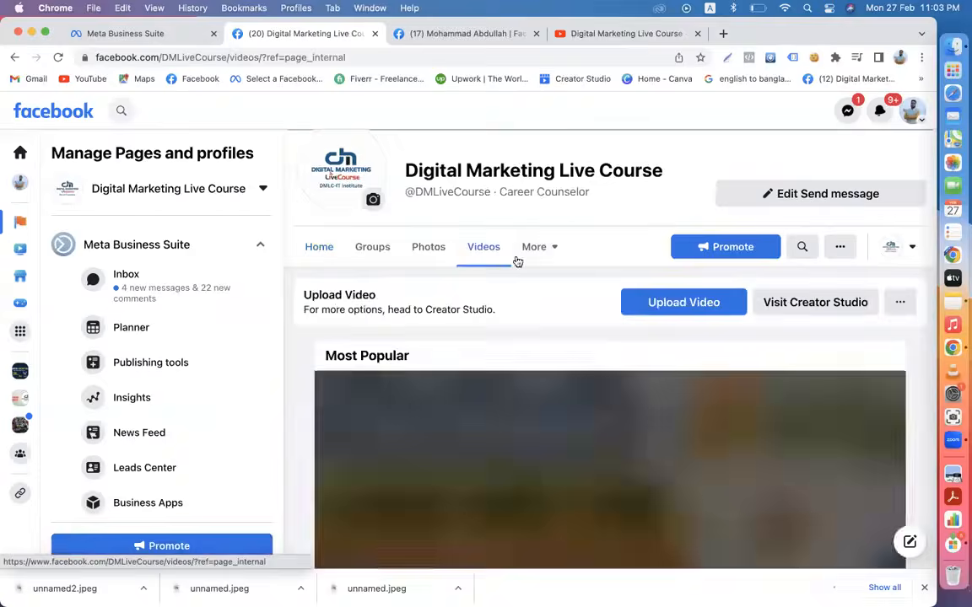
scroll(601, 355, down, 10)
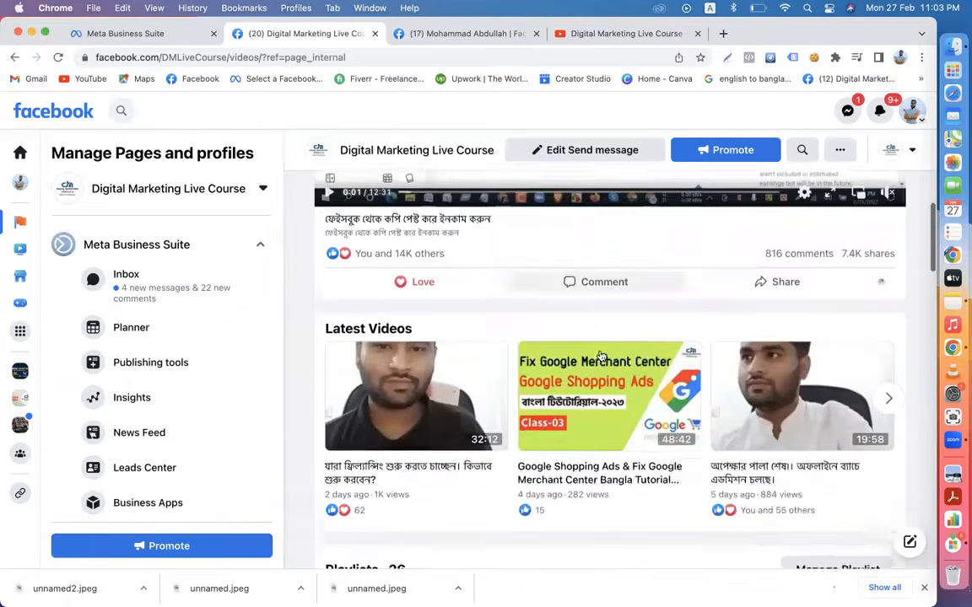
click(579, 364)
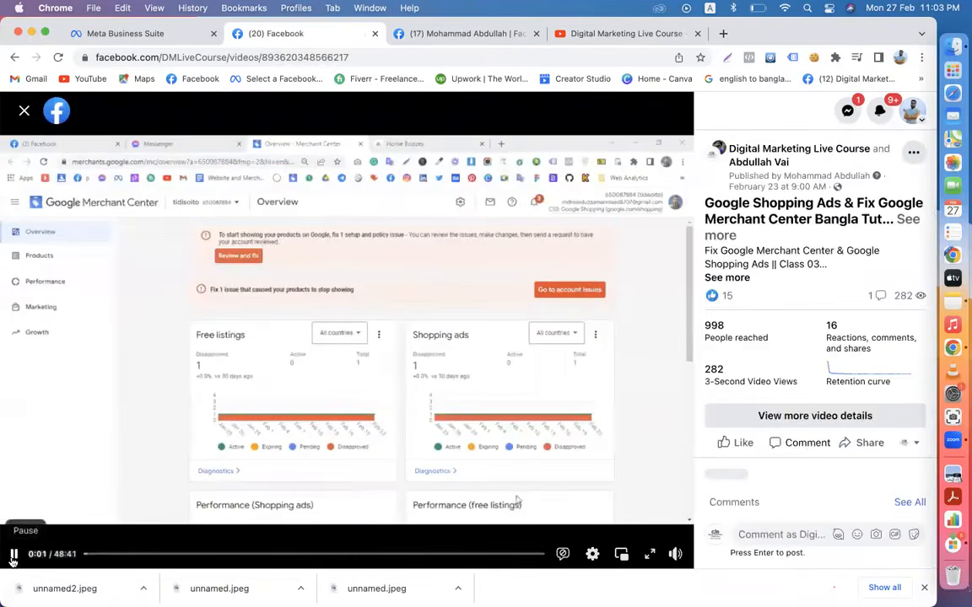
click(13, 554)
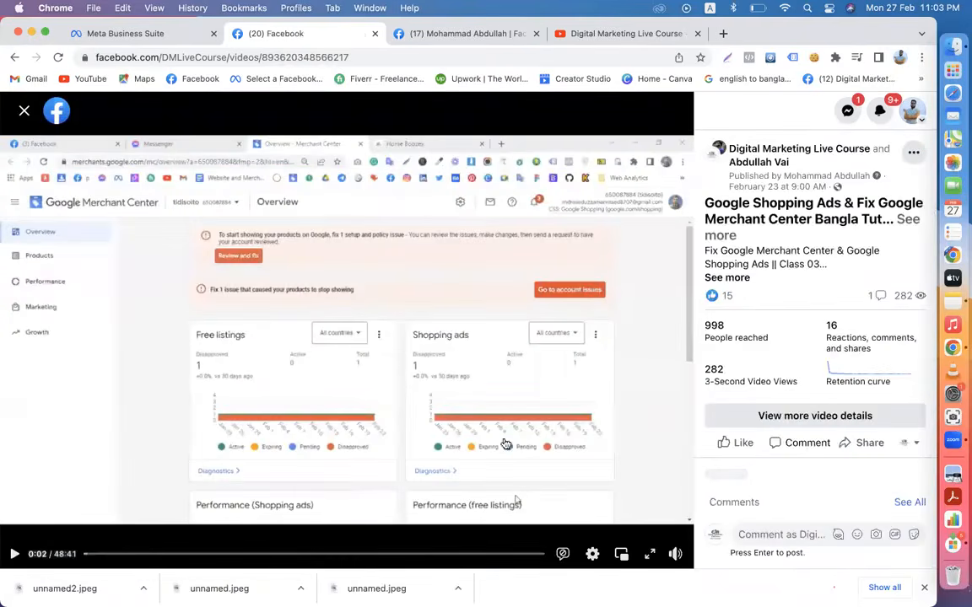
- Expand and select the video's full title and description, then hide the downloads bar
click(720, 237)
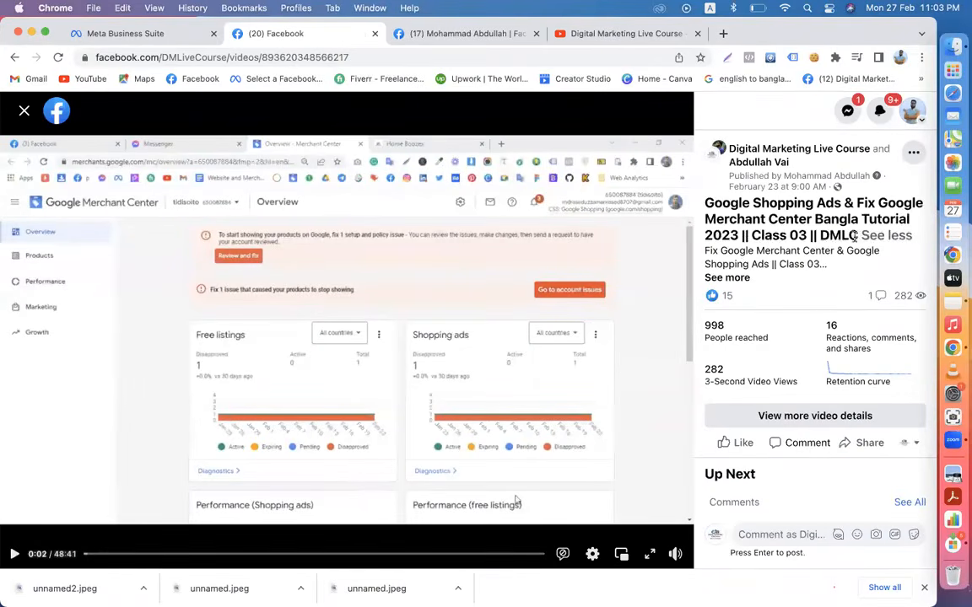
drag(856, 235, 707, 207)
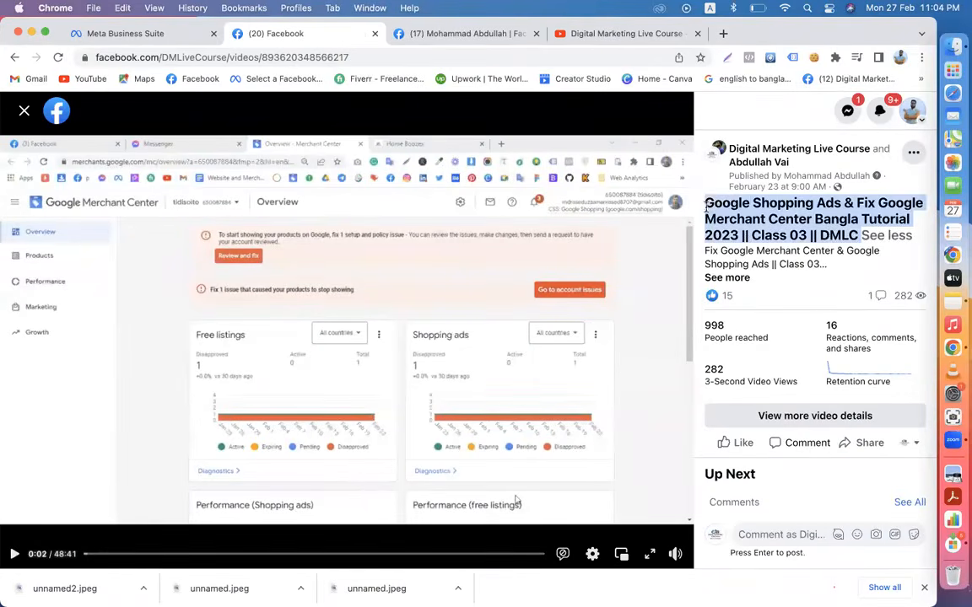
click(742, 278)
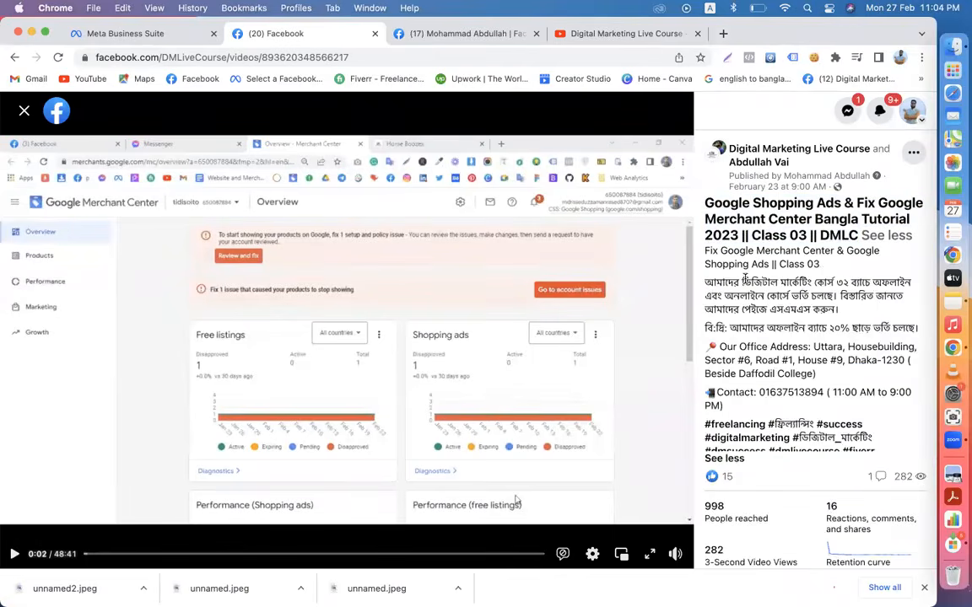
drag(705, 249, 888, 439)
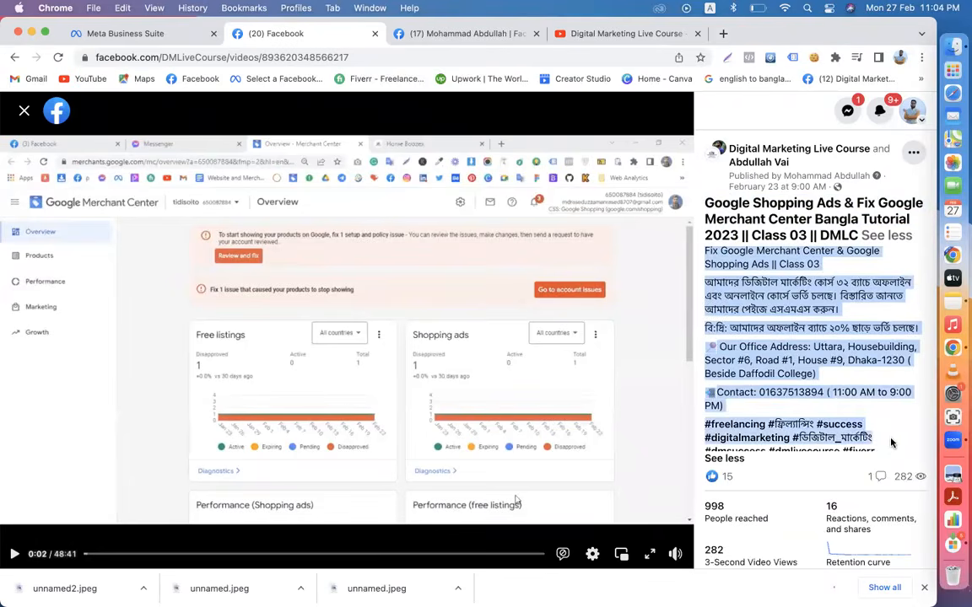
click(924, 587)
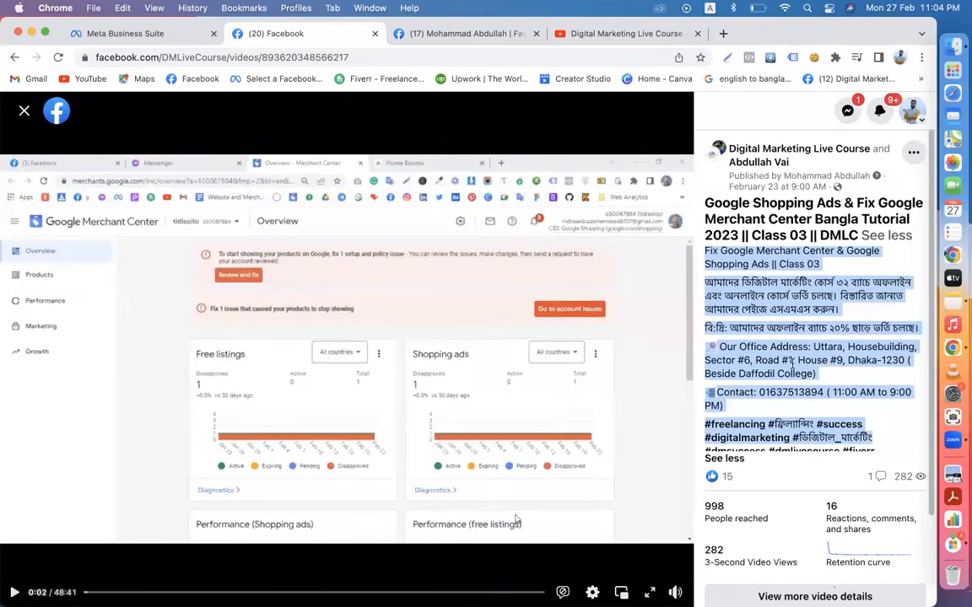
click(156, 38)
- Step back through the optimization step to the post's title and description
scroll(241, 218, up, 3)
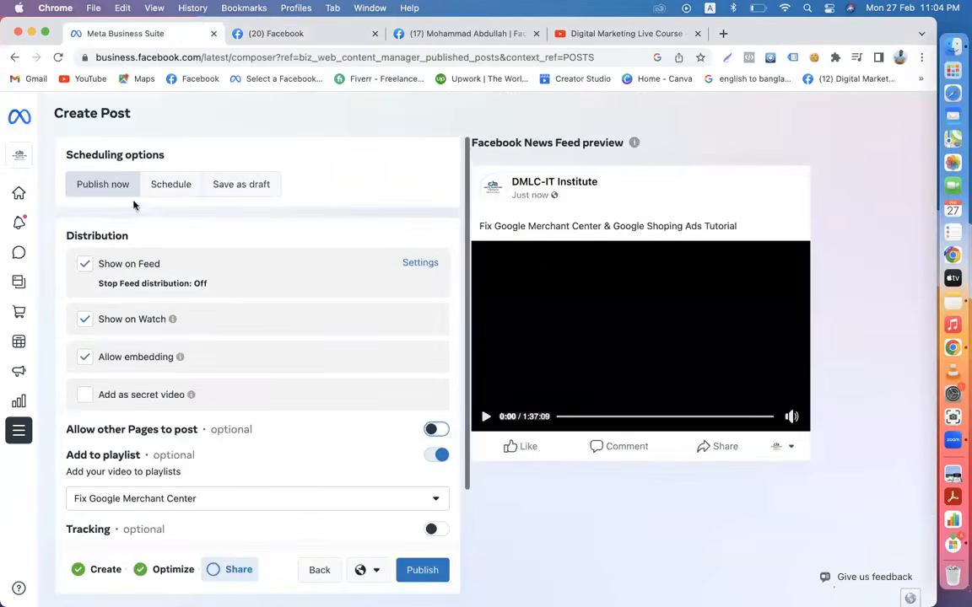
scroll(152, 213, down, 3)
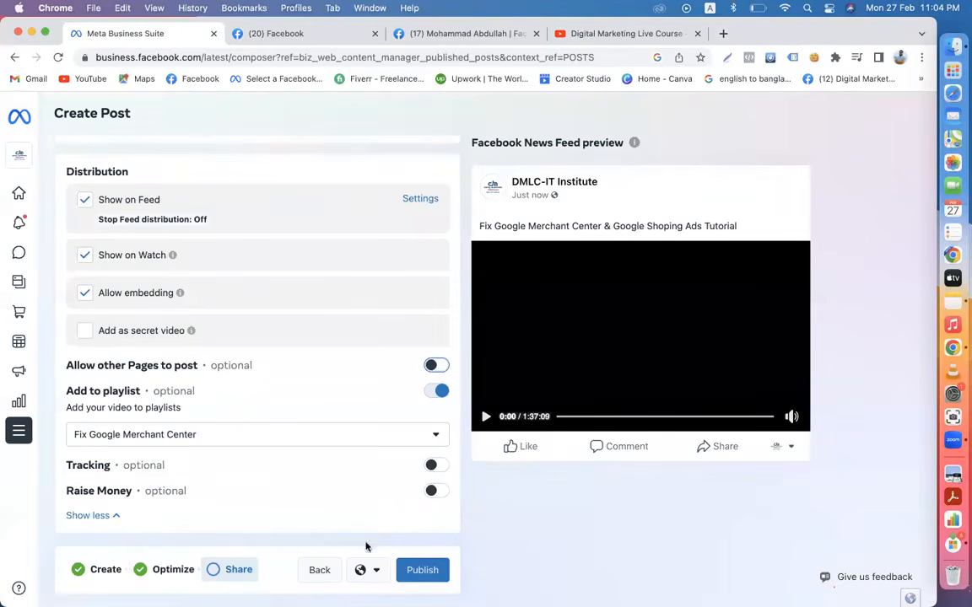
scroll(260, 396, up, 2)
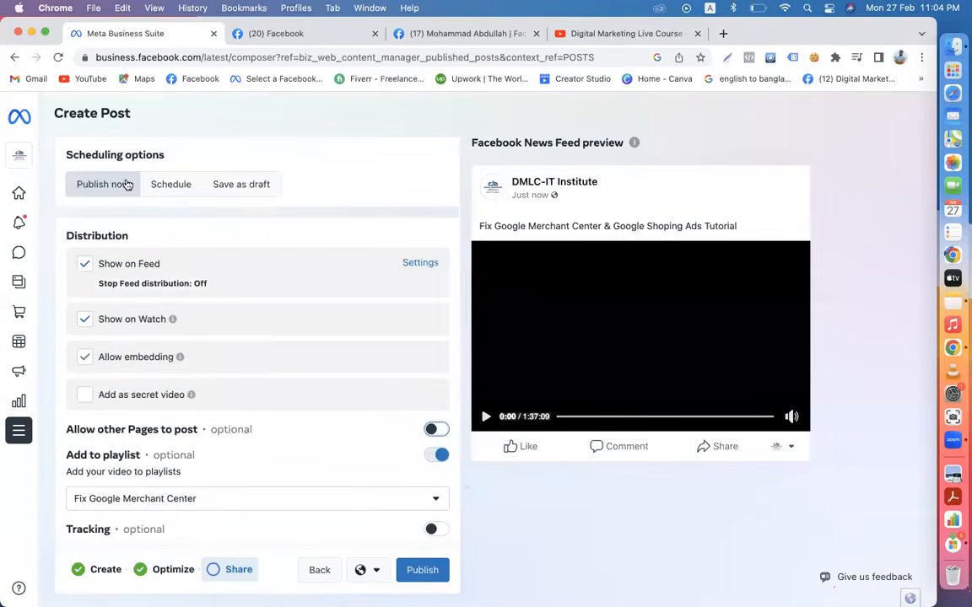
scroll(249, 353, down, 2)
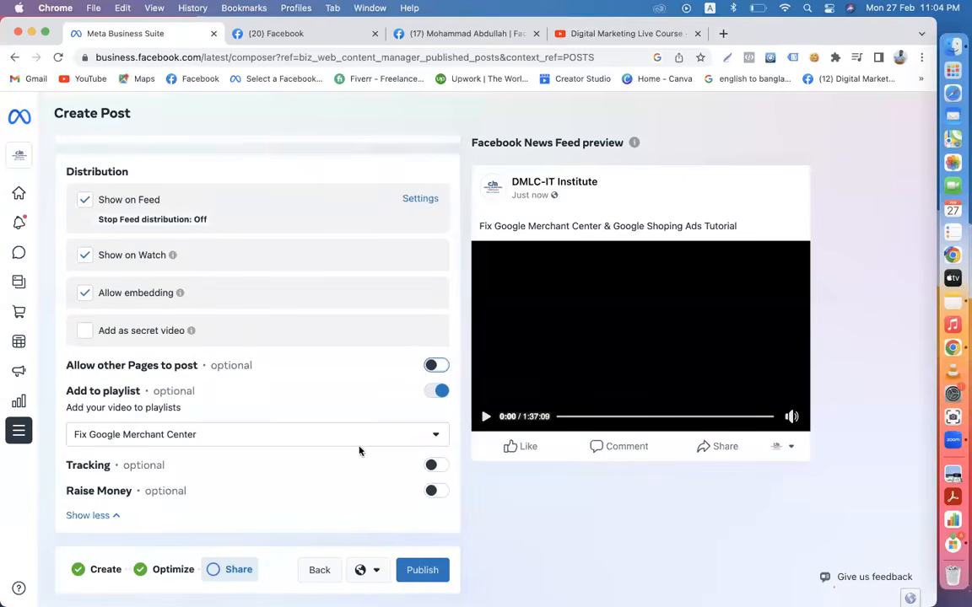
scroll(258, 438, up, 2)
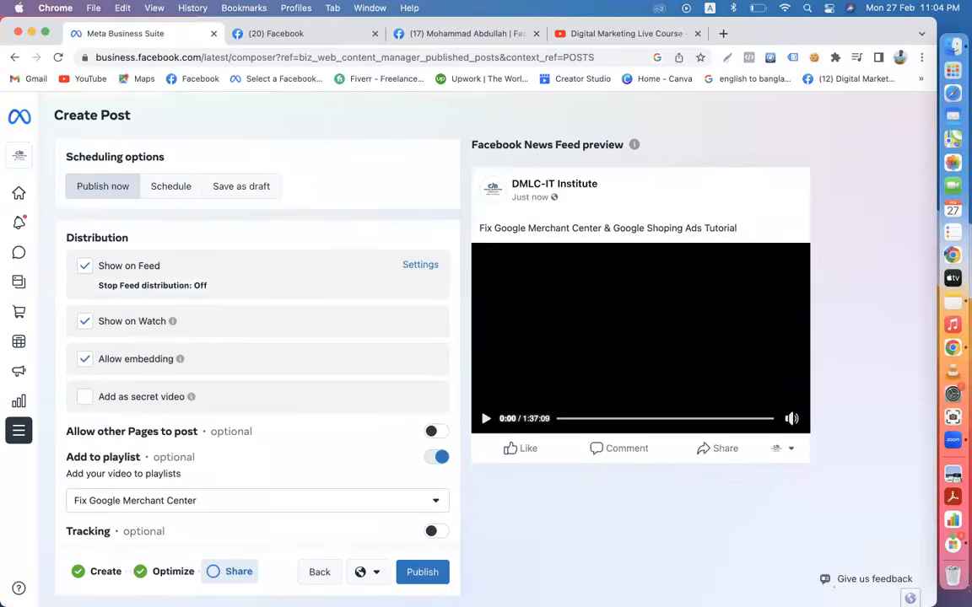
click(319, 572)
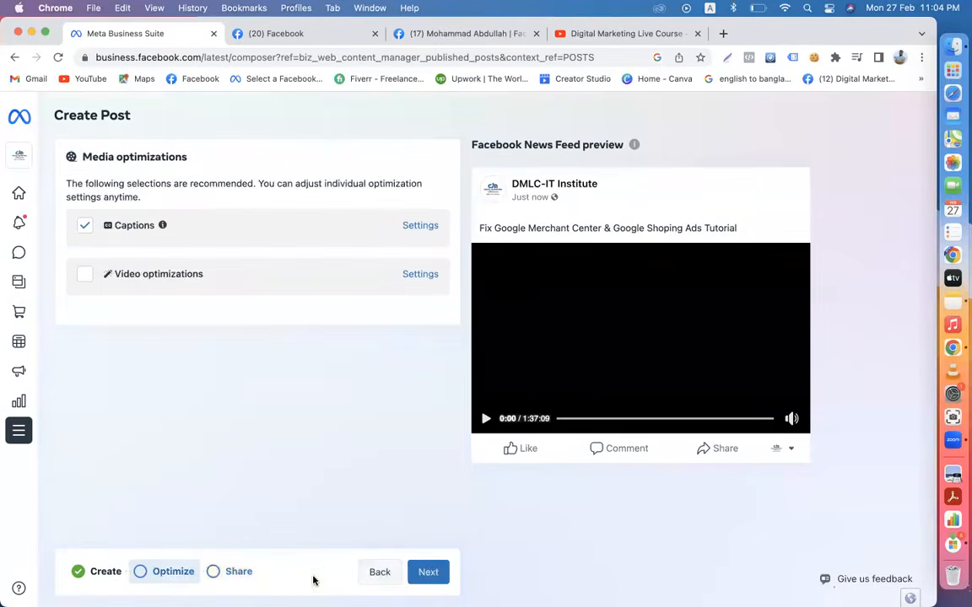
click(375, 573)
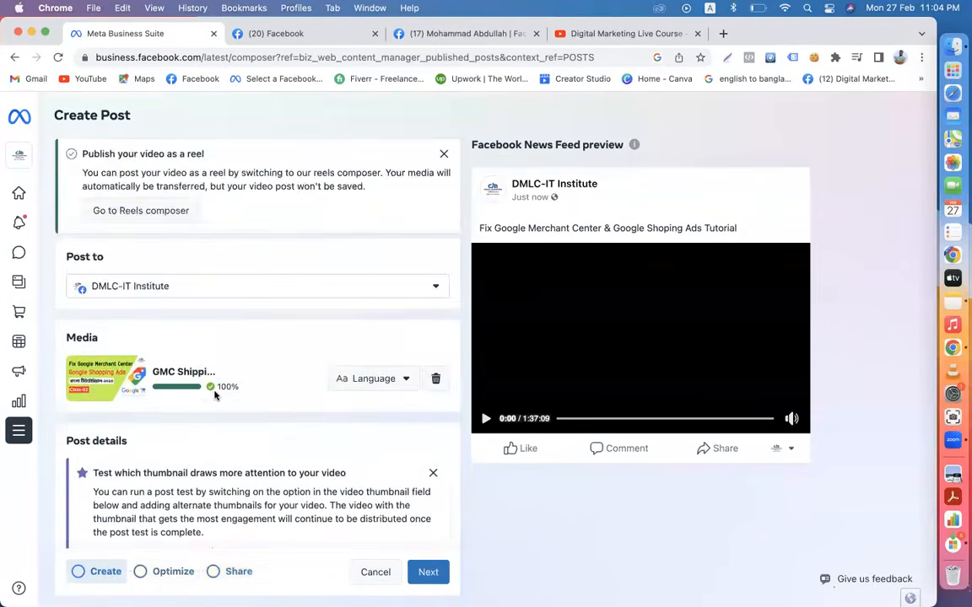
- Advance again to the Share step and choose Schedule instead of publishing now
scroll(225, 432, down, 9)
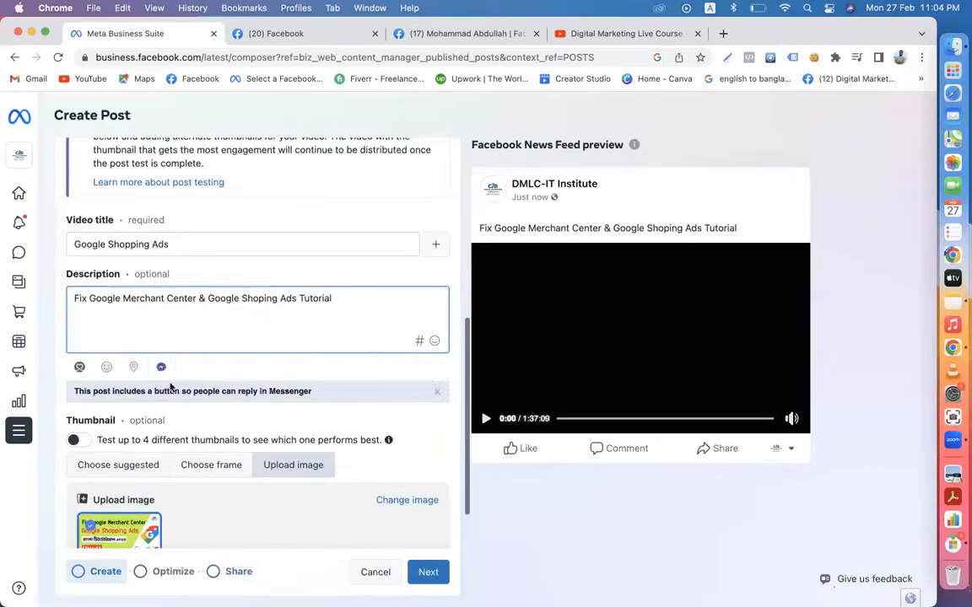
click(162, 368)
click(162, 369)
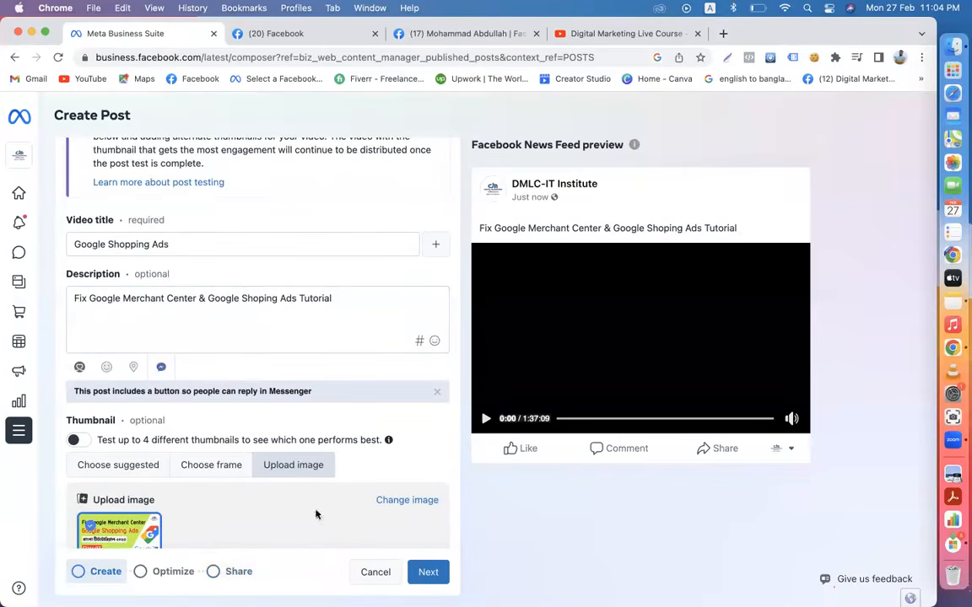
click(431, 574)
click(428, 572)
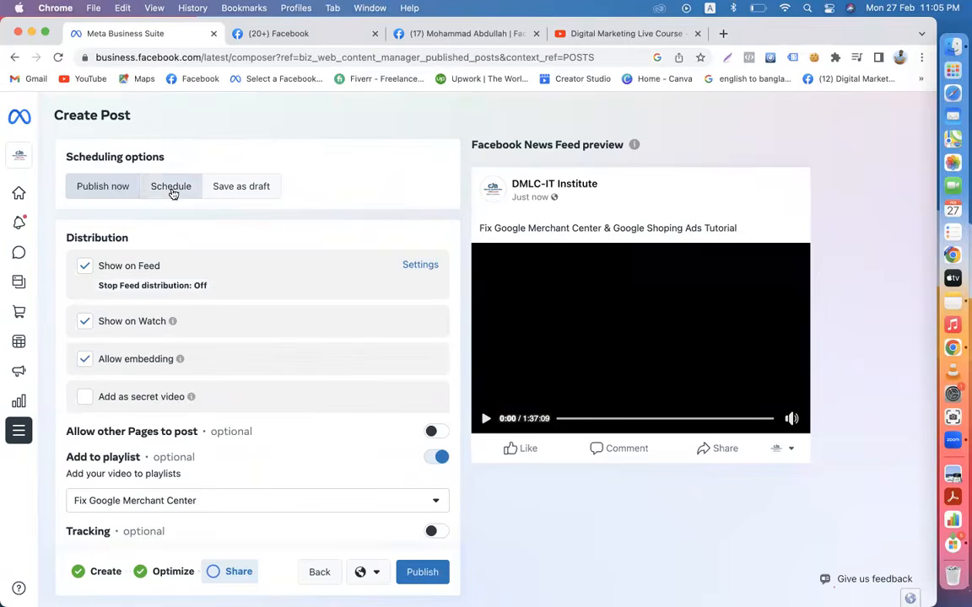
click(172, 192)
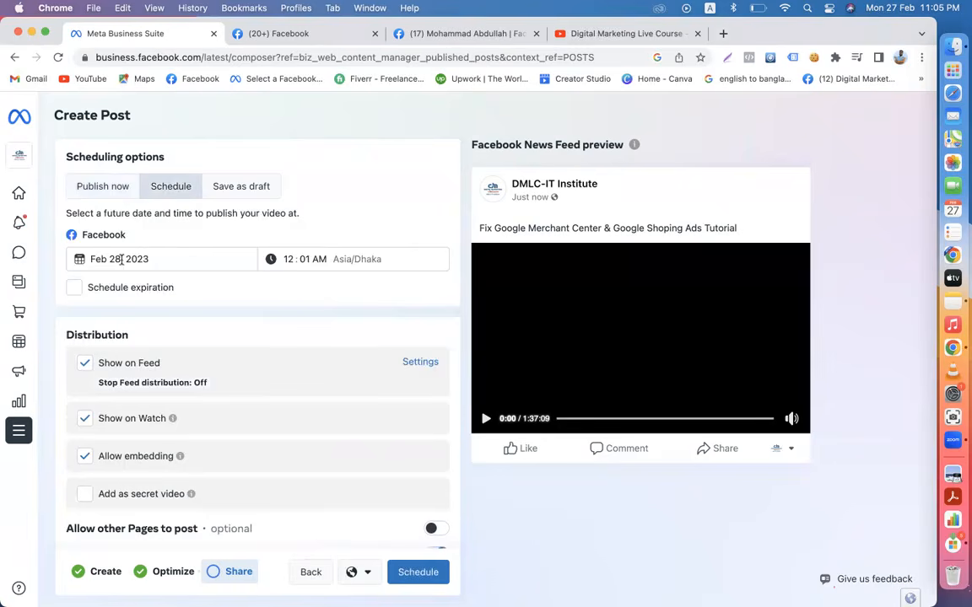
- Schedule the video post for Feb 28, 2023 at 10:00 AM and close the two extra Facebook tabs
click(131, 259)
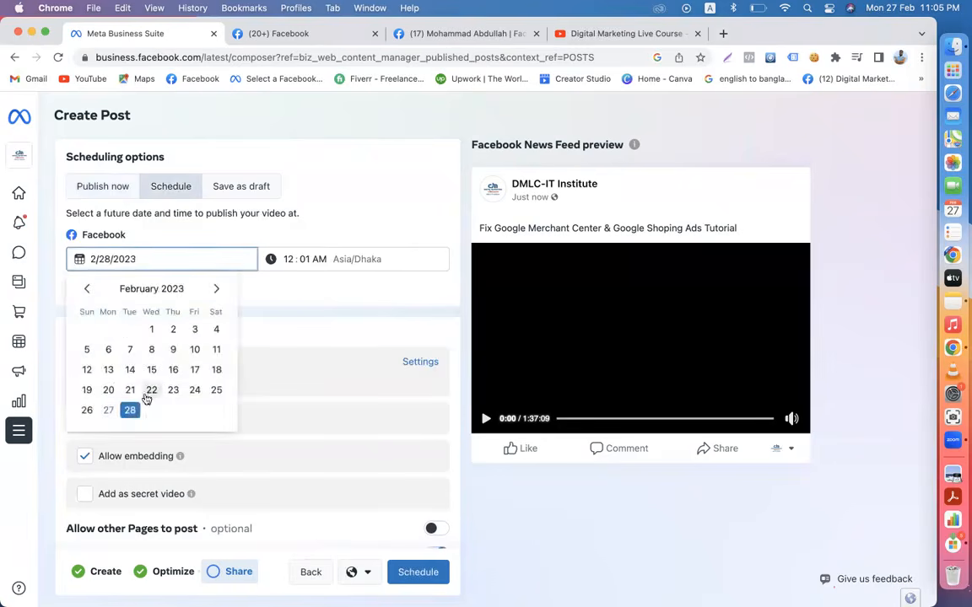
click(131, 411)
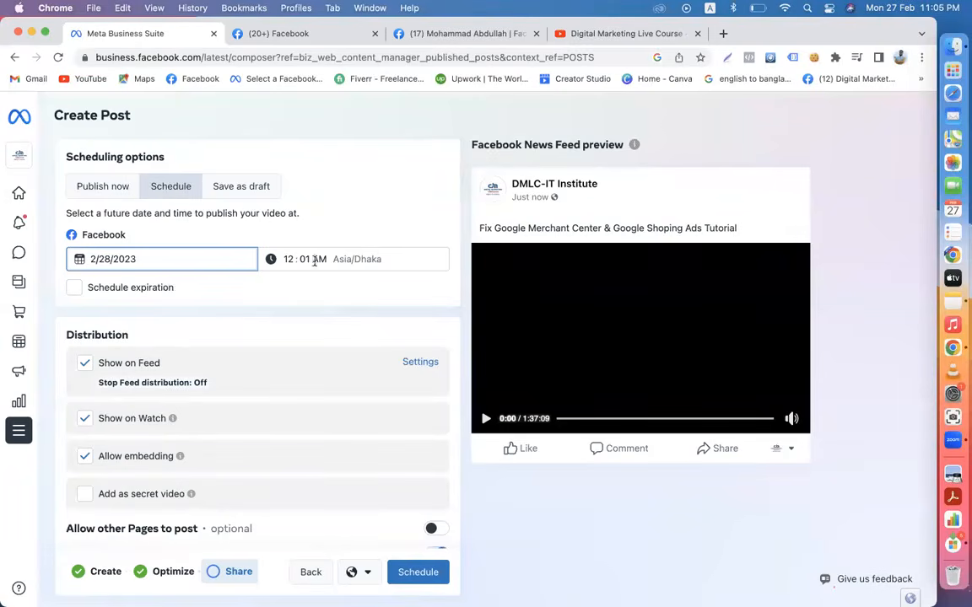
click(288, 258)
text(10:0)
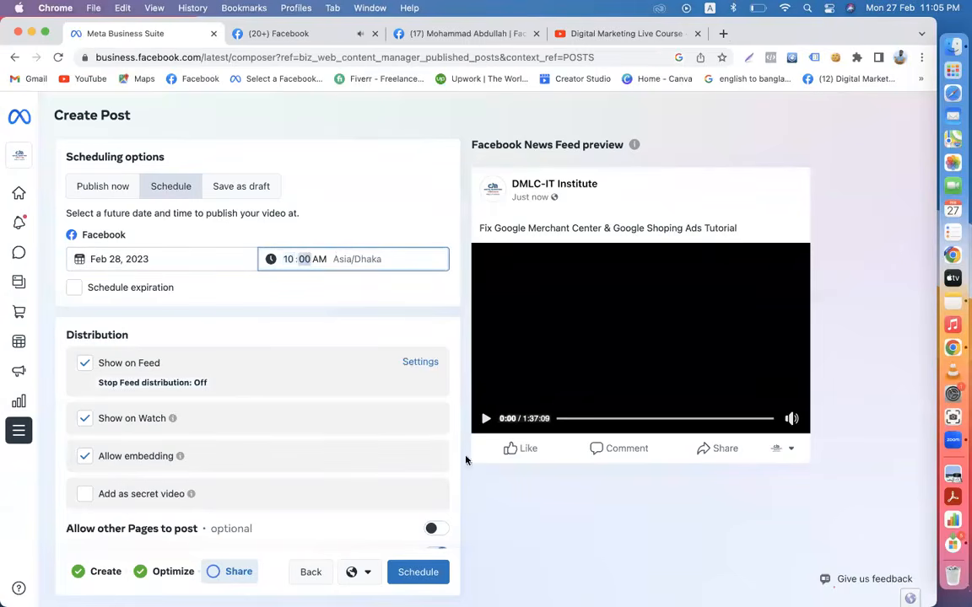
click(506, 536)
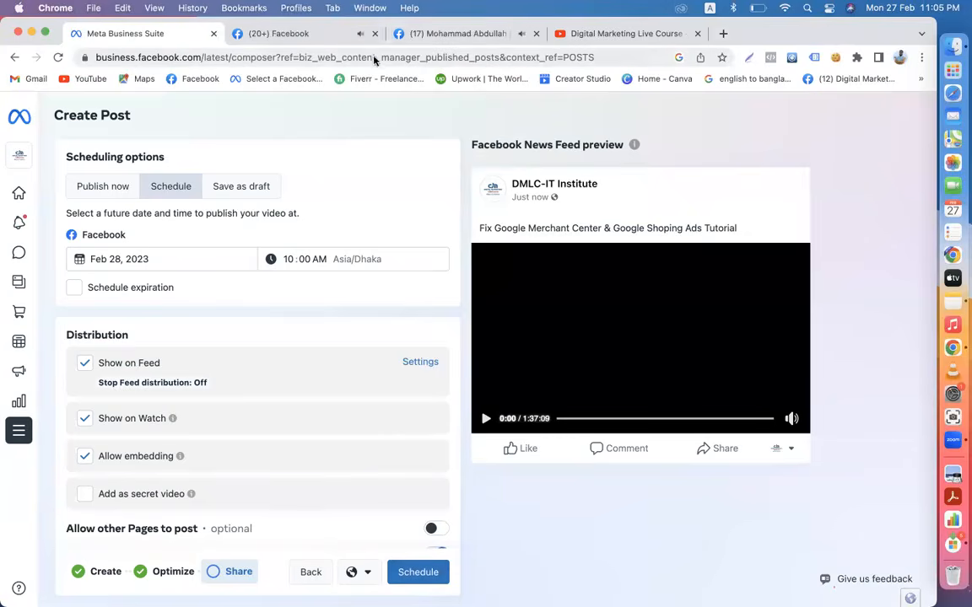
click(375, 34)
click(375, 34)
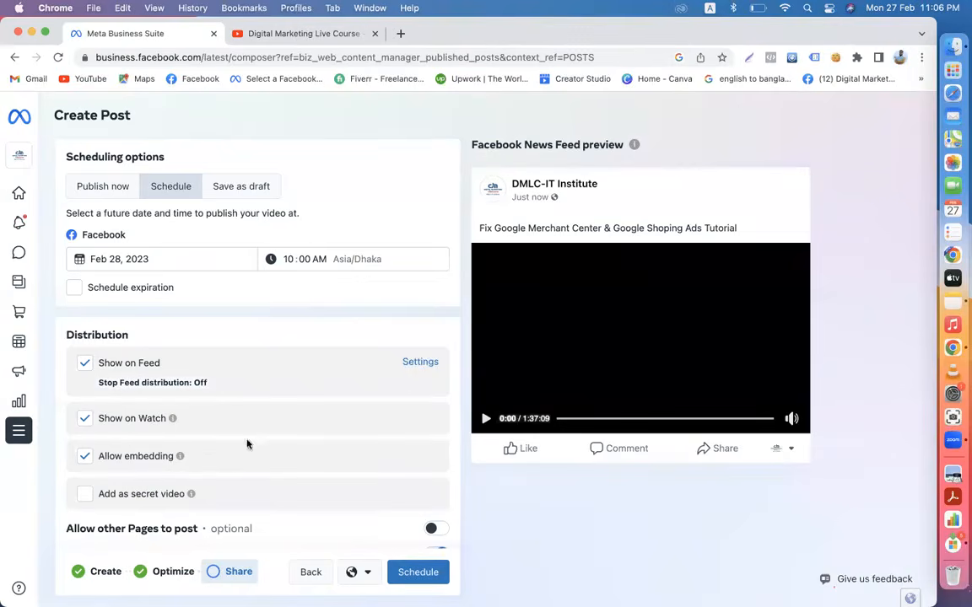
- Check the Scheduled list under Content > Posts & reels
mouse_move(21, 221)
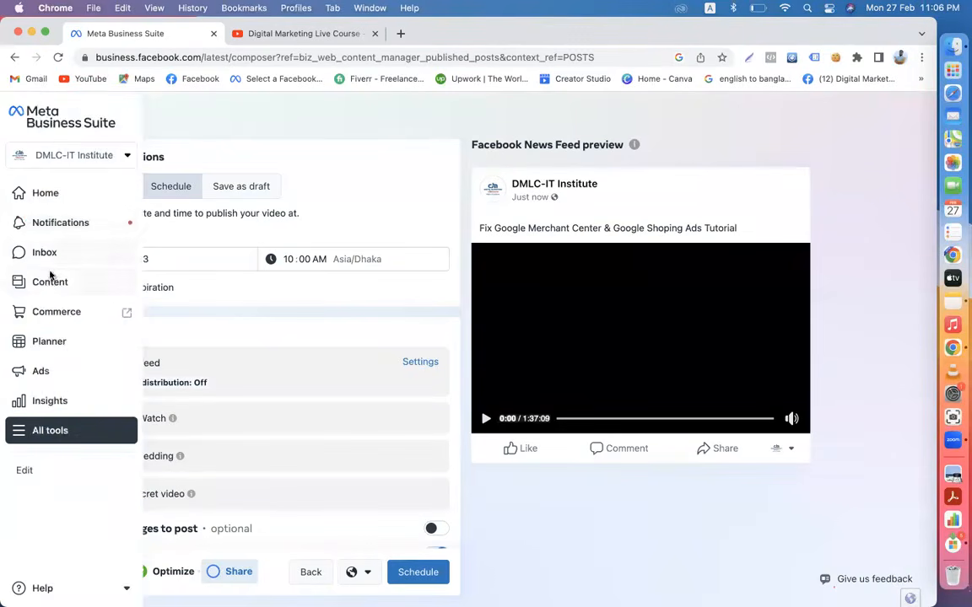
click(49, 288)
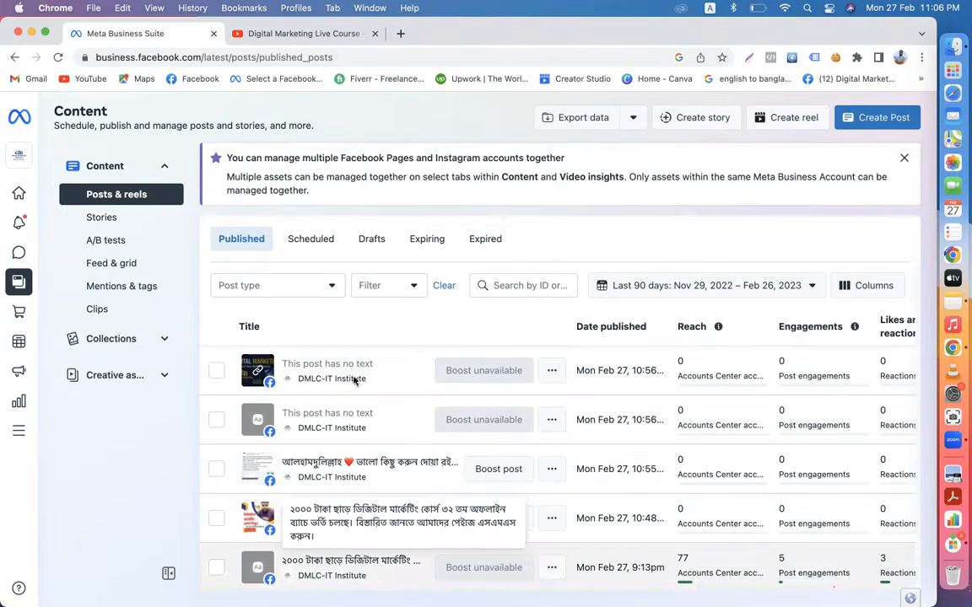
click(311, 240)
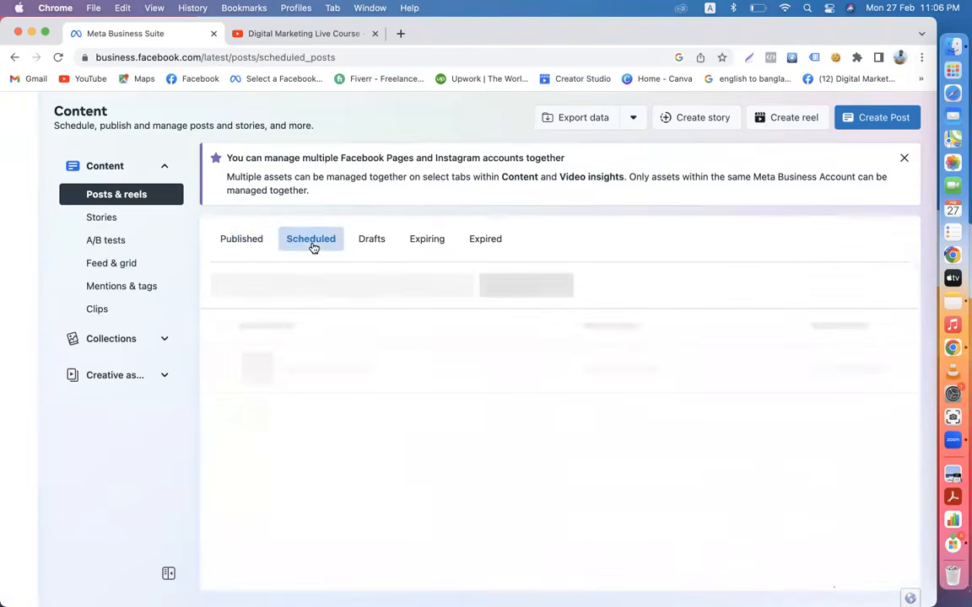
- Start a new post, then load Facebook in the former YouTube tab
click(866, 120)
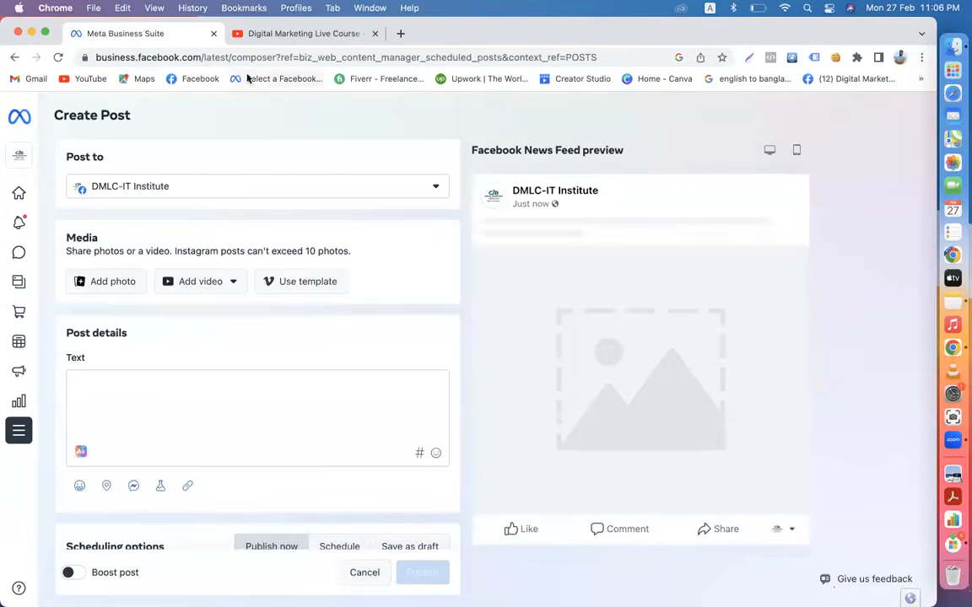
click(247, 33)
click(191, 79)
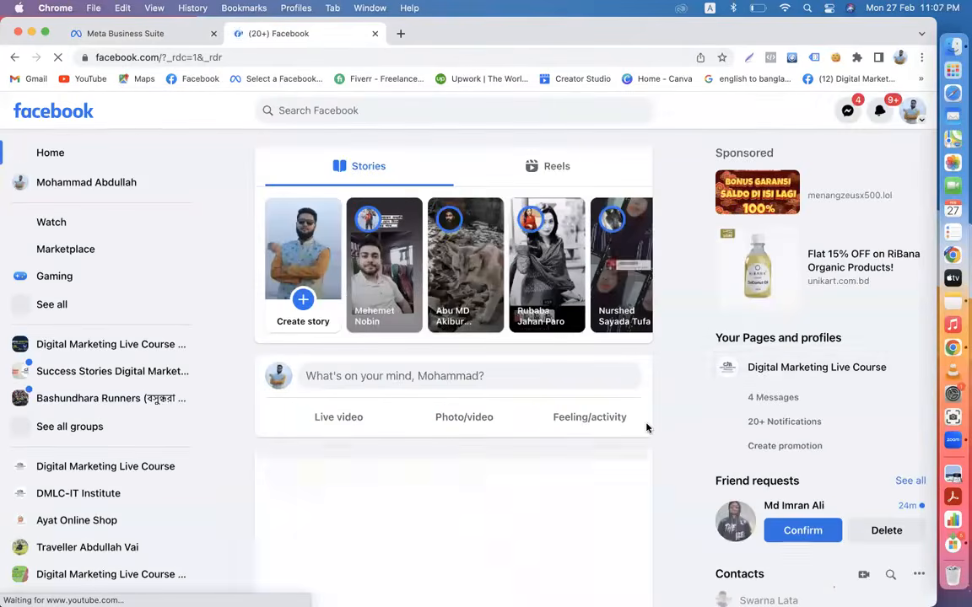
- Copy the greeting-and-hashtags post text from the DMLC-IT Institute page with Cmd+C
click(776, 369)
scroll(774, 370, down, 2)
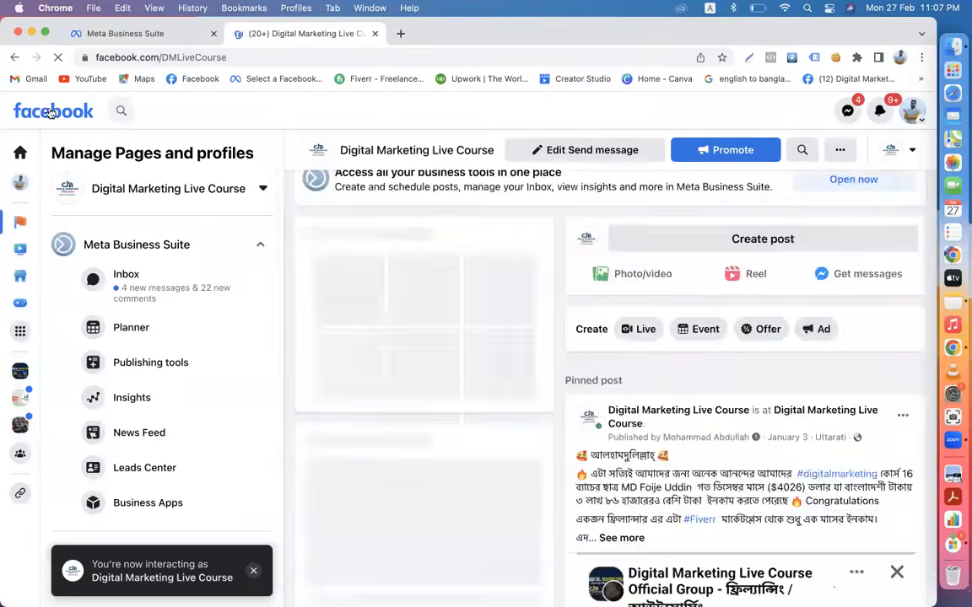
click(20, 152)
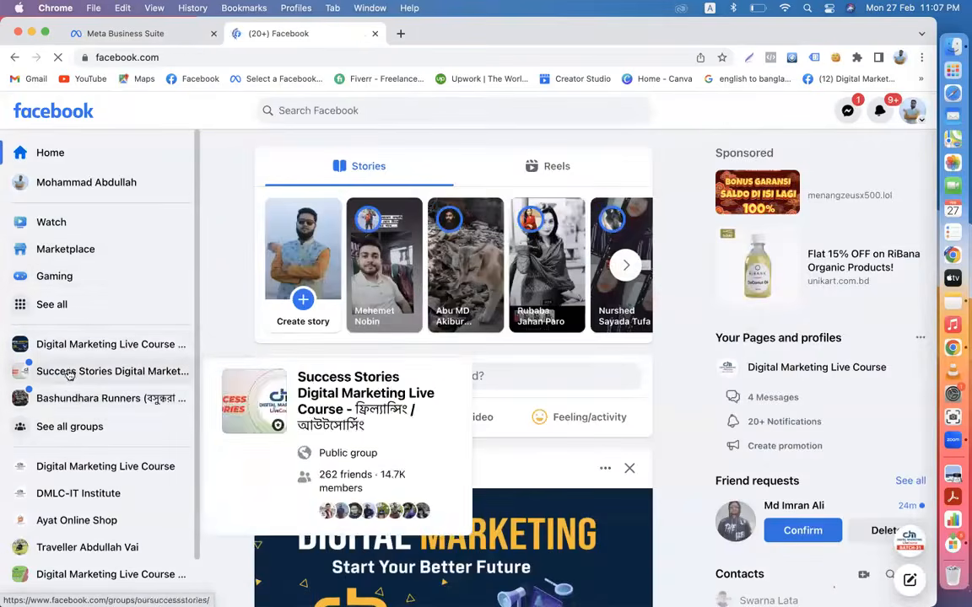
mouse_move(59, 350)
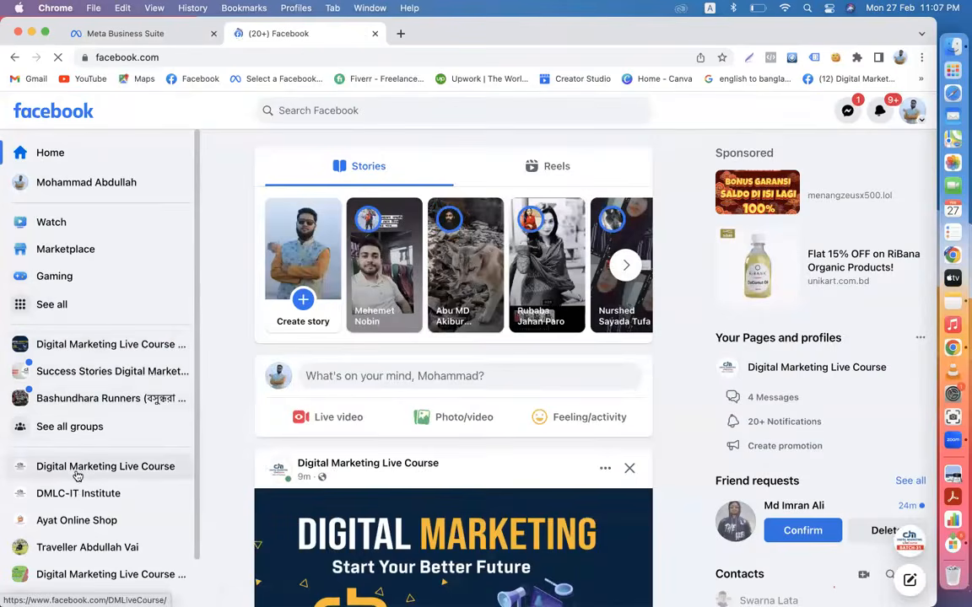
click(76, 498)
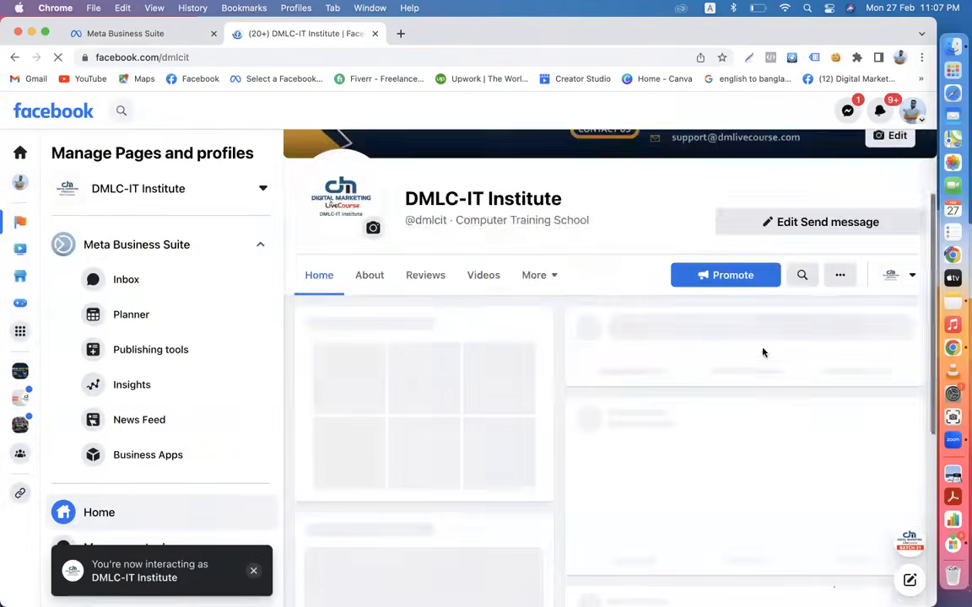
scroll(759, 371, down, 5)
scroll(759, 376, down, 10)
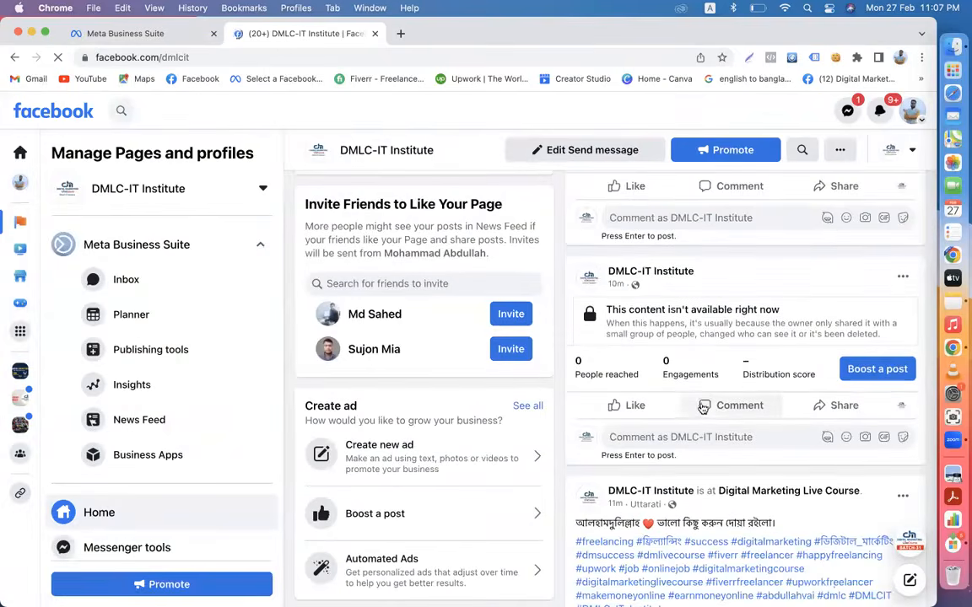
scroll(699, 404, down, 3)
drag(669, 506, 579, 419)
key(super+c)
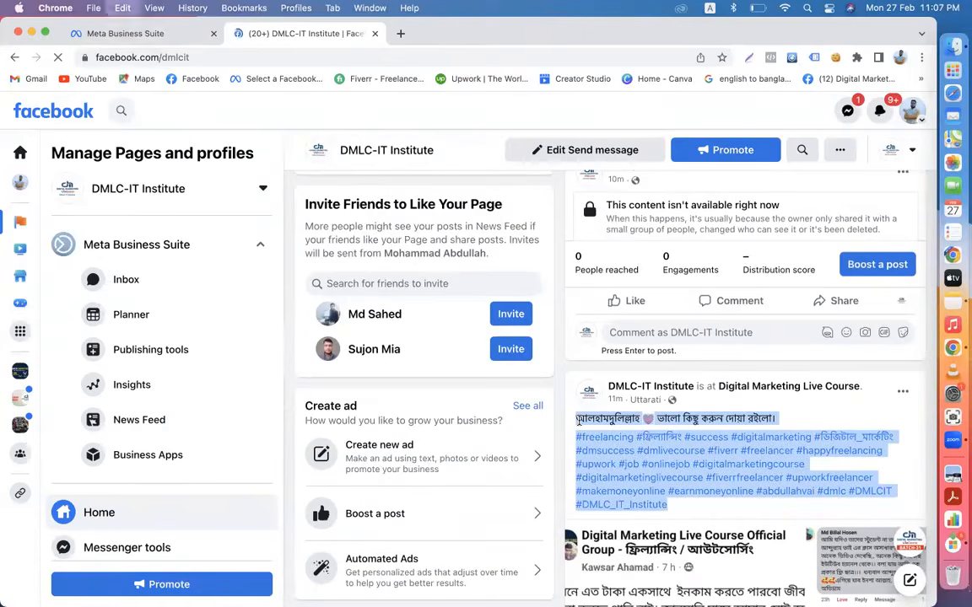
click(126, 33)
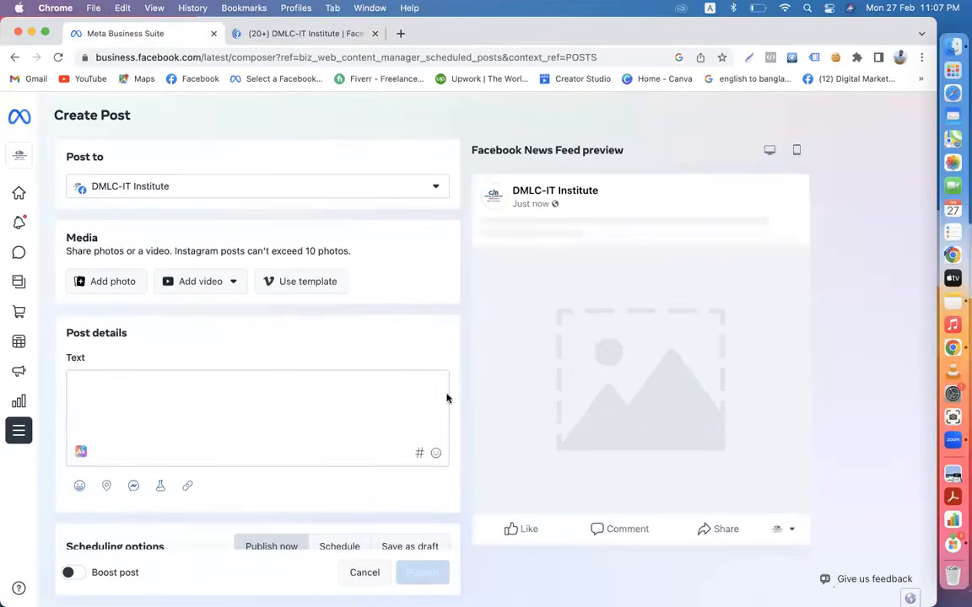
- Paste the greeting and hashtags into the post text, with a blank line after the greeting
click(254, 419)
scroll(253, 419, down, 1)
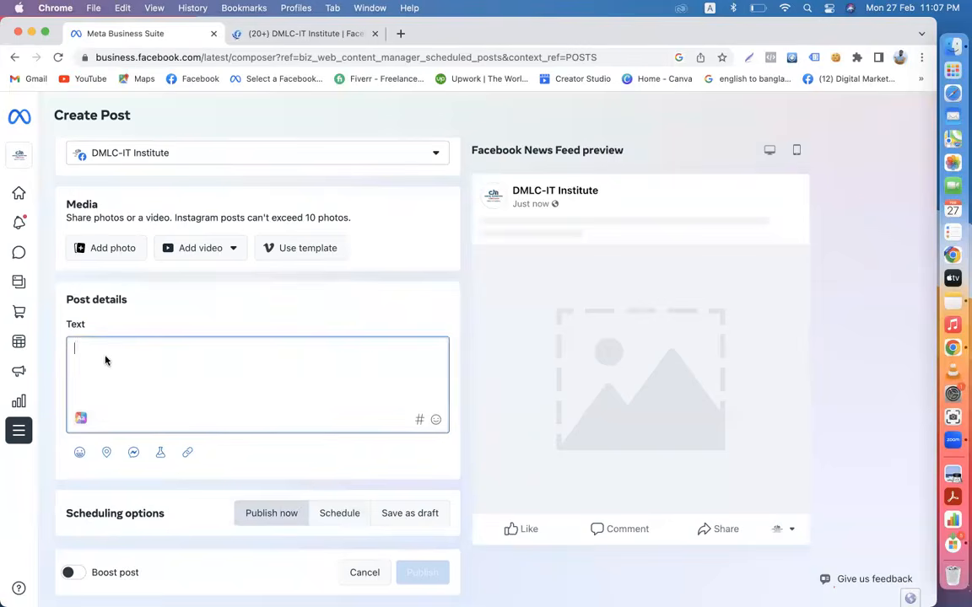
key(super+v)
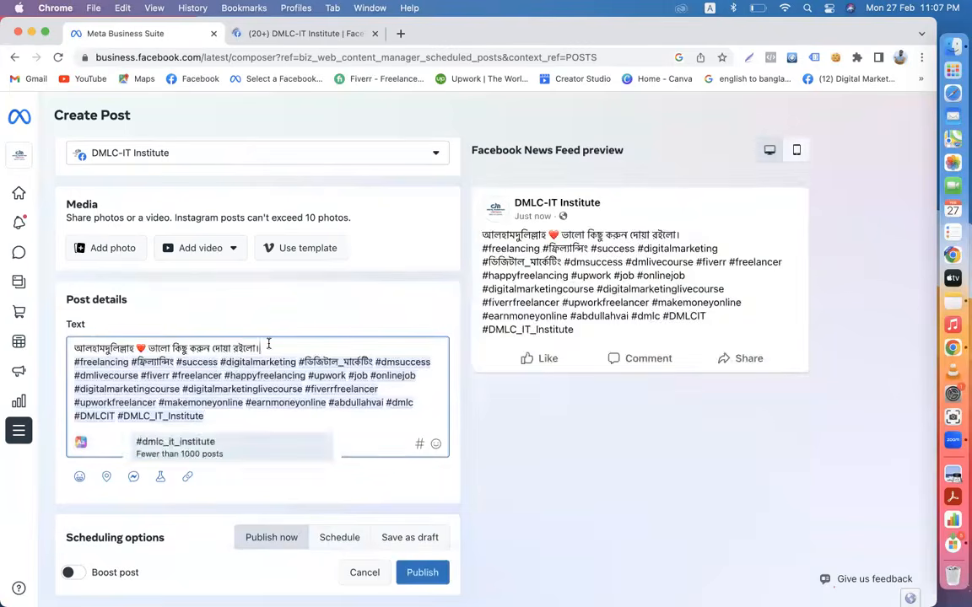
click(267, 346)
key(Return)
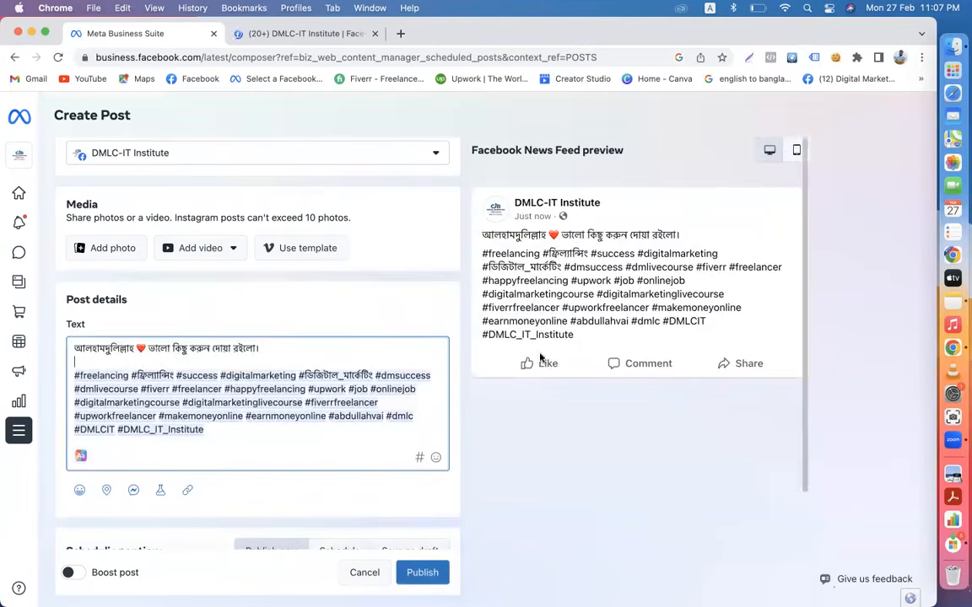
click(466, 437)
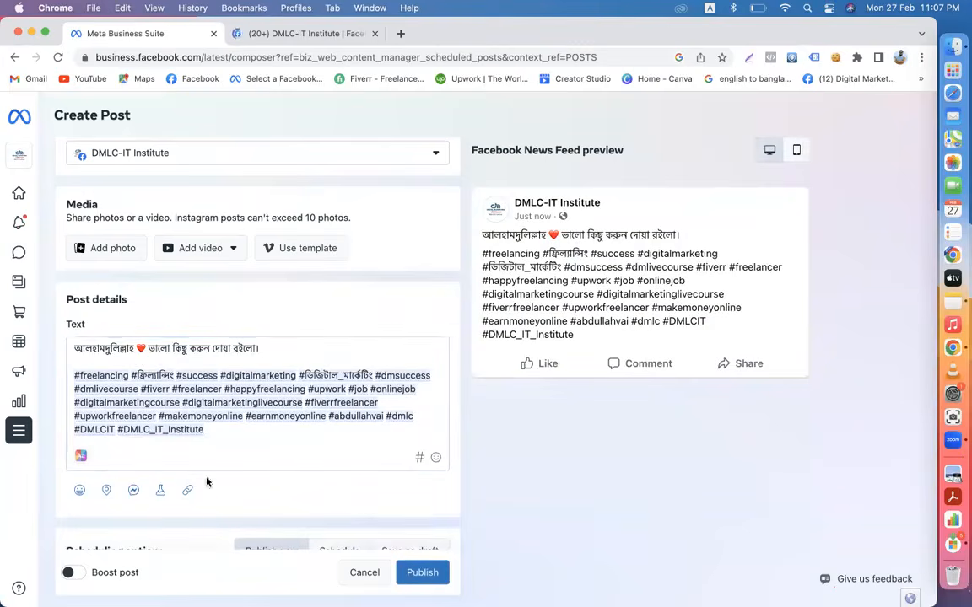
- Add the Get messages option and replace the photo with unnamed2.jpeg from Downloads
click(133, 495)
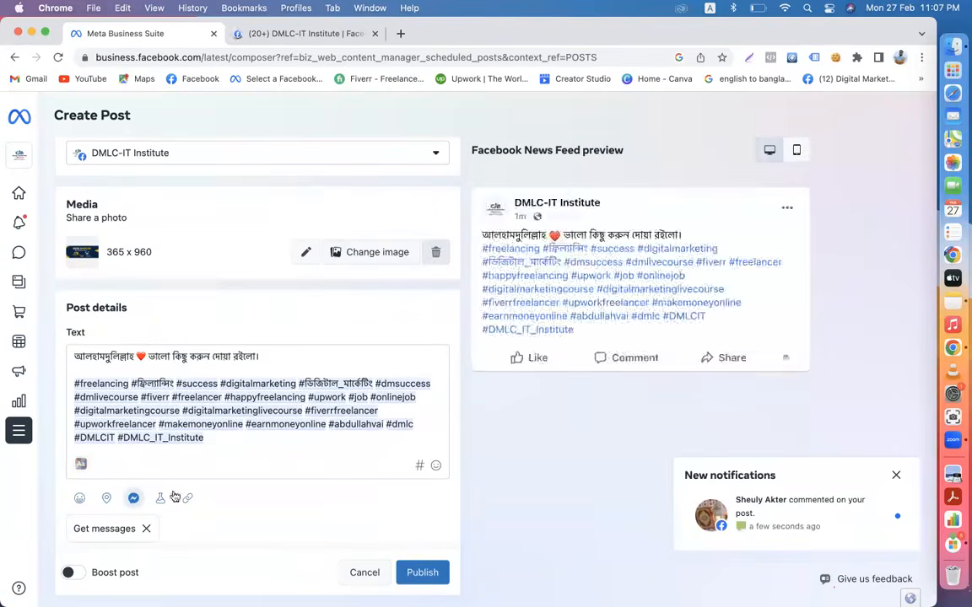
click(353, 257)
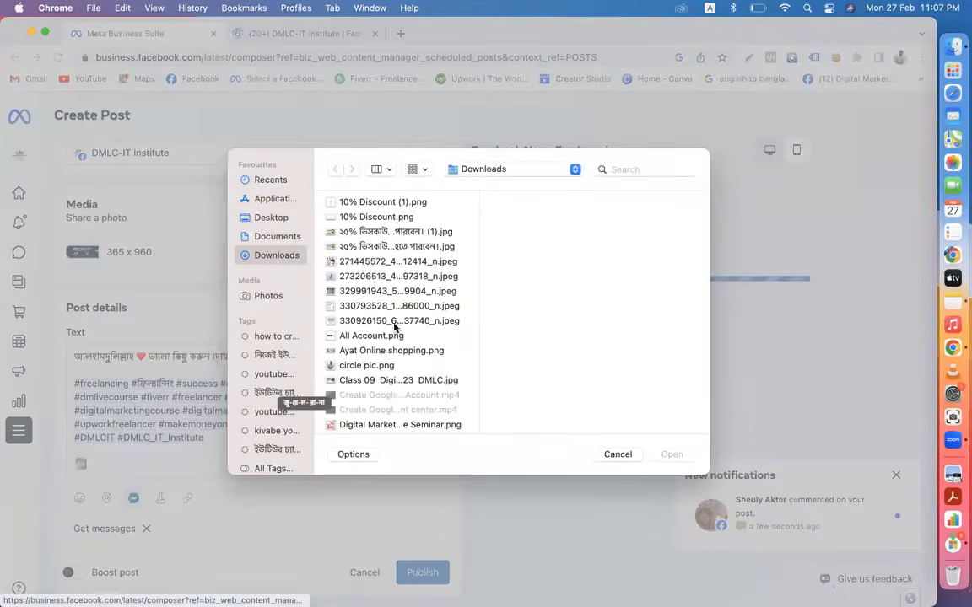
scroll(394, 327, down, 10)
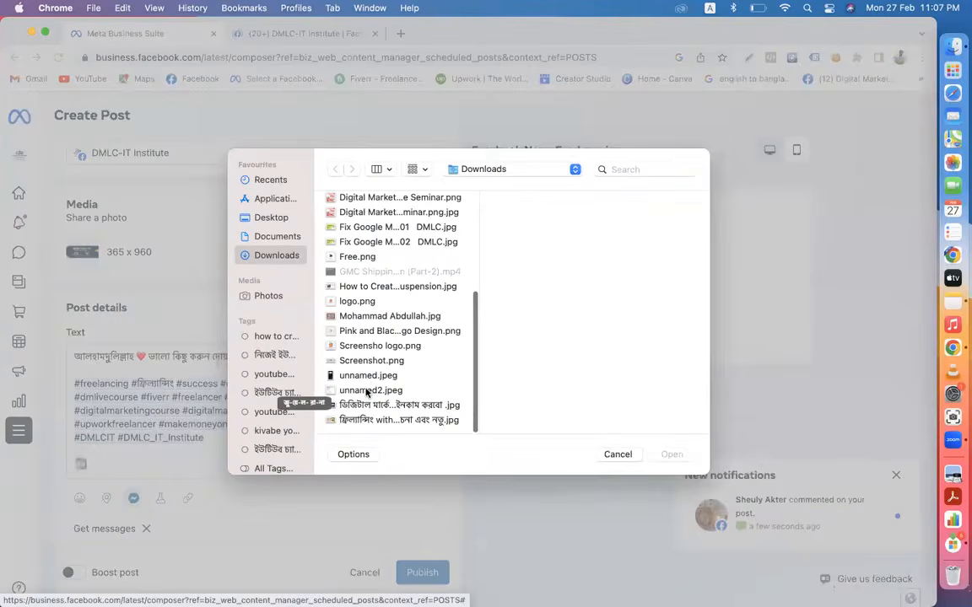
click(367, 391)
click(669, 455)
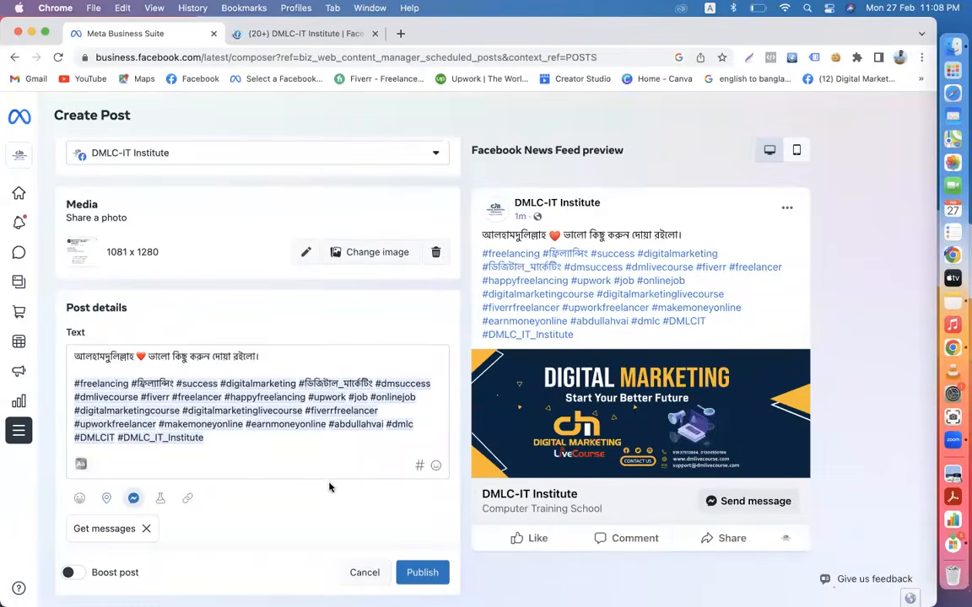
scroll(355, 426, up, 1)
scroll(355, 426, down, 3)
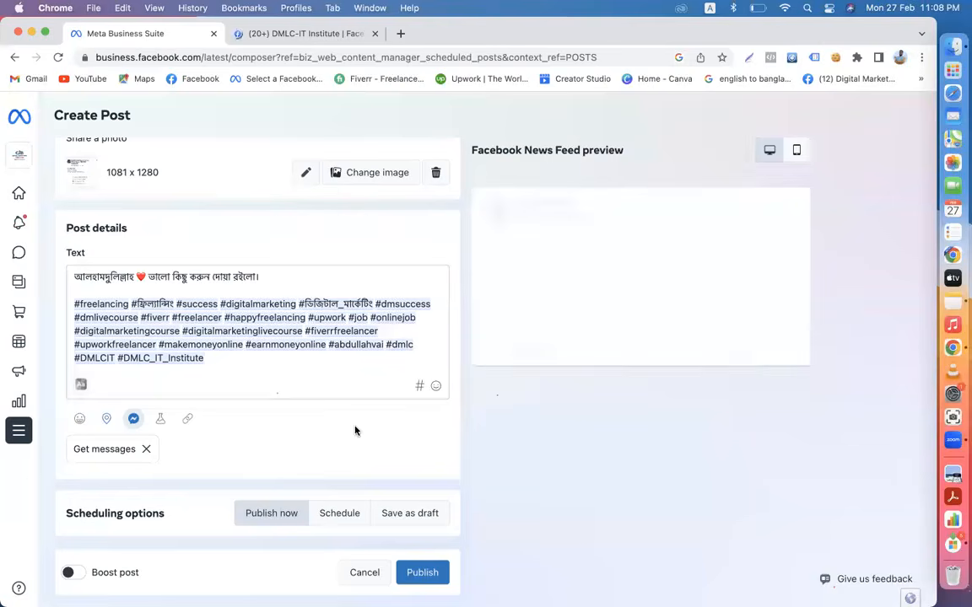
scroll(356, 430, down, 1)
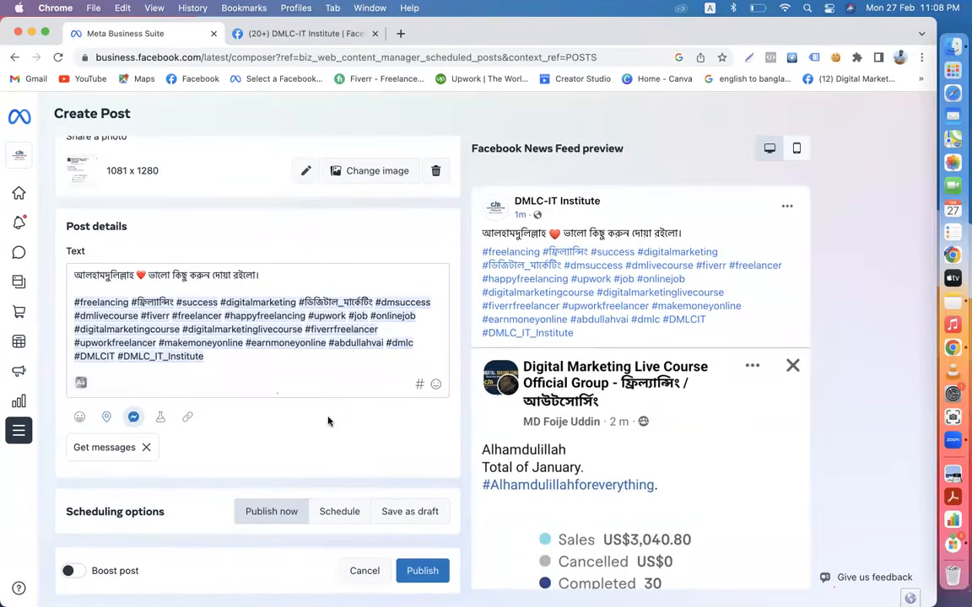
- Switch the post to Schedule and save Feb 28, 2023 at 10:00 AM
click(334, 511)
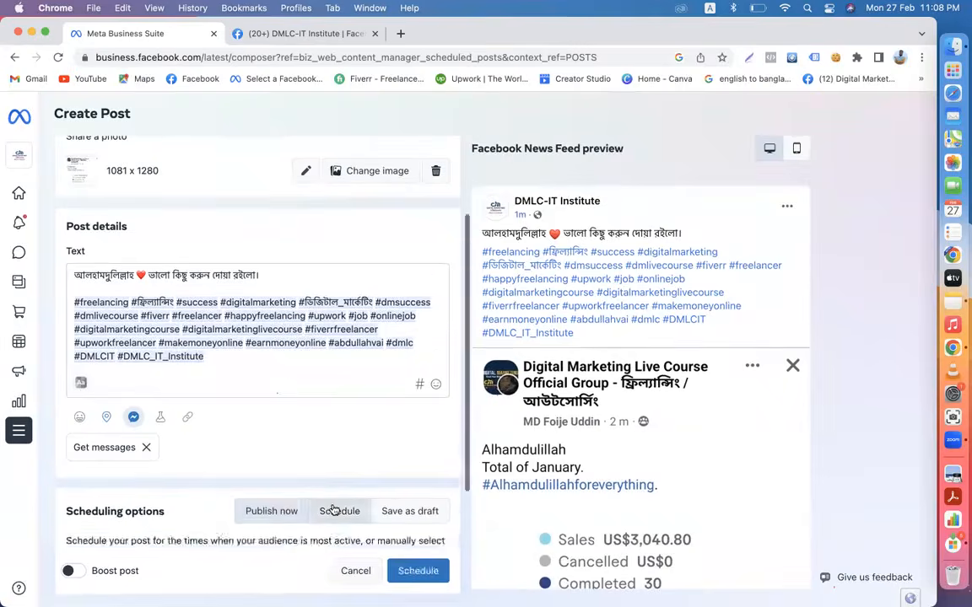
click(354, 308)
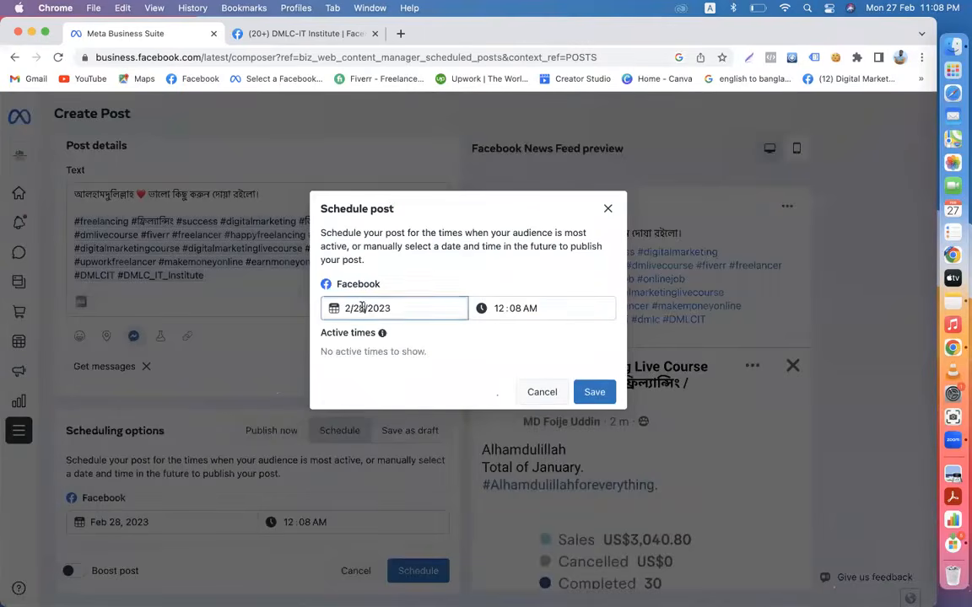
click(385, 466)
click(496, 308)
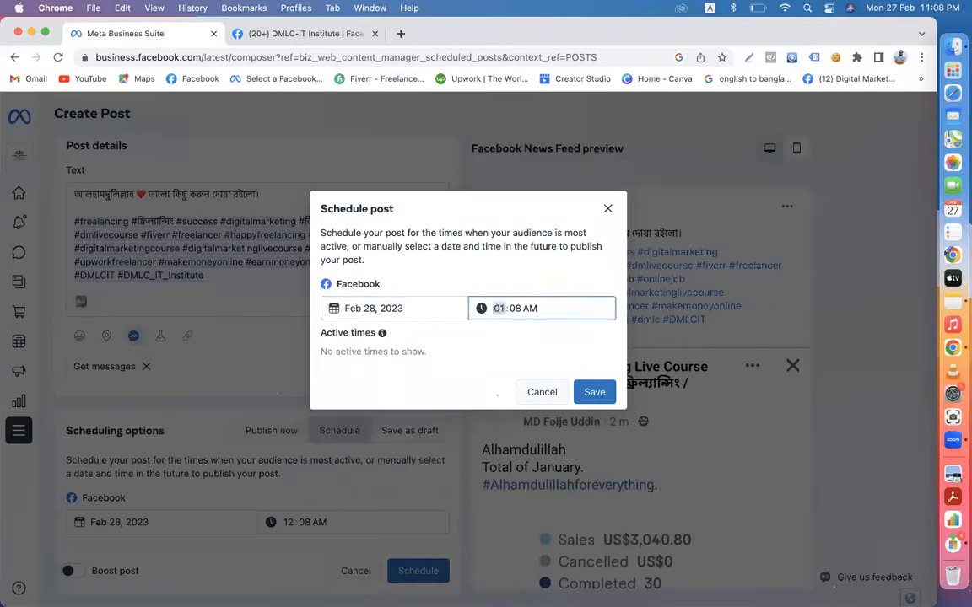
click(518, 309)
click(563, 334)
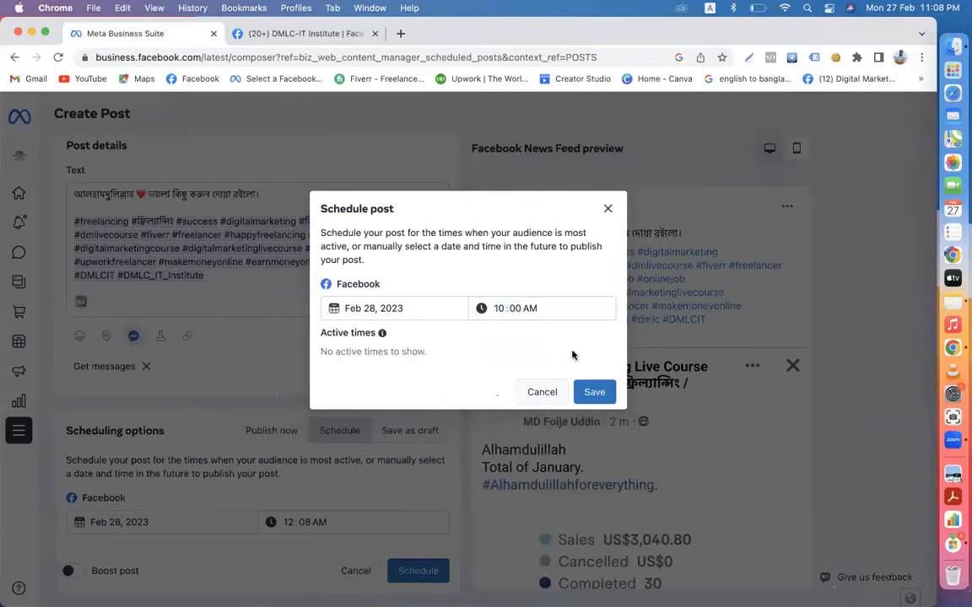
click(591, 393)
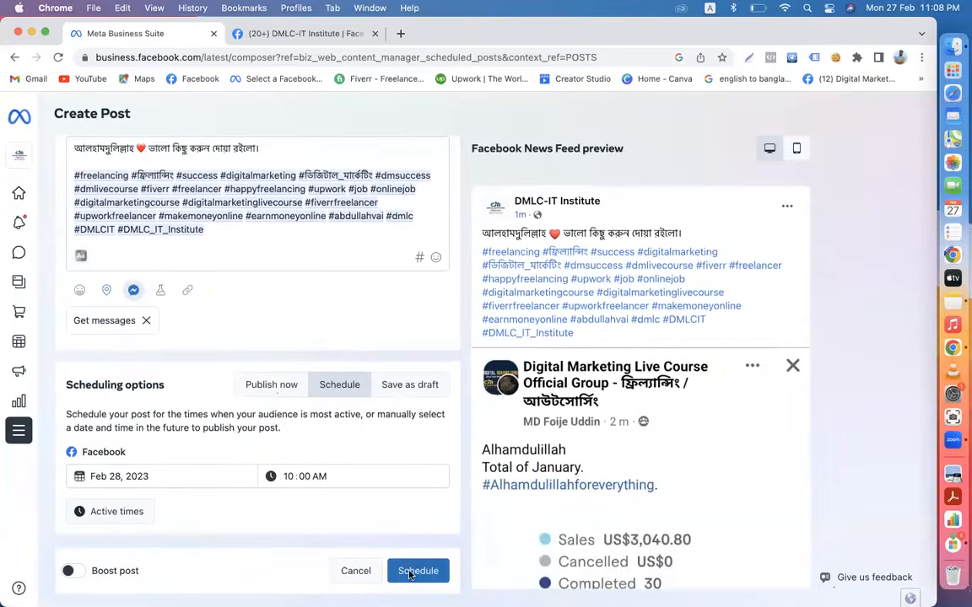
- Tag the location Digital Marketing Live Course, then schedule the post
click(107, 289)
click(372, 275)
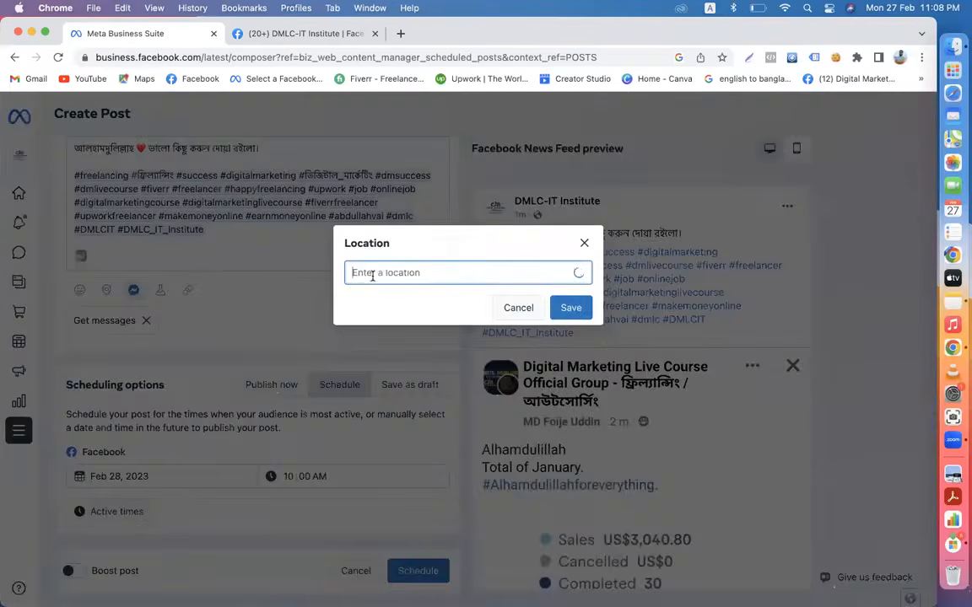
text(digital marke)
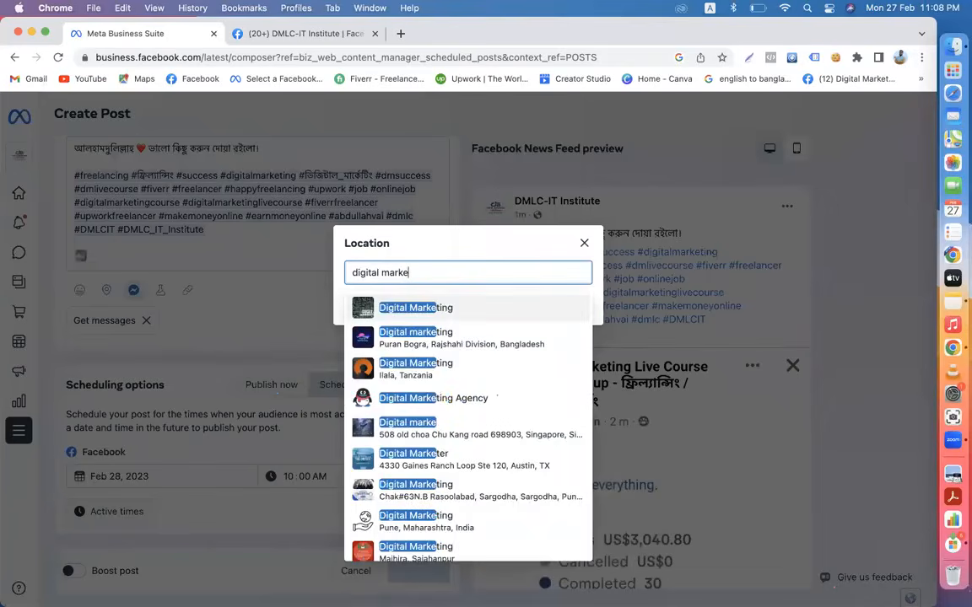
text(ting live)
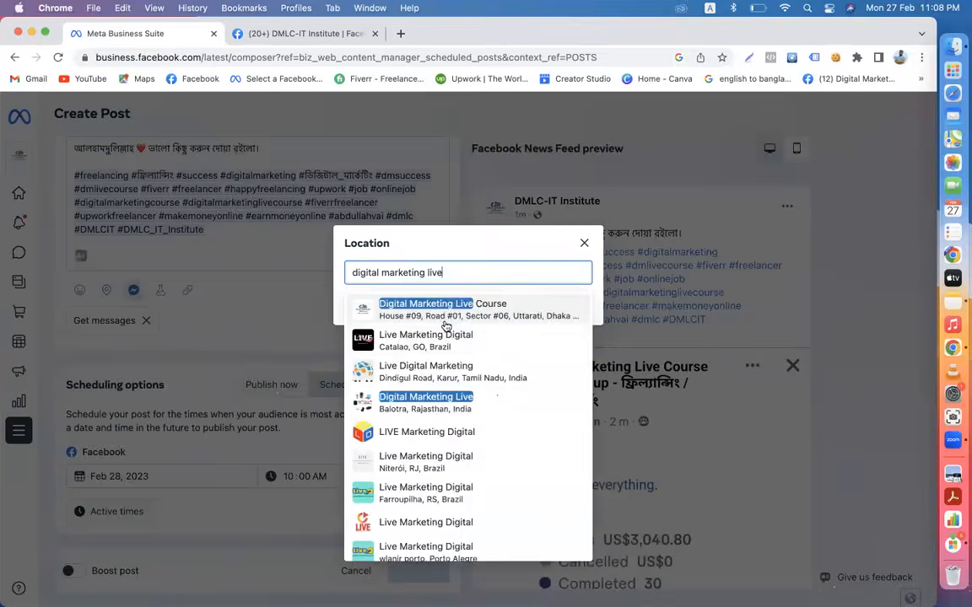
click(445, 321)
click(569, 307)
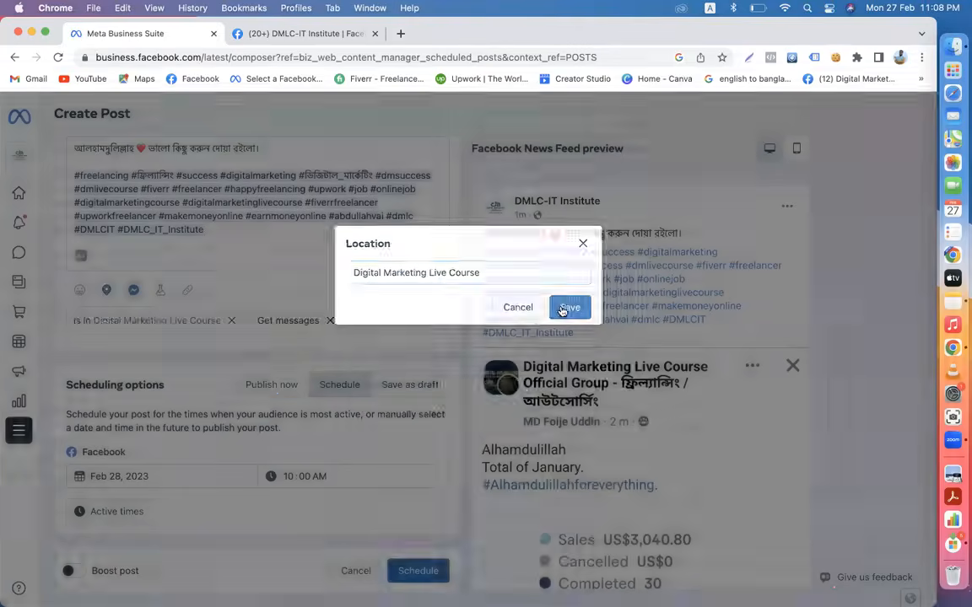
click(405, 574)
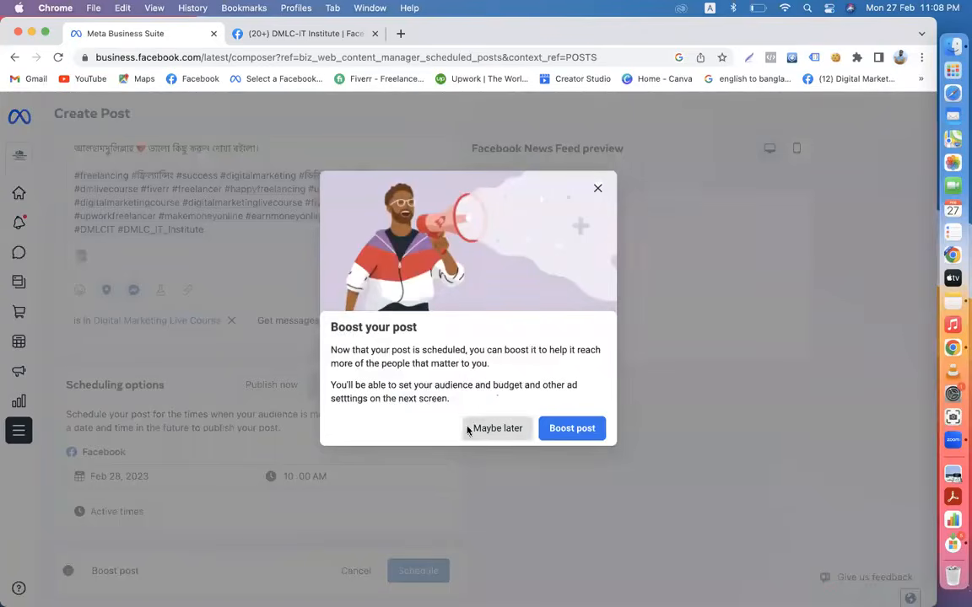
- Decline the boost offer and open the details of the scheduled Feb 28 post
click(595, 189)
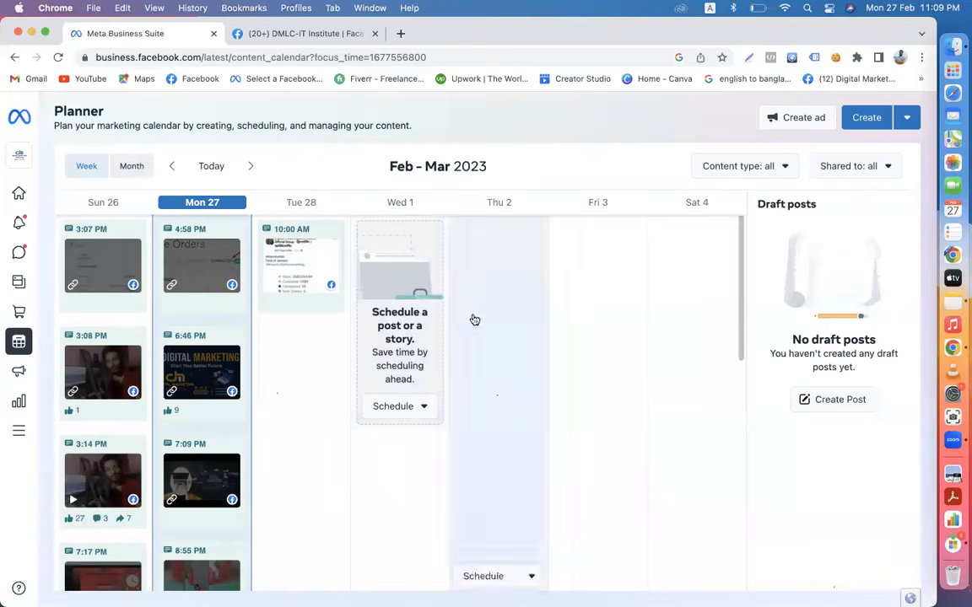
scroll(361, 436, down, 5)
scroll(357, 426, up, 5)
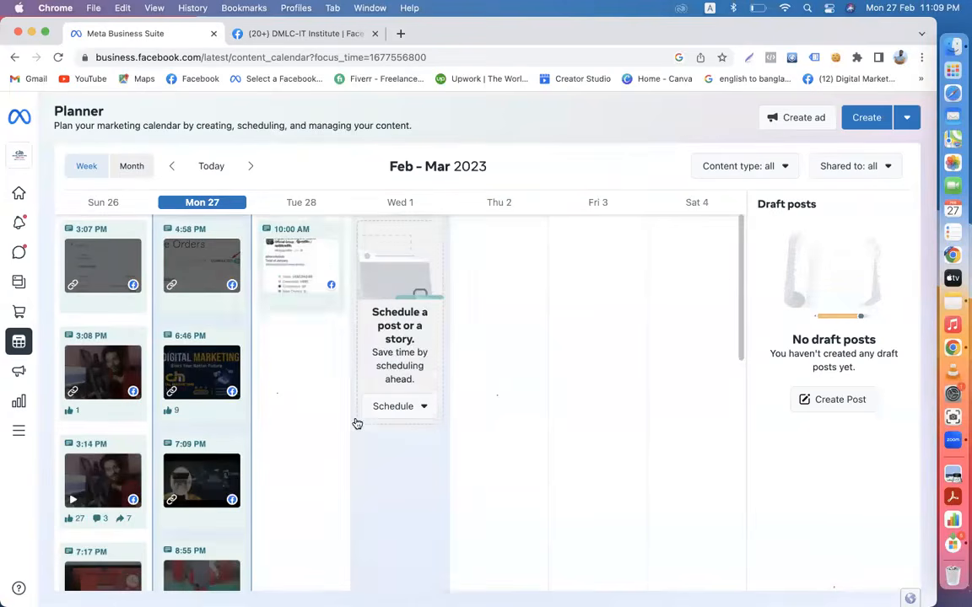
click(291, 263)
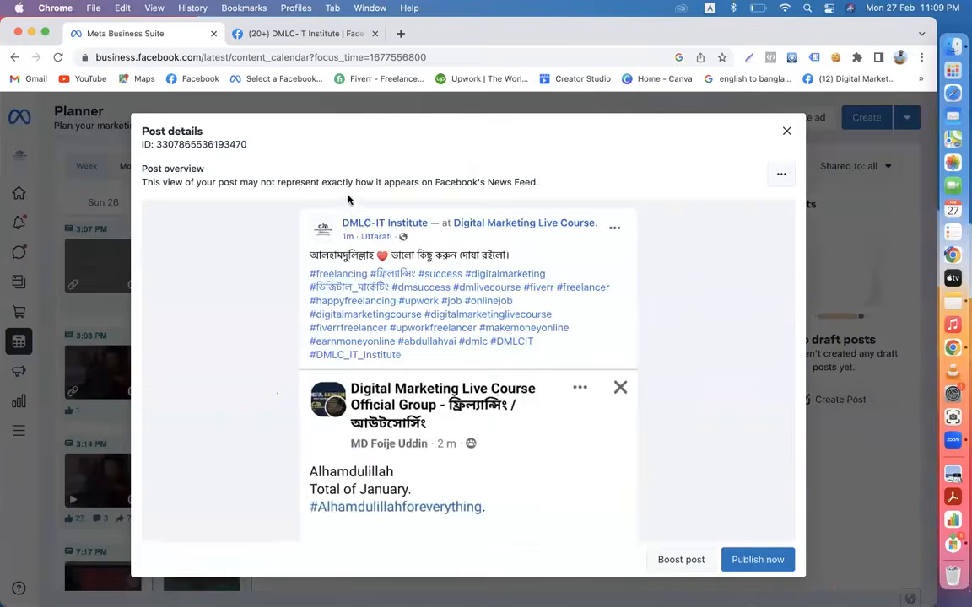
scroll(621, 465, down, 2)
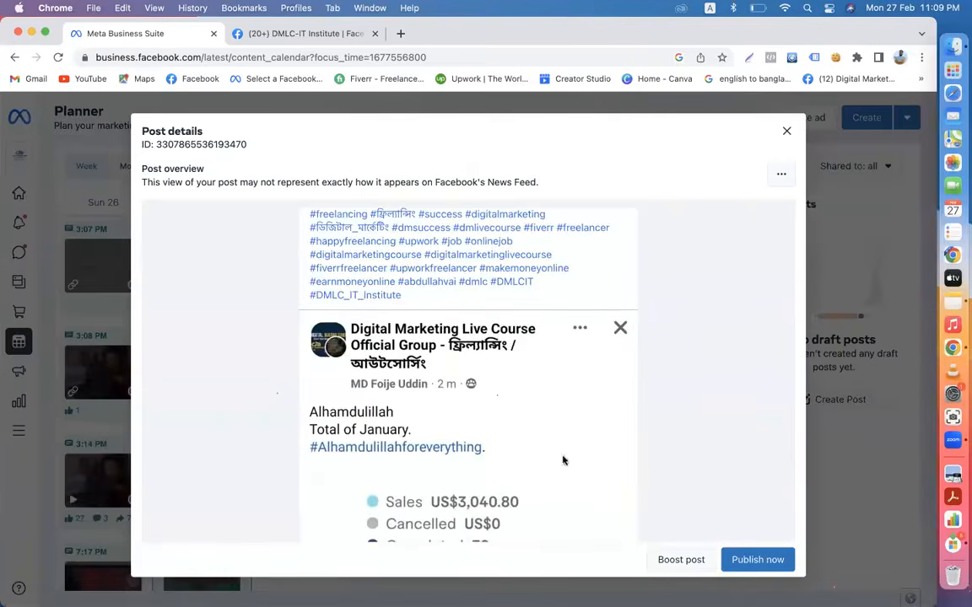
scroll(423, 450, up, 2)
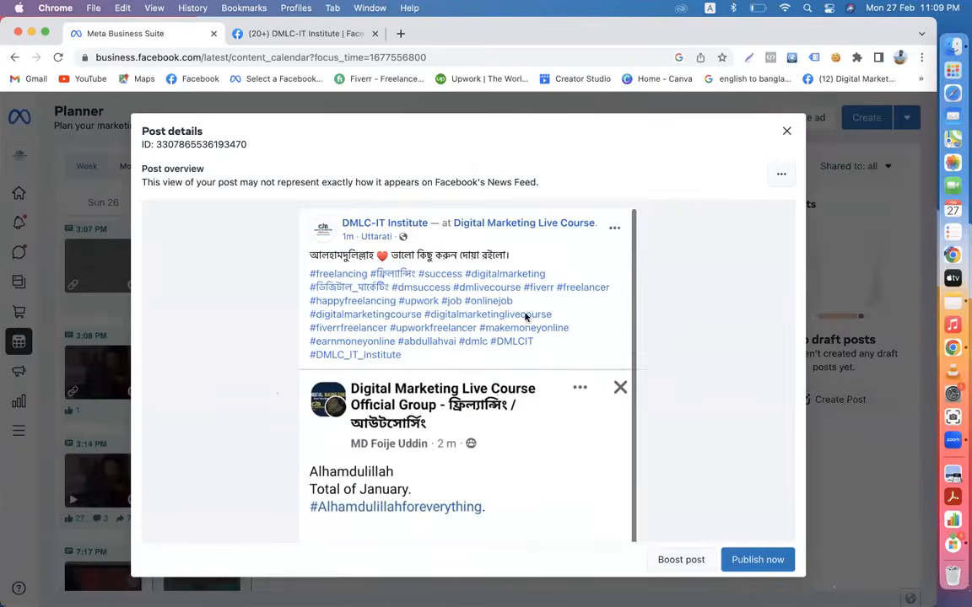
- Cancel a reschedule from the post's ... menu and close Post details
click(781, 173)
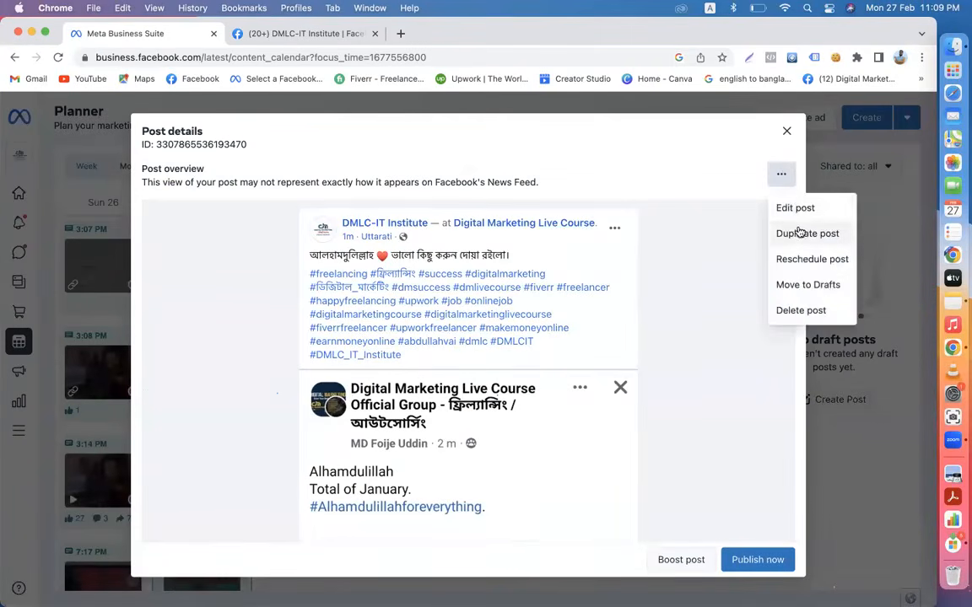
click(793, 260)
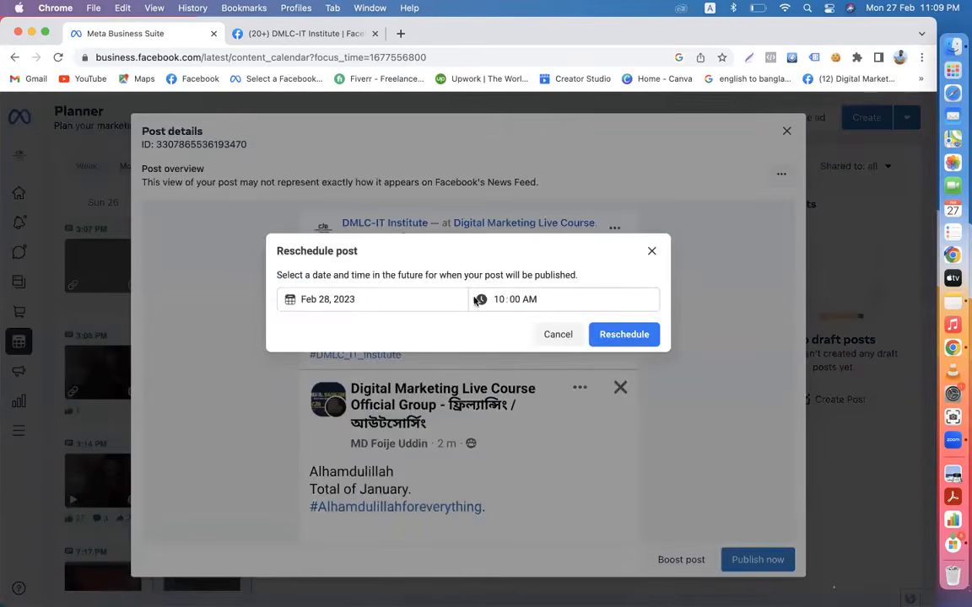
click(557, 334)
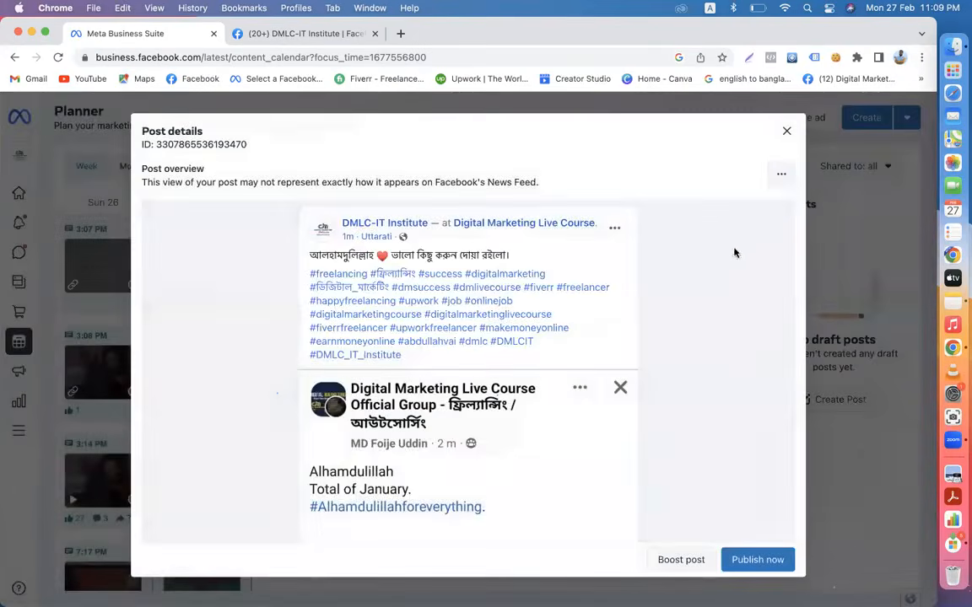
click(781, 175)
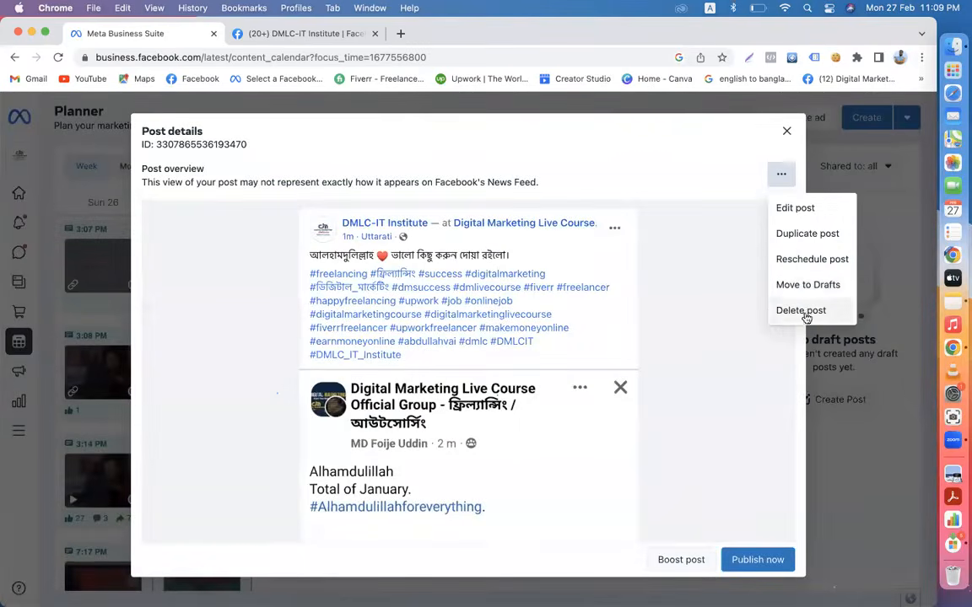
click(784, 134)
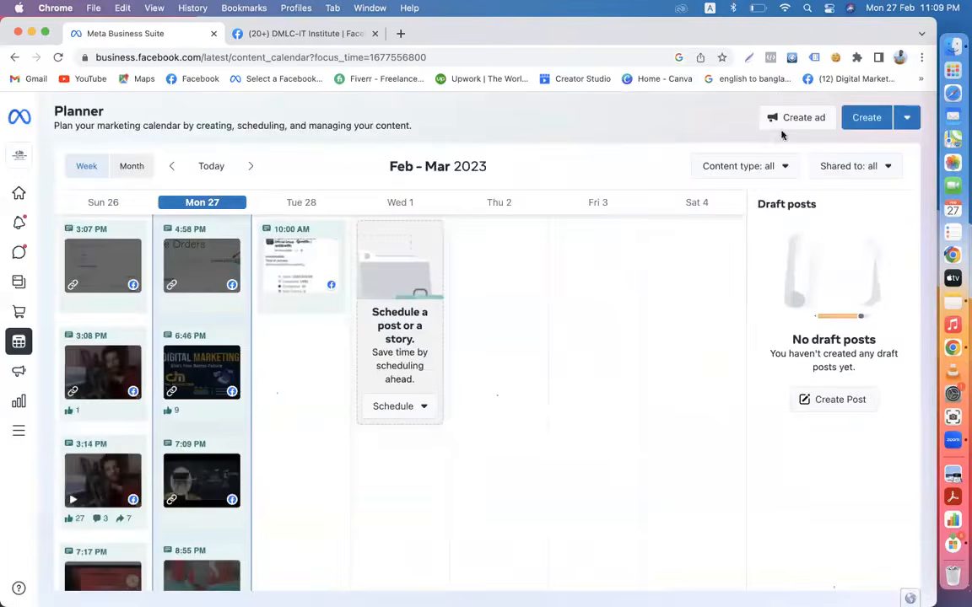
- Check the Scheduled and Published post lists under Content
mouse_move(6, 229)
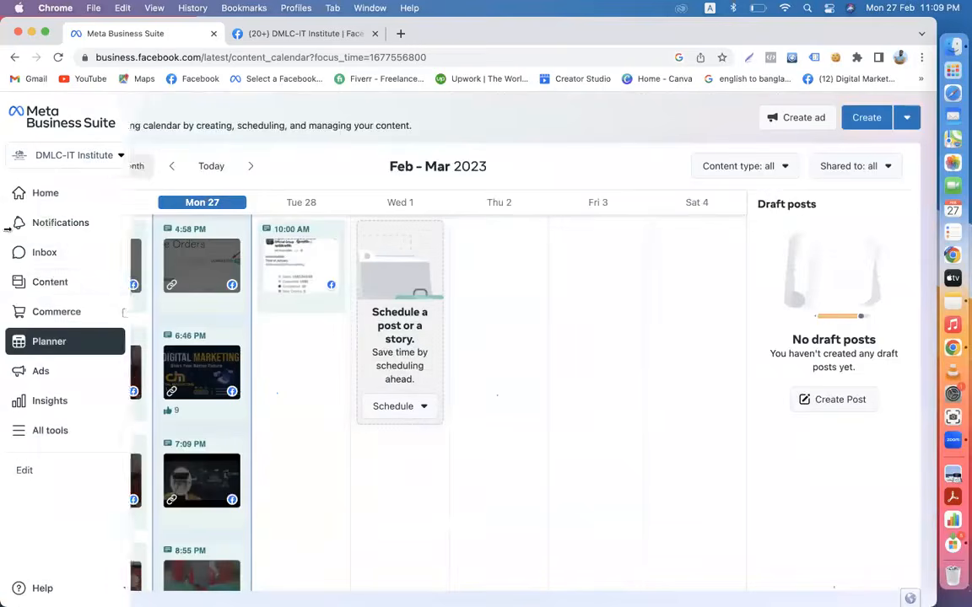
click(41, 283)
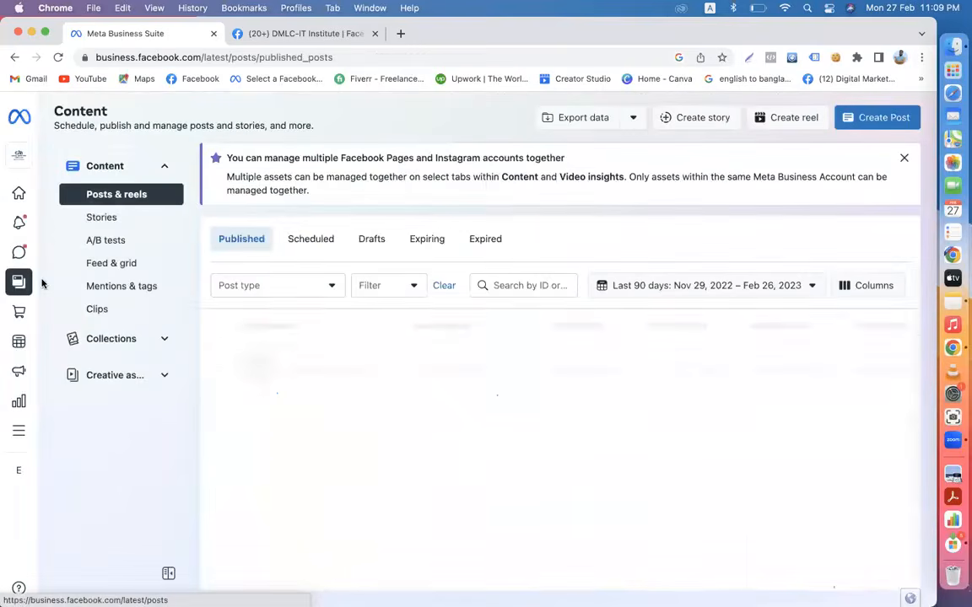
click(307, 240)
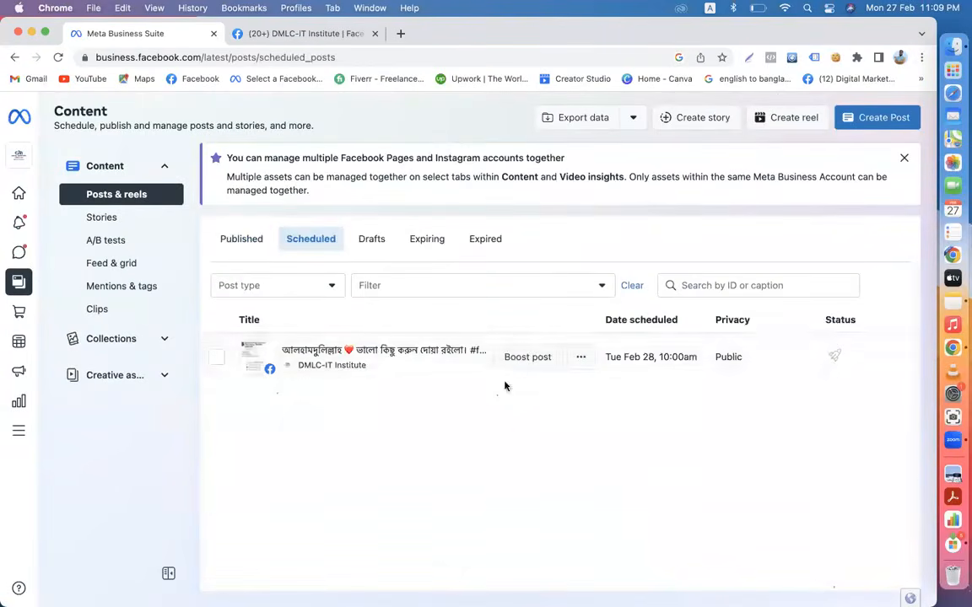
click(247, 245)
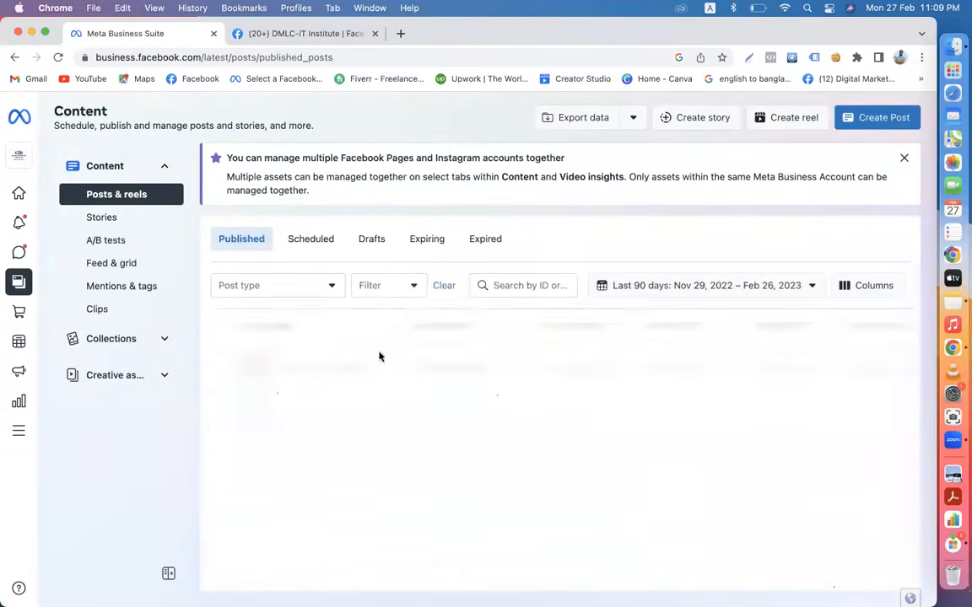
scroll(396, 410, down, 2)
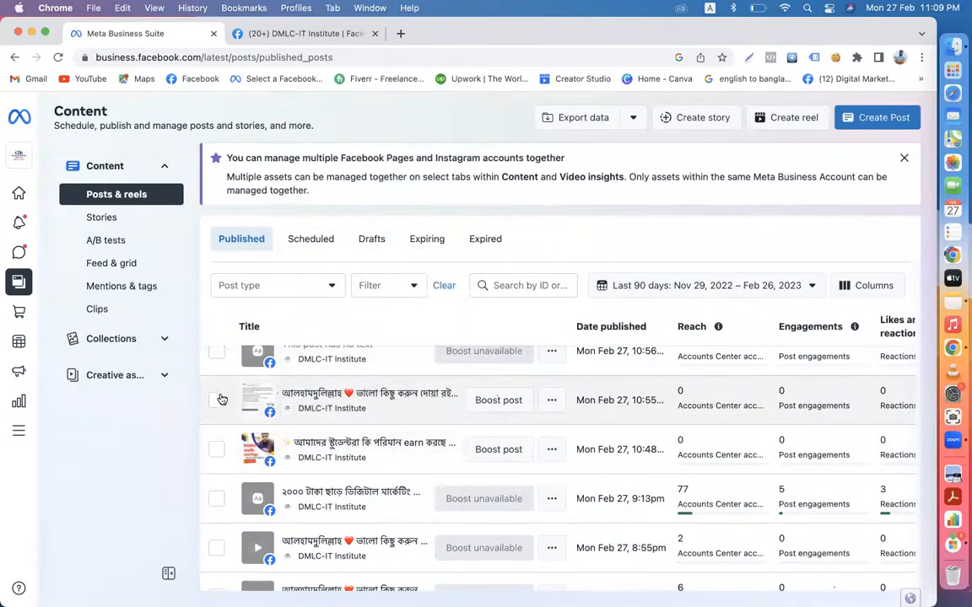
- Select the 10:55 Bengali greeting post, dismiss the info banner and start a new story
click(217, 400)
click(551, 402)
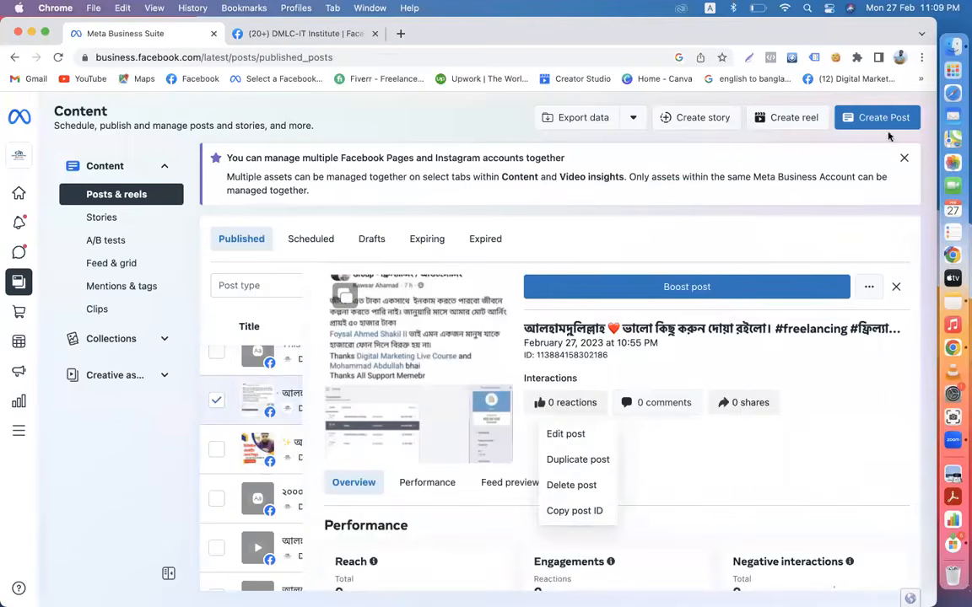
click(902, 162)
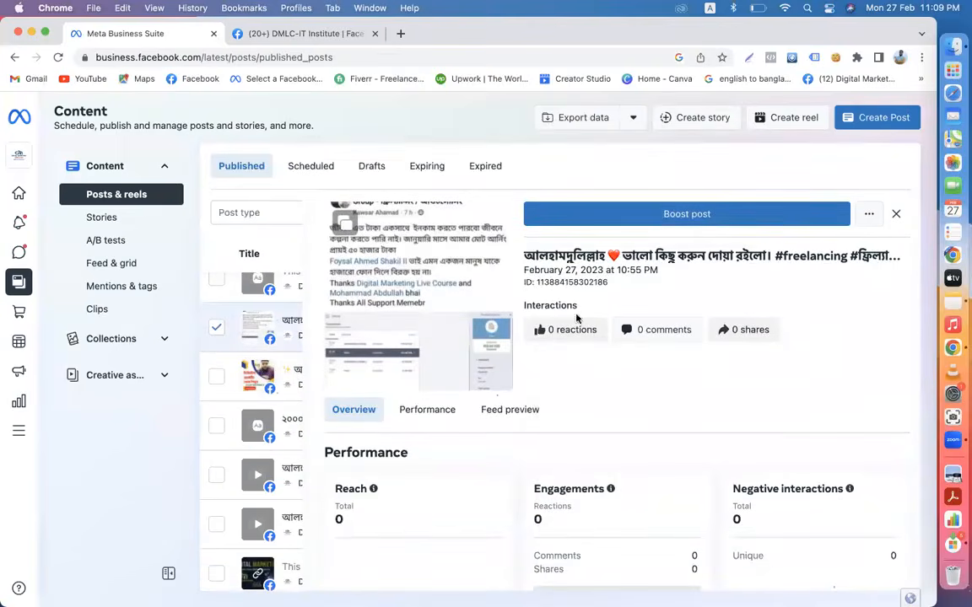
click(674, 118)
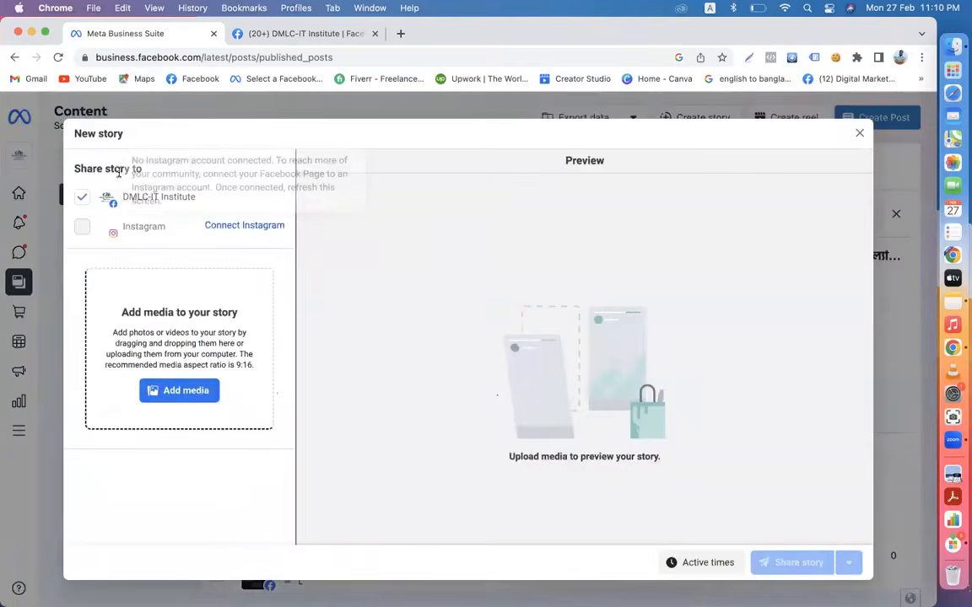
- Add the unnamed2.jpeg image from Downloads to the page story
click(192, 388)
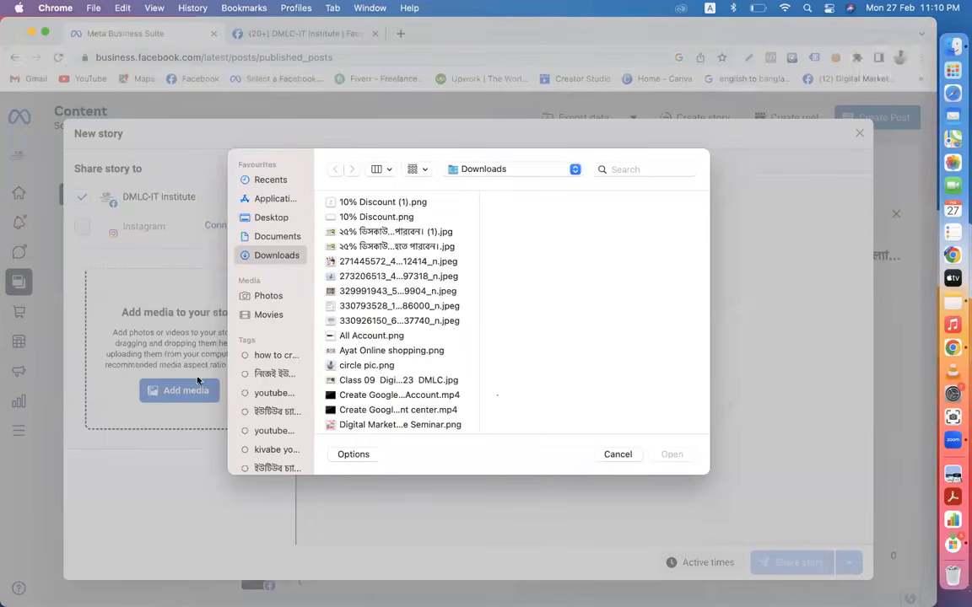
scroll(380, 371, down, 8)
click(377, 374)
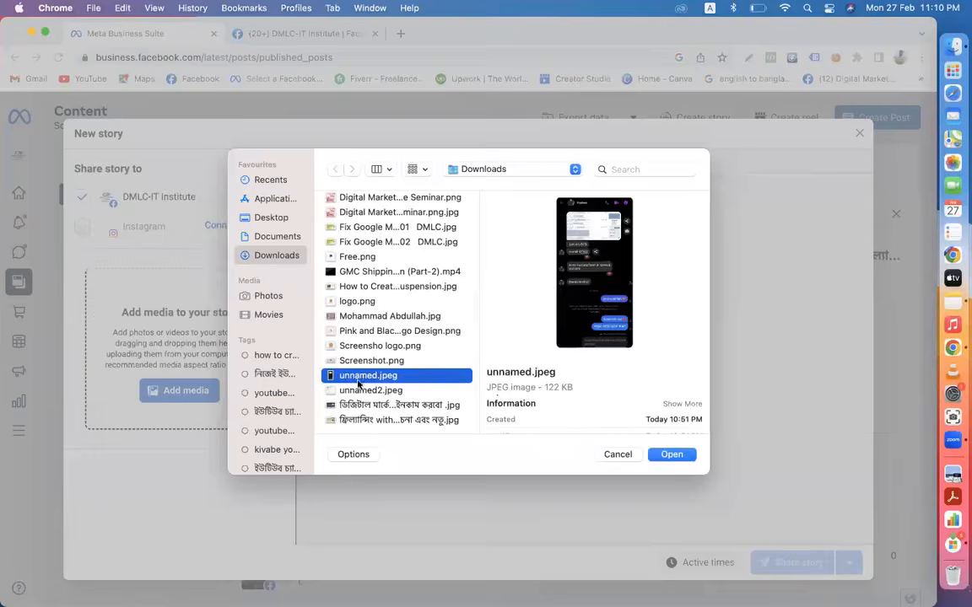
click(371, 388)
click(680, 456)
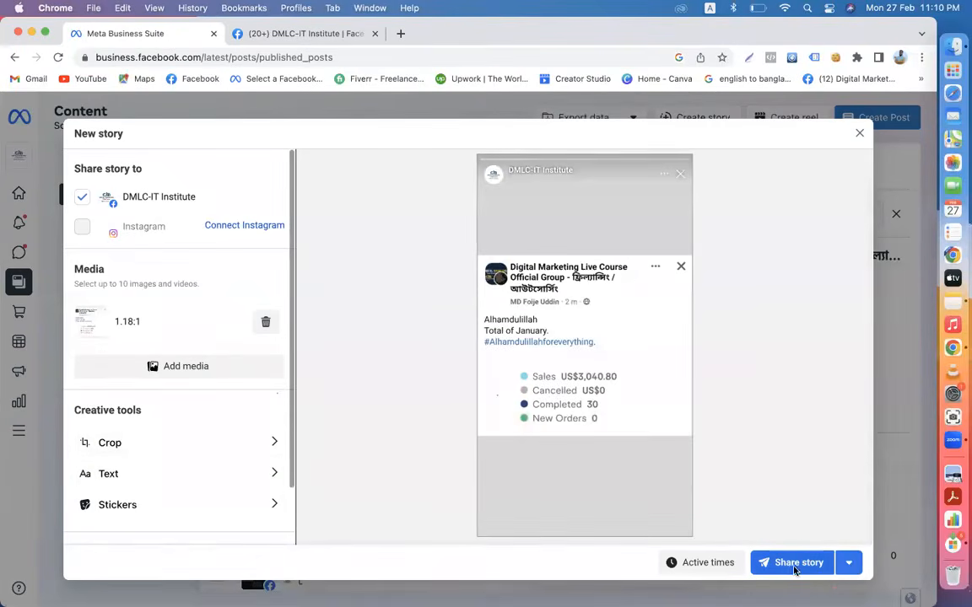
- Check the share options and publish the story to the DMLC-IT Institute page
click(849, 566)
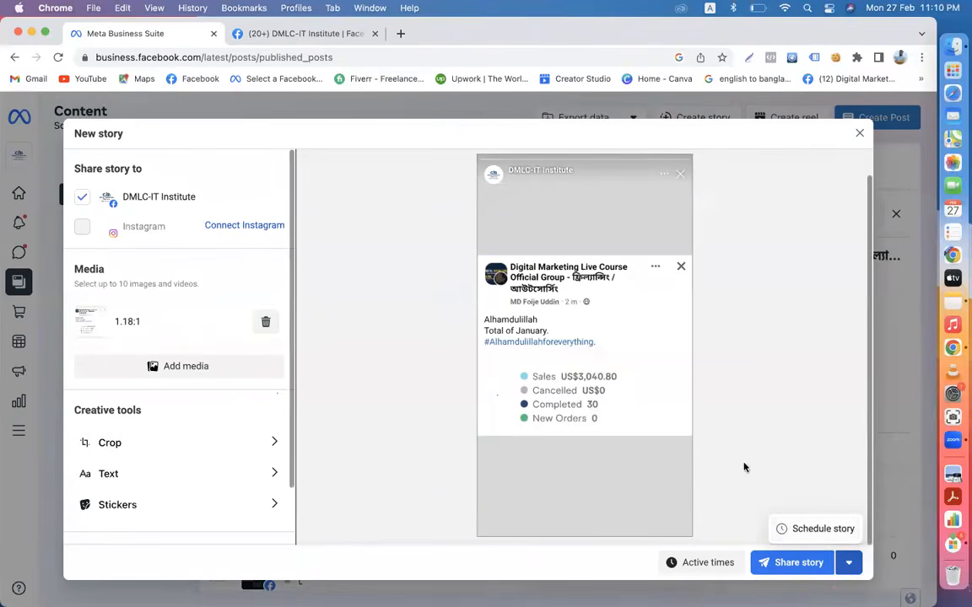
click(796, 562)
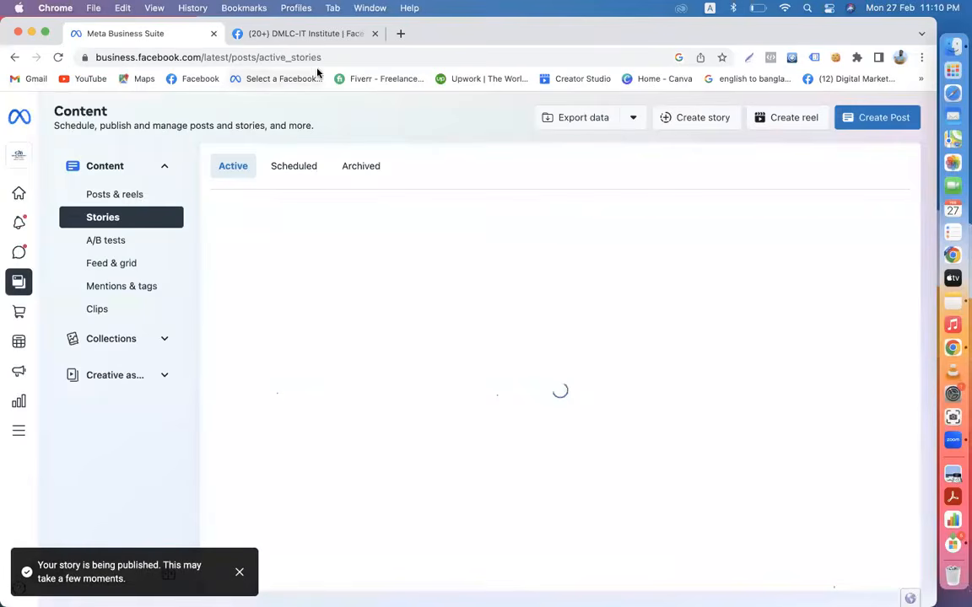
click(797, 118)
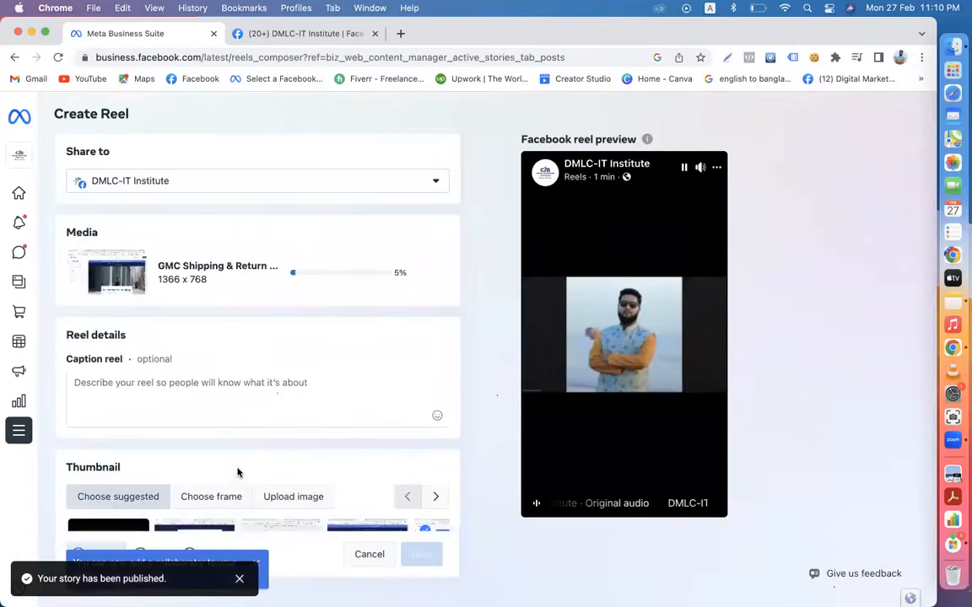
- Leave the Create Reel form and go back to the Posts & reels list
scroll(237, 473, down, 4)
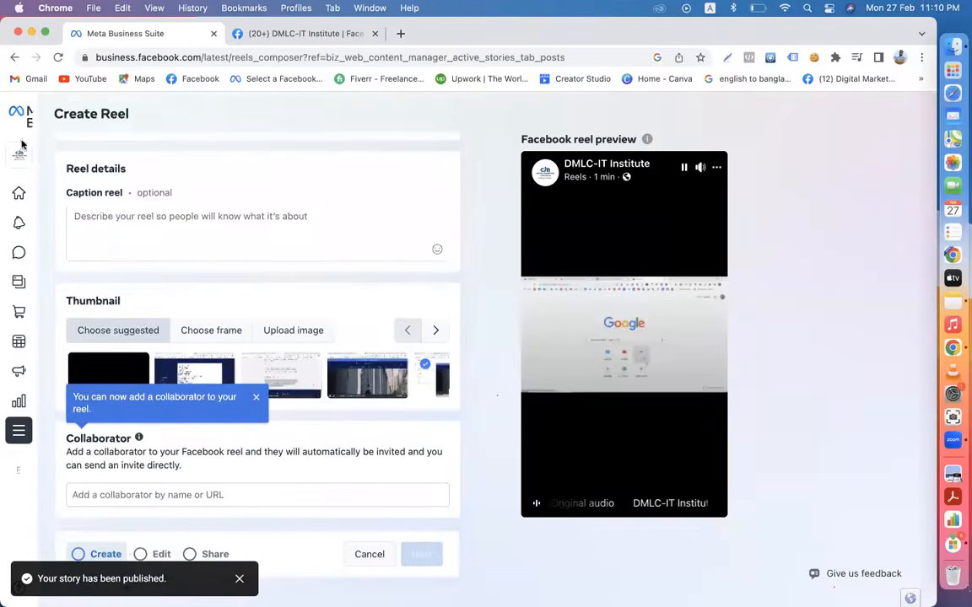
mouse_move(34, 217)
click(54, 278)
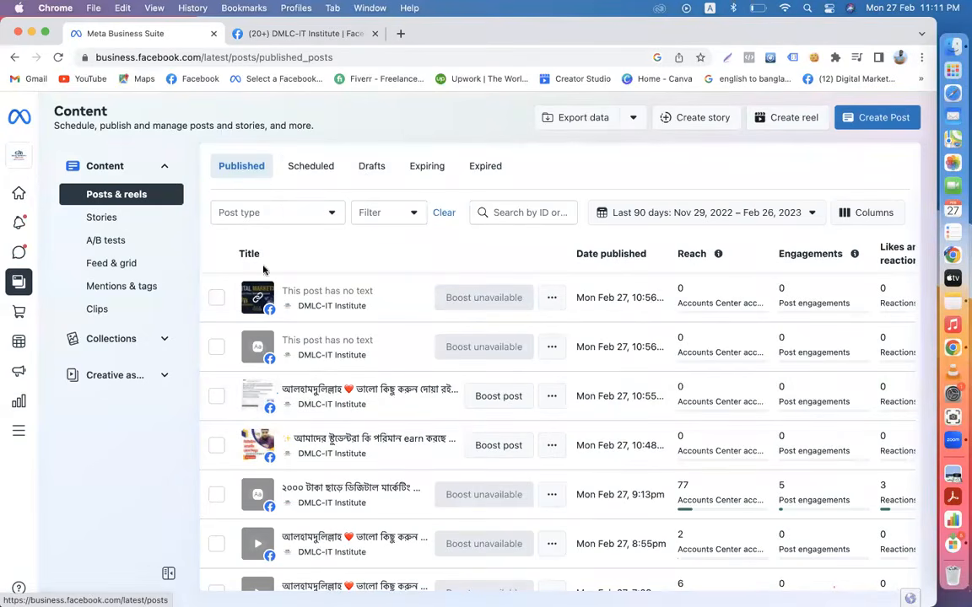
- Show the Insights overview with 837 Page reach and dismiss the last-week review popup
mouse_move(34, 287)
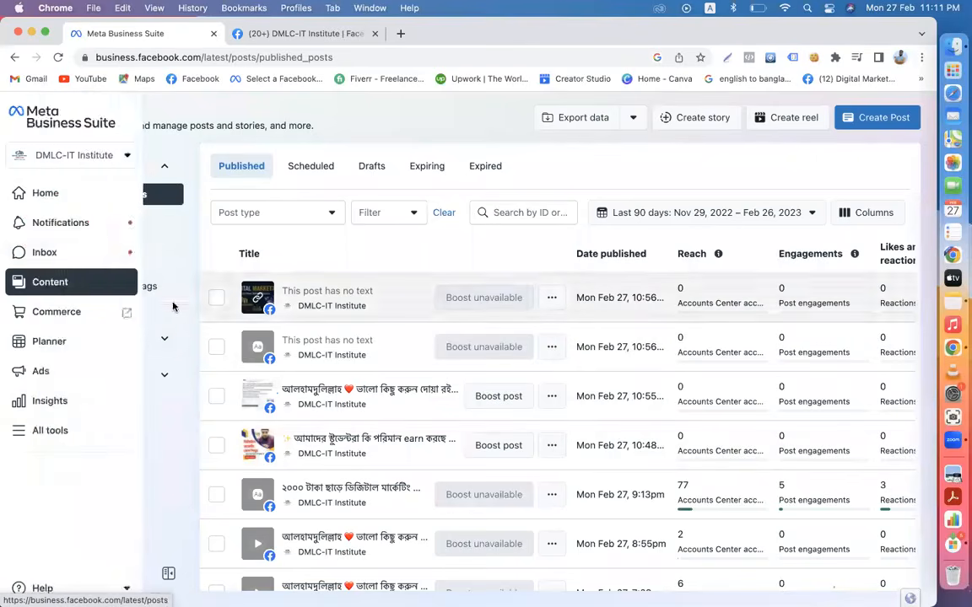
click(74, 402)
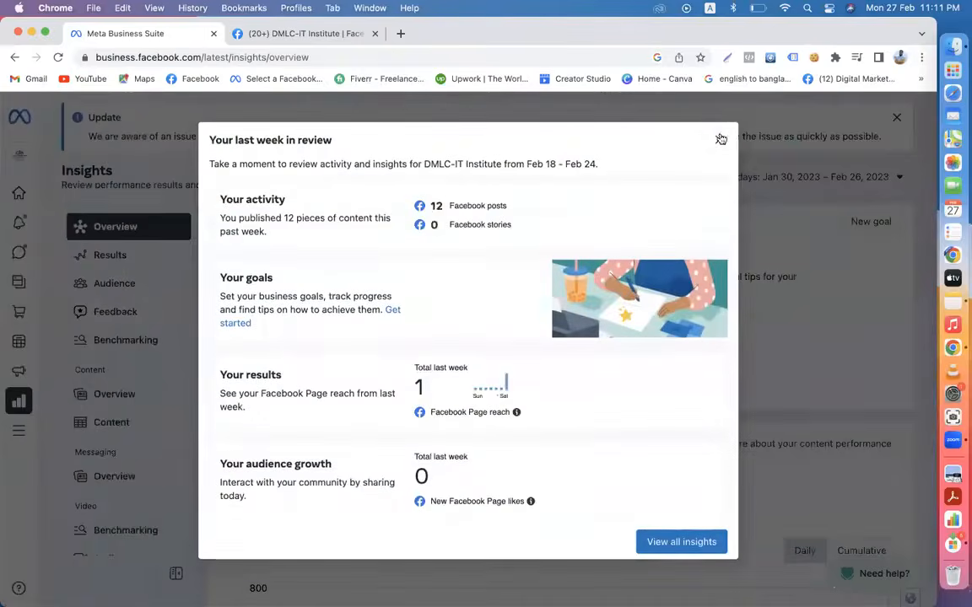
click(720, 141)
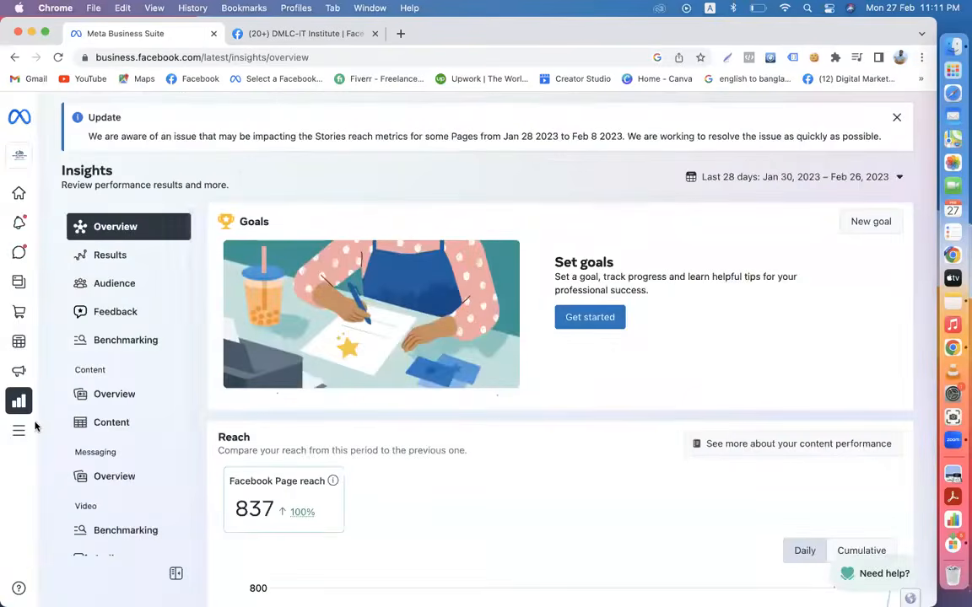
click(321, 32)
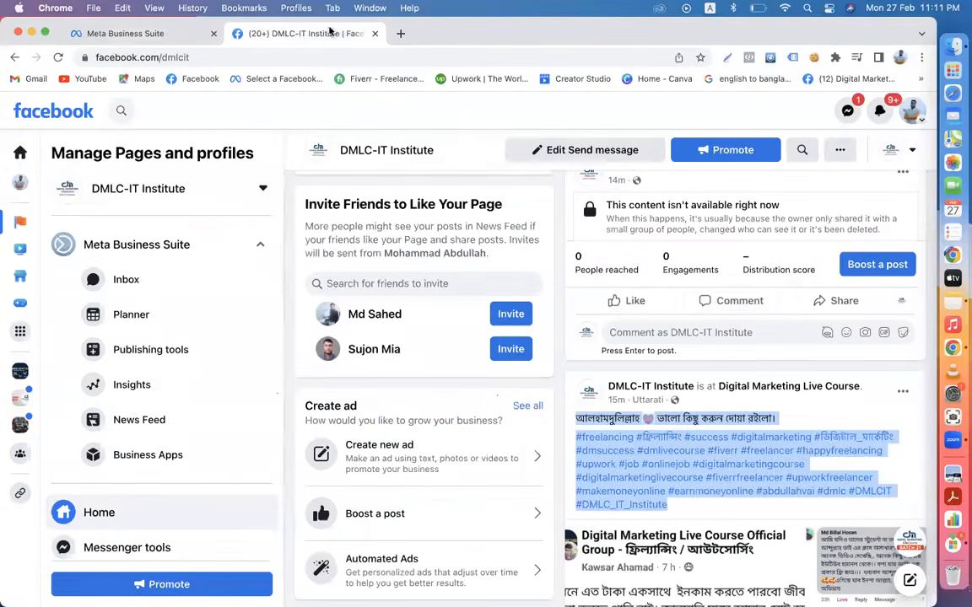
click(57, 56)
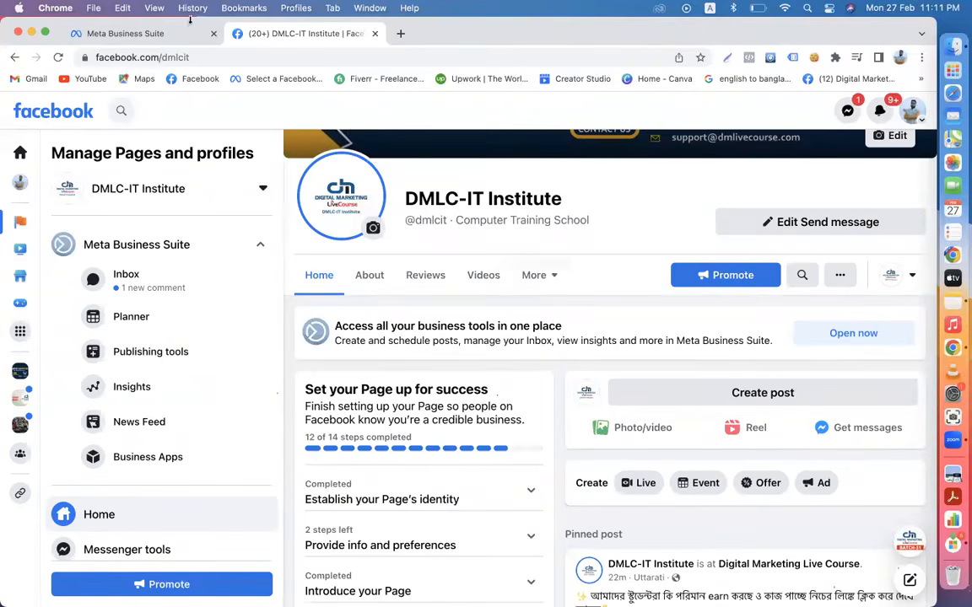
click(160, 33)
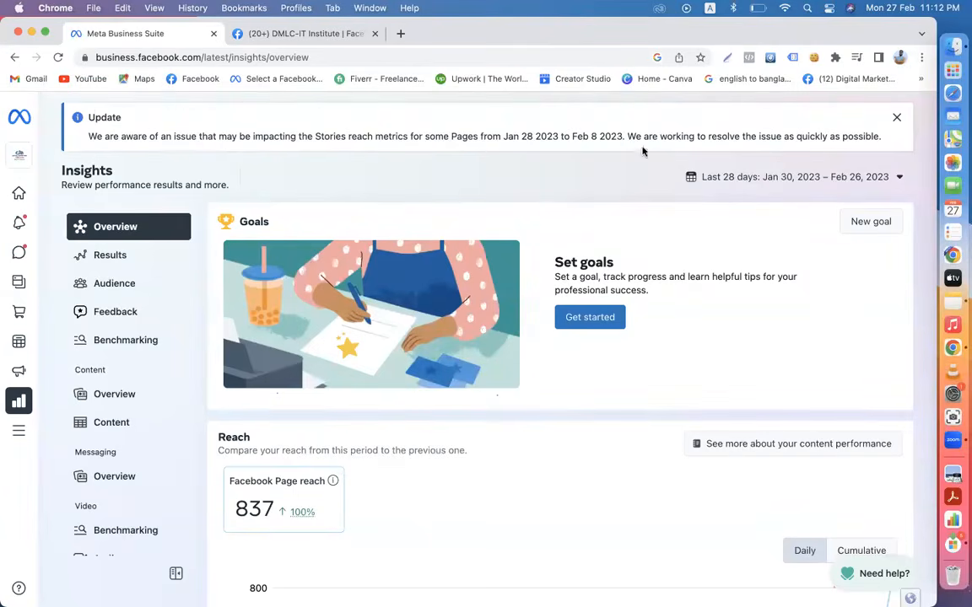
- Browse the All tools listing, then return to the Content page of published posts
mouse_move(43, 346)
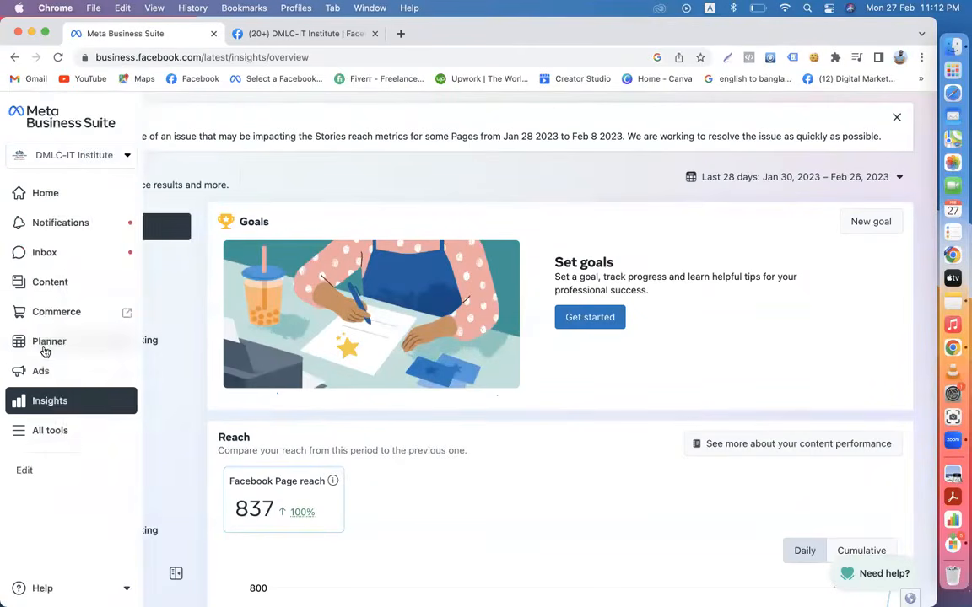
click(52, 432)
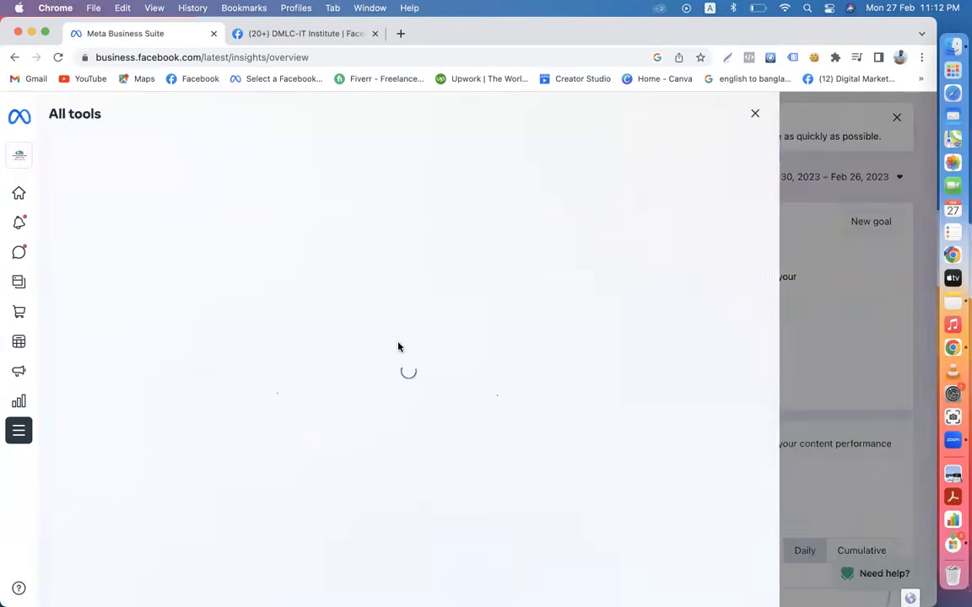
scroll(399, 348, down, 4)
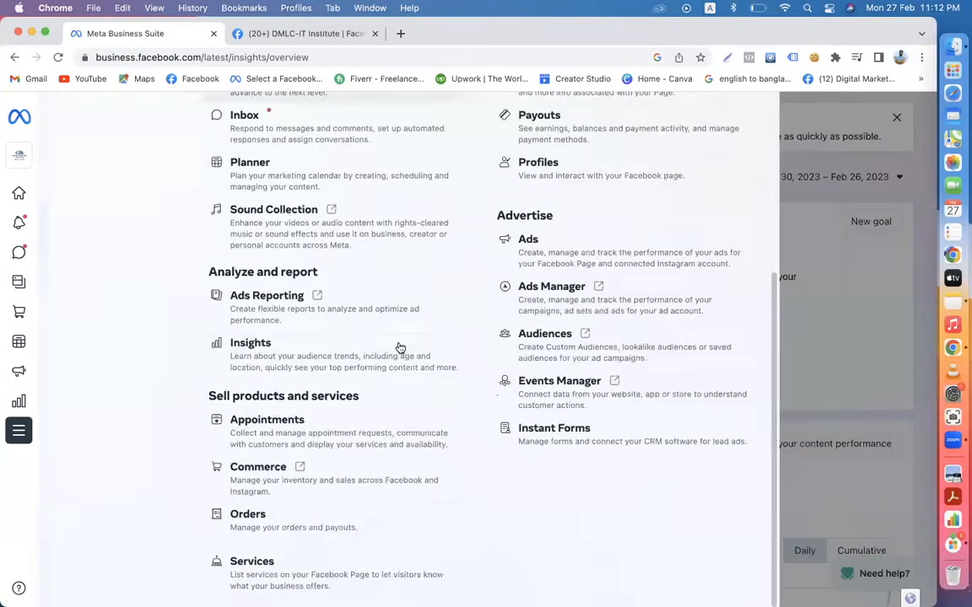
scroll(399, 348, up, 4)
mouse_move(6, 119)
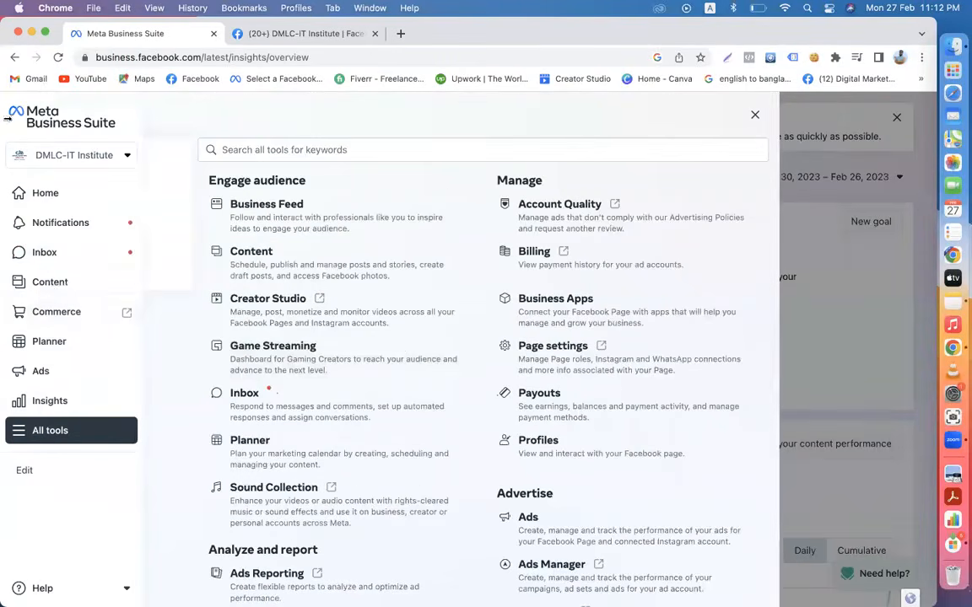
click(75, 286)
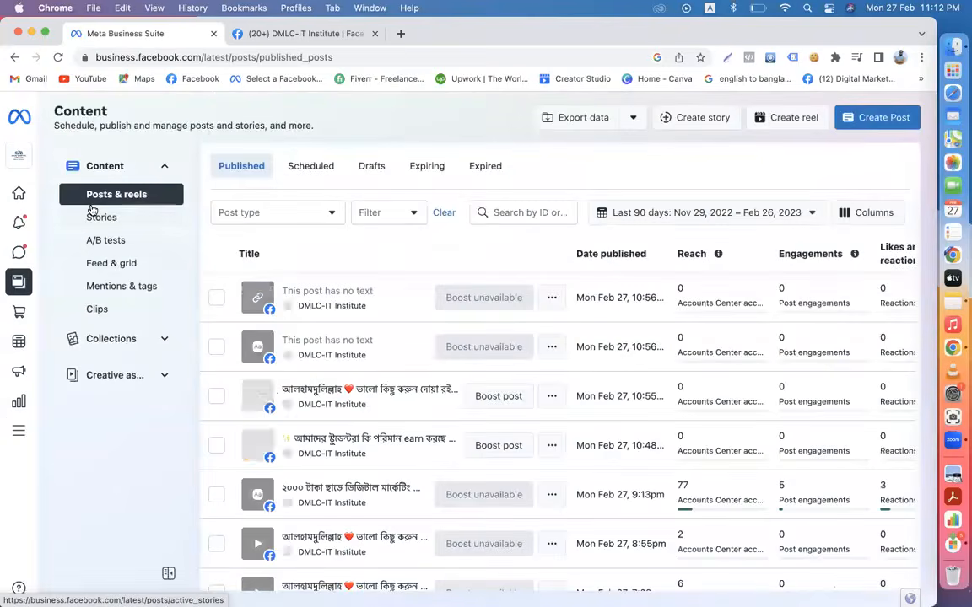
- Switch between the Facebook Page and Business Suite tabs, then close the Business Suite tab
click(272, 36)
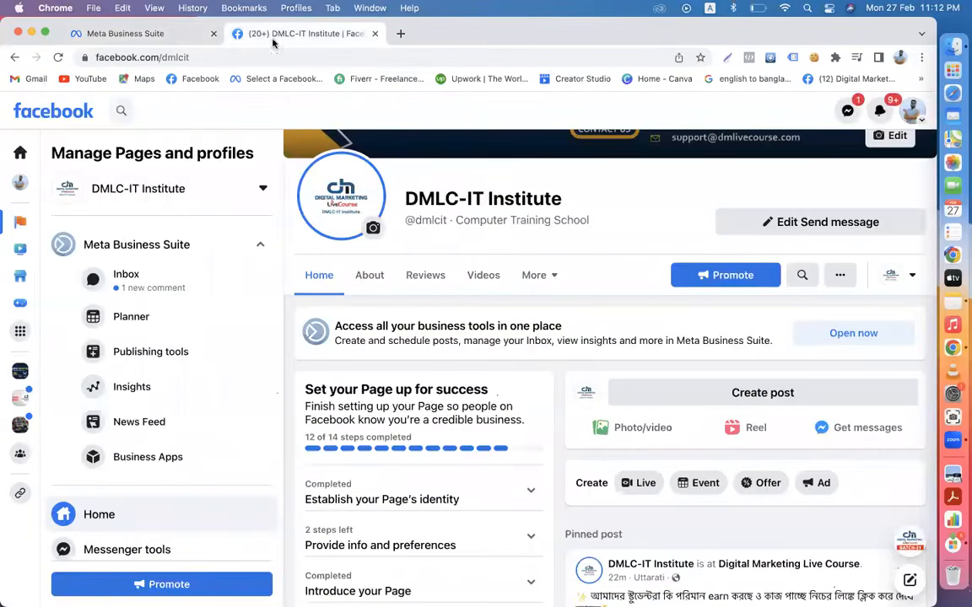
click(91, 37)
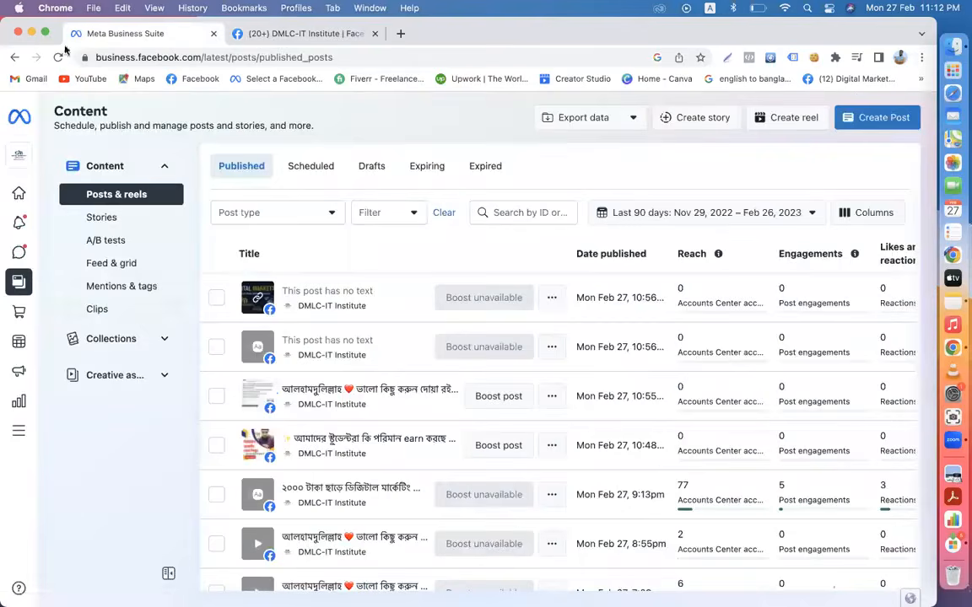
mouse_move(4, 187)
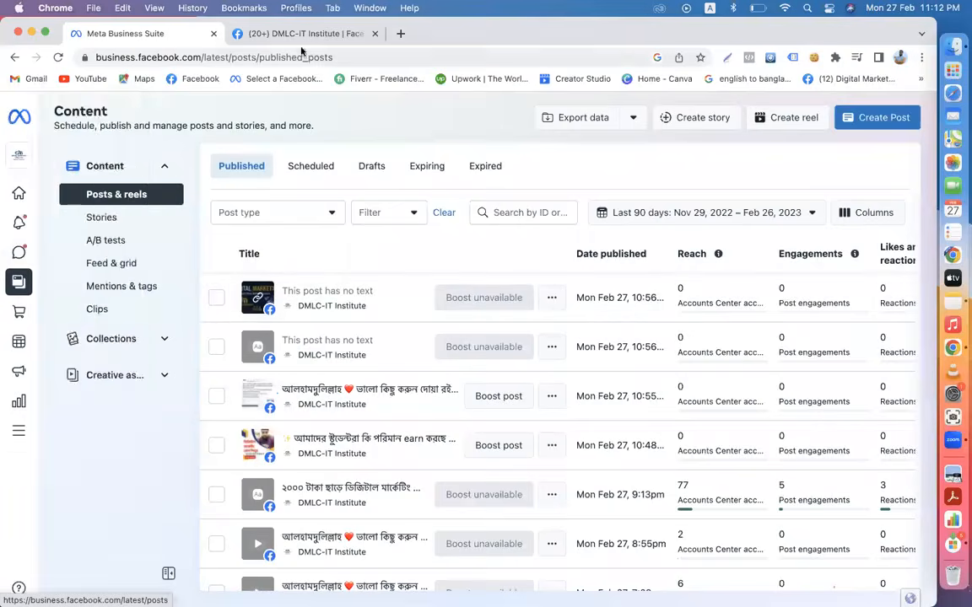
click(301, 34)
click(216, 34)
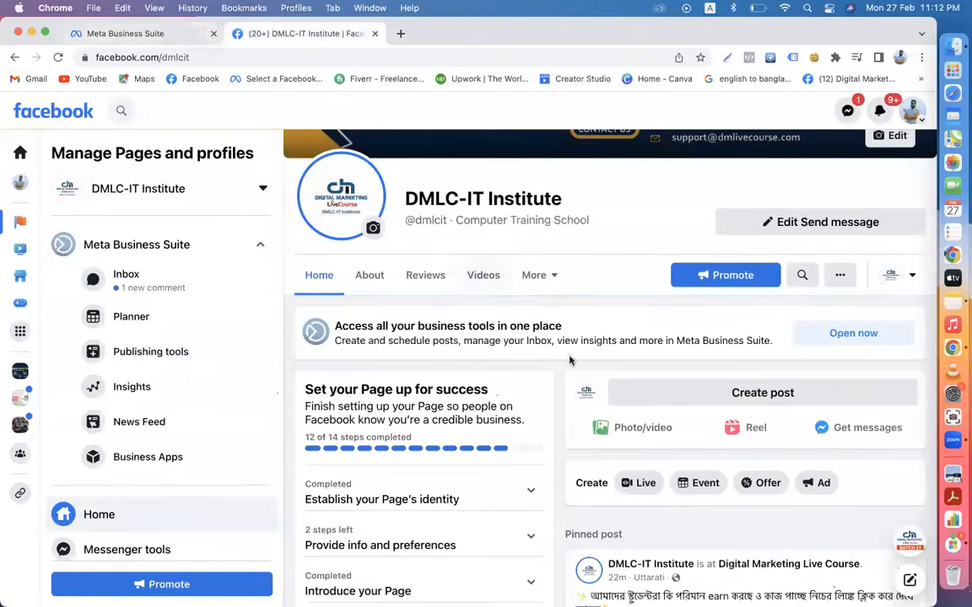
scroll(607, 371, down, 3)
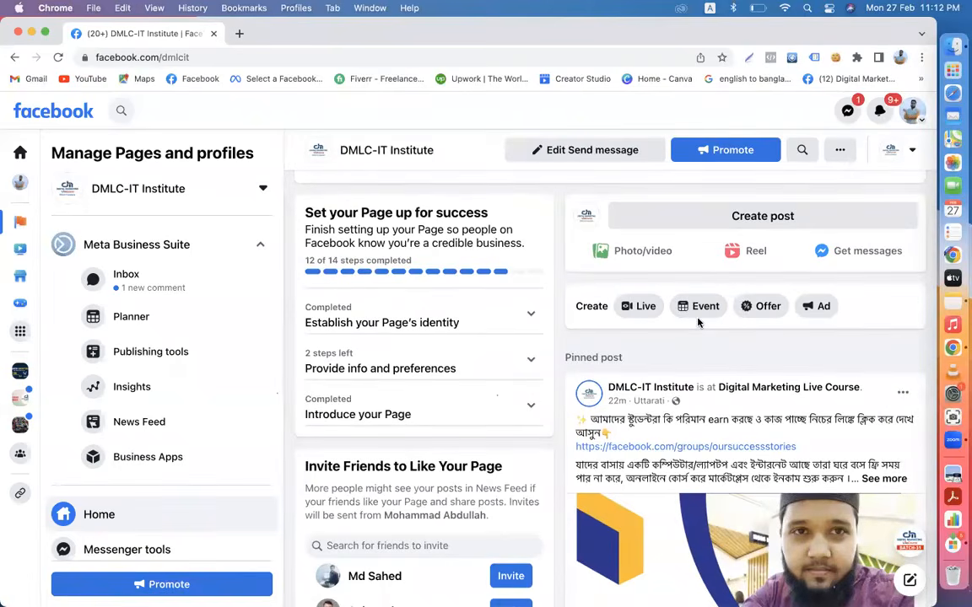
- Search Facebook for 'utta' and open the Uttara Running Community group
click(53, 112)
click(312, 111)
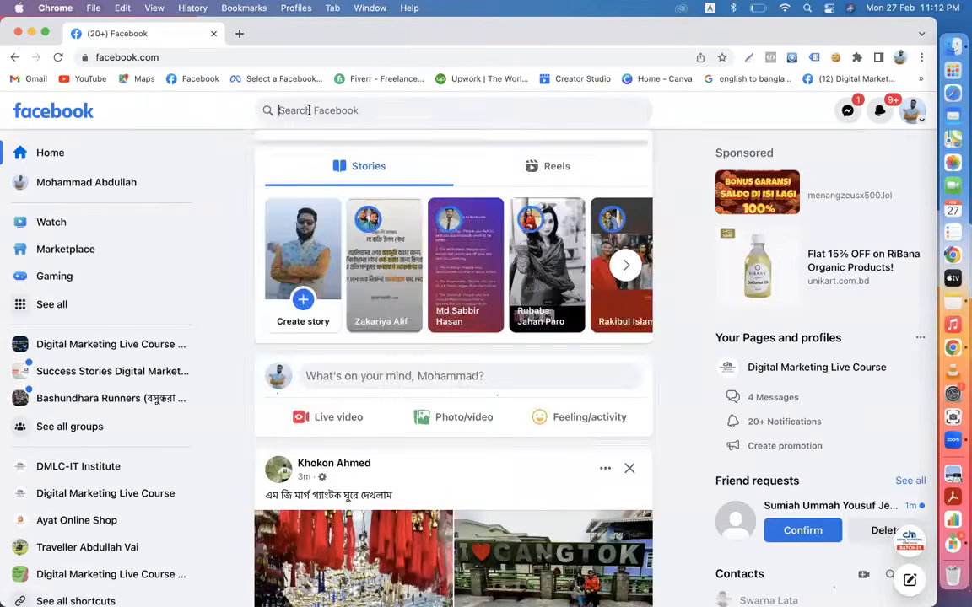
text(utta)
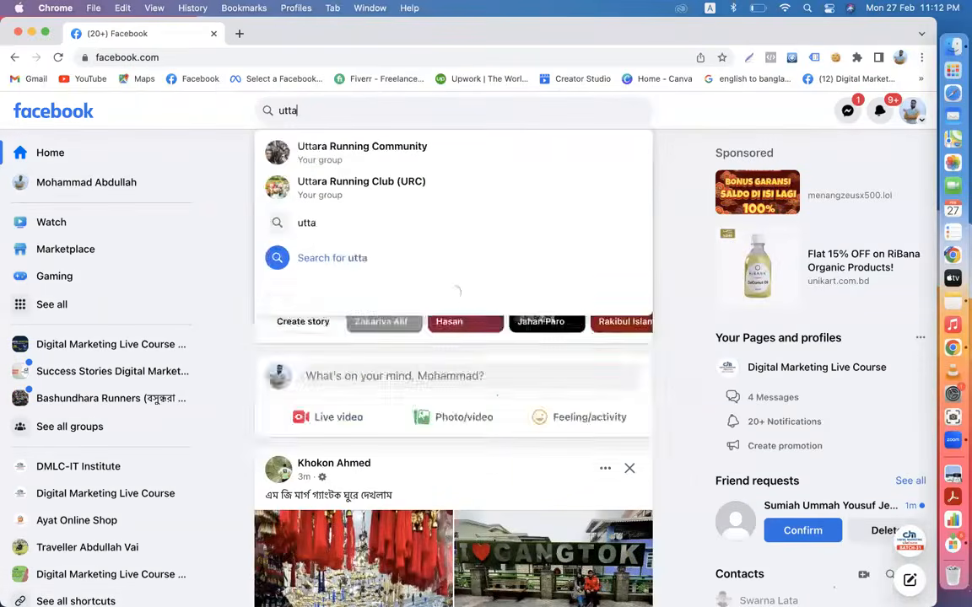
click(366, 152)
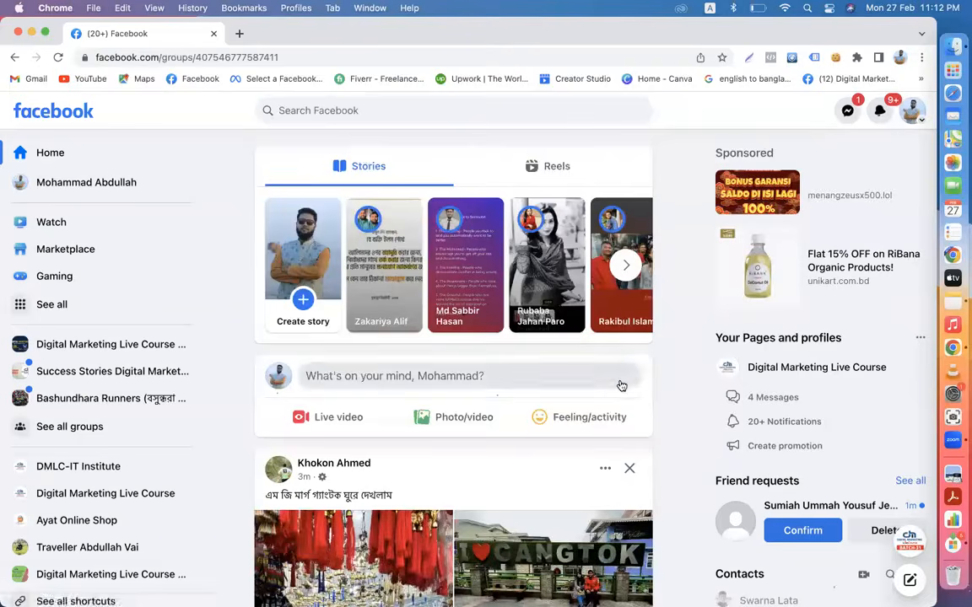
scroll(621, 385, down, 5)
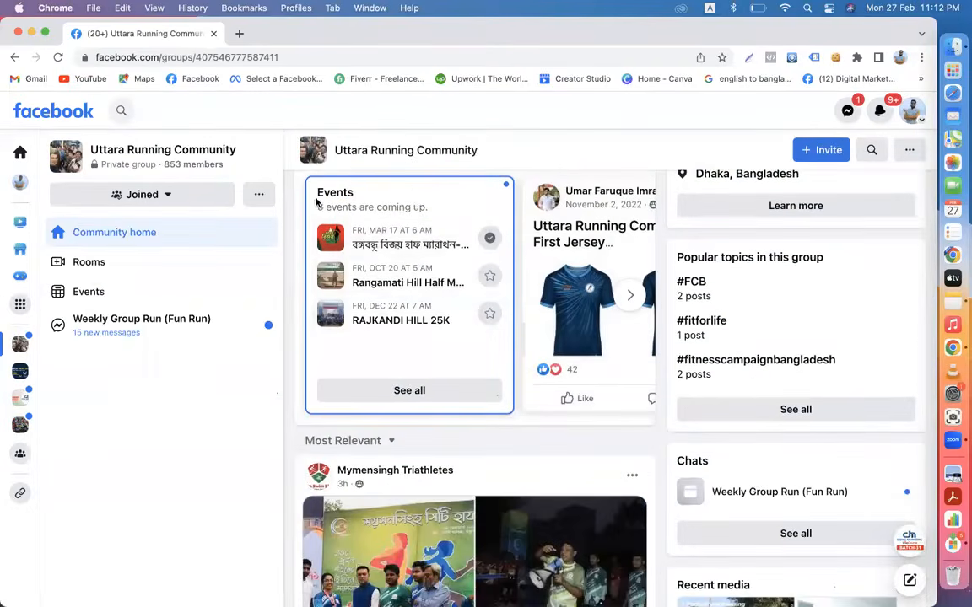
- Open the group's first upcoming half-marathon event in a new browser tab
drag(317, 193, 352, 192)
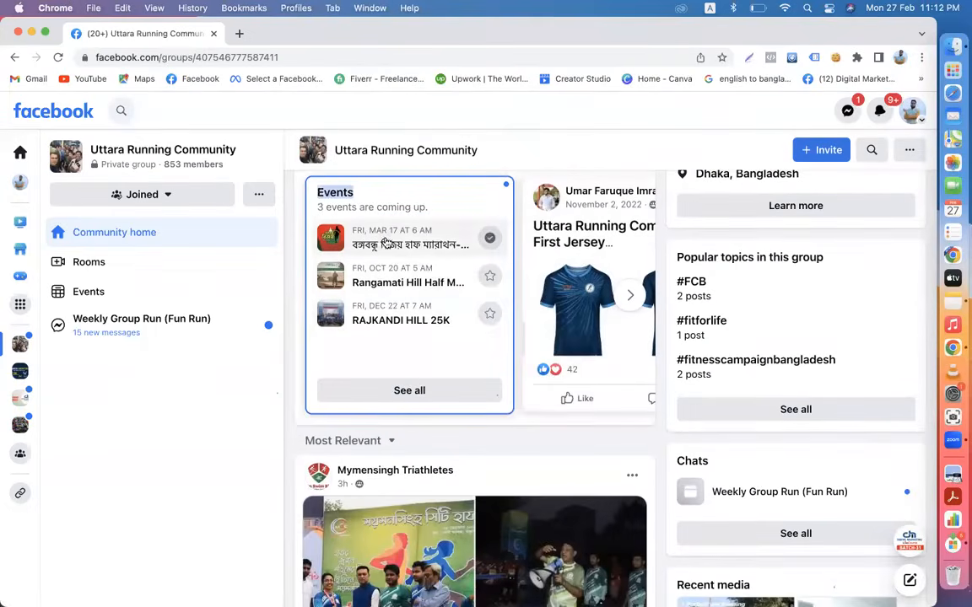
right_click(392, 244)
click(405, 247)
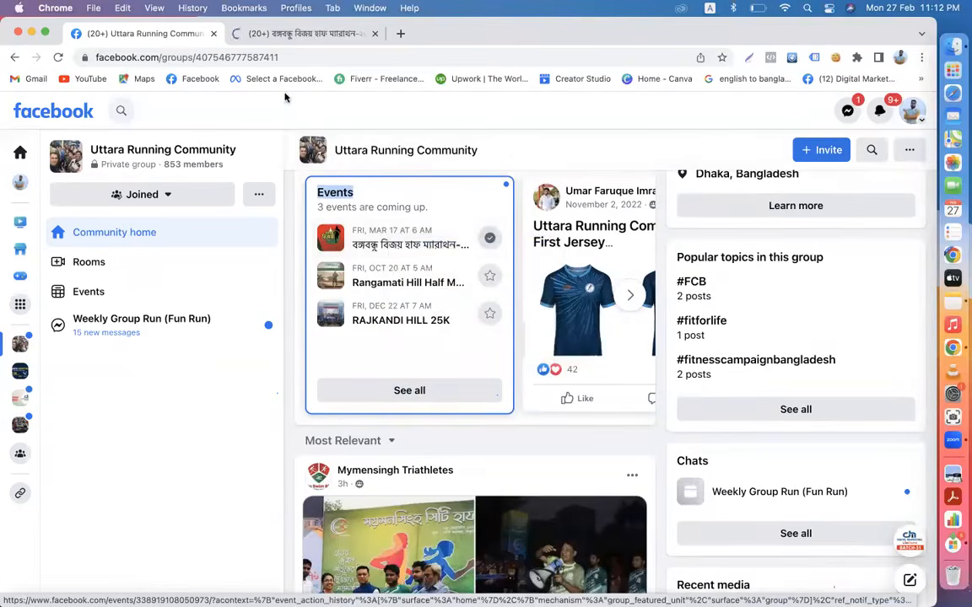
- View the March 17, 2023 half-marathon event page at Hatir Jheel
click(287, 36)
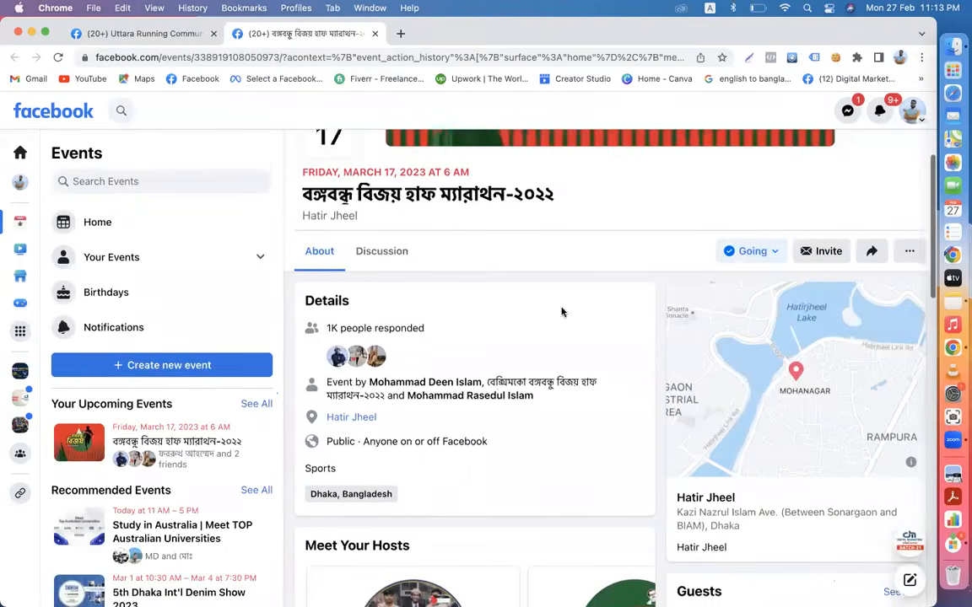
scroll(564, 313, up, 1)
scroll(563, 314, up, 3)
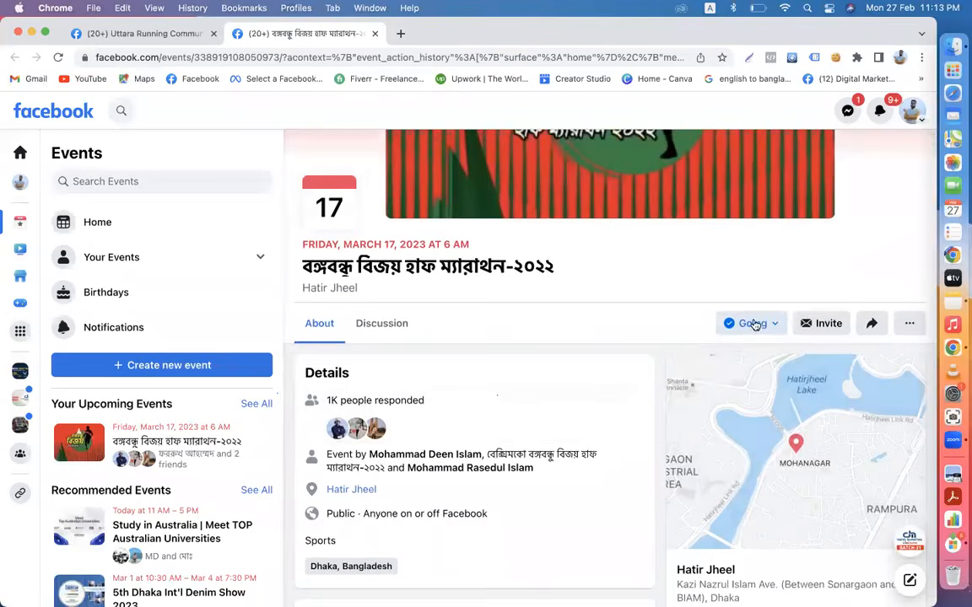
scroll(602, 429, down, 5)
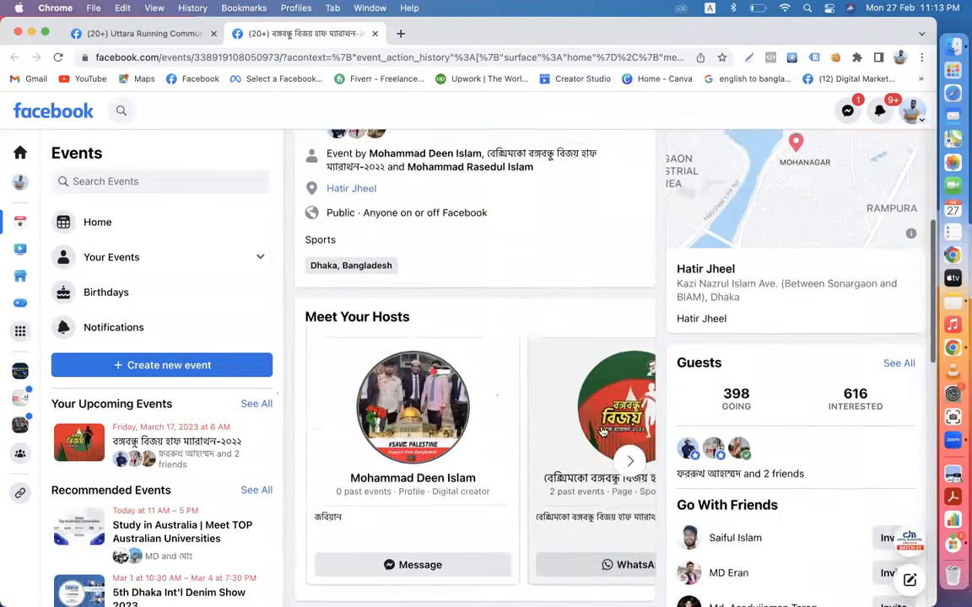
scroll(602, 429, up, 4)
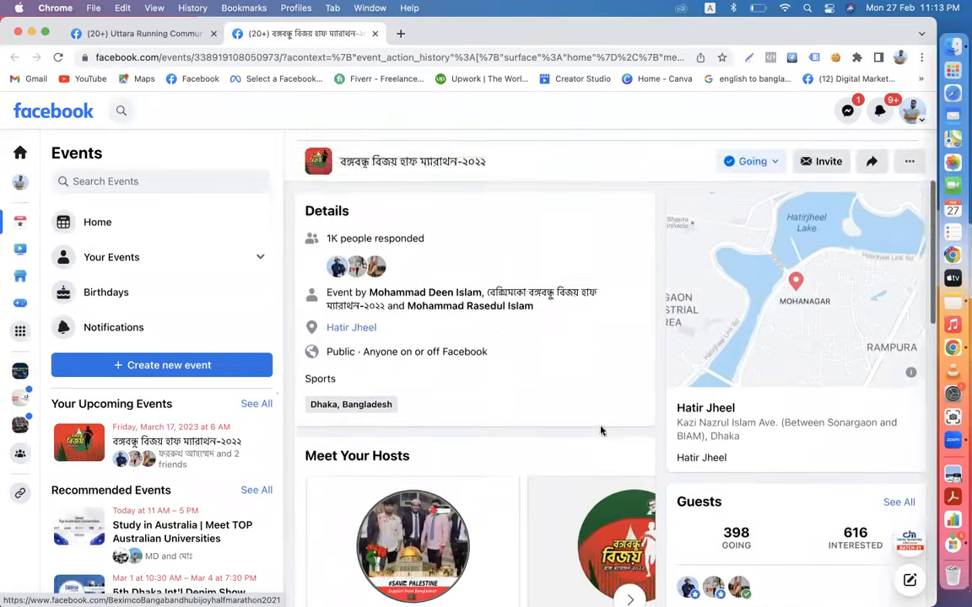
scroll(554, 413, down, 10)
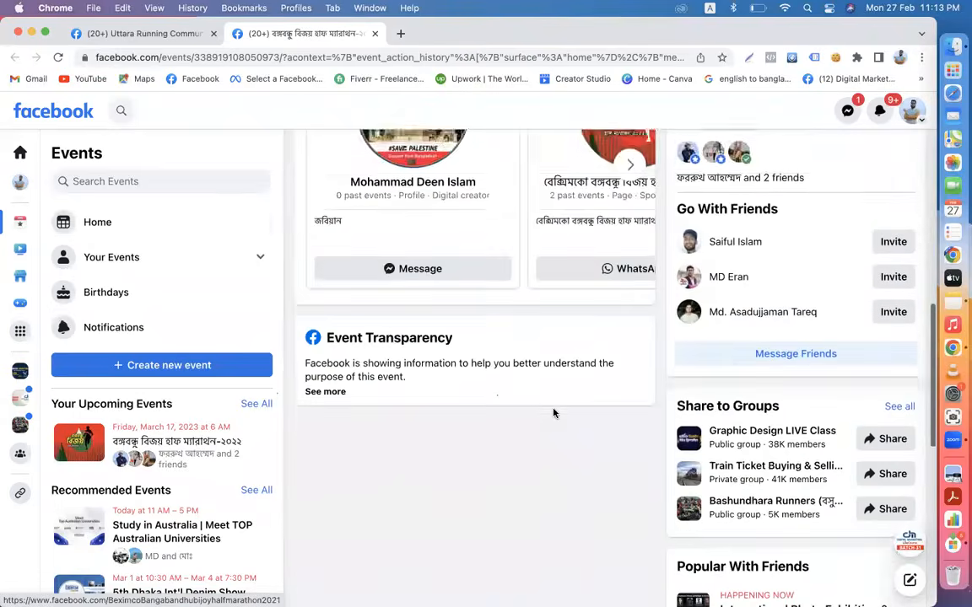
scroll(554, 413, down, 5)
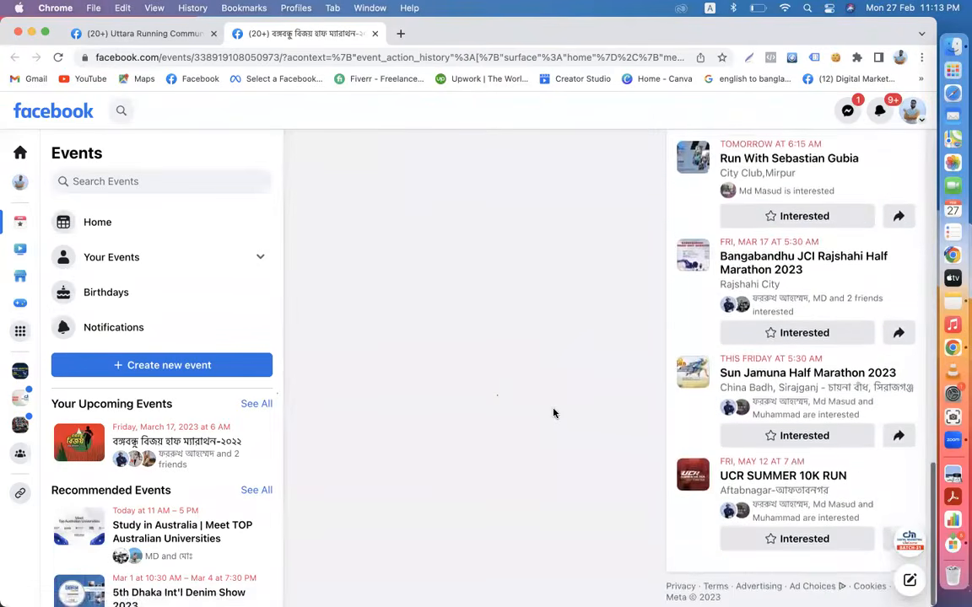
scroll(554, 414, up, 15)
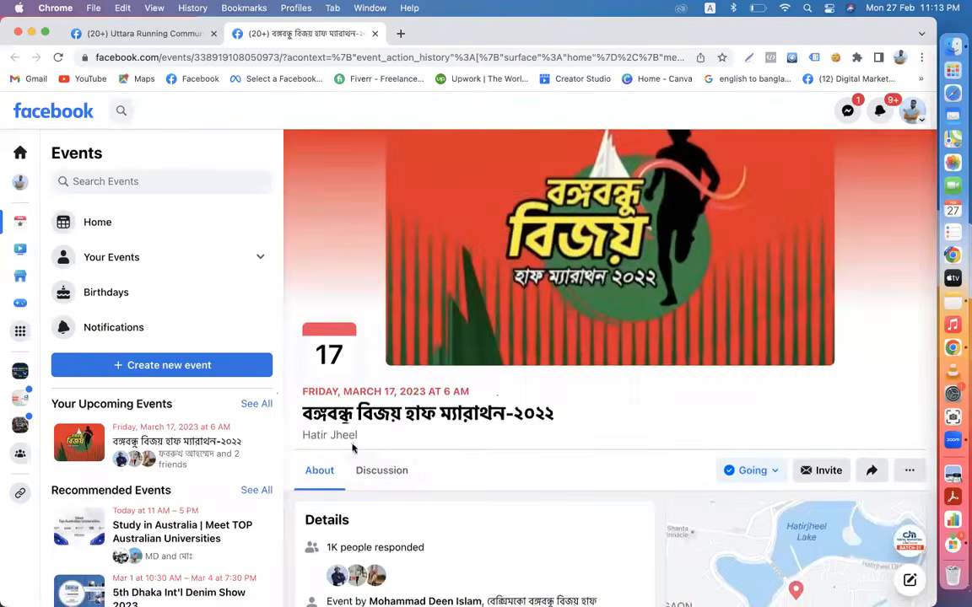
- Look through the event's Discussion posts, then return to its About details
click(379, 472)
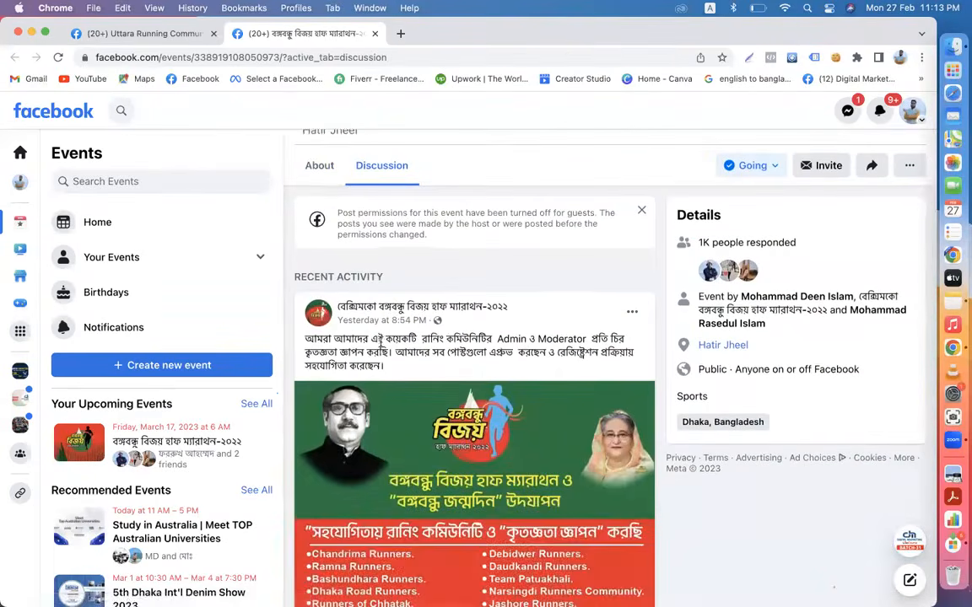
scroll(380, 350, down, 10)
scroll(381, 347, up, 10)
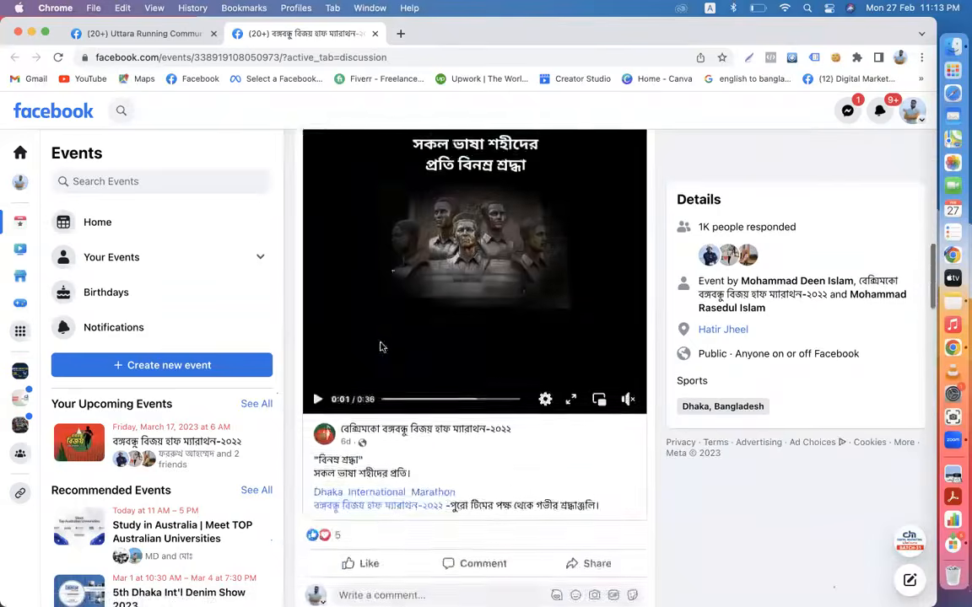
click(322, 450)
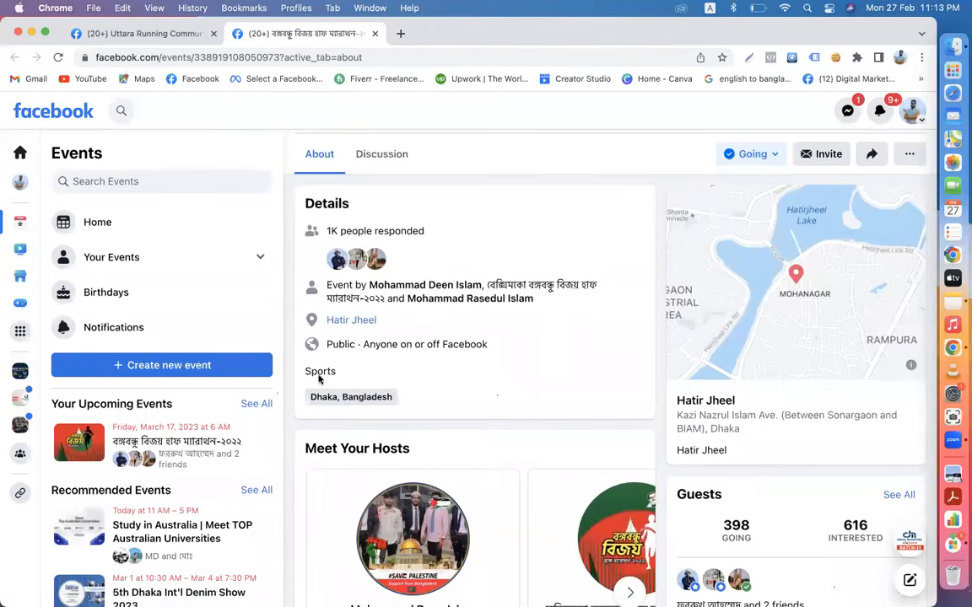
scroll(392, 364, up, 4)
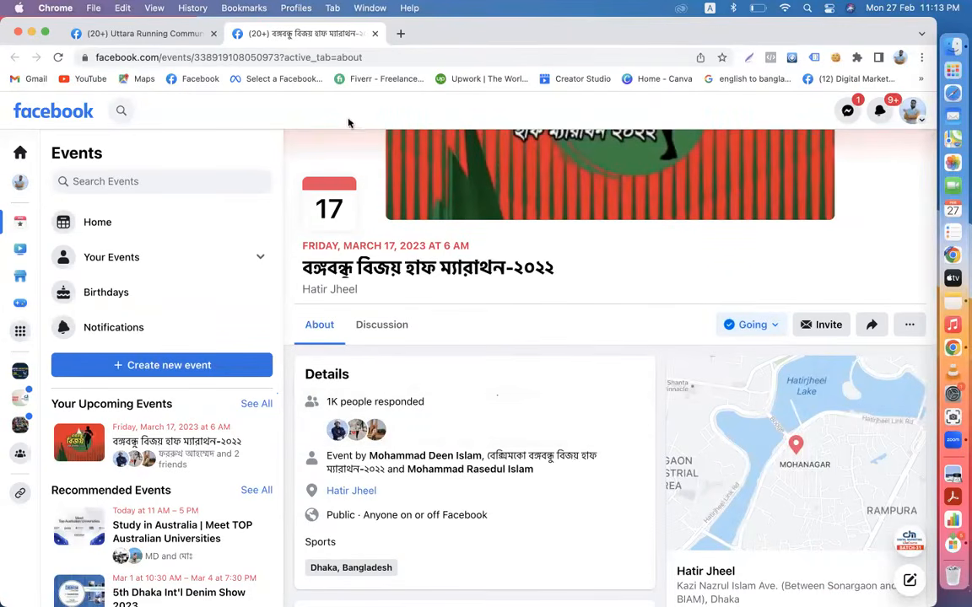
- Go from the running group back to the DMLC-IT Institute Facebook Page
click(125, 33)
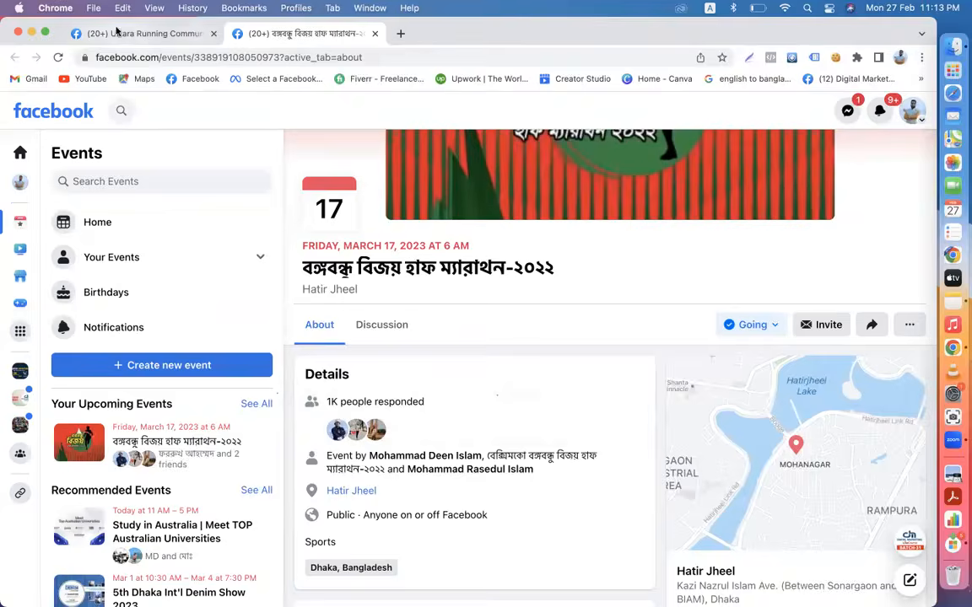
click(32, 111)
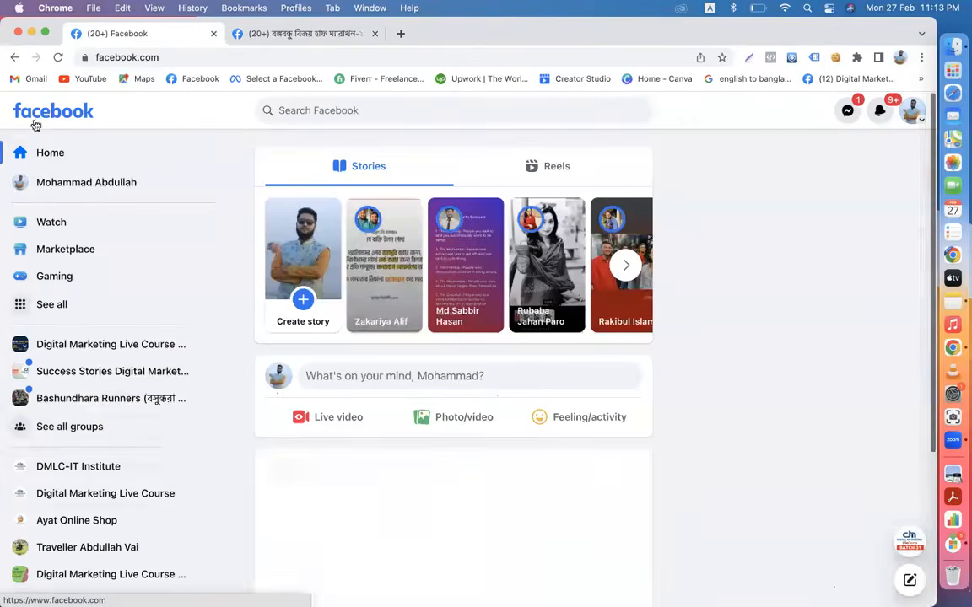
click(59, 466)
scroll(591, 463, down, 3)
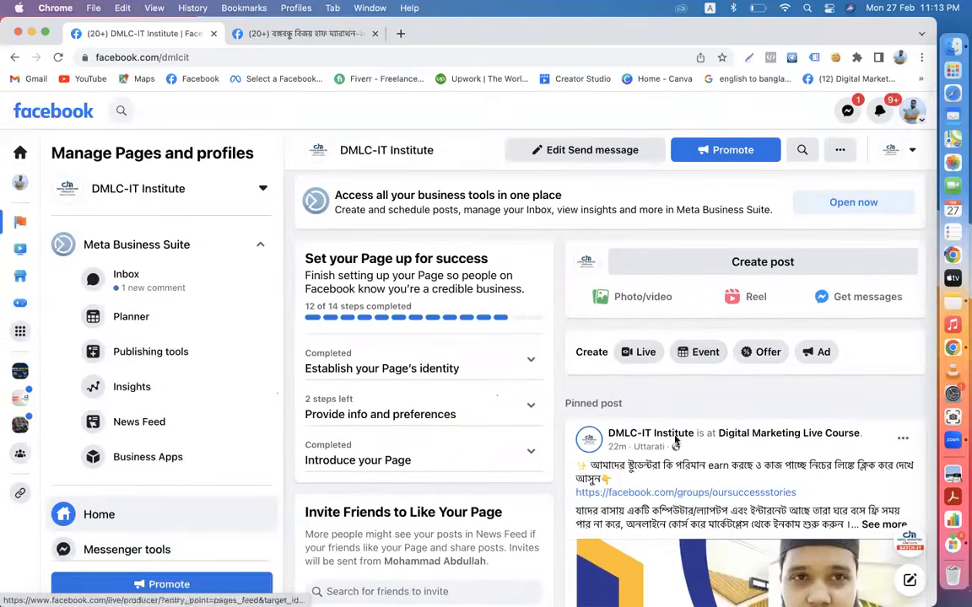
- Search for meta business suite in a new tab, then return to the DMLC-IT Page
click(402, 35)
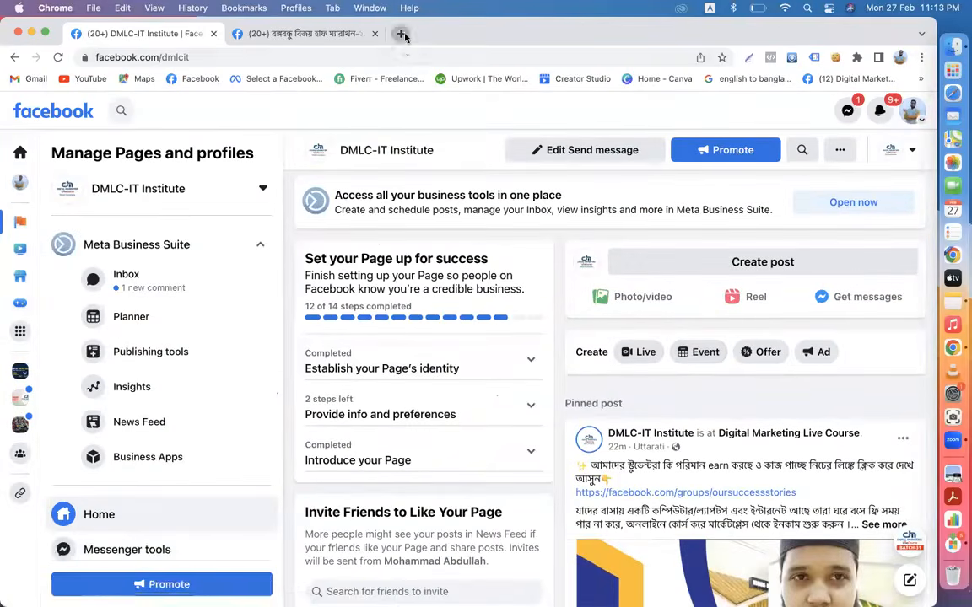
text(m)
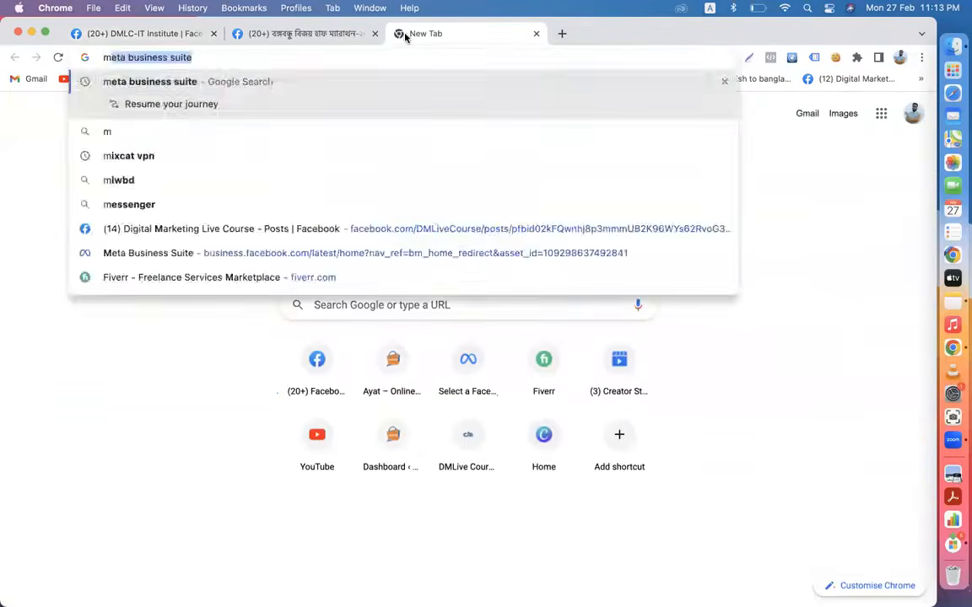
key(Return)
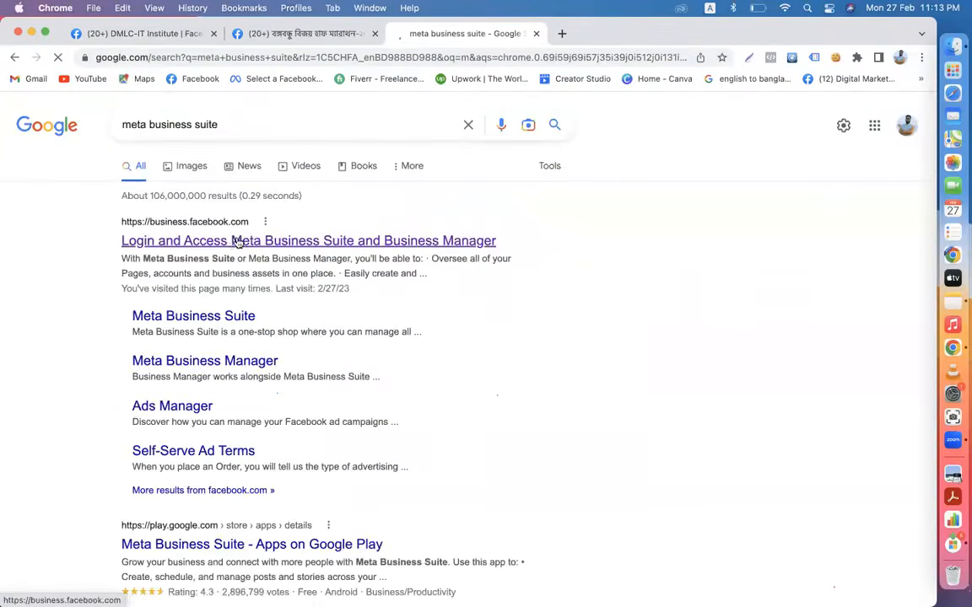
click(143, 36)
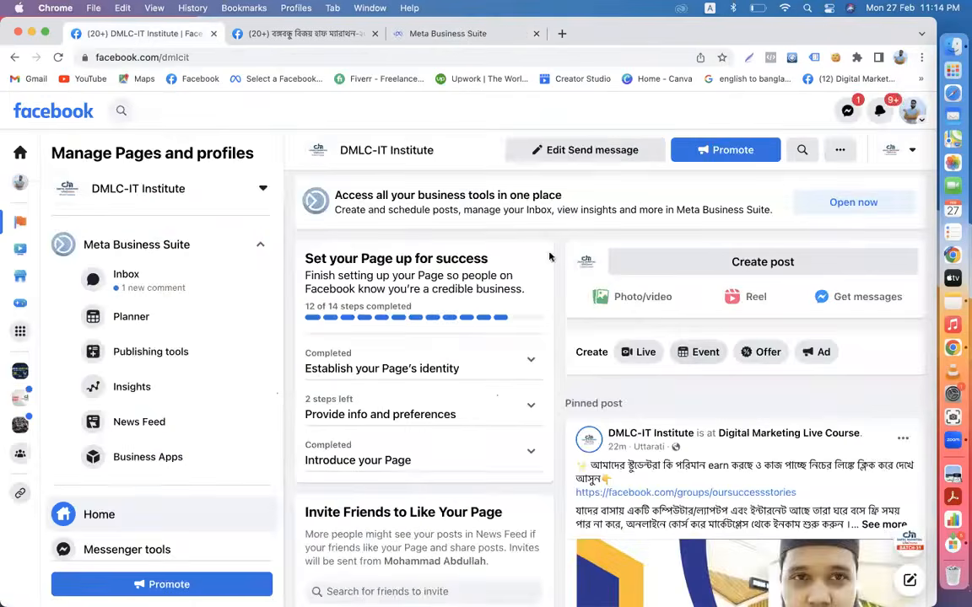
click(424, 38)
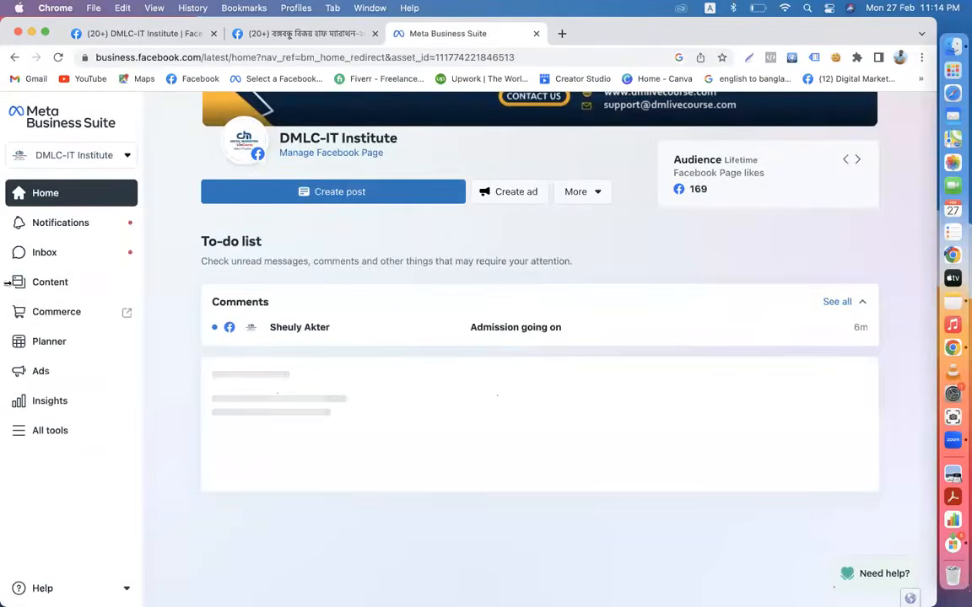
click(58, 433)
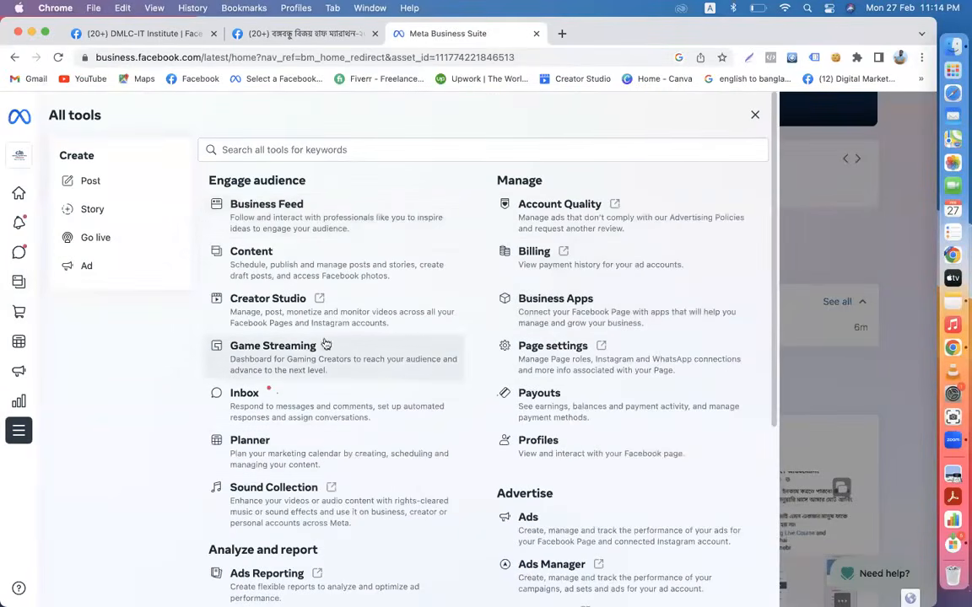
scroll(408, 438, down, 1)
scroll(408, 438, down, 1)
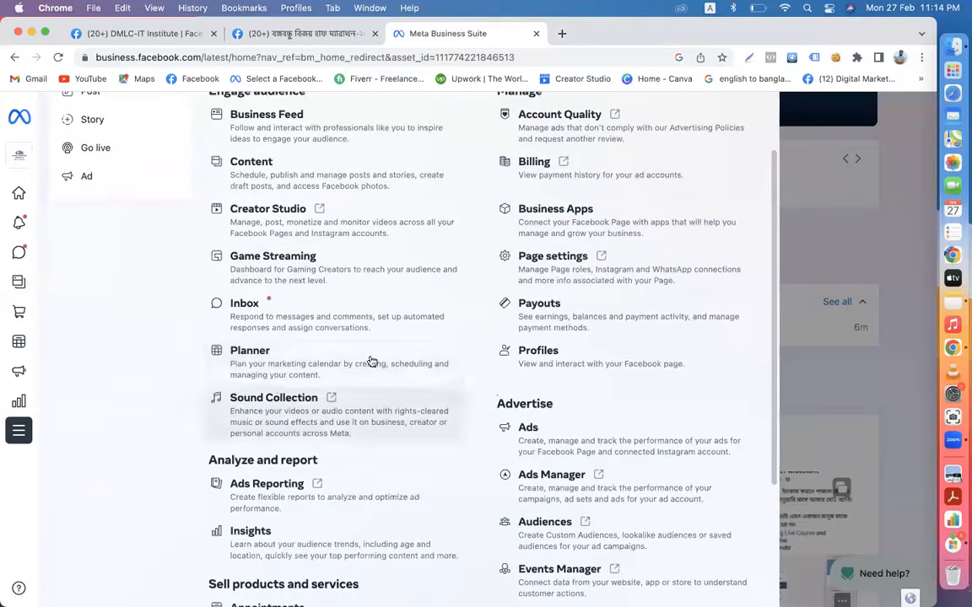
click(292, 177)
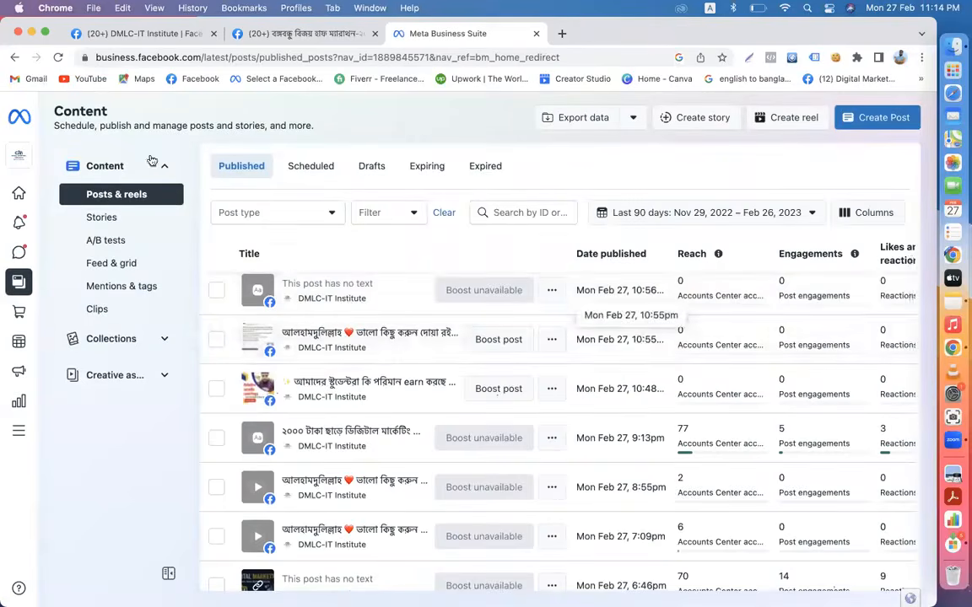
click(156, 34)
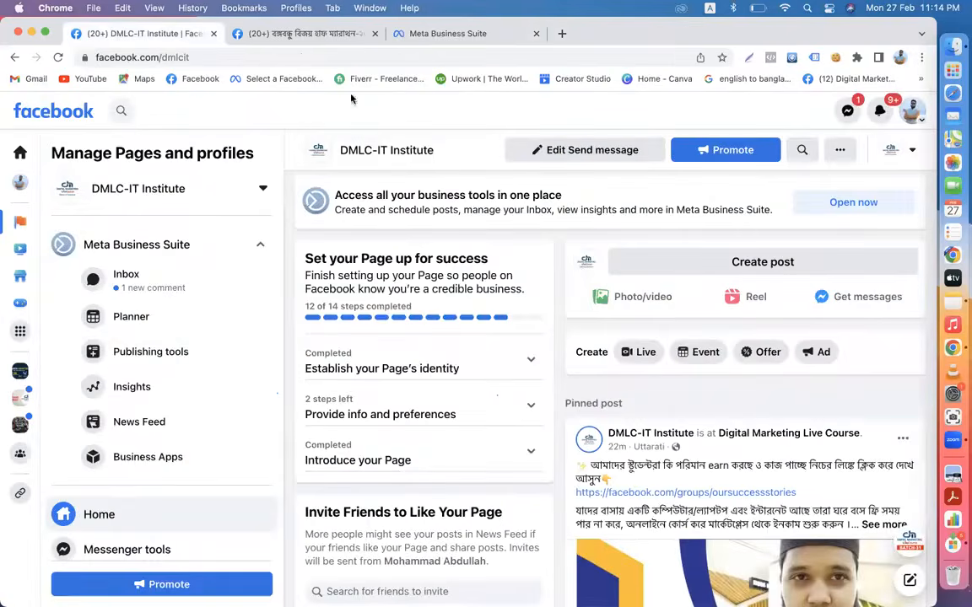
- Start a new Page event and paste the Bengali marathon title from the other event as its name
click(705, 353)
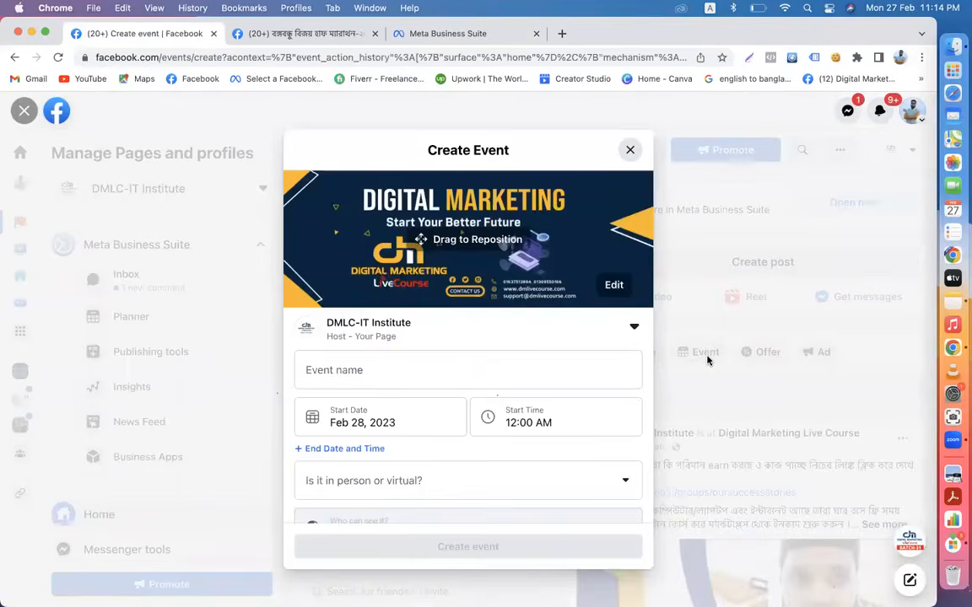
click(385, 362)
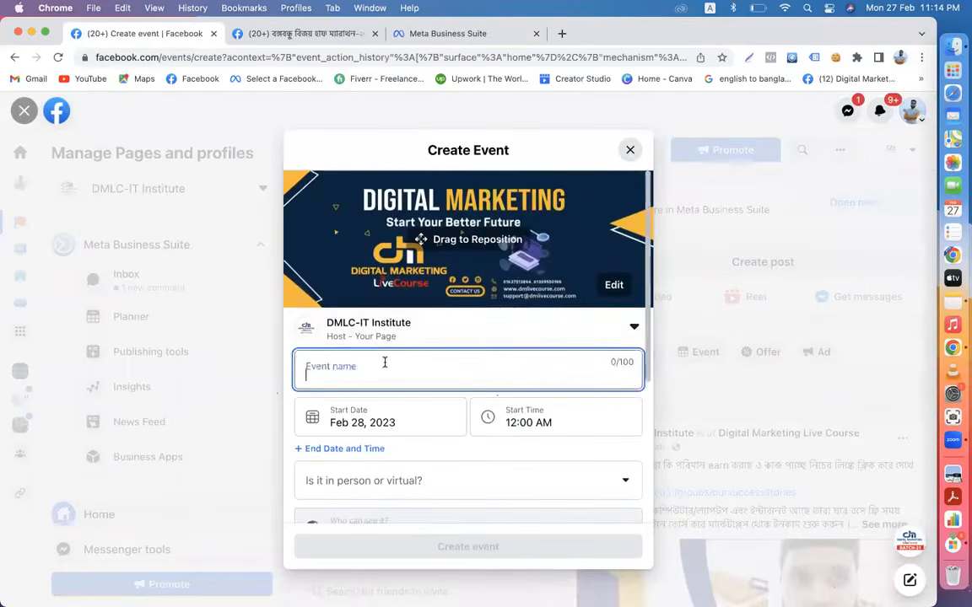
click(297, 33)
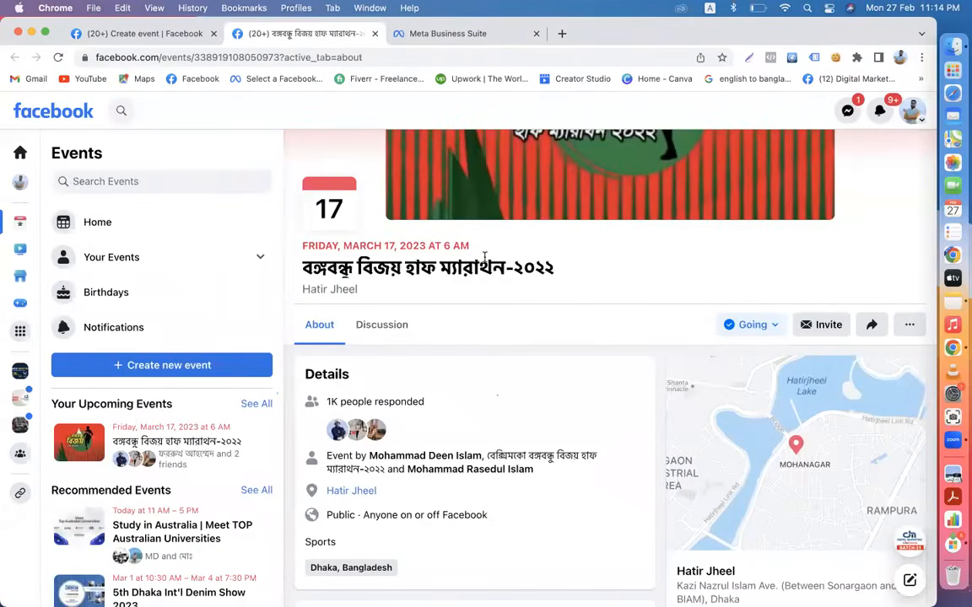
drag(580, 272, 297, 267)
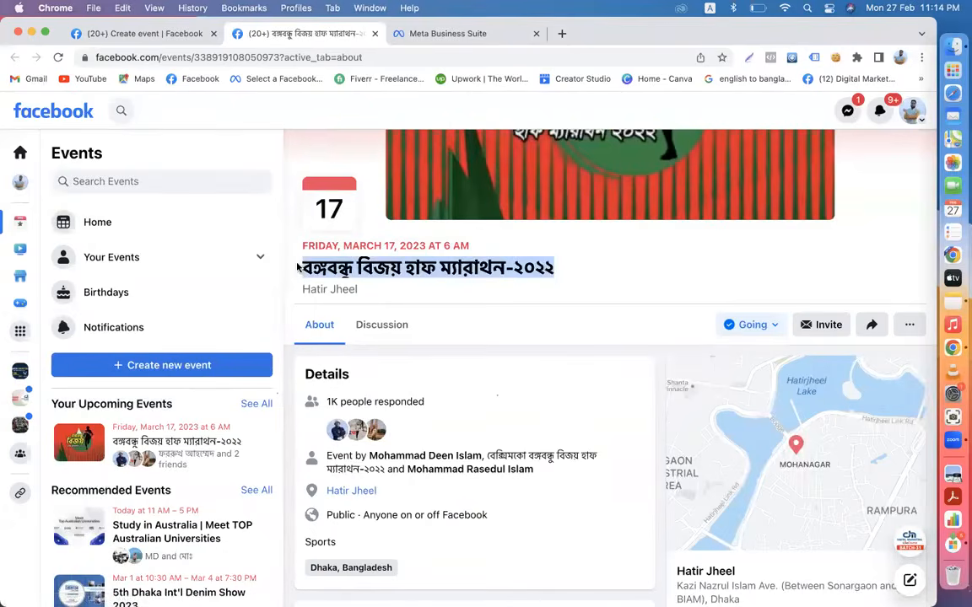
click(110, 34)
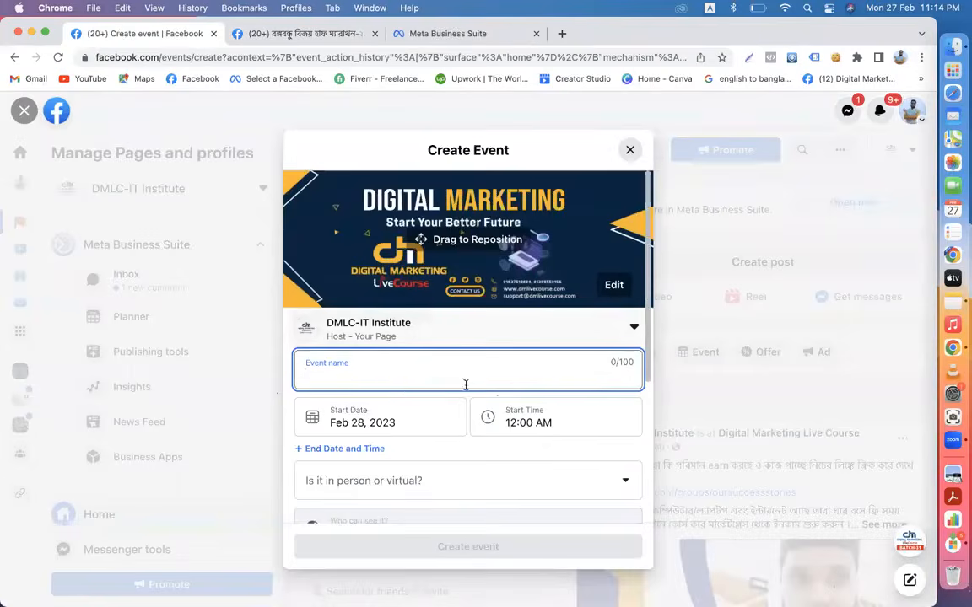
text(বঙ্গবন্ধু বিজয় হাফ ম্যারাথন-২০২৩)
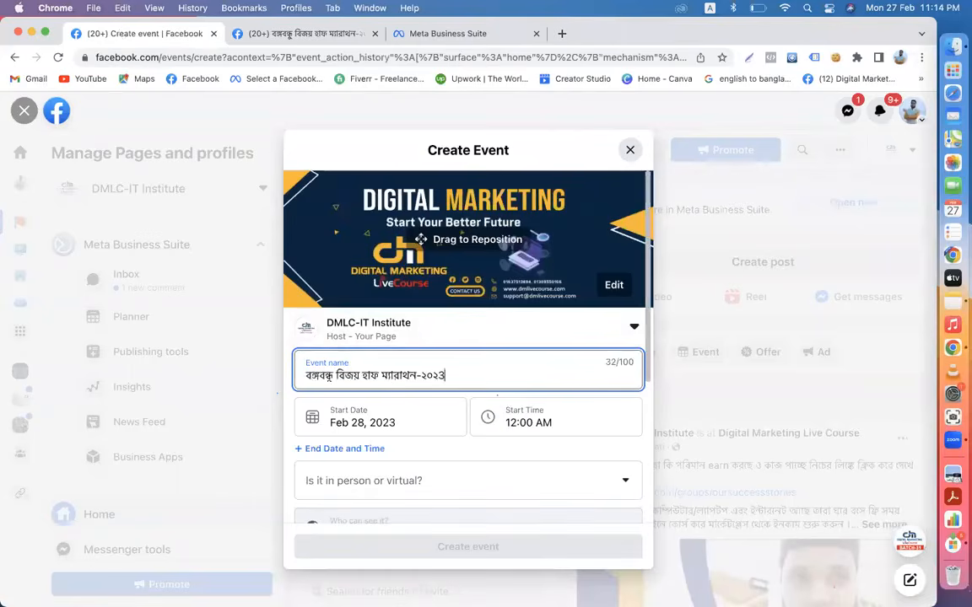
- Run the event from Feb 28 to Mar 14, 2023, starting at 12:00 AM
scroll(420, 240, down, 3)
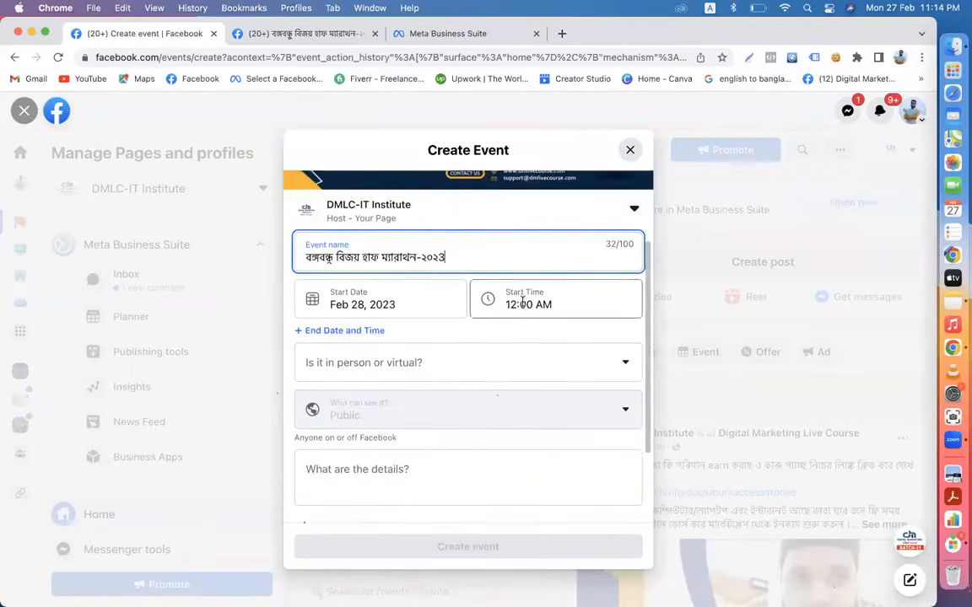
click(350, 331)
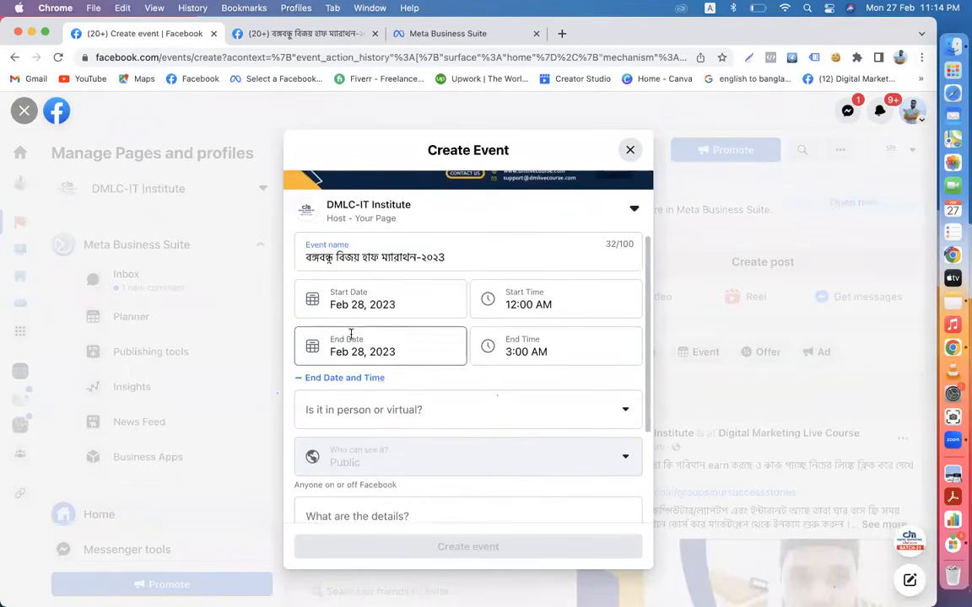
click(373, 301)
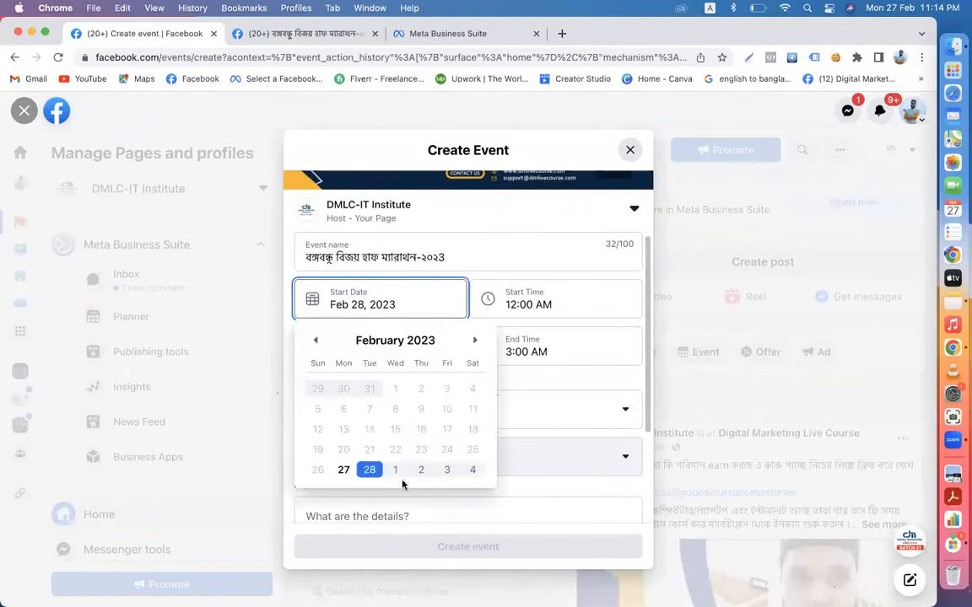
click(368, 470)
click(384, 346)
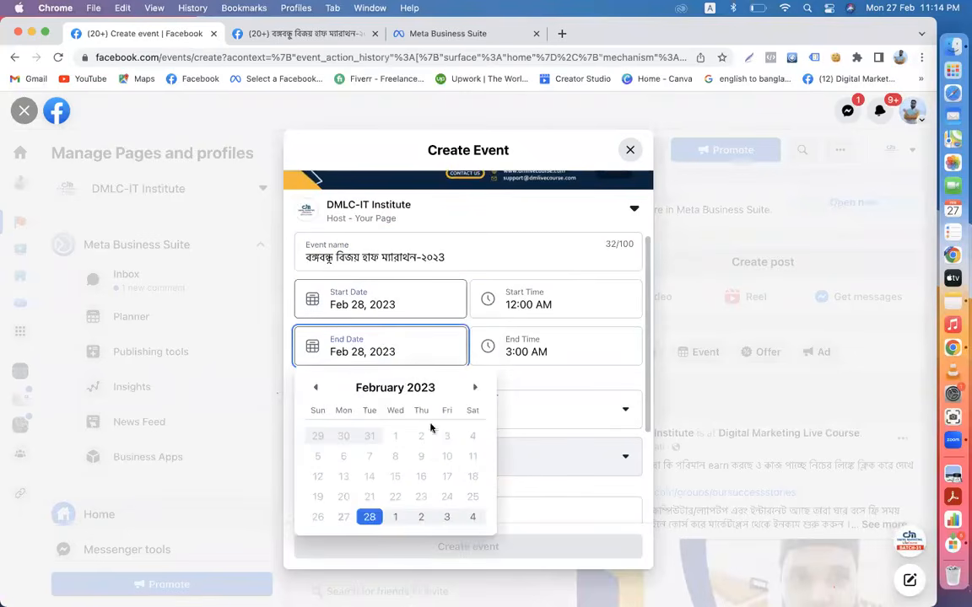
click(473, 387)
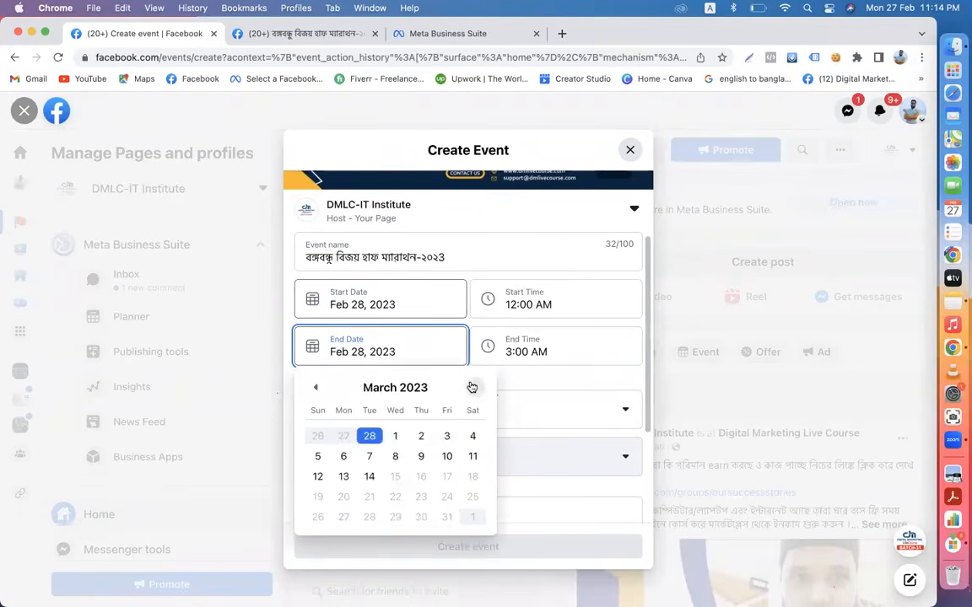
click(369, 477)
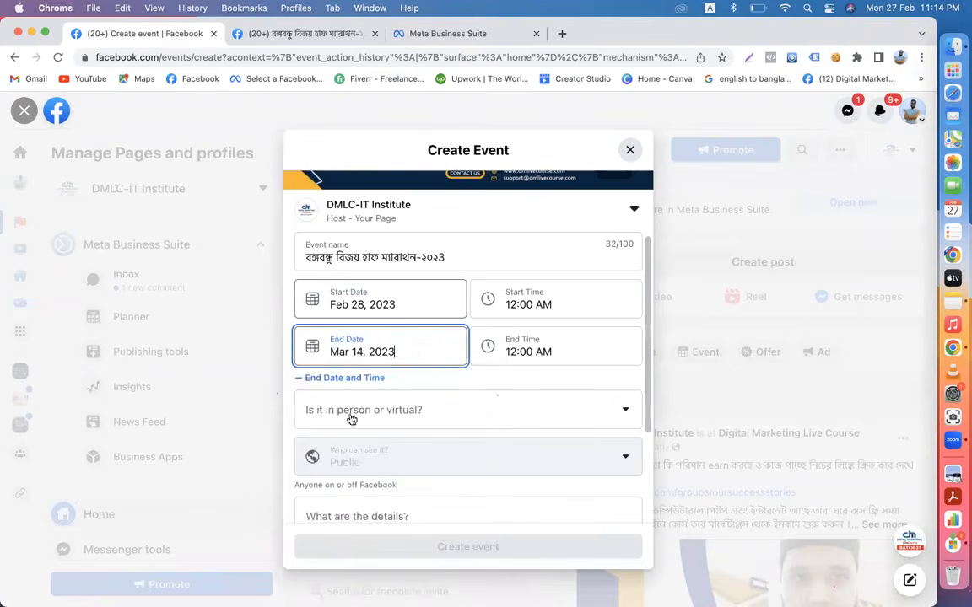
click(518, 295)
click(547, 337)
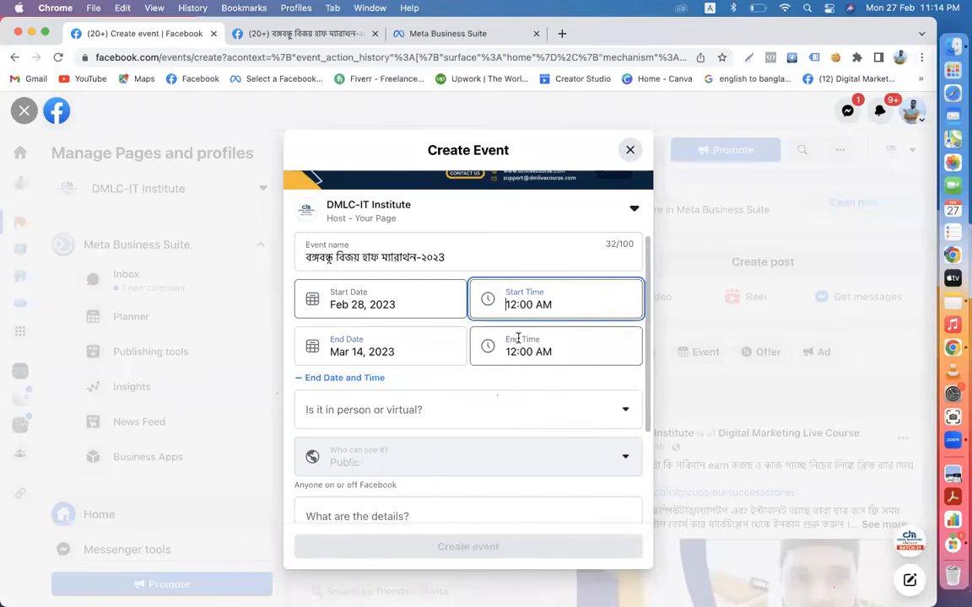
scroll(402, 417, down, 3)
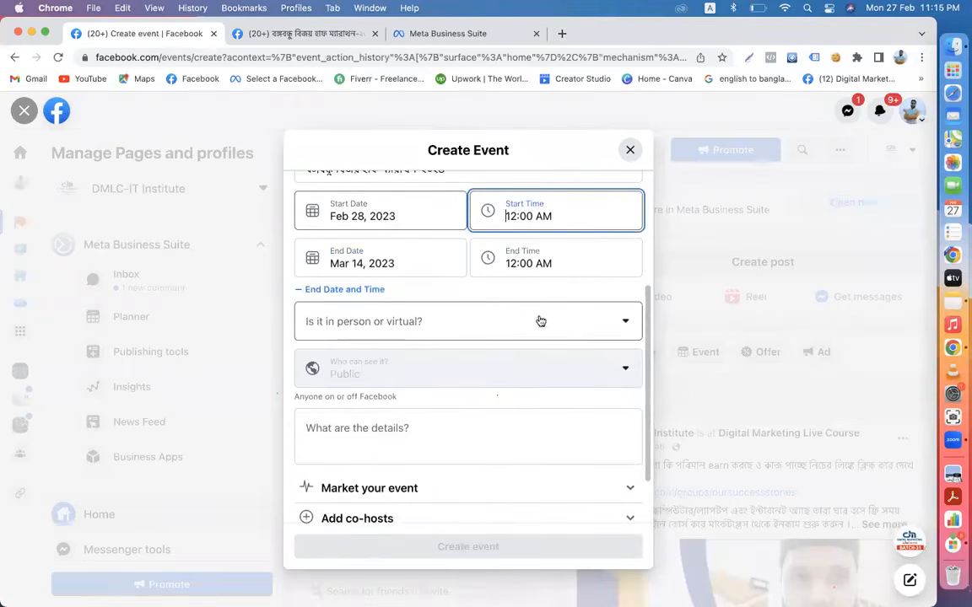
- Make the event in person and set its location to Hatir Jheel
click(598, 328)
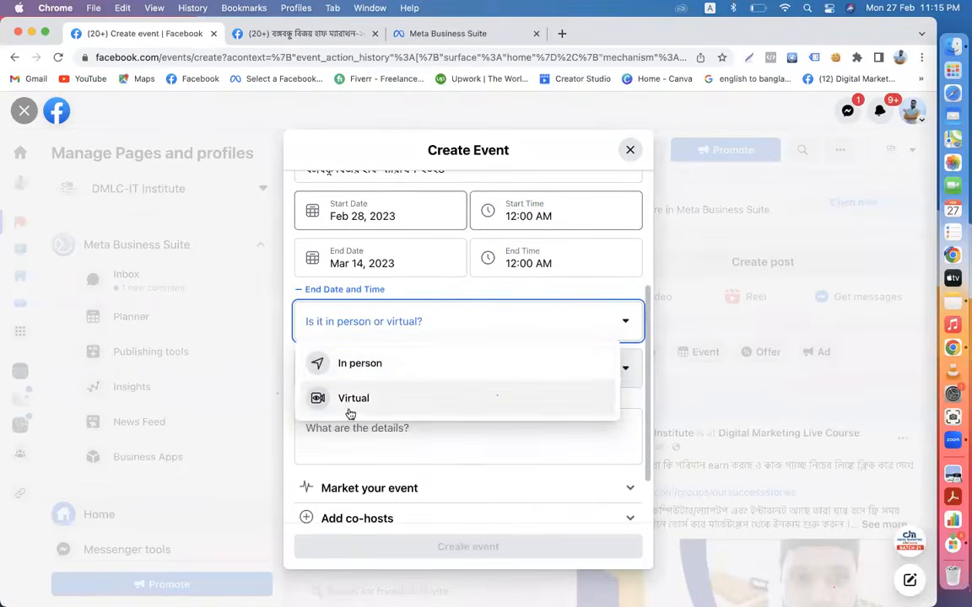
click(319, 365)
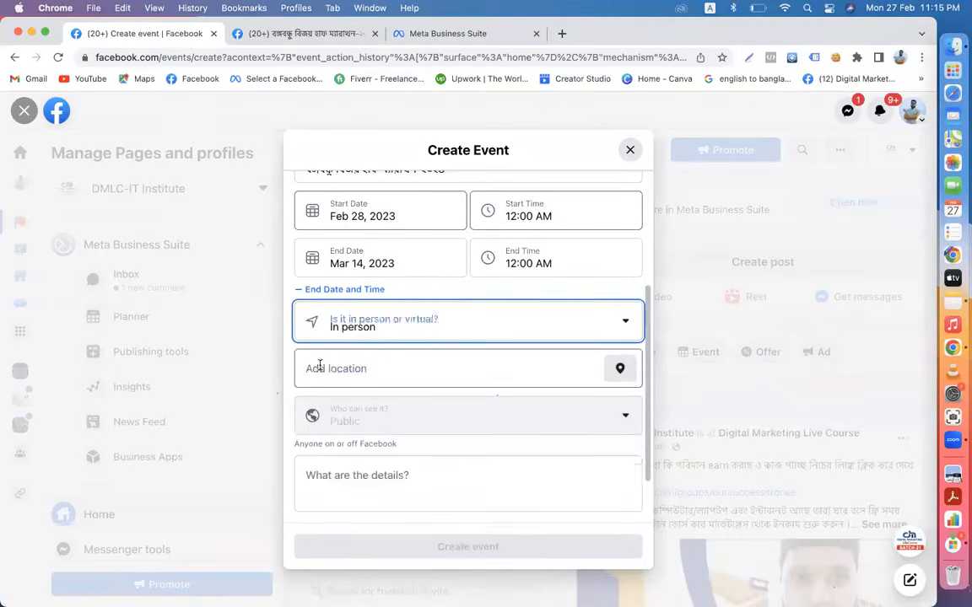
click(410, 369)
text(hatir)
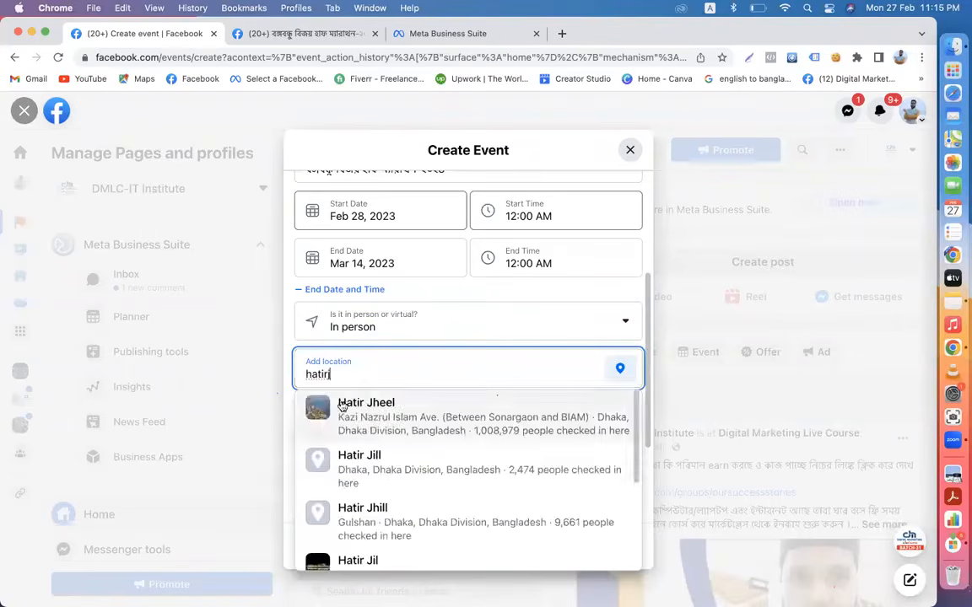
click(350, 410)
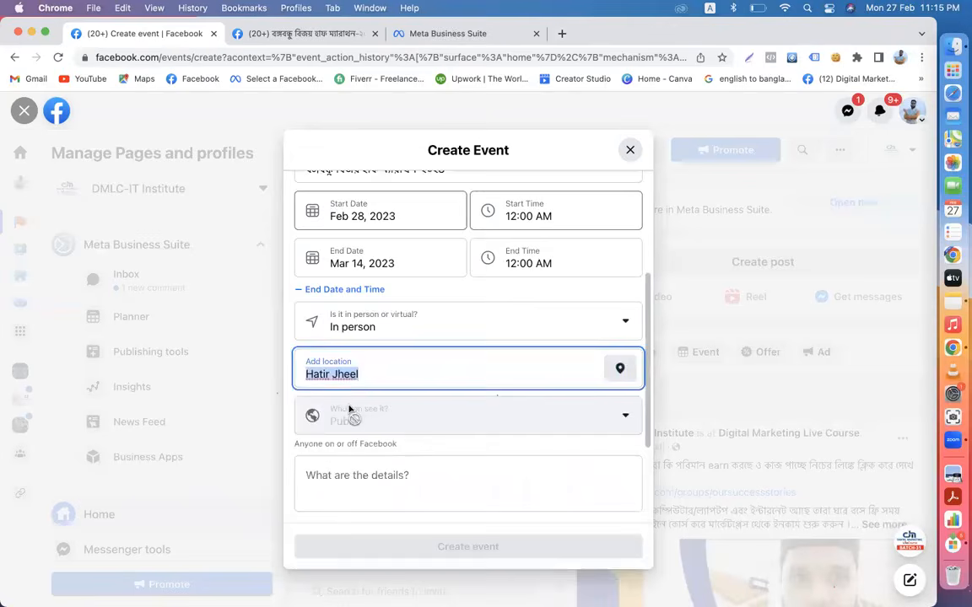
scroll(348, 411, down, 3)
click(360, 338)
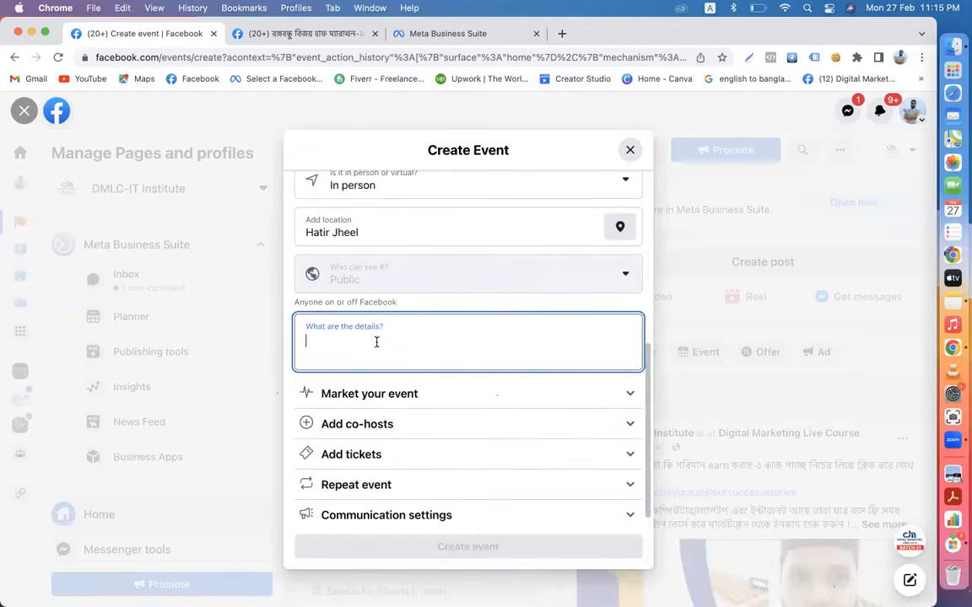
- Expand the marketing options, pick Sports from the category list, and focus the details field
scroll(376, 342, down, 1)
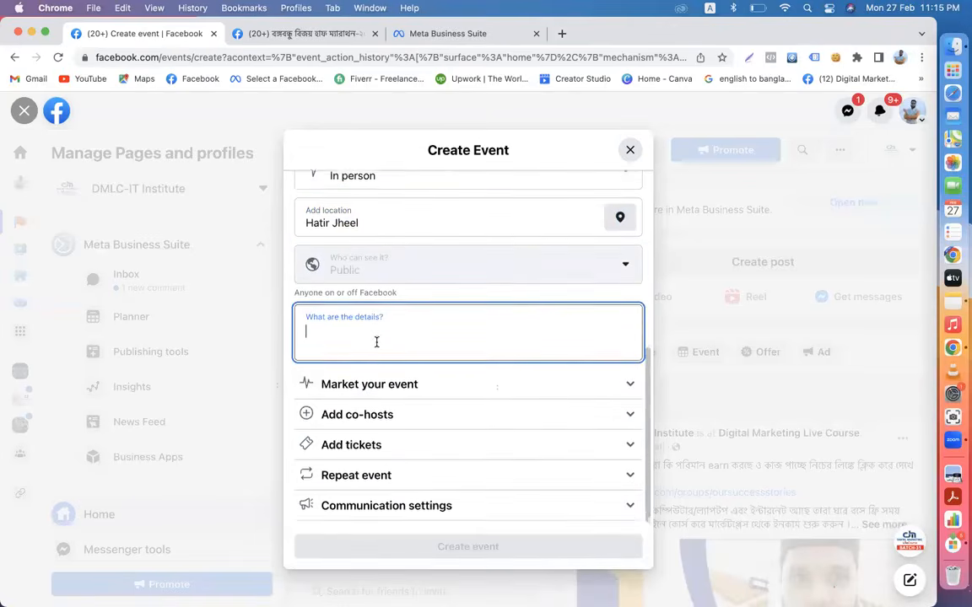
click(618, 382)
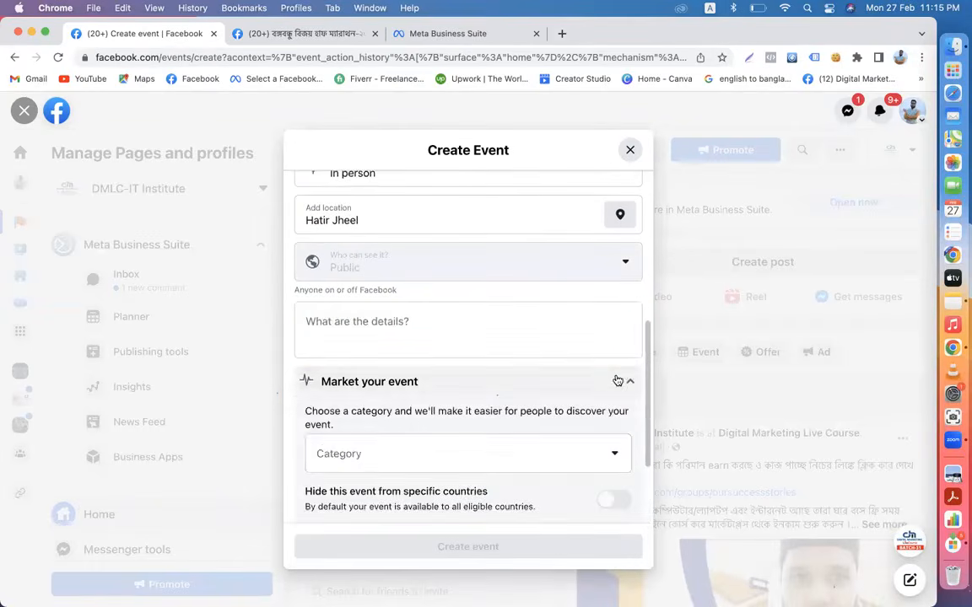
click(450, 465)
scroll(449, 465, down, 3)
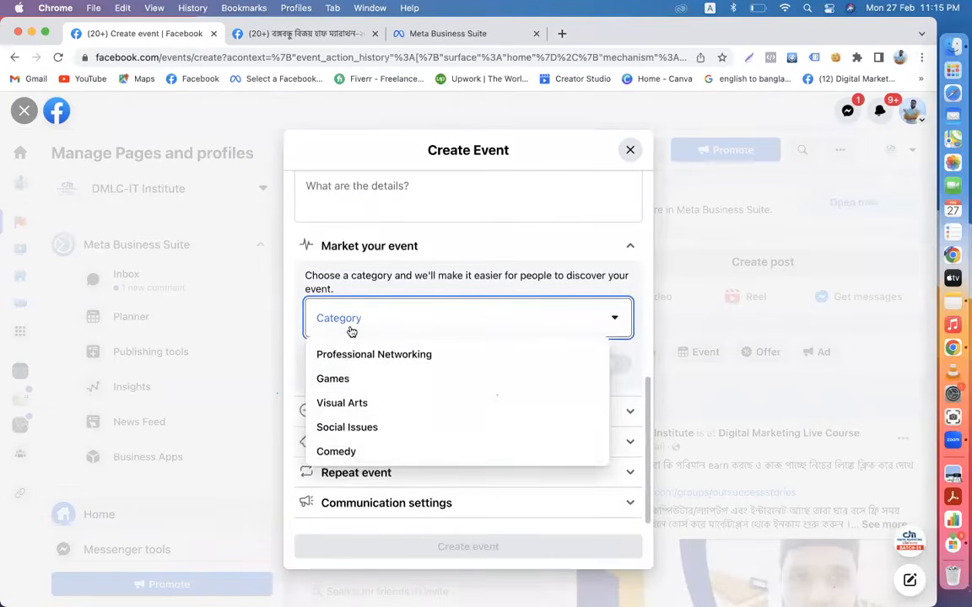
key(Down)
key(Down)
key(Down)
key(Down)
key(Down)
key(Down)
key(Down)
key(Down)
key(Down)
key(Down)
key(Down)
key(Down)
key(Down)
key(Down)
key(Down)
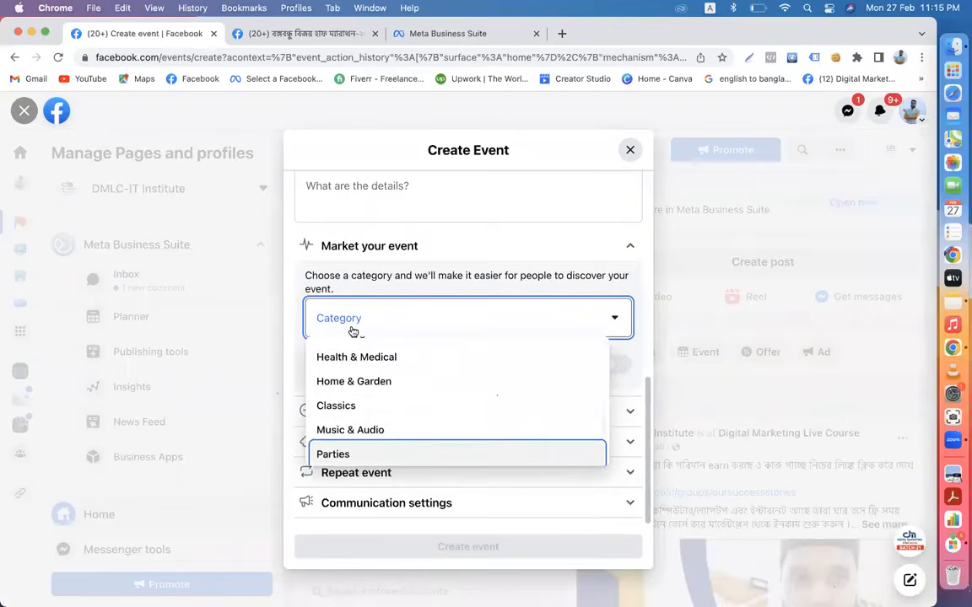
scroll(603, 424, up, 1)
scroll(602, 424, up, 5)
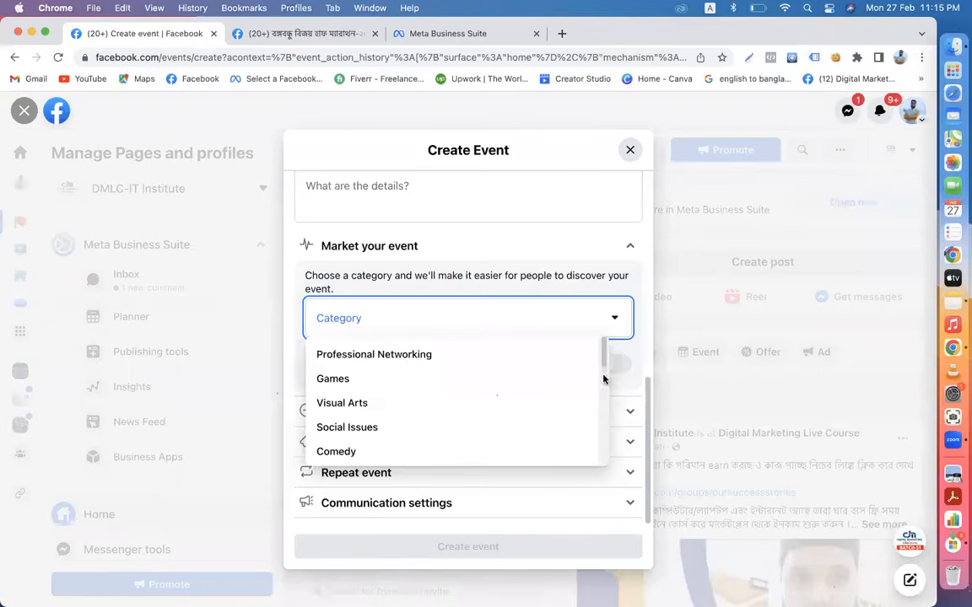
scroll(597, 396, down, 6)
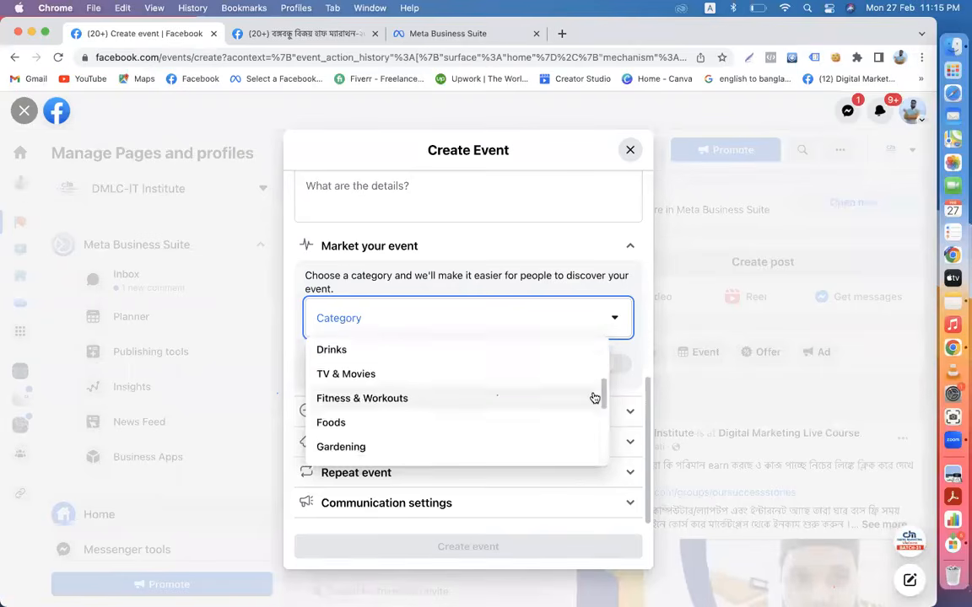
scroll(595, 397, down, 4)
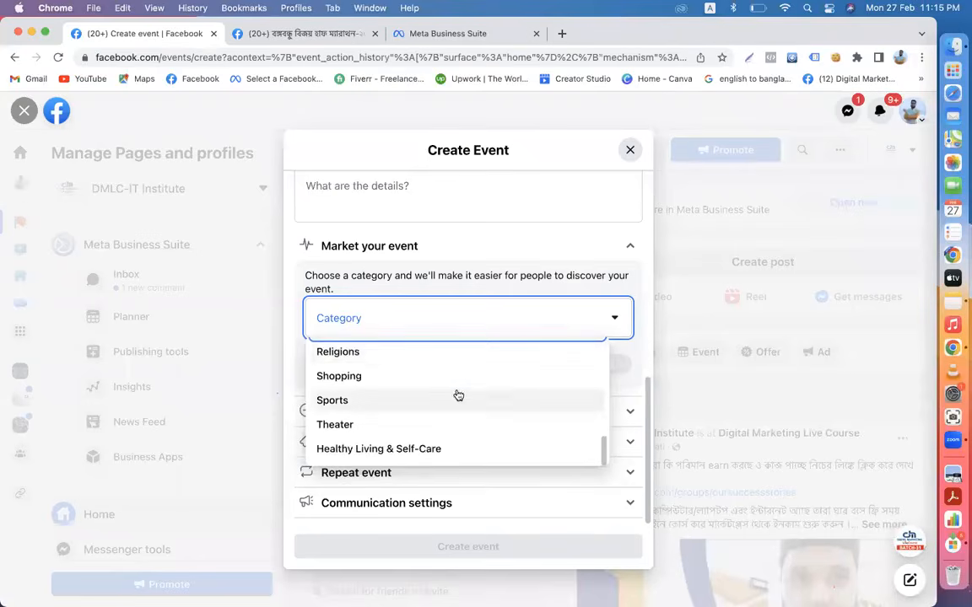
click(439, 399)
scroll(405, 319, up, 3)
click(384, 298)
- On the second tab, browse to and open the existing upcoming marathon event
click(304, 33)
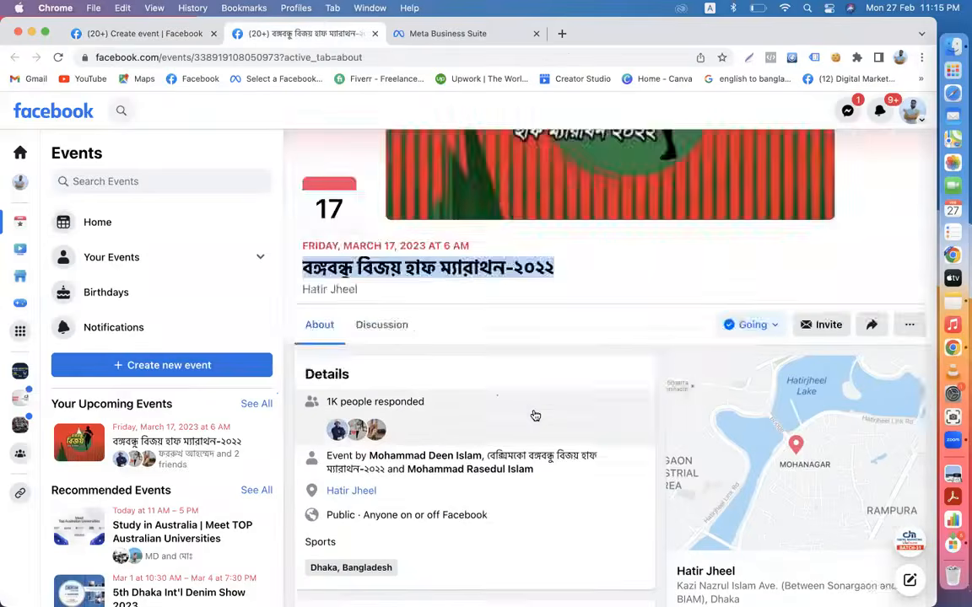
scroll(531, 415, down, 5)
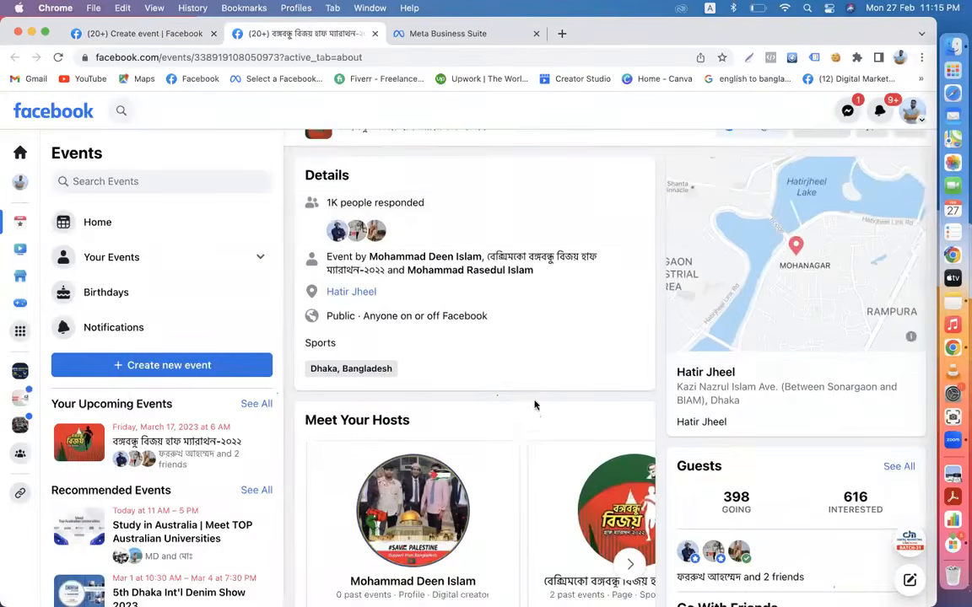
scroll(534, 405, down, 5)
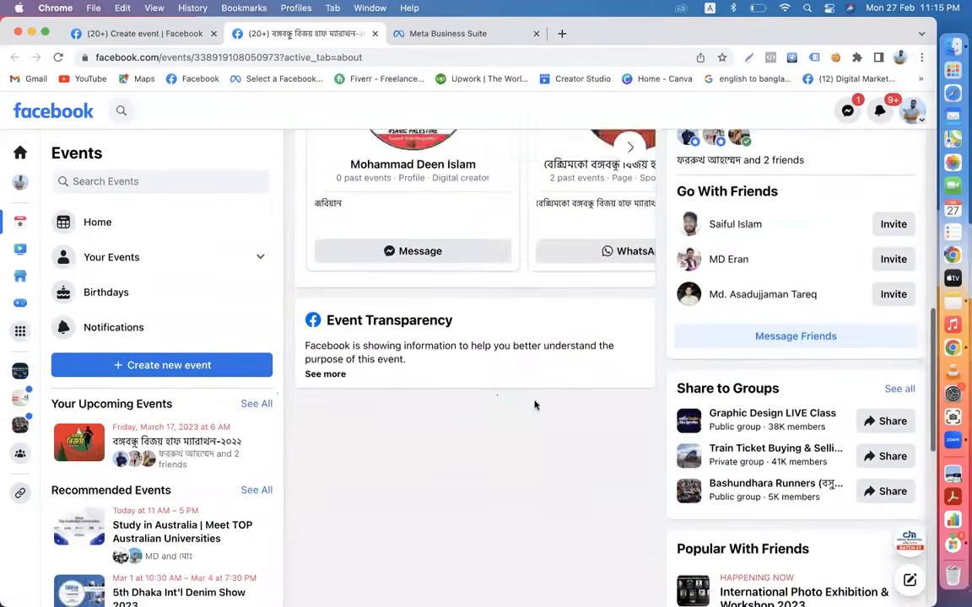
scroll(534, 404, up, 2)
scroll(534, 404, up, 2)
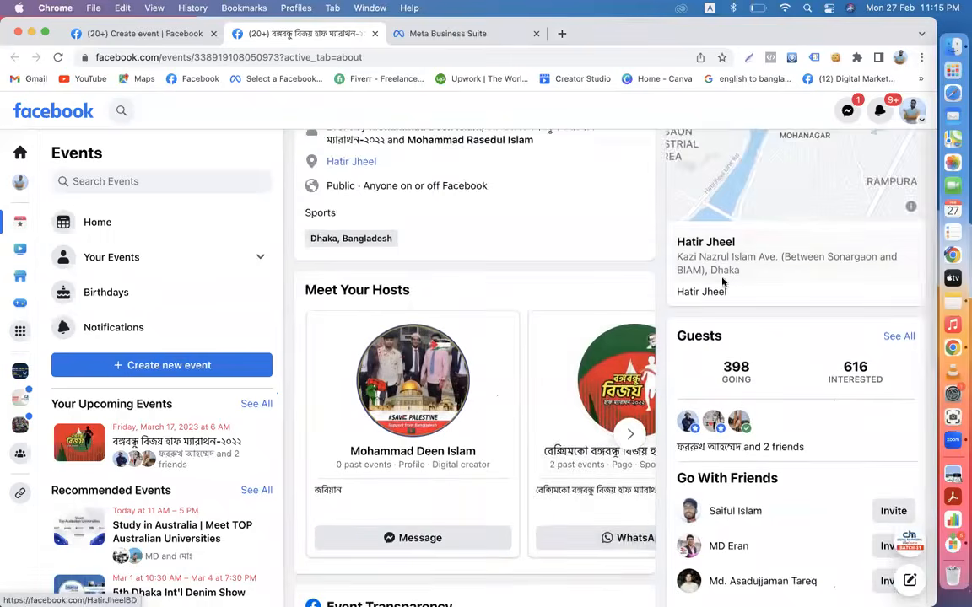
scroll(722, 282, up, 2)
scroll(609, 392, down, 3)
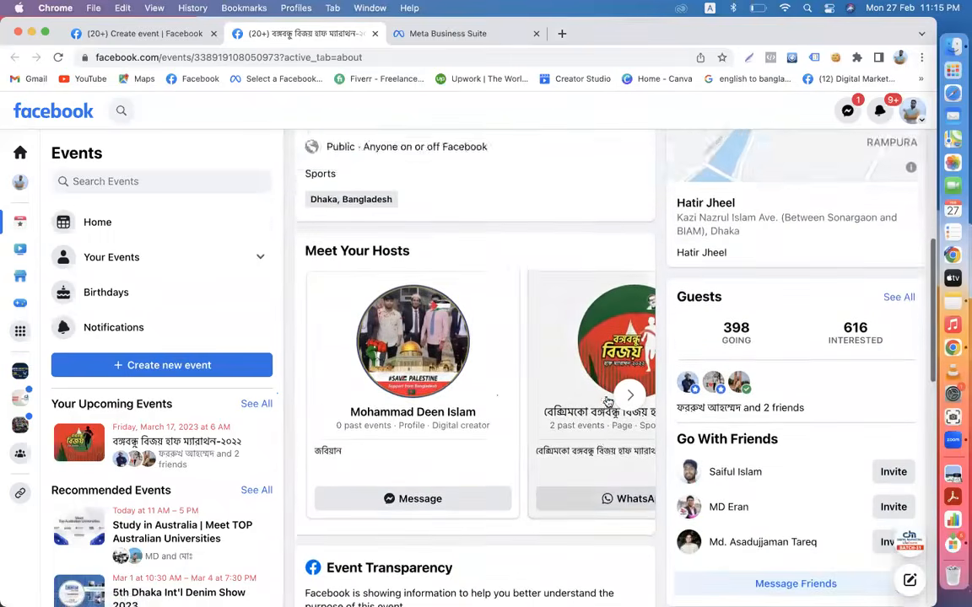
scroll(608, 402, down, 1)
click(183, 455)
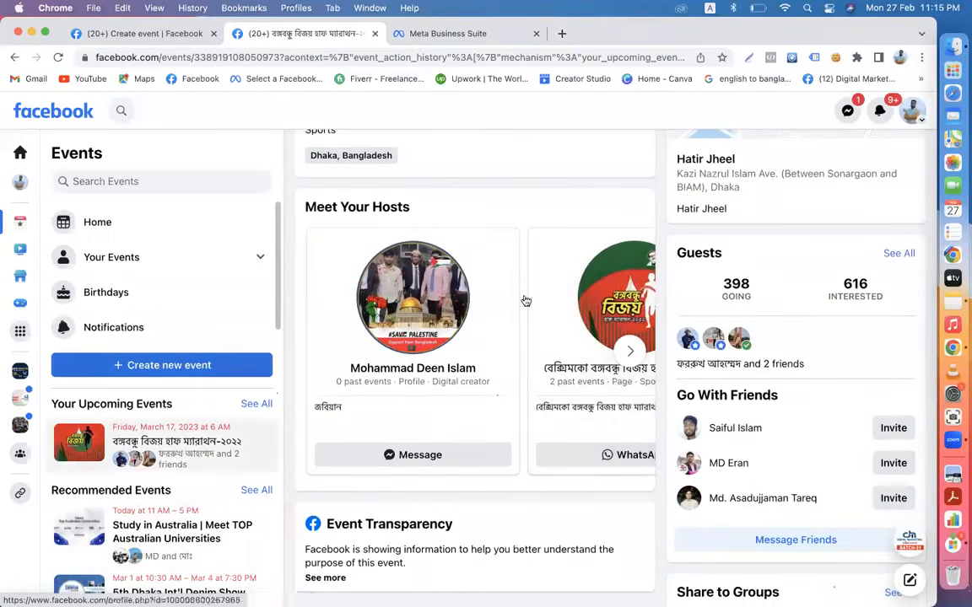
scroll(551, 436, down, 5)
scroll(551, 436, up, 7)
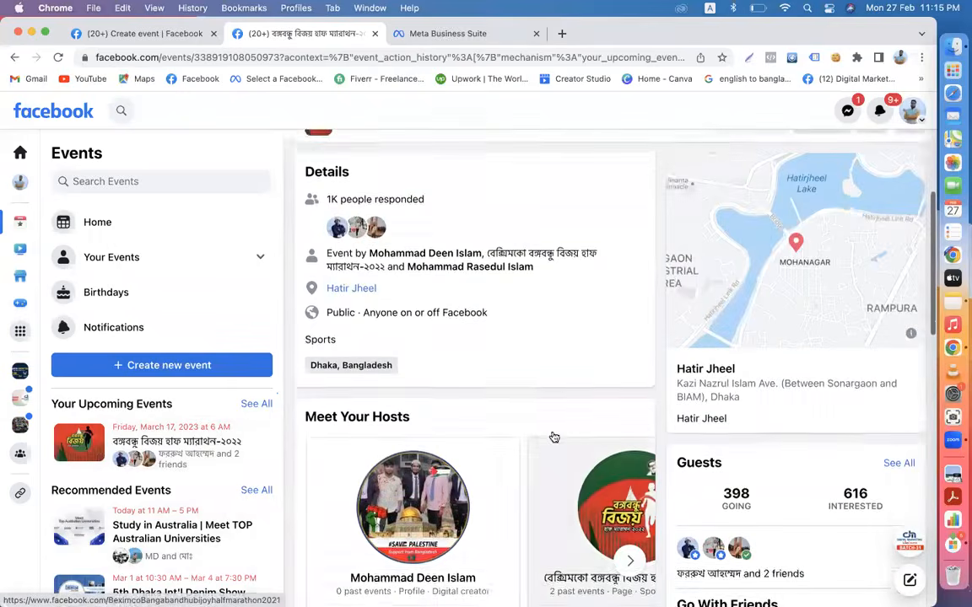
scroll(553, 436, up, 1)
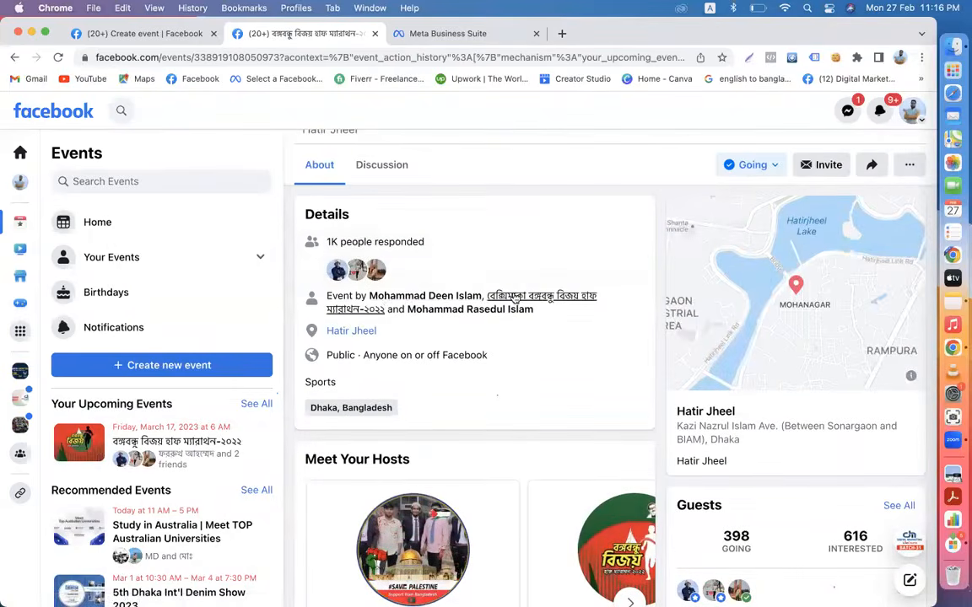
- View the host's page, return to the event, and copy its Bengali title
click(515, 297)
scroll(556, 422, down, 2)
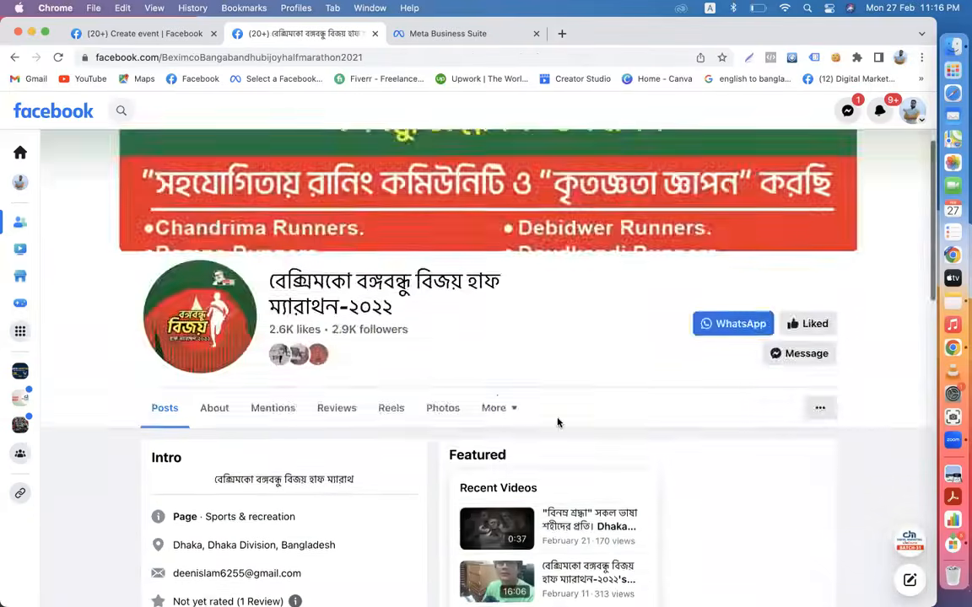
scroll(556, 422, down, 3)
scroll(557, 423, down, 2)
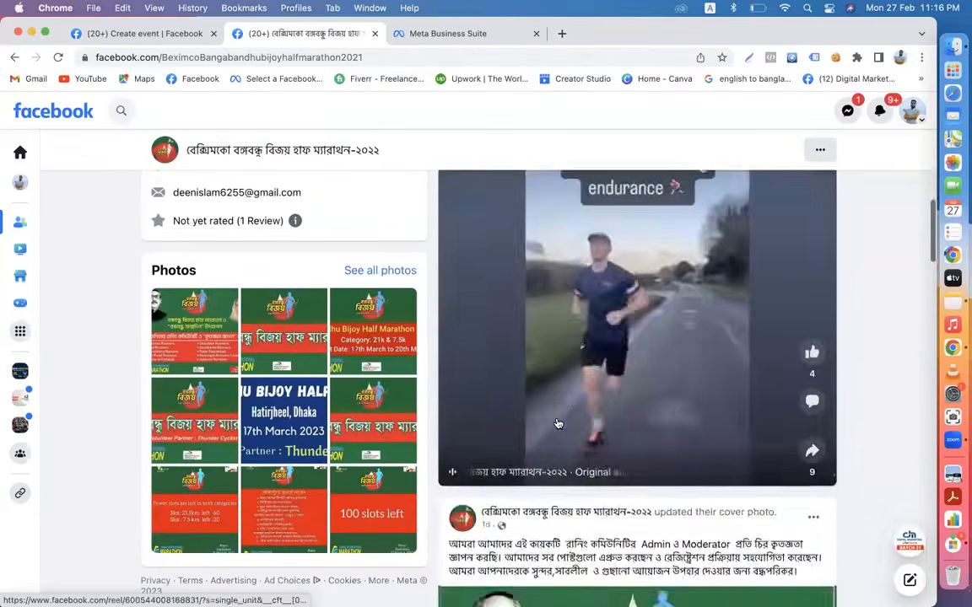
scroll(557, 423, down, 12)
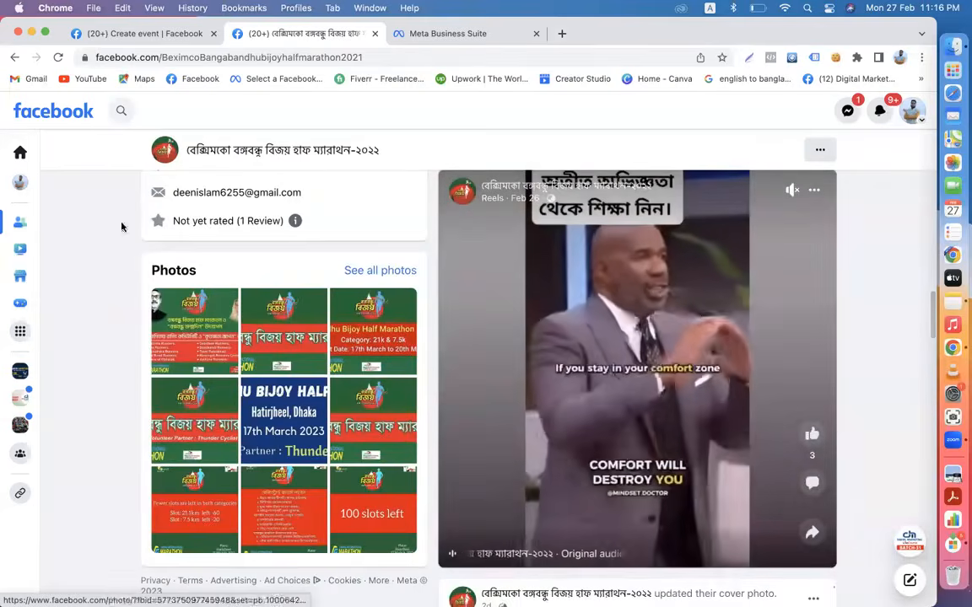
click(15, 59)
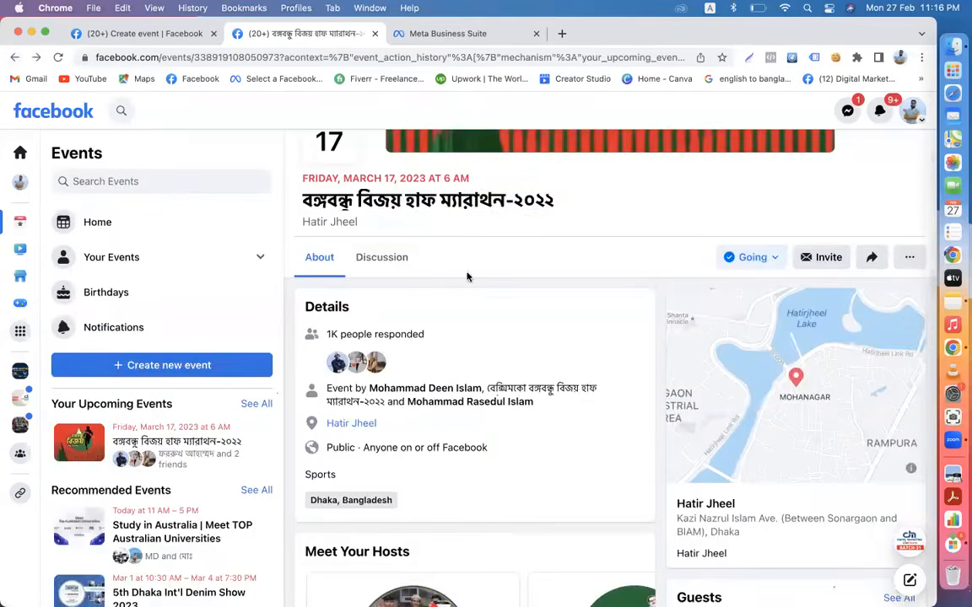
drag(577, 205, 310, 203)
key(super+c)
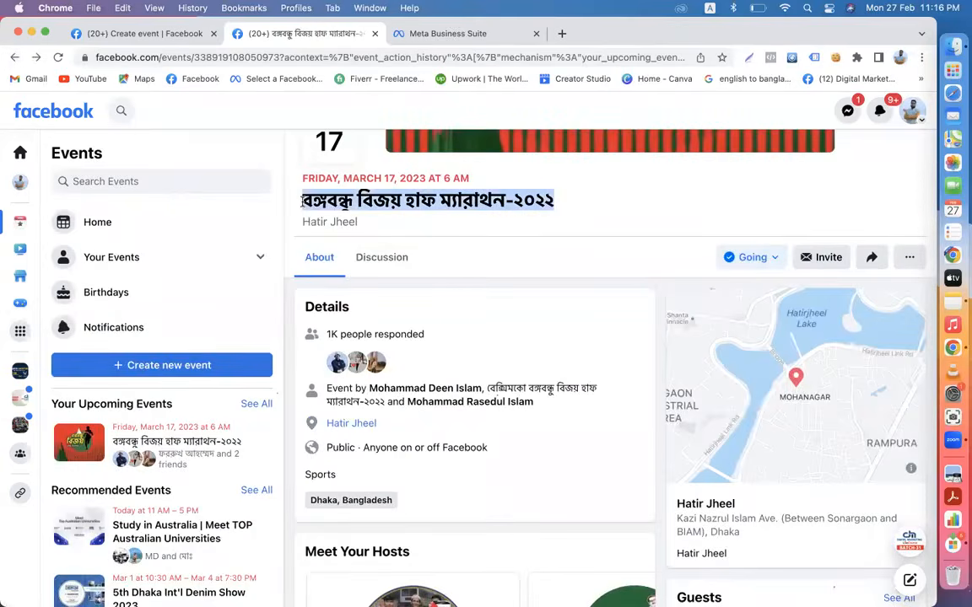
click(143, 34)
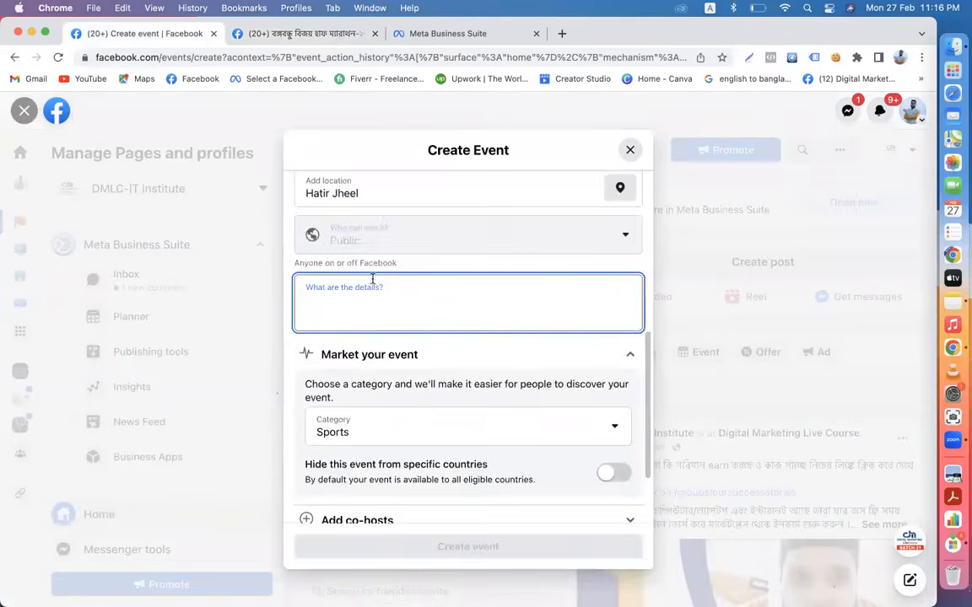
- Paste 'বঙ্গবন্ধু বিজয় হাফ ম্যারাথন-২০২২' into the details and expand the co-host and ticket options
key(super+v)
scroll(390, 421, down, 2)
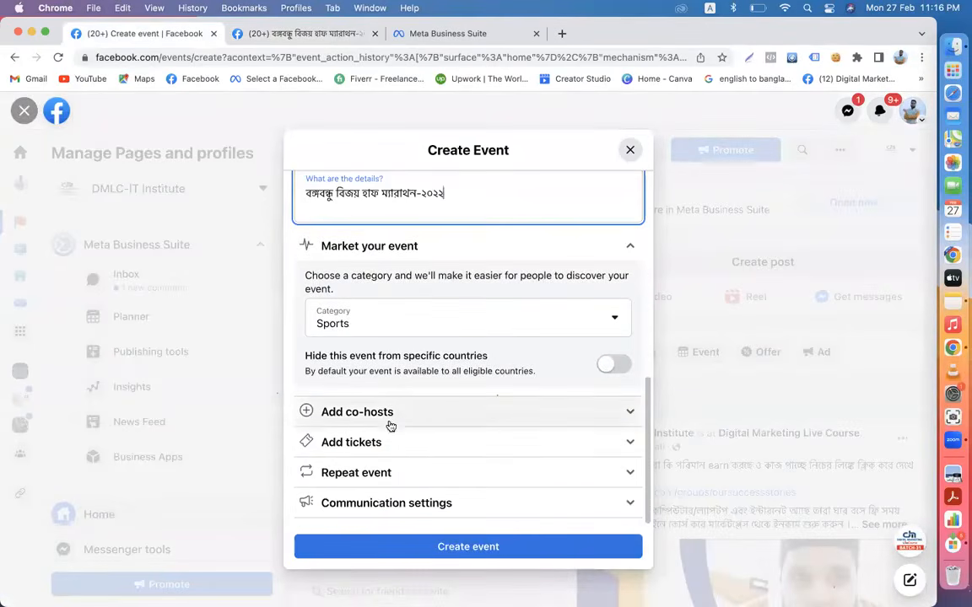
click(391, 421)
scroll(391, 426, down, 2)
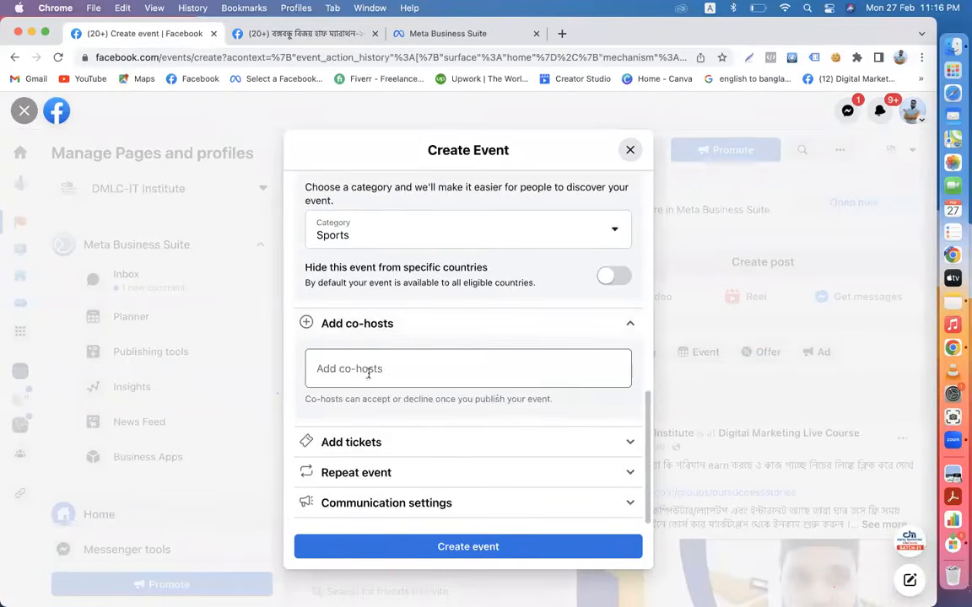
click(629, 447)
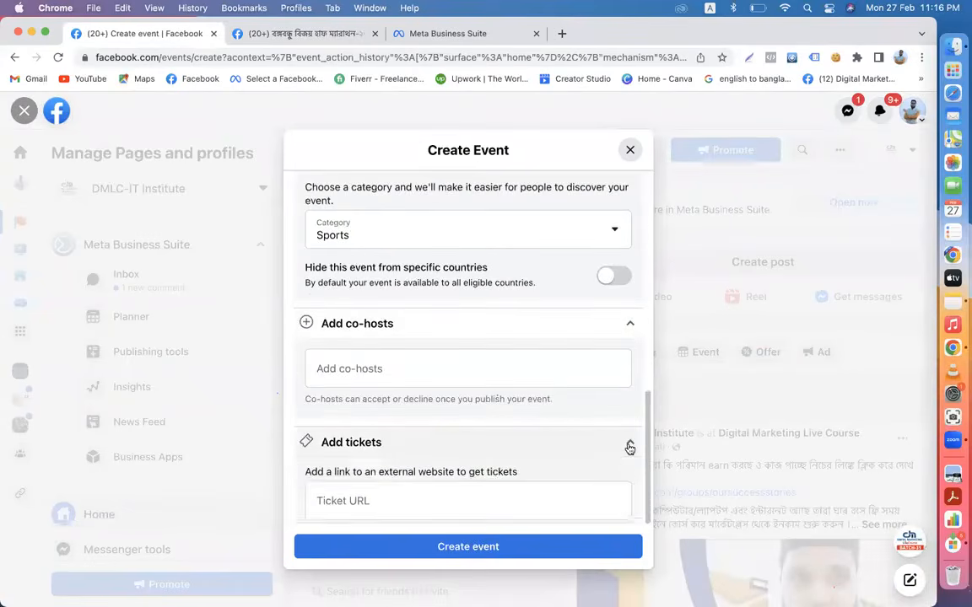
scroll(462, 423, down, 1)
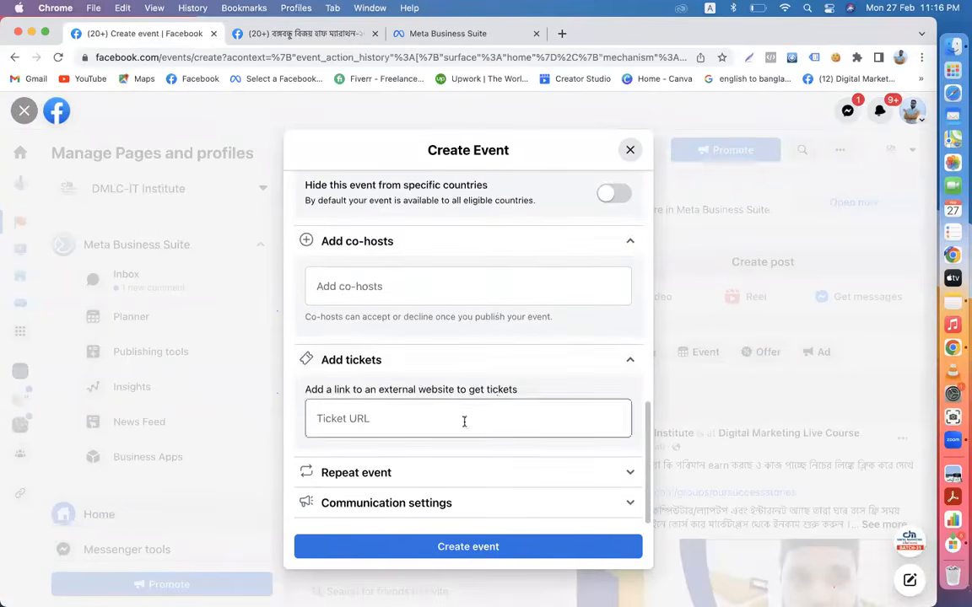
- Leave repeat frequency at Never, collapse the optional sections, and expand Communication settings
click(639, 477)
scroll(496, 474, down, 2)
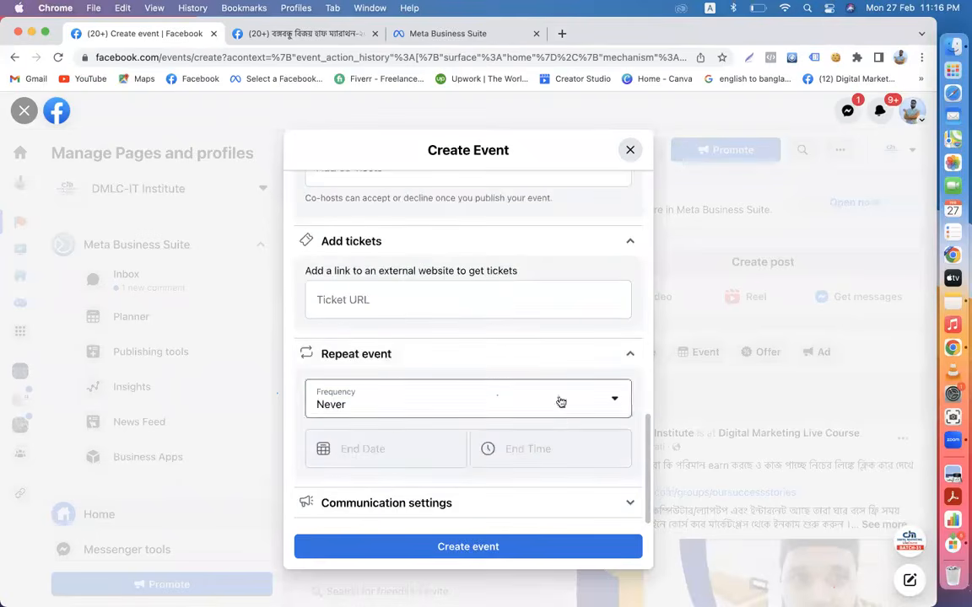
click(618, 409)
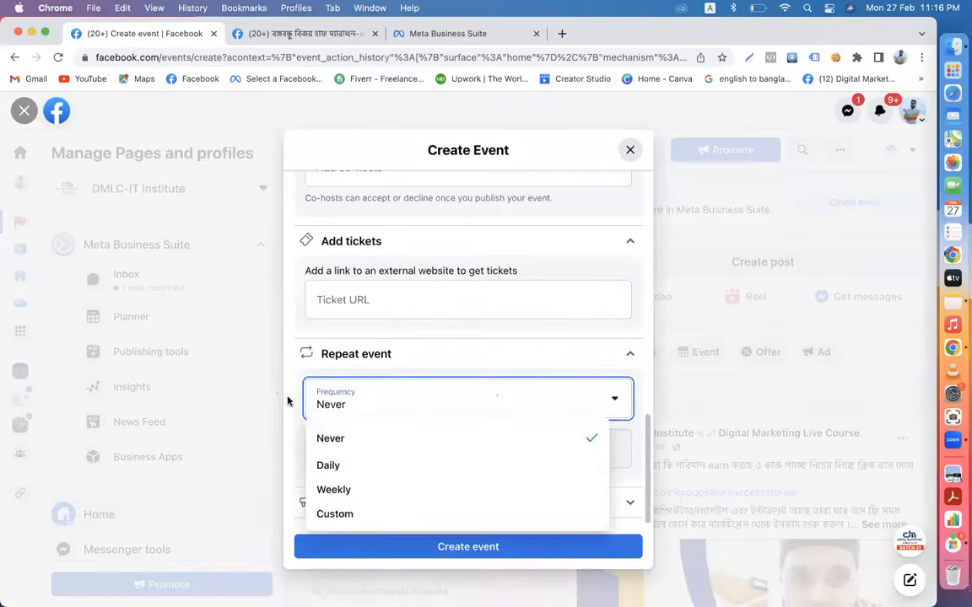
click(261, 363)
click(632, 358)
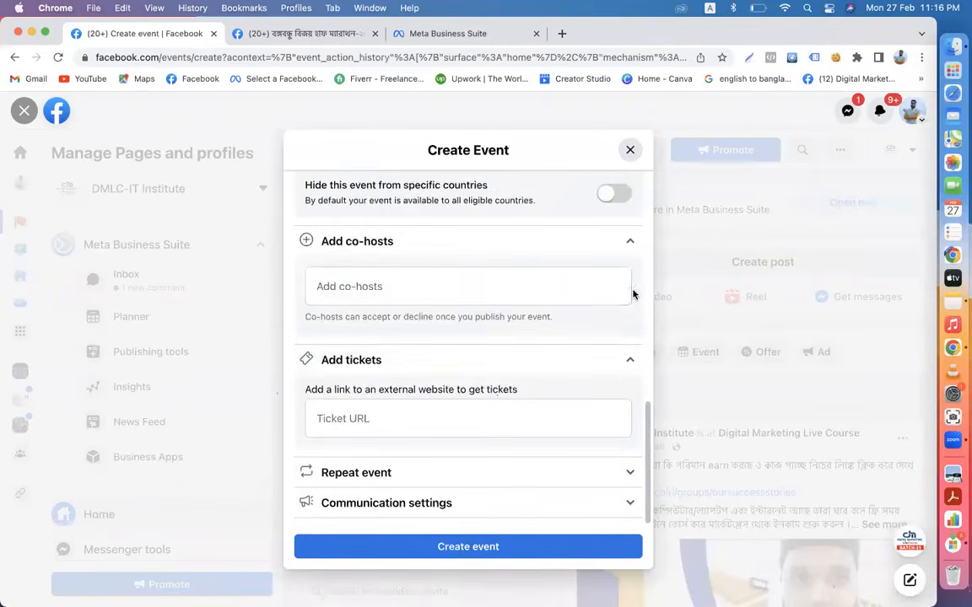
click(631, 358)
click(631, 323)
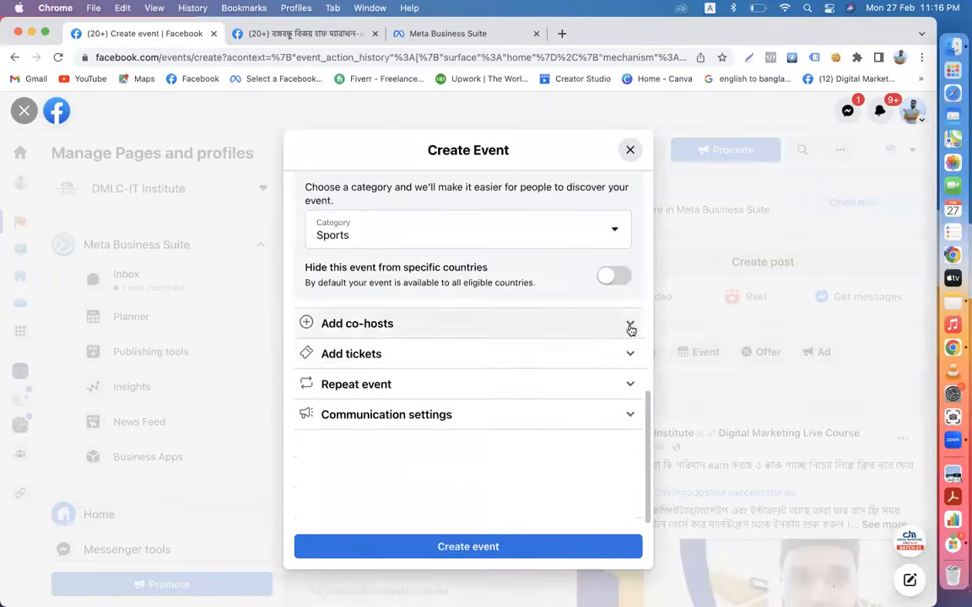
scroll(479, 243, up, 2)
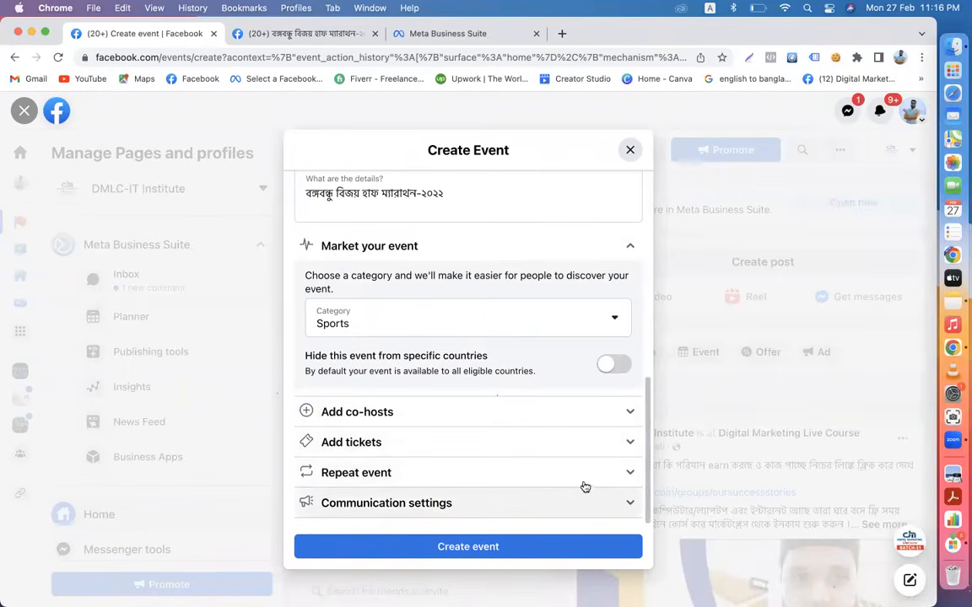
click(630, 503)
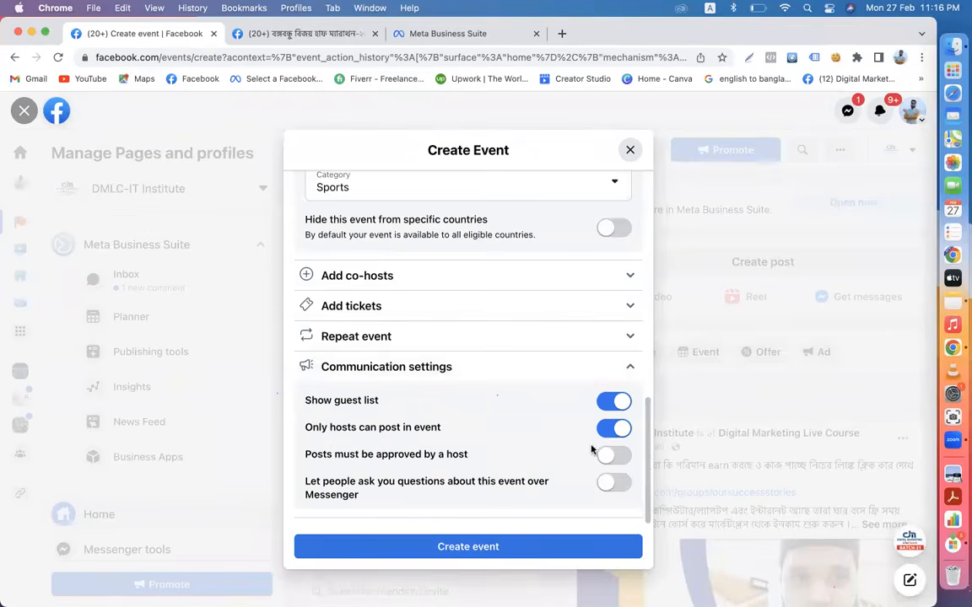
- Look over the event form and close the cover photo options without changes
scroll(614, 368, up, 10)
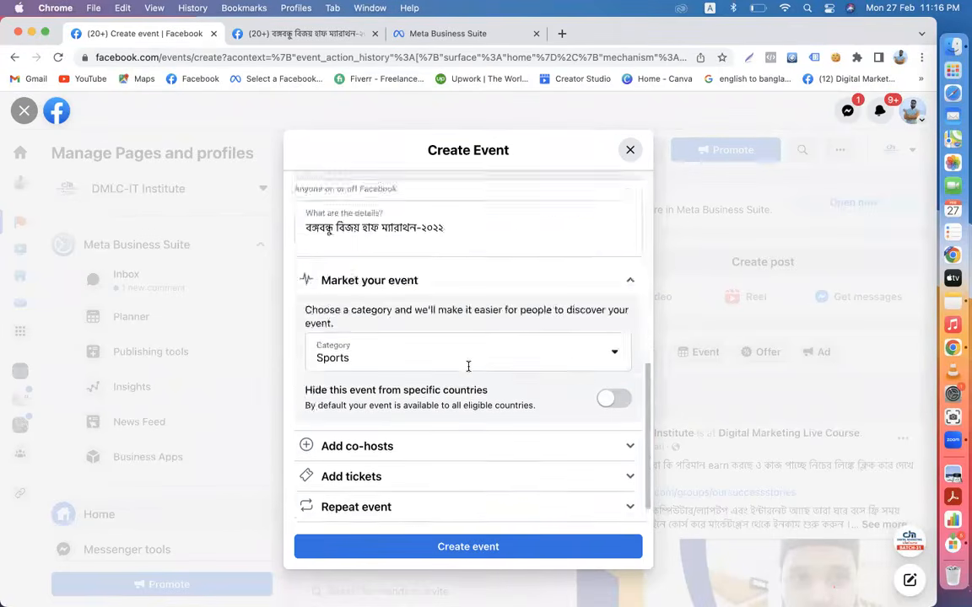
scroll(469, 366, down, 10)
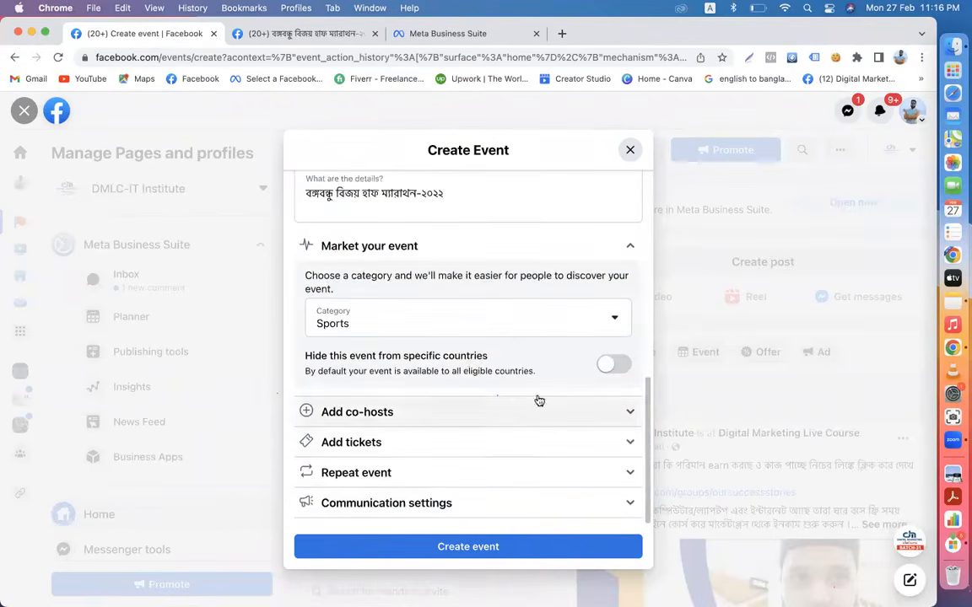
scroll(538, 399, up, 10)
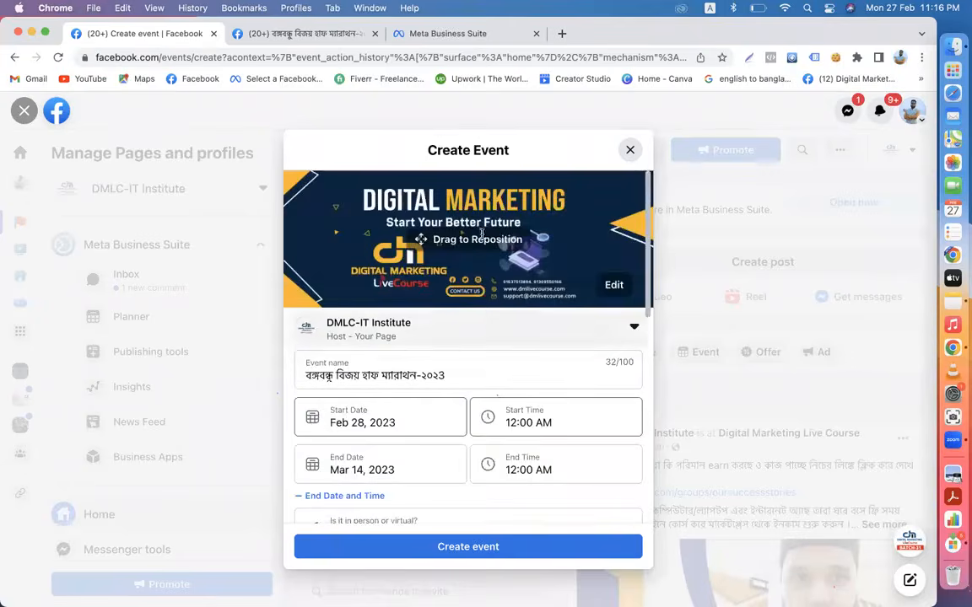
click(614, 287)
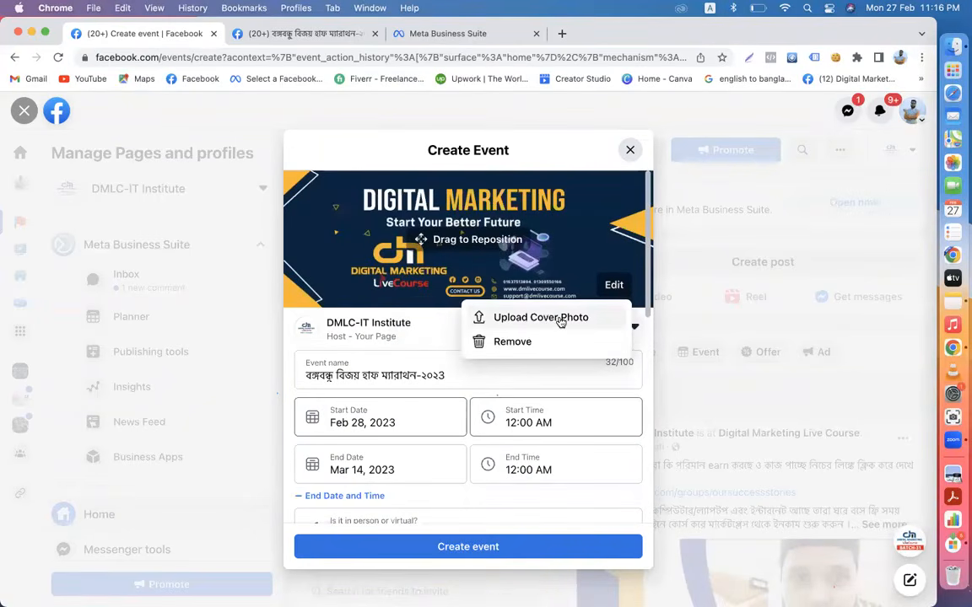
click(647, 393)
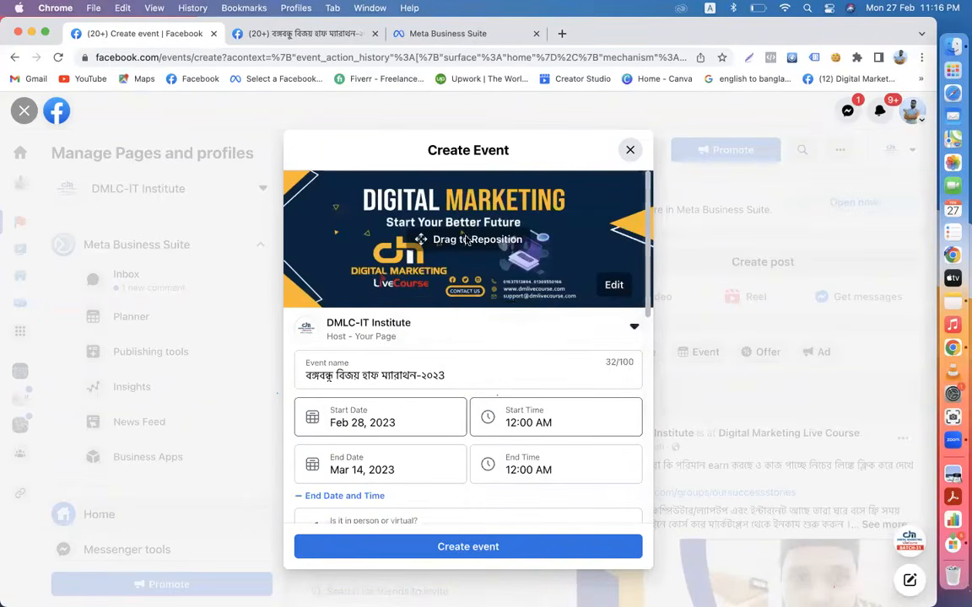
scroll(537, 335, down, 10)
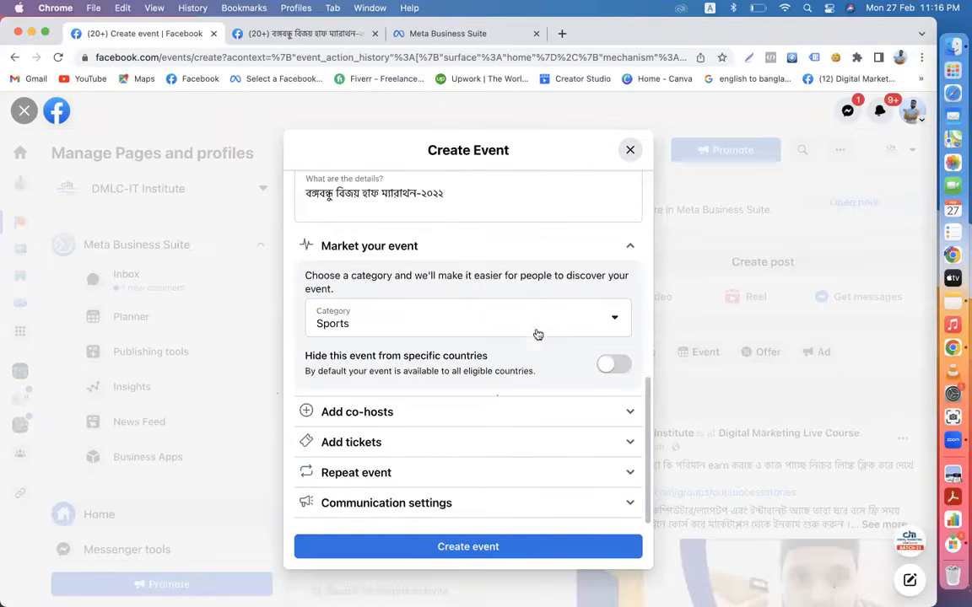
- Create the half-marathon event and review its Hatir Jheel, 14-day, public Sports details
click(493, 547)
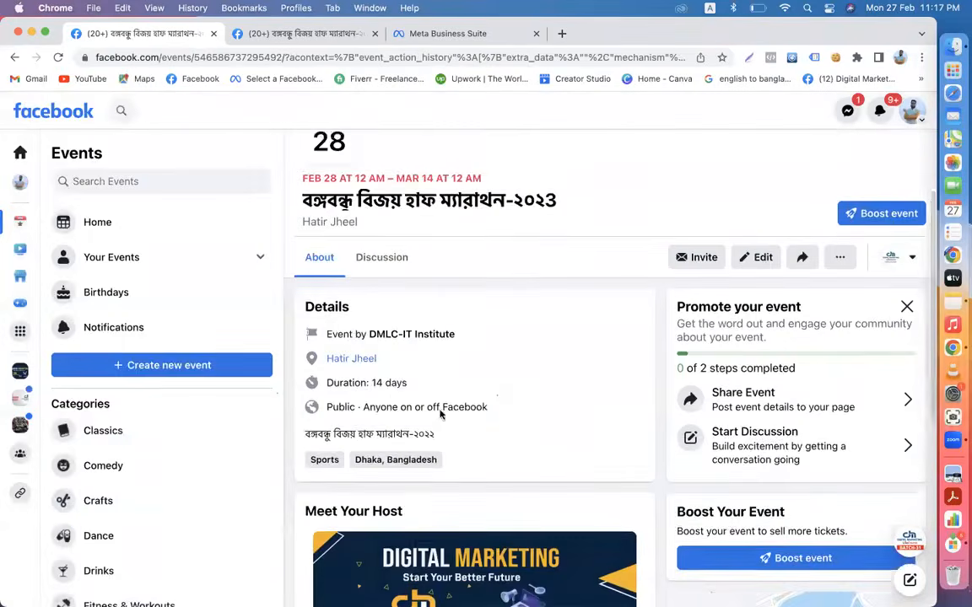
scroll(440, 411, down, 1)
scroll(440, 413, down, 1)
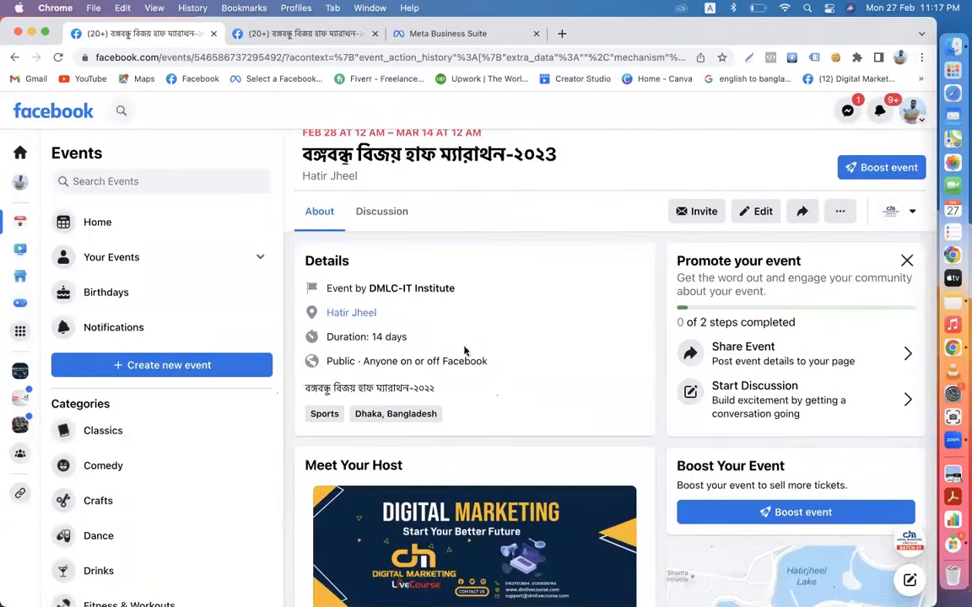
scroll(641, 363, up, 4)
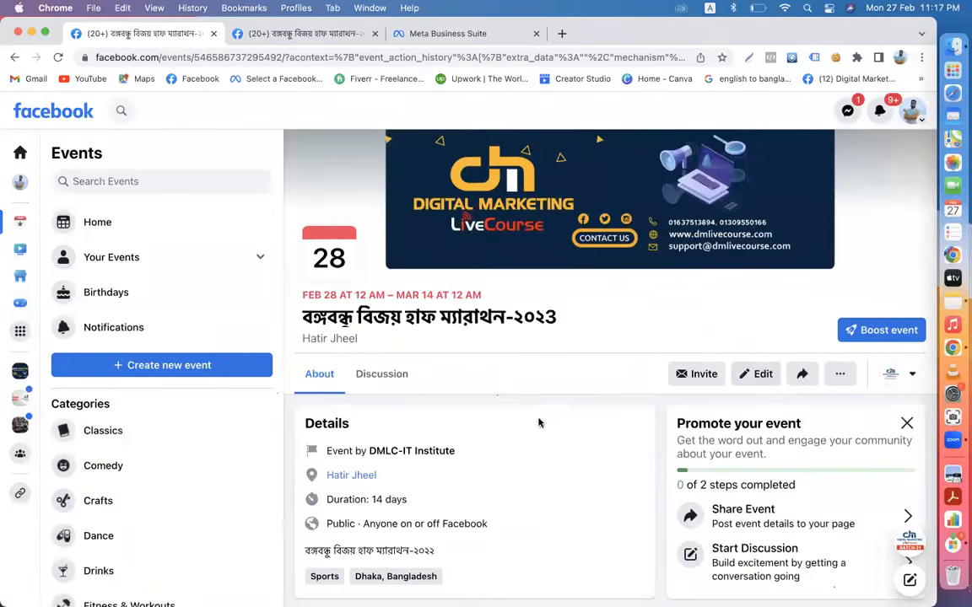
scroll(514, 405, down, 2)
scroll(532, 422, down, 1)
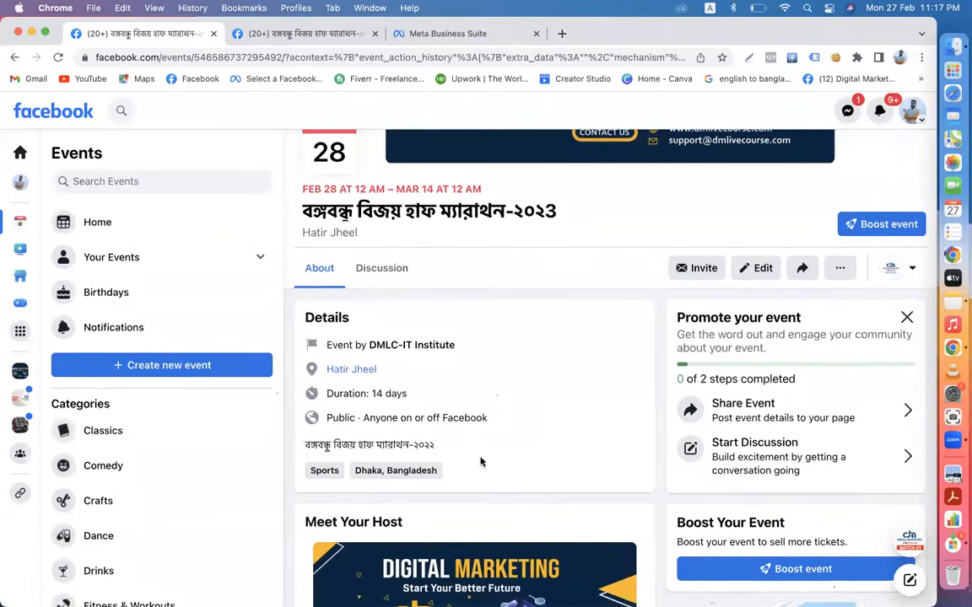
scroll(481, 460, down, 3)
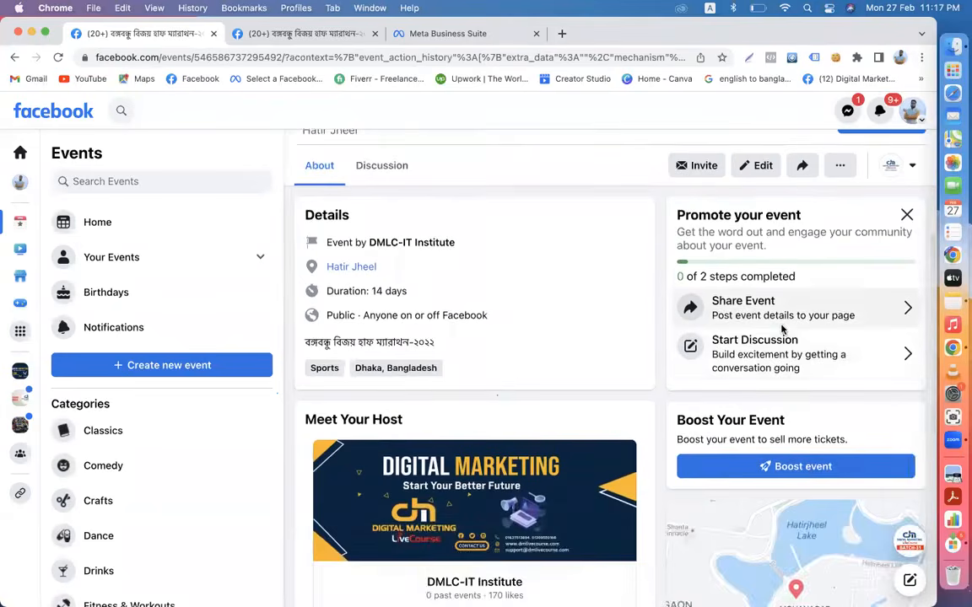
scroll(781, 329, up, 3)
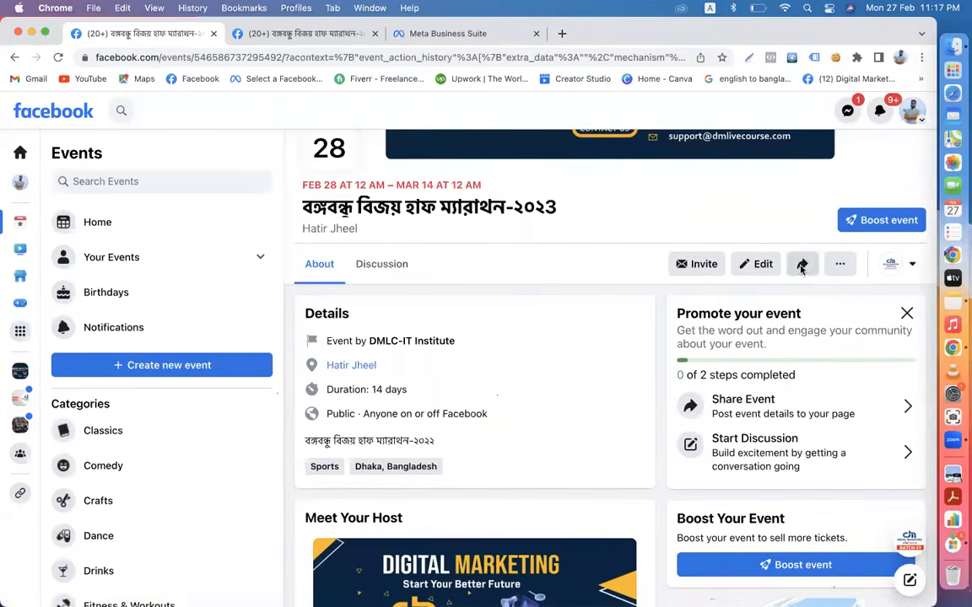
- Delete the marathon event entirely, choosing Delete Event rather than only cancelling it
click(840, 267)
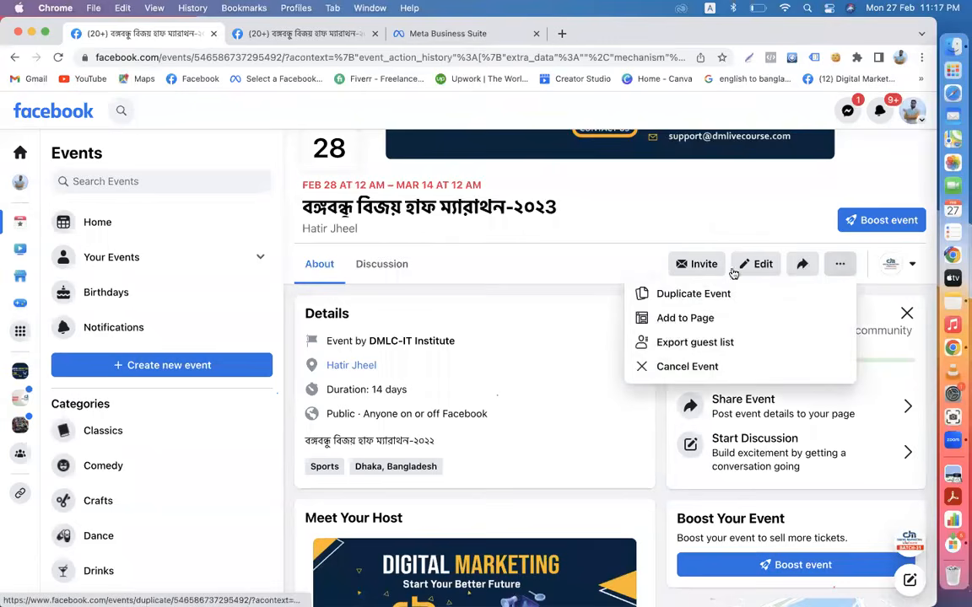
click(687, 368)
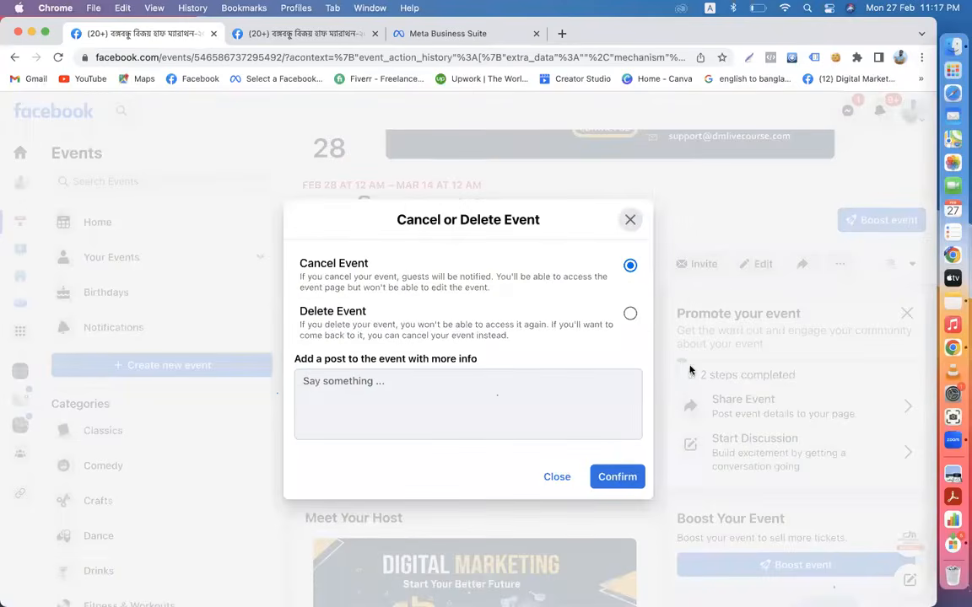
click(517, 332)
click(636, 433)
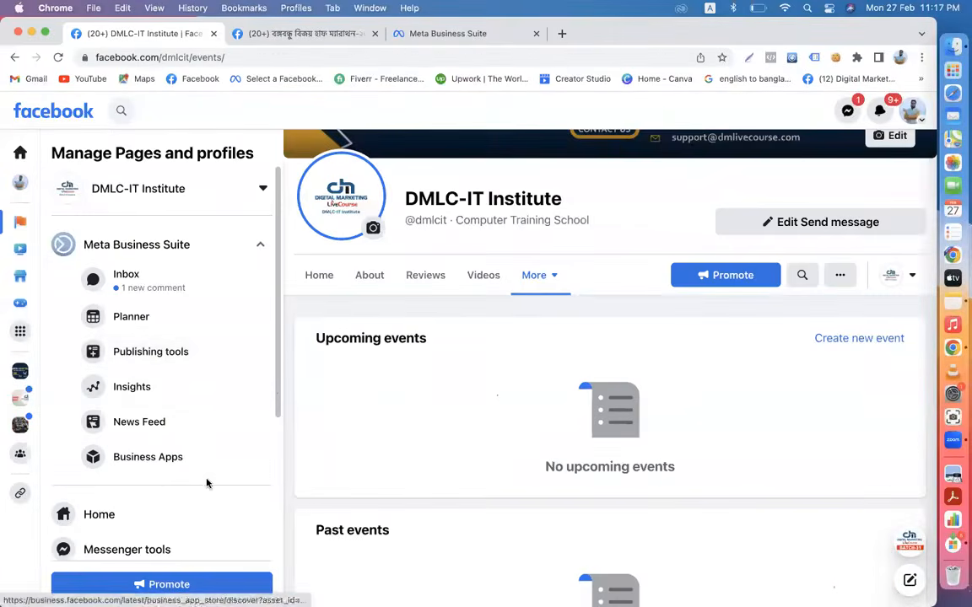
- Go to the DMLC-IT Institute page Home and discard a new post without posting
click(150, 515)
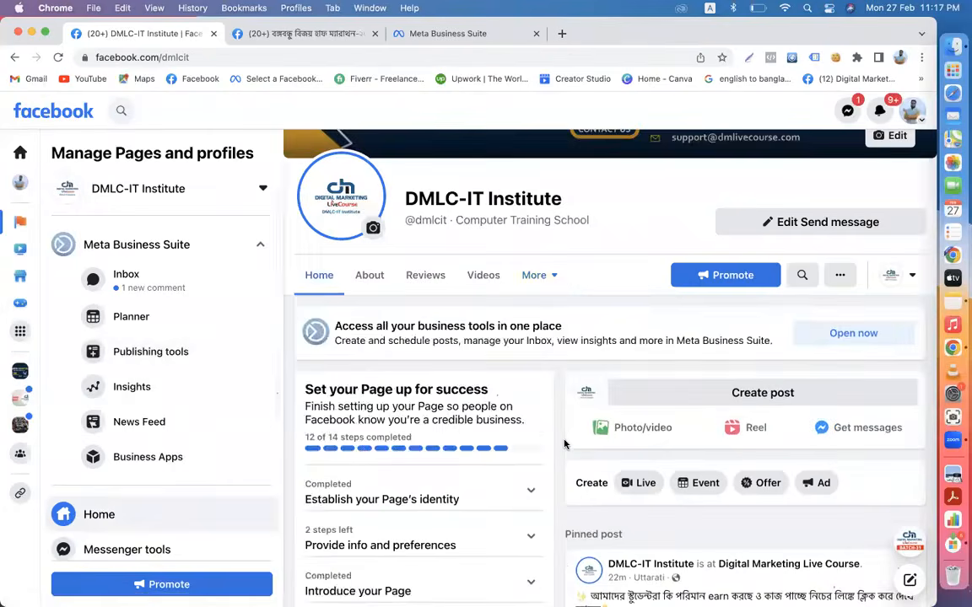
scroll(565, 444, down, 3)
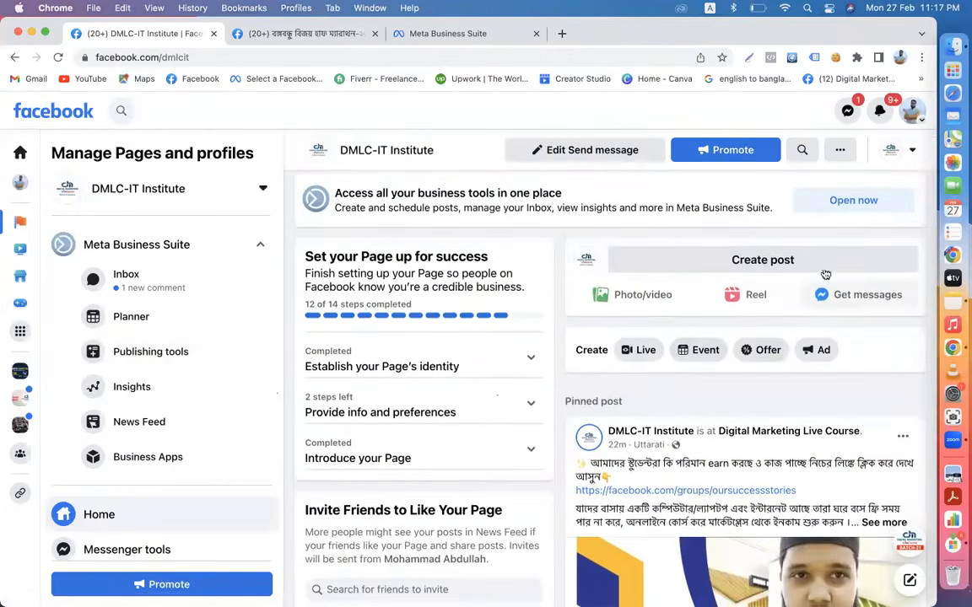
scroll(825, 274, up, 3)
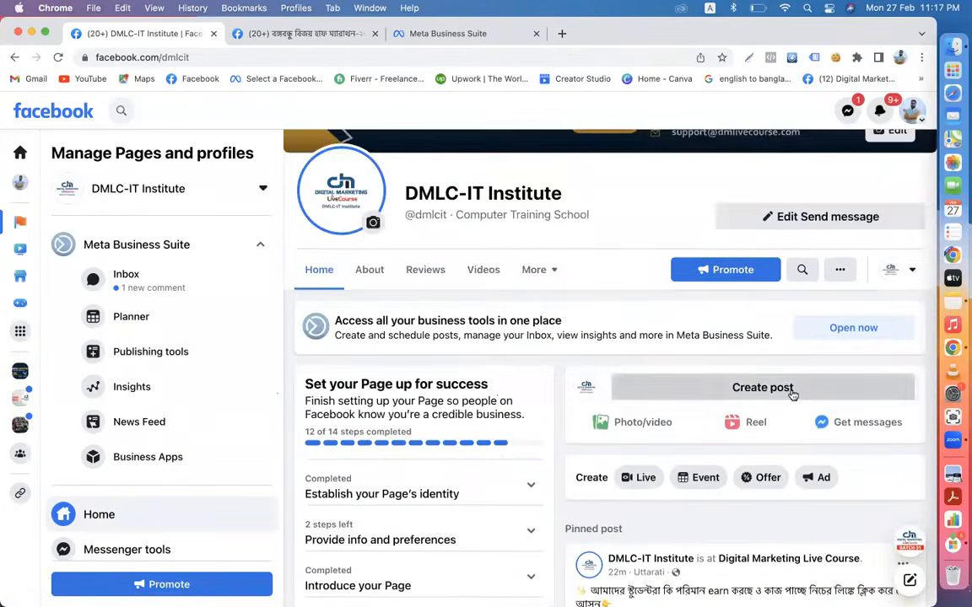
click(793, 396)
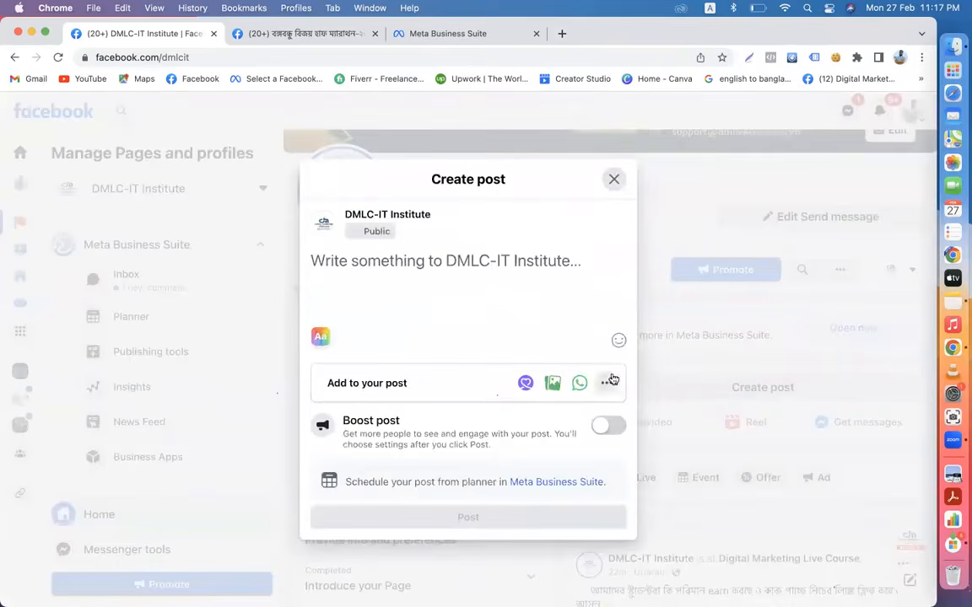
click(607, 383)
click(306, 216)
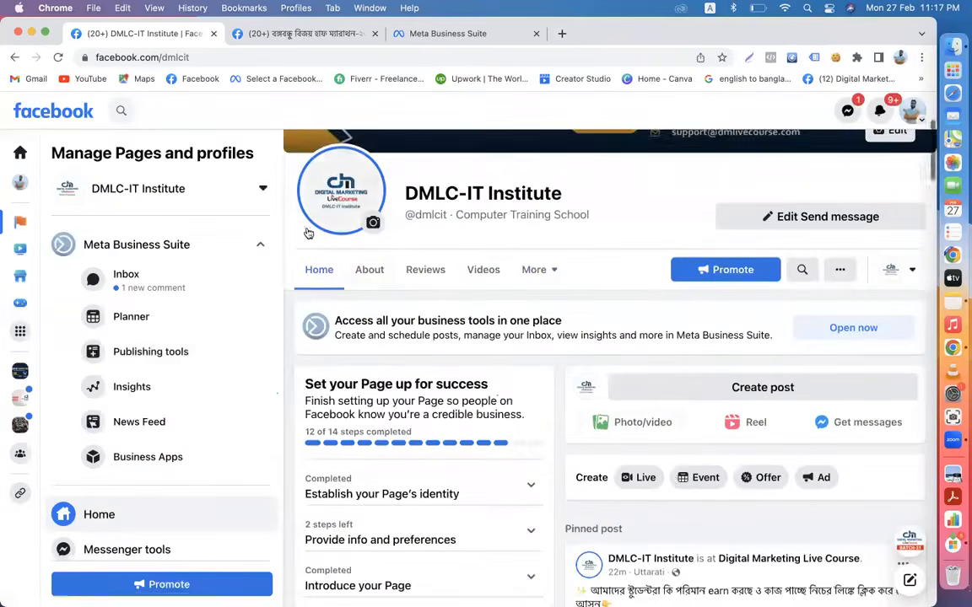
- Show the page's additional sections from the More tab
scroll(591, 380, down, 1)
scroll(554, 345, up, 1)
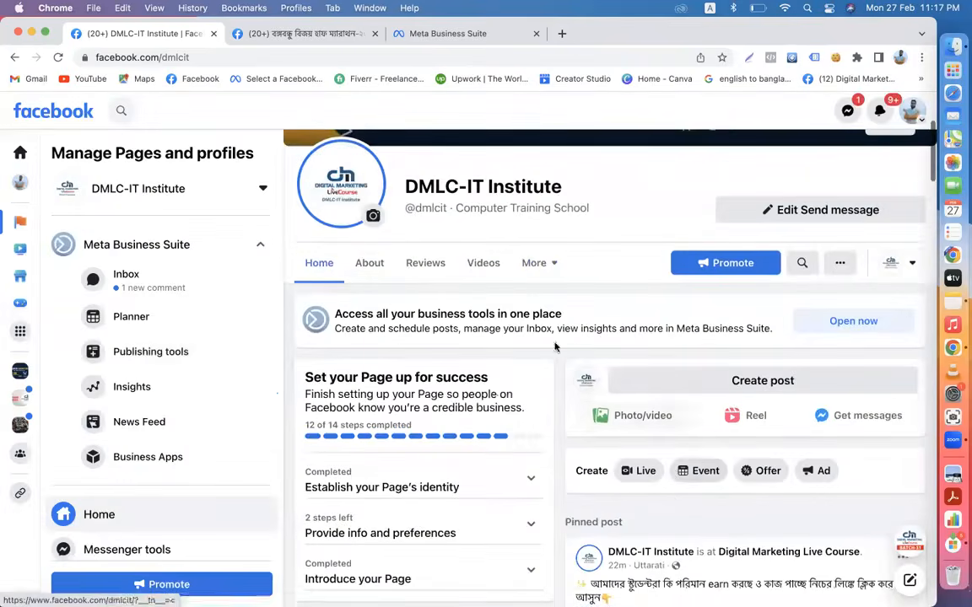
click(553, 268)
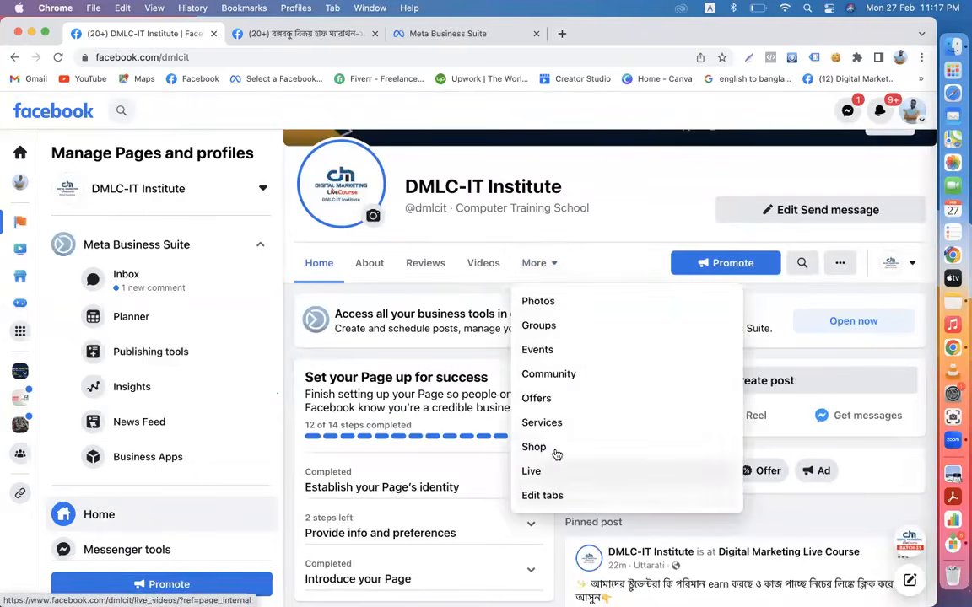
- Review the page's Tabs list in Templates and Tabs settings, then return to the page
click(544, 496)
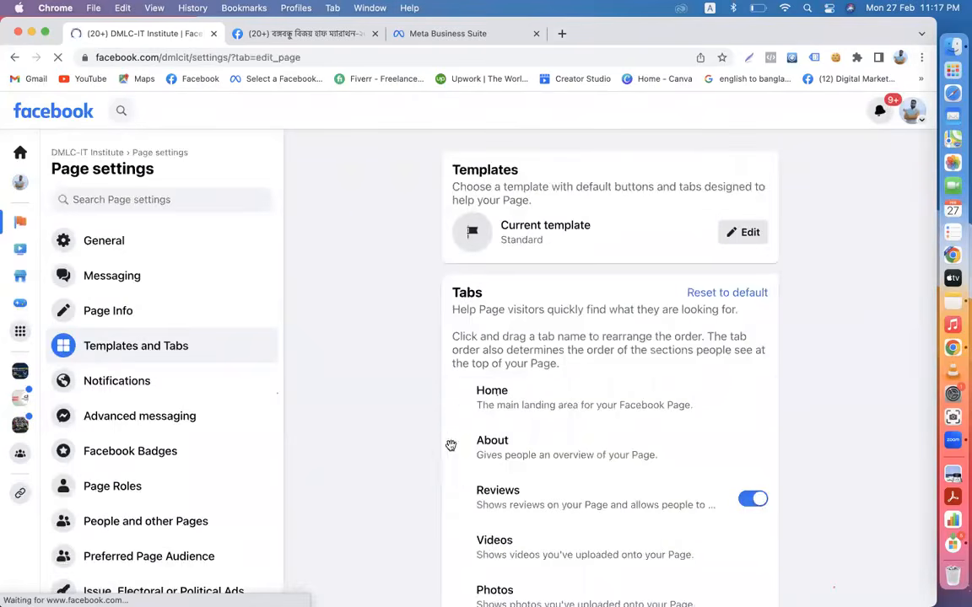
scroll(595, 448, down, 2)
scroll(594, 448, down, 5)
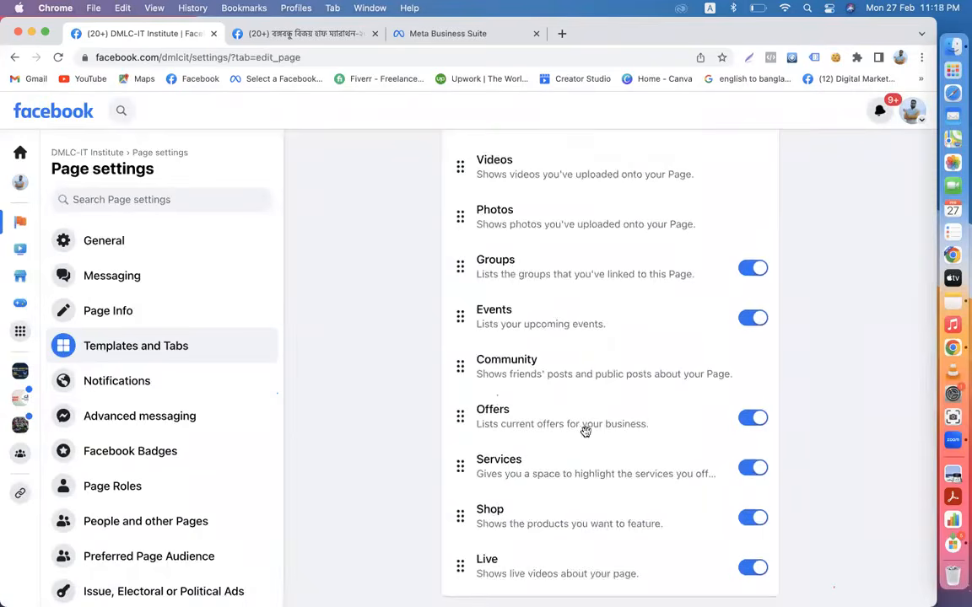
scroll(533, 360, up, 7)
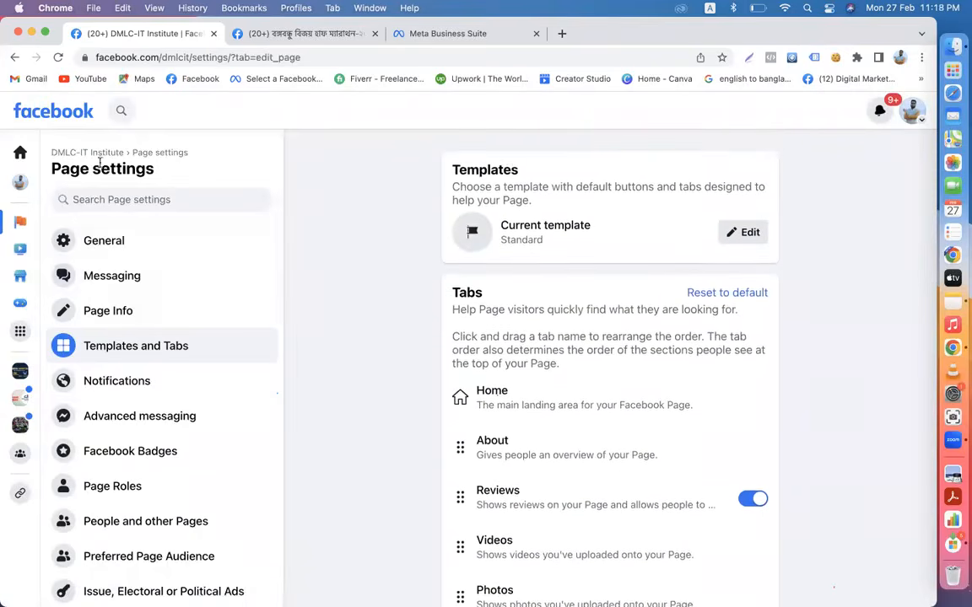
click(92, 153)
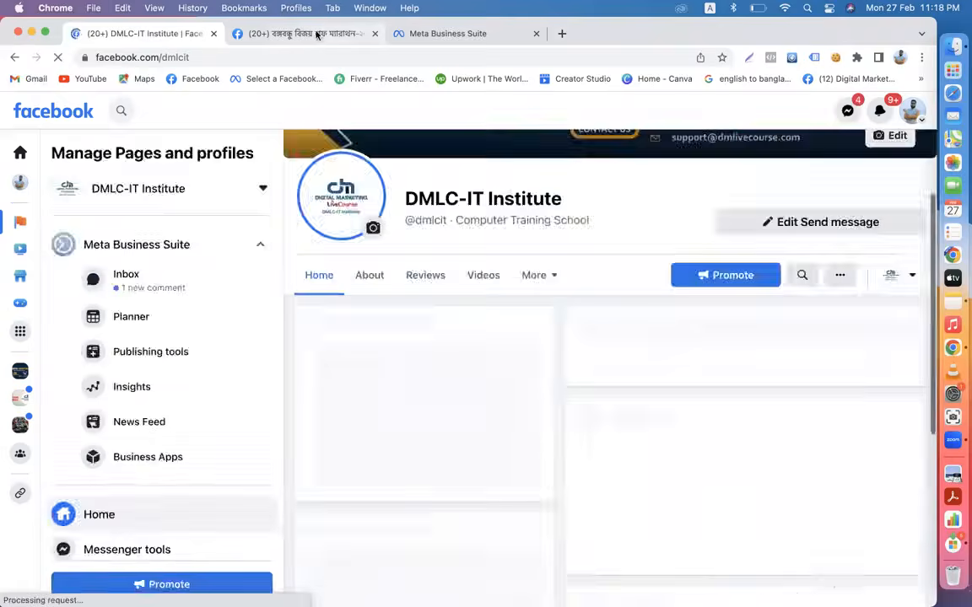
- Close the event and Meta Business Suite tabs, leaving the DMLC-IT Institute page on Home
click(270, 33)
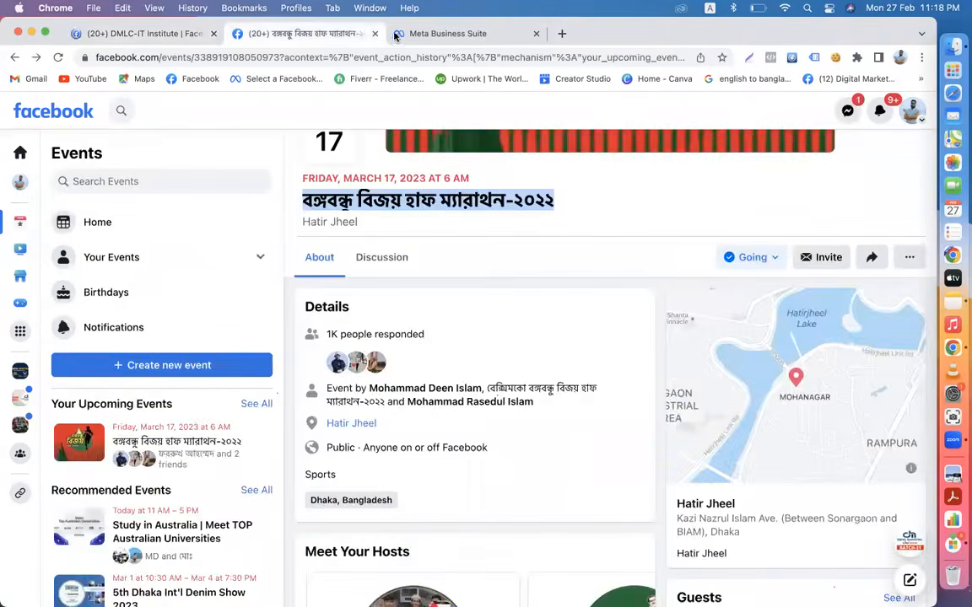
key(ctrl+Tab)
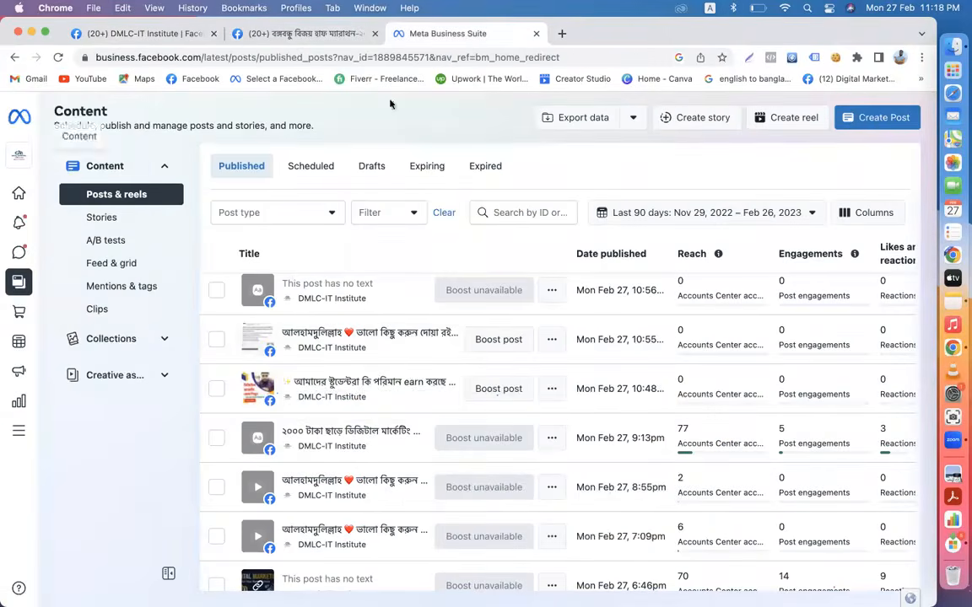
click(323, 34)
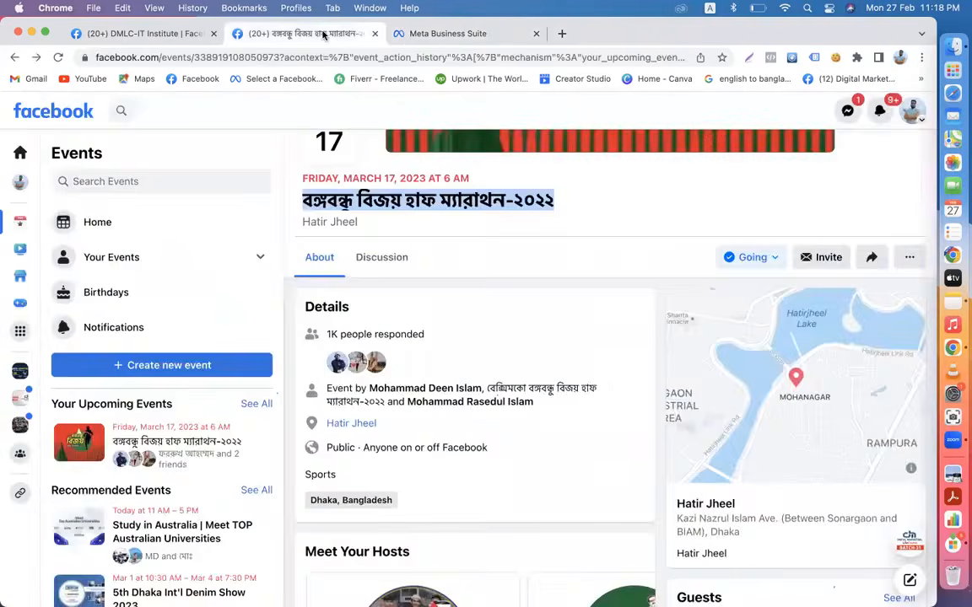
click(375, 36)
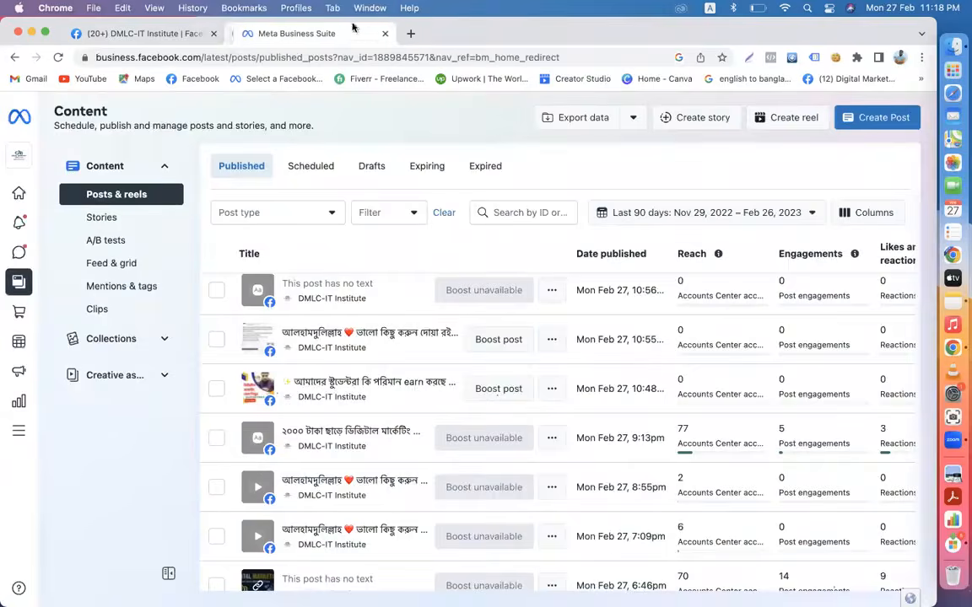
click(143, 34)
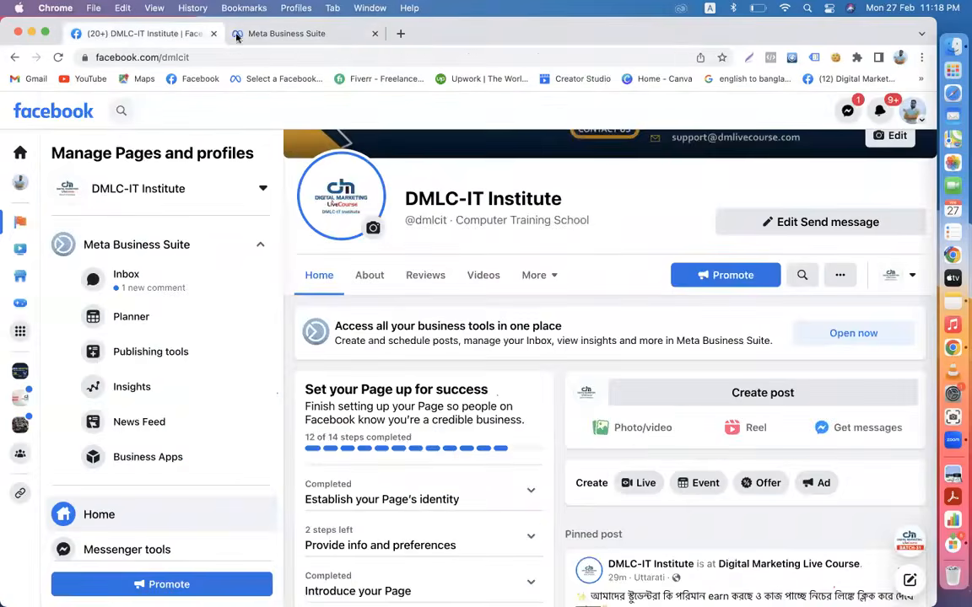
click(375, 34)
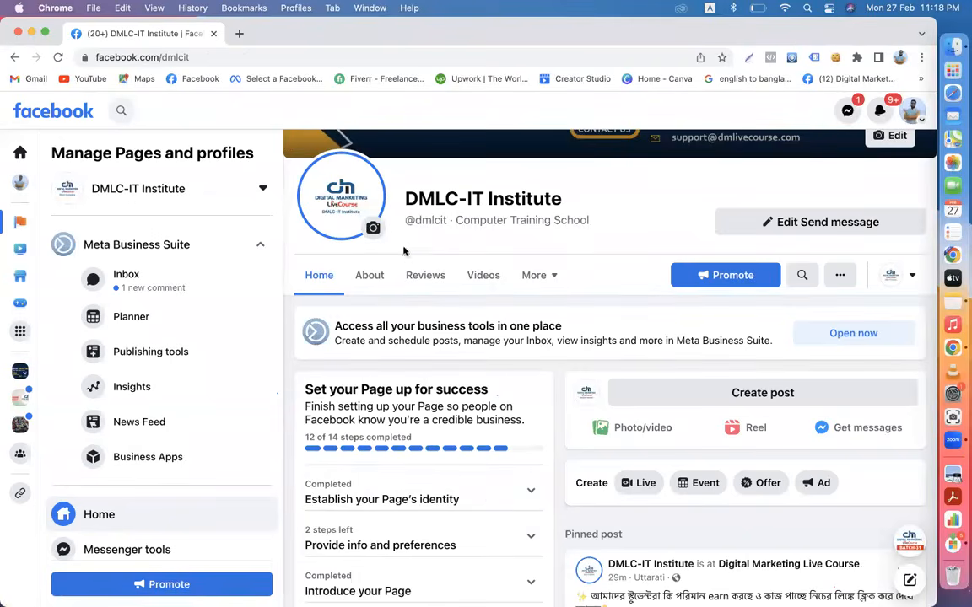
click(295, 269)
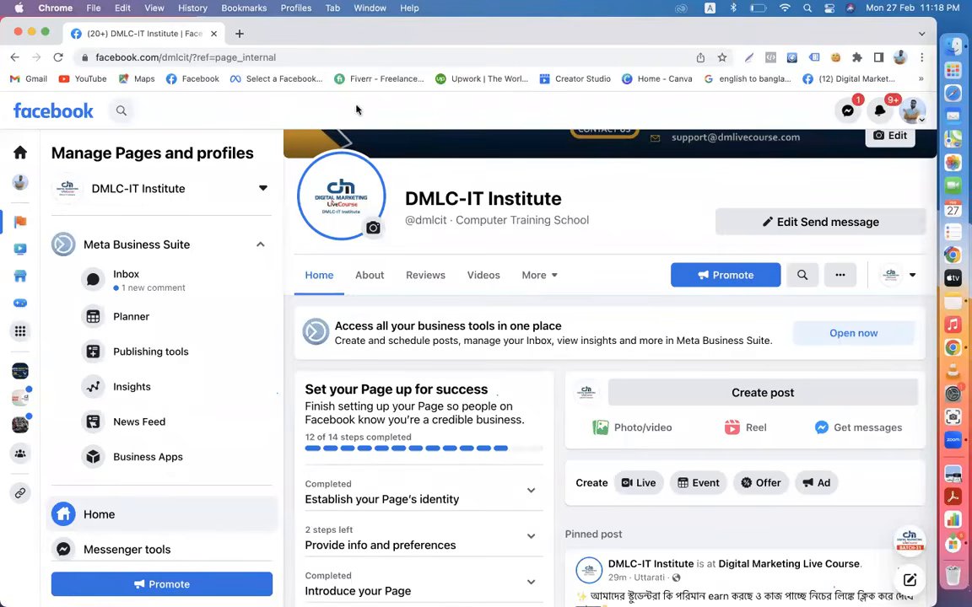
- Open a new browser tab beside the DMLC-IT Institute page tab
click(239, 33)
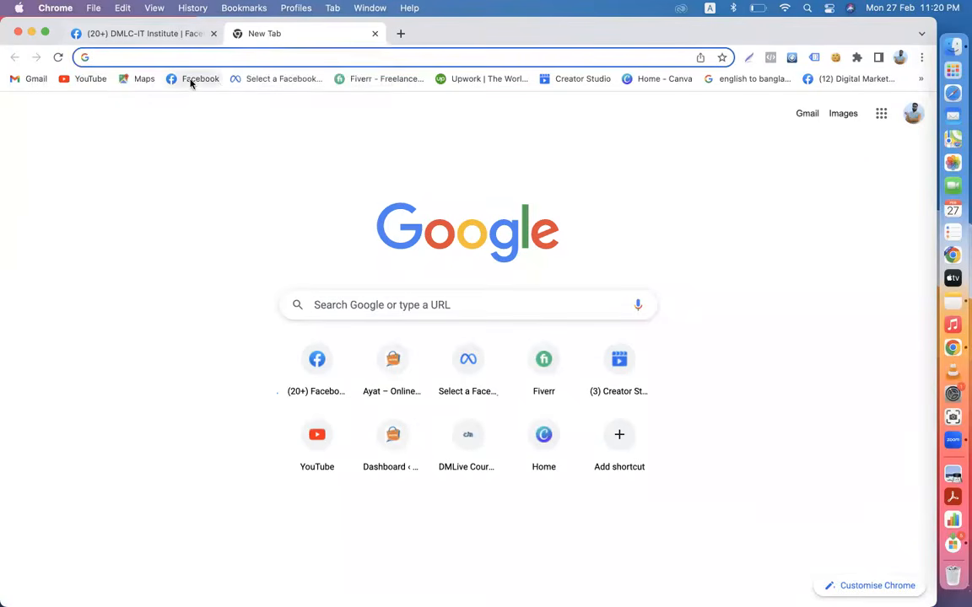
- Open the Digital Marketing Live Course Batch 31 group and bring up the purple post's options
click(190, 80)
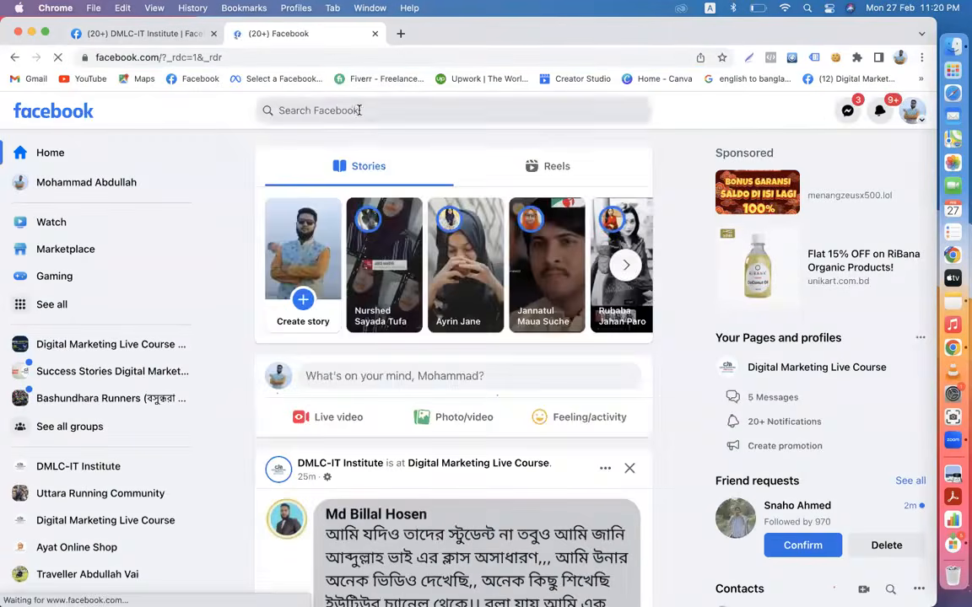
click(355, 108)
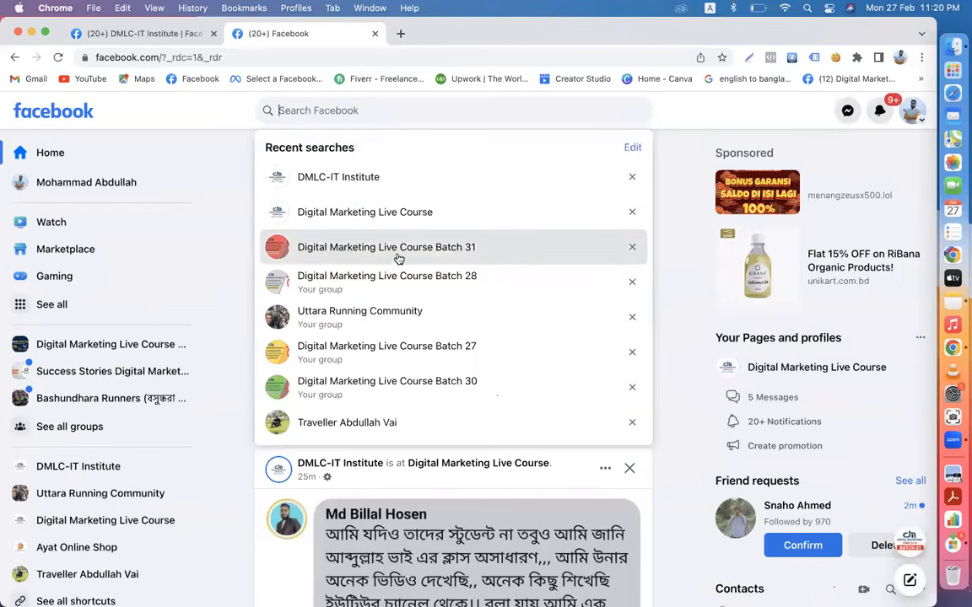
click(456, 259)
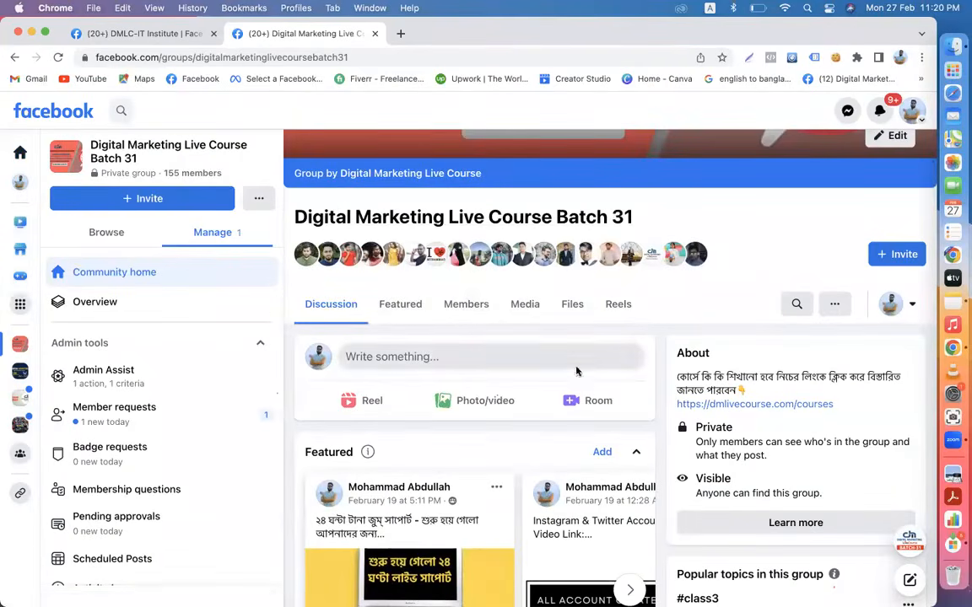
scroll(578, 371, down, 10)
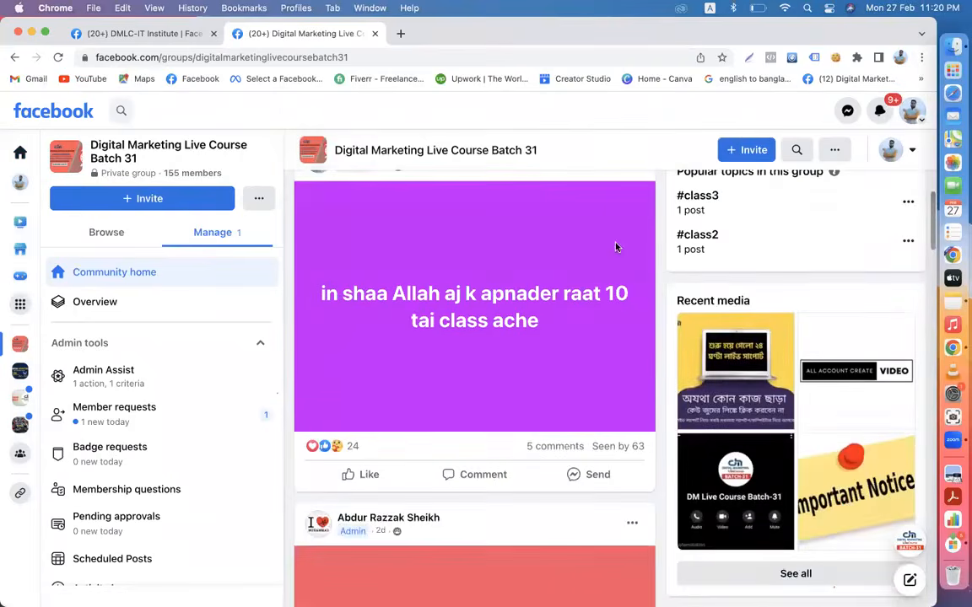
scroll(612, 240, up, 2)
click(631, 246)
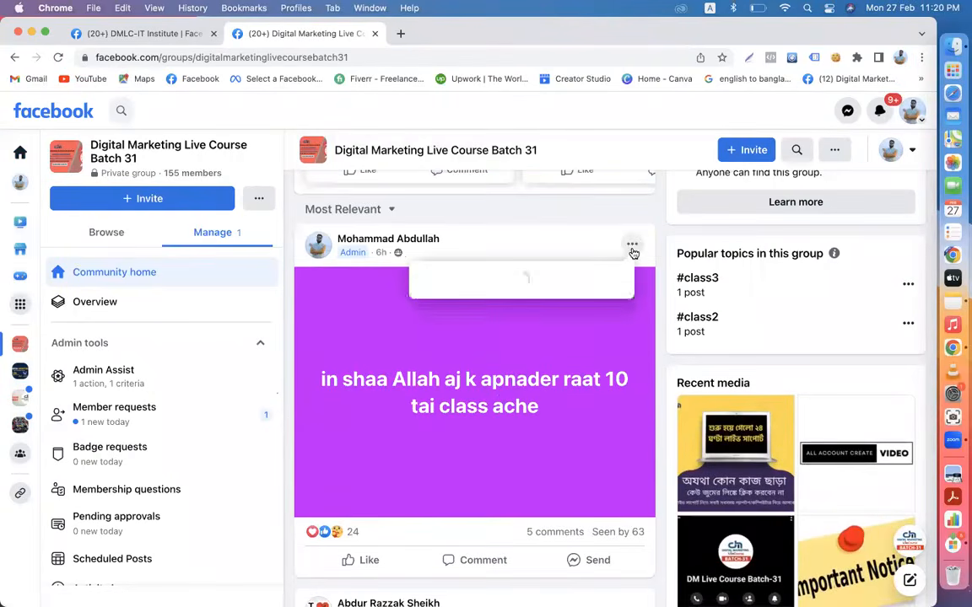
- Delete the purple class-announcement post and remove the red no-class notice from the group
click(491, 396)
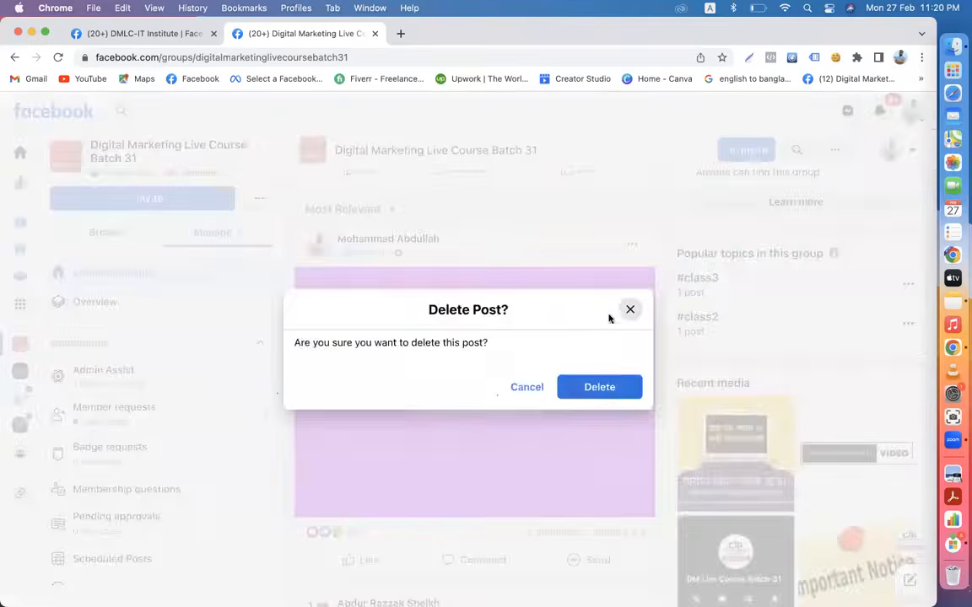
click(597, 395)
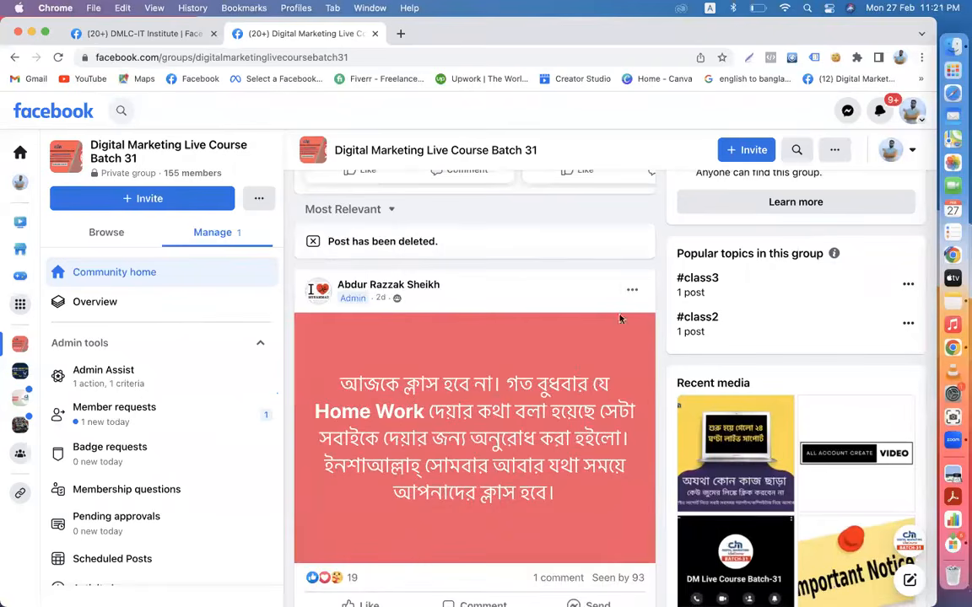
click(630, 296)
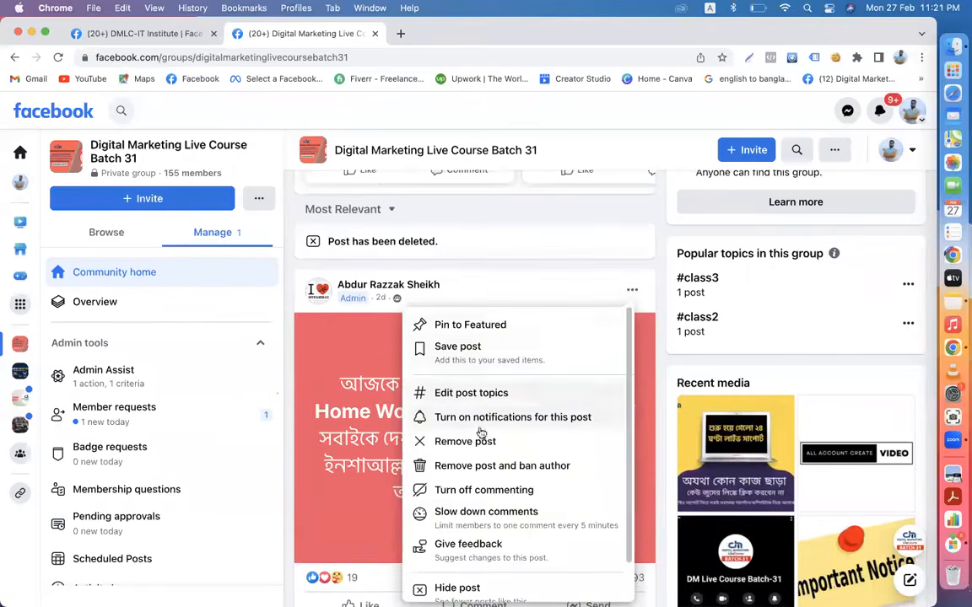
click(478, 444)
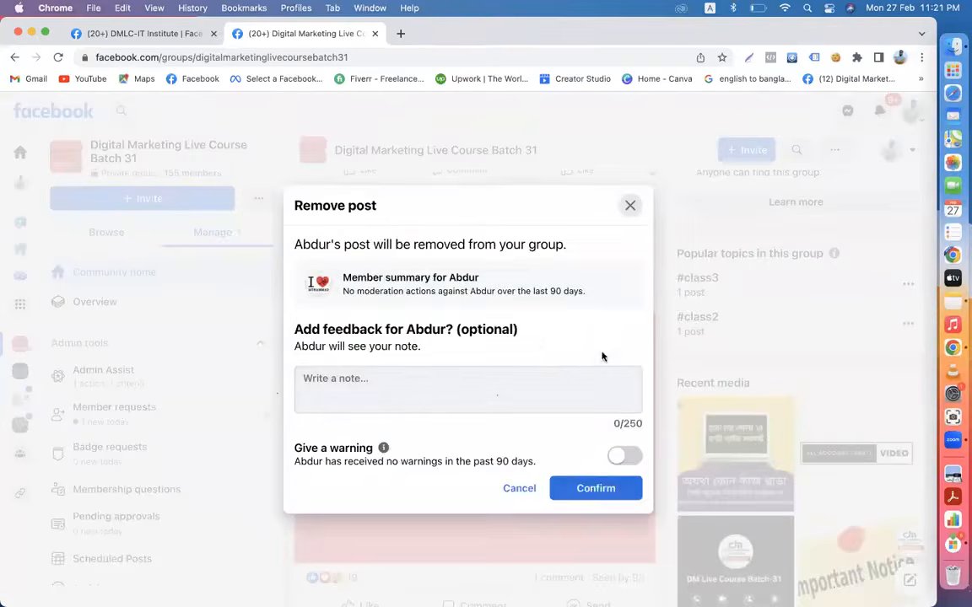
click(586, 489)
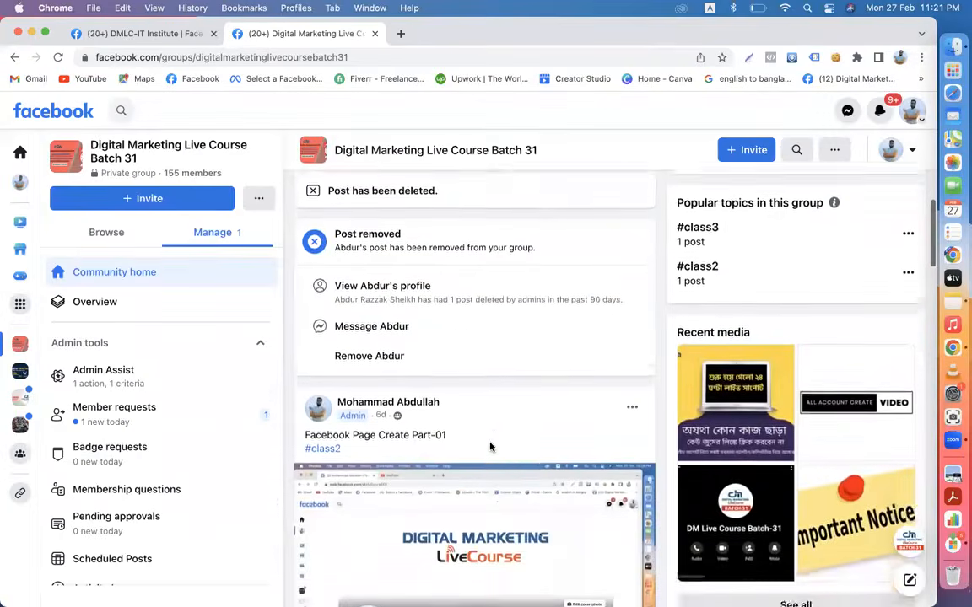
- Scroll through the group feed, check notifications, and go back to the Facebook home feed
scroll(486, 447, down, 5)
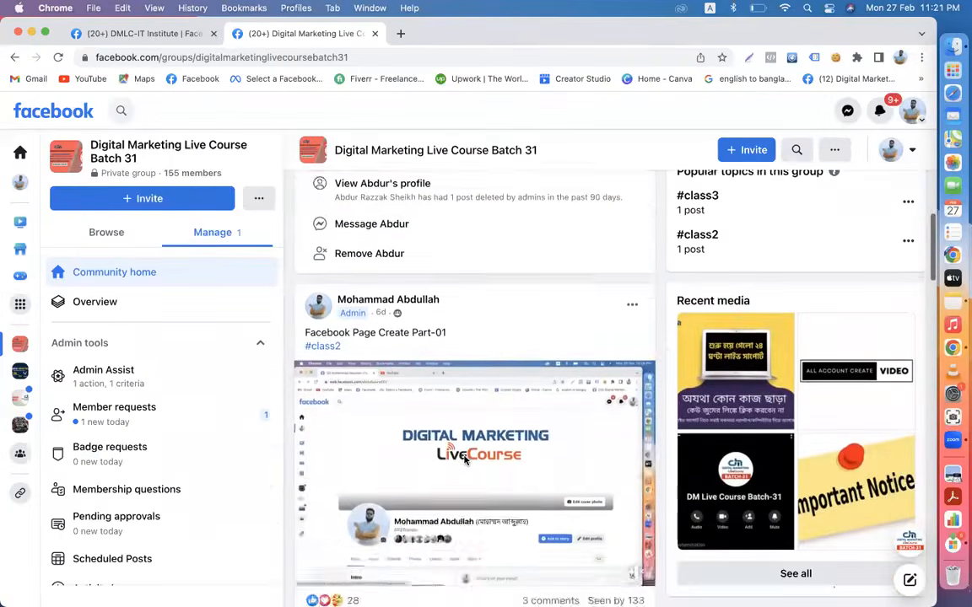
scroll(465, 460, down, 6)
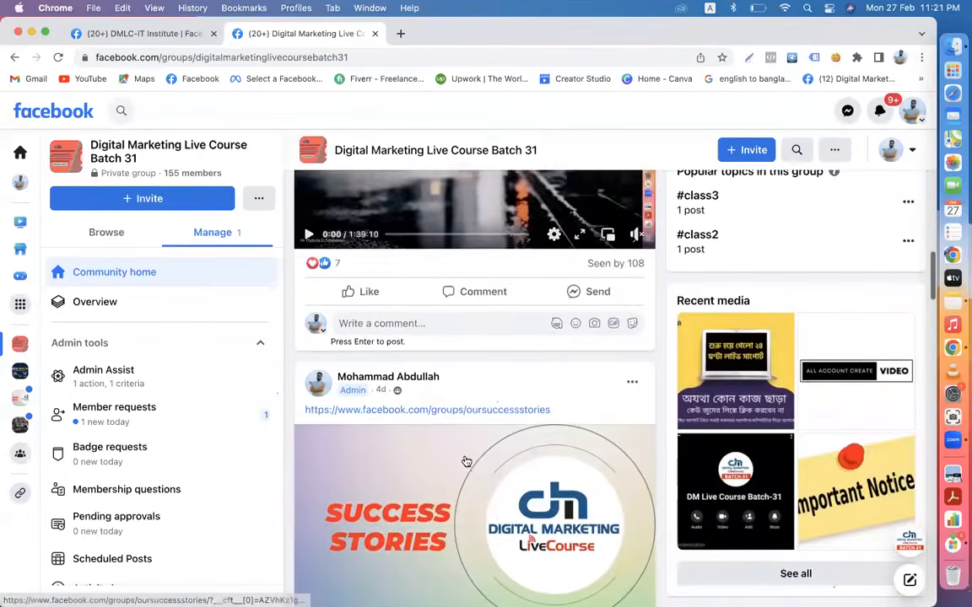
scroll(466, 462, down, 10)
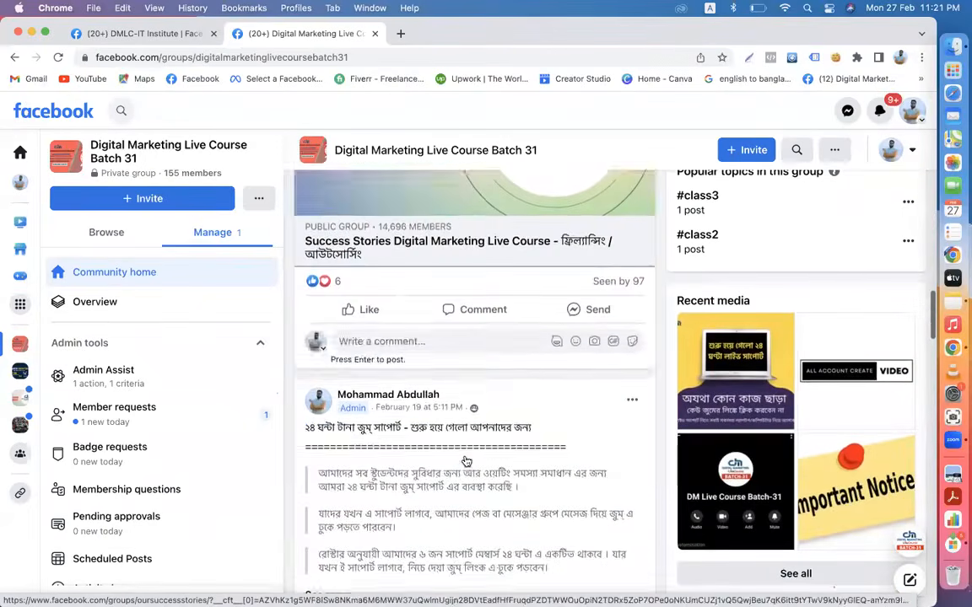
scroll(466, 461, down, 5)
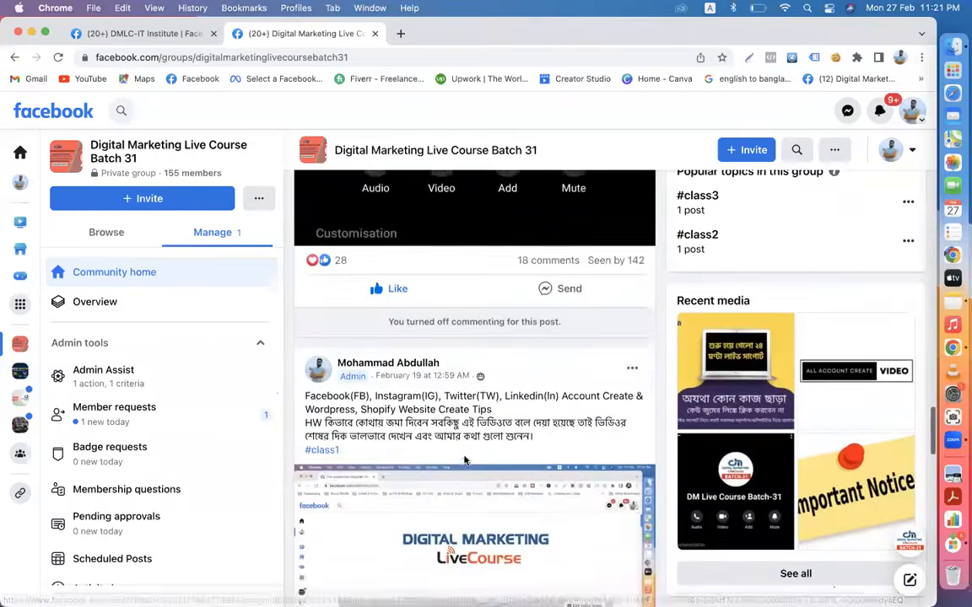
scroll(466, 460, down, 5)
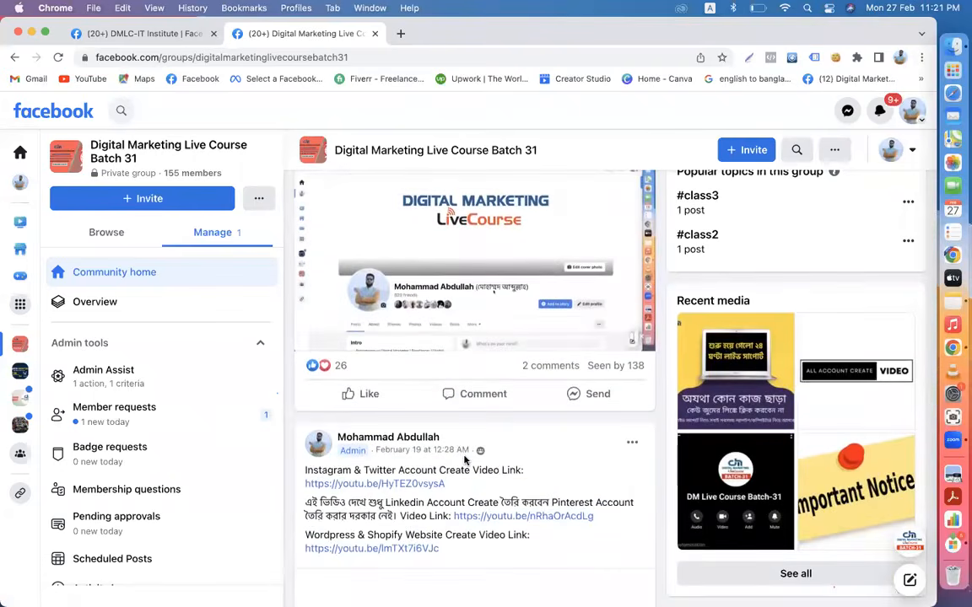
scroll(464, 460, down, 15)
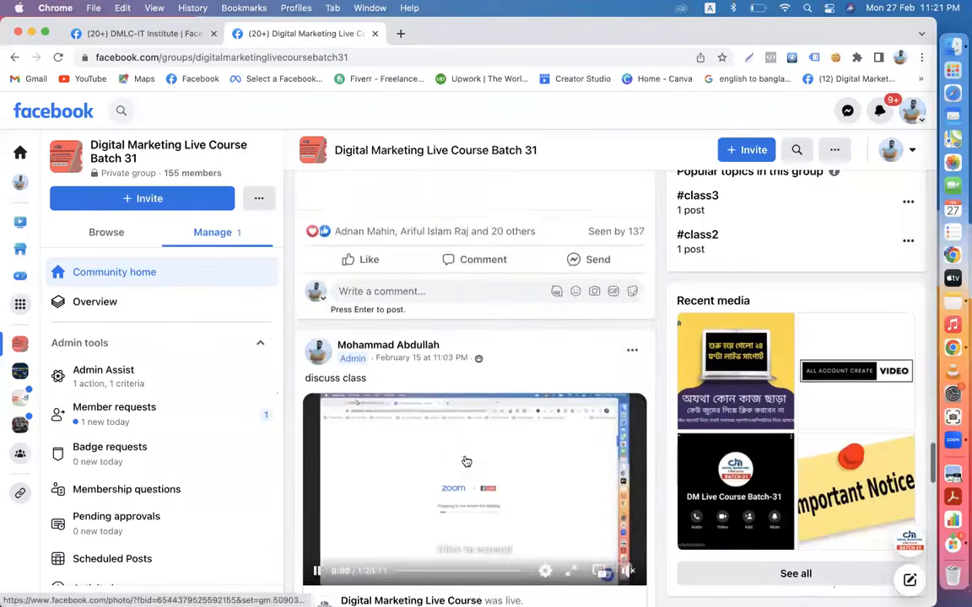
scroll(466, 462, down, 9)
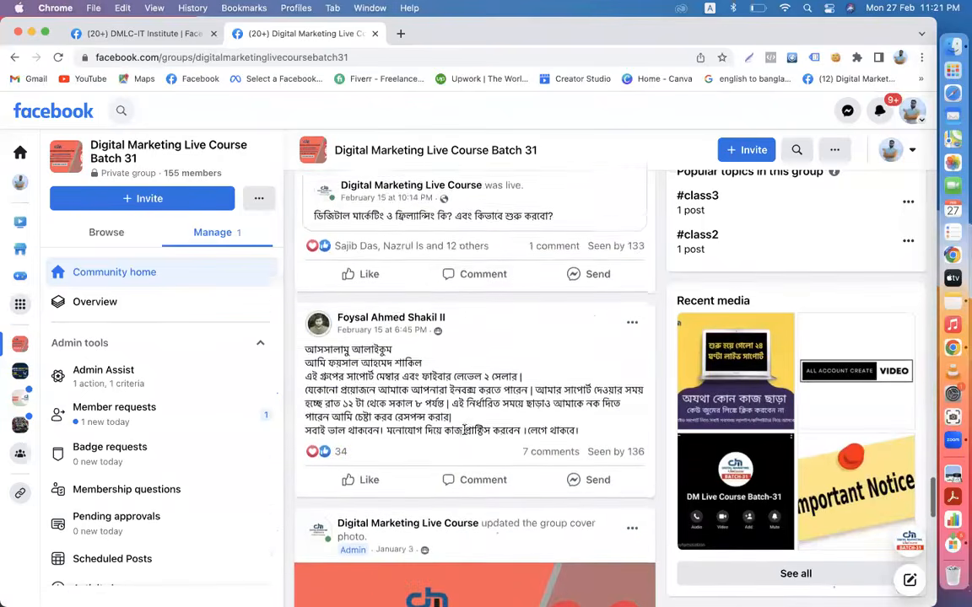
scroll(464, 430, down, 12)
scroll(463, 433, down, 10)
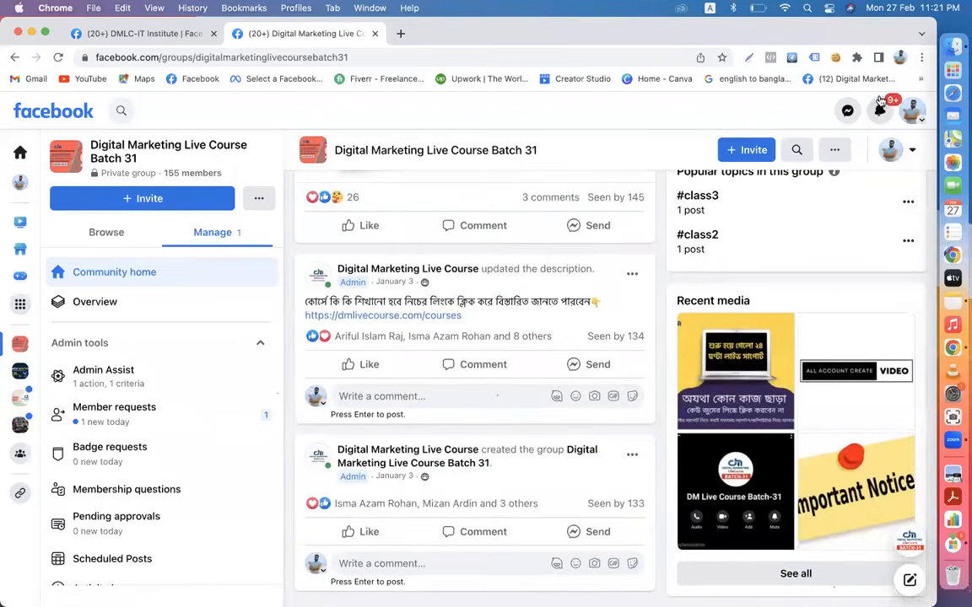
click(880, 110)
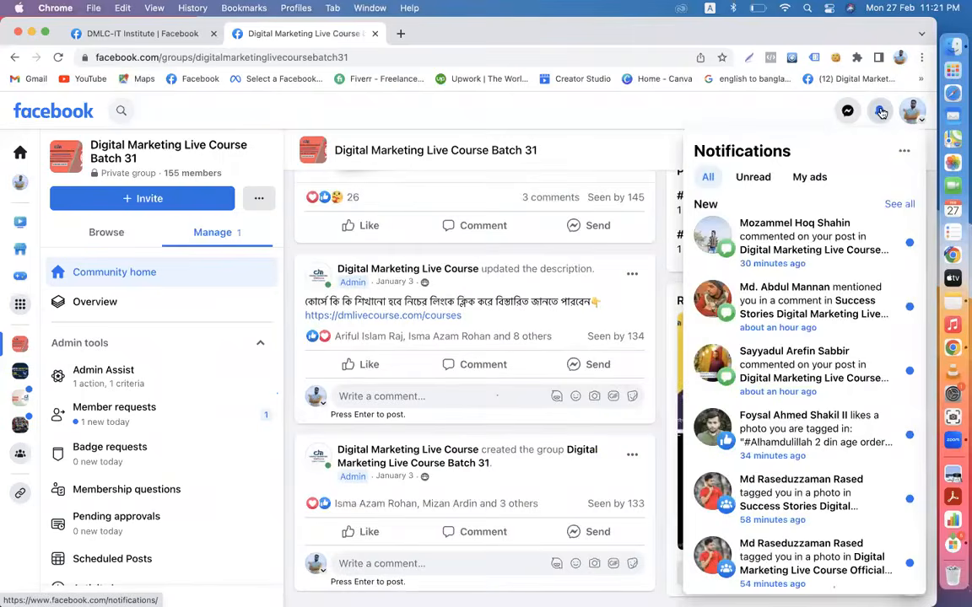
click(880, 110)
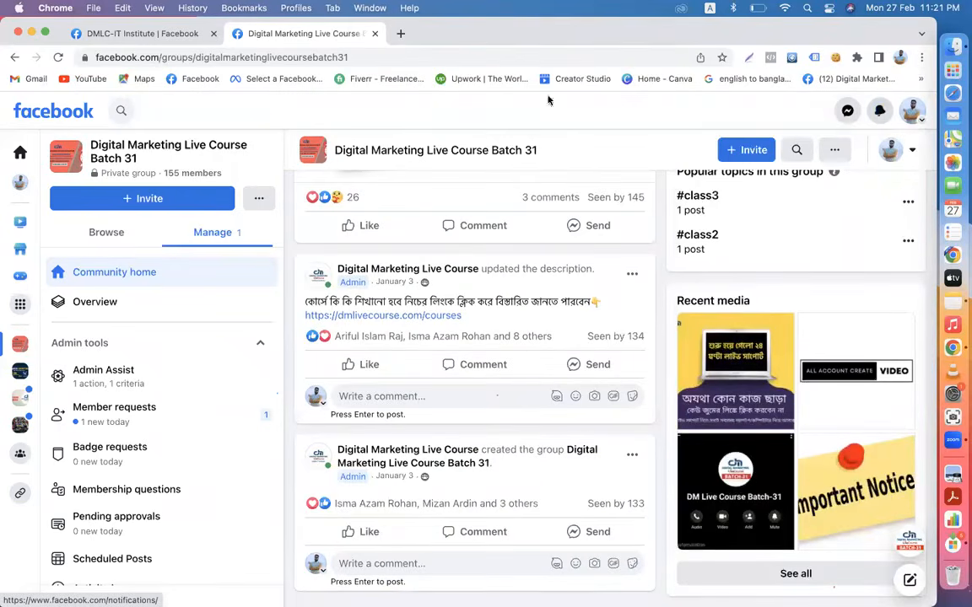
click(69, 113)
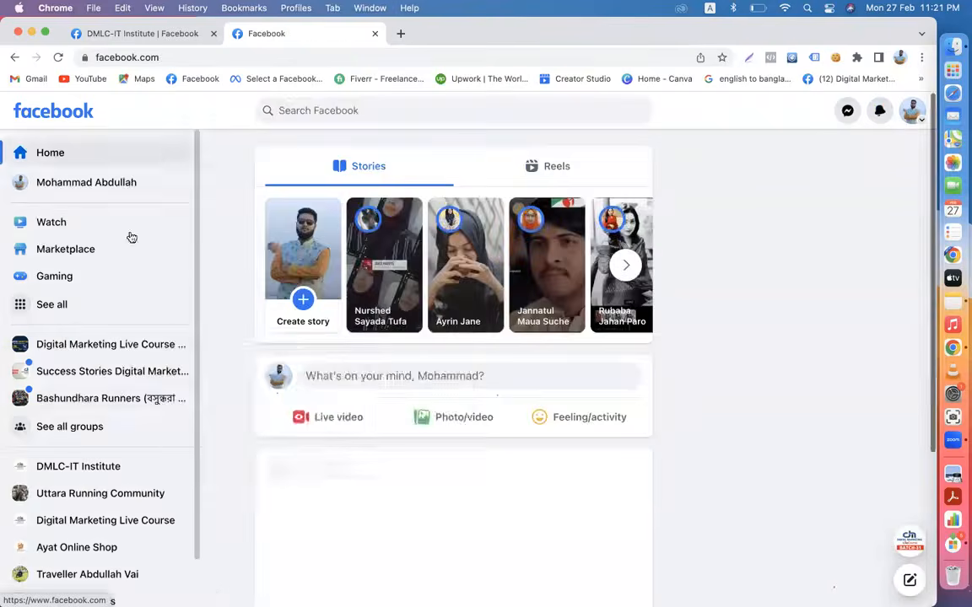
- Open the Digital Marketing Live Course official group and browse its feed without searching
click(75, 344)
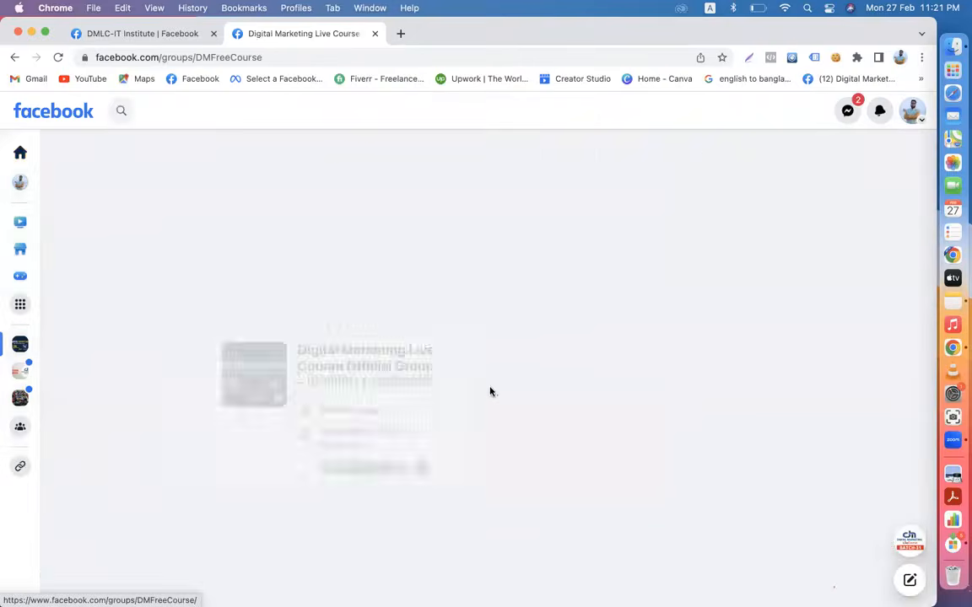
click(797, 325)
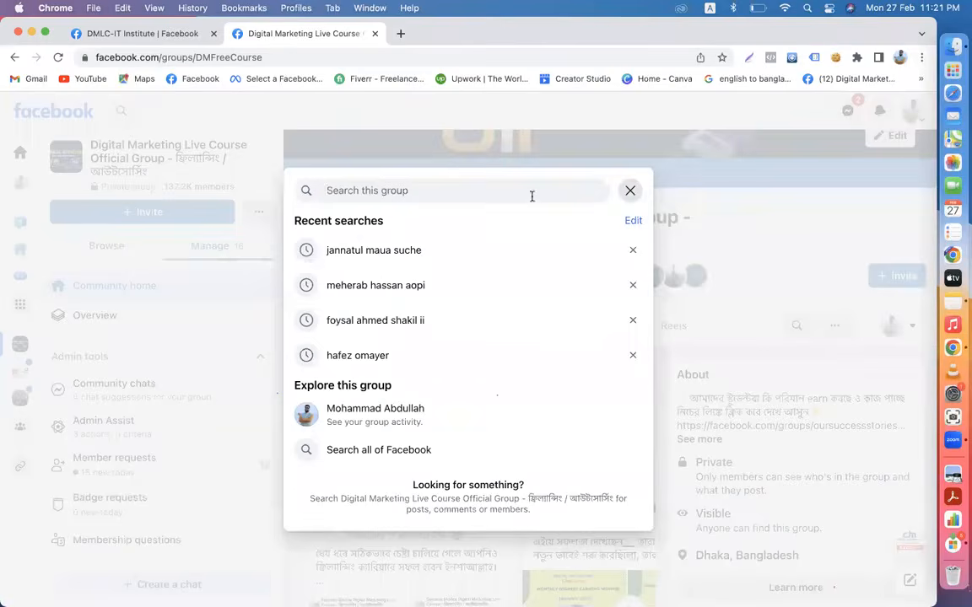
click(630, 192)
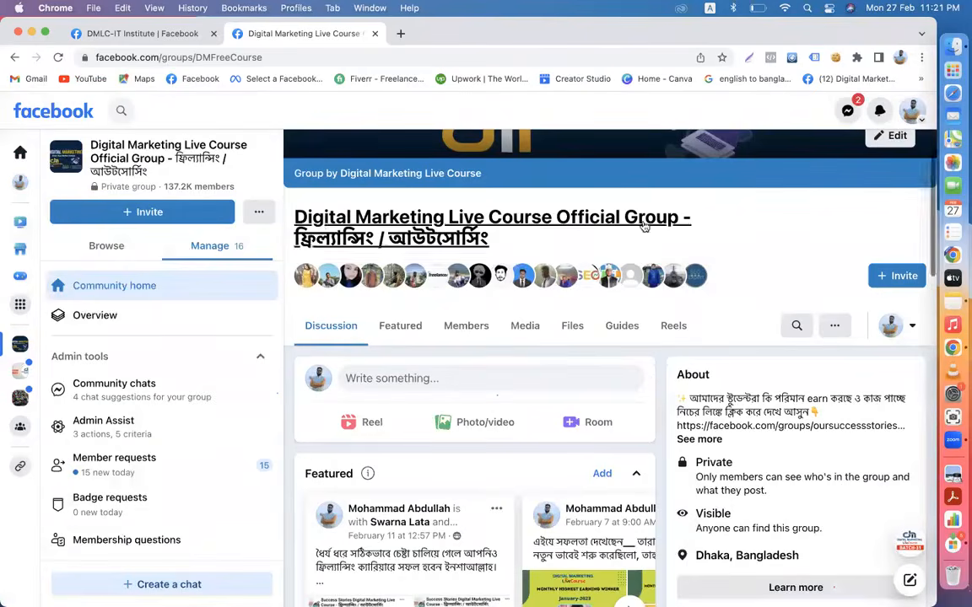
scroll(652, 367, down, 15)
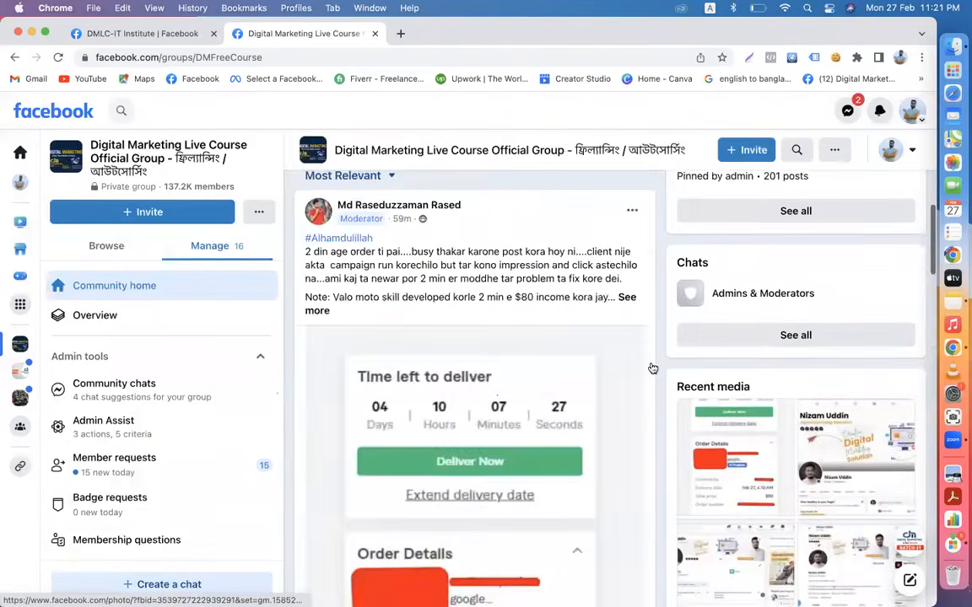
scroll(652, 367, down, 5)
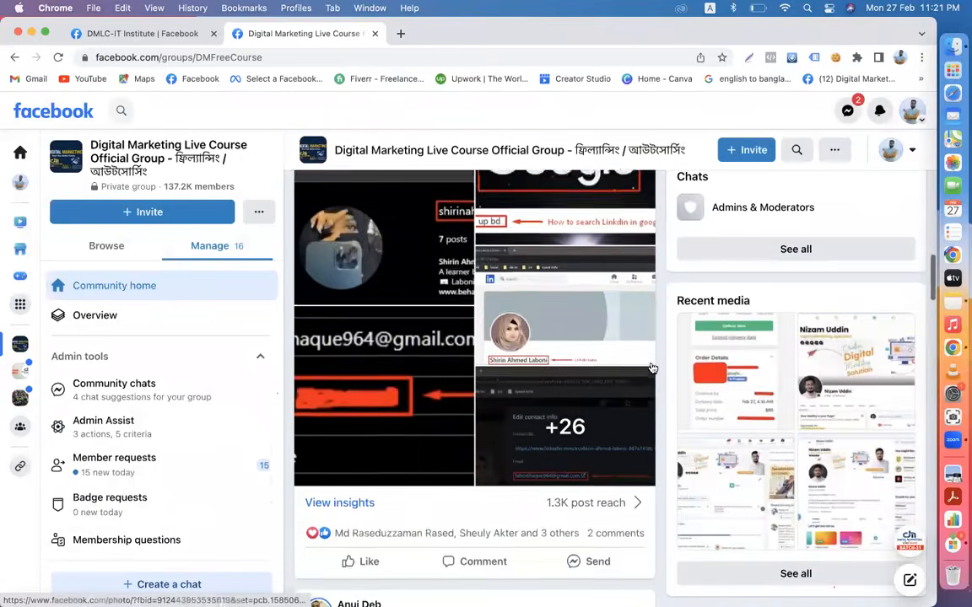
scroll(652, 367, up, 4)
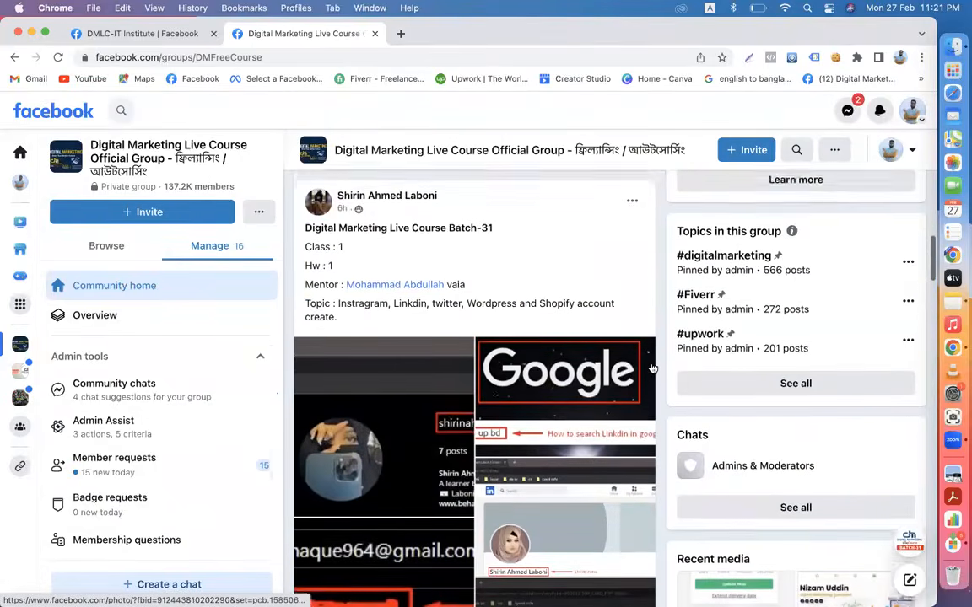
- View all images of the Batch-31 post, through to the Pantheon sign-up screenshot, then close the viewer
click(388, 375)
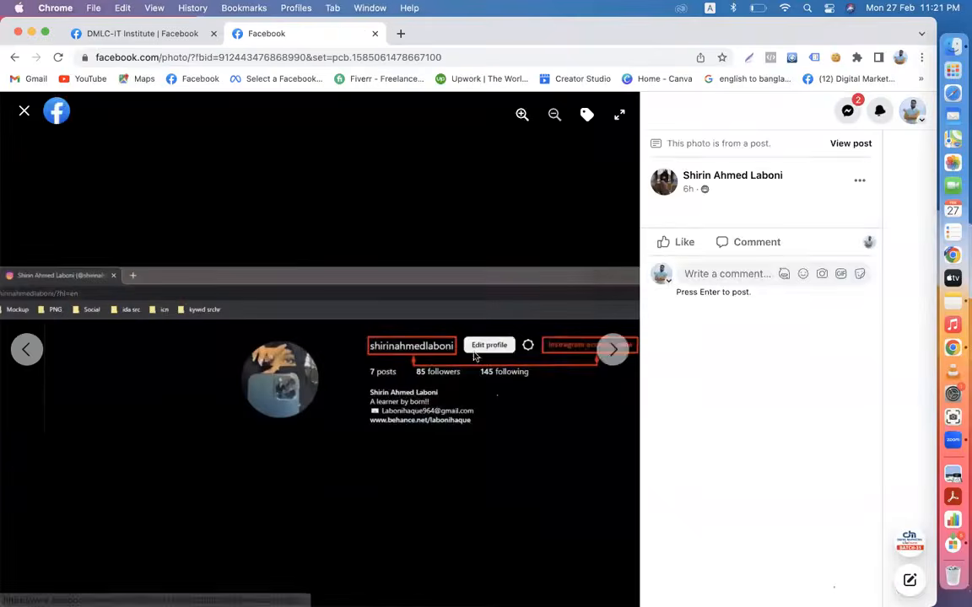
click(615, 351)
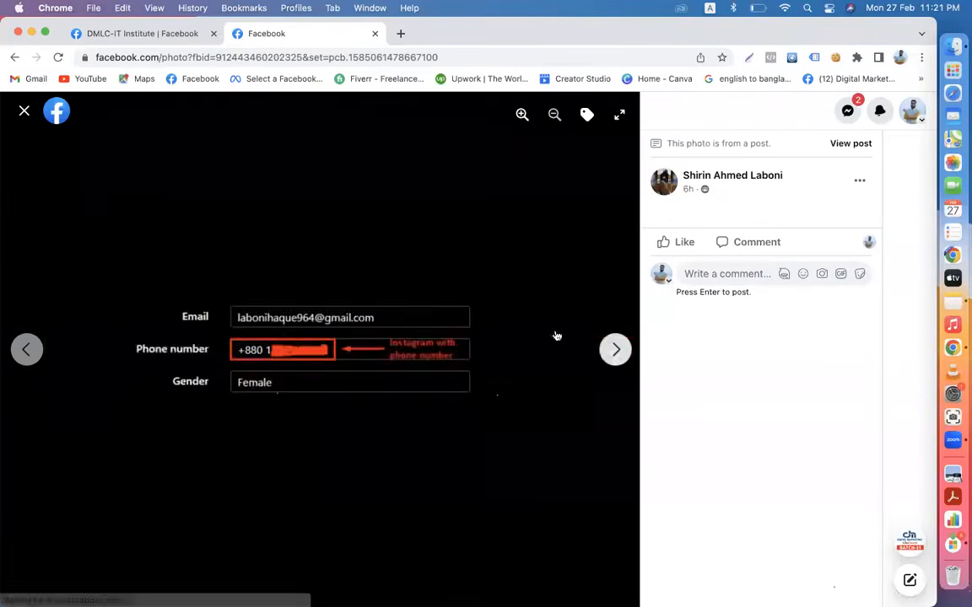
click(615, 353)
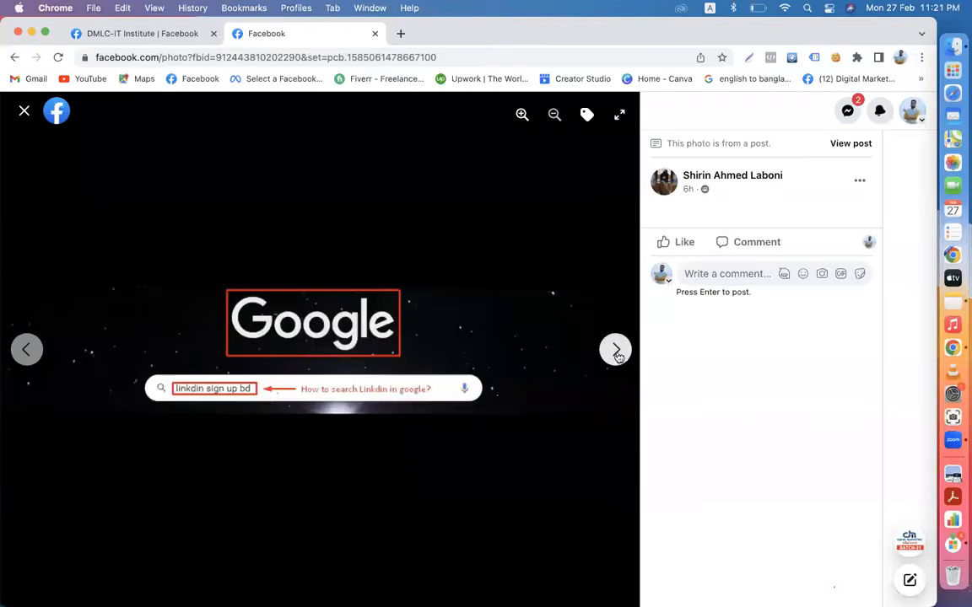
click(617, 351)
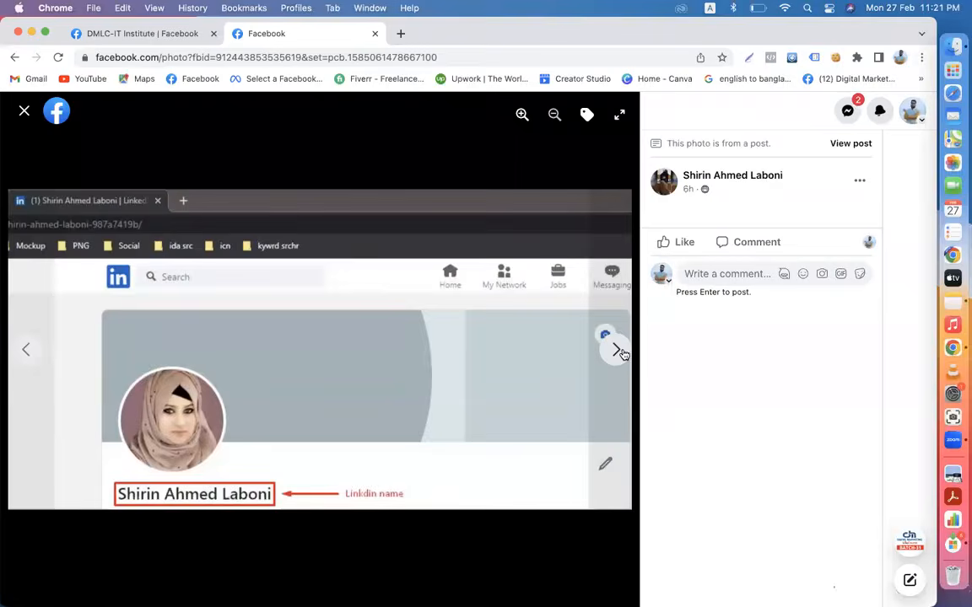
click(618, 351)
click(619, 352)
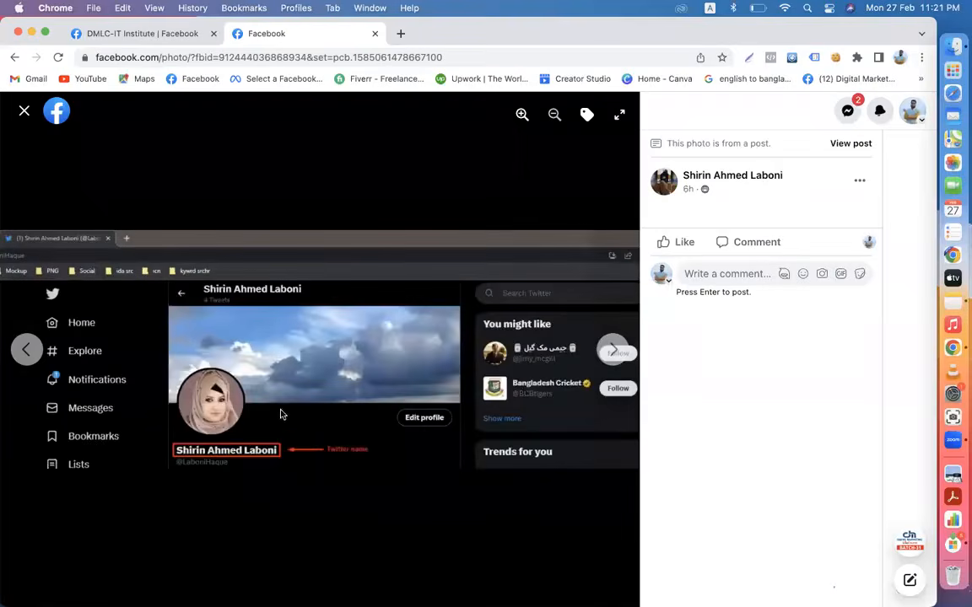
click(618, 352)
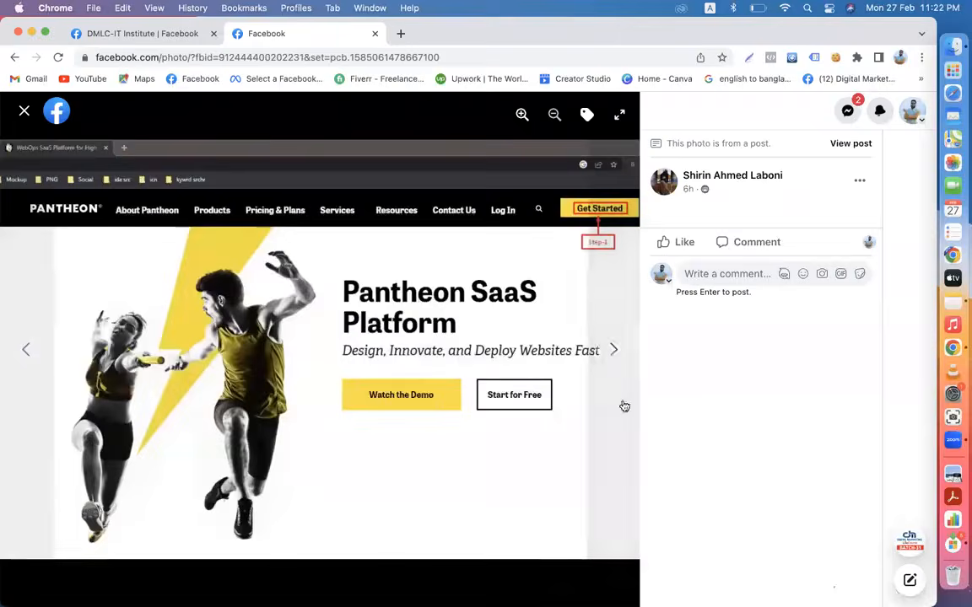
click(615, 350)
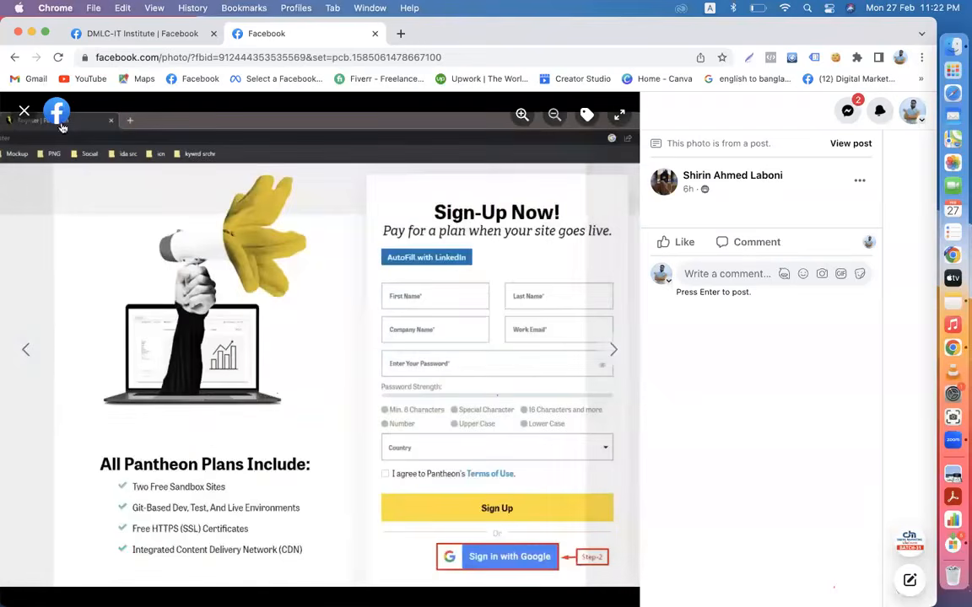
click(25, 111)
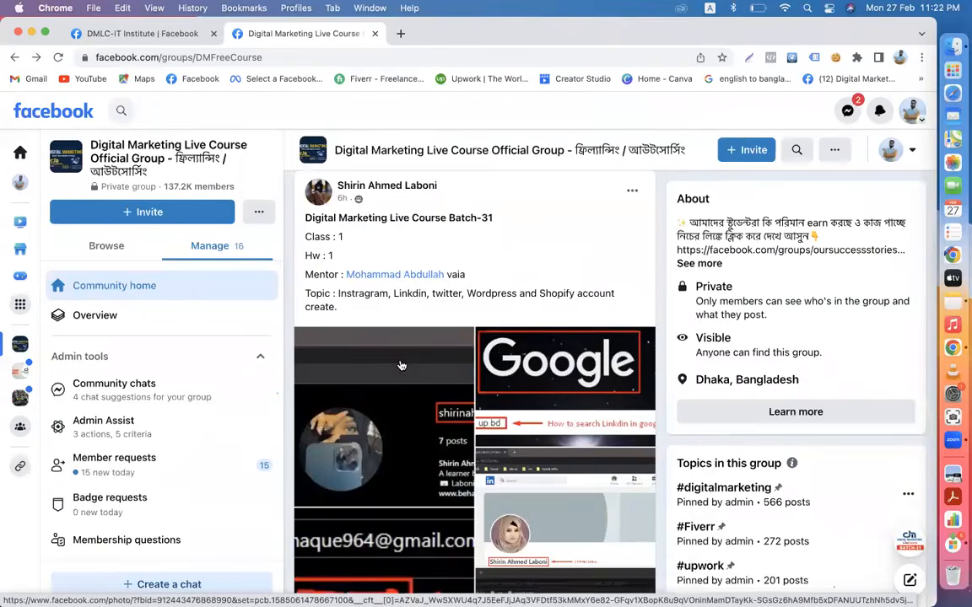
- Like the Batch-31 post, bringing it to 5 reactions, and return to the DMLC-IT Institute tab
scroll(401, 366, down, 4)
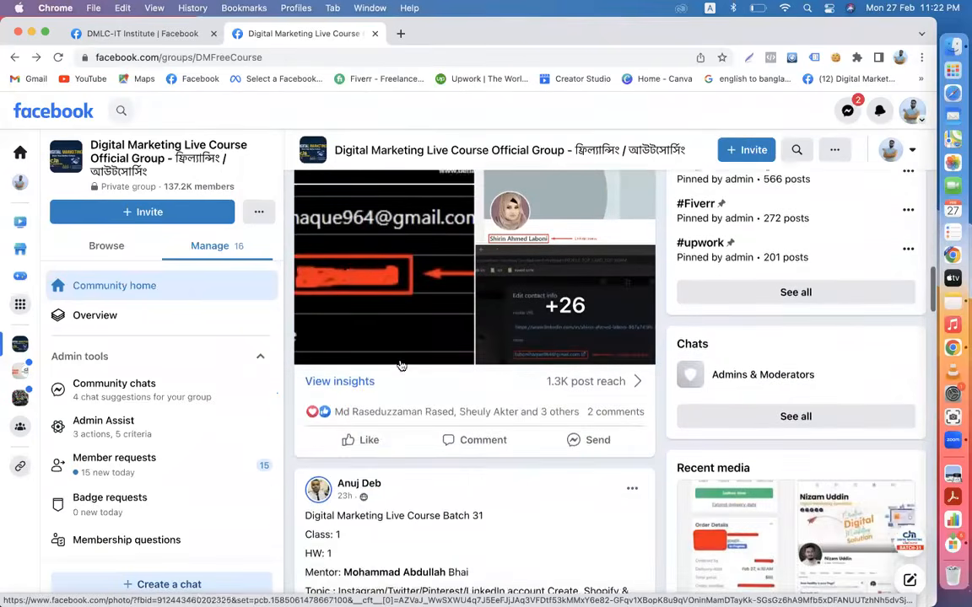
click(368, 423)
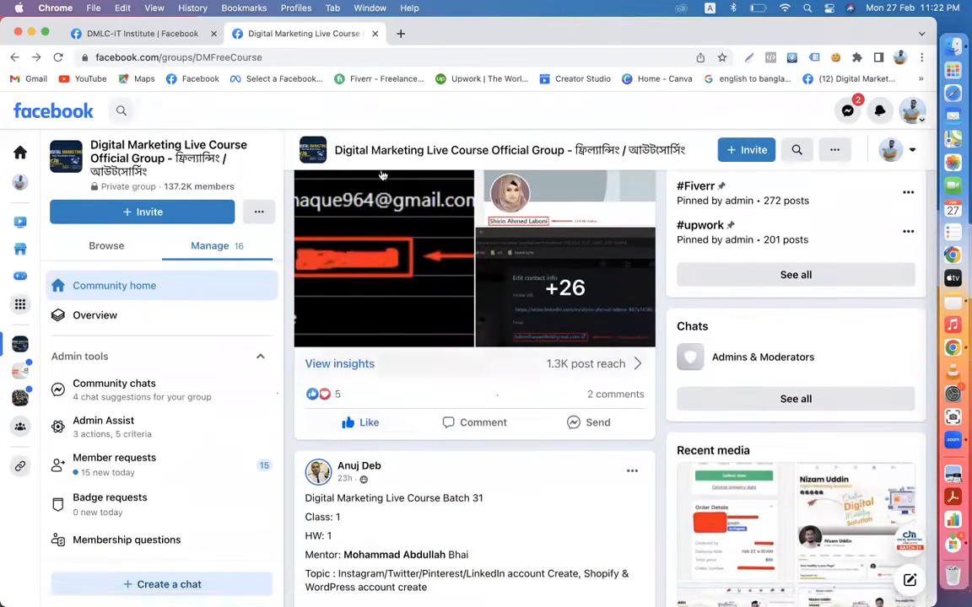
click(132, 34)
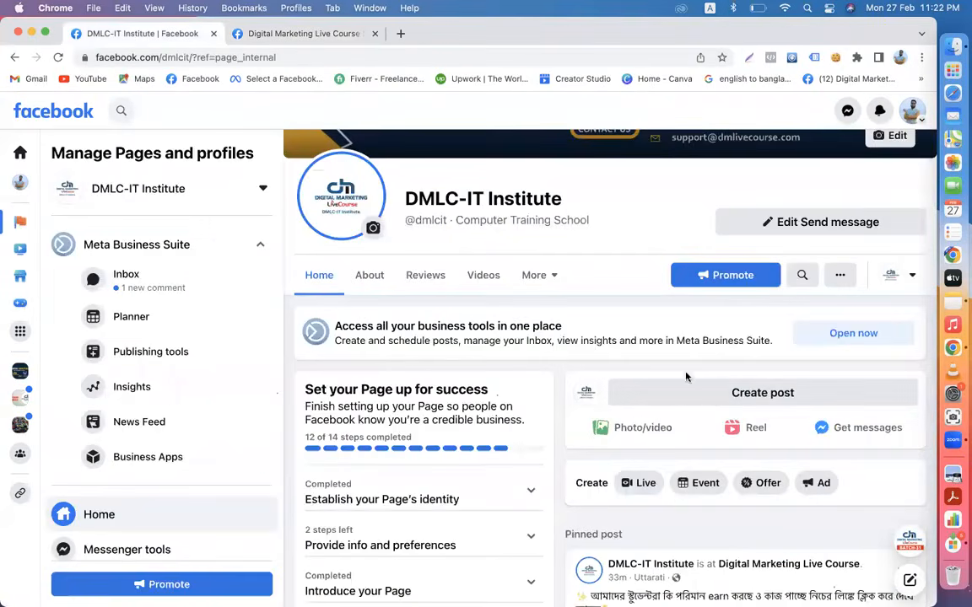
scroll(614, 372, down, 3)
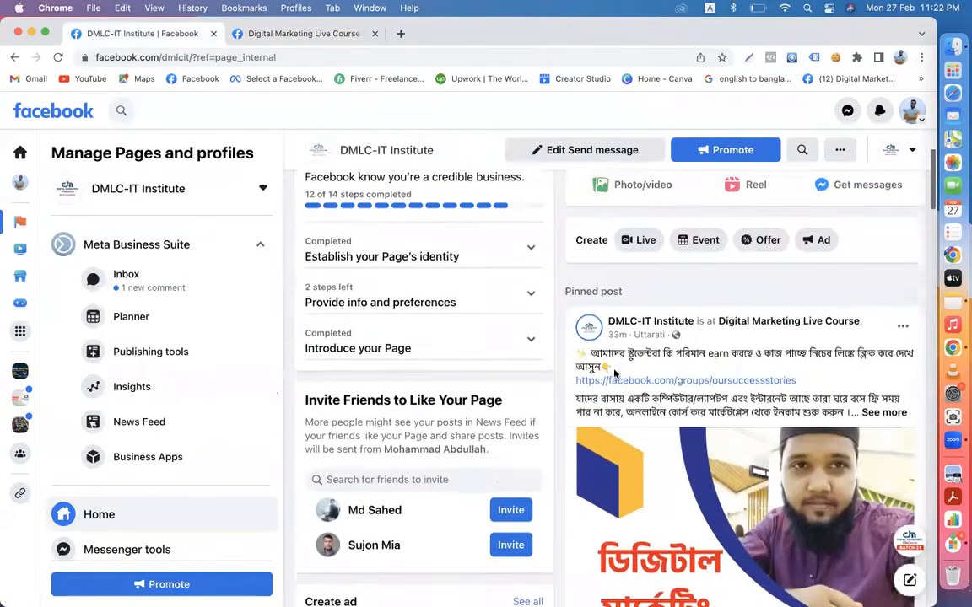
scroll(495, 361, down, 3)
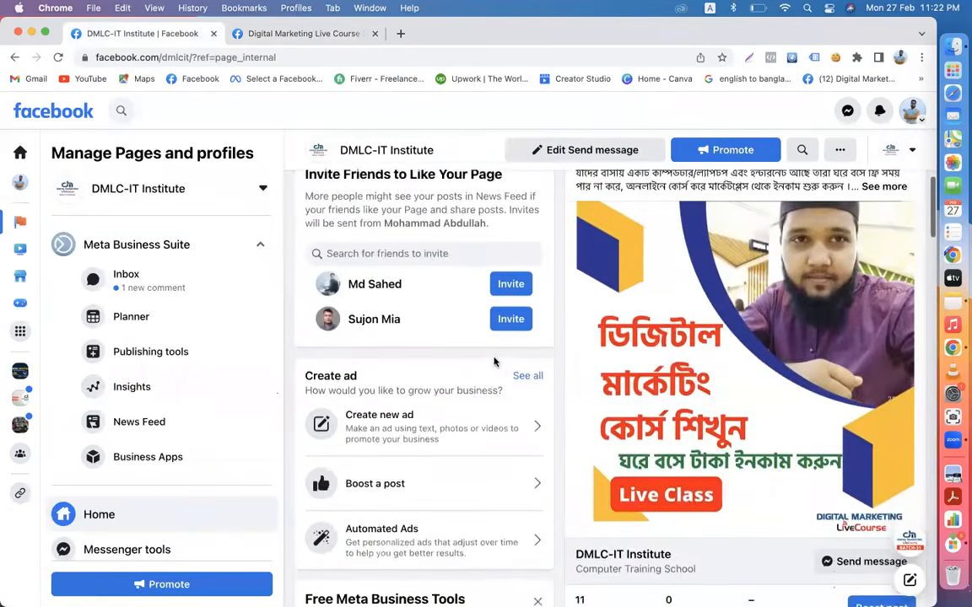
scroll(494, 361, down, 3)
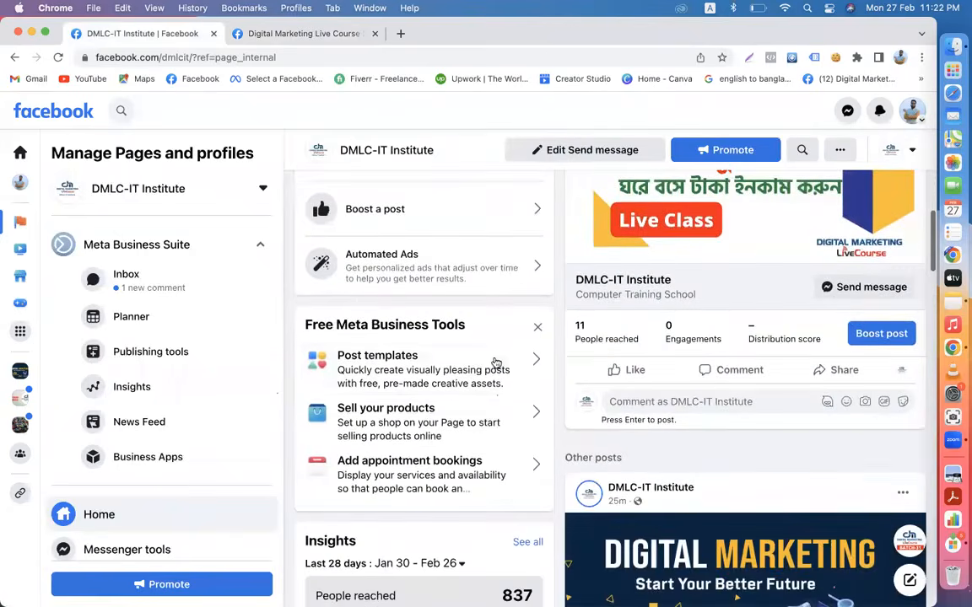
scroll(496, 363, down, 3)
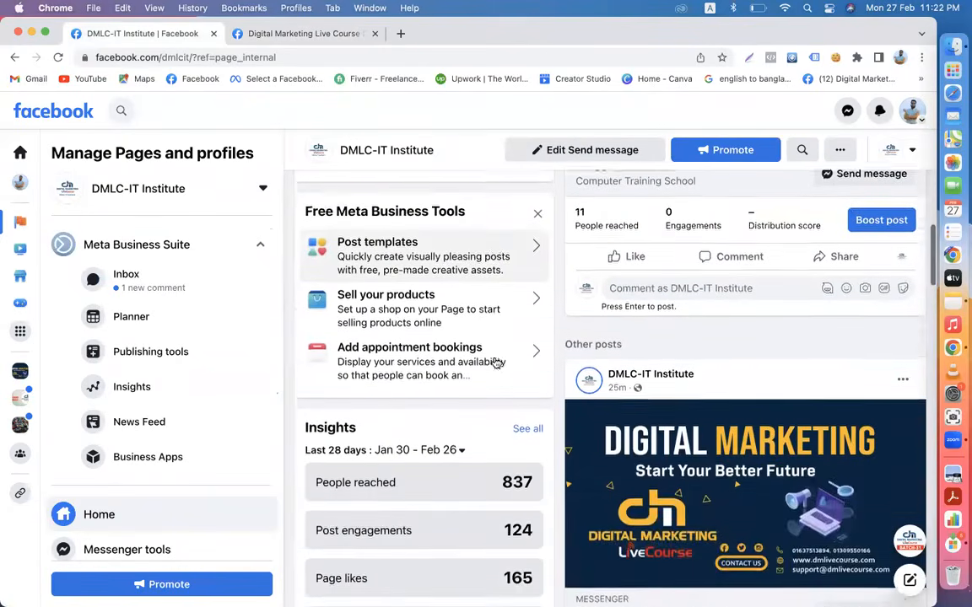
scroll(494, 361, down, 1)
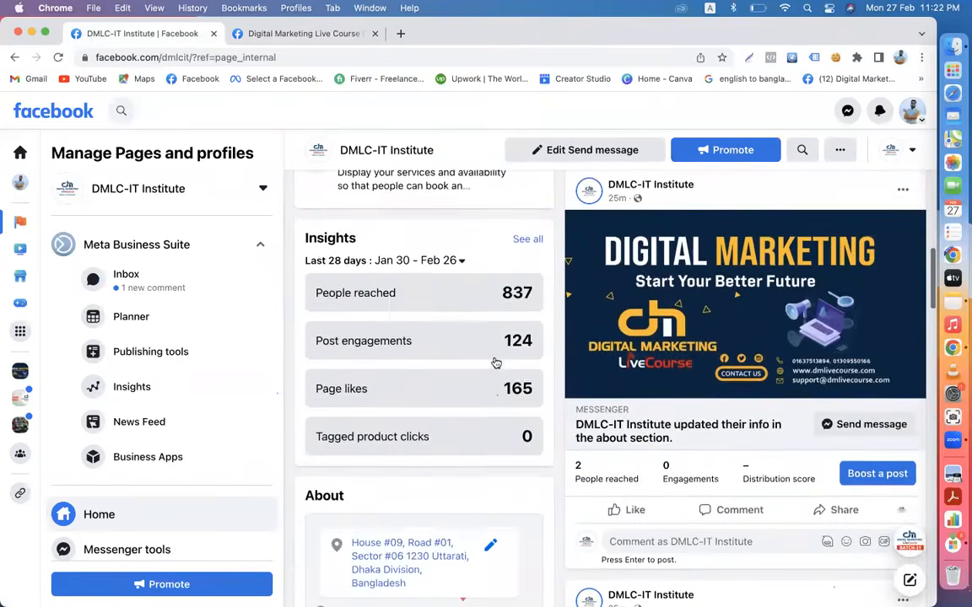
scroll(496, 363, down, 1)
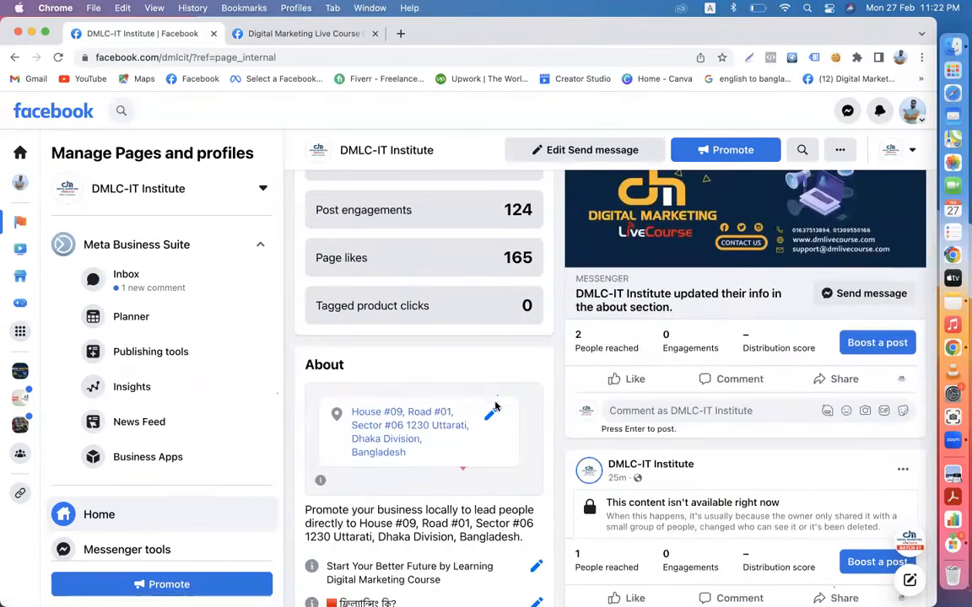
click(492, 415)
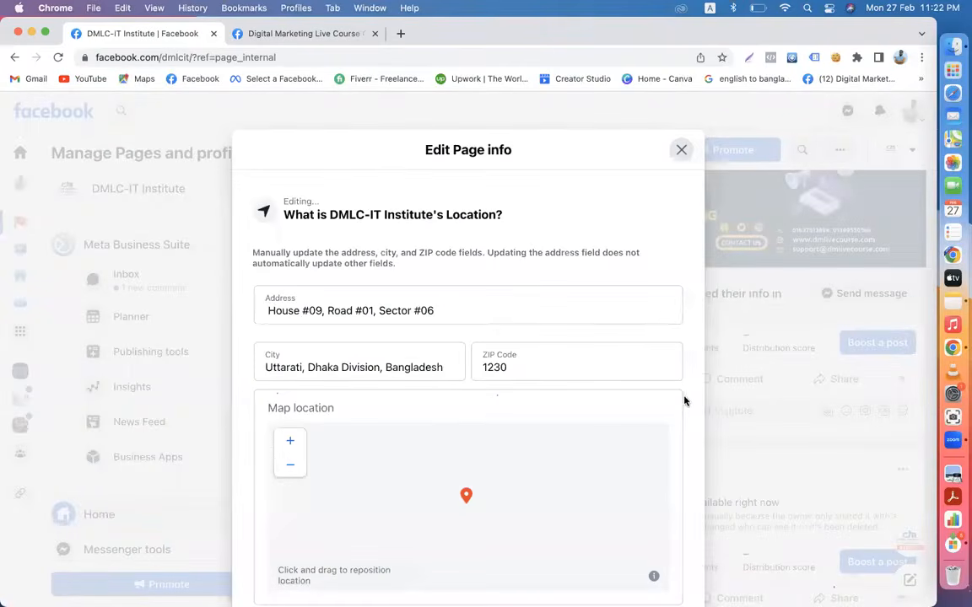
- Inspect the location map's info options and the pin position in the Edit Page info dialog
scroll(683, 403, down, 2)
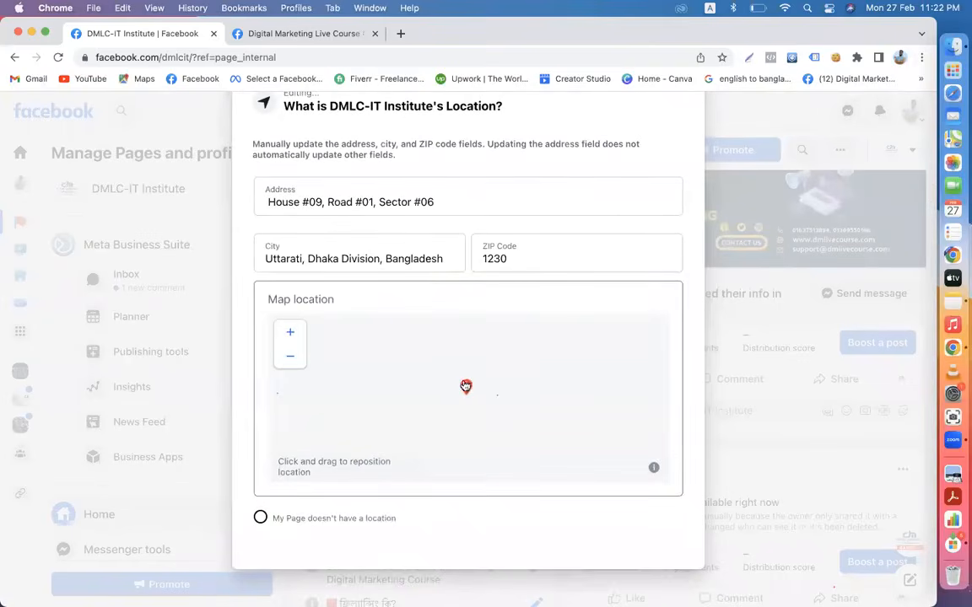
click(655, 469)
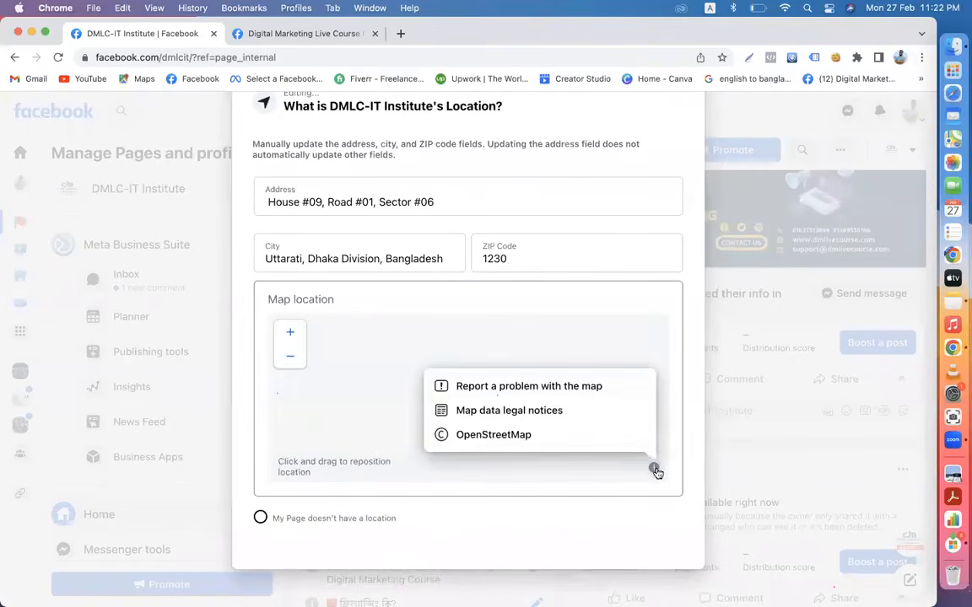
click(471, 342)
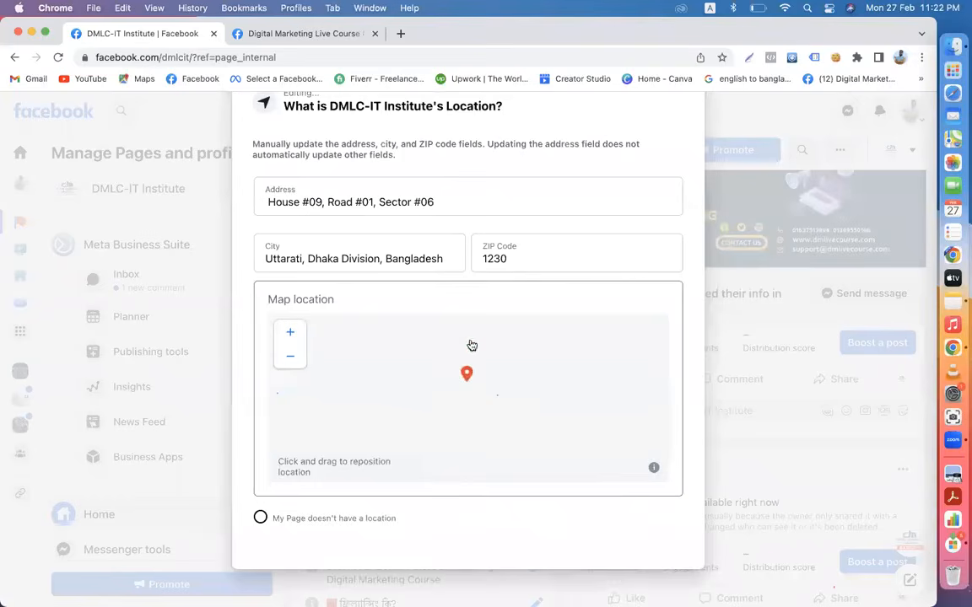
double_click(472, 386)
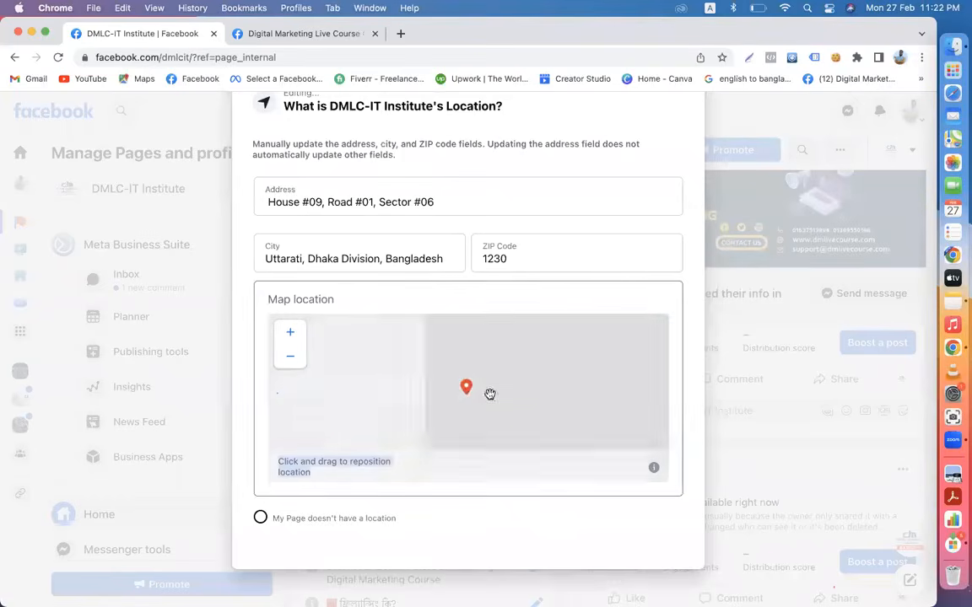
- Close the location editor without saving, keeping the Uttarati address
scroll(737, 412, up, 3)
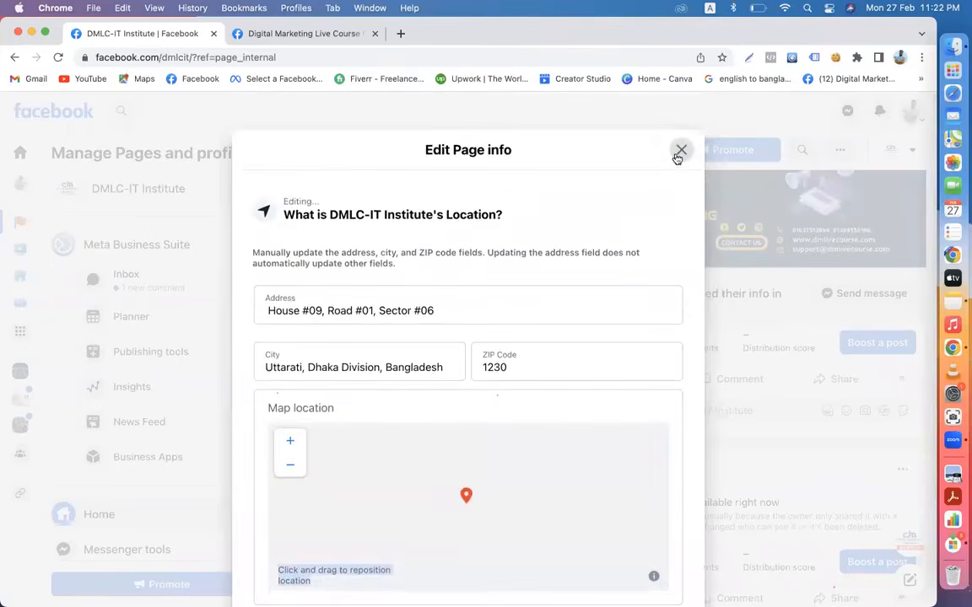
click(676, 159)
key(ctrl+Up)
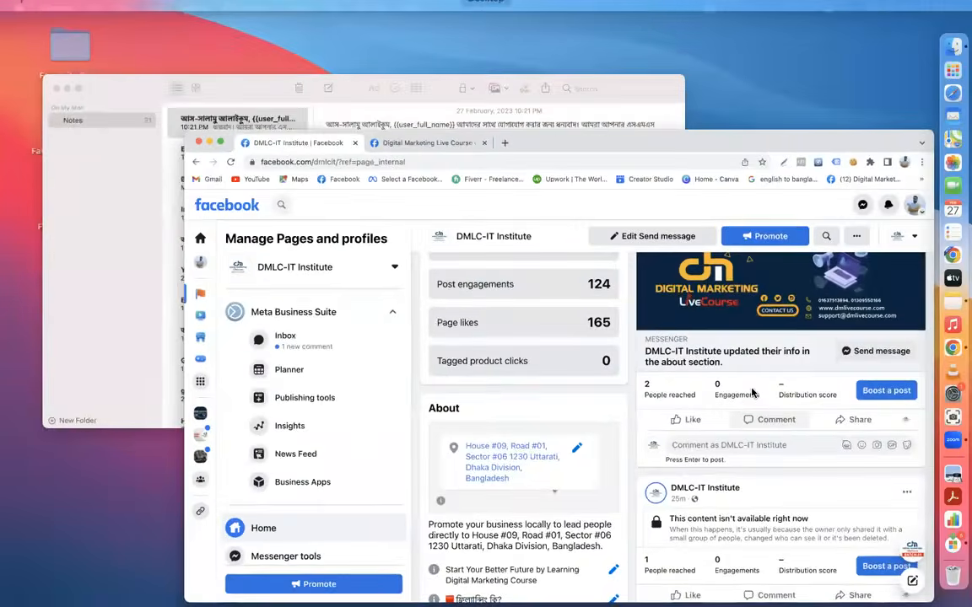
click(754, 393)
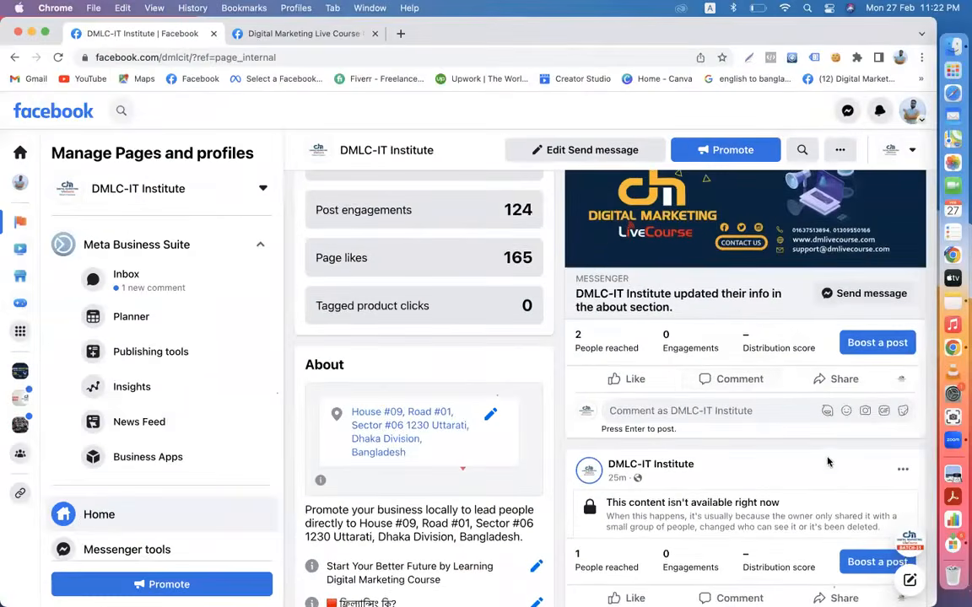
scroll(827, 461, down, 5)
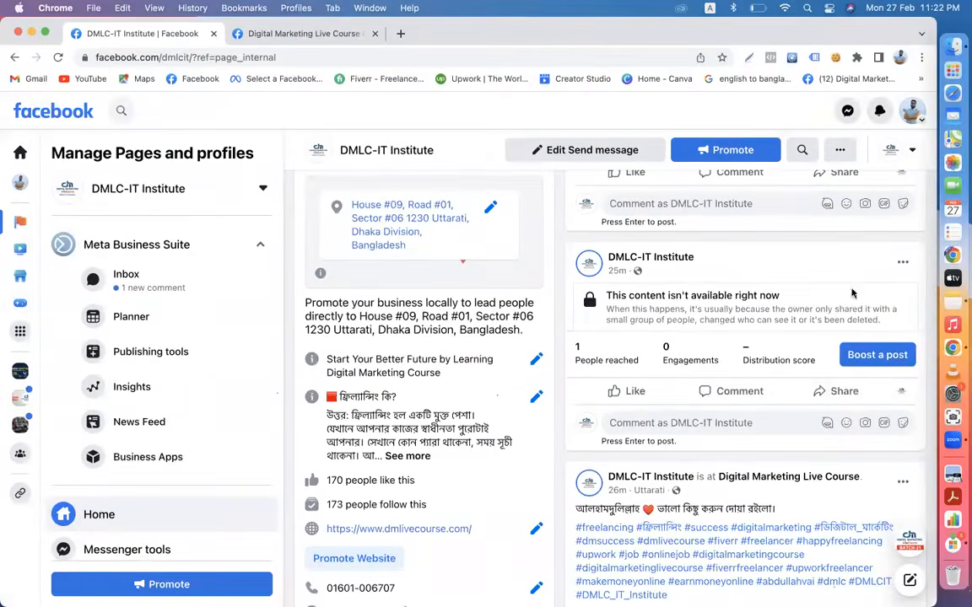
click(902, 264)
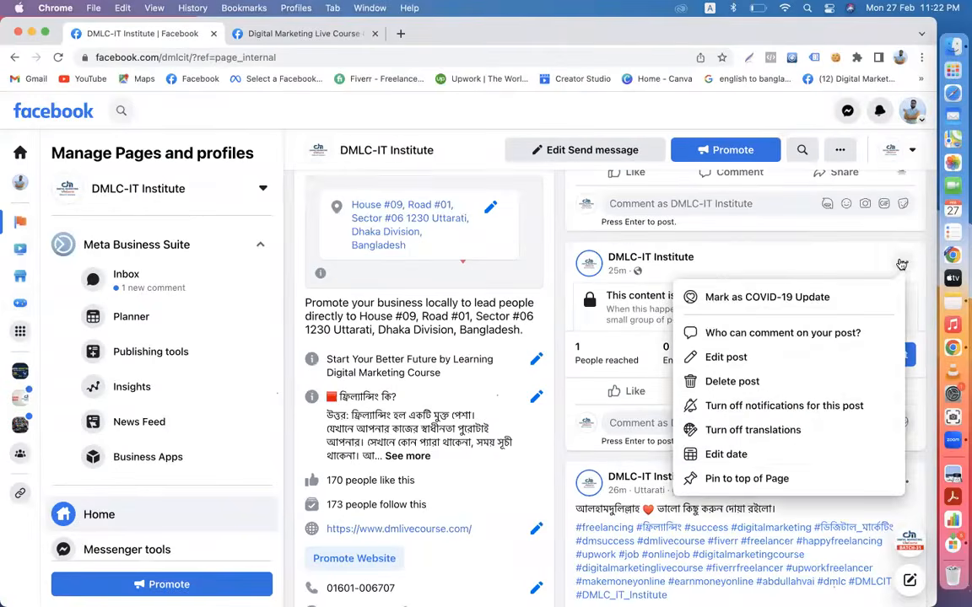
click(734, 381)
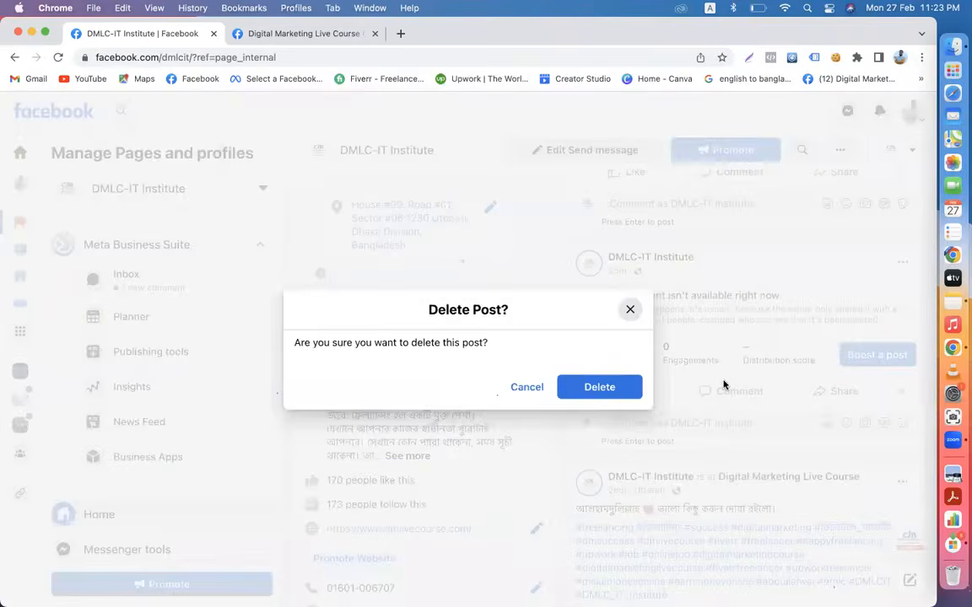
click(611, 387)
scroll(717, 449, down, 10)
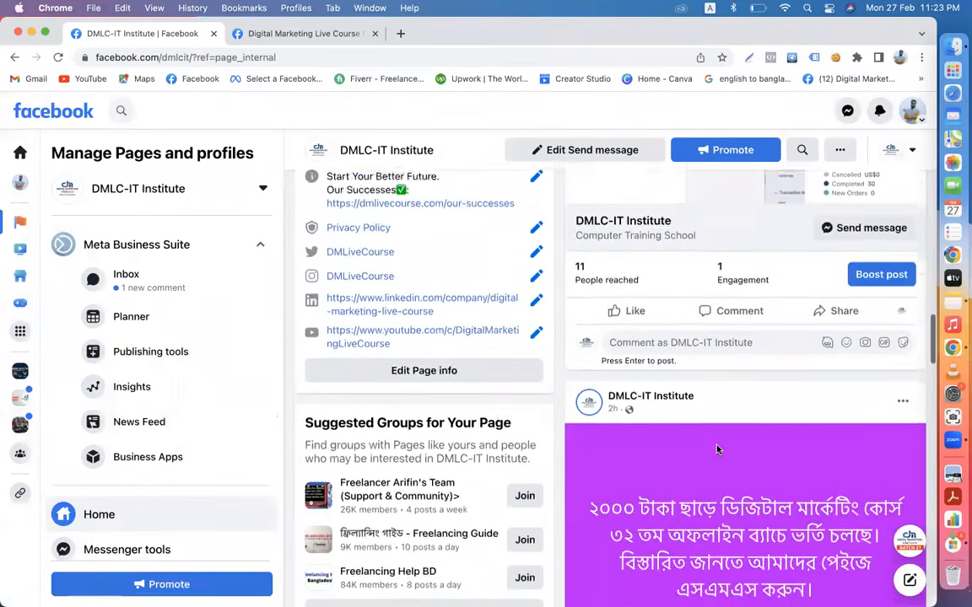
scroll(717, 449, up, 5)
scroll(717, 450, up, 5)
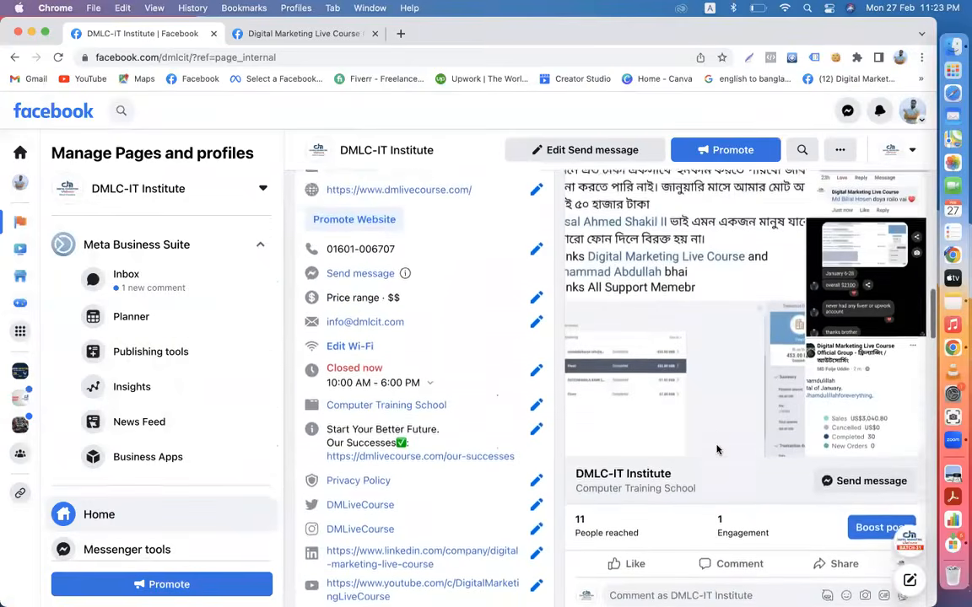
scroll(718, 450, up, 1)
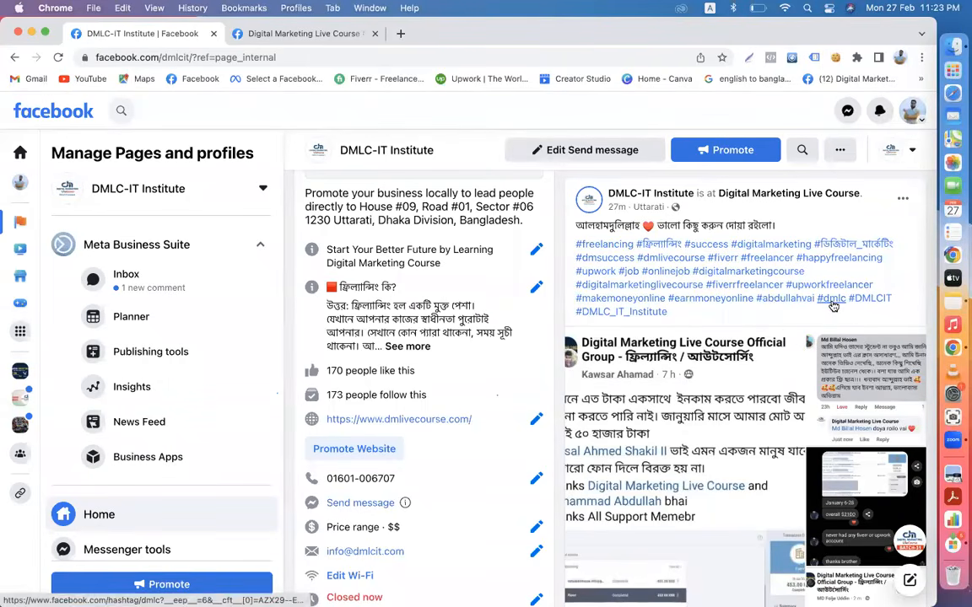
- Search Facebook for 'dmlc' and filter the results to Posts
click(124, 111)
text(dmlc)
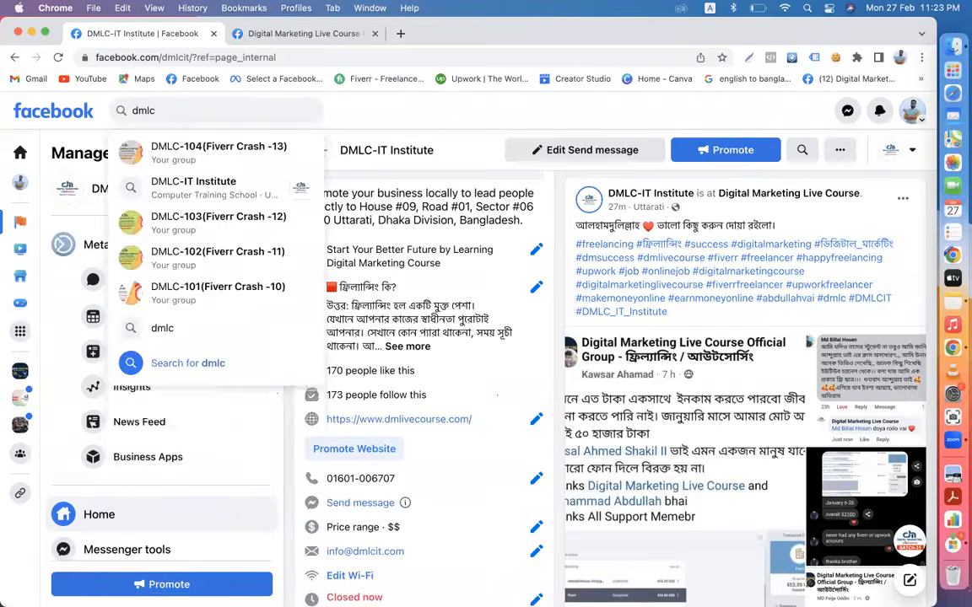
key(Return)
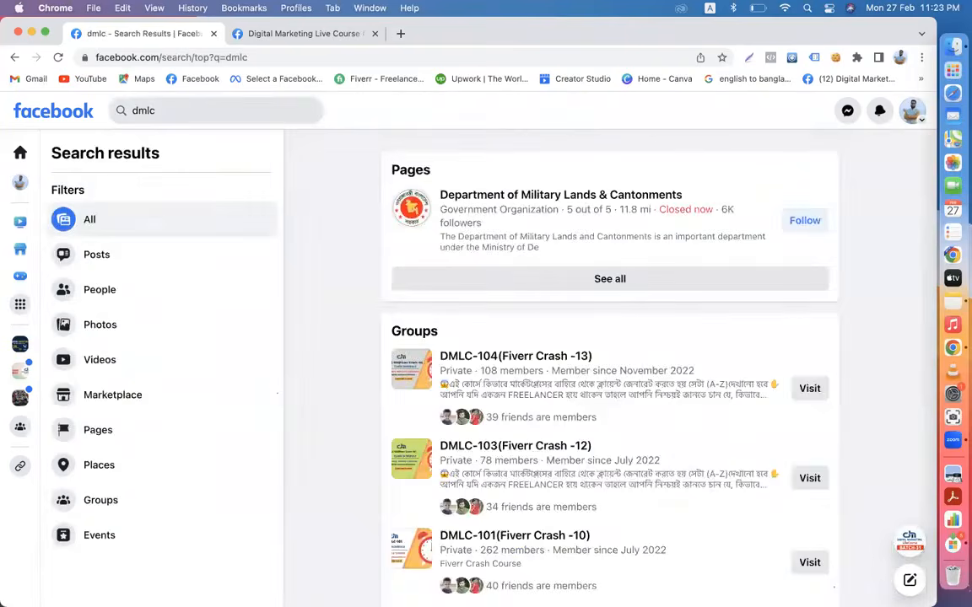
click(106, 263)
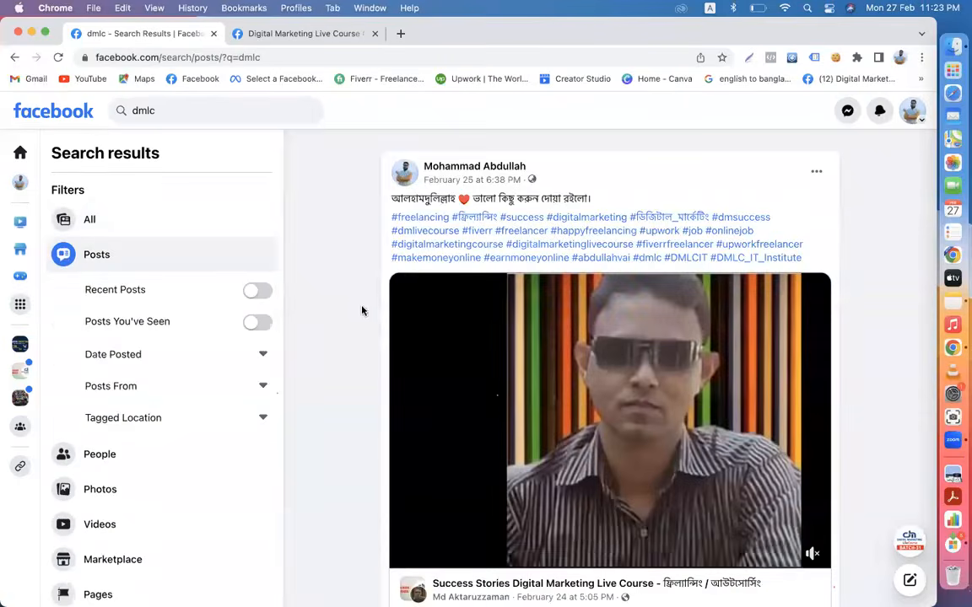
- Scroll through the dmlc post results showing the #dmlc Digital Marketing Live Course group posts
scroll(396, 357, down, 6)
scroll(399, 360, down, 10)
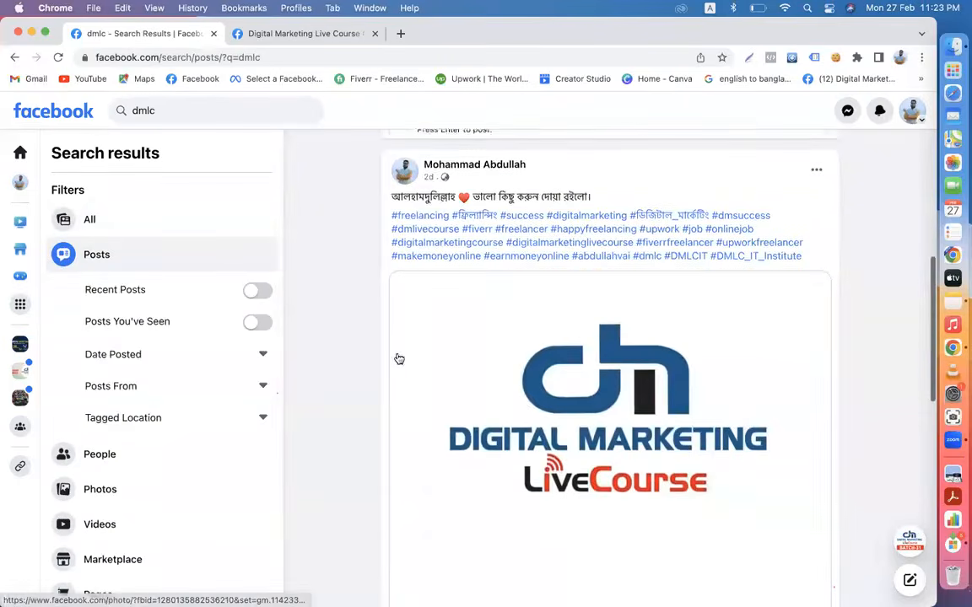
scroll(399, 357, down, 10)
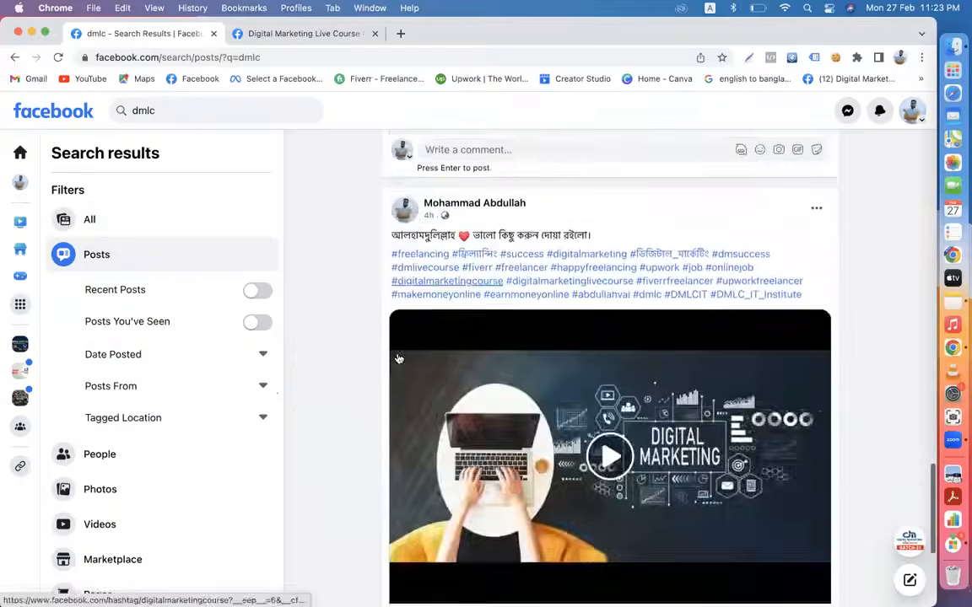
scroll(399, 358, down, 10)
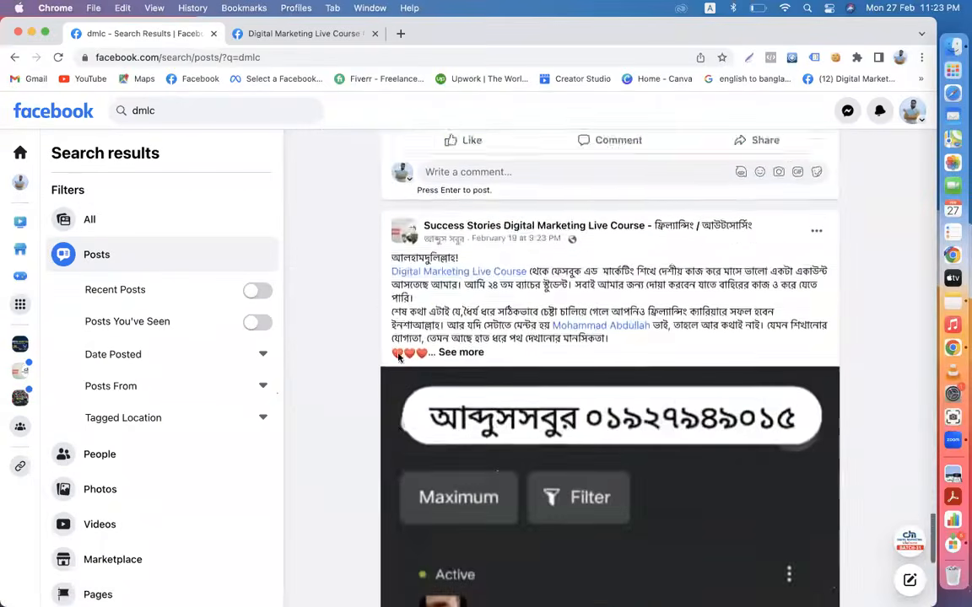
scroll(399, 358, down, 10)
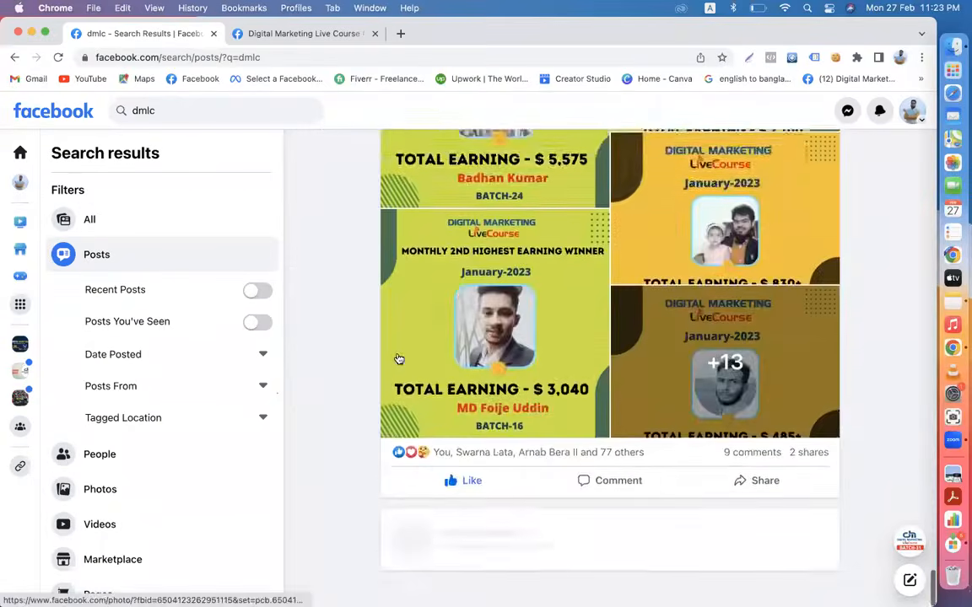
scroll(399, 358, down, 3)
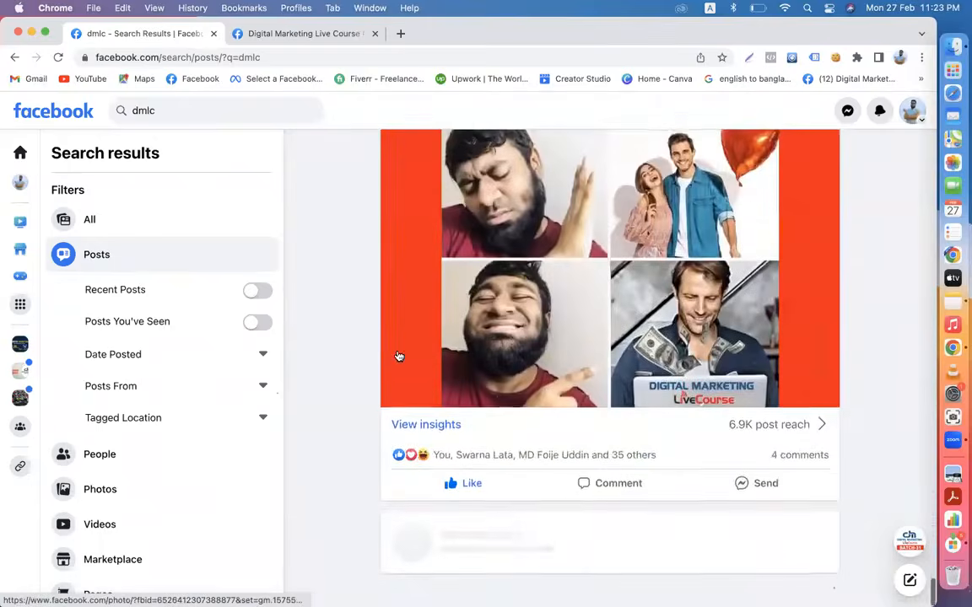
scroll(399, 357, down, 2)
scroll(399, 358, down, 10)
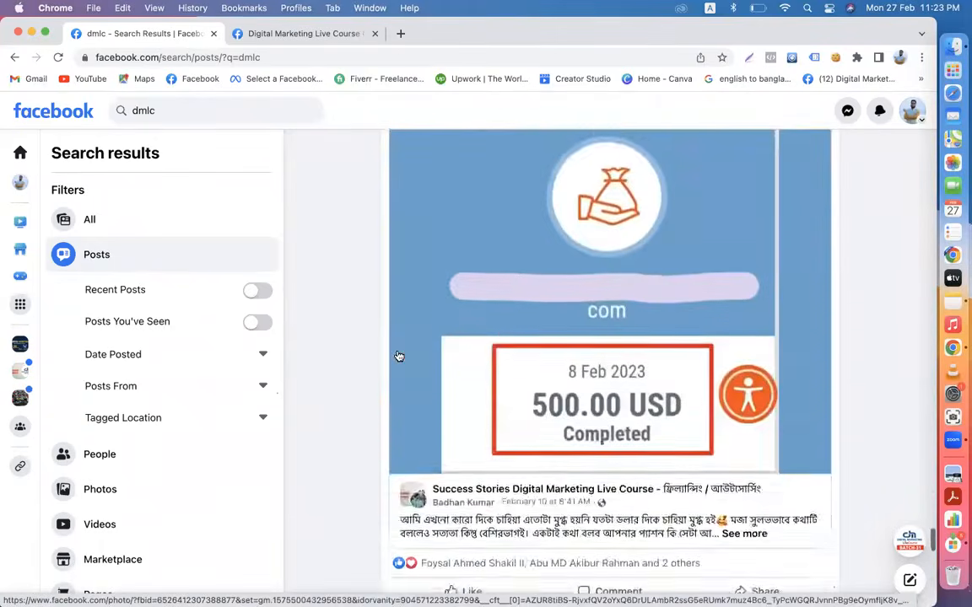
scroll(399, 358, down, 12)
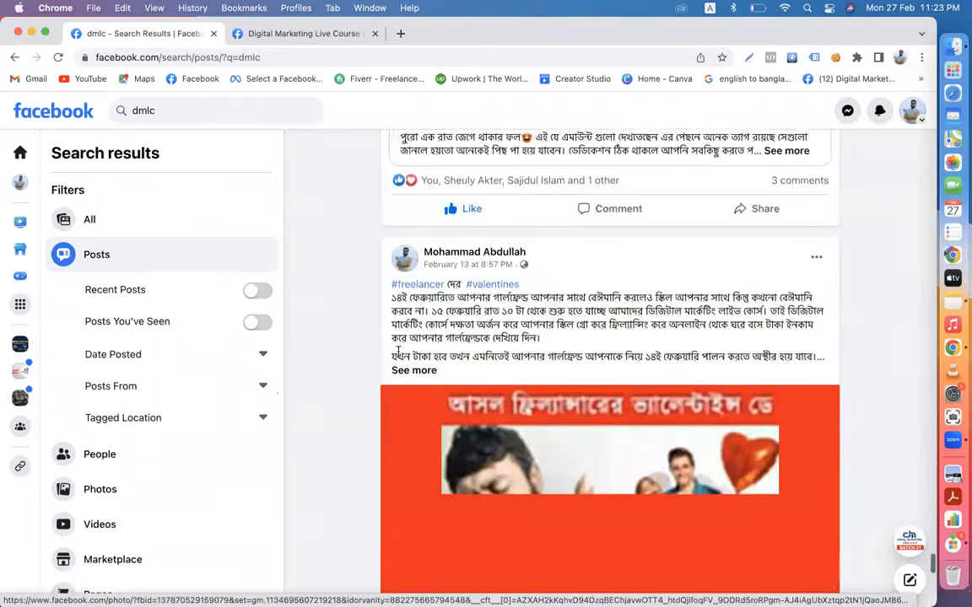
scroll(399, 355, down, 10)
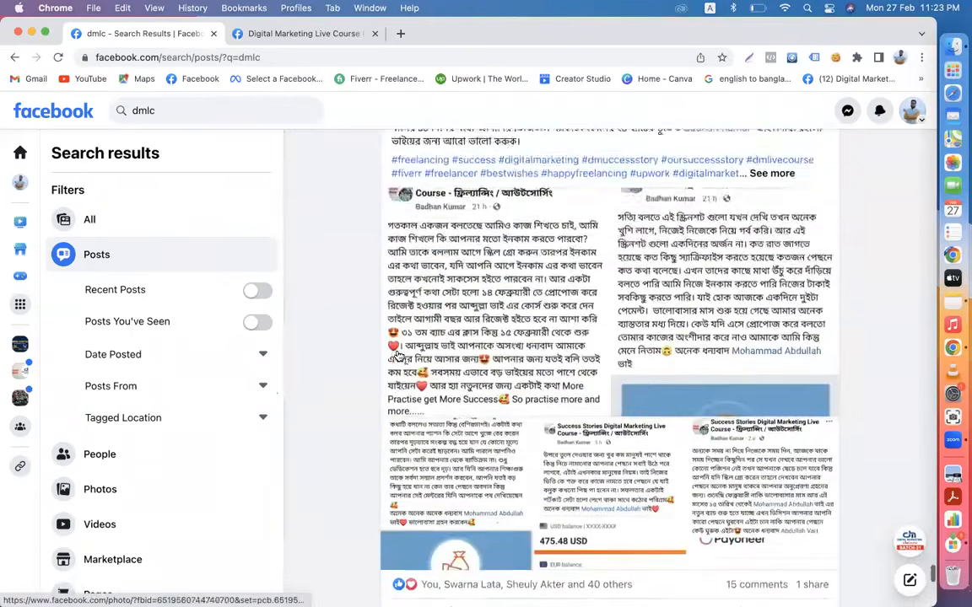
scroll(399, 357, down, 6)
scroll(399, 355, down, 12)
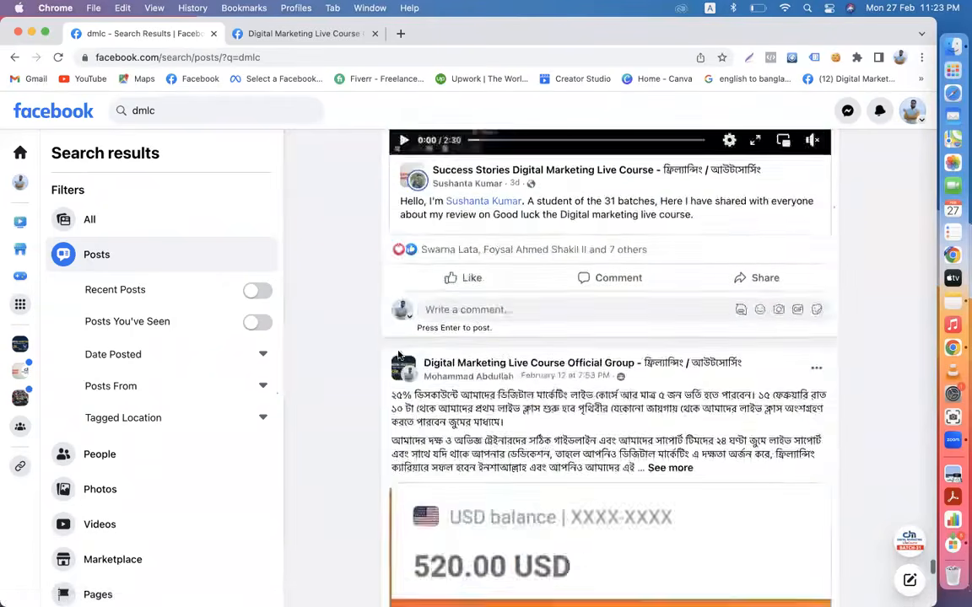
scroll(399, 355, down, 10)
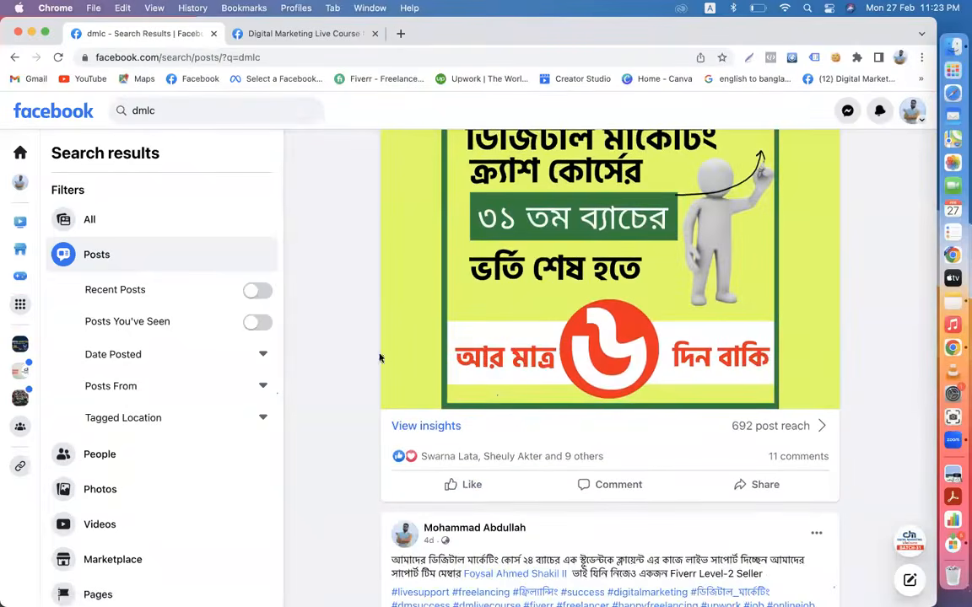
scroll(379, 359, down, 6)
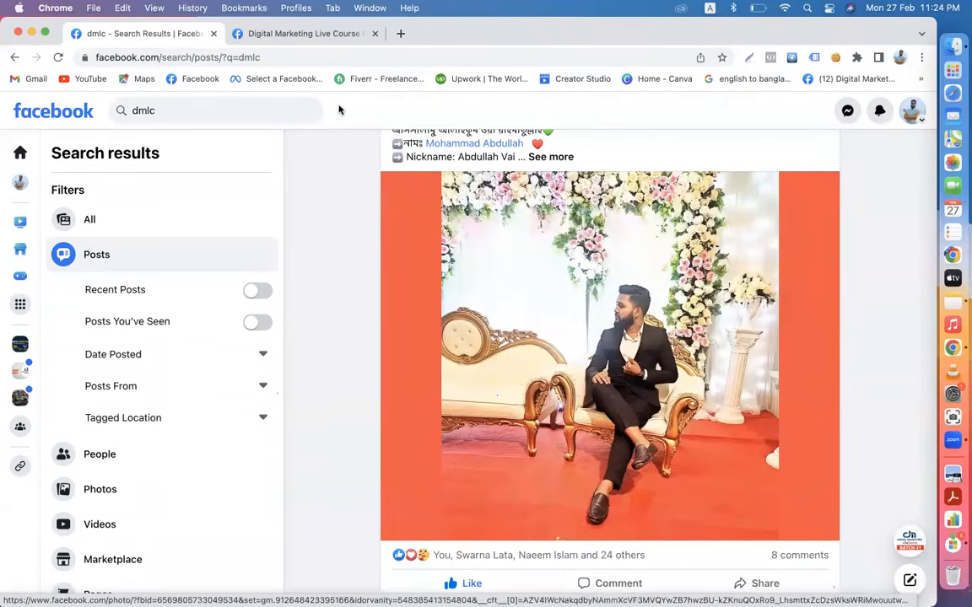
click(180, 106)
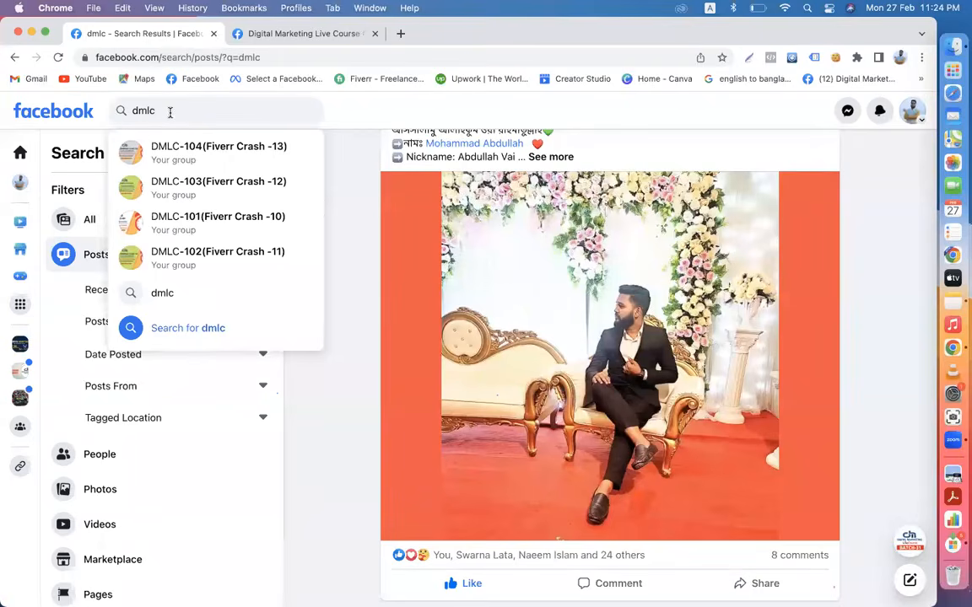
click(345, 159)
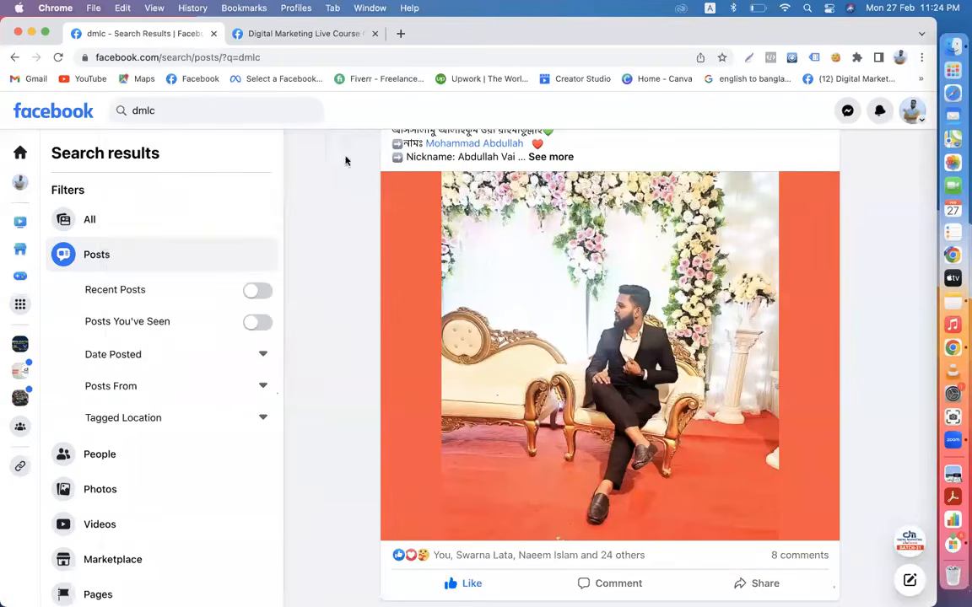
scroll(526, 373, down, 10)
scroll(527, 374, up, 4)
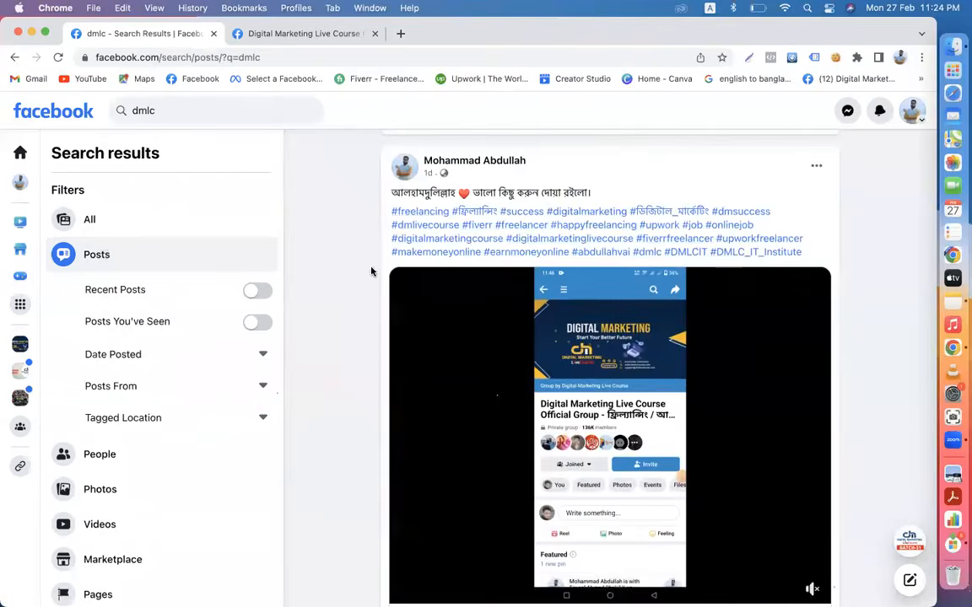
scroll(371, 294, down, 10)
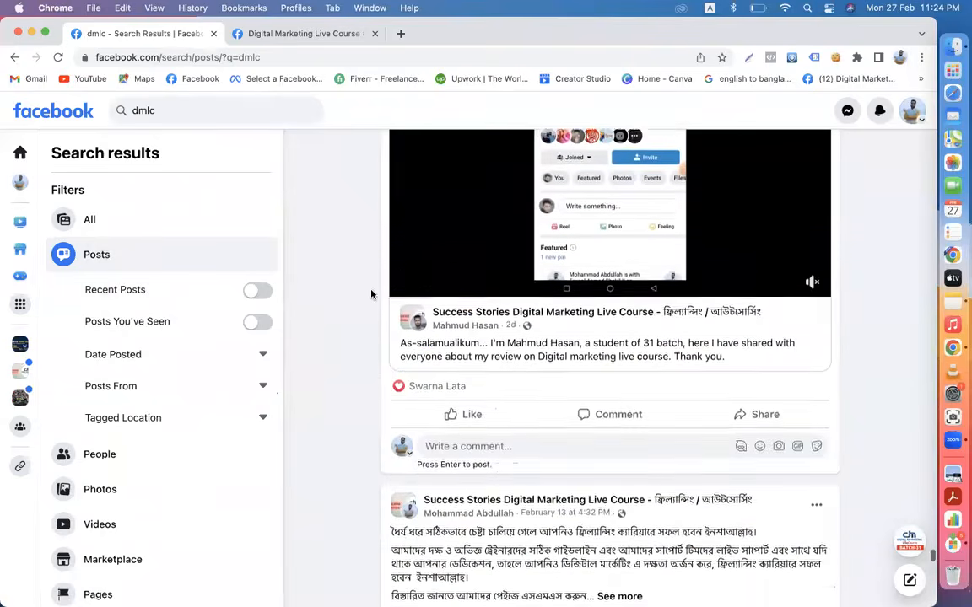
scroll(371, 295, down, 2)
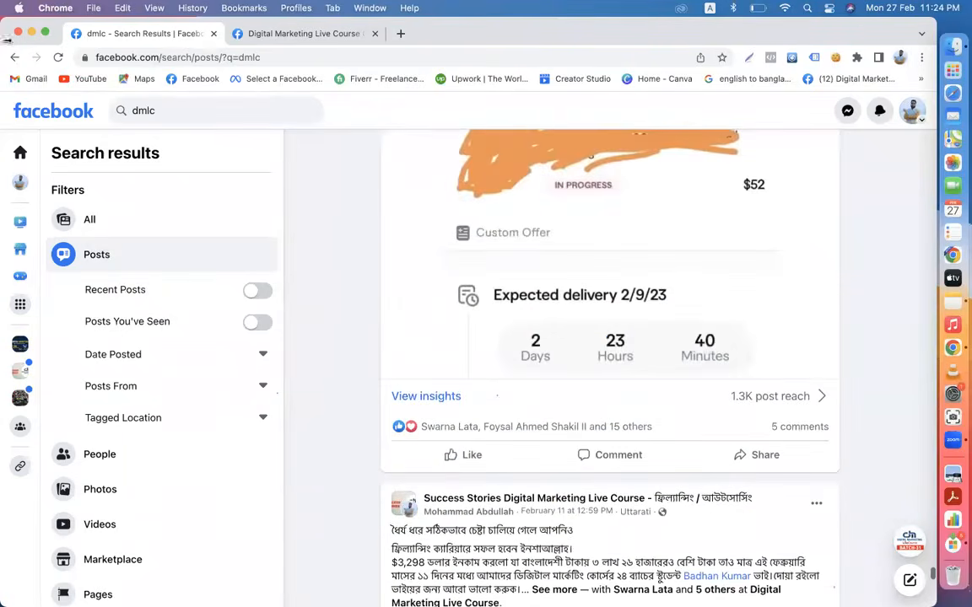
- Return to the Facebook home feed and scroll through it
click(84, 115)
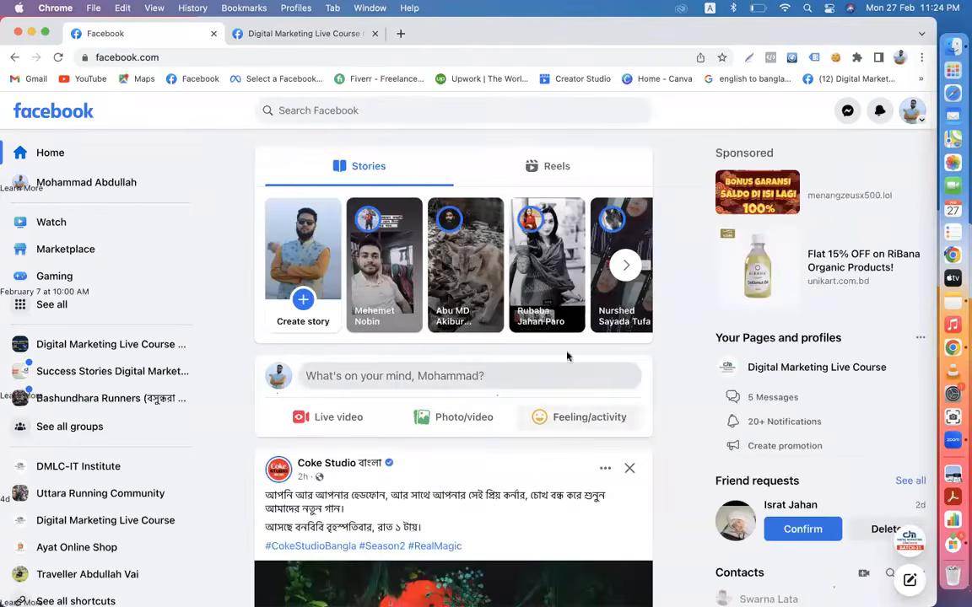
scroll(699, 448, down, 1)
scroll(698, 448, down, 5)
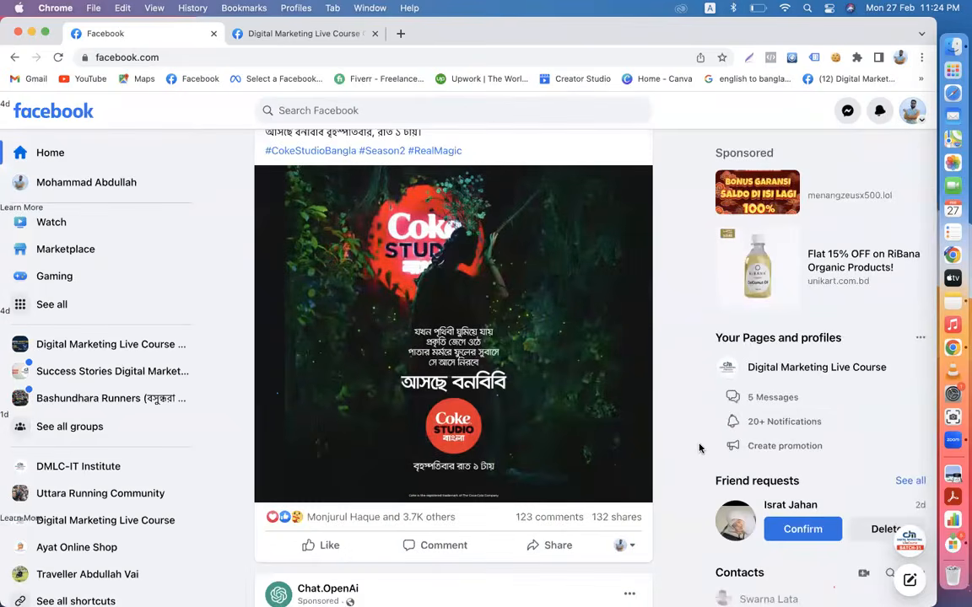
scroll(698, 449, up, 5)
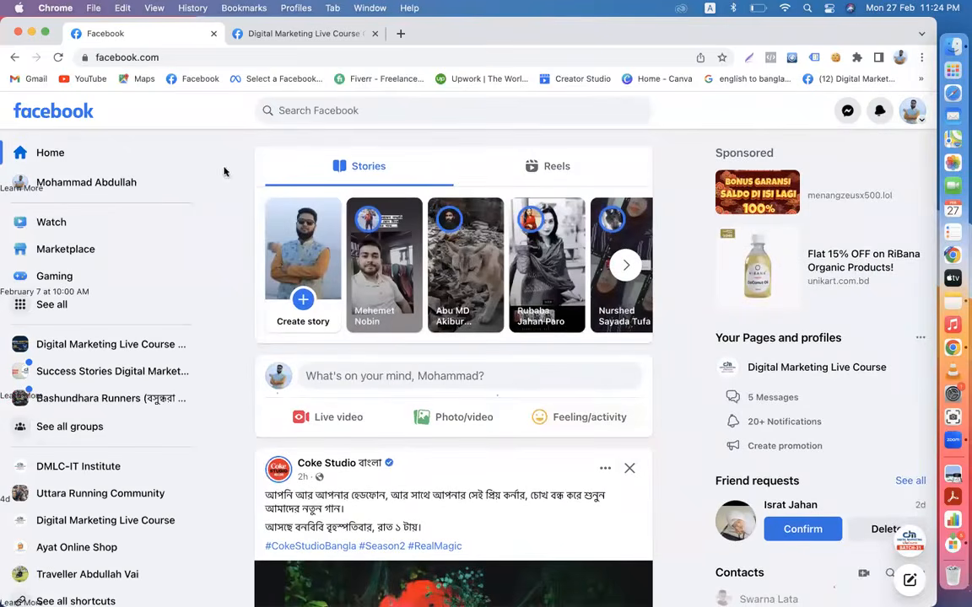
- Check the Digital Marketing Live Course group tab, come back home, and show notifications
click(291, 33)
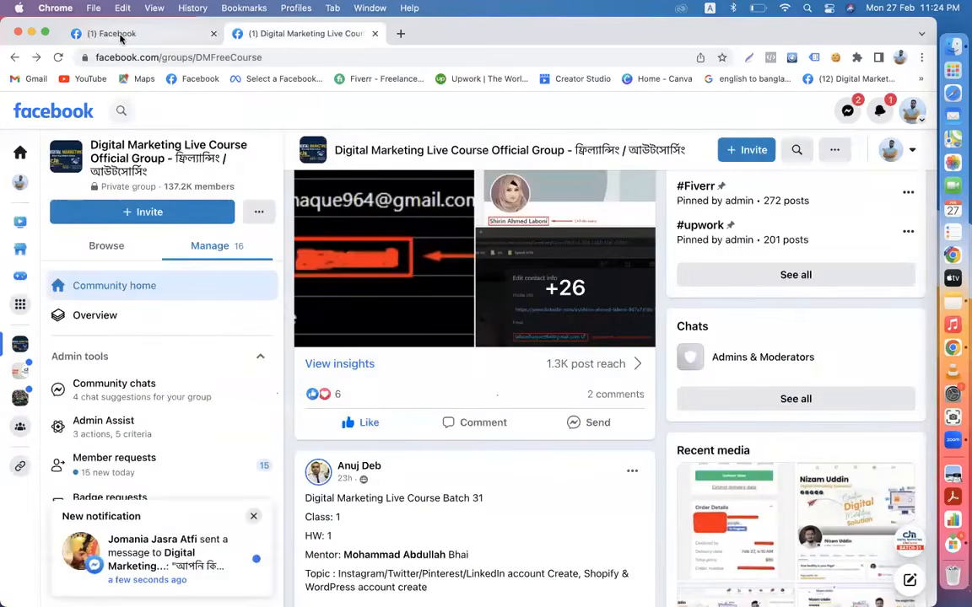
click(121, 34)
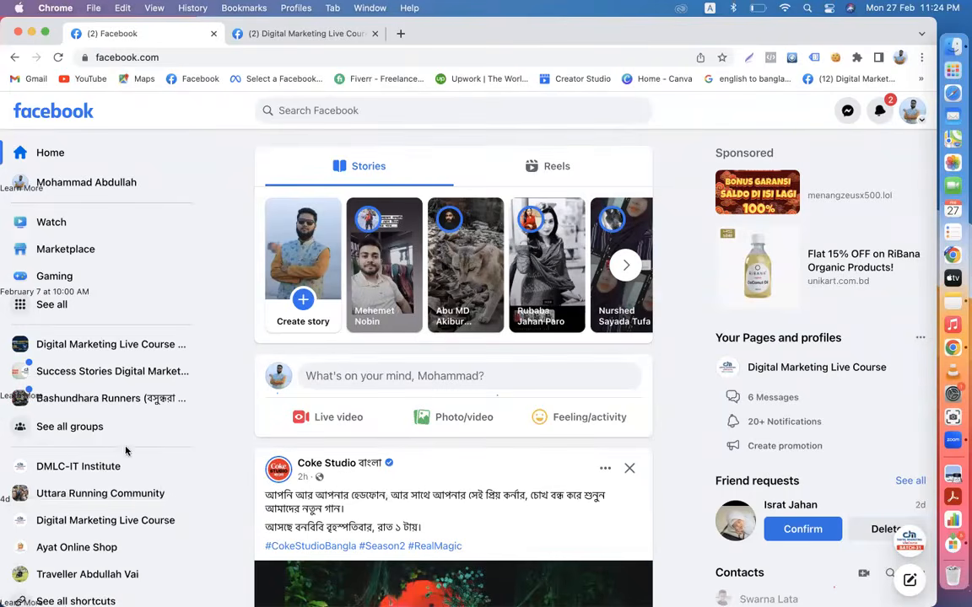
click(882, 113)
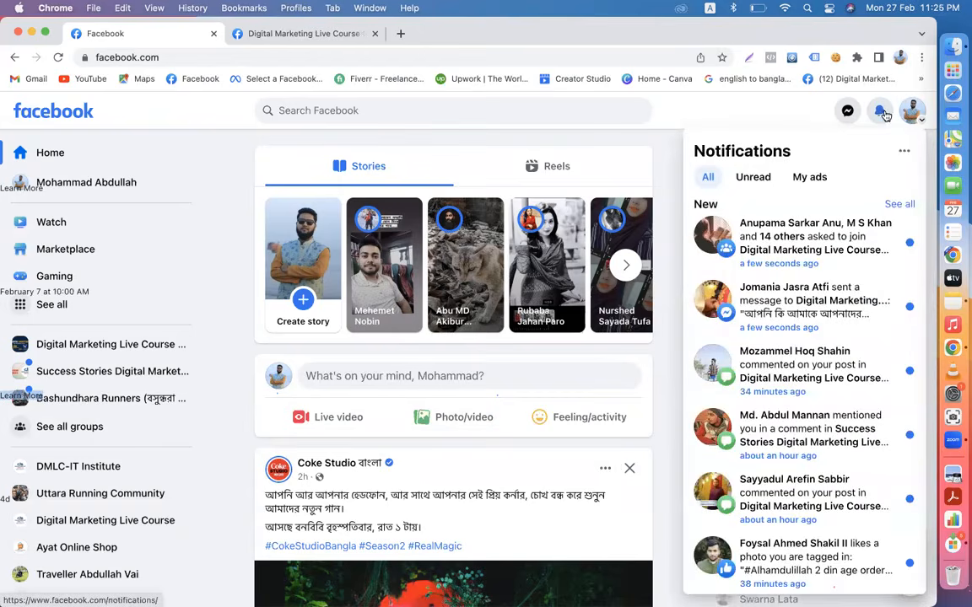